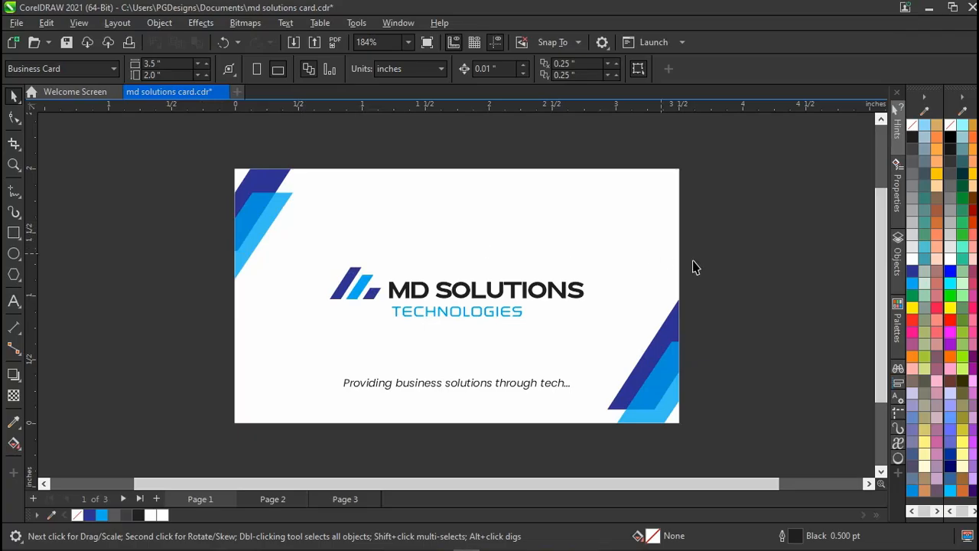
# Select and deselect the logo group, tagline and card background to inspect the card front.
pyautogui.moveTo(712, 244); pyautogui.dragTo(293, 328)
pyautogui.click(184, 296)
pyautogui.click(422, 391)
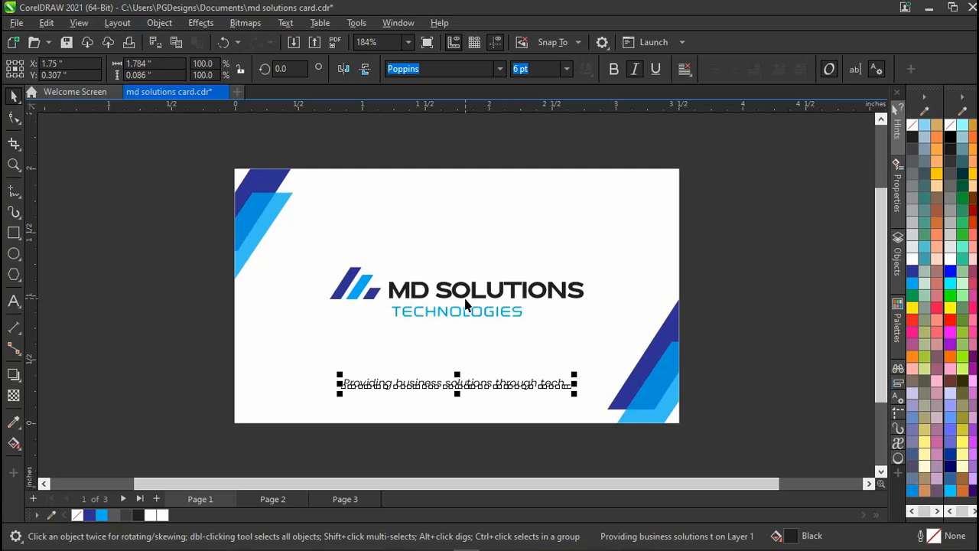
pyautogui.click(275, 216)
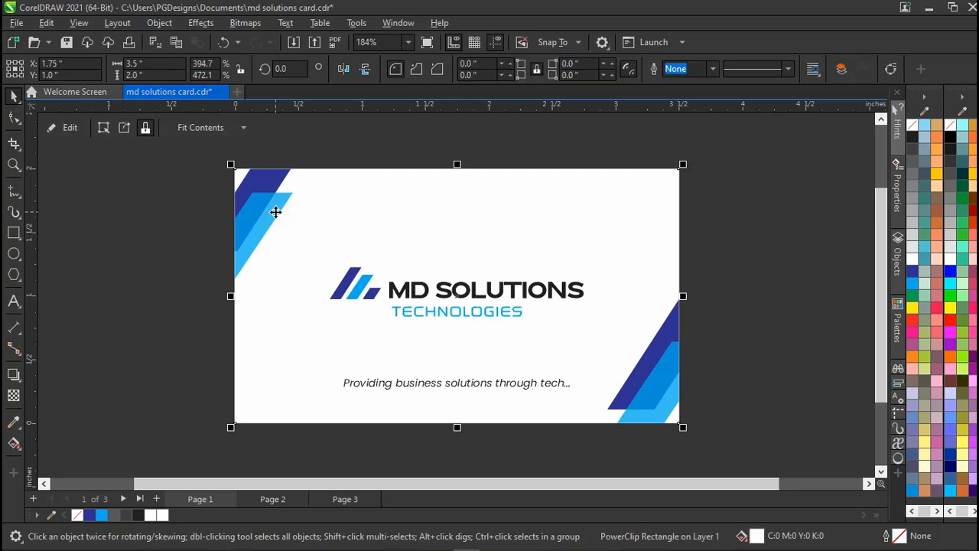
pyautogui.click(175, 262)
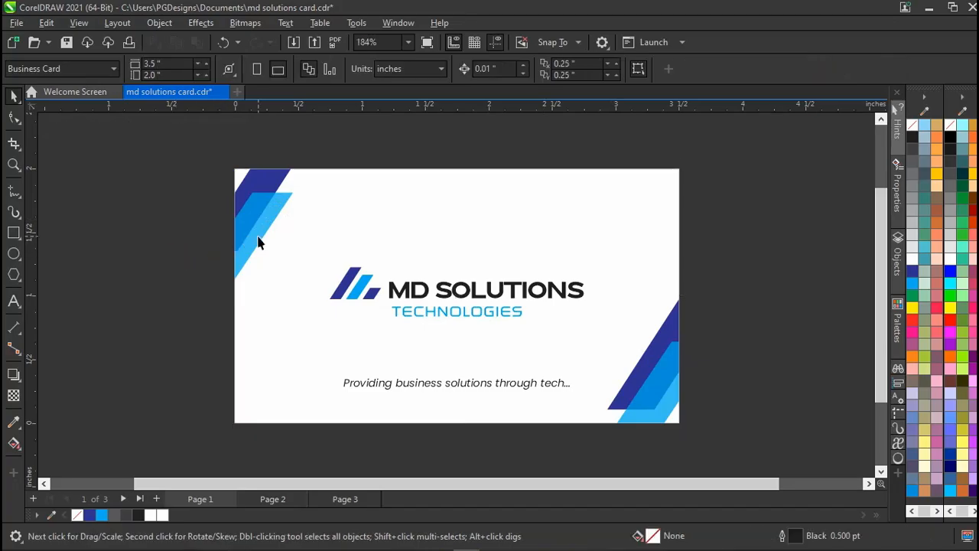
pyautogui.click(359, 294)
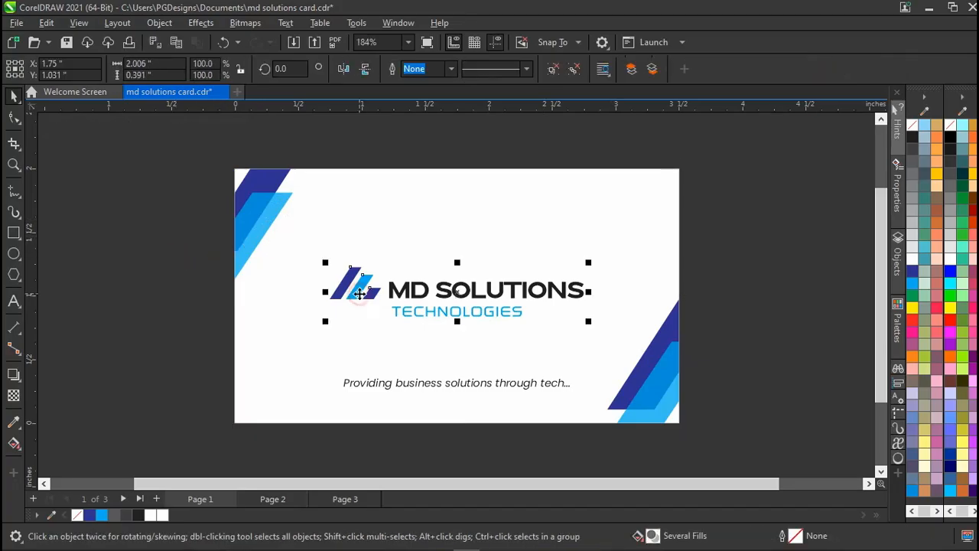
pyautogui.click(169, 304)
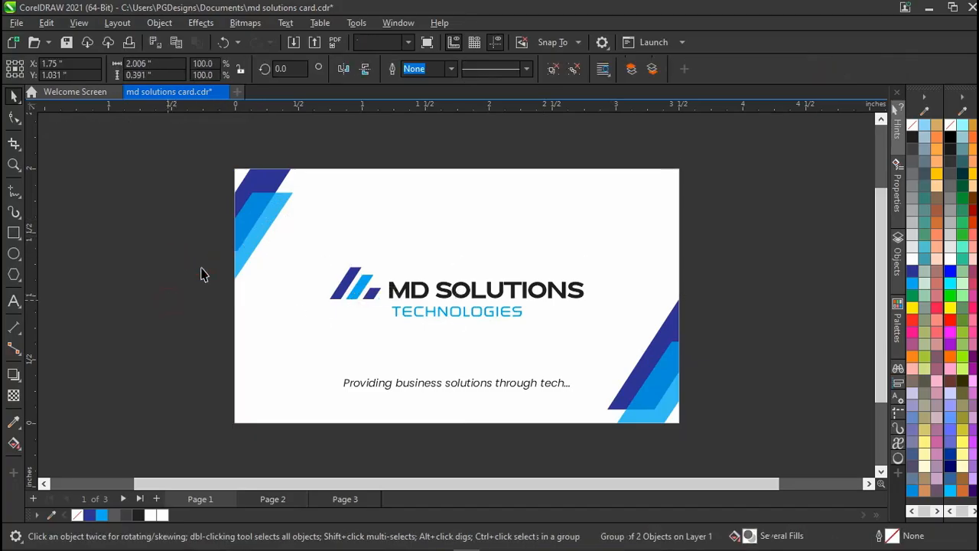
pyautogui.click(247, 234)
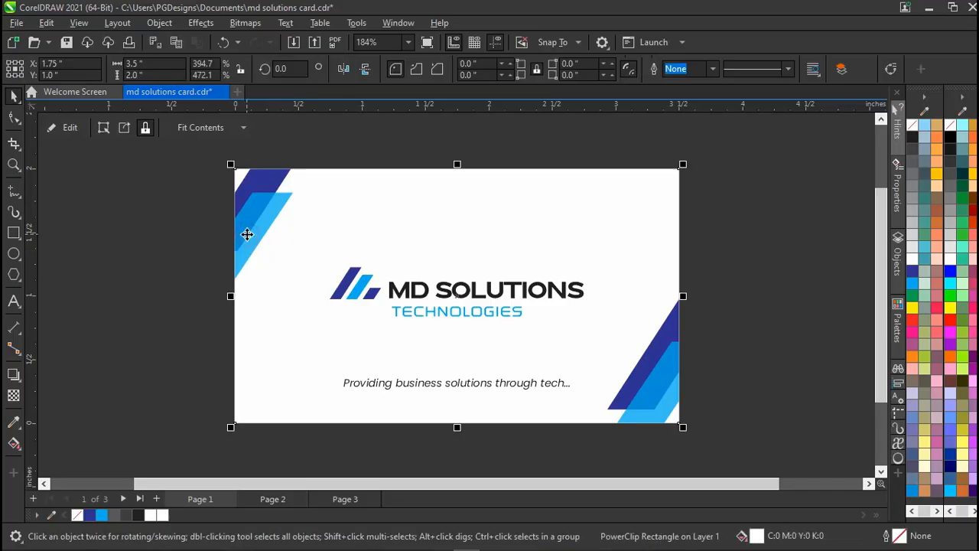
pyautogui.click(190, 263)
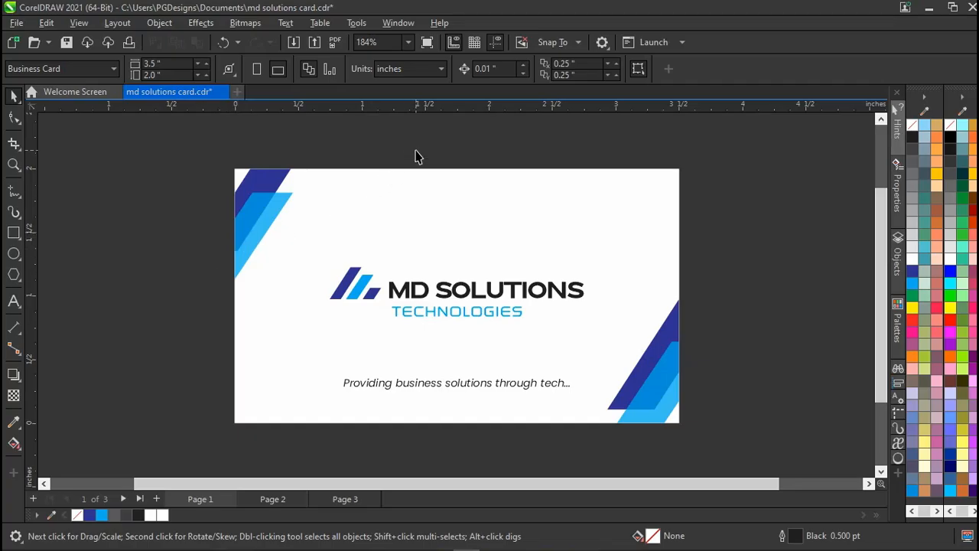
# Flip between the card front and back, then show the whole page 3 letterhead.
pyautogui.press('pagedown')
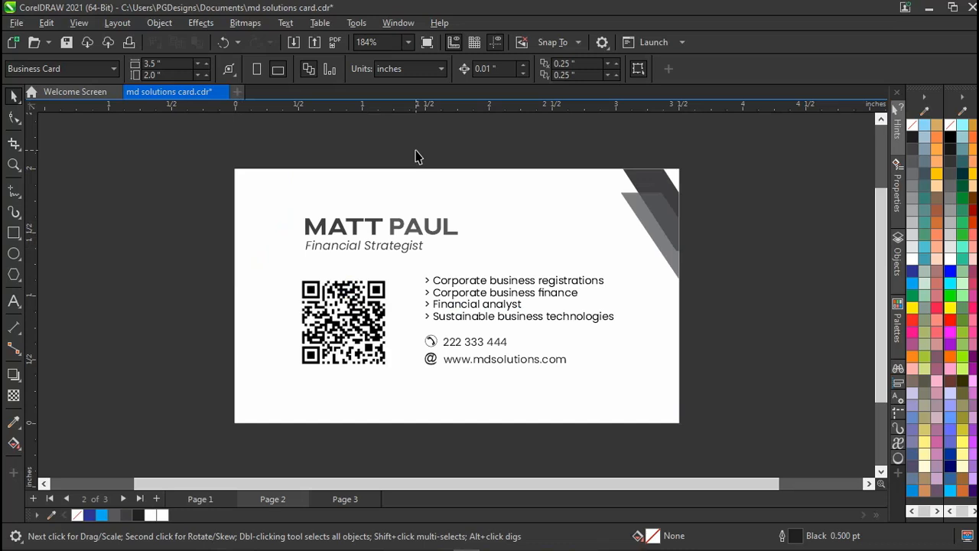
pyautogui.press('pageup')
pyautogui.press('pagedown')
pyautogui.press('pageup')
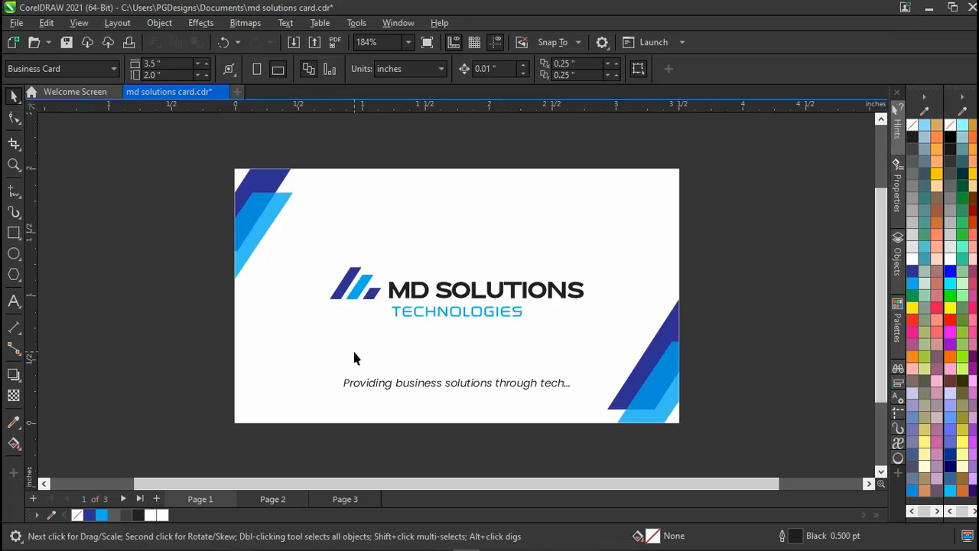
pyautogui.press('pagedown')
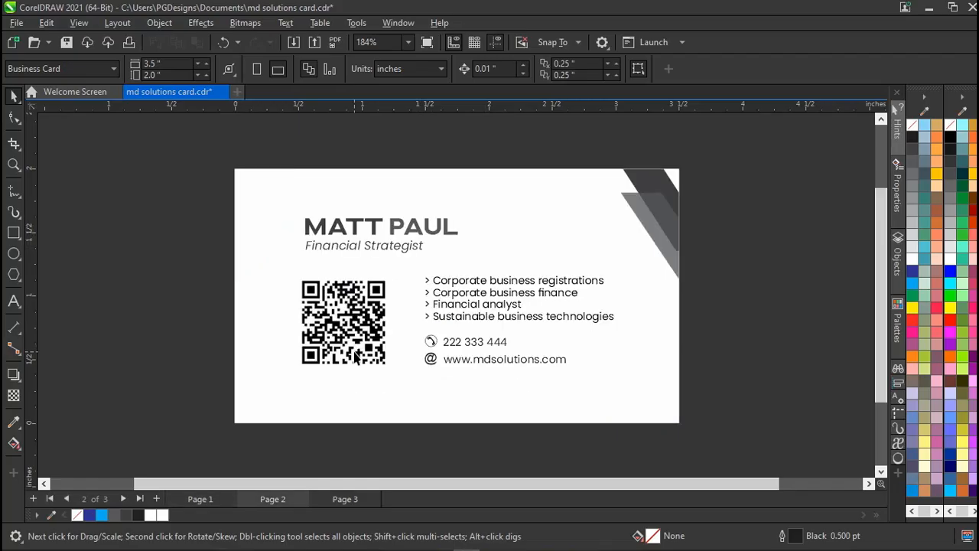
pyautogui.press('pagedown')
pyautogui.hotkey('shift', 'F4')
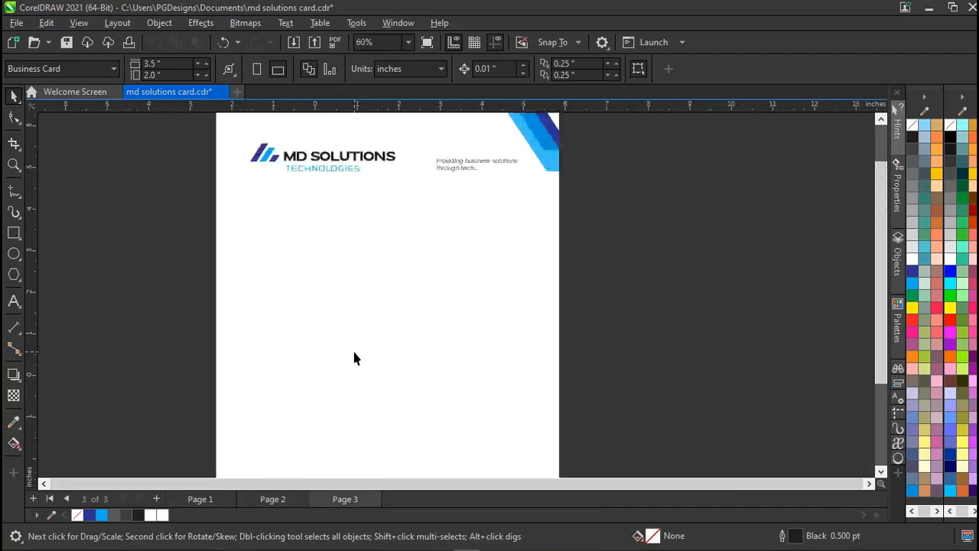
# Go back to the card front on page 1, zoom in on it, and start a new document with Ctrl+N.
pyautogui.scroll(-2, 354, 358)
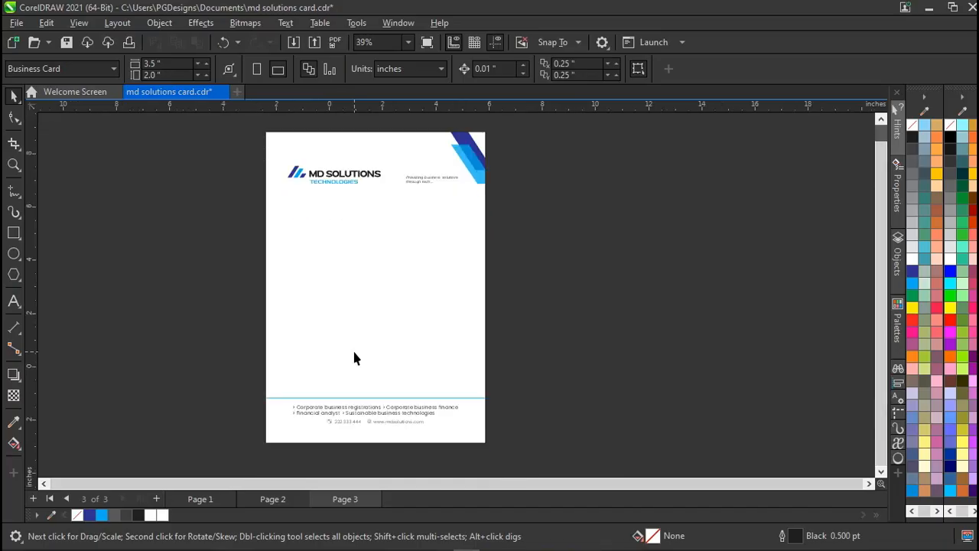
pyautogui.hscroll(-1, 353, 352)
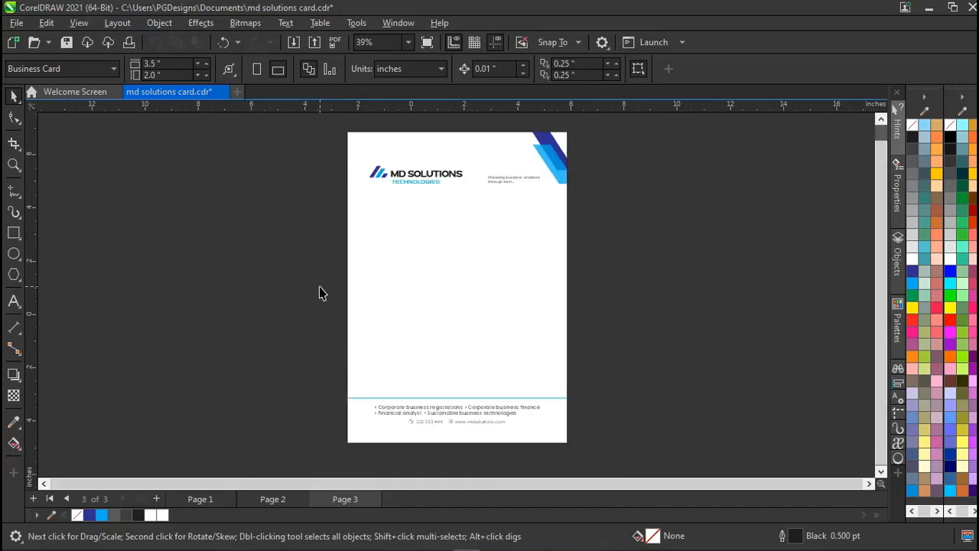
pyautogui.press('pageup')
pyautogui.press('pageup')
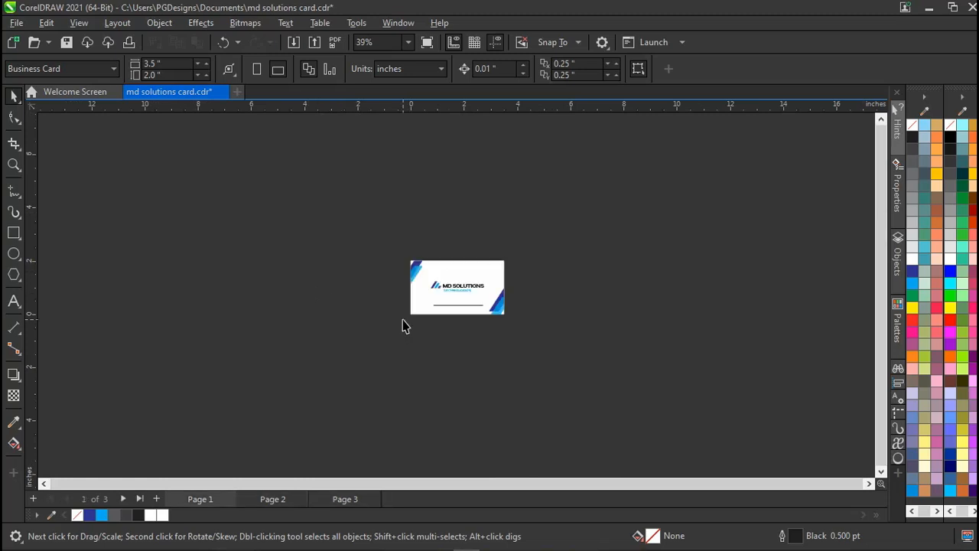
pyautogui.scroll(3, 501, 298)
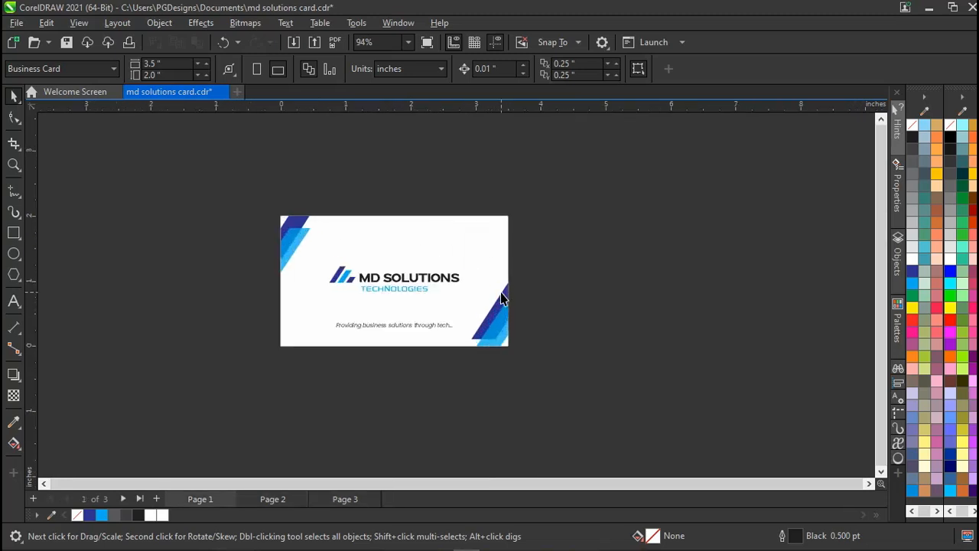
pyautogui.scroll(1, 501, 293)
pyautogui.scroll(1, 501, 294)
pyautogui.hscroll(-2, 501, 295)
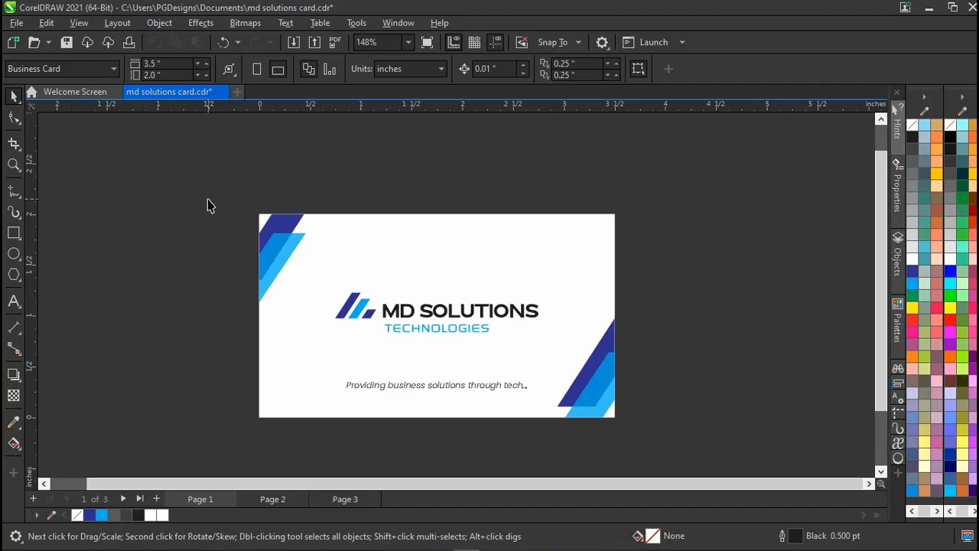
pyautogui.hotkey('ctrl', 'n')
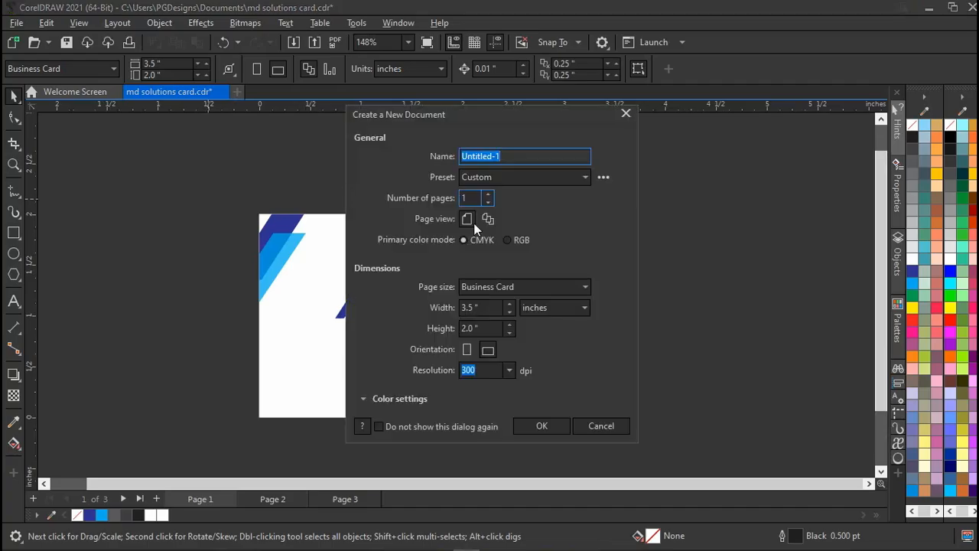
# Create a CMYK, landscape, 3.5 × 2.0 inch business card document at 300 dpi, keeping inches.
pyautogui.click(464, 240)
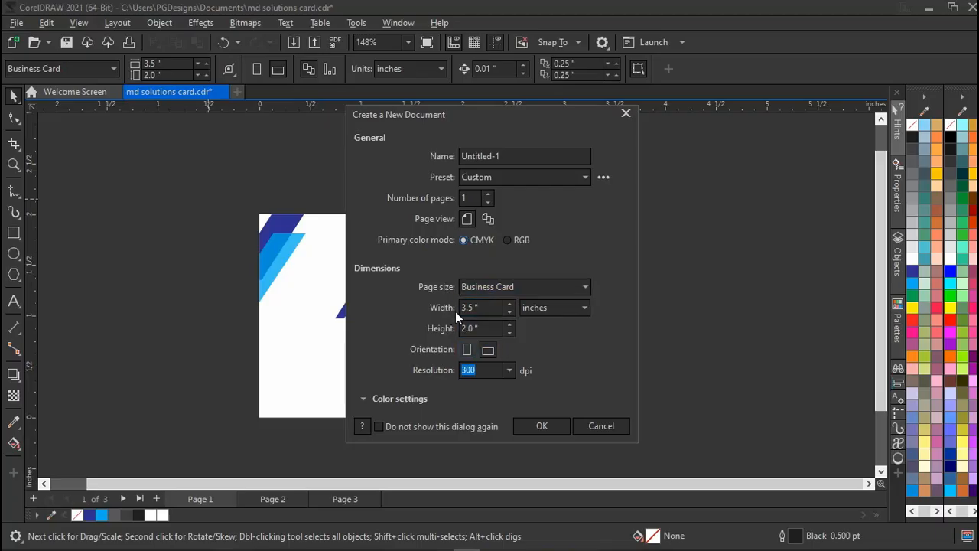
pyautogui.doubleClick(485, 306)
pyautogui.click(549, 309)
pyautogui.click(557, 255)
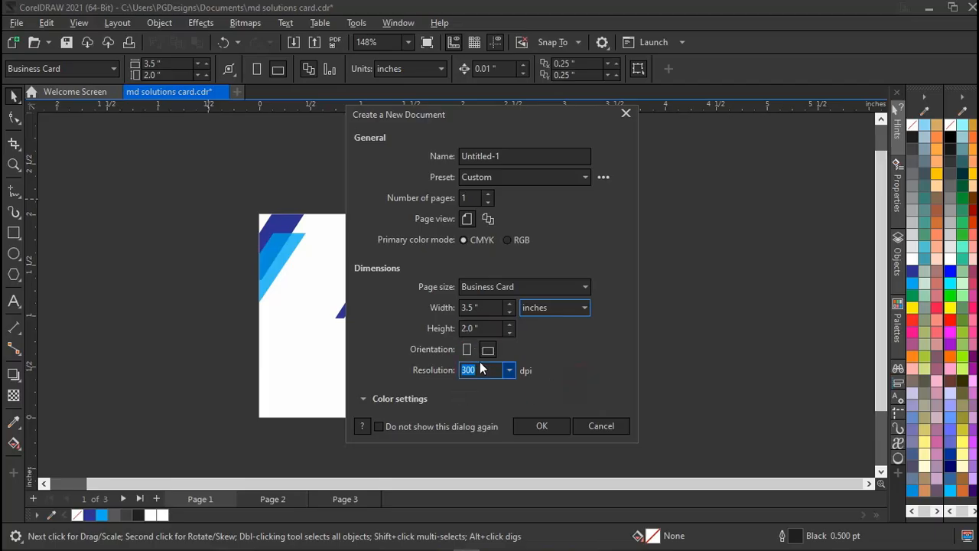
pyautogui.click(541, 426)
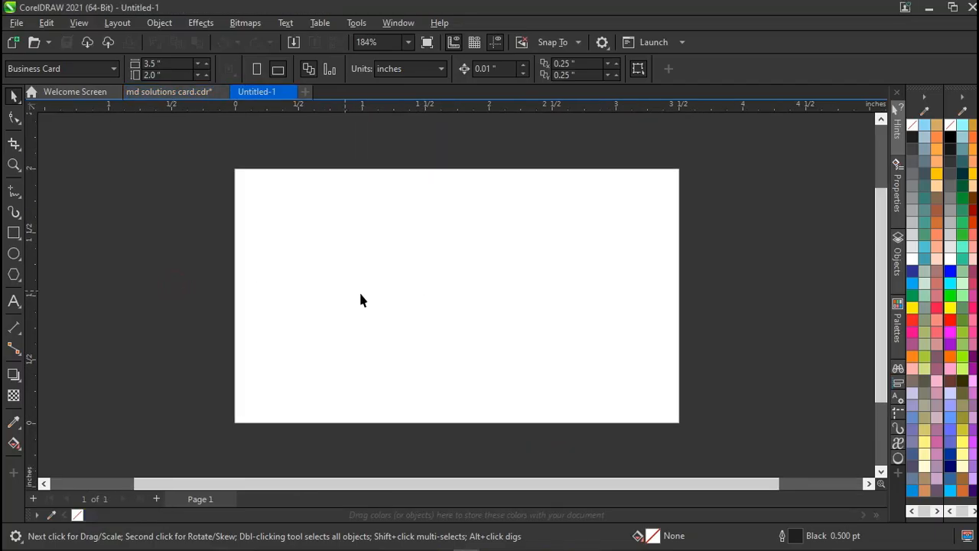
# Draw a rectangle covering the whole 3.5 × 2.0 inch card page.
pyautogui.click(166, 292)
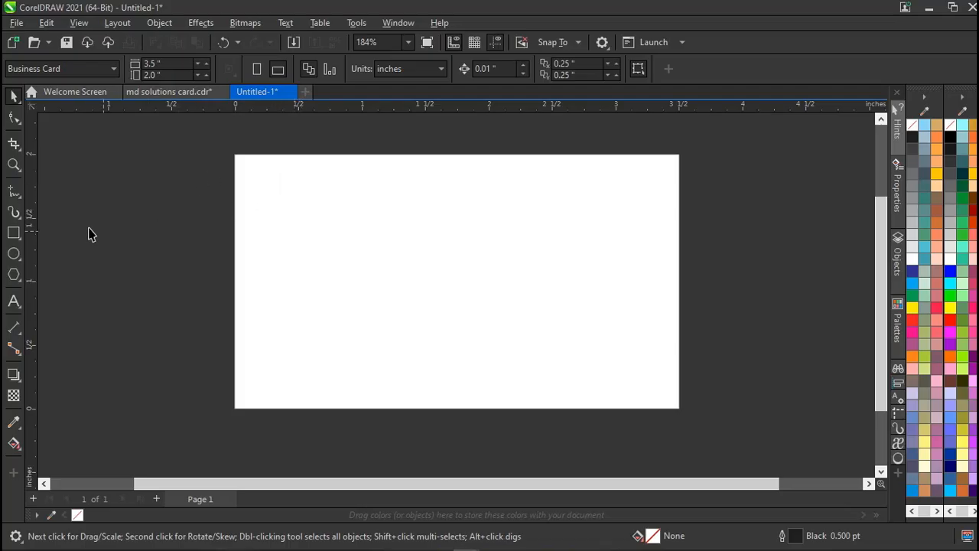
pyautogui.click(14, 233)
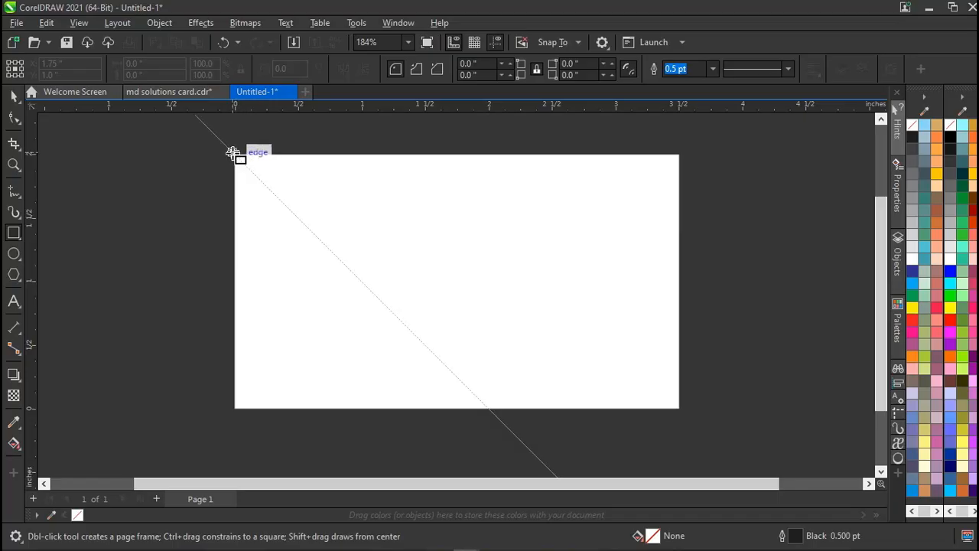
pyautogui.moveTo(238, 155); pyautogui.dragTo(679, 411)
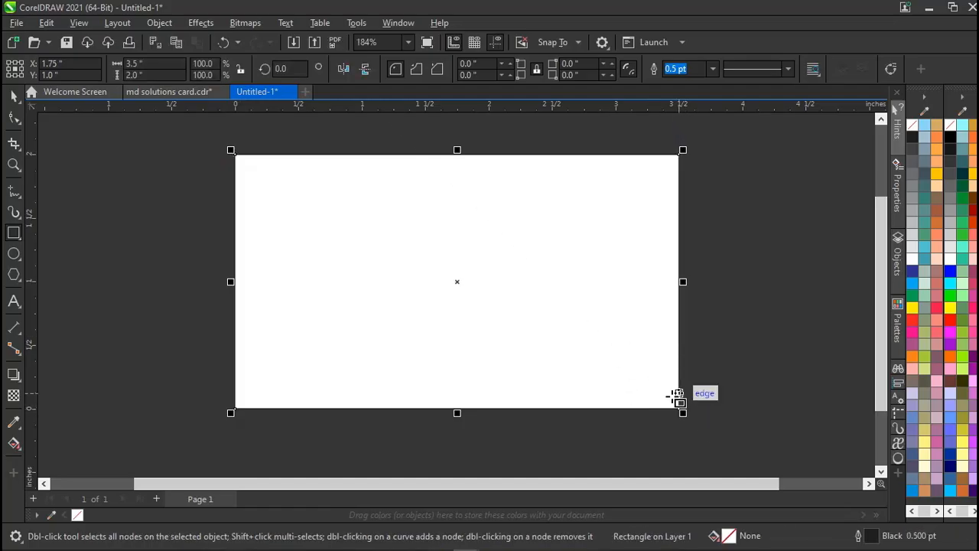
pyautogui.press('space')
pyautogui.click(175, 218)
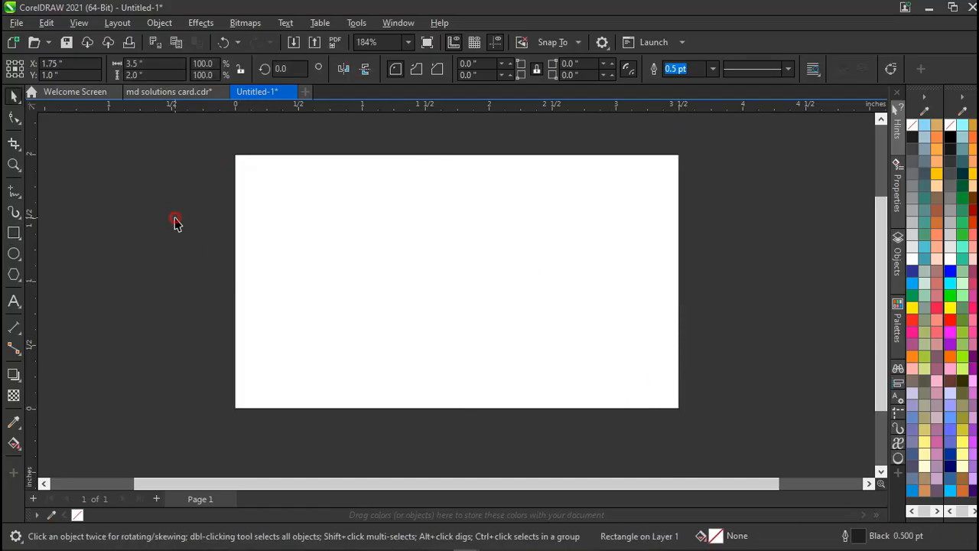
# Check the View menu's guide options, reselect the page-sized rectangle, then switch to md solutions card.cdr.
pyautogui.click(78, 22)
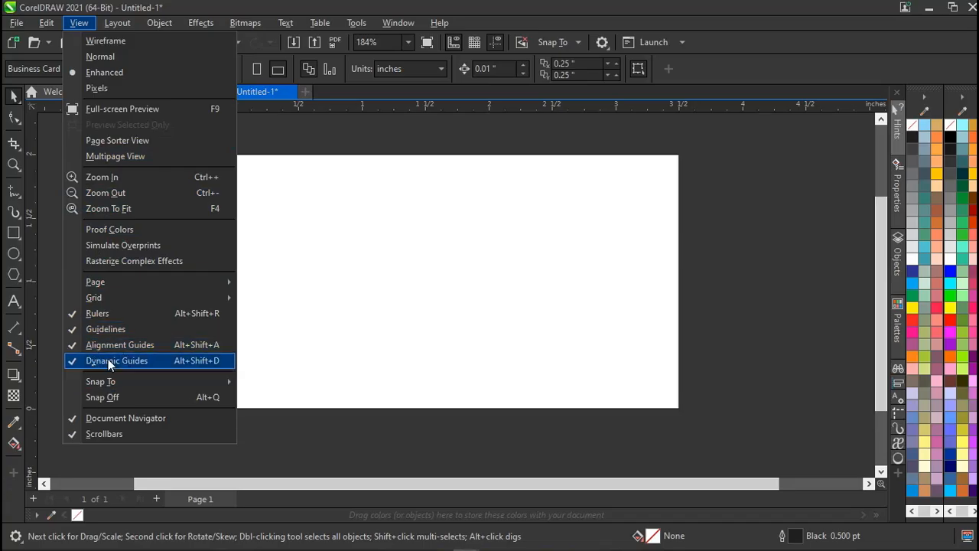
pyautogui.click(54, 375)
pyautogui.click(461, 271)
pyautogui.click(214, 297)
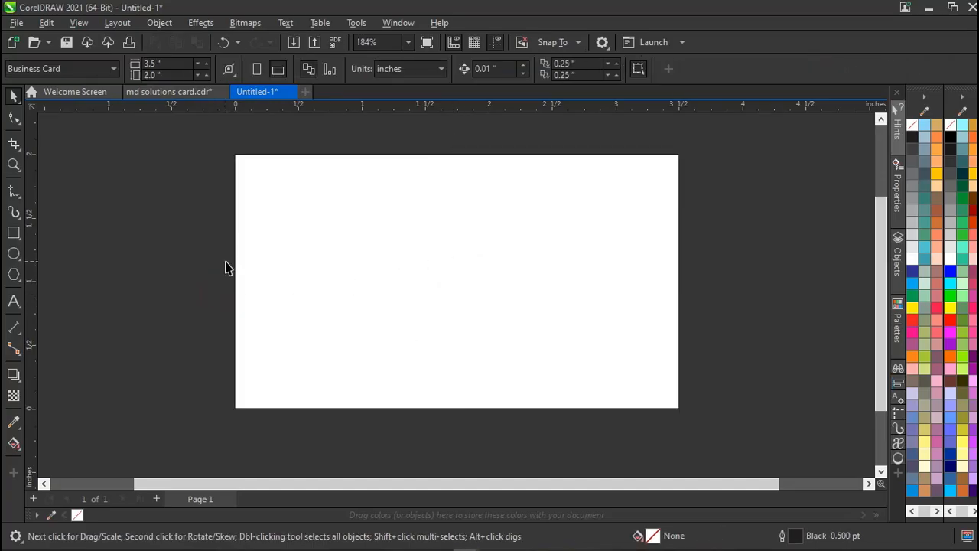
pyautogui.click(441, 207)
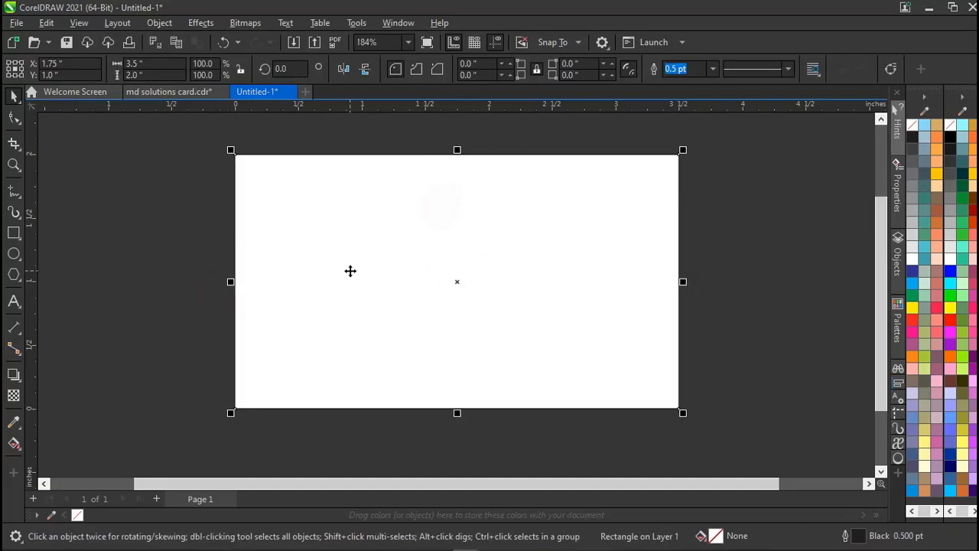
pyautogui.click(178, 94)
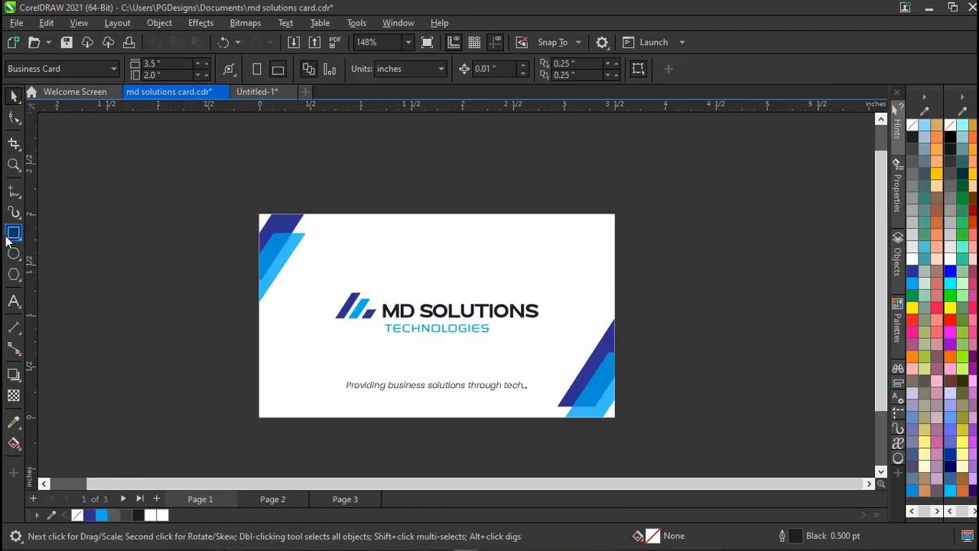
# Apply an inside contour about 0.448 inches deep to the card's background rectangle.
pyautogui.click(298, 270)
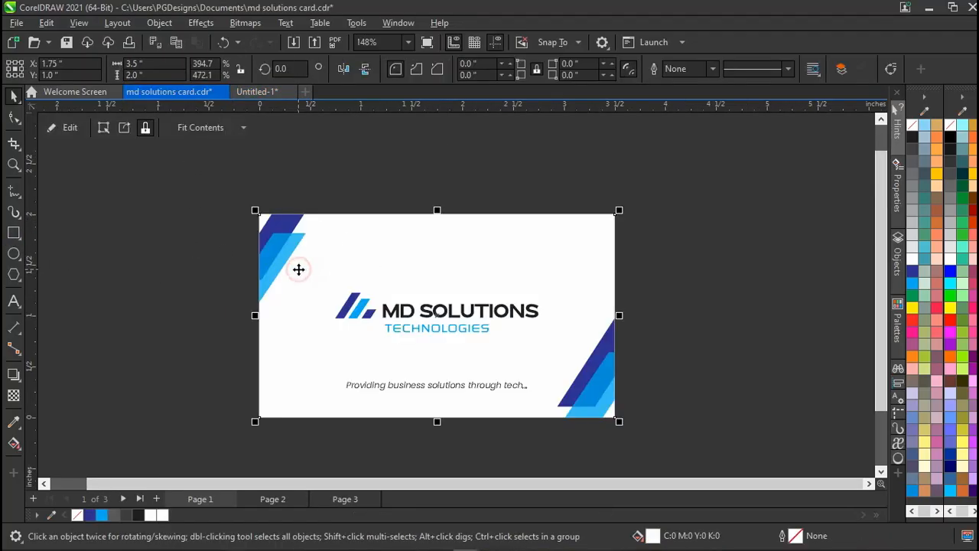
pyautogui.click(22, 388)
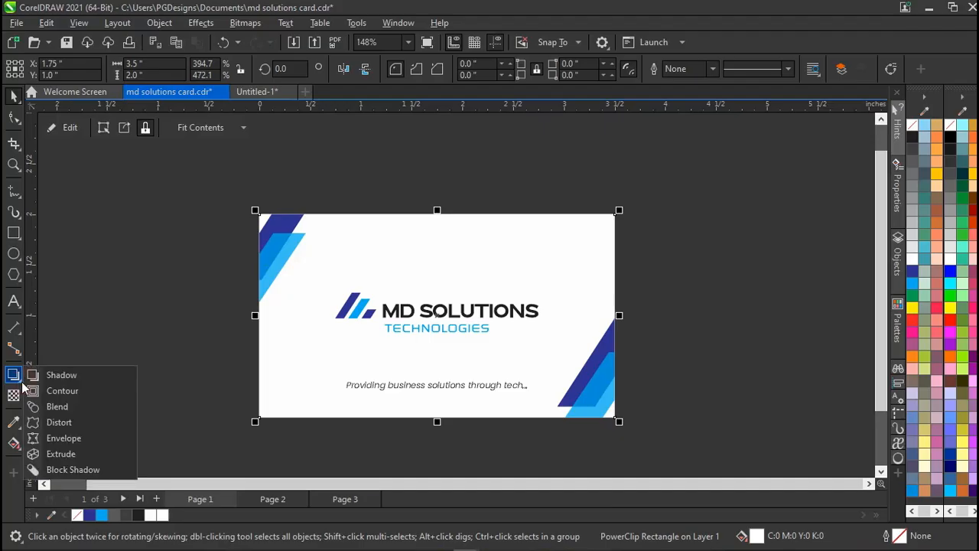
pyautogui.click(82, 393)
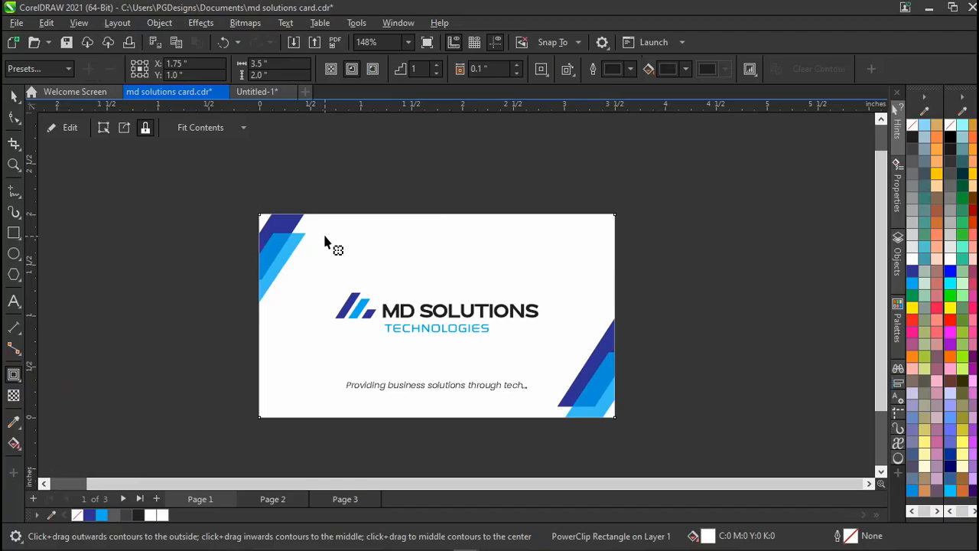
pyautogui.moveTo(323, 236); pyautogui.dragTo(369, 266)
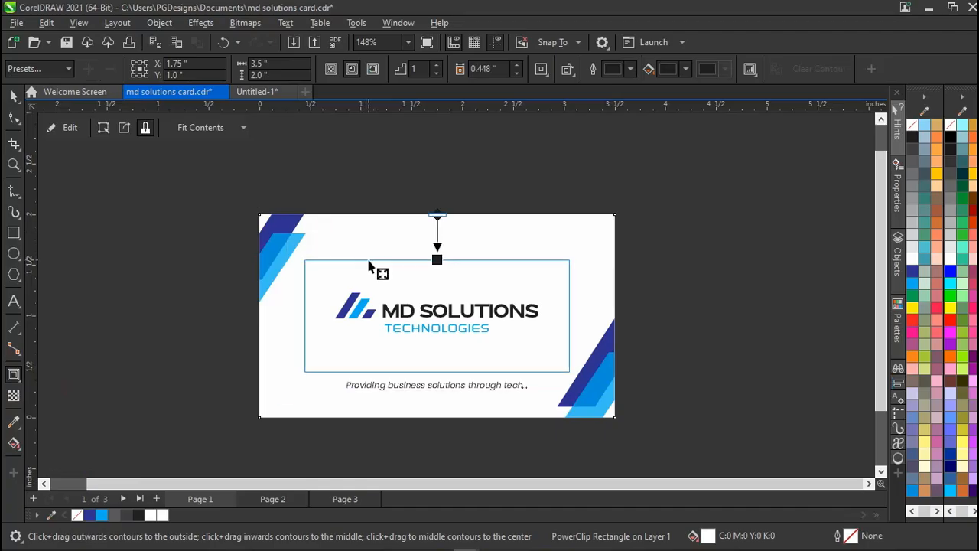
pyautogui.moveTo(369, 267); pyautogui.dragTo(369, 266)
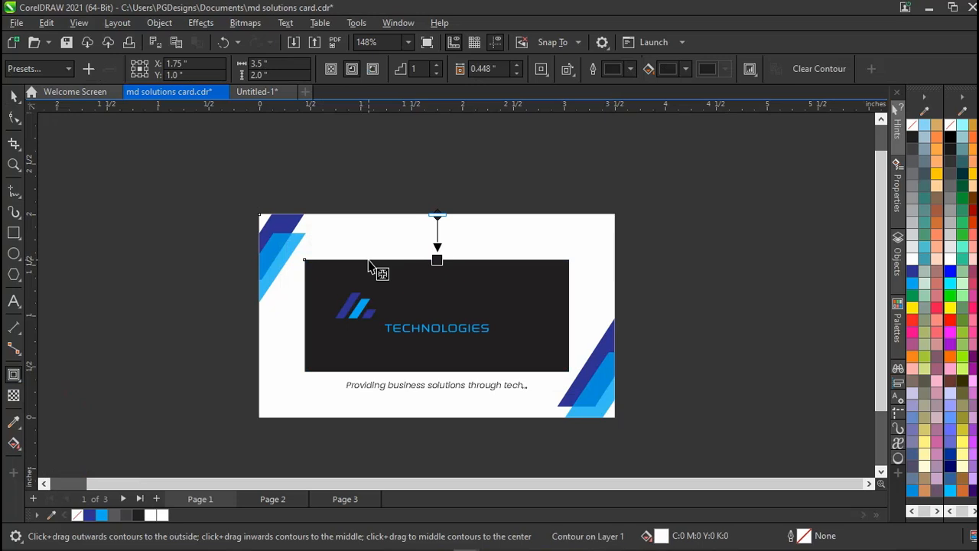
# Break the contour apart and send the dark inset rectangle behind the card.
pyautogui.press('space')
pyautogui.hotkey('ctrl', 'k')
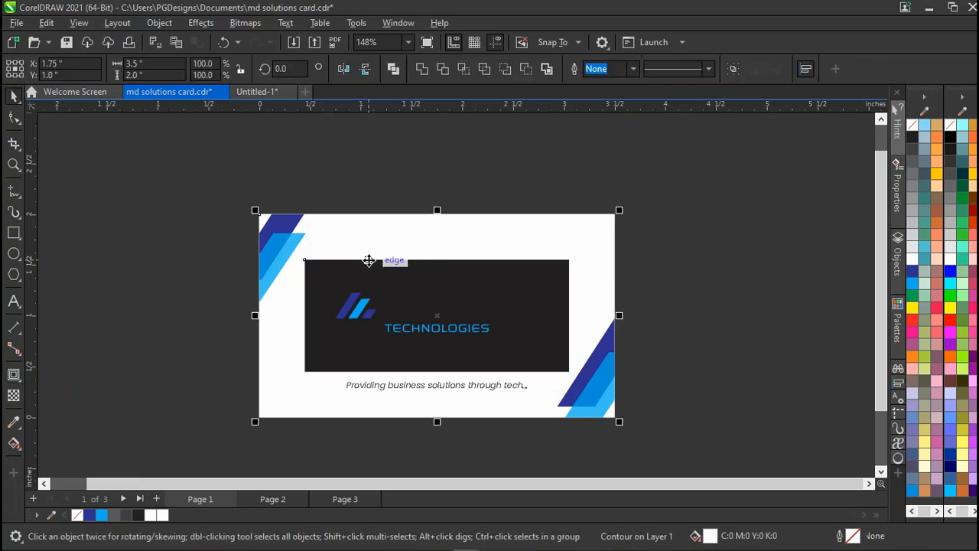
pyautogui.click(209, 289)
pyautogui.click(331, 289)
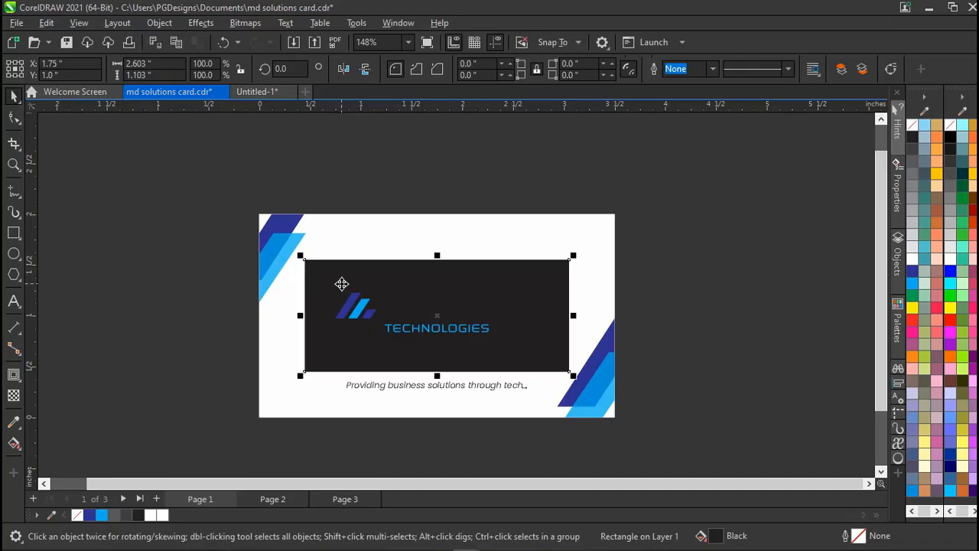
pyautogui.hotkey('shift', 'pagedown')
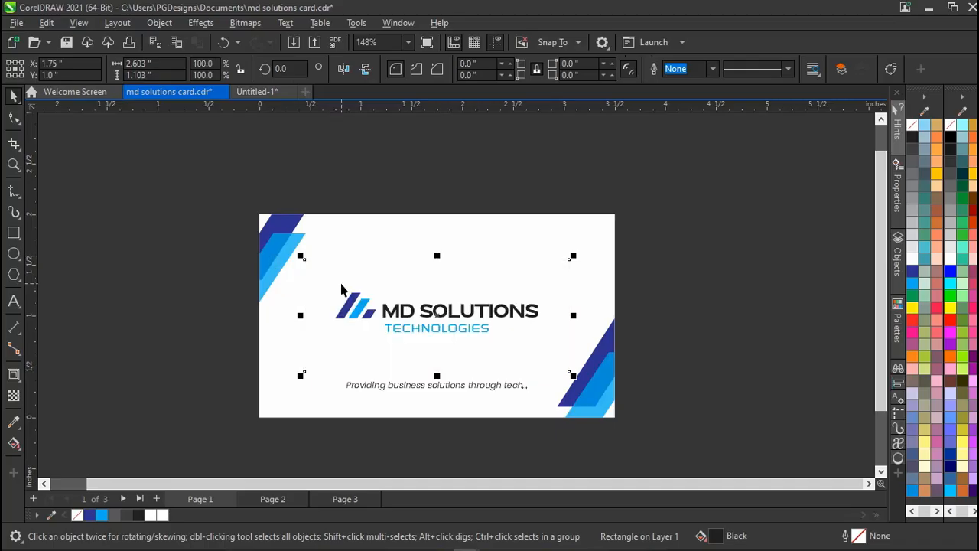
# Give the inset rectangle a grey outline and bring it in front of the card.
pyautogui.rightClick(127, 515)
pyautogui.click(186, 315)
pyautogui.click(184, 319)
pyautogui.click(367, 276)
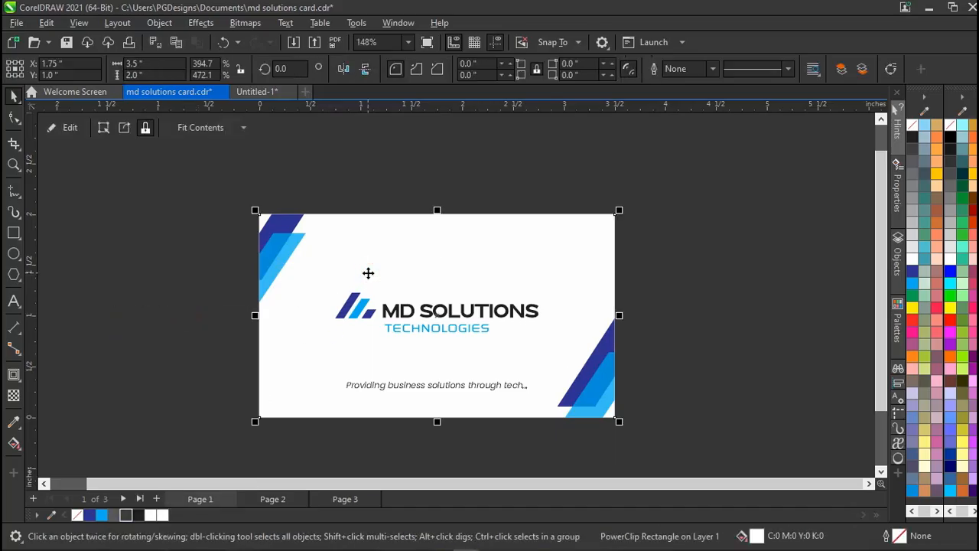
pyautogui.keyDown('alt'); pyautogui.click(368, 273); pyautogui.keyUp('alt')
pyautogui.hotkey('ctrl', 'pageup')
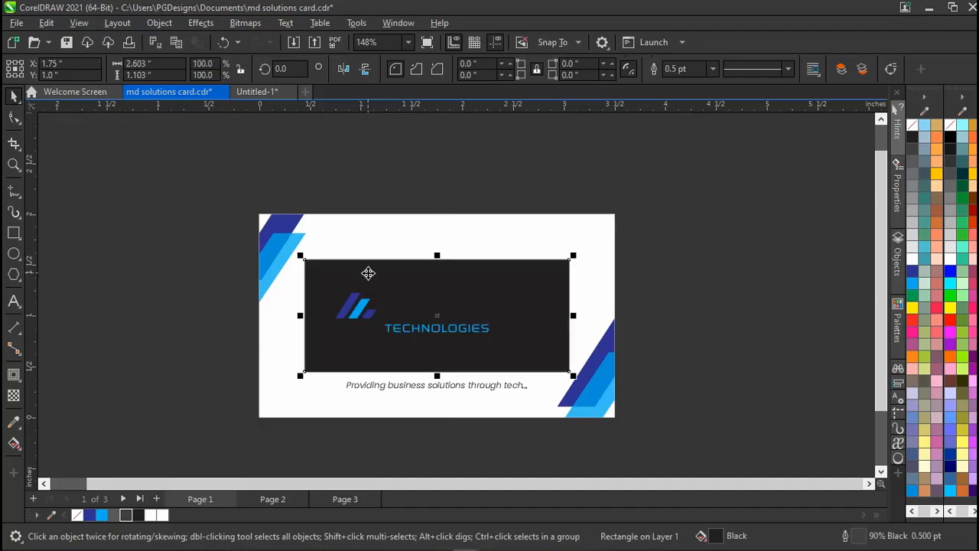
# Remove the inset rectangle's fill so it outlines the MD SOLUTIONS logo.
pyautogui.click(78, 517)
pyautogui.click(162, 376)
pyautogui.click(319, 317)
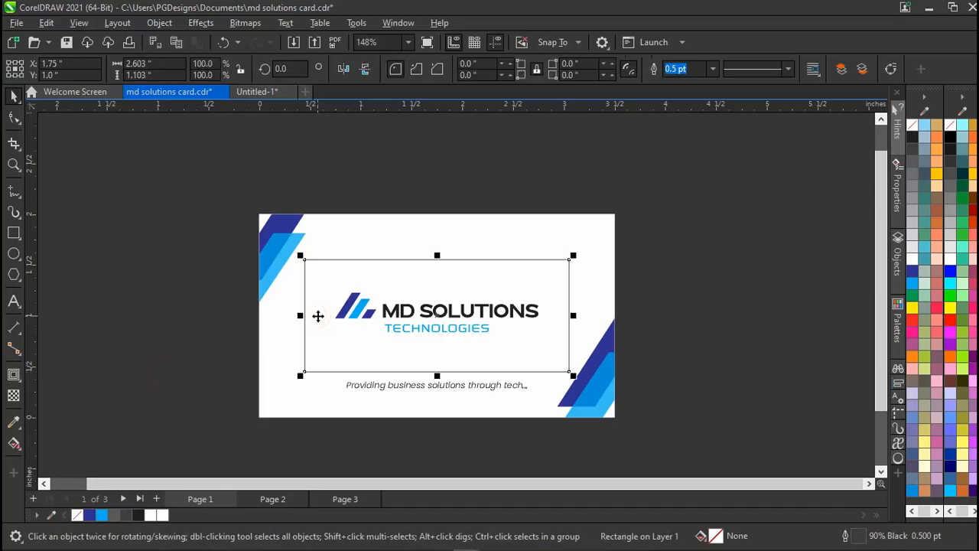
pyautogui.click(395, 317)
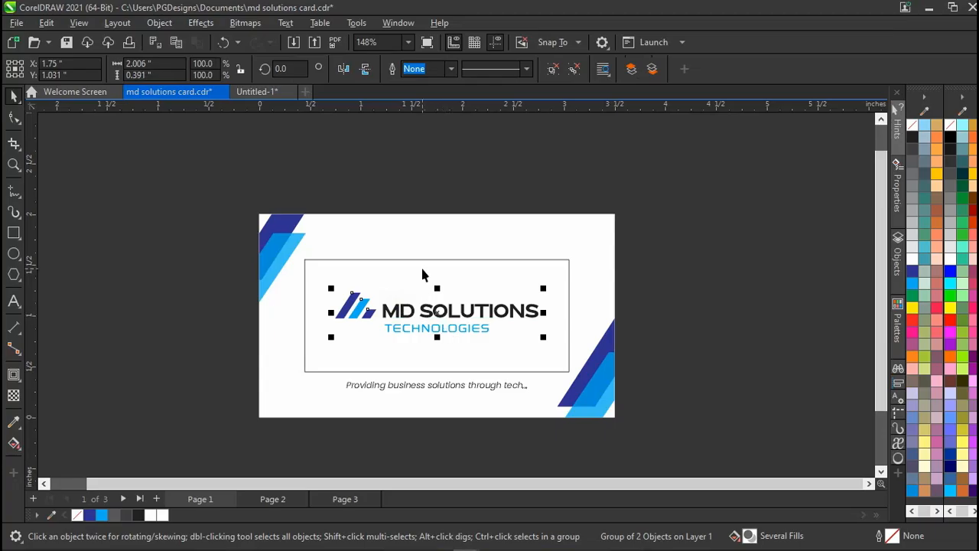
pyautogui.click(231, 311)
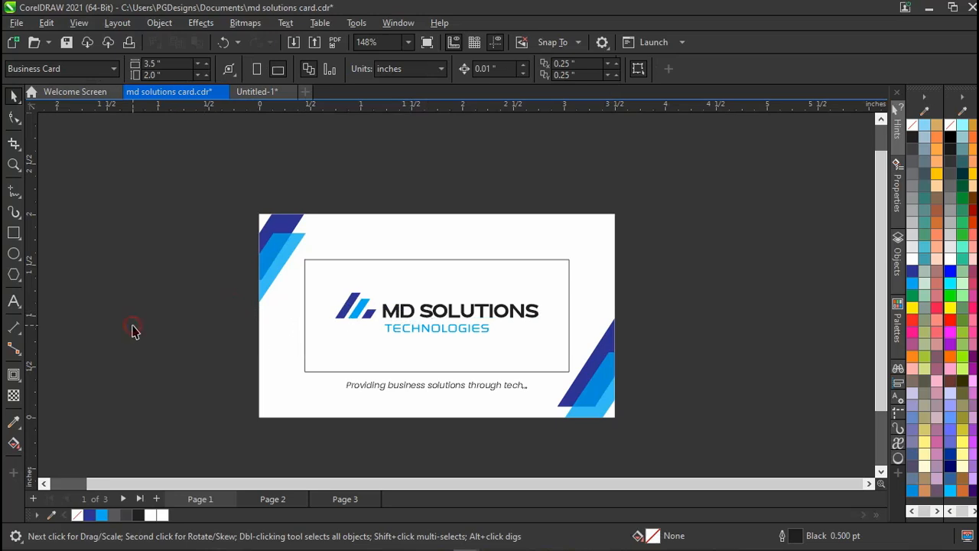
pyautogui.click(12, 233)
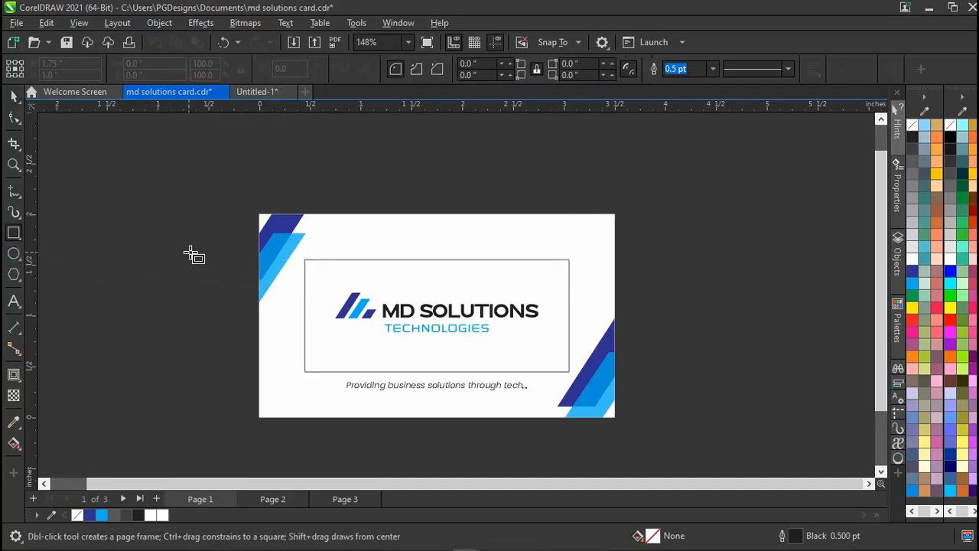
# Draw a thin 0.162 × 0.467 inch bar beside the card and delete the extra duplicates.
pyautogui.moveTo(185, 268); pyautogui.dragTo(218, 291)
pyautogui.press('space')
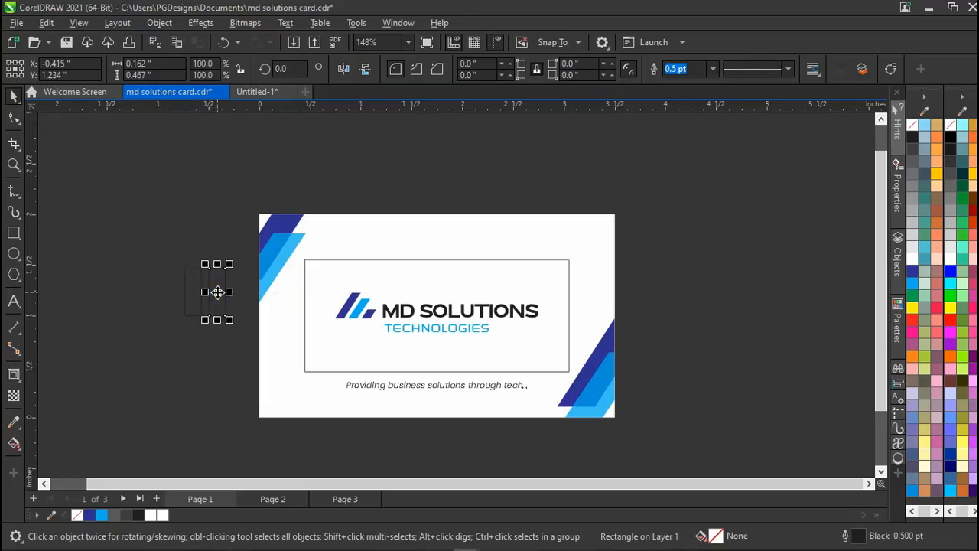
pyautogui.hotkey('ctrl', 'r')
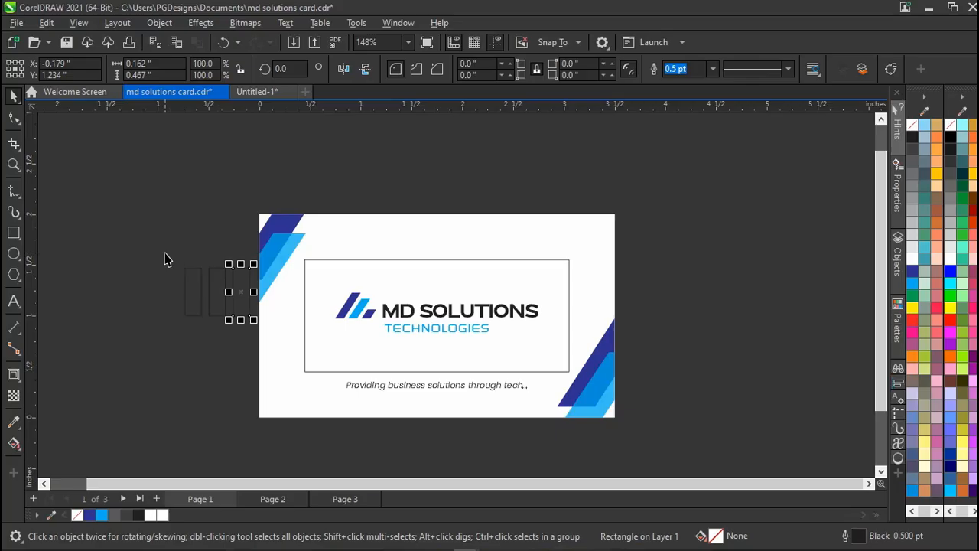
pyautogui.moveTo(164, 259); pyautogui.dragTo(246, 341)
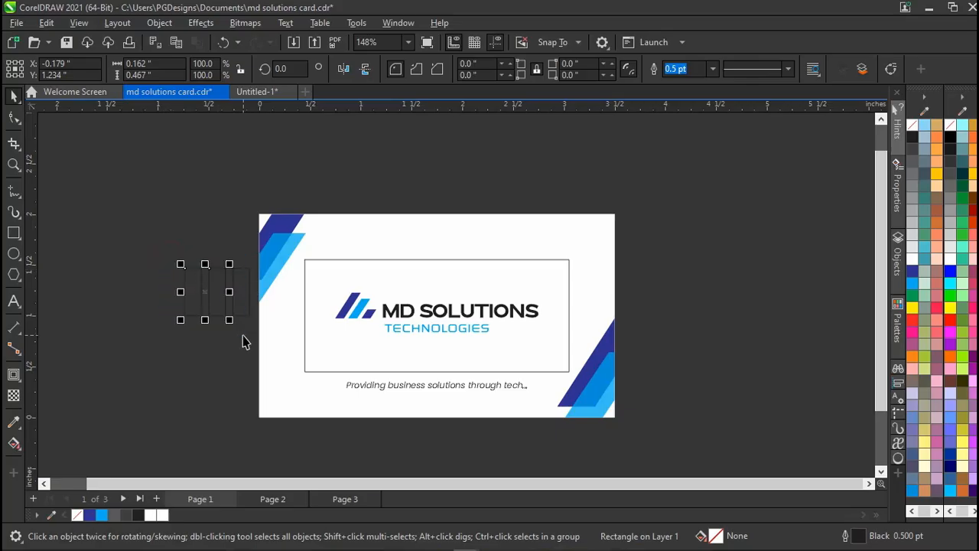
pyautogui.moveTo(205, 215); pyautogui.dragTo(263, 341)
pyautogui.press('Delete')
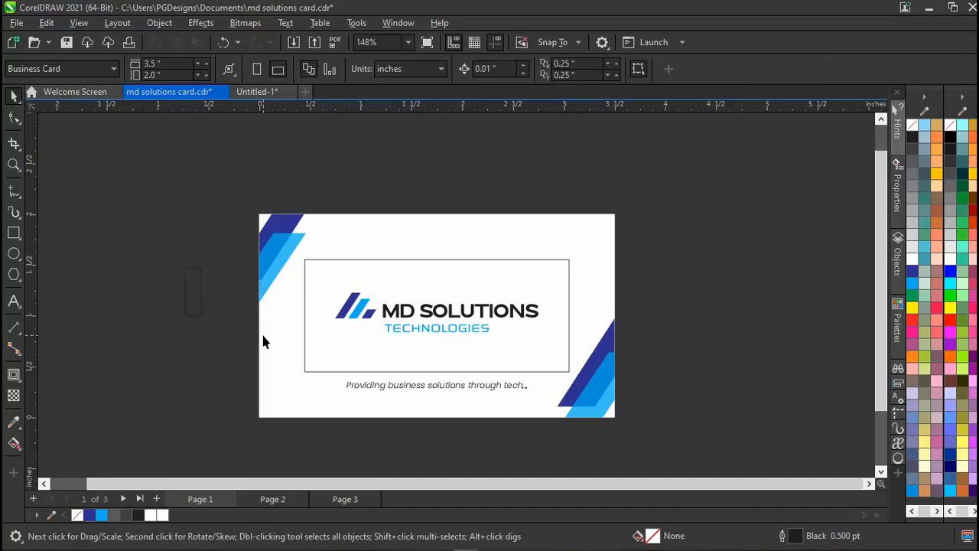
# Move the bar onto the card just above the frame's top edge.
pyautogui.click(193, 293)
pyautogui.moveTo(195, 293); pyautogui.dragTo(383, 227)
pyautogui.scroll(3, 382, 226)
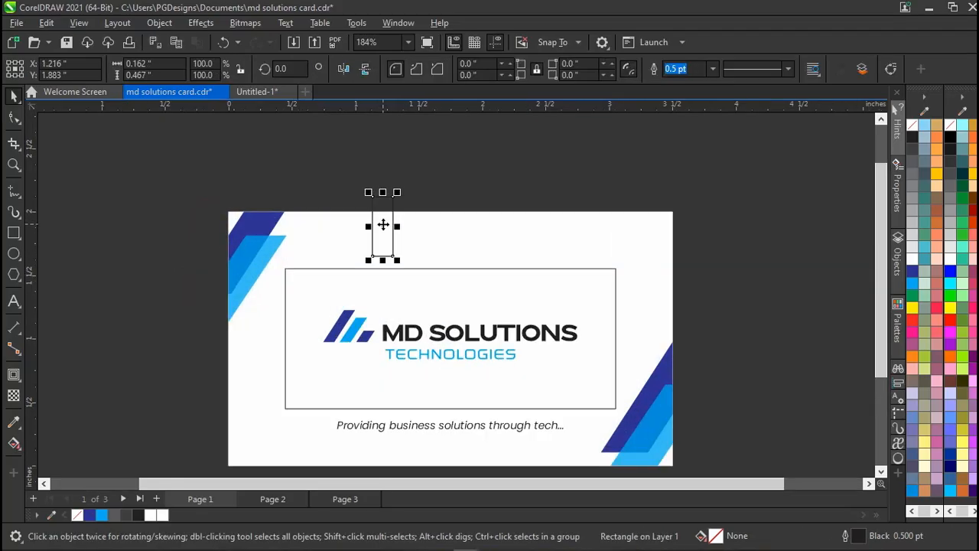
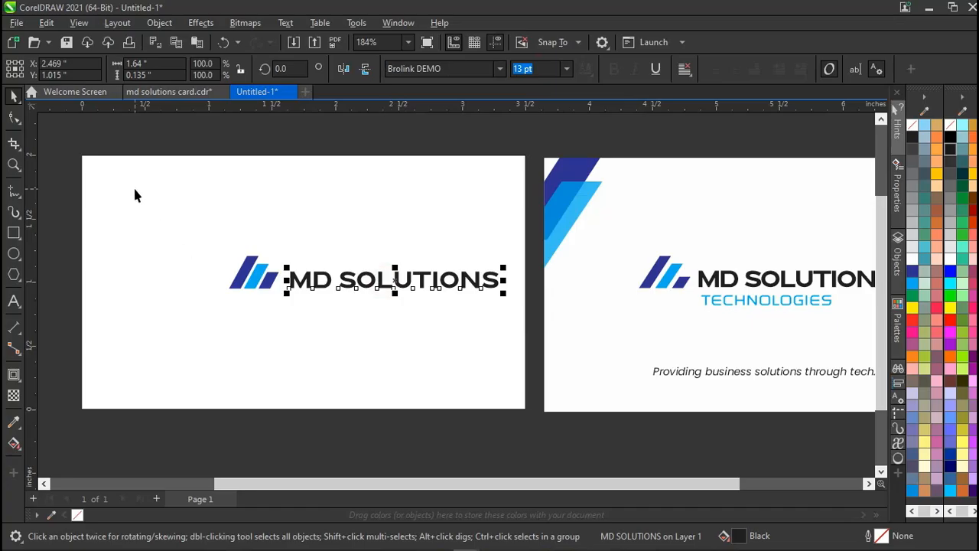
# Tighten the letter spacing of MD SOLUTIONS with the Shape tool.
pyautogui.click(15, 120)
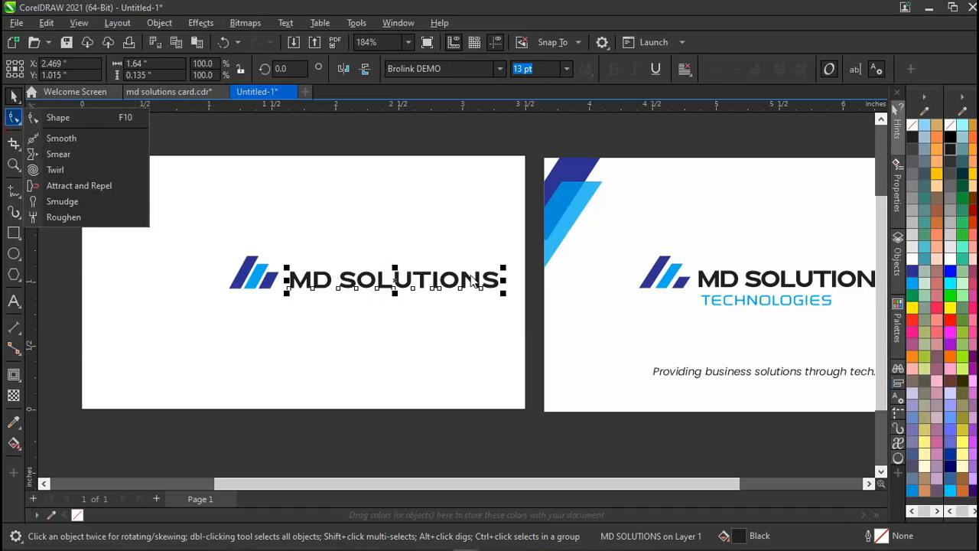
pyautogui.click(104, 123)
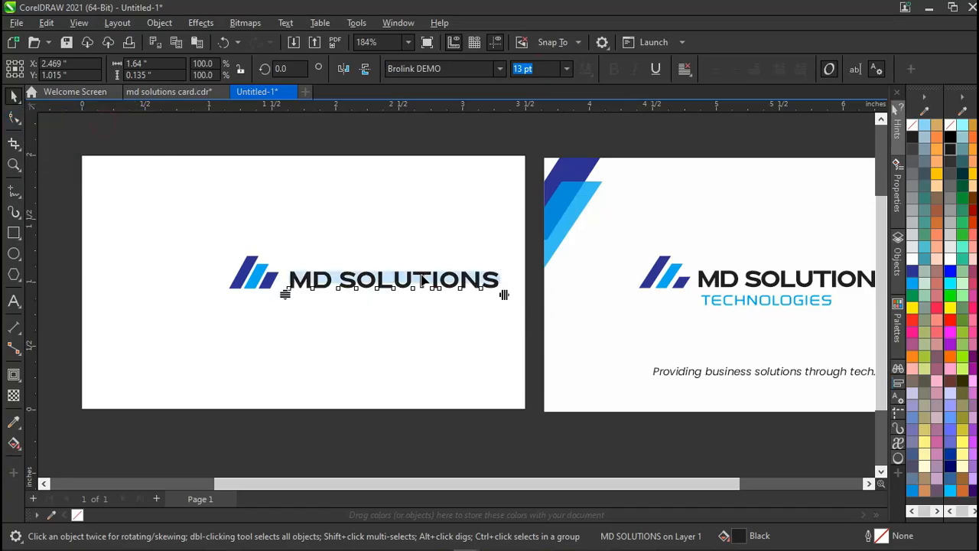
pyautogui.moveTo(483, 304); pyautogui.dragTo(476, 306)
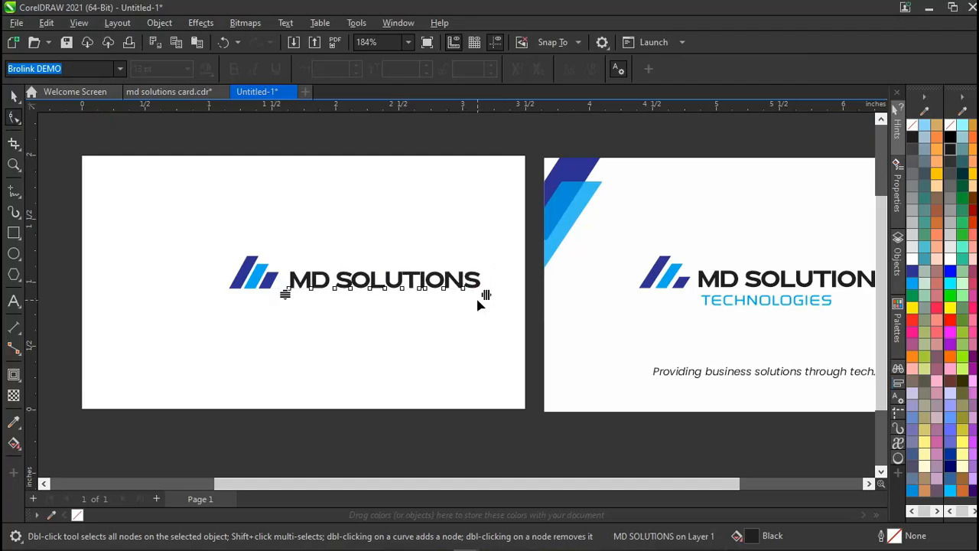
pyautogui.press('space')
# Group the stripe logo with MD SOLUTIONS and centre the group horizontally on the card.
pyautogui.click(257, 425)
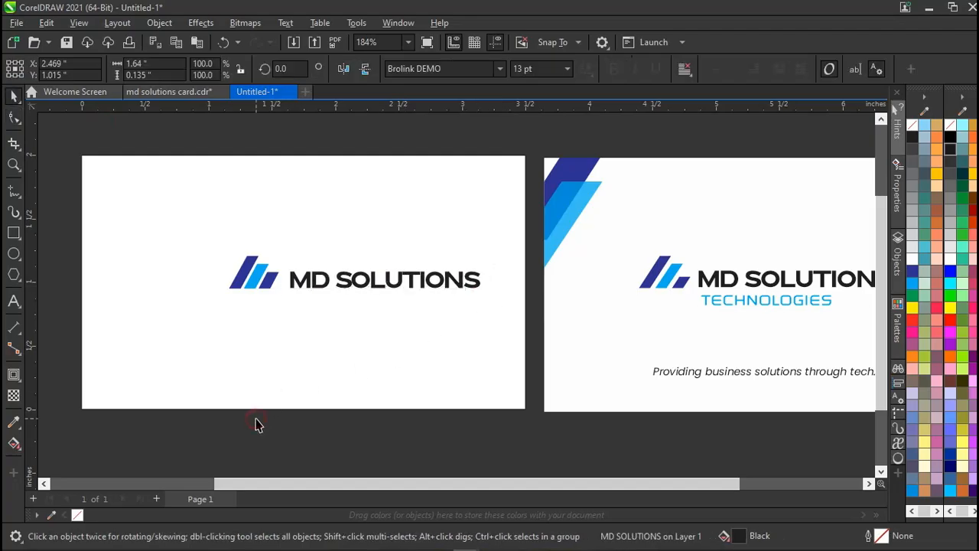
pyautogui.moveTo(206, 422); pyautogui.dragTo(509, 229)
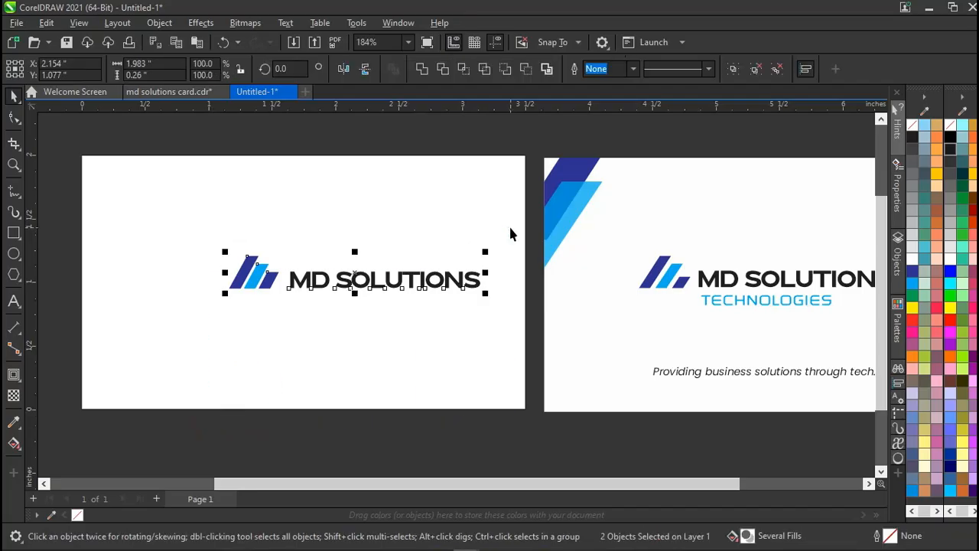
pyautogui.hotkey('ctrl', 'g')
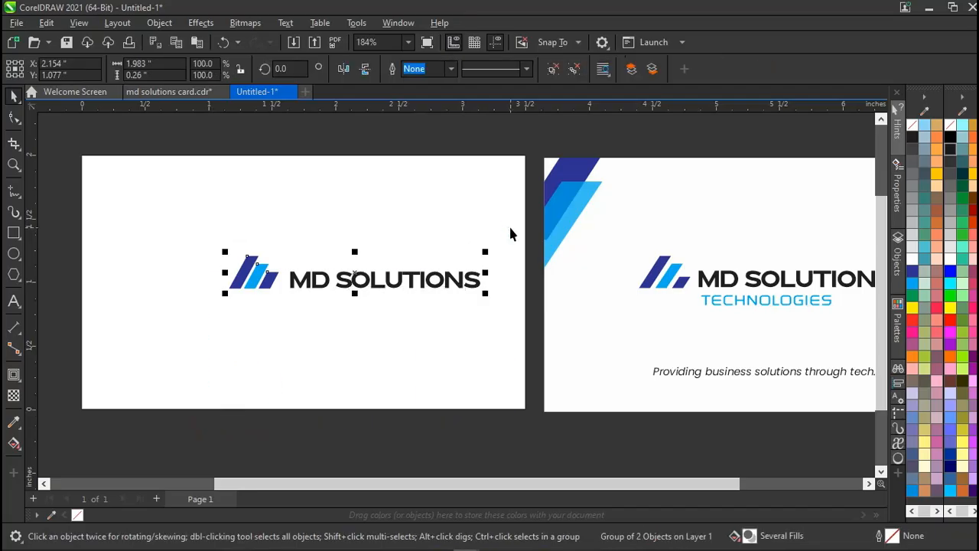
pyautogui.keyDown('shift'); pyautogui.click(461, 224); pyautogui.keyUp('shift')
pyautogui.press('c')
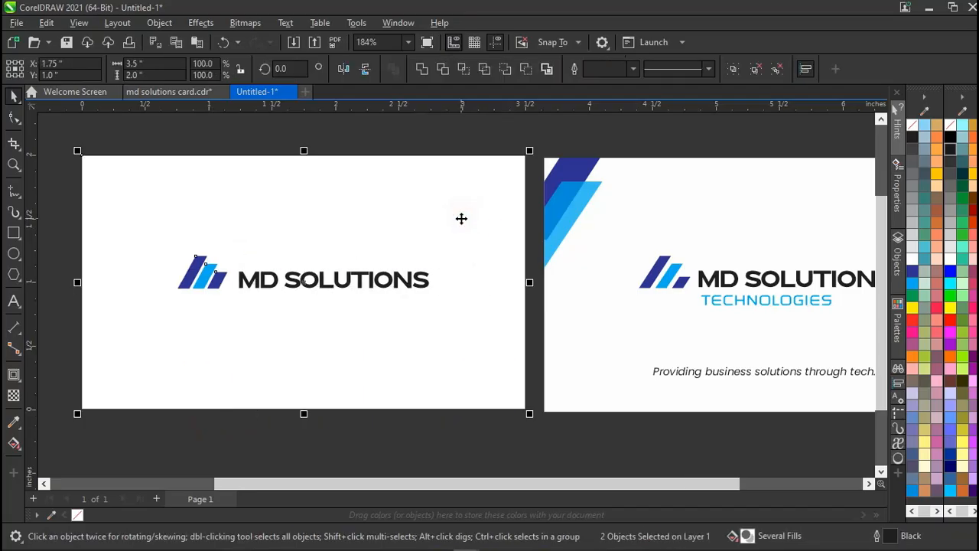
pyautogui.click(403, 144)
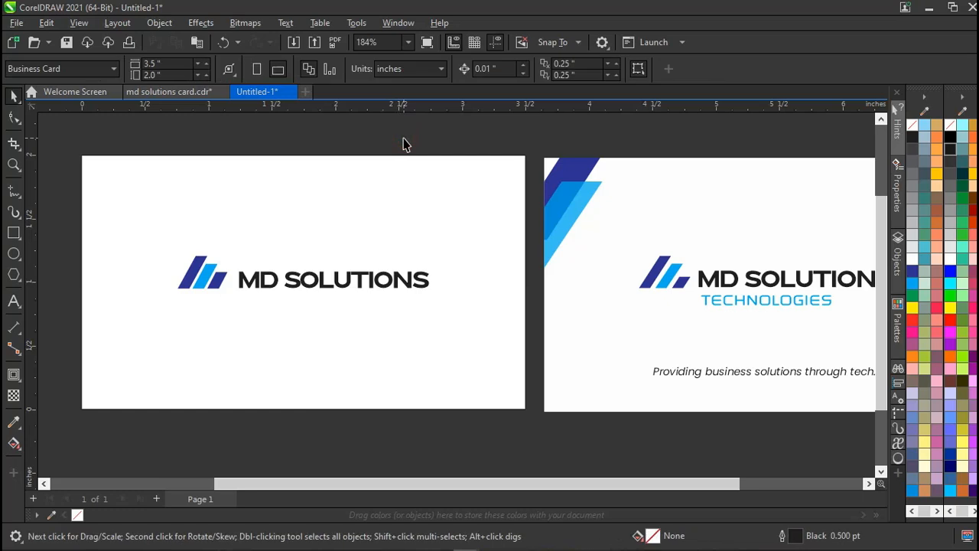
pyautogui.click(745, 301)
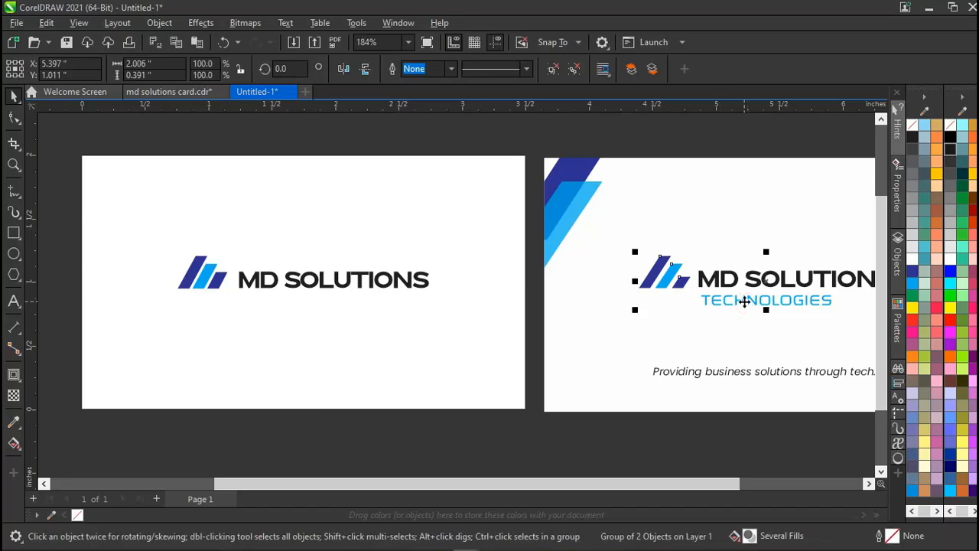
# Type TECHNOLOGIES and move it down below MD SOLUTIONS.
pyautogui.click(14, 301)
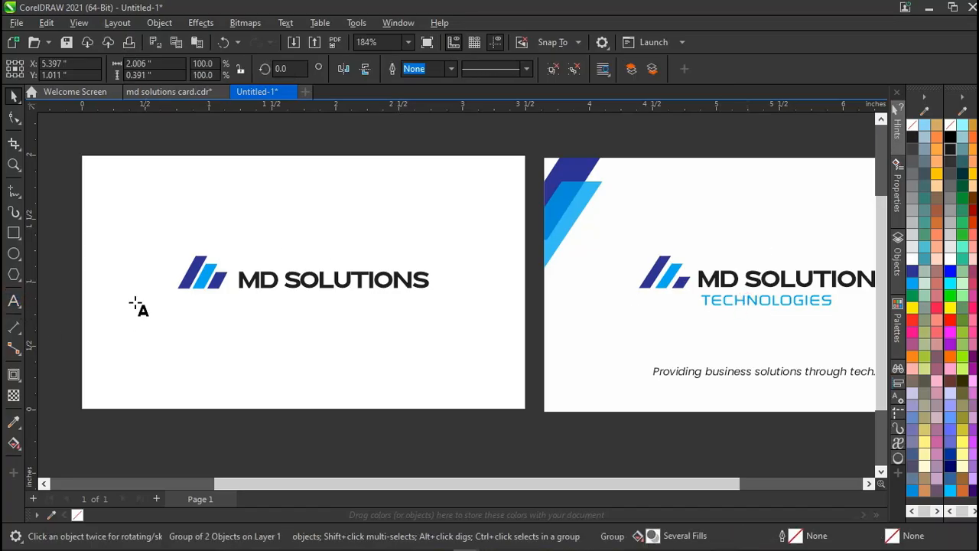
pyautogui.click(241, 303)
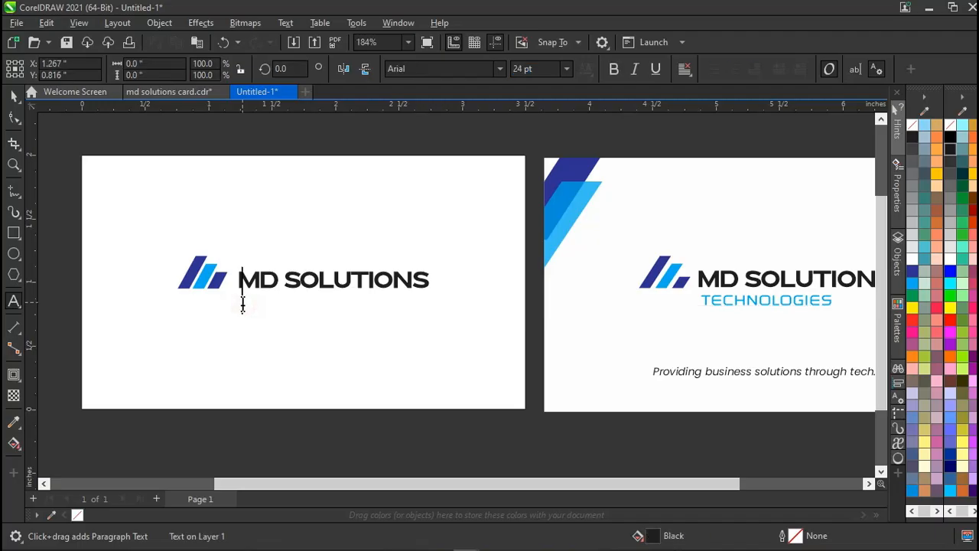
pyautogui.write('TECHNOLO')
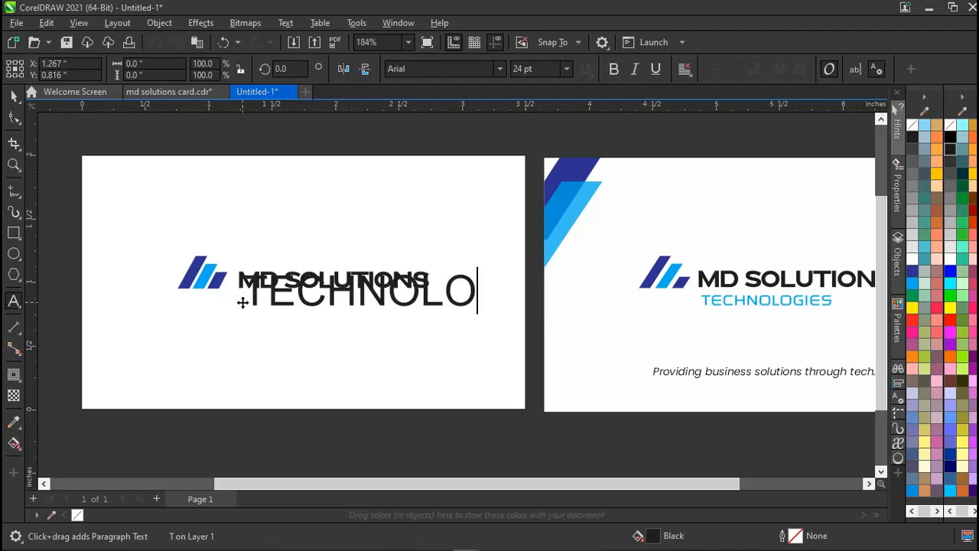
pyautogui.write('GIES')
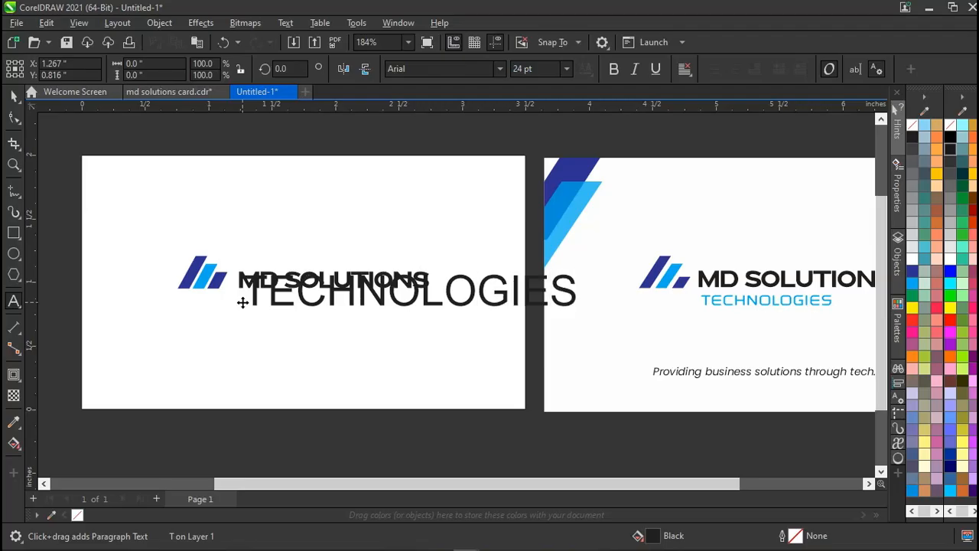
pyautogui.press('Escape')
pyautogui.press('space')
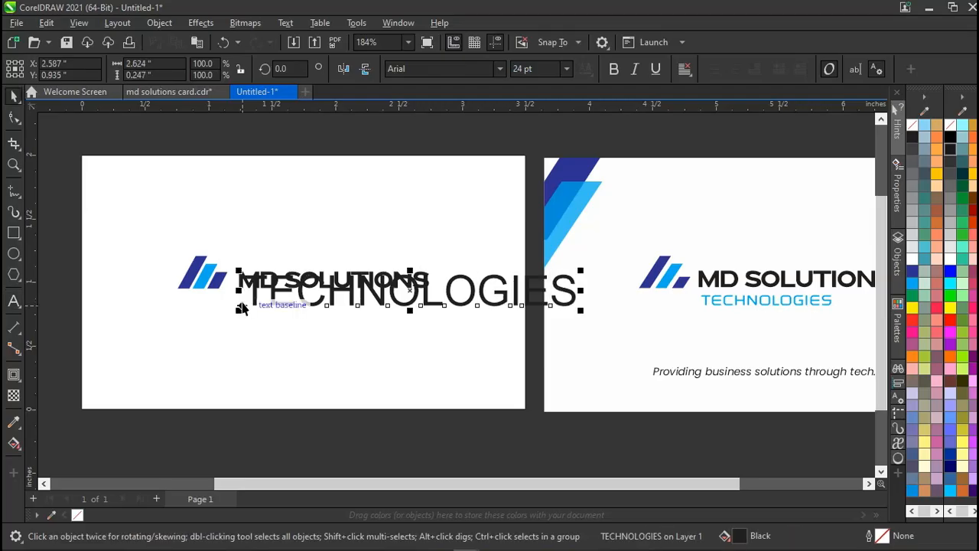
pyautogui.moveTo(395, 284); pyautogui.dragTo(387, 313)
pyautogui.keyDown('ctrl'); pyautogui.click(733, 302); pyautogui.keyUp('ctrl')
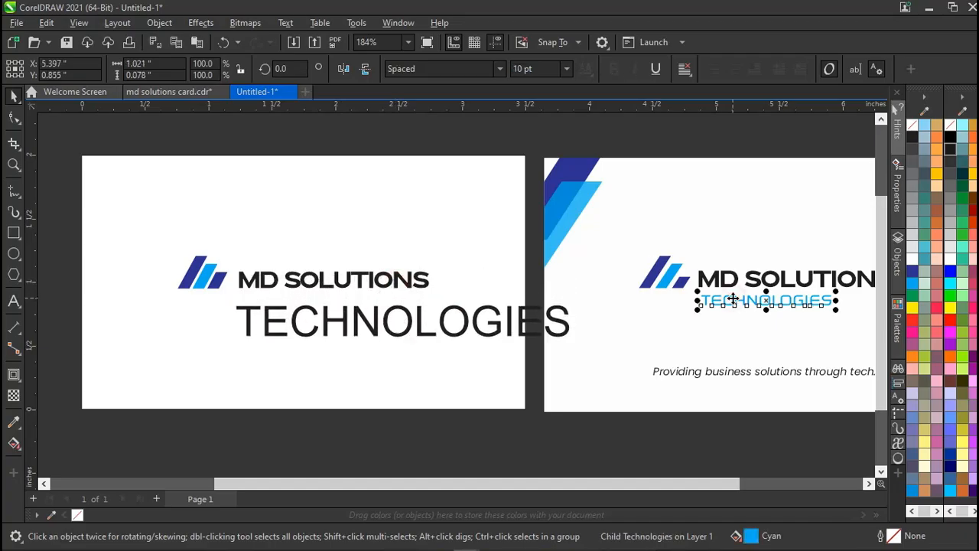
# Set the TECHNOLOGIES text to the Spaced font.
pyautogui.click(423, 325)
pyautogui.click(426, 69)
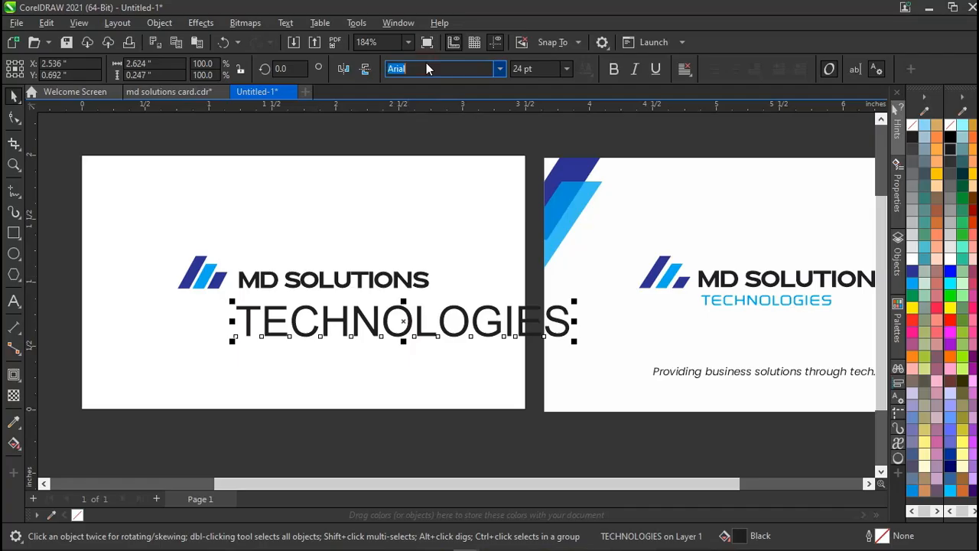
pyautogui.write('Spaced')
pyautogui.press('Return')
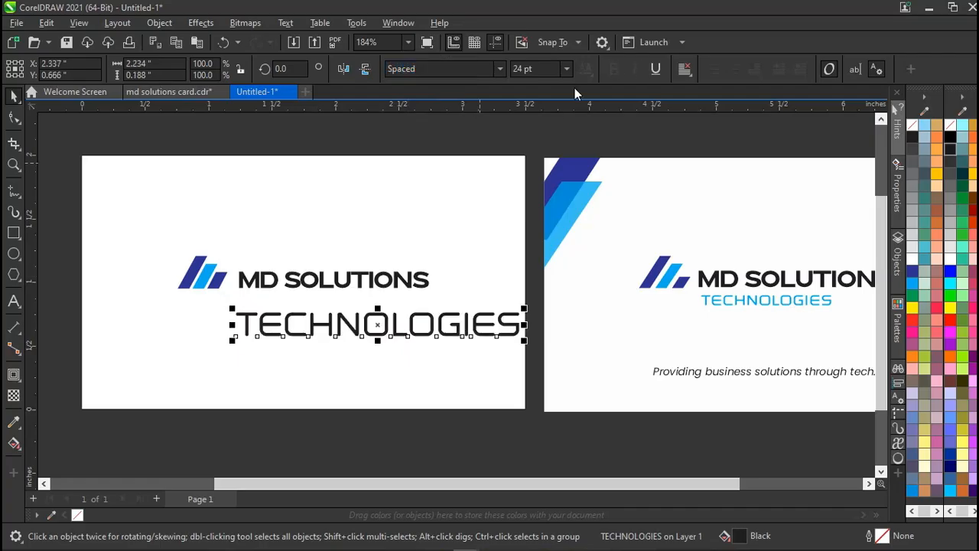
pyautogui.click(710, 303)
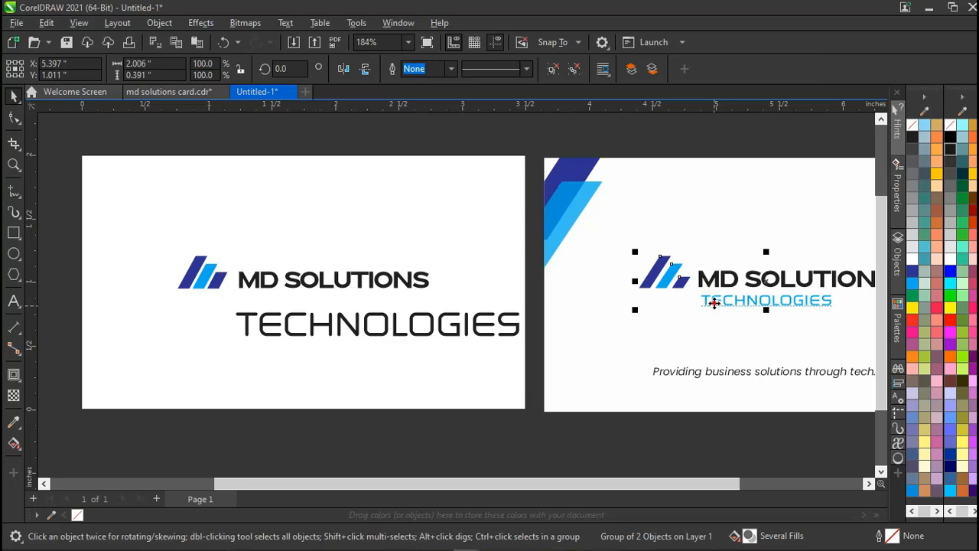
pyautogui.keyDown('ctrl'); pyautogui.click(713, 302); pyautogui.keyUp('ctrl')
pyautogui.keyDown('ctrl'); pyautogui.click(395, 336); pyautogui.keyUp('ctrl')
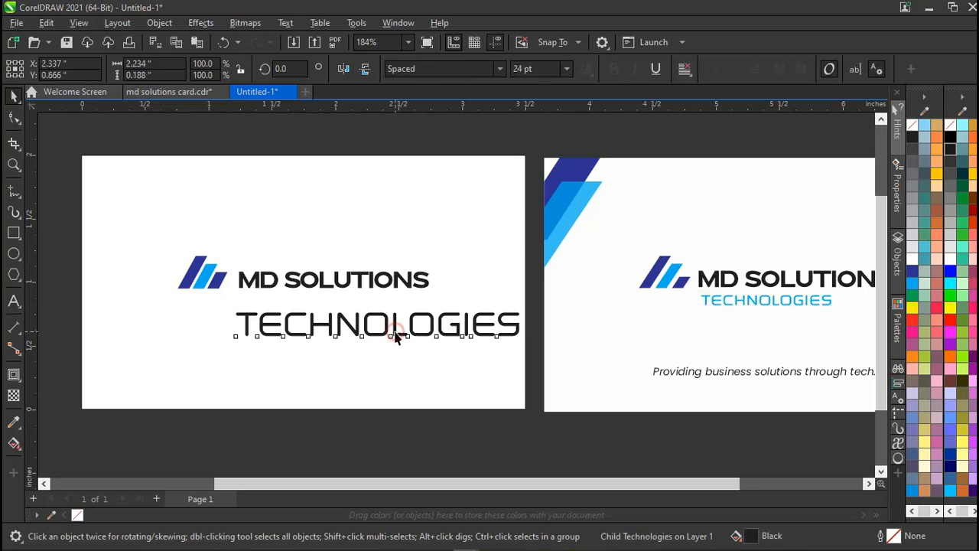
pyautogui.click(396, 336)
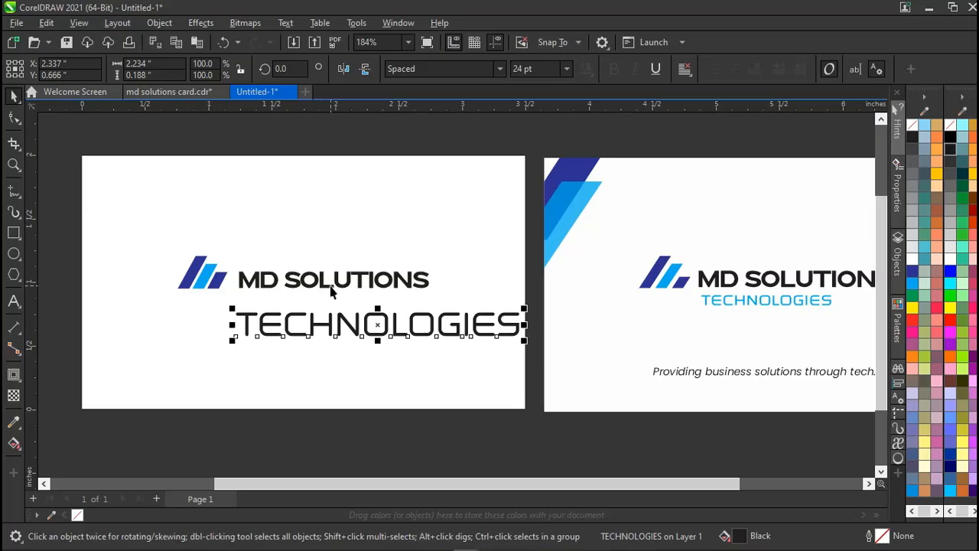
# Shrink TECHNOLOGIES to 10 pt and drag it under MD SOLUTIONS.
pyautogui.click(537, 69)
pyautogui.write('10')
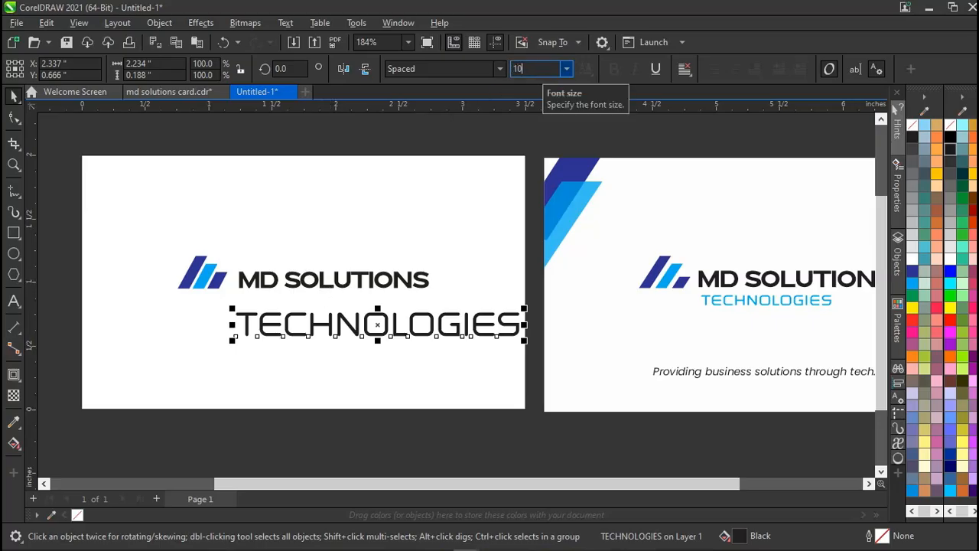
pyautogui.press('Return')
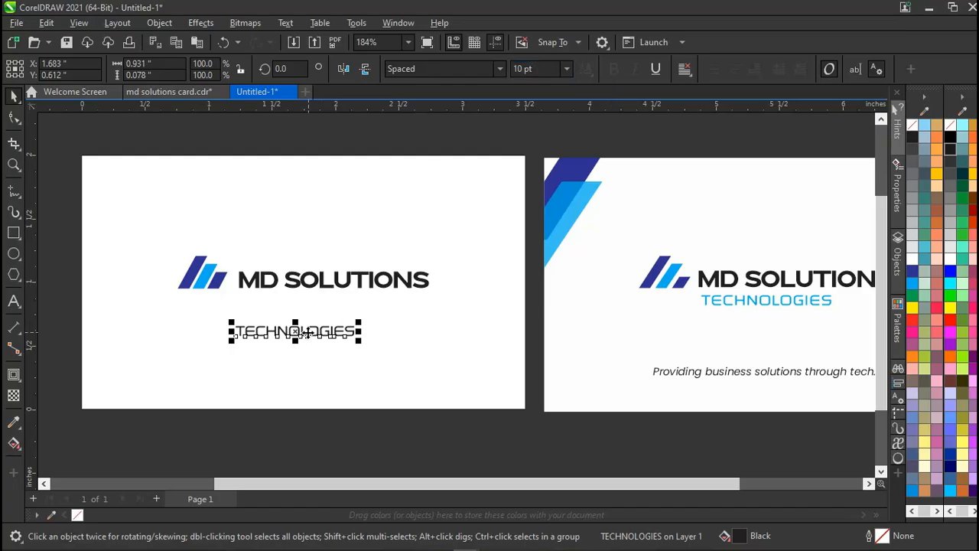
pyautogui.moveTo(307, 333); pyautogui.dragTo(346, 308)
# Left-align TECHNOLOGIES with MD SOLUTIONS.
pyautogui.keyDown('shift'); pyautogui.click(324, 283); pyautogui.keyUp('shift')
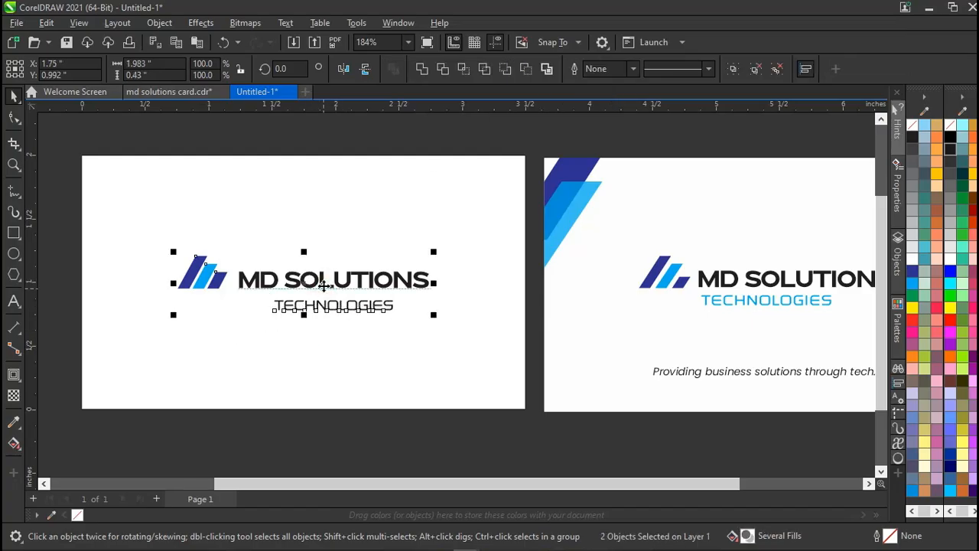
pyautogui.click(328, 138)
pyautogui.click(293, 306)
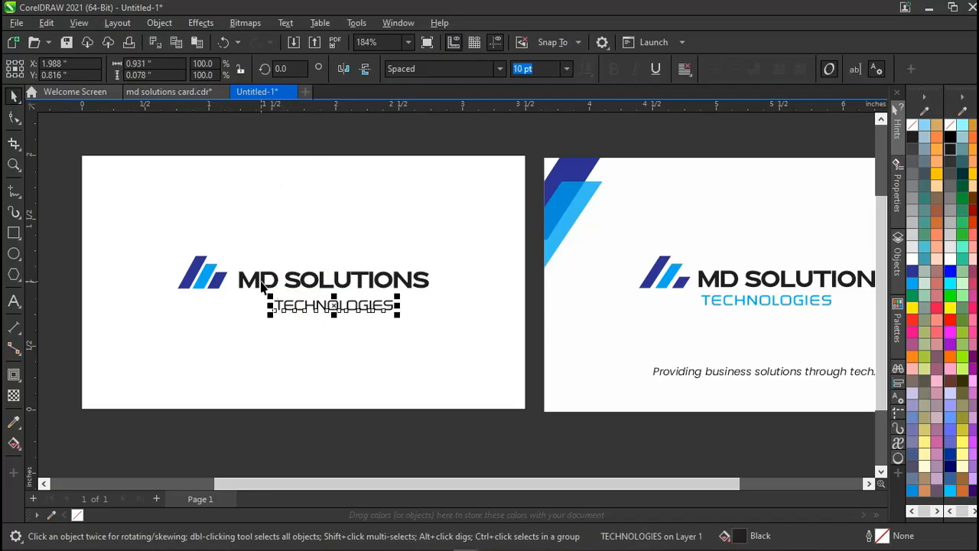
pyautogui.keyDown('shift'); pyautogui.click(261, 284); pyautogui.keyUp('shift')
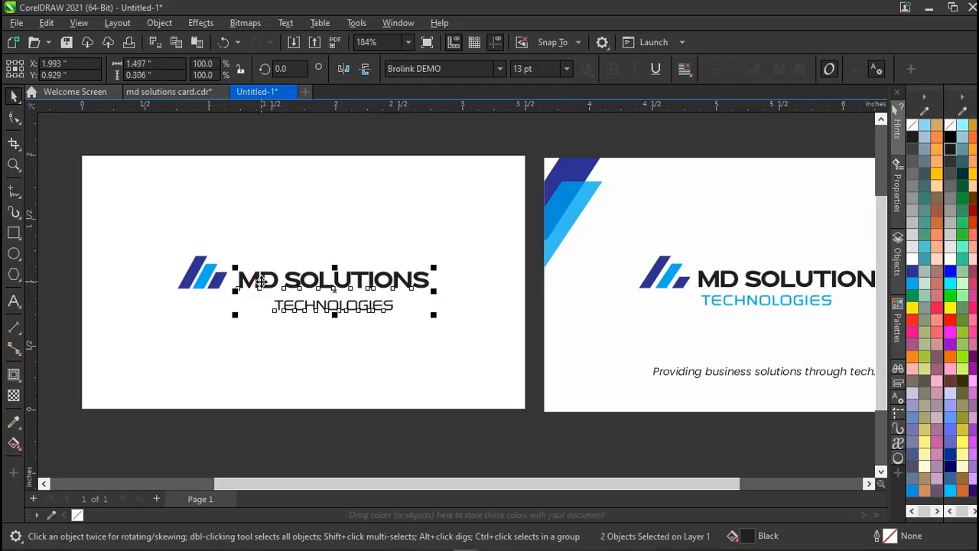
pyautogui.click(299, 120)
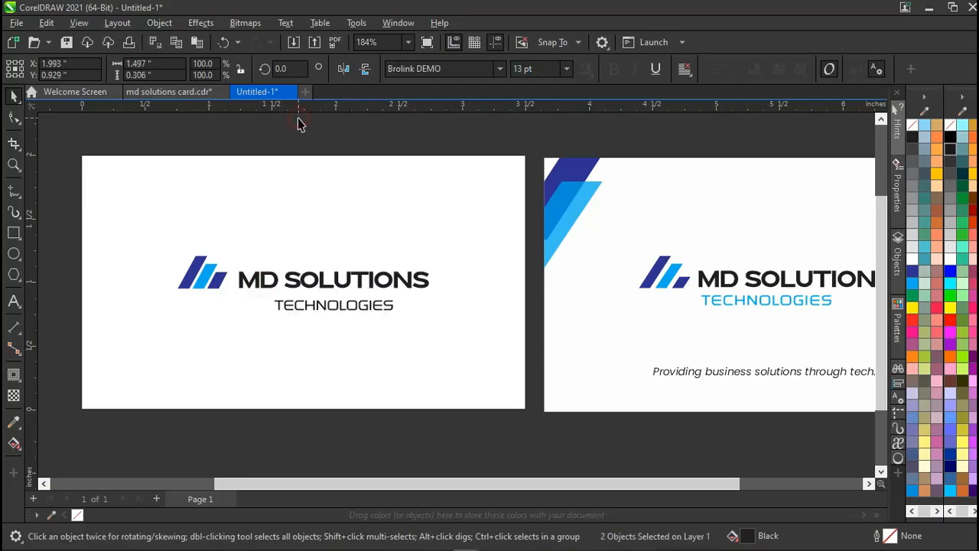
pyautogui.click(304, 312)
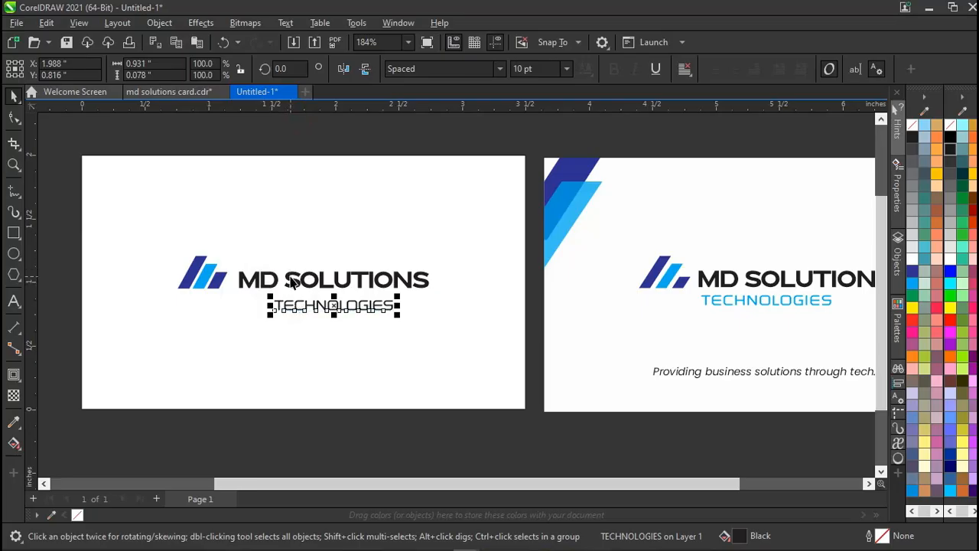
pyautogui.click(354, 136)
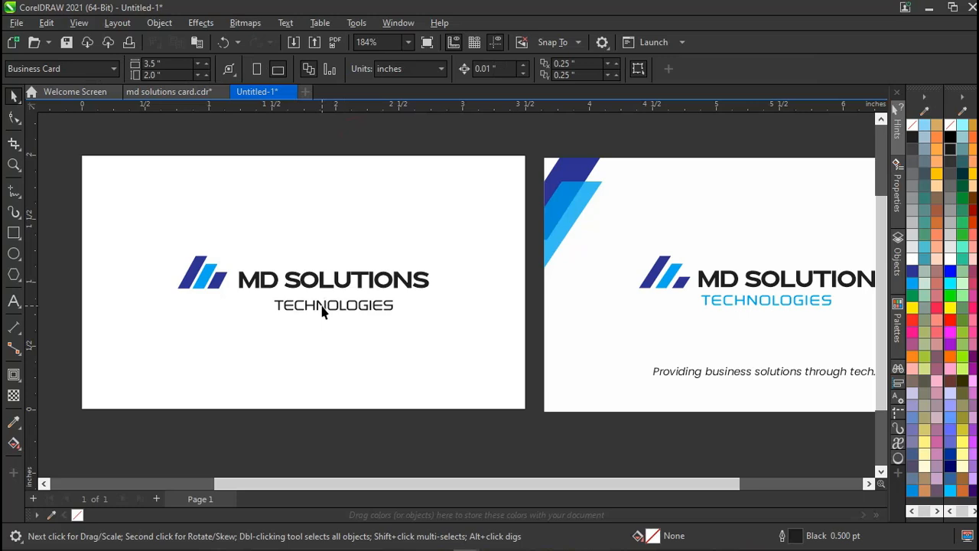
pyautogui.click(322, 310)
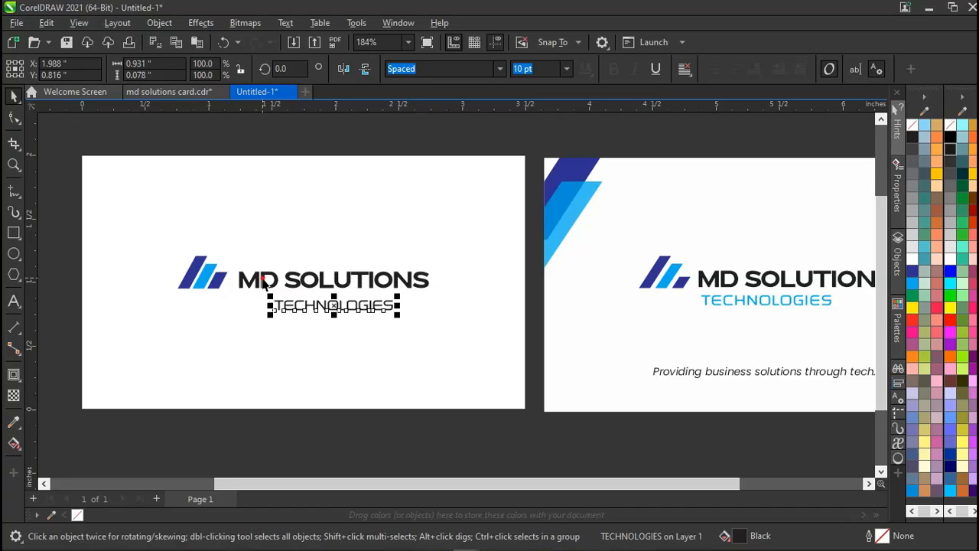
pyautogui.keyDown('shift'); pyautogui.click(264, 282); pyautogui.keyUp('shift')
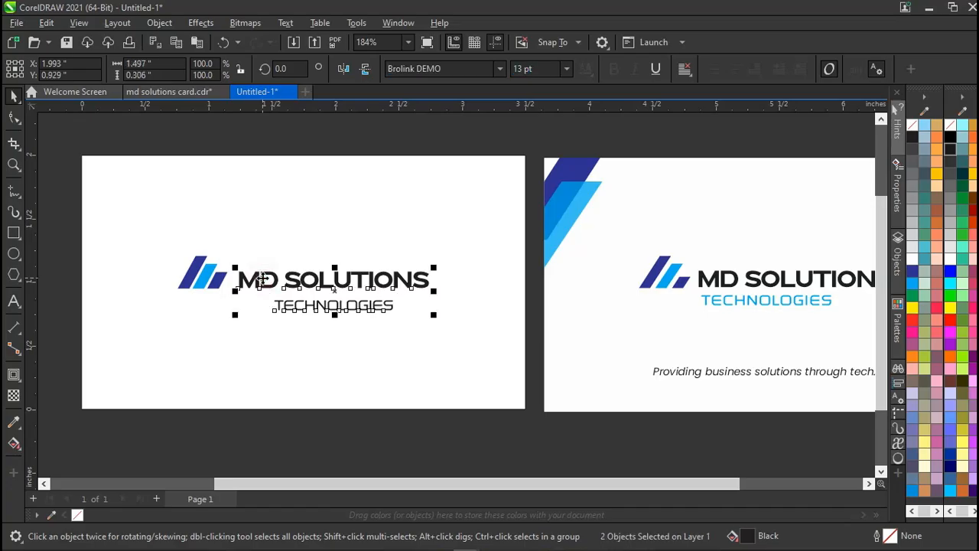
pyautogui.press('l')
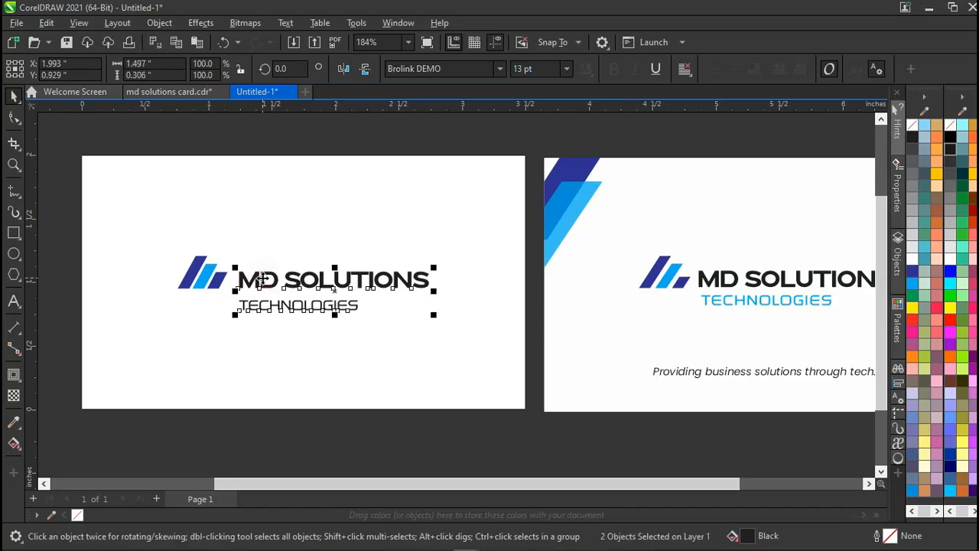
# Try right alignment, then restore left alignment and nudge TECHNOLOGIES into place.
pyautogui.click(289, 143)
pyautogui.click(283, 309)
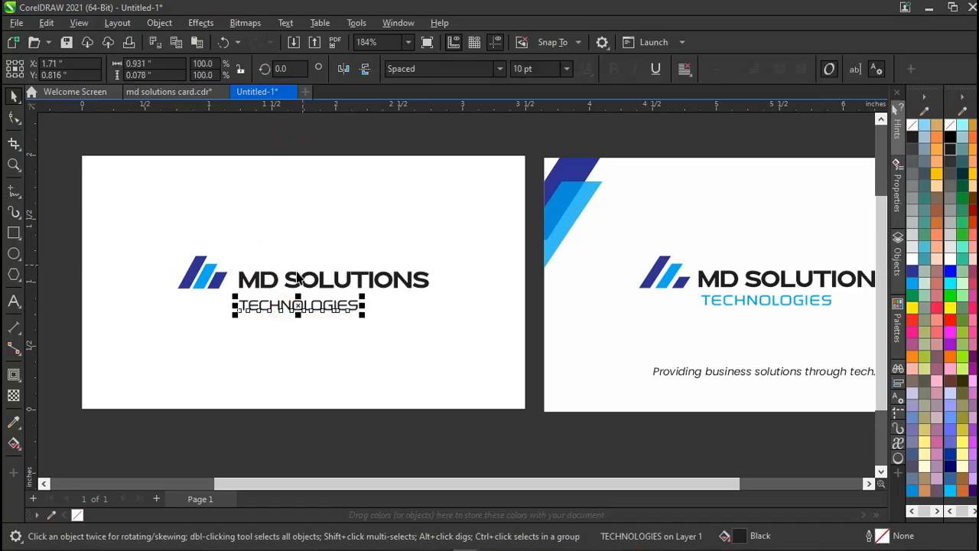
pyautogui.keyDown('shift'); pyautogui.click(295, 283); pyautogui.keyUp('shift')
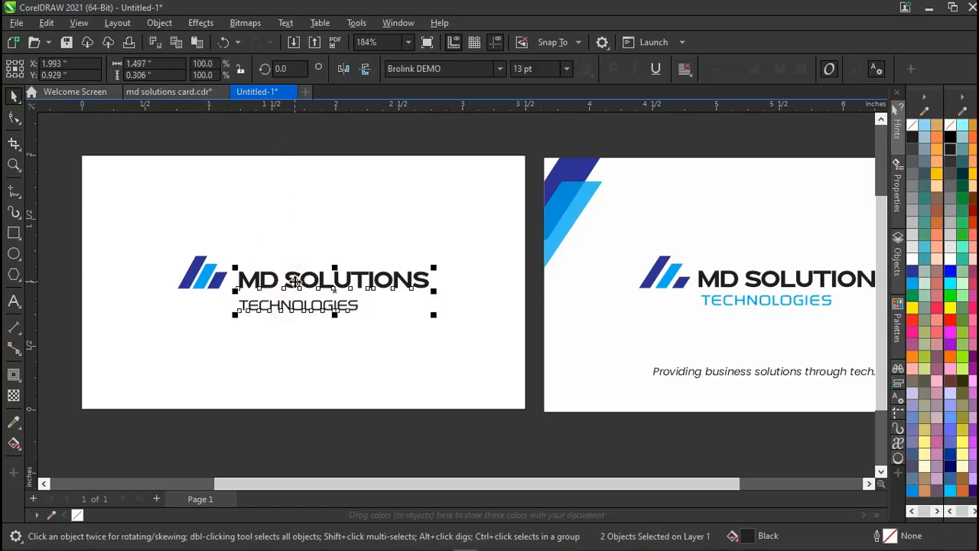
pyautogui.press('r')
pyautogui.click(387, 146)
pyautogui.click(377, 309)
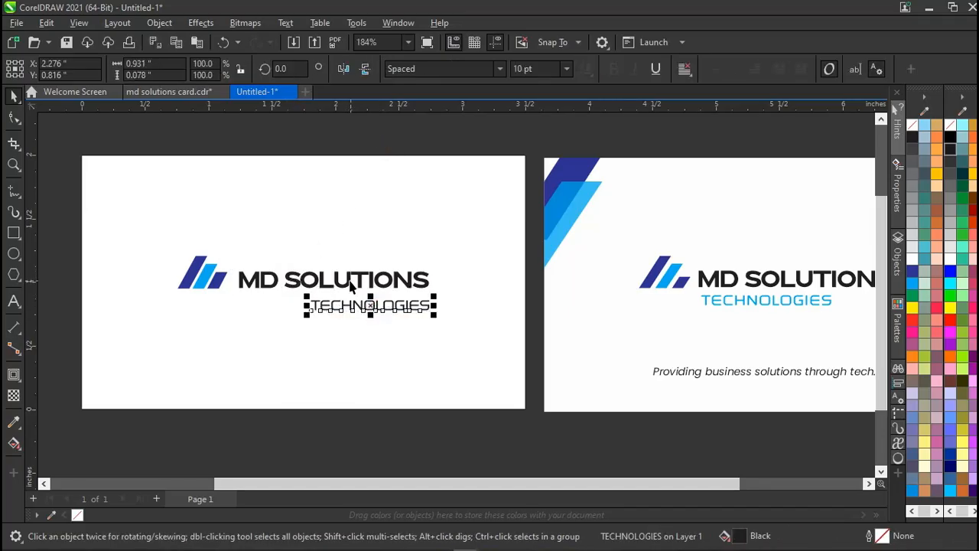
pyautogui.keyDown('shift'); pyautogui.click(352, 283); pyautogui.keyUp('shift')
pyautogui.press('l')
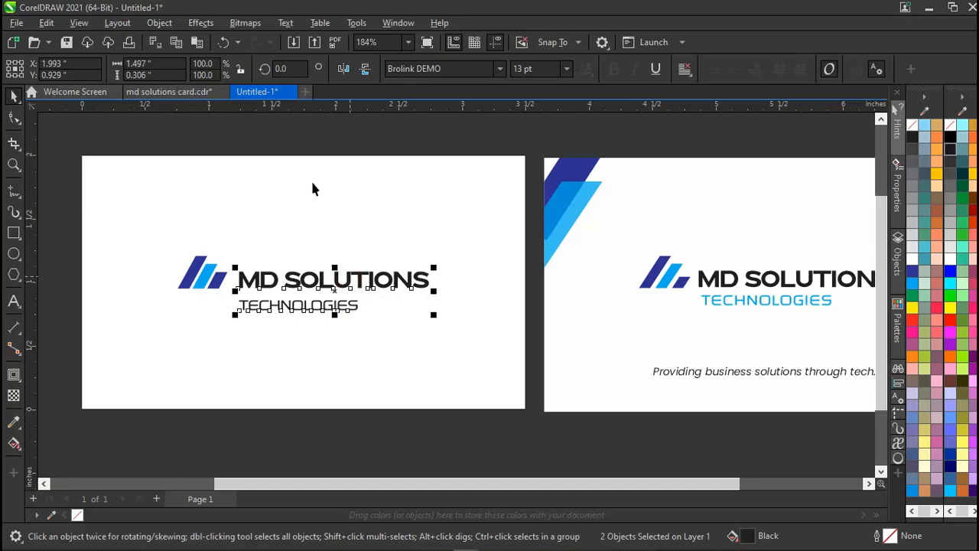
pyautogui.click(344, 146)
pyautogui.moveTo(297, 305)
pyautogui.mouseDown()
pyautogui.moveTo(325, 317)
pyautogui.moveTo(298, 306)
pyautogui.mouseUp()
# Nudge TECHNOLOGIES slightly lower under MD SOLUTIONS.
pyautogui.click(80, 22)
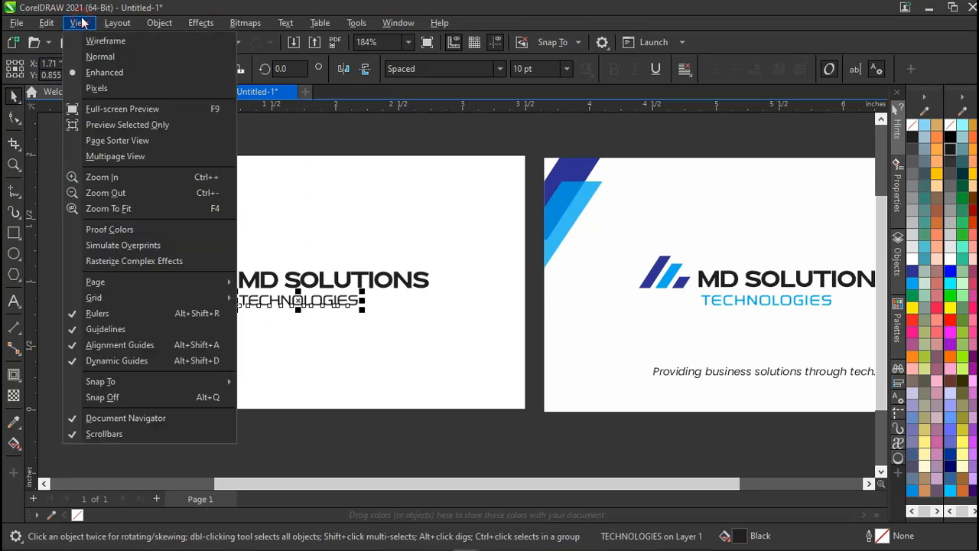
pyautogui.click(300, 309)
pyautogui.click(349, 154)
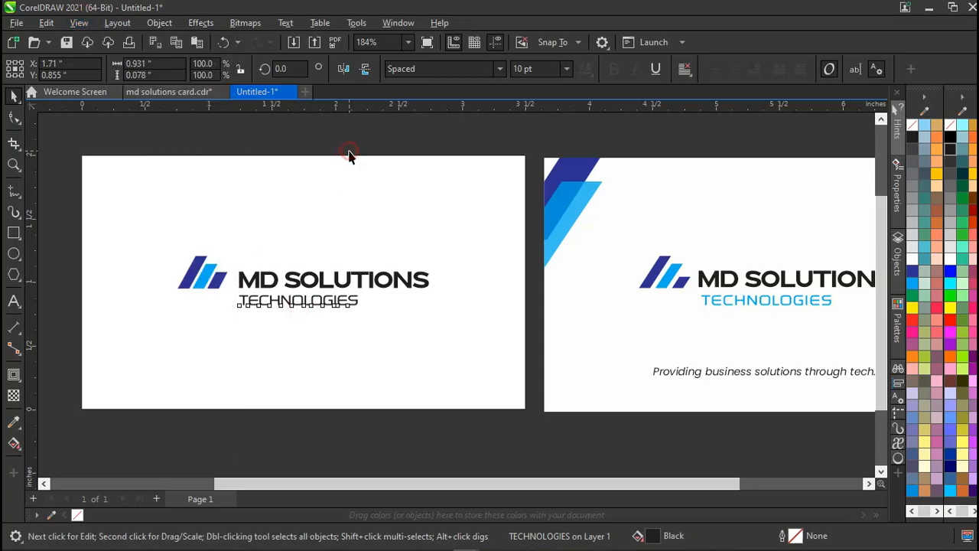
pyautogui.click(319, 304)
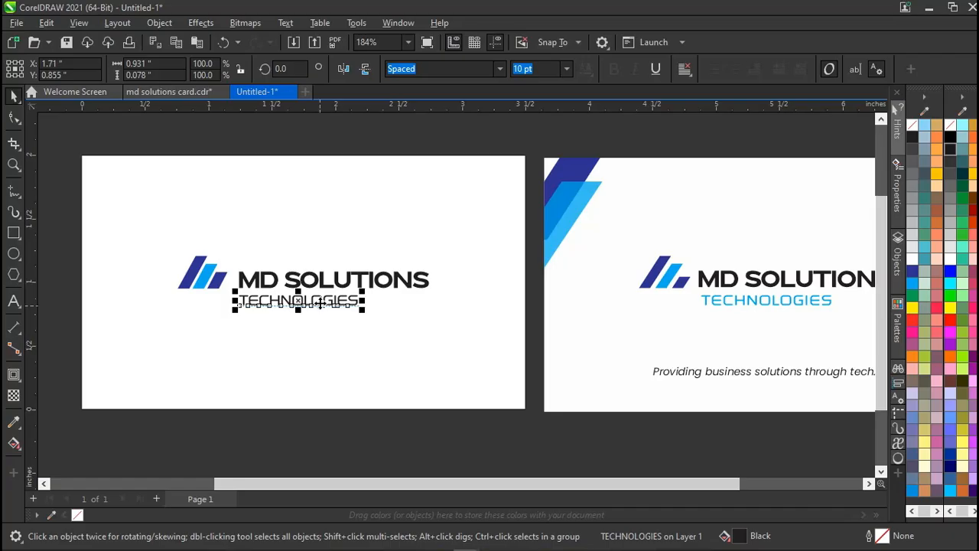
pyautogui.moveTo(320, 303)
pyautogui.mouseDown()
pyautogui.moveTo(350, 334)
pyautogui.moveTo(323, 324)
pyautogui.moveTo(320, 308)
pyautogui.mouseUp()
pyautogui.click(368, 145)
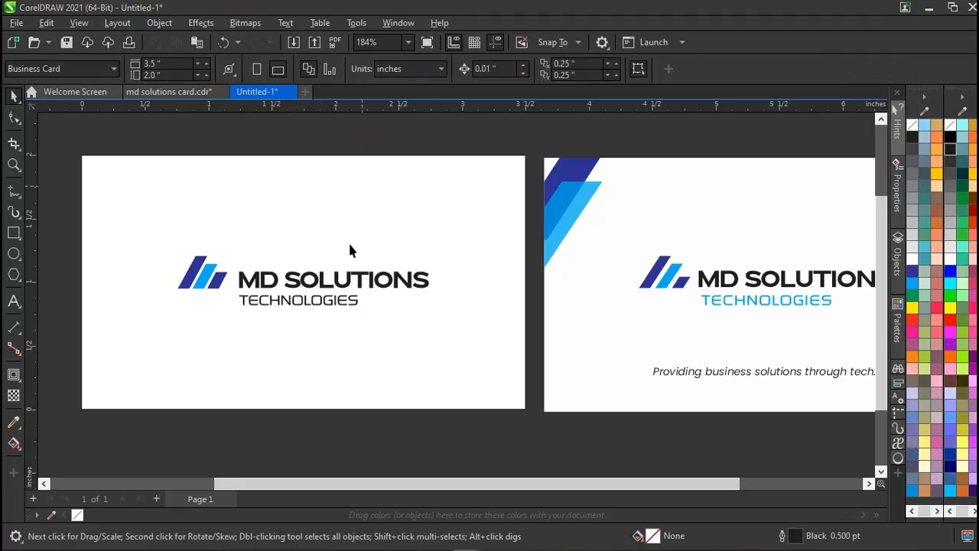
# Colour TECHNOLOGIES with the light-blue cyan palette swatch.
pyautogui.click(339, 302)
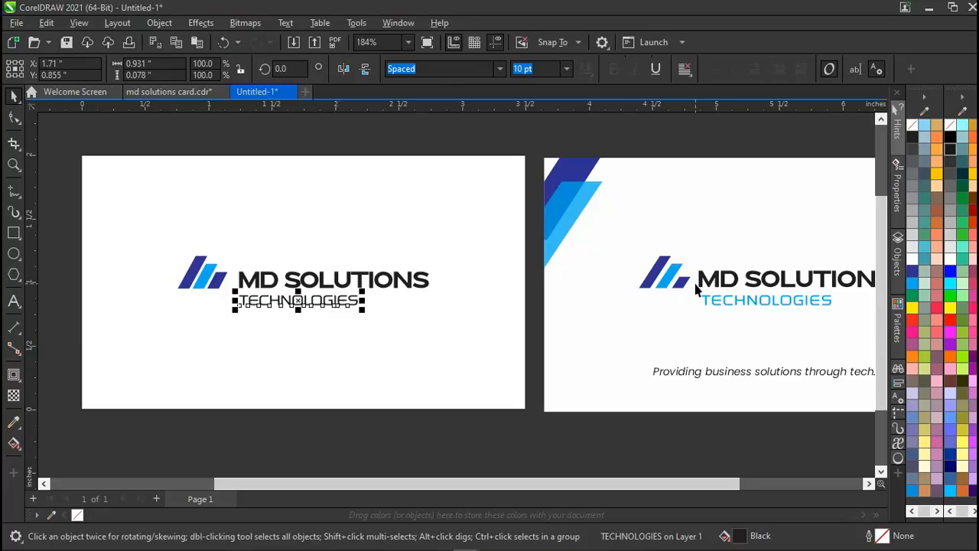
pyautogui.click(912, 281)
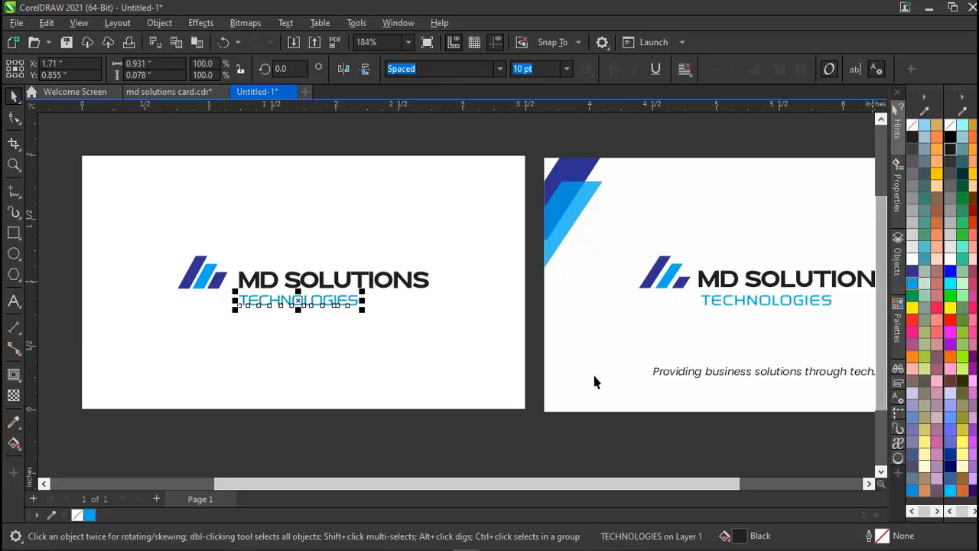
pyautogui.click(482, 433)
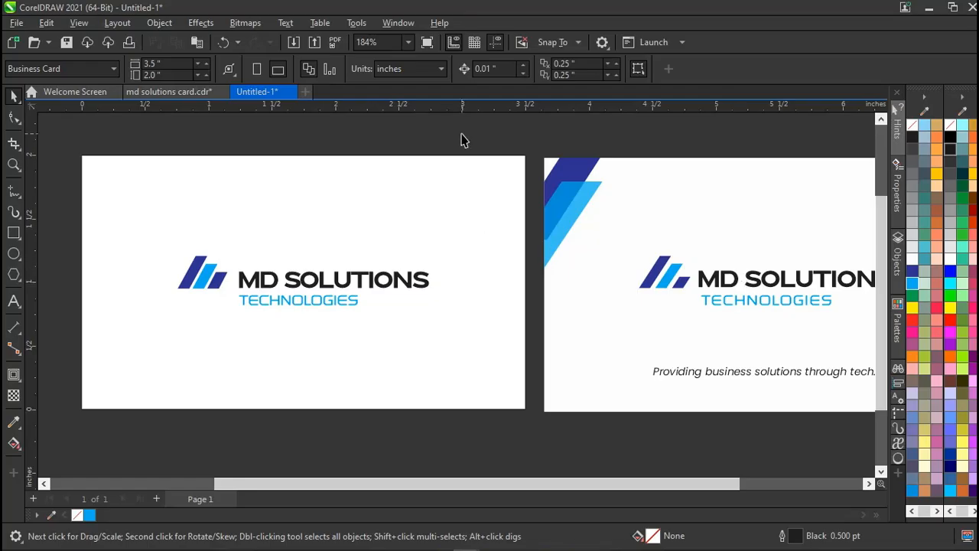
# Group the icon, MD SOLUTIONS and TECHNOLOGIES, then centre the group on the card background.
pyautogui.moveTo(466, 140); pyautogui.dragTo(162, 343)
pyautogui.hotkey('ctrl', 'g')
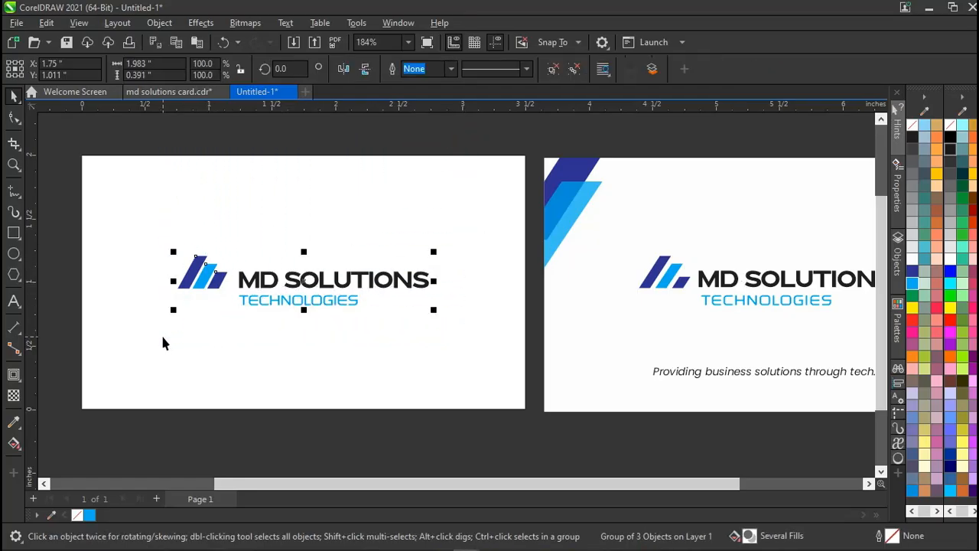
pyautogui.click(176, 162)
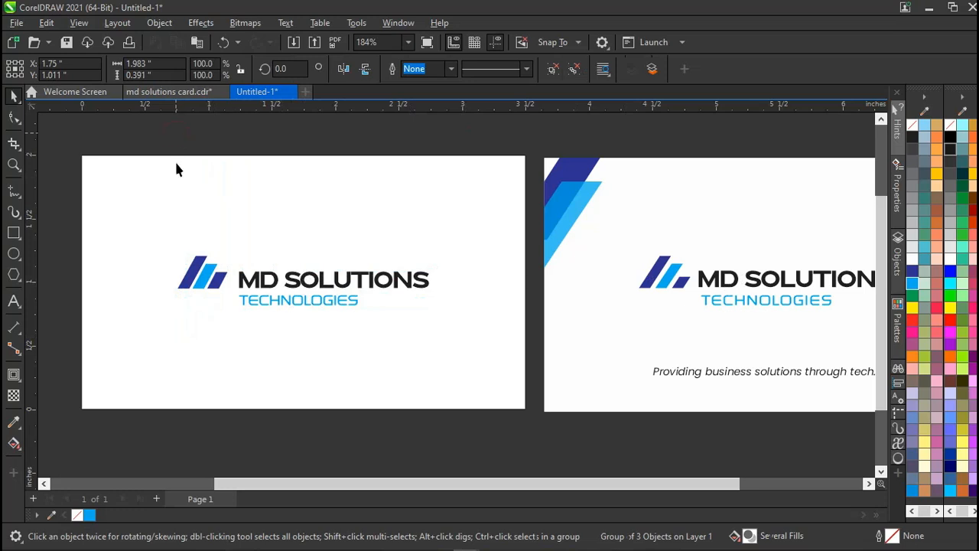
pyautogui.click(205, 277)
pyautogui.moveTo(318, 285)
pyautogui.mouseDown()
pyautogui.moveTo(284, 280)
pyautogui.moveTo(287, 267)
pyautogui.moveTo(304, 264)
pyautogui.moveTo(283, 280)
pyautogui.moveTo(311, 281)
pyautogui.mouseUp()
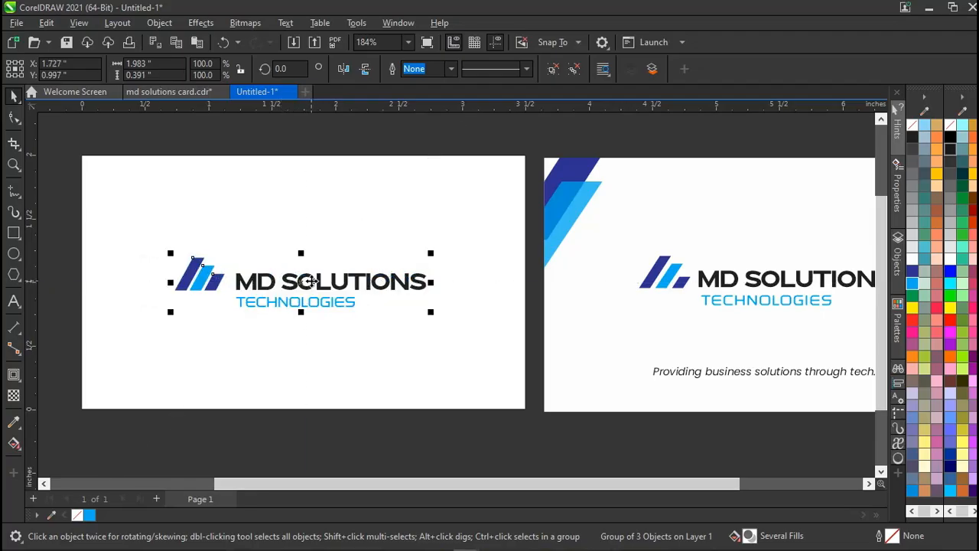
pyautogui.keyDown('shift'); pyautogui.click(280, 370); pyautogui.keyUp('shift')
pyautogui.press('c')
pyautogui.click(200, 459)
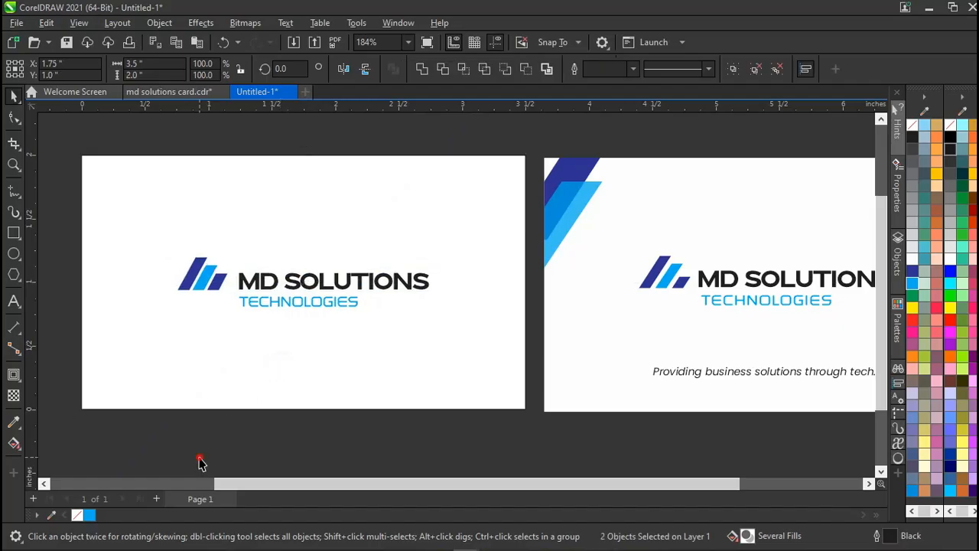
# Recheck the logo group's centring and shift it slightly left.
pyautogui.click(269, 288)
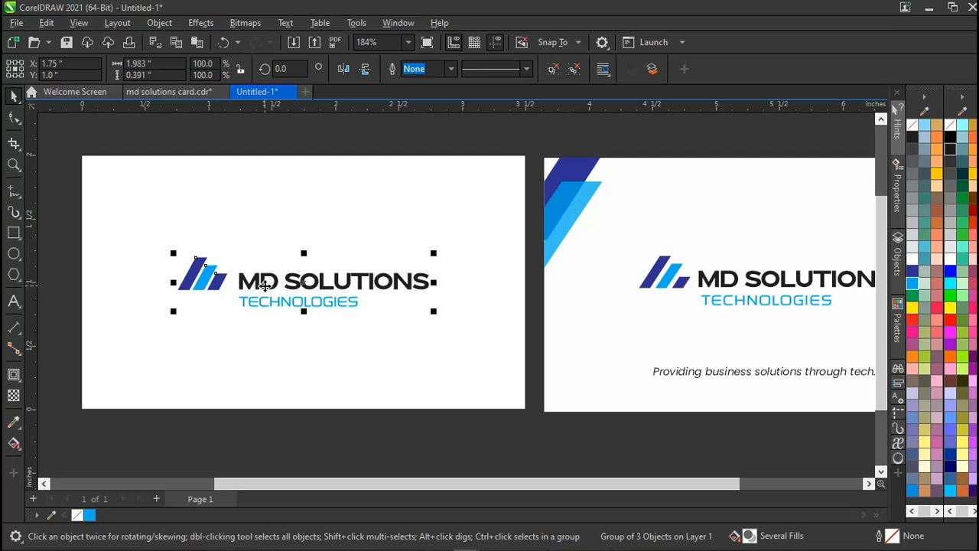
pyautogui.keyDown('shift'); pyautogui.click(241, 377); pyautogui.keyUp('shift')
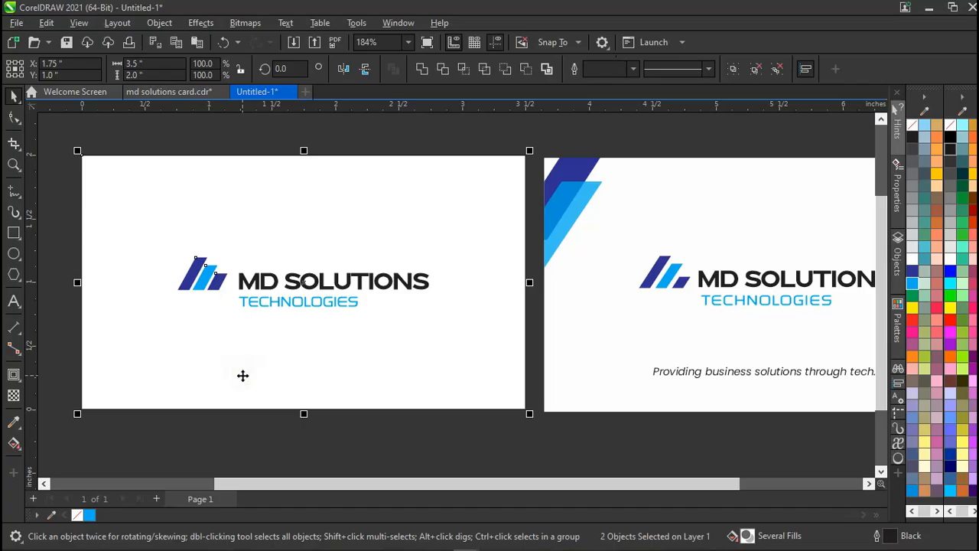
pyautogui.click(380, 147)
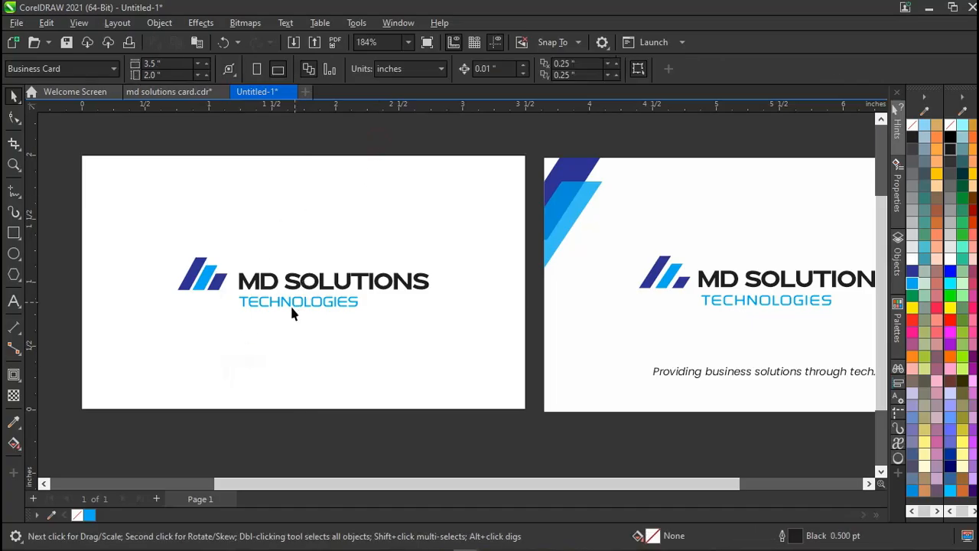
pyautogui.click(326, 301)
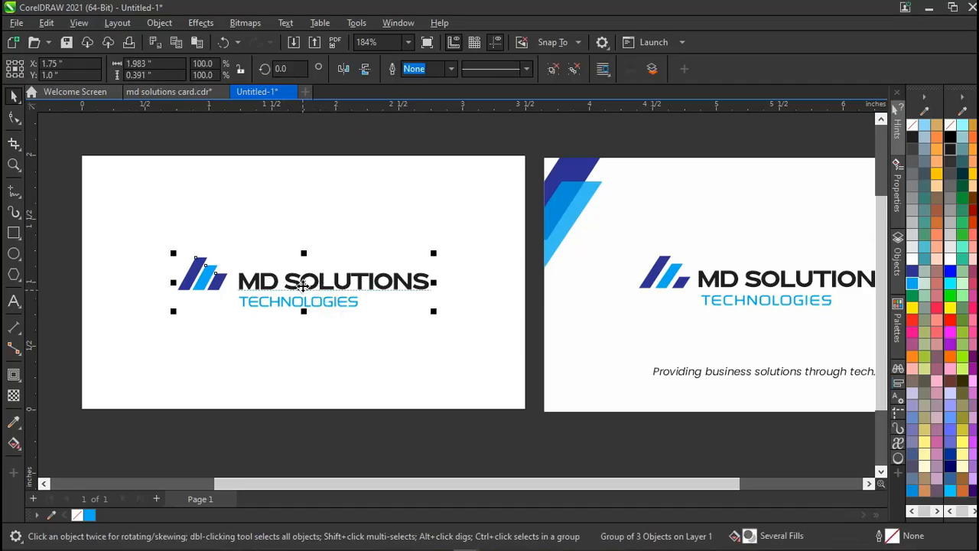
pyautogui.moveTo(303, 284)
pyautogui.mouseDown()
pyautogui.moveTo(337, 310)
pyautogui.moveTo(291, 274)
pyautogui.moveTo(312, 280)
pyautogui.moveTo(302, 284)
pyautogui.mouseUp()
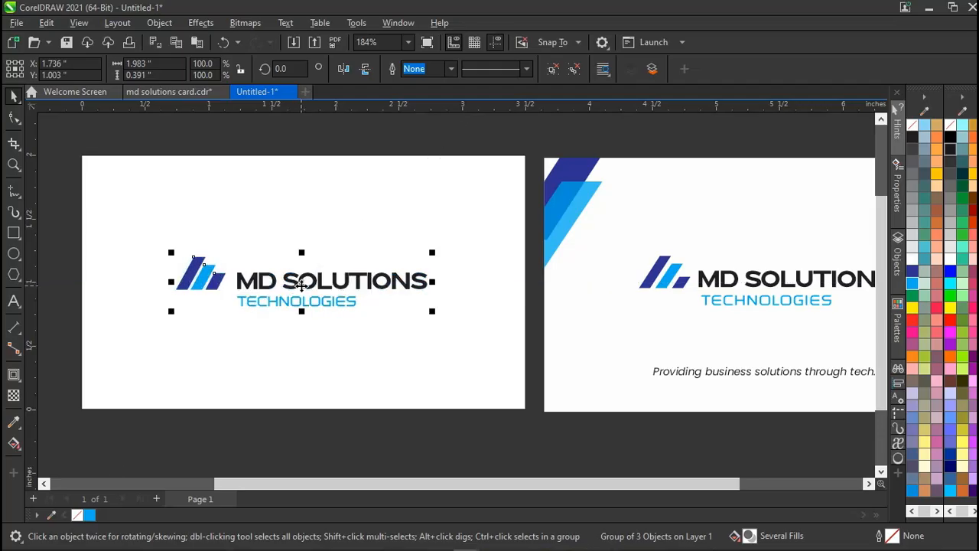
pyautogui.click(252, 163)
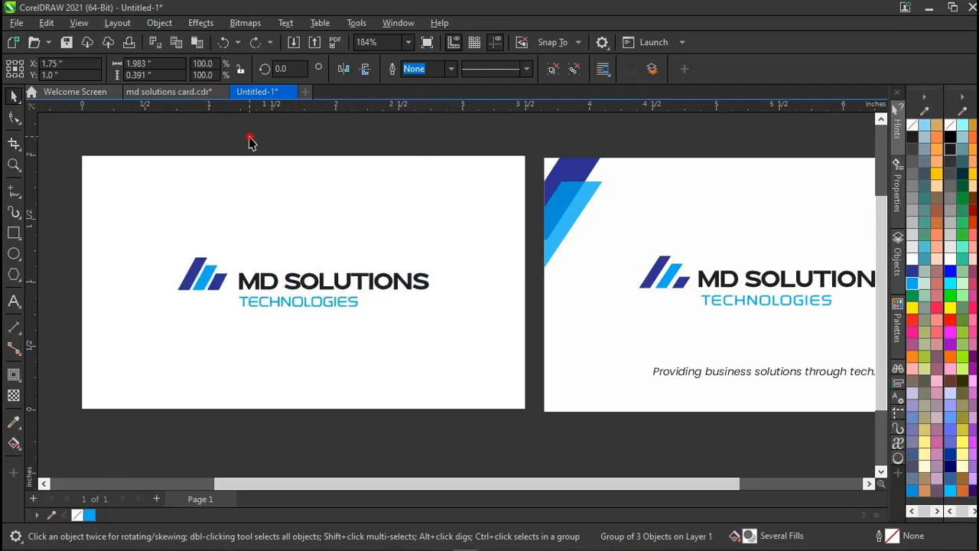
pyautogui.click(244, 280)
# Create a 0.387-inch inward contour of the card background as an inset frame.
pyautogui.click(22, 386)
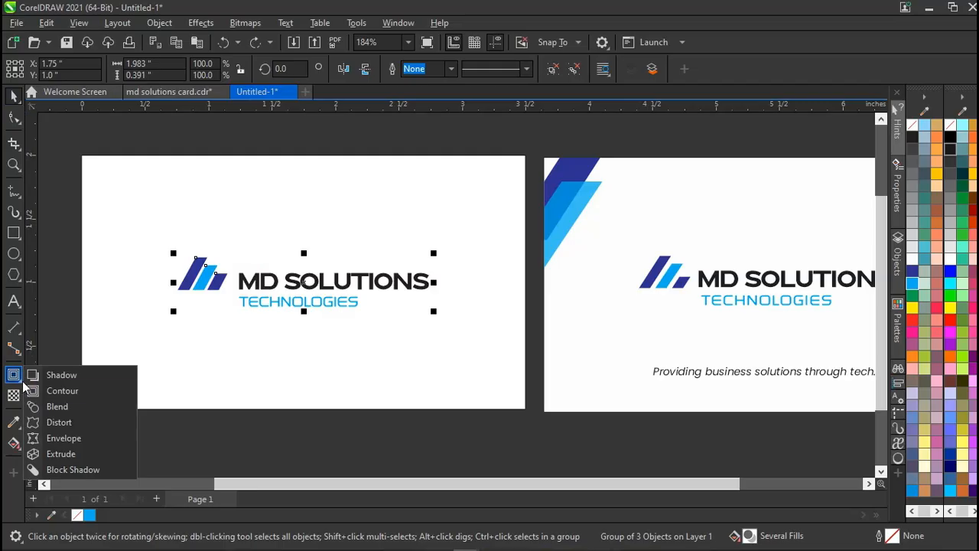
pyautogui.click(50, 391)
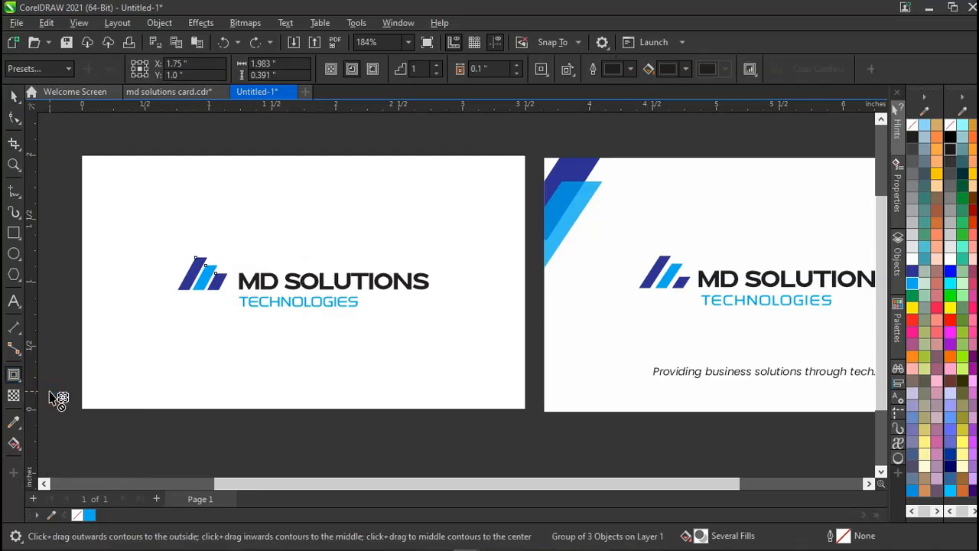
pyautogui.moveTo(166, 204); pyautogui.dragTo(180, 182)
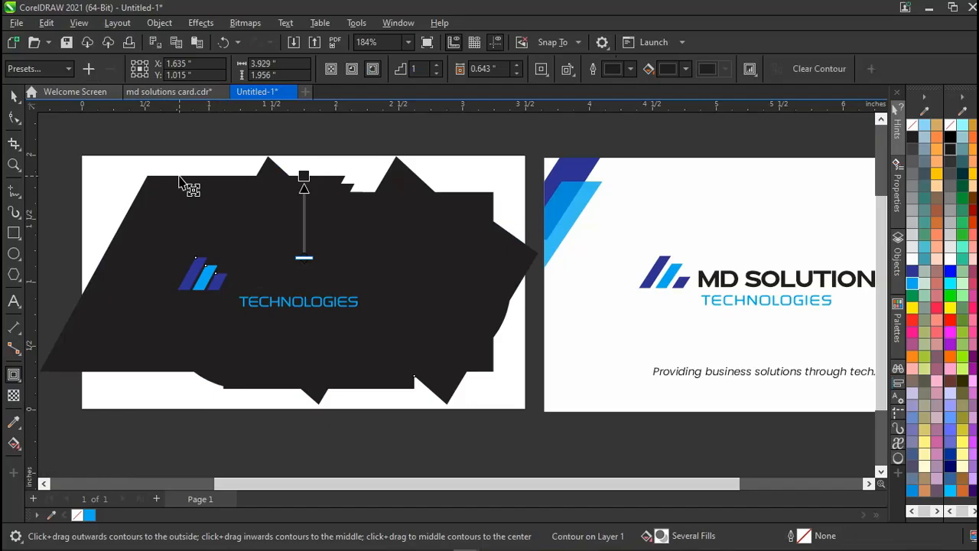
pyautogui.hotkey('ctrl', 'z')
pyautogui.click(179, 184)
pyautogui.press('space')
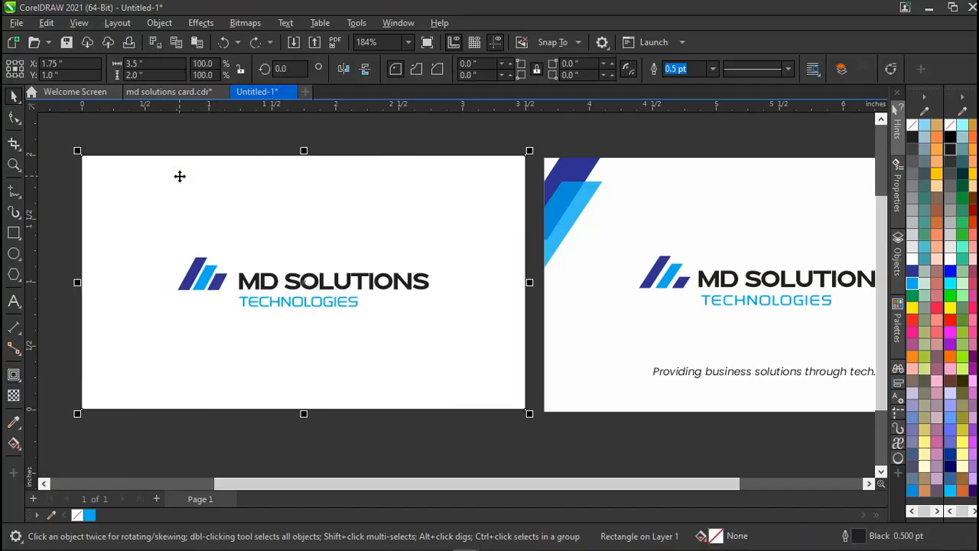
pyautogui.press('space')
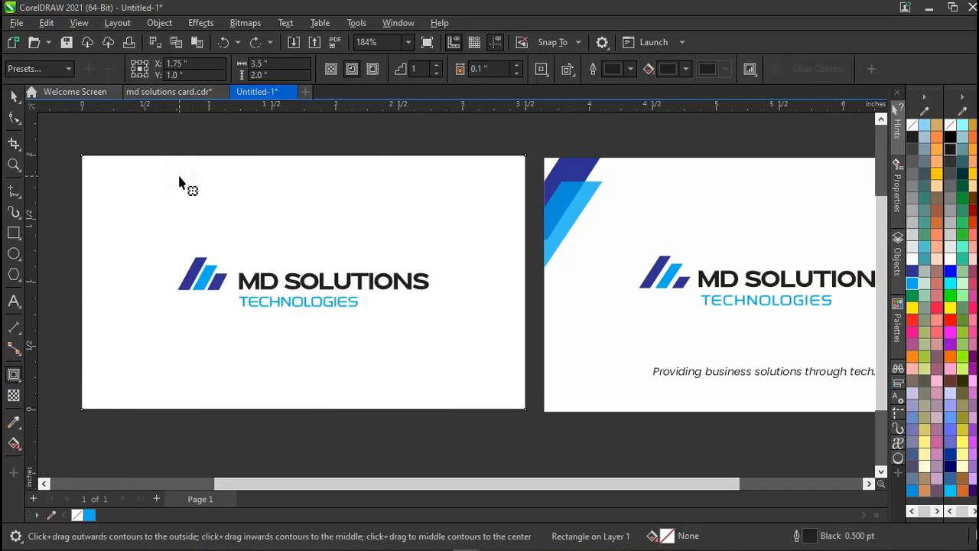
pyautogui.moveTo(120, 175); pyautogui.dragTo(192, 208)
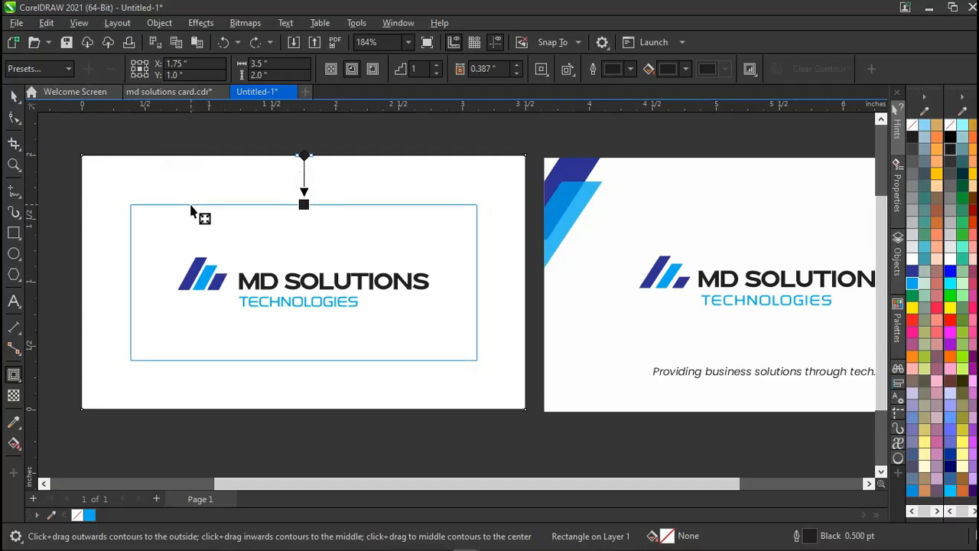
pyautogui.moveTo(192, 207); pyautogui.dragTo(191, 208)
pyautogui.press('space')
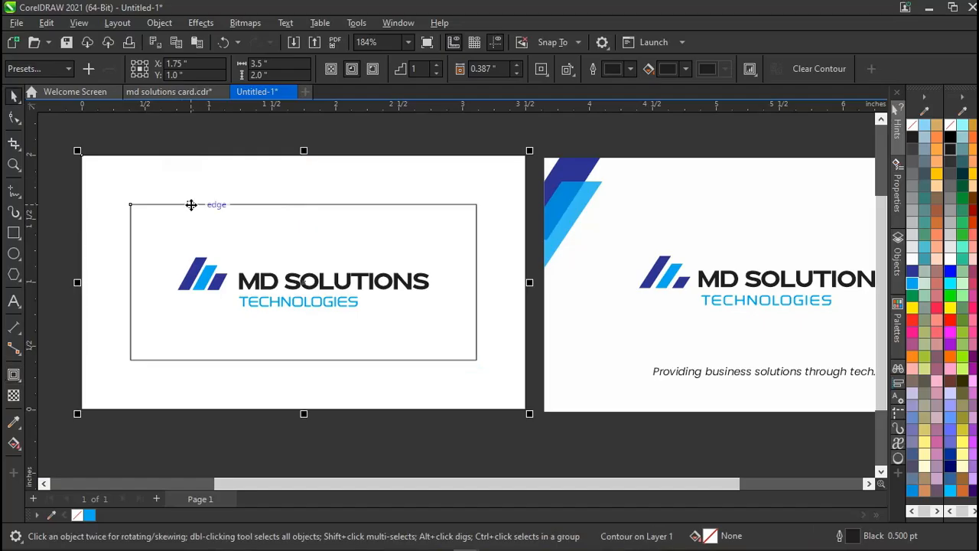
pyautogui.click(192, 131)
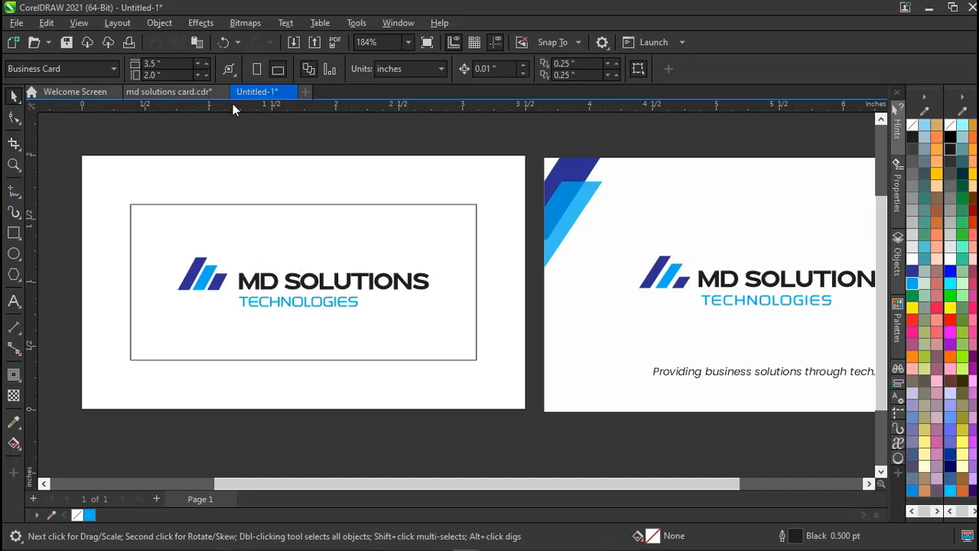
# Place horizontal guidelines at the logo top, below TECHNOLOGIES, and at the frame's bottom edge.
pyautogui.moveTo(280, 103); pyautogui.dragTo(282, 261)
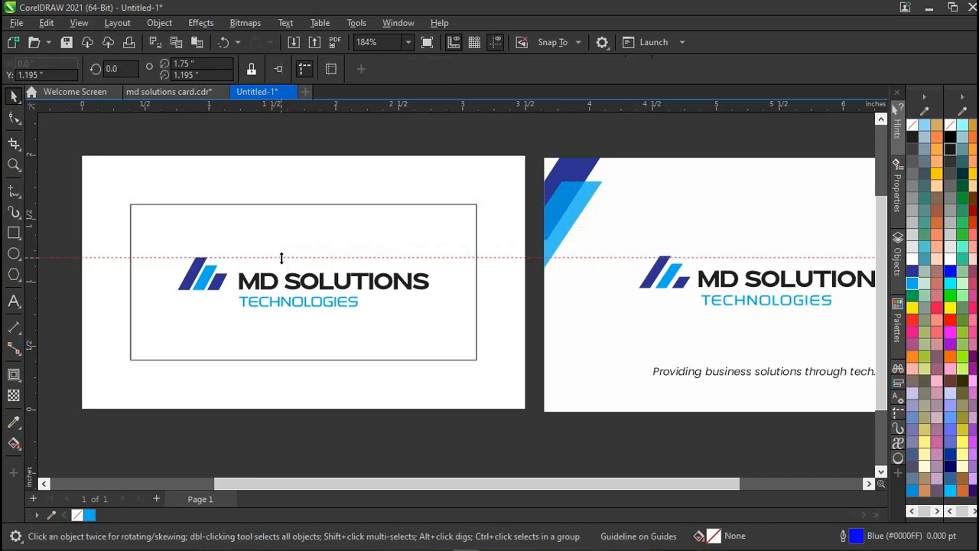
pyautogui.moveTo(318, 108); pyautogui.dragTo(314, 309)
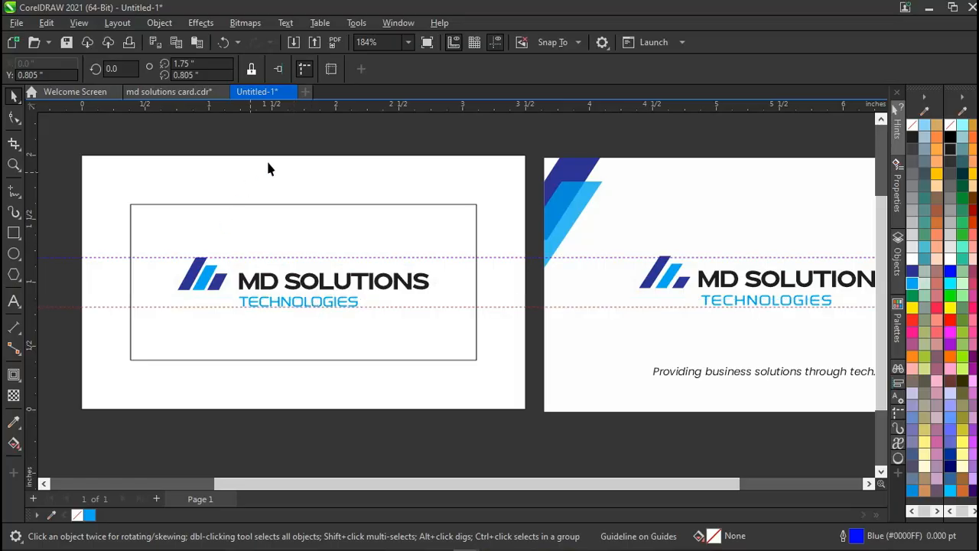
pyautogui.moveTo(320, 113); pyautogui.dragTo(329, 358)
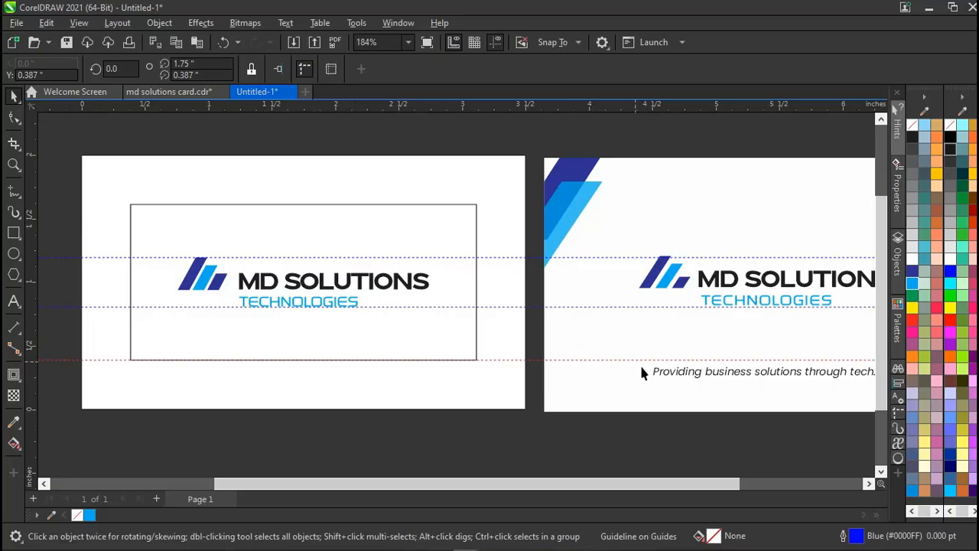
pyautogui.click(666, 371)
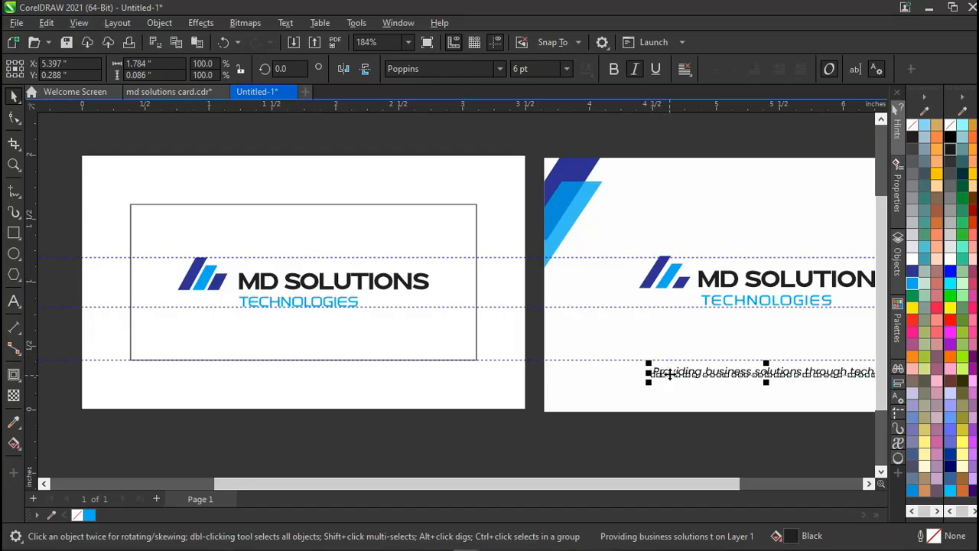
# Copy the italic Poppins 6 pt tagline onto the left card, centred below the frame.
pyautogui.moveTo(670, 374); pyautogui.dragTo(218, 383)
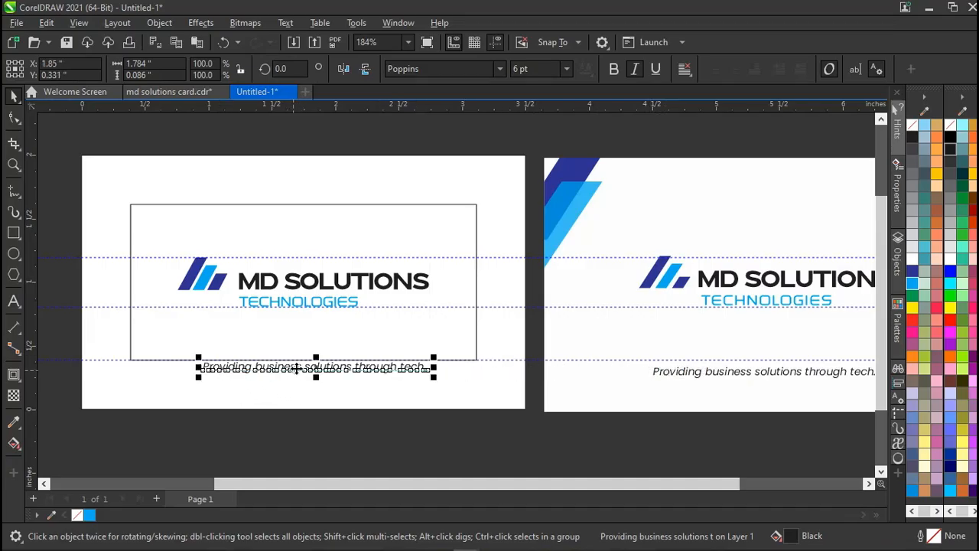
pyautogui.moveTo(296, 367); pyautogui.dragTo(276, 368)
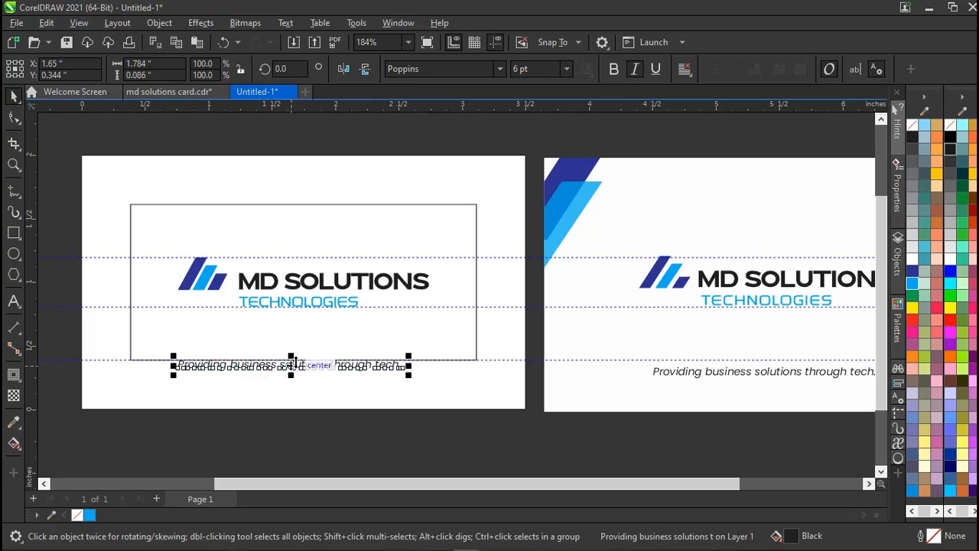
pyautogui.moveTo(284, 368); pyautogui.dragTo(296, 370)
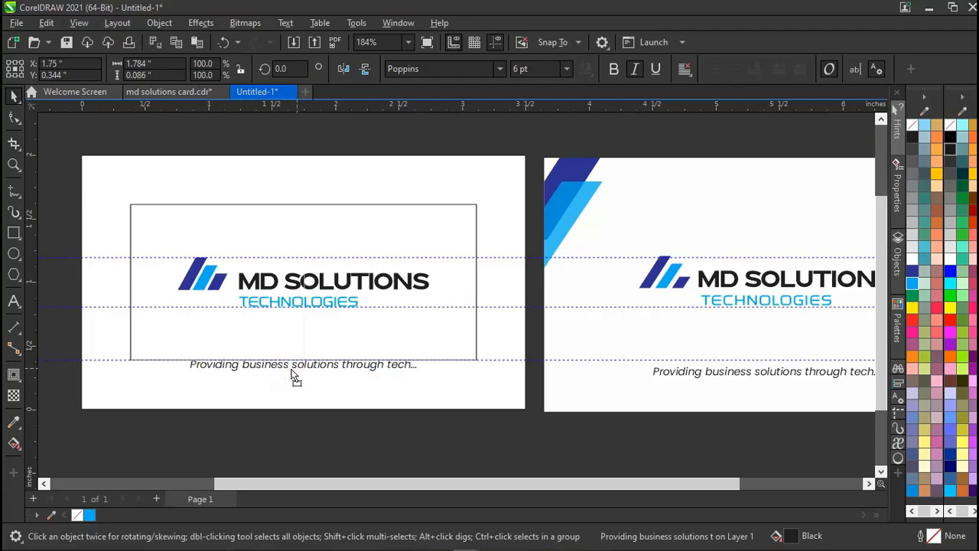
pyautogui.keyDown('shift'); pyautogui.click(278, 222); pyautogui.keyUp('shift')
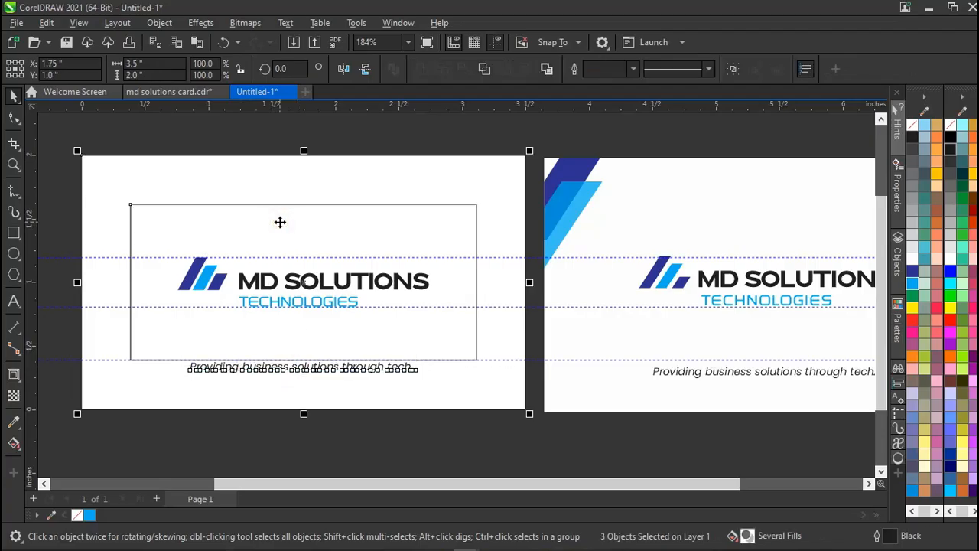
pyautogui.click(251, 134)
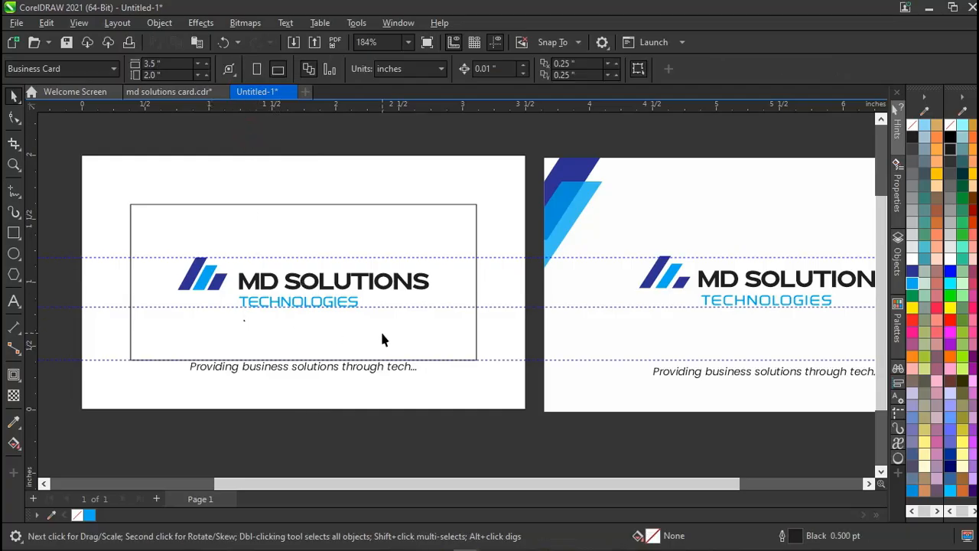
pyautogui.hscroll(1, 382, 339)
pyautogui.hscroll(-2, 382, 339)
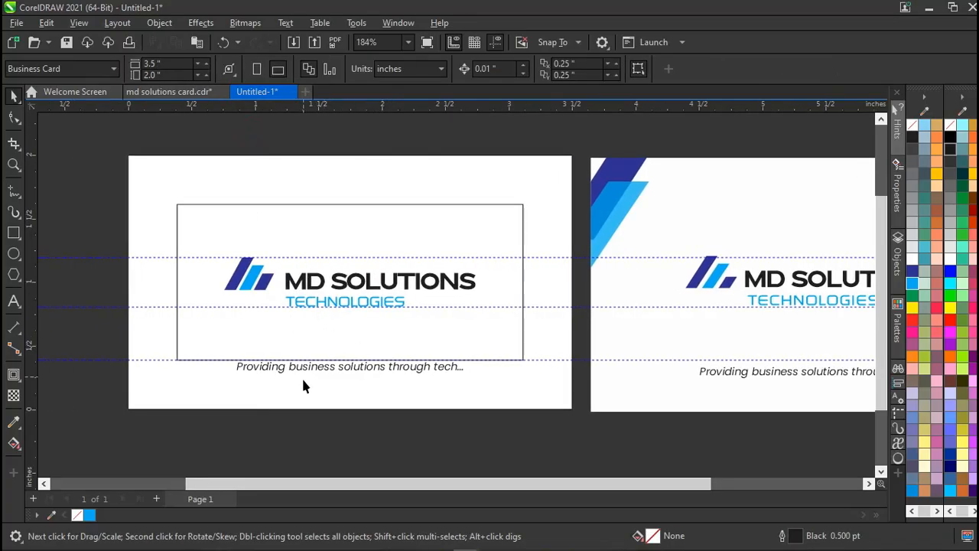
pyautogui.click(325, 304)
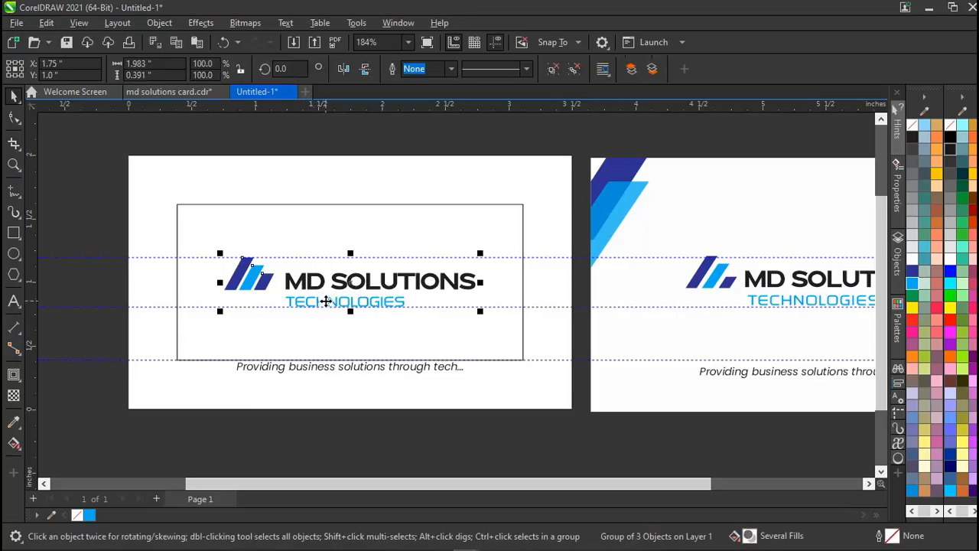
pyautogui.click(320, 372)
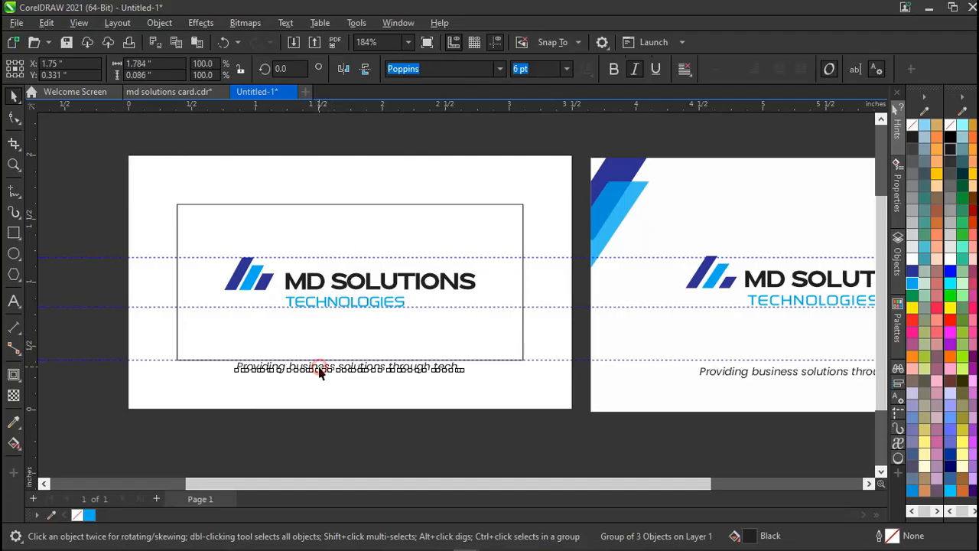
pyautogui.click(335, 306)
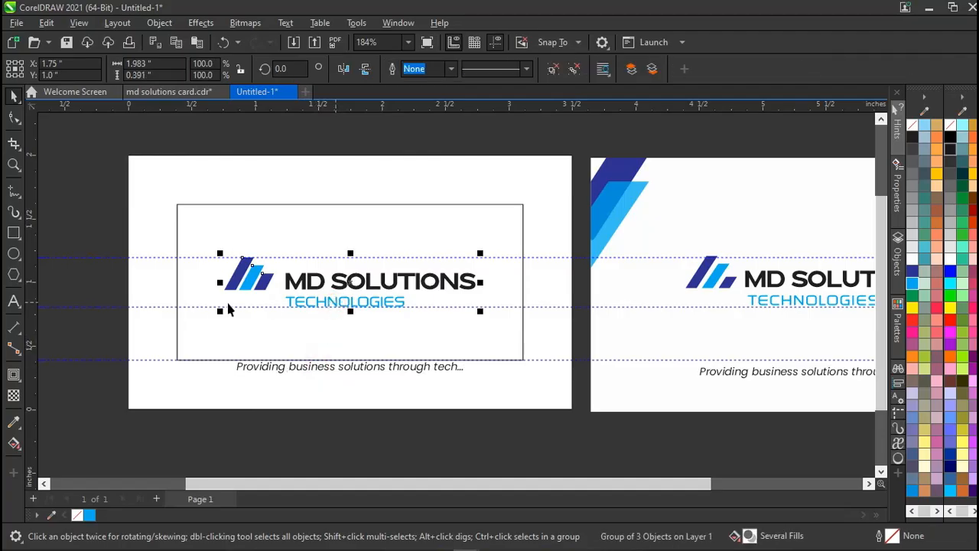
pyautogui.click(98, 241)
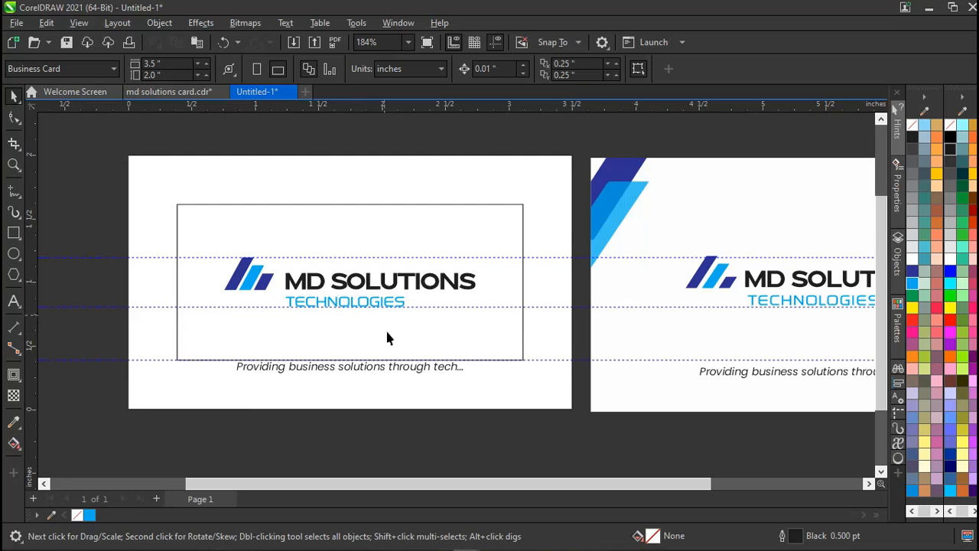
pyautogui.hscroll(2, 370, 327)
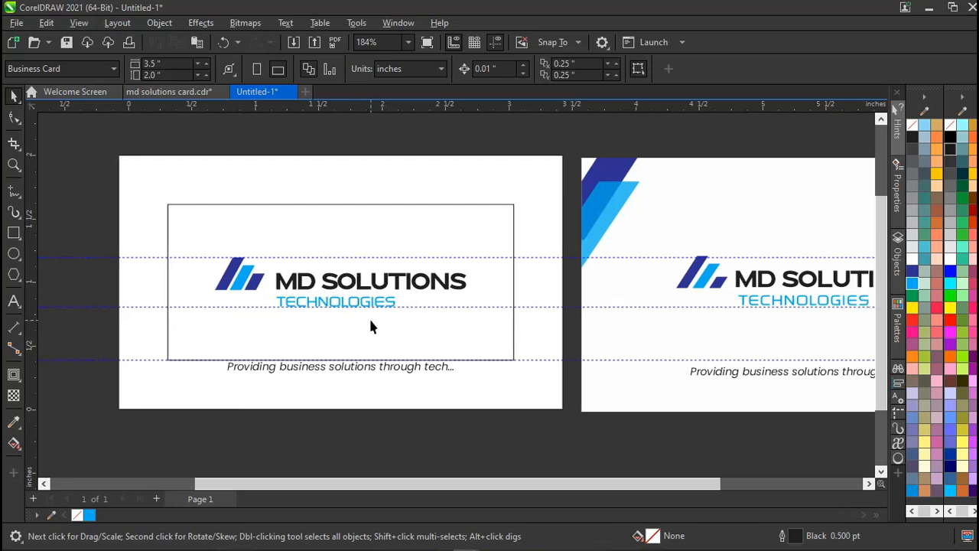
pyautogui.hscroll(2, 562, 219)
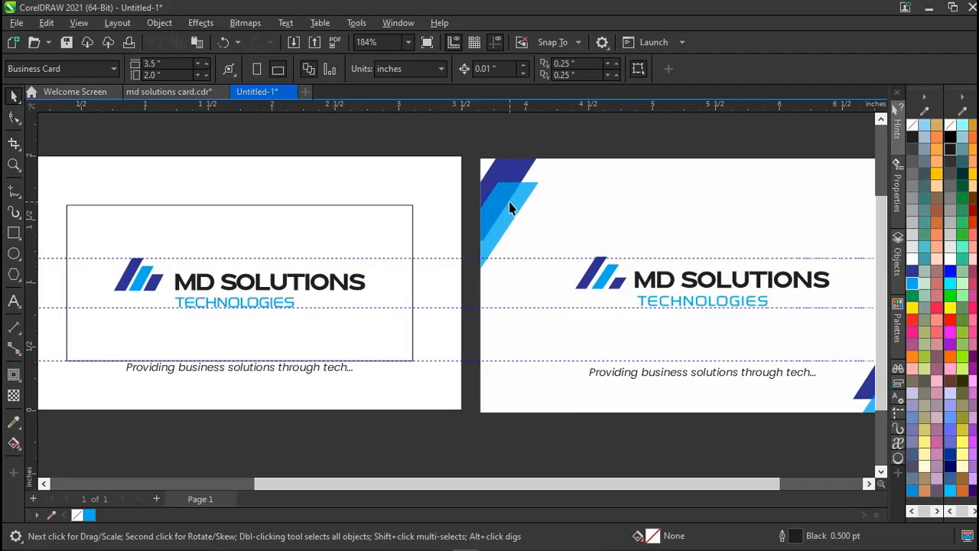
pyautogui.hscroll(5, 509, 206)
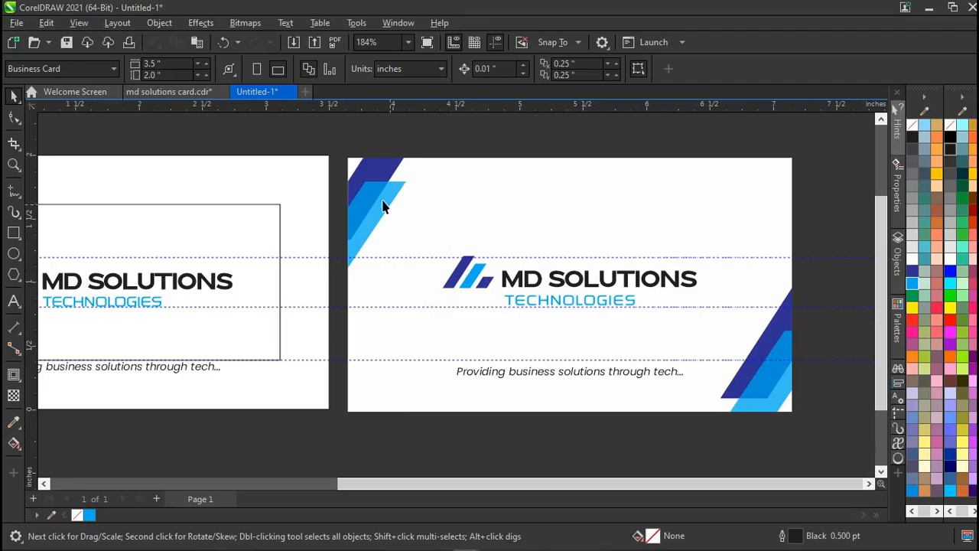
pyautogui.hscroll(-3, 374, 201)
pyautogui.hscroll(-3, 374, 200)
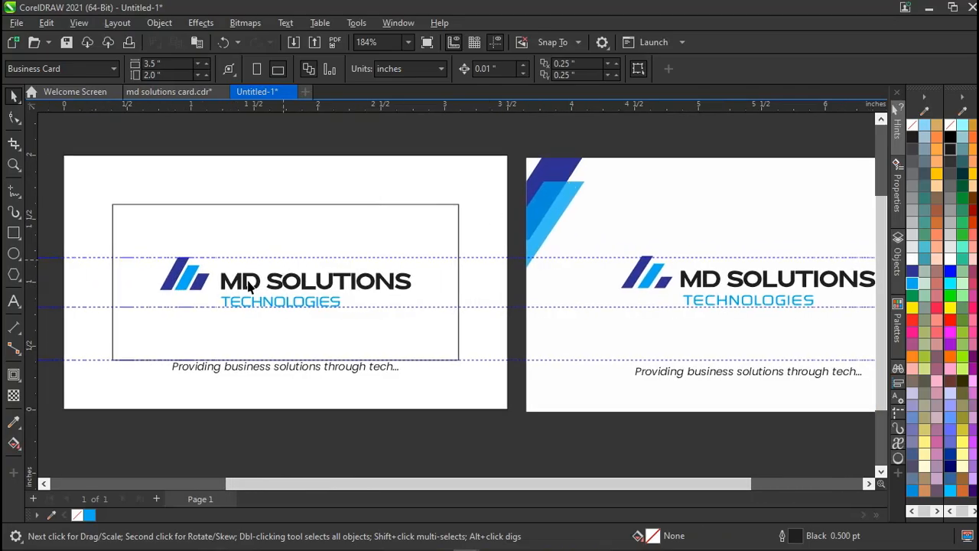
pyautogui.click(186, 280)
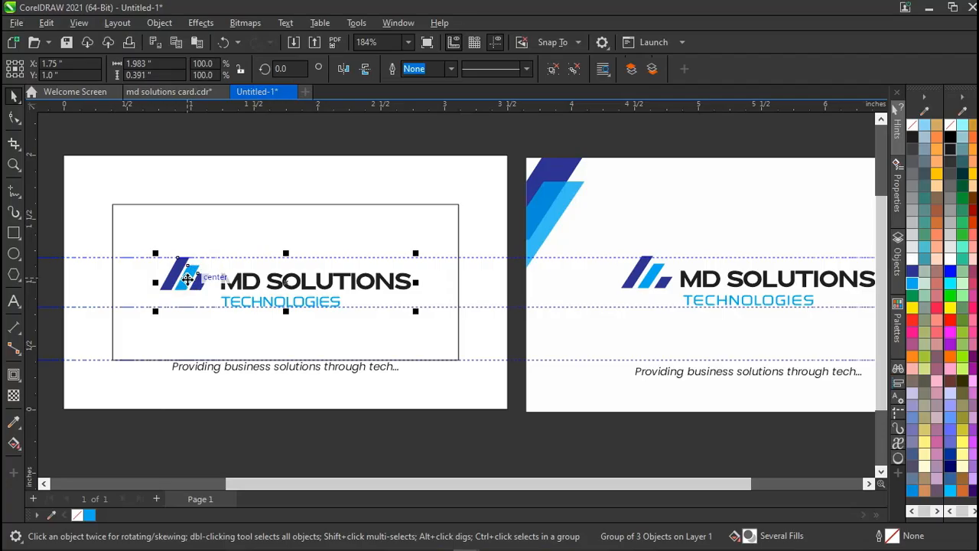
# Ungroup the left card's logo into its separate parts.
pyautogui.click(196, 144)
pyautogui.hotkey('ctrl', 'z')
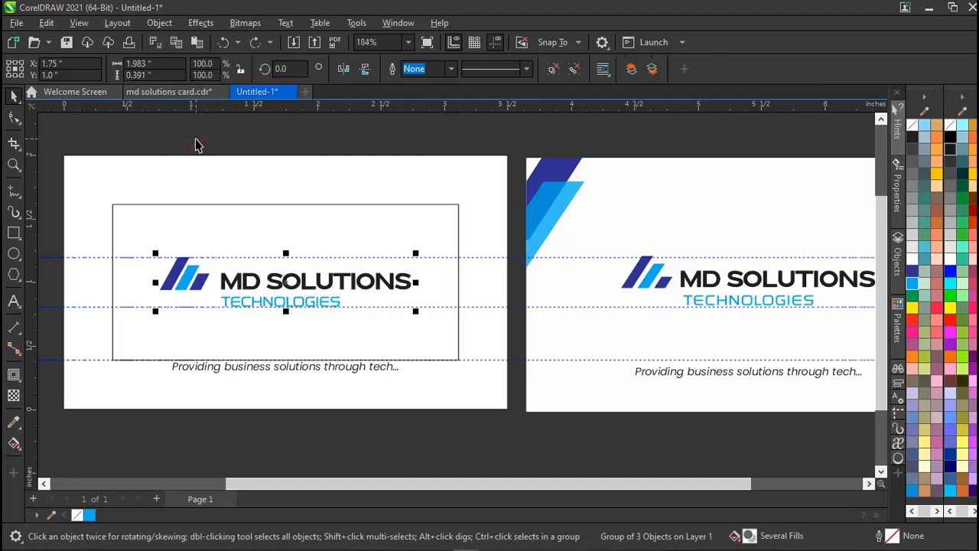
pyautogui.click(554, 70)
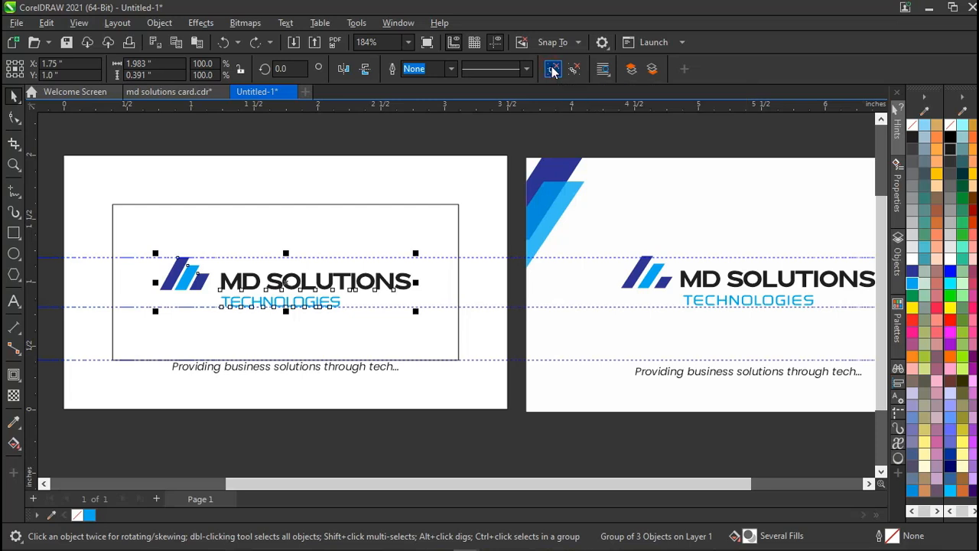
pyautogui.click(335, 137)
# Move the stripe icon up above the card.
pyautogui.click(185, 280)
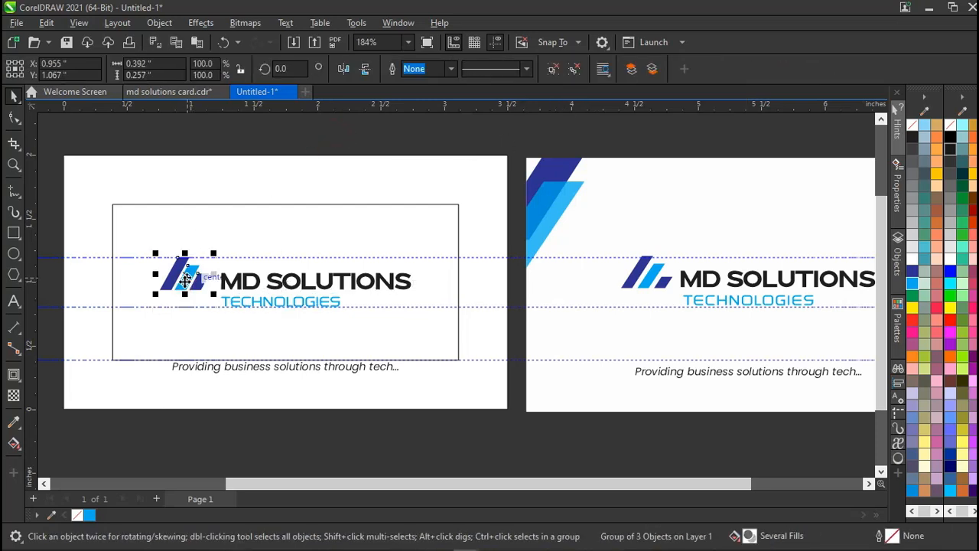
pyautogui.moveTo(185, 280); pyautogui.dragTo(377, 179)
pyautogui.hotkey('ctrl', 'z')
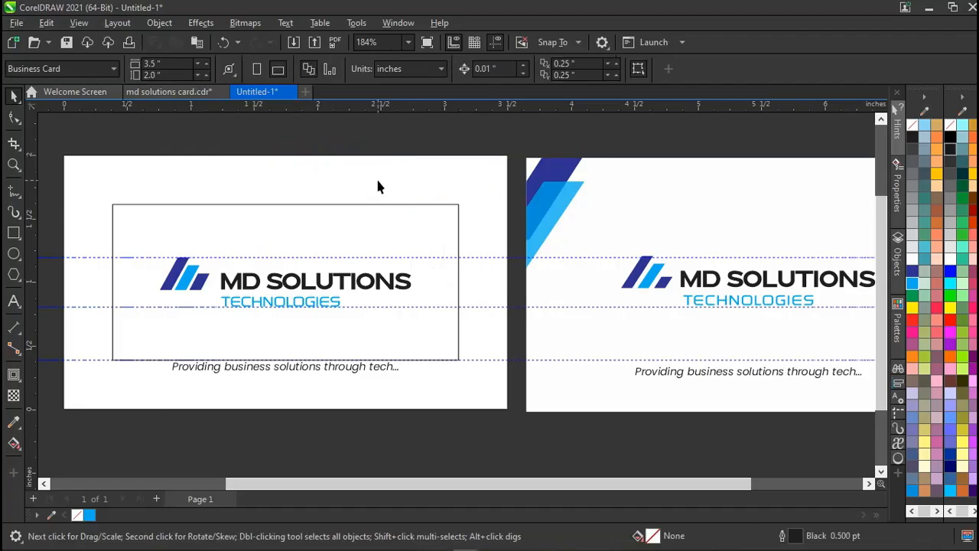
pyautogui.click(186, 279)
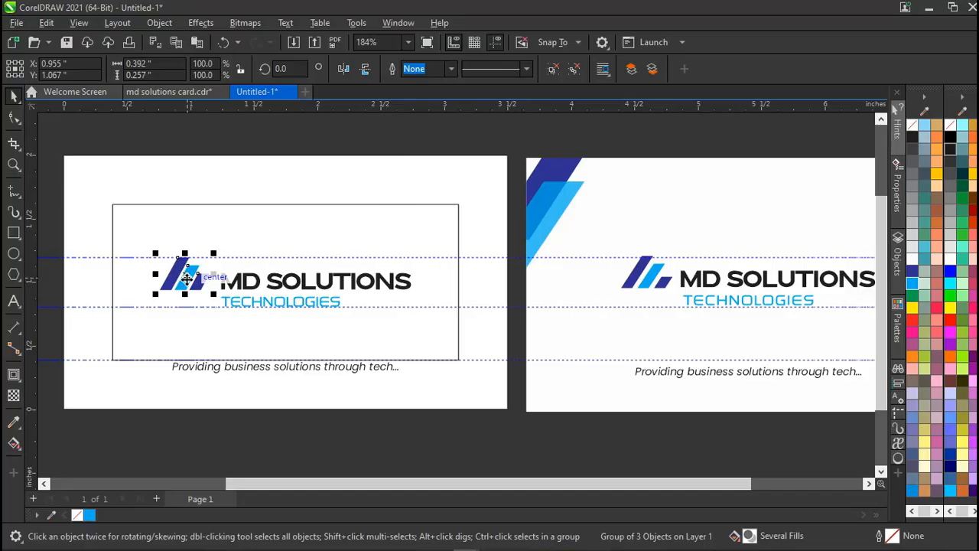
pyautogui.moveTo(187, 278); pyautogui.dragTo(356, 186)
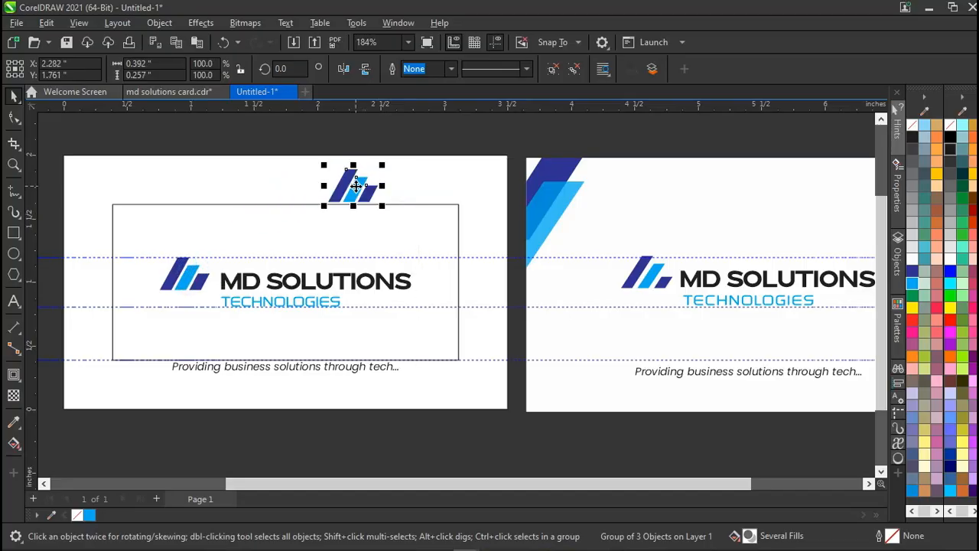
# Ungroup the small icon copy into individual slashes and select one slash.
pyautogui.click(553, 70)
pyautogui.click(428, 168)
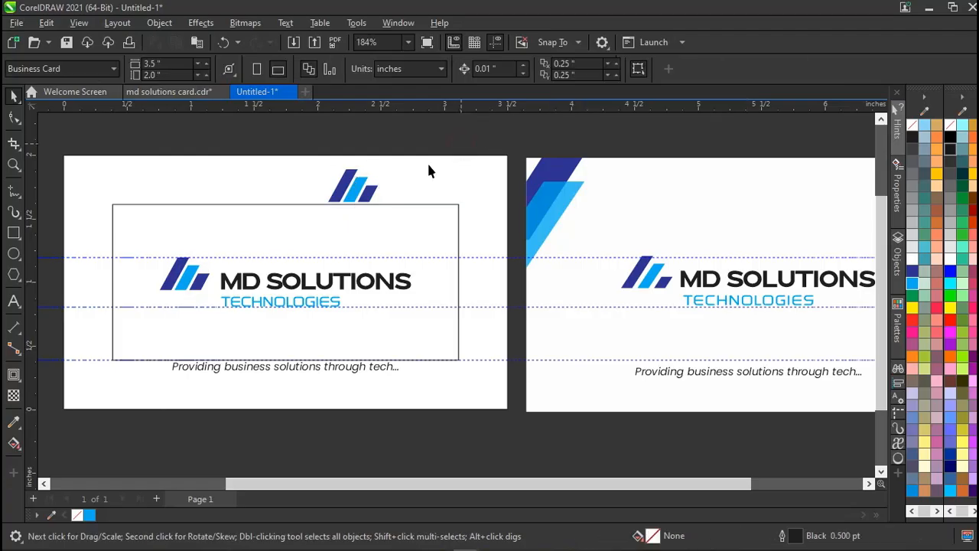
pyautogui.click(351, 194)
pyautogui.scroll(2, 352, 193)
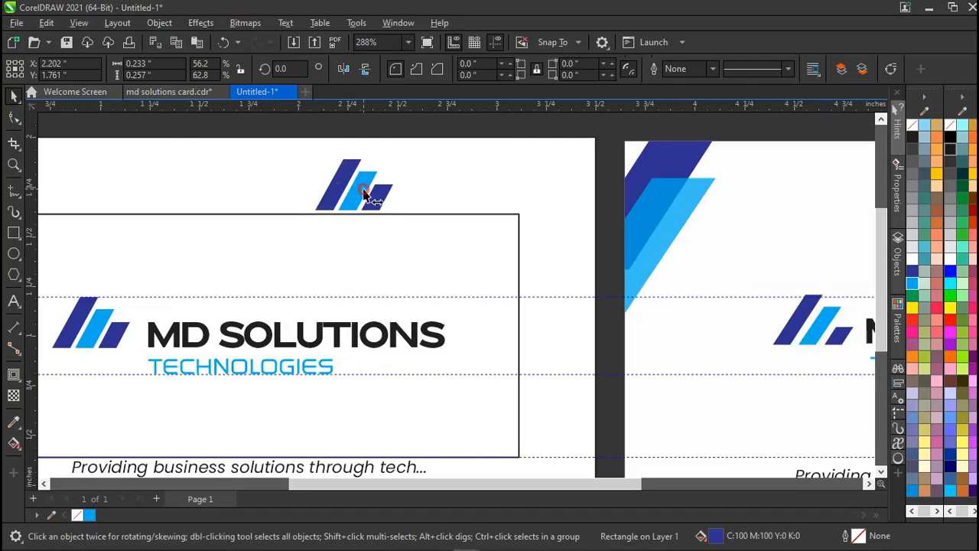
# Shift the light-blue slash down-left over the dark slash and give it 23 transparency.
pyautogui.click(363, 193)
pyautogui.moveTo(351, 194); pyautogui.dragTo(339, 203)
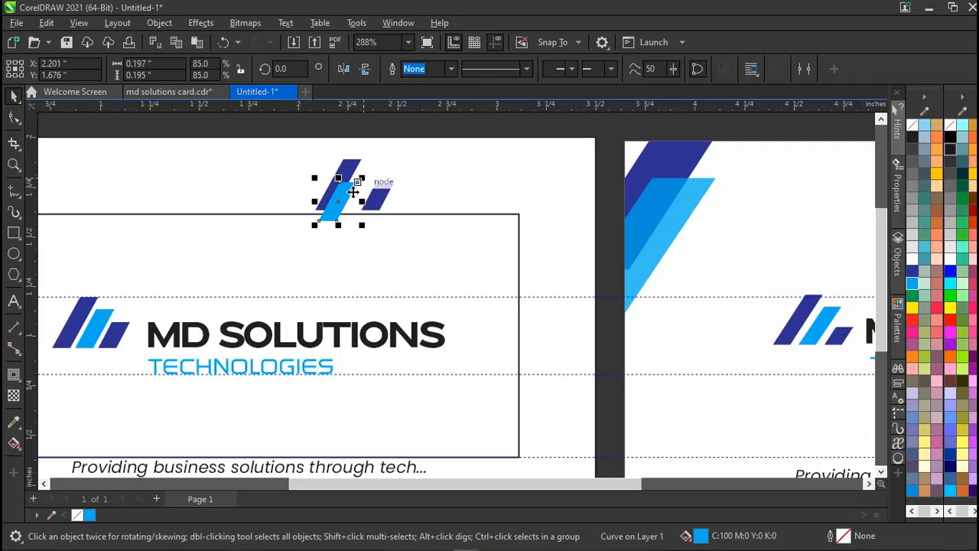
pyautogui.click(14, 396)
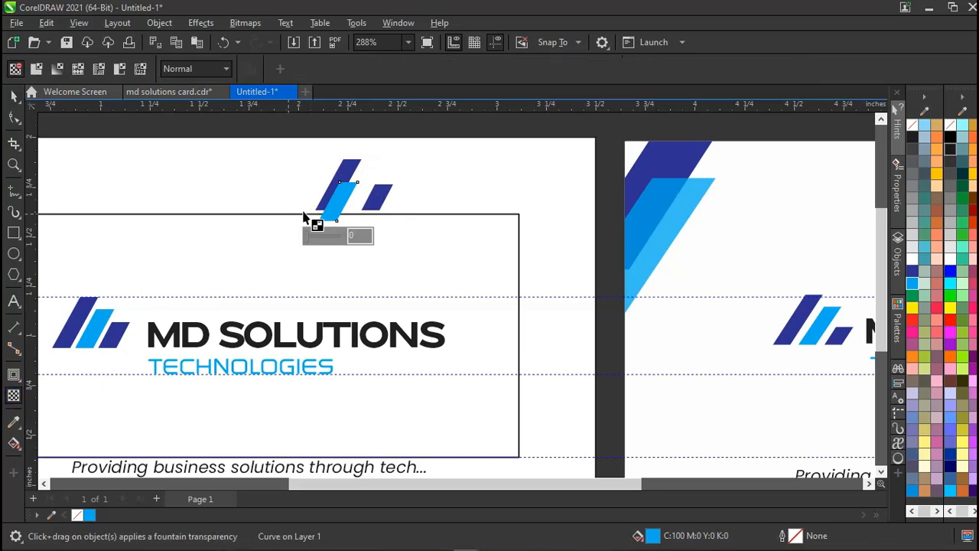
pyautogui.scroll(1, 348, 211)
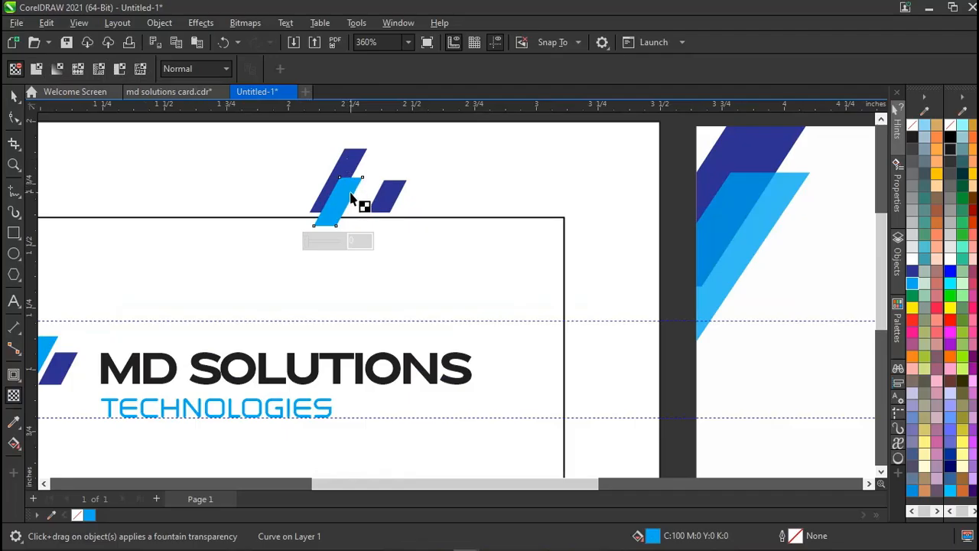
pyautogui.click(315, 243)
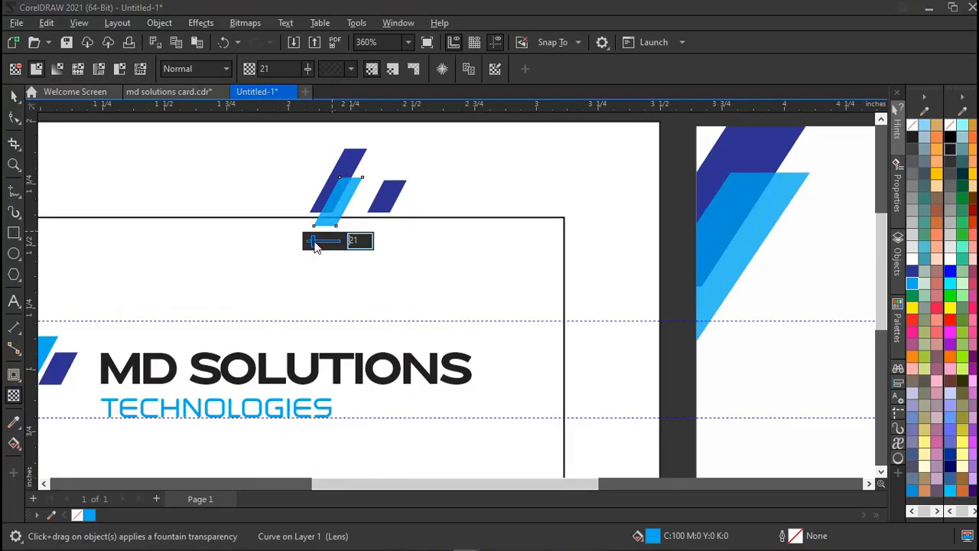
pyautogui.click(318, 244)
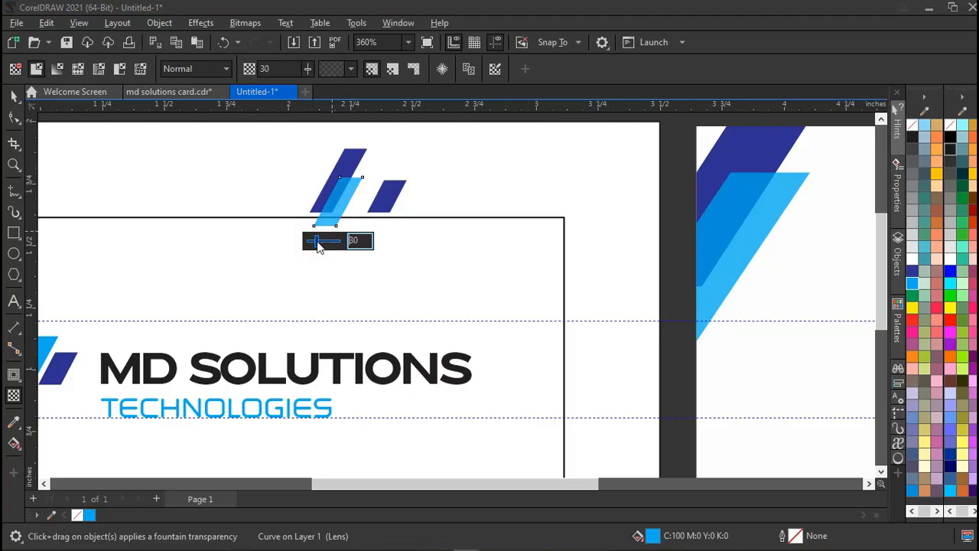
pyautogui.moveTo(316, 244); pyautogui.dragTo(314, 244)
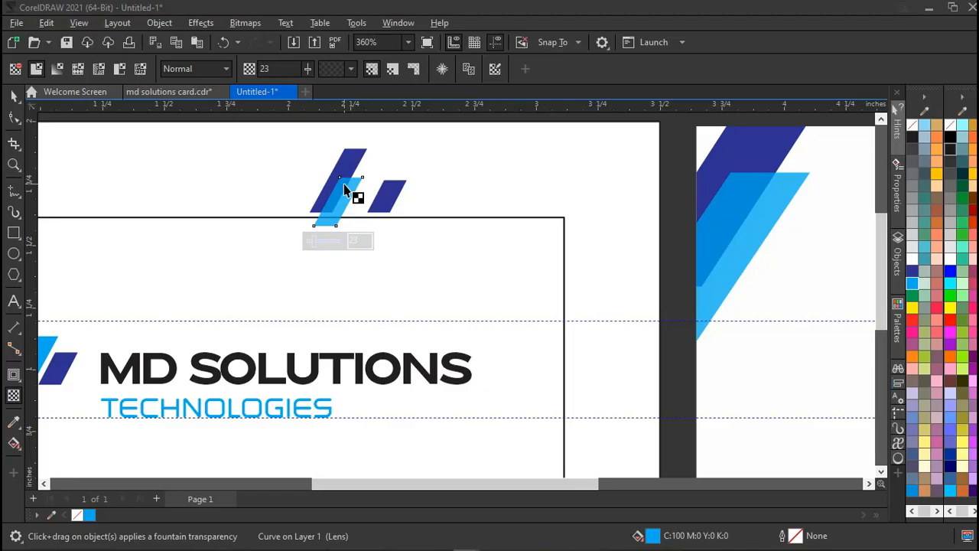
pyautogui.press('space')
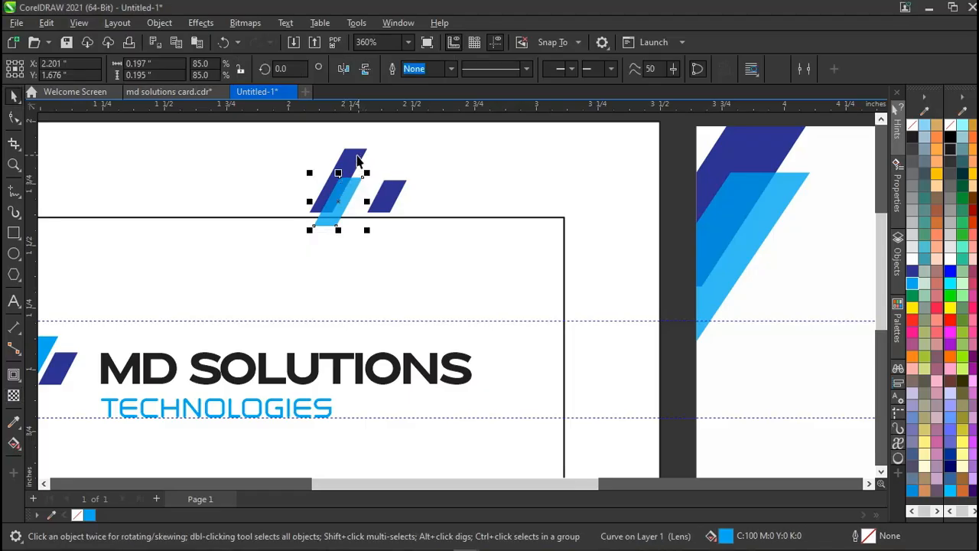
# Line up the dark slash's bottom with the light-blue slash and delete the extra slash.
pyautogui.click(358, 156)
pyautogui.moveTo(357, 152); pyautogui.dragTo(354, 157)
pyautogui.click(400, 192)
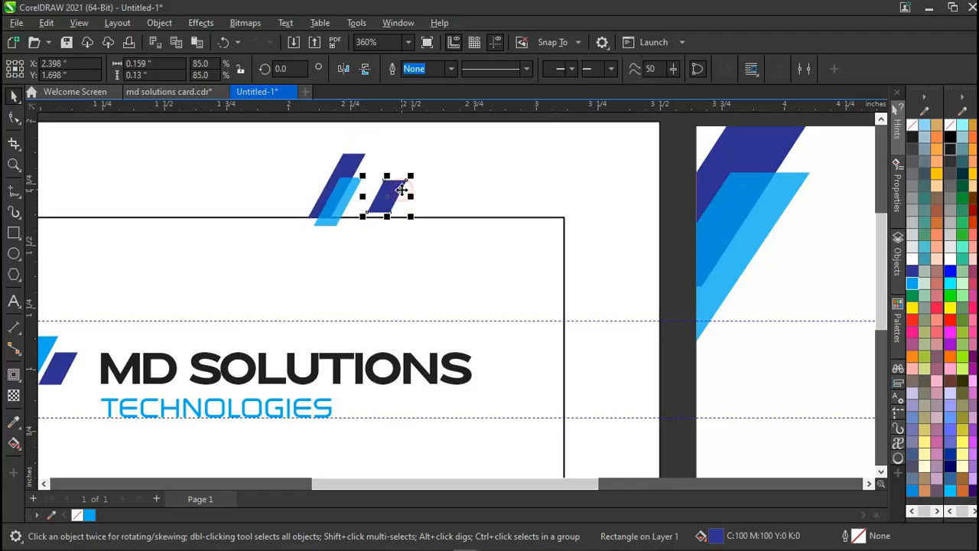
pyautogui.press('Delete')
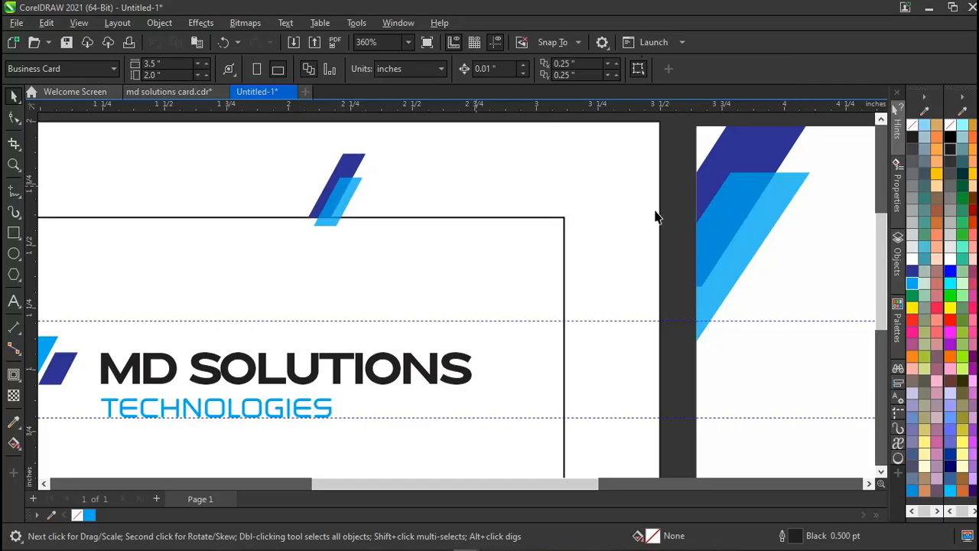
# Marquee-select the two remaining slashes and group them with Ctrl+G.
pyautogui.scroll(-2, 393, 245)
pyautogui.scroll(-1, 394, 242)
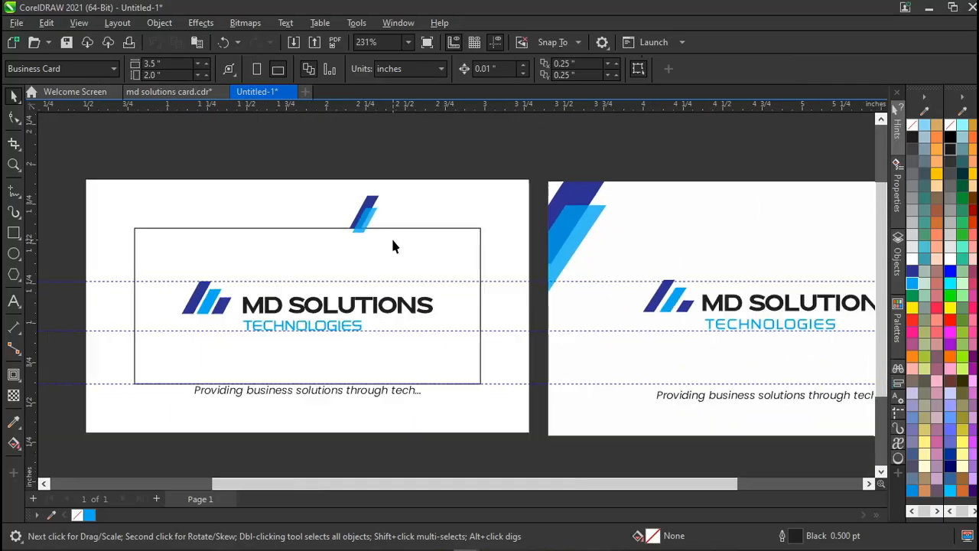
pyautogui.moveTo(341, 243); pyautogui.dragTo(331, 244)
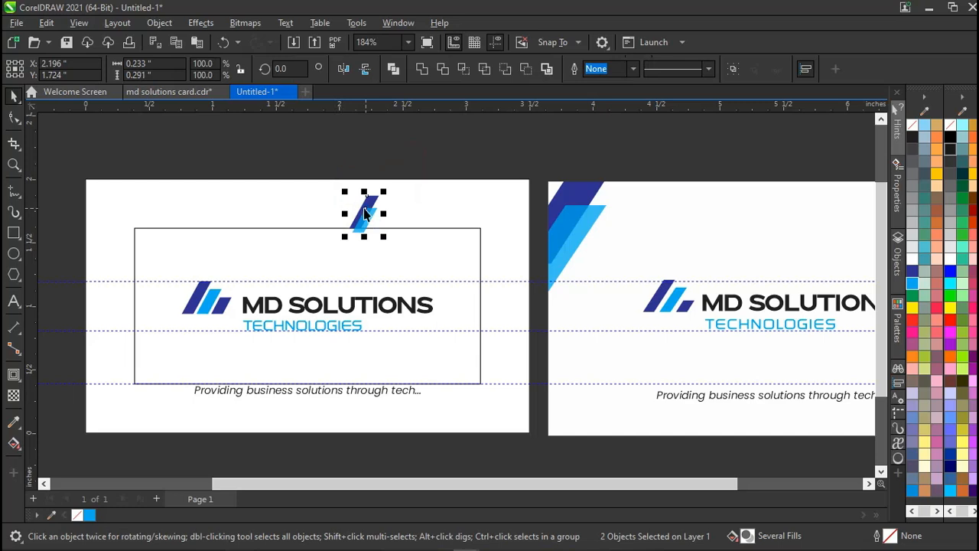
pyautogui.hotkey('ctrl', 'g')
# Move the slash group onto the front card's top-left corner, overhanging its edge.
pyautogui.hscroll(-2, 366, 207)
pyautogui.moveTo(392, 213); pyautogui.dragTo(191, 271)
pyautogui.moveTo(146, 227)
pyautogui.mouseDown()
pyautogui.moveTo(130, 235)
pyautogui.moveTo(133, 226)
pyautogui.mouseUp()
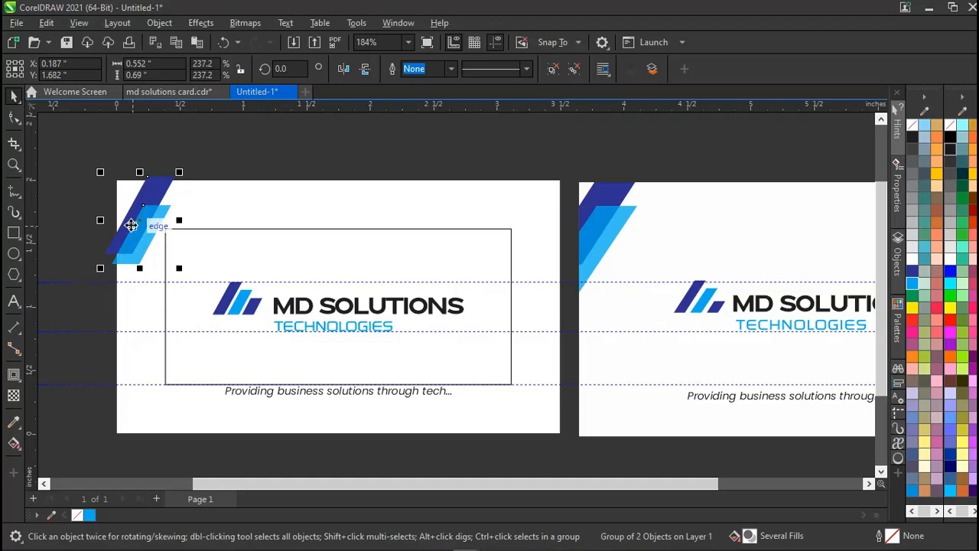
pyautogui.click(202, 201)
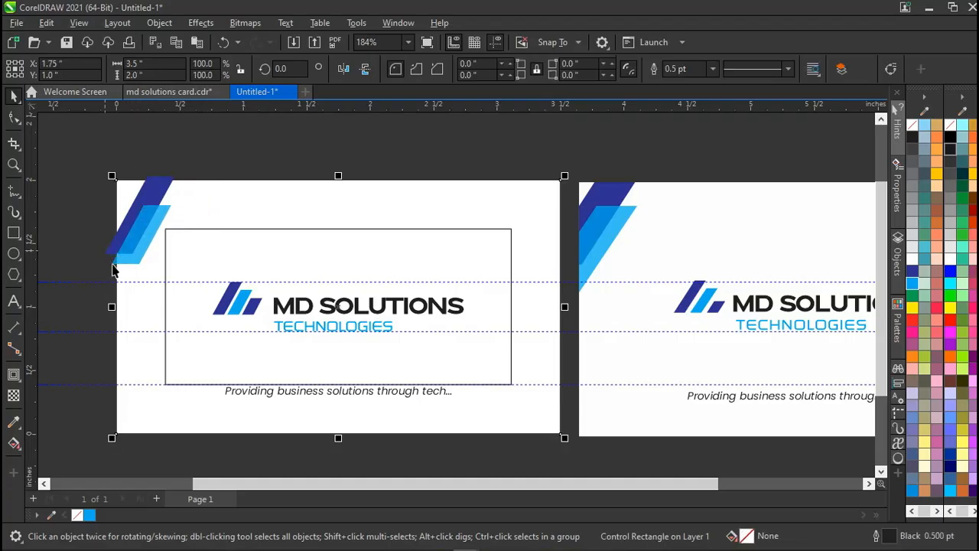
pyautogui.click(90, 267)
pyautogui.click(130, 217)
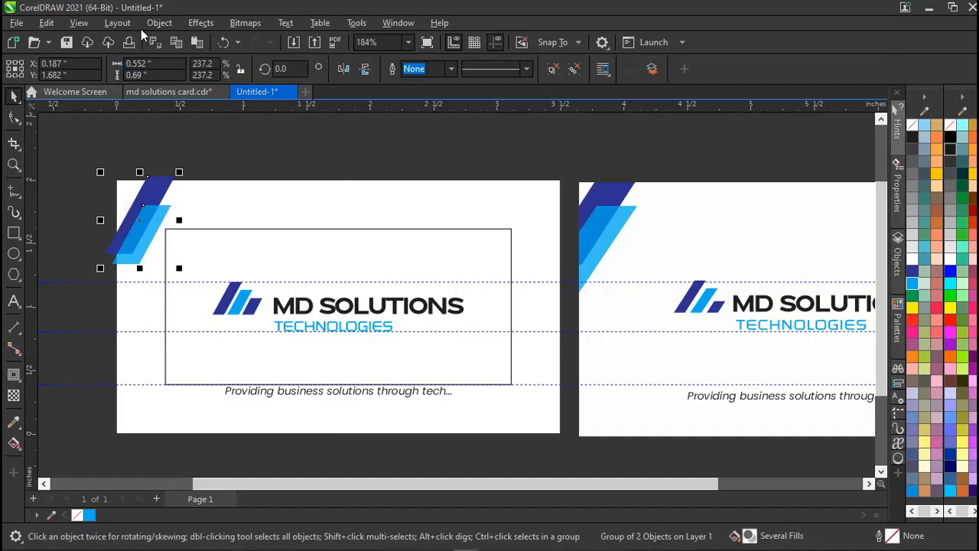
# Try PowerClip Place Inside Frame with the card background as the frame.
pyautogui.click(159, 23)
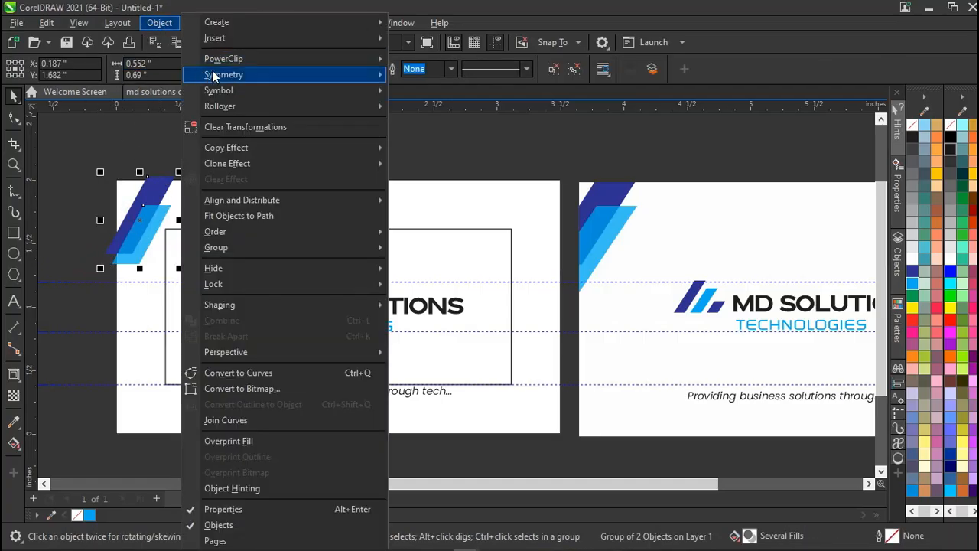
pyautogui.moveTo(317, 58)
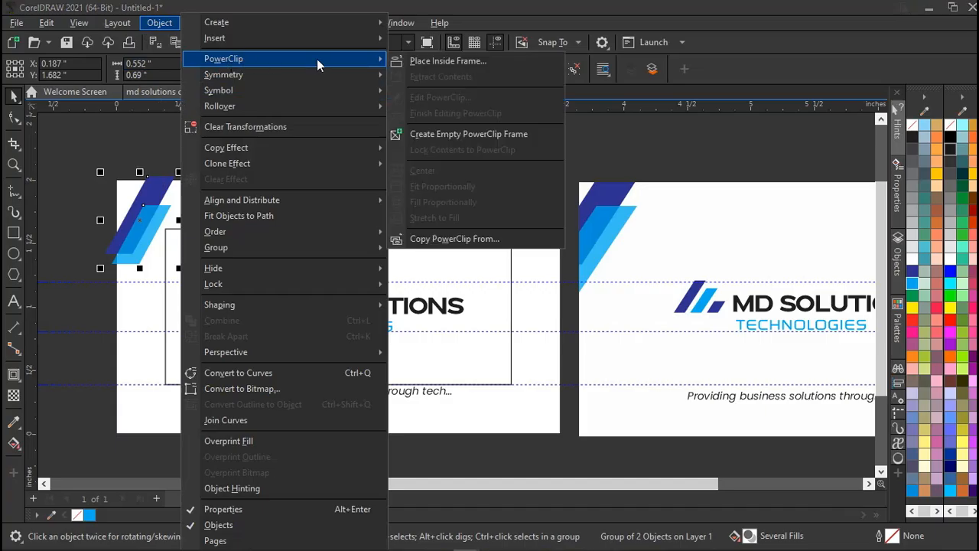
pyautogui.click(440, 62)
pyautogui.click(230, 198)
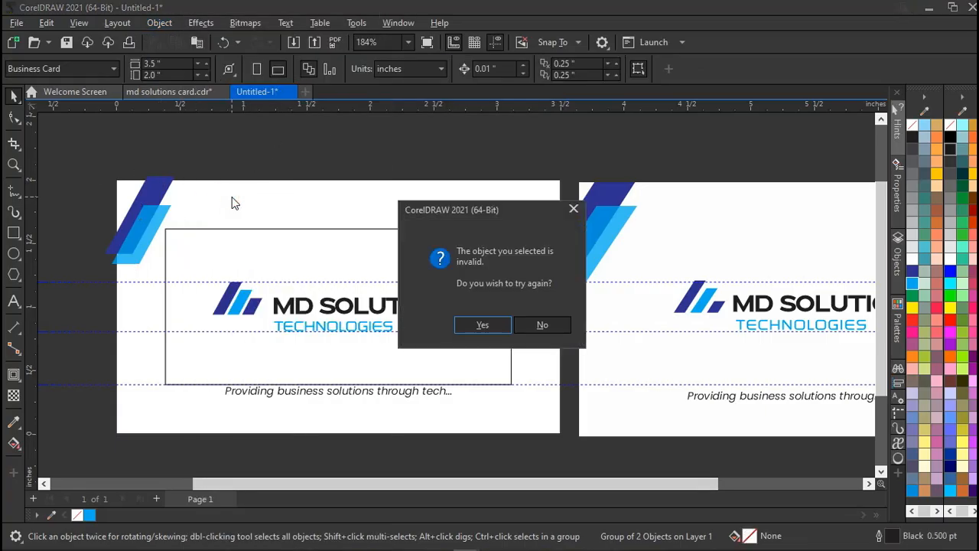
pyautogui.click(483, 325)
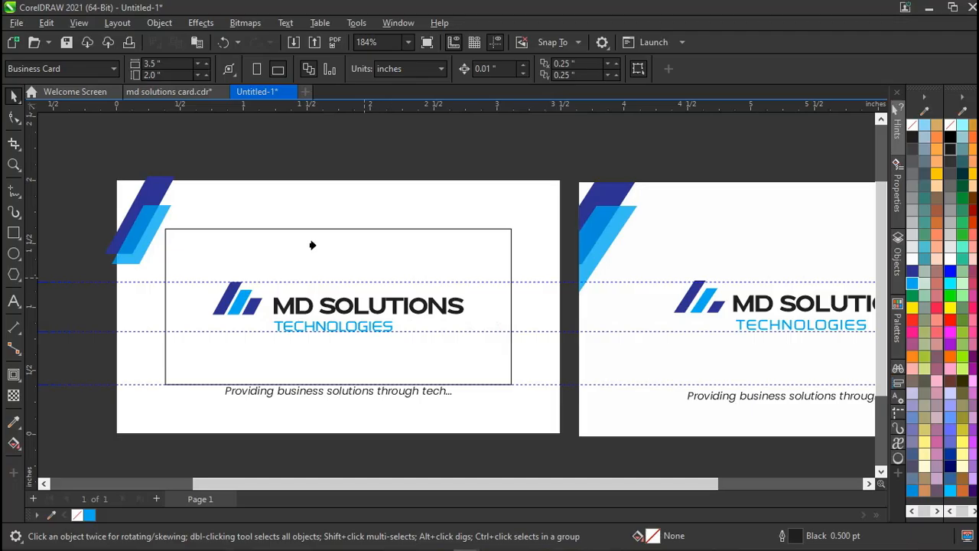
# Reselect the blue slash group on its own.
pyautogui.click(225, 238)
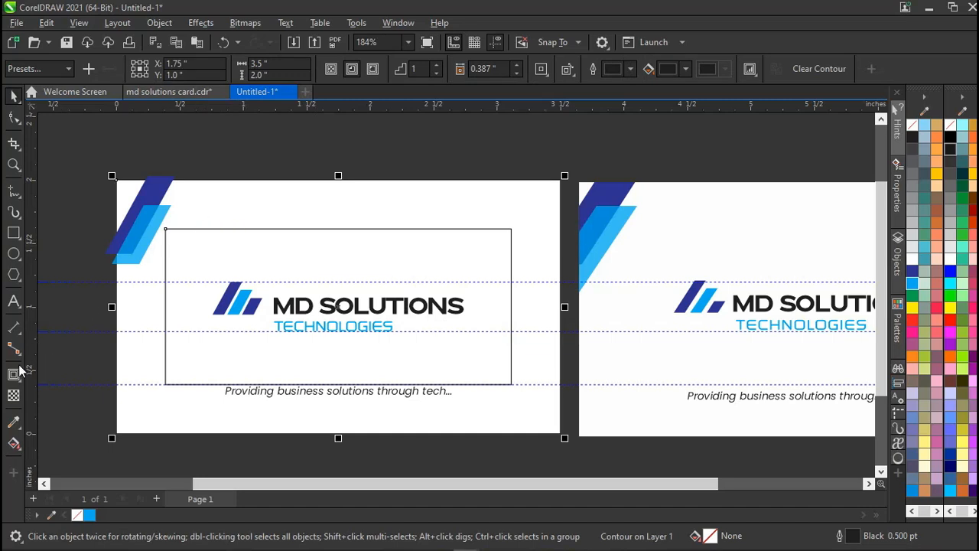
pyautogui.keyDown('shift'); pyautogui.click(263, 230); pyautogui.keyUp('shift')
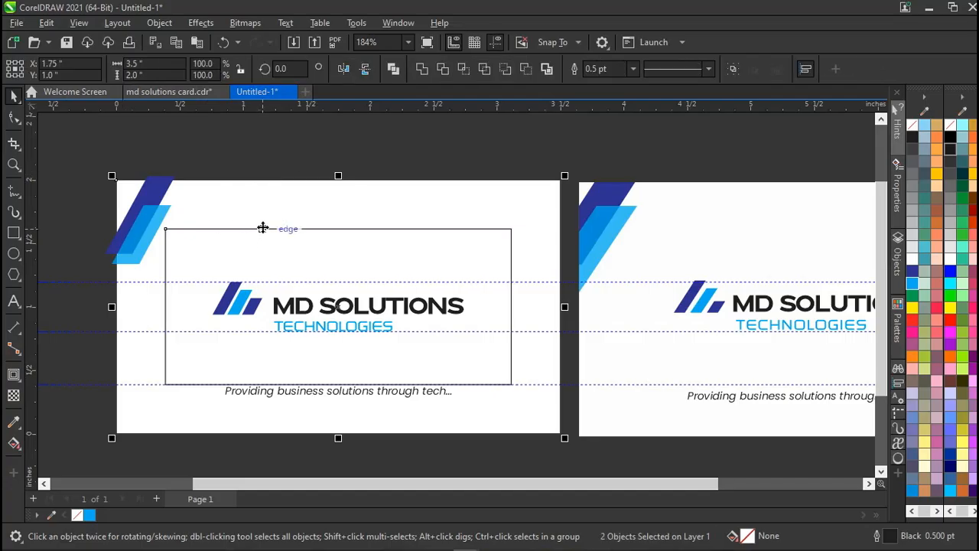
pyautogui.click(275, 145)
pyautogui.click(267, 231)
pyautogui.click(224, 194)
pyautogui.click(218, 151)
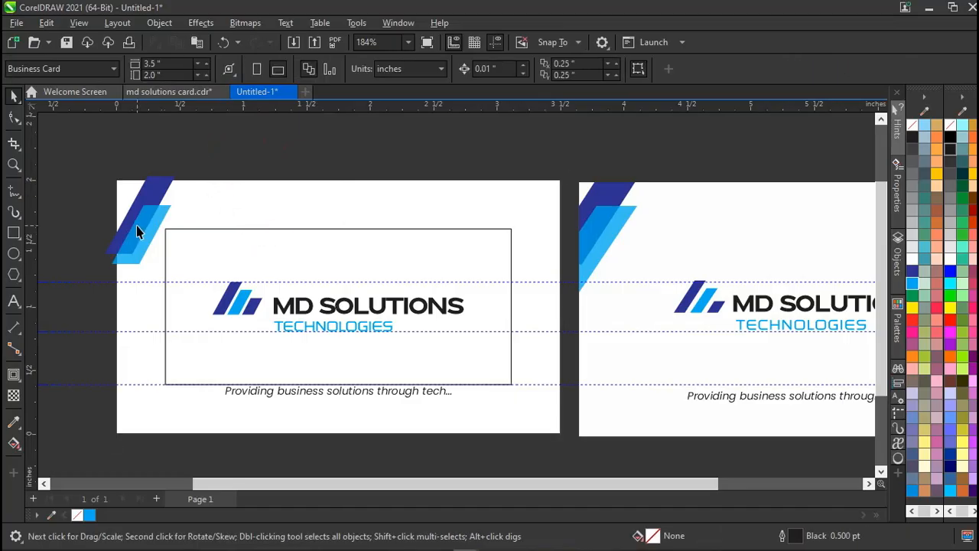
pyautogui.click(137, 231)
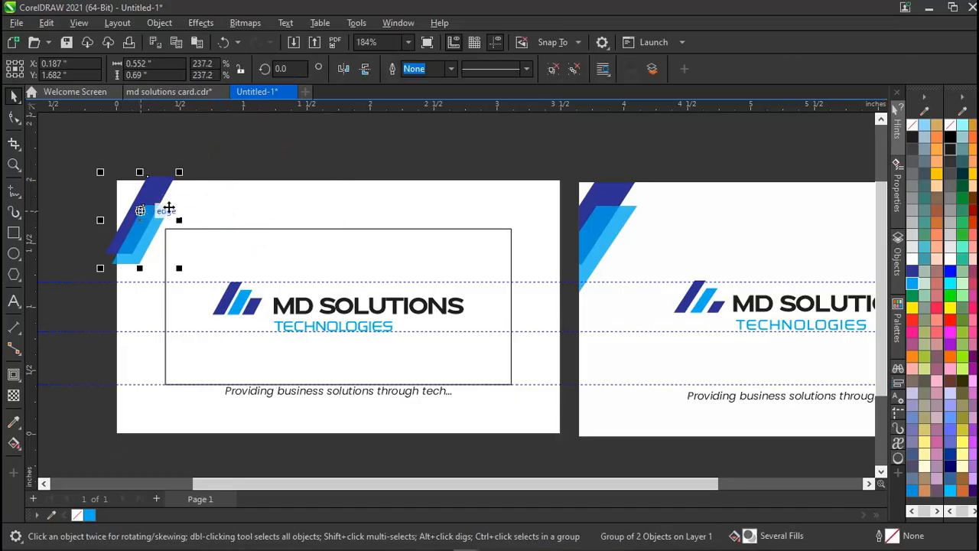
pyautogui.click(234, 206)
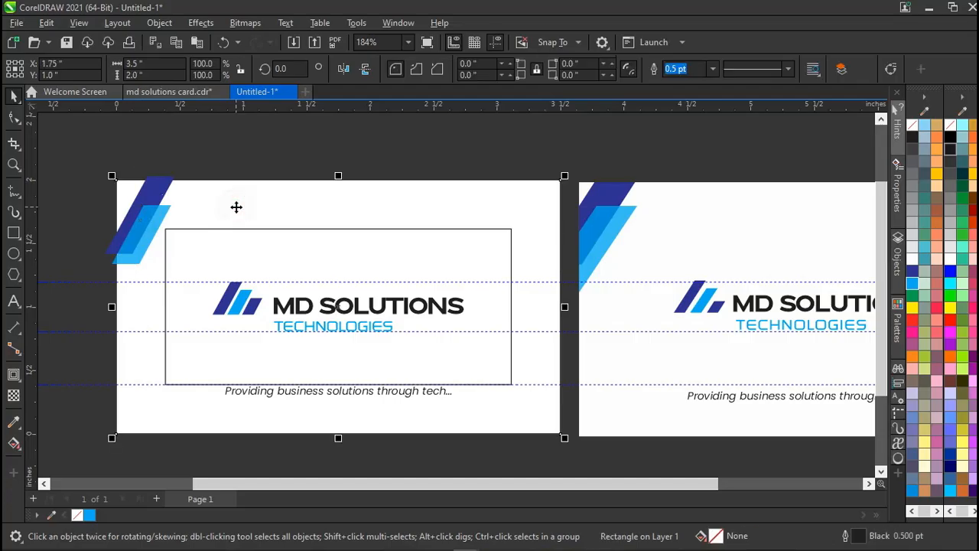
pyautogui.click(154, 212)
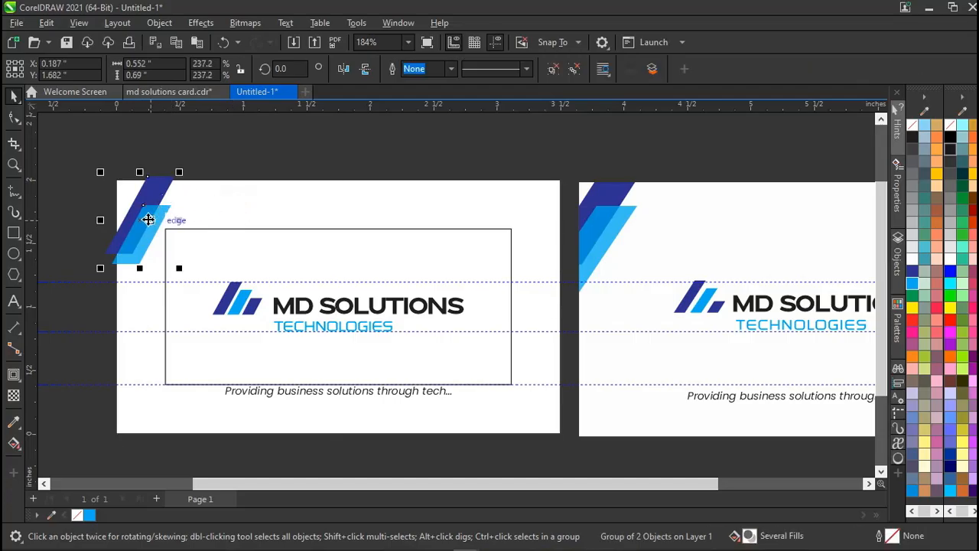
# Clip the slash group inside the card's background rectangle with Object > PowerClip > Place Inside Frame.
pyautogui.click(159, 22)
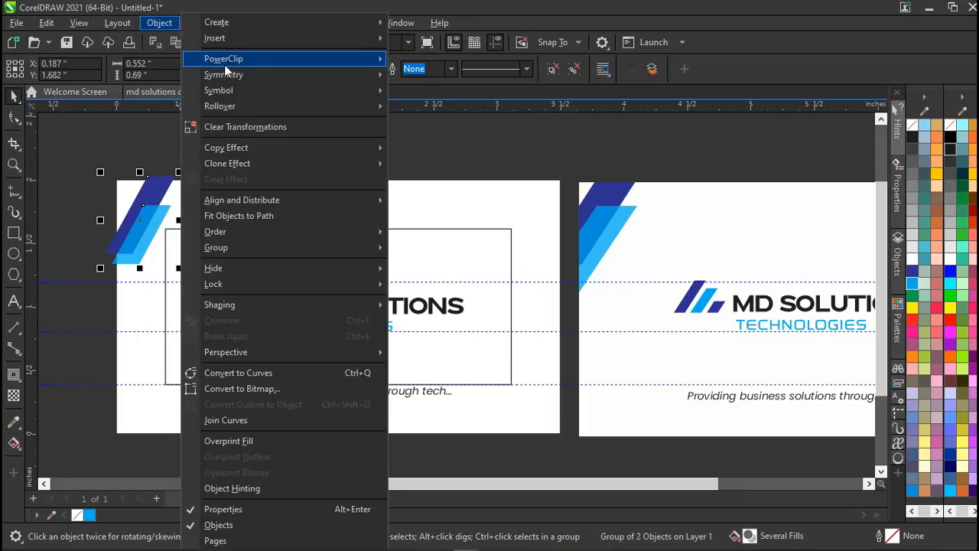
pyautogui.moveTo(266, 56)
pyautogui.click(447, 61)
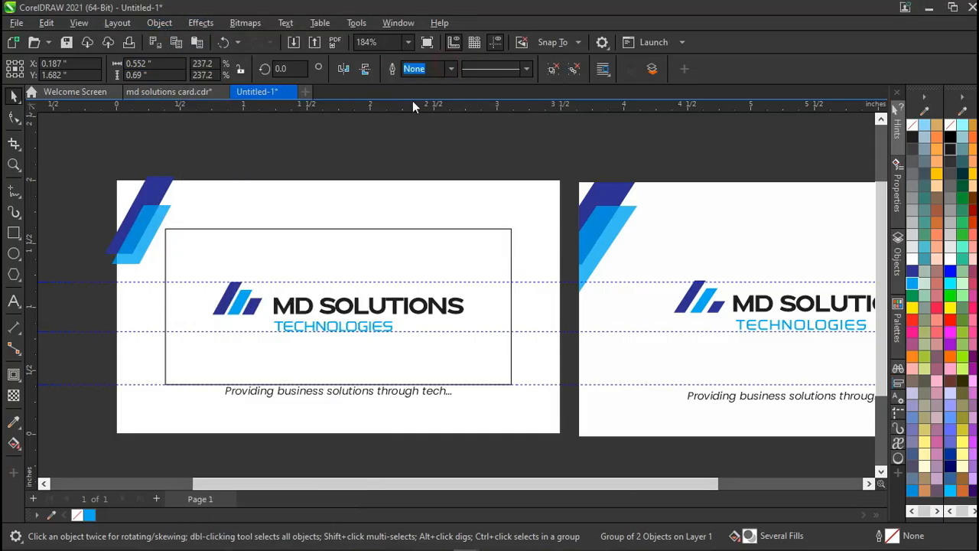
pyautogui.click(263, 195)
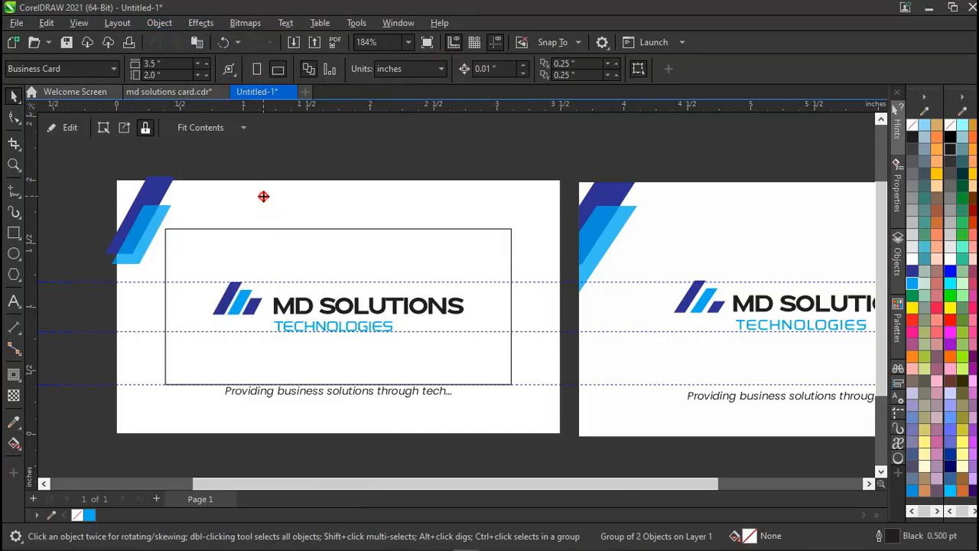
# Drag the stripe group onto the card and choose PowerClip Inside.
pyautogui.click(220, 159)
pyautogui.click(157, 221)
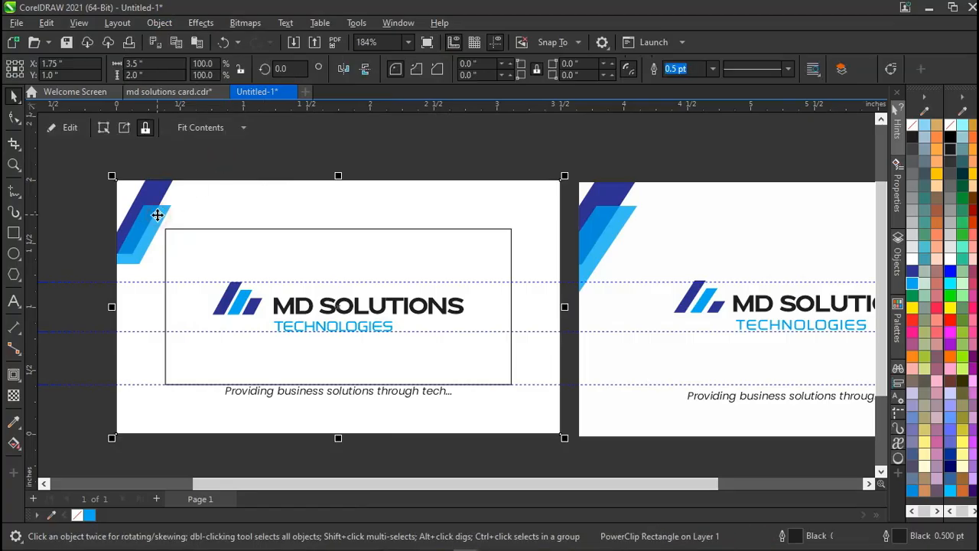
pyautogui.keyDown('ctrl'); pyautogui.click(156, 215); pyautogui.keyUp('ctrl')
pyautogui.moveTo(157, 215); pyautogui.dragTo(117, 220)
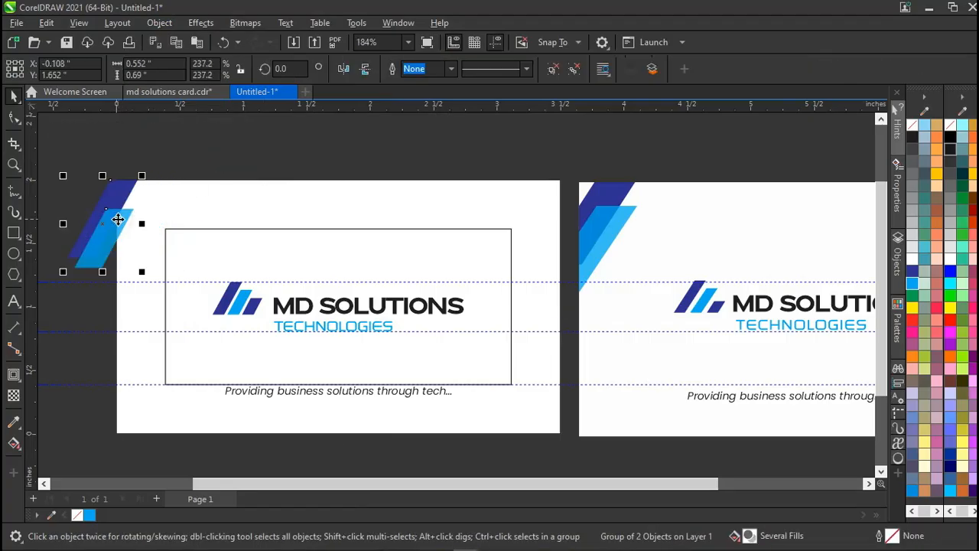
pyautogui.moveTo(117, 219); pyautogui.dragTo(164, 212)
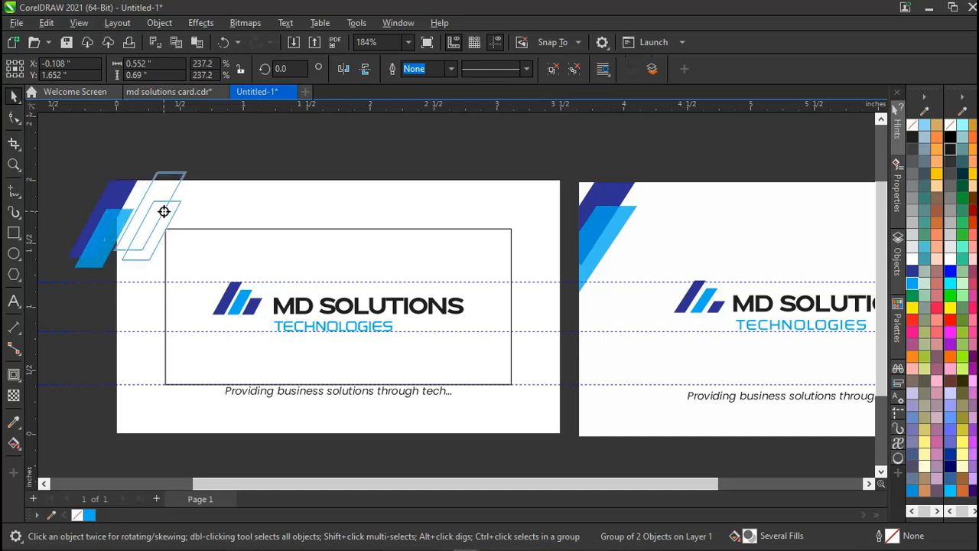
pyautogui.moveTo(164, 211); pyautogui.dragTo(164, 212)
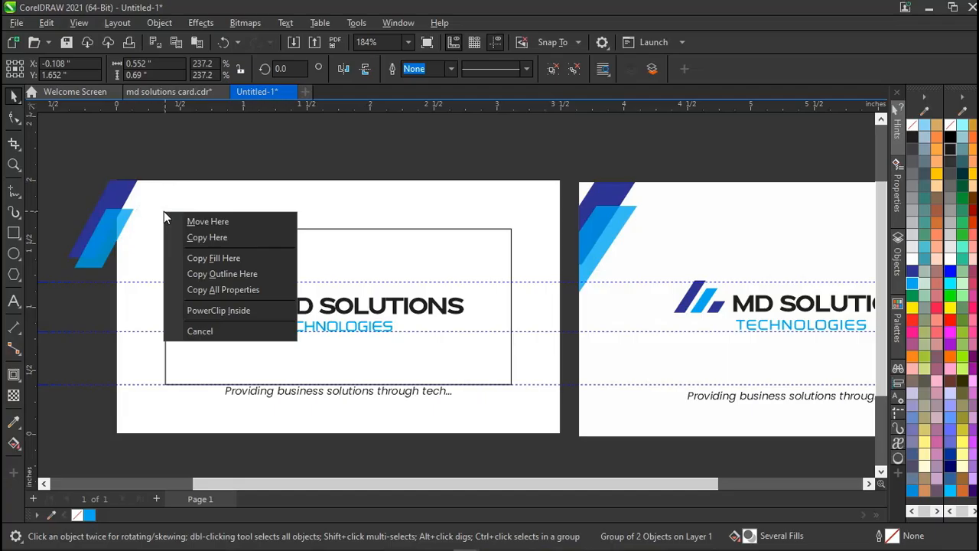
pyautogui.click(191, 313)
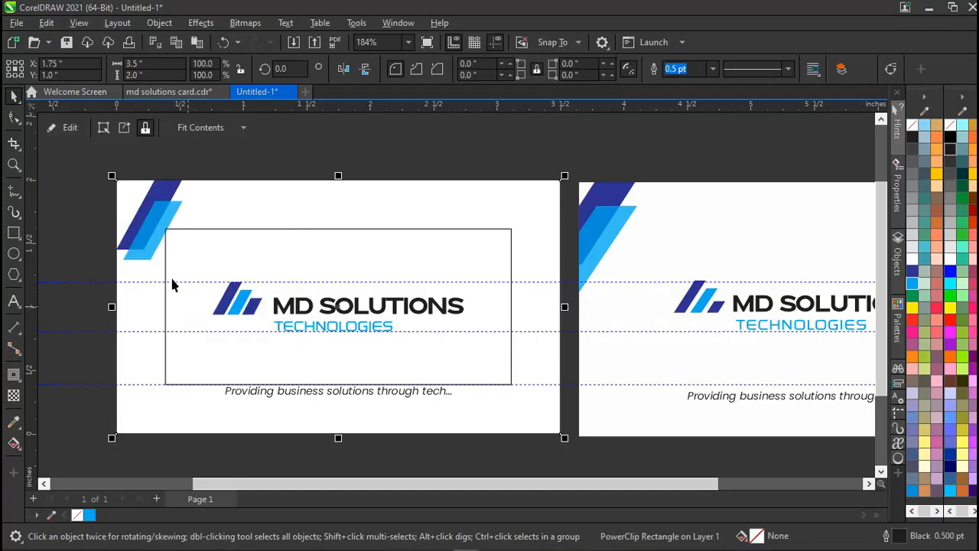
# Enter the card's PowerClip contents and select the blue stripe group.
pyautogui.keyDown('ctrl'); pyautogui.click(153, 219); pyautogui.keyUp('ctrl')
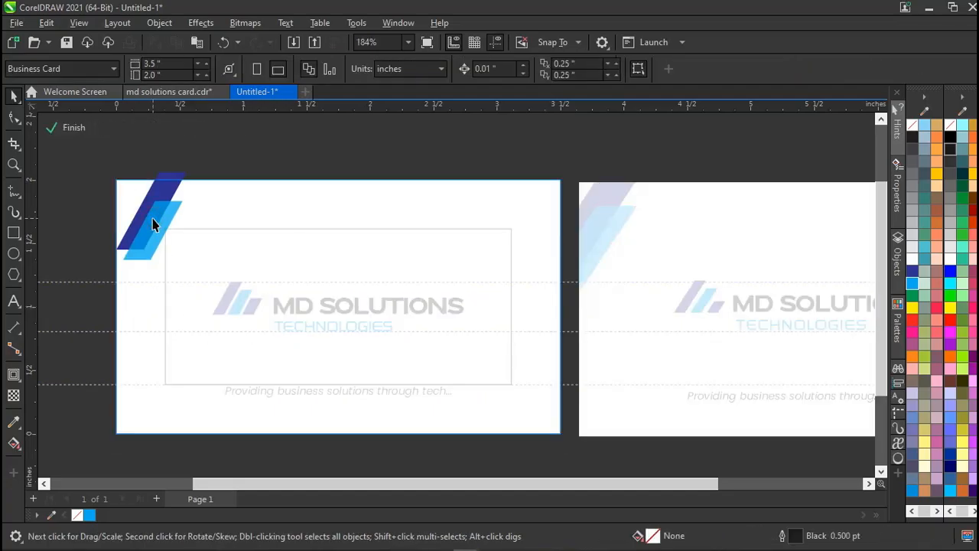
pyautogui.keyDown('ctrl'); pyautogui.click(87, 230); pyautogui.keyUp('ctrl')
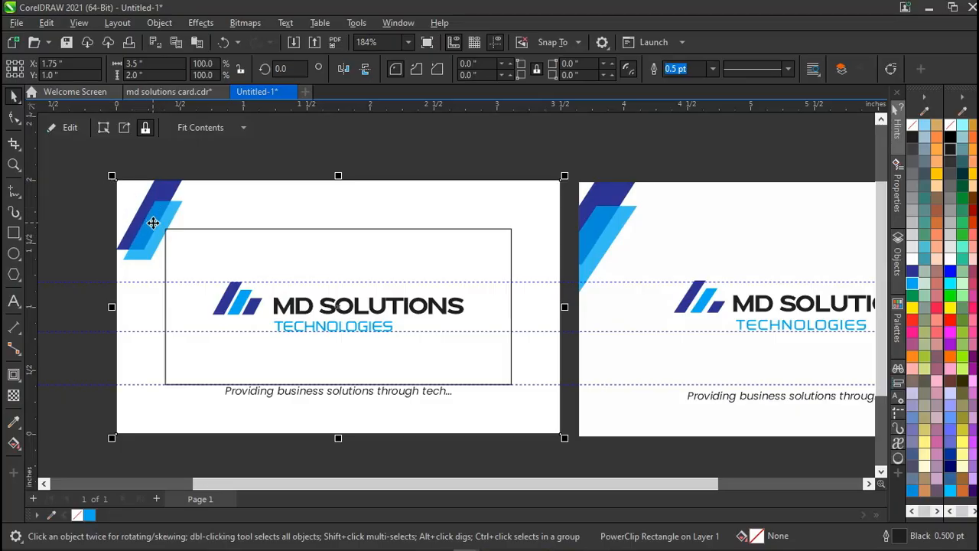
pyautogui.click(63, 129)
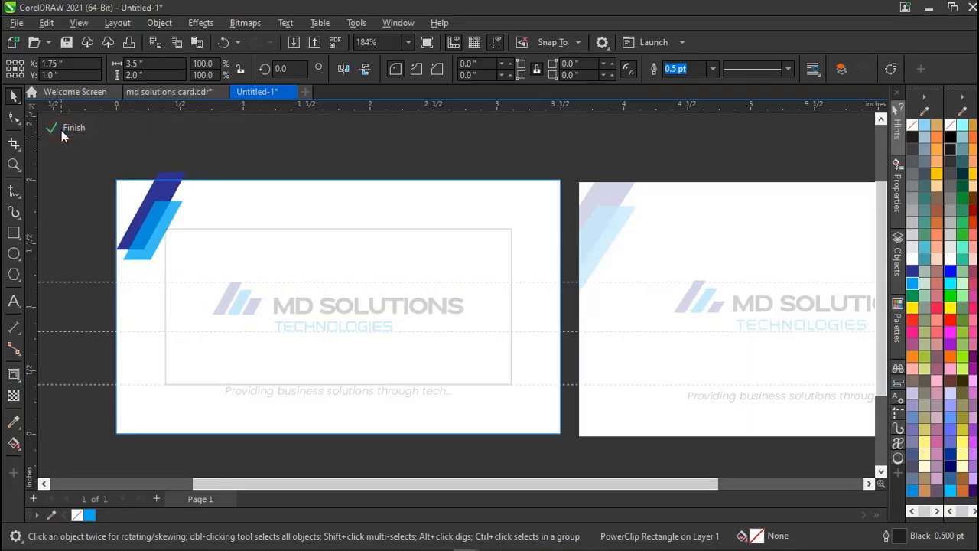
pyautogui.click(150, 222)
# Scale the stripes to about 339% and fit them into the card's top-left corner.
pyautogui.moveTo(112, 266); pyautogui.dragTo(72, 314)
pyautogui.moveTo(123, 253); pyautogui.dragTo(118, 253)
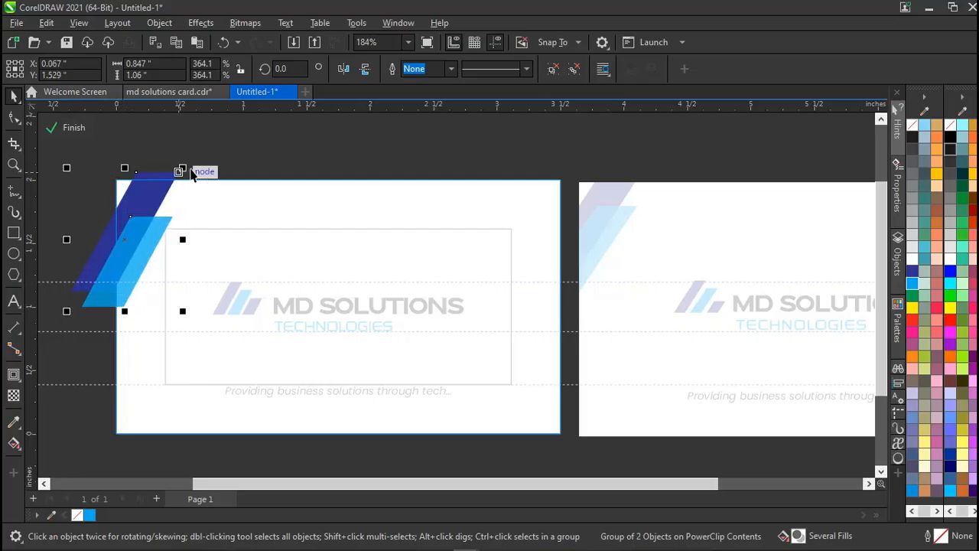
pyautogui.moveTo(186, 167); pyautogui.dragTo(184, 161)
pyautogui.moveTo(140, 215); pyautogui.dragTo(140, 224)
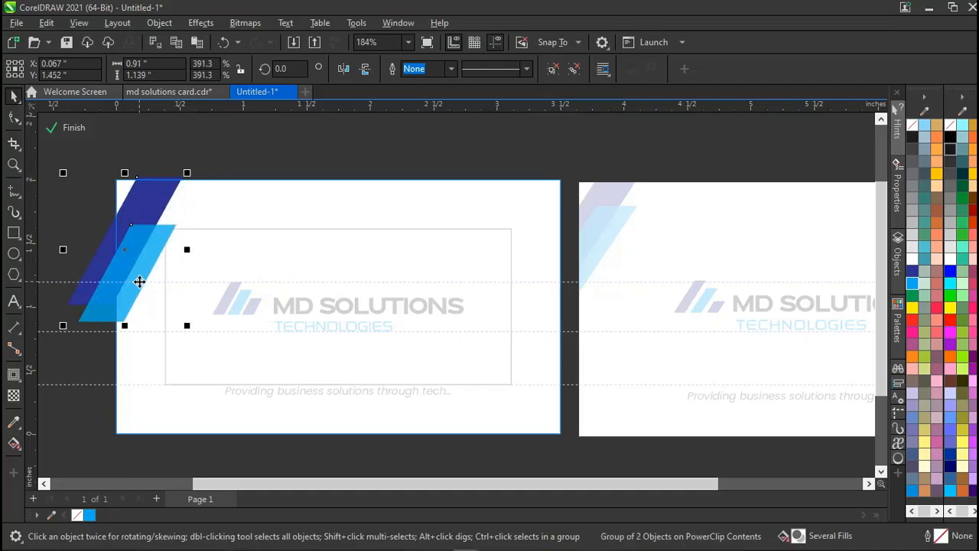
pyautogui.click(187, 326)
pyautogui.moveTo(187, 328); pyautogui.dragTo(179, 327)
pyautogui.moveTo(124, 250); pyautogui.dragTo(131, 240)
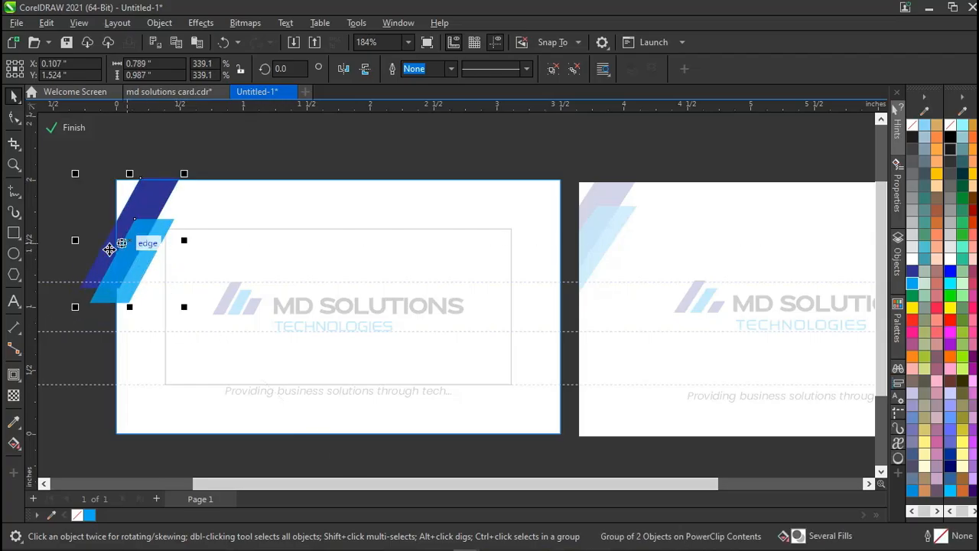
pyautogui.keyDown('ctrl'); pyautogui.click(241, 163); pyautogui.keyUp('ctrl')
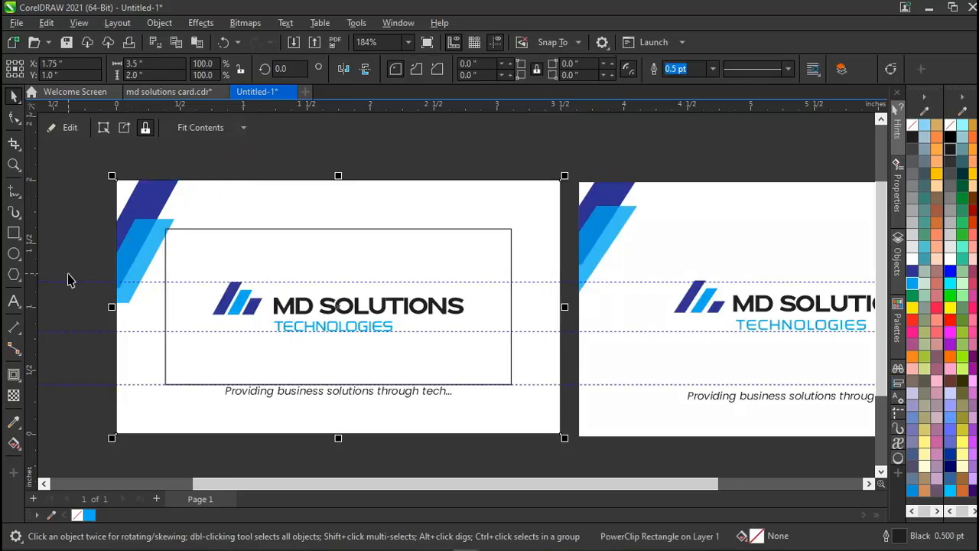
# Move the outline rectangle around the logo off the card.
pyautogui.click(206, 228)
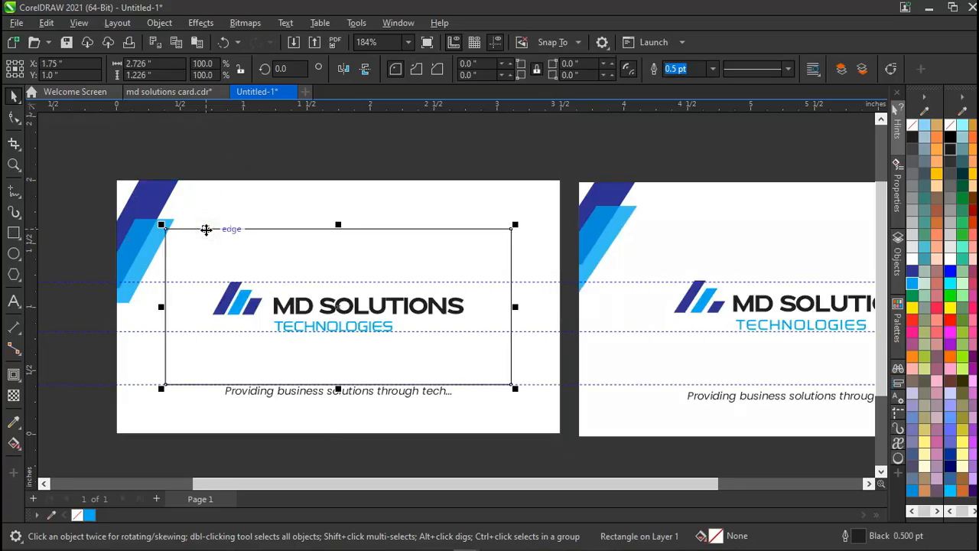
pyautogui.moveTo(206, 228); pyautogui.dragTo(513, 131)
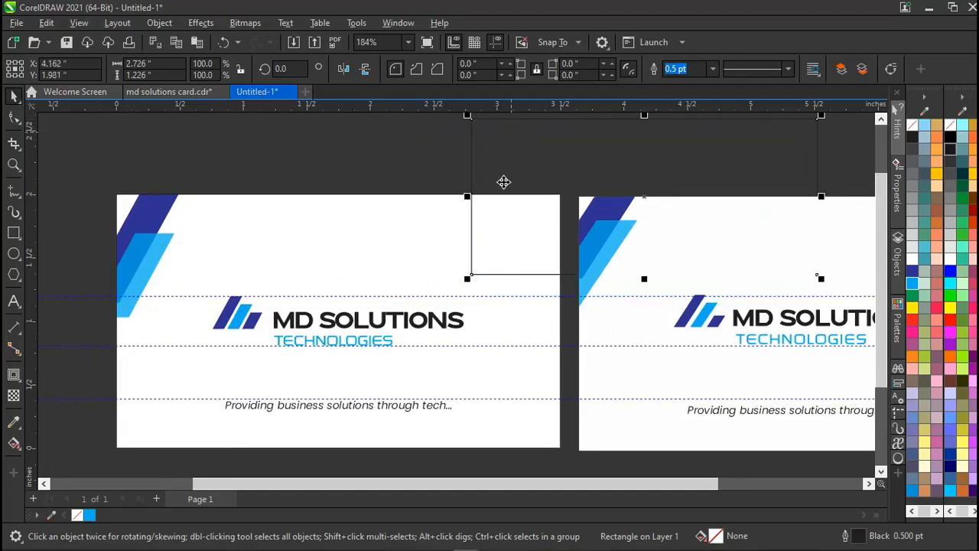
pyautogui.moveTo(505, 180); pyautogui.dragTo(602, 124)
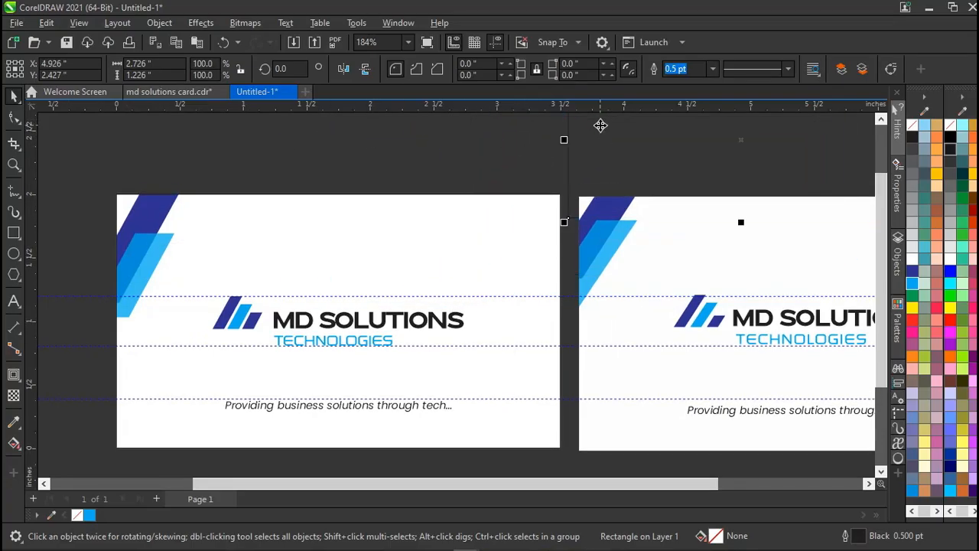
pyautogui.click(354, 186)
# Enlarge the blue stripe group slightly and lower it a little.
pyautogui.click(131, 266)
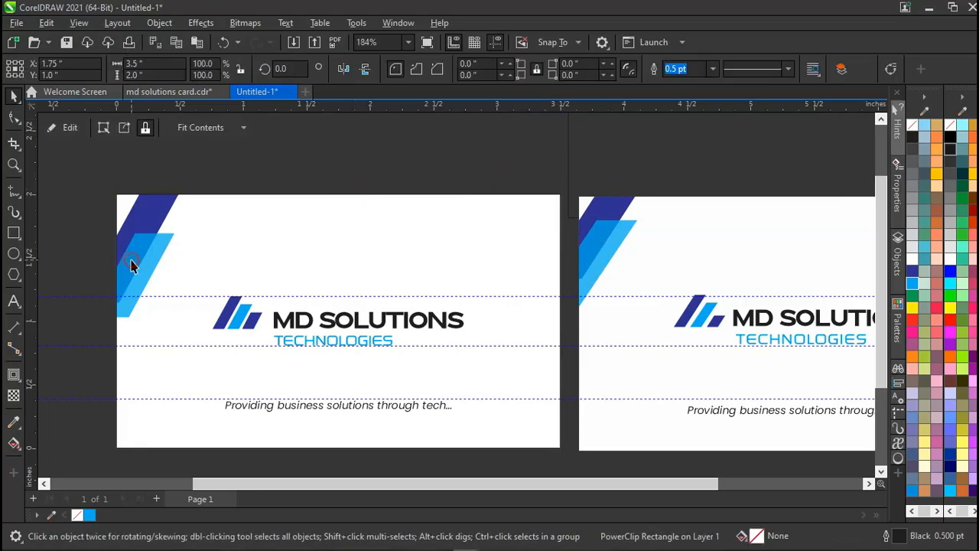
pyautogui.keyDown('ctrl'); pyautogui.click(132, 260); pyautogui.keyUp('ctrl')
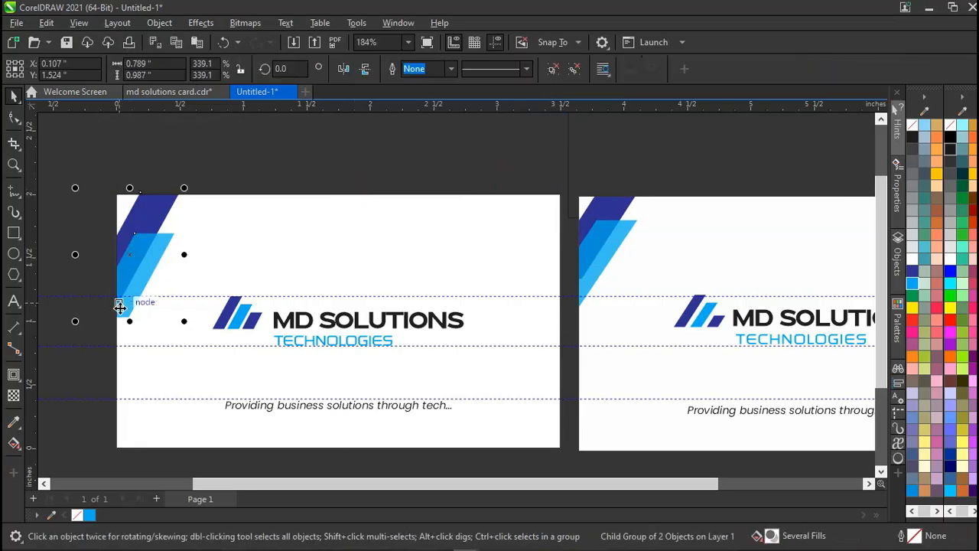
pyautogui.moveTo(185, 188); pyautogui.dragTo(196, 172)
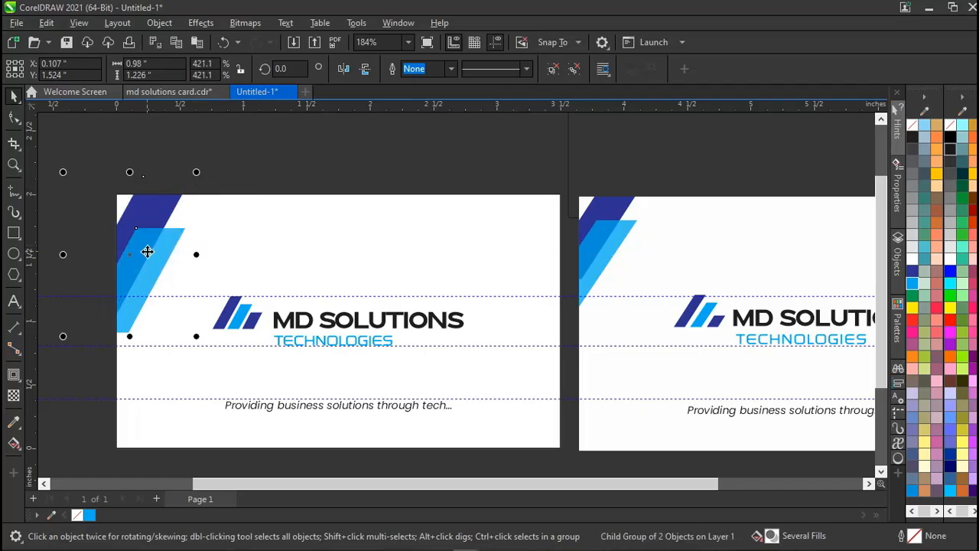
pyautogui.moveTo(146, 252); pyautogui.dragTo(147, 258)
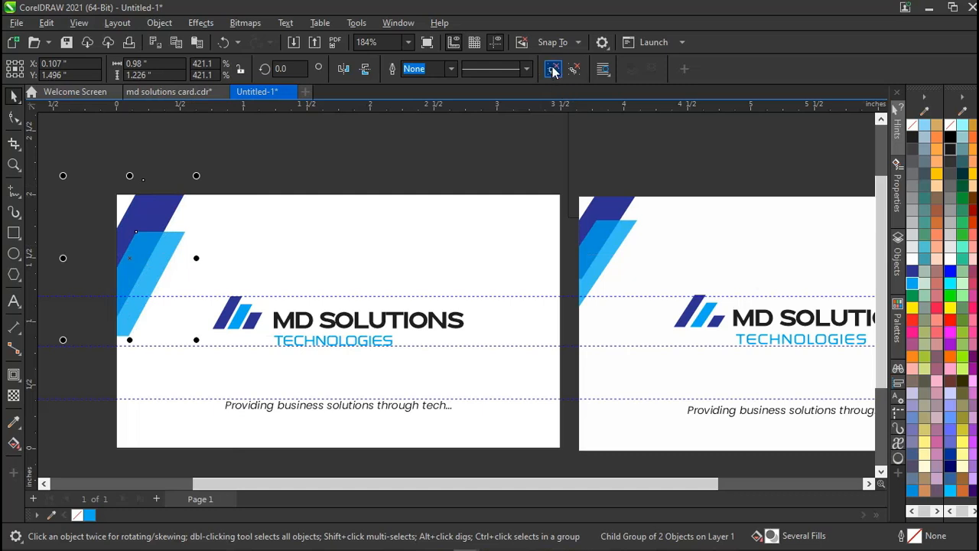
pyautogui.click(470, 131)
# Inside the PowerClip, nudge and slightly enlarge the light- and dark-blue stripes.
pyautogui.doubleClick(145, 288)
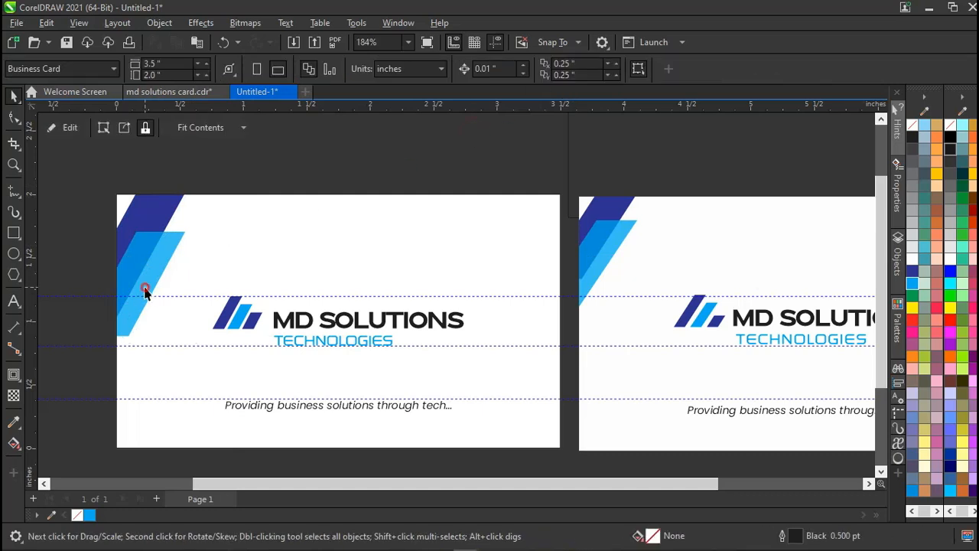
pyautogui.click(146, 288)
pyautogui.press('Left')
pyautogui.press('Left')
pyautogui.press('Left')
pyautogui.press('Left')
pyautogui.press('Left')
pyautogui.press('Left')
pyautogui.press('Left')
pyautogui.press('Left')
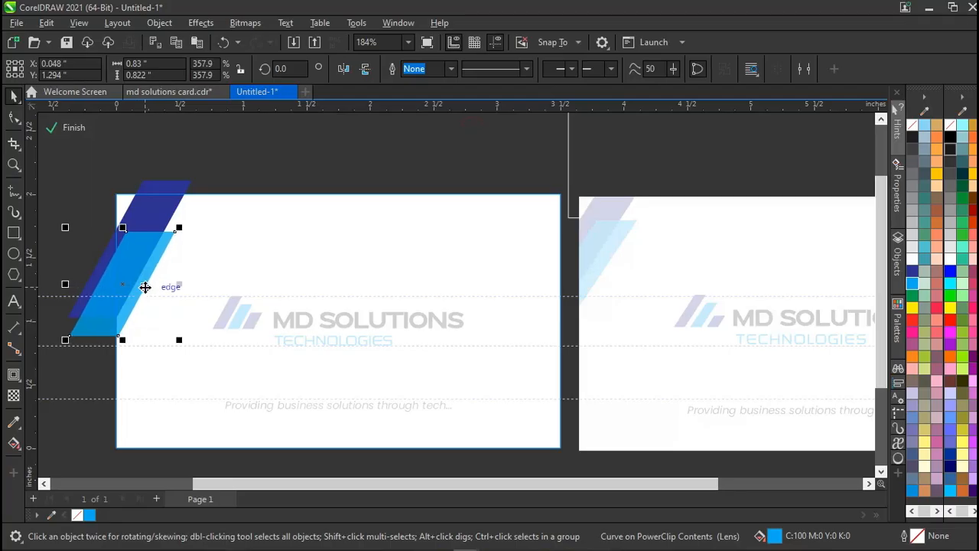
pyautogui.click(141, 217)
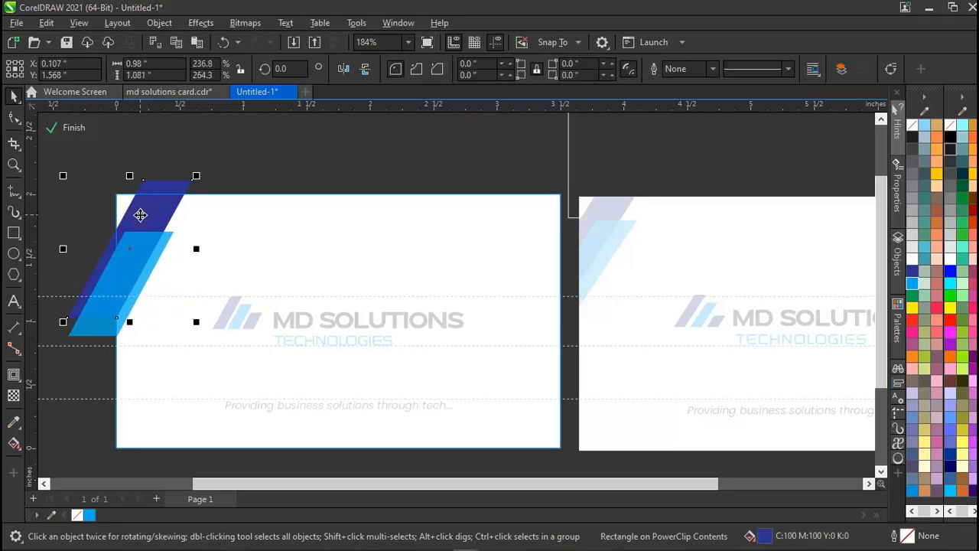
pyautogui.press('Left')
pyautogui.press('Left')
pyautogui.press('Left')
pyautogui.press('Left')
pyautogui.press('Left')
pyautogui.press('Left')
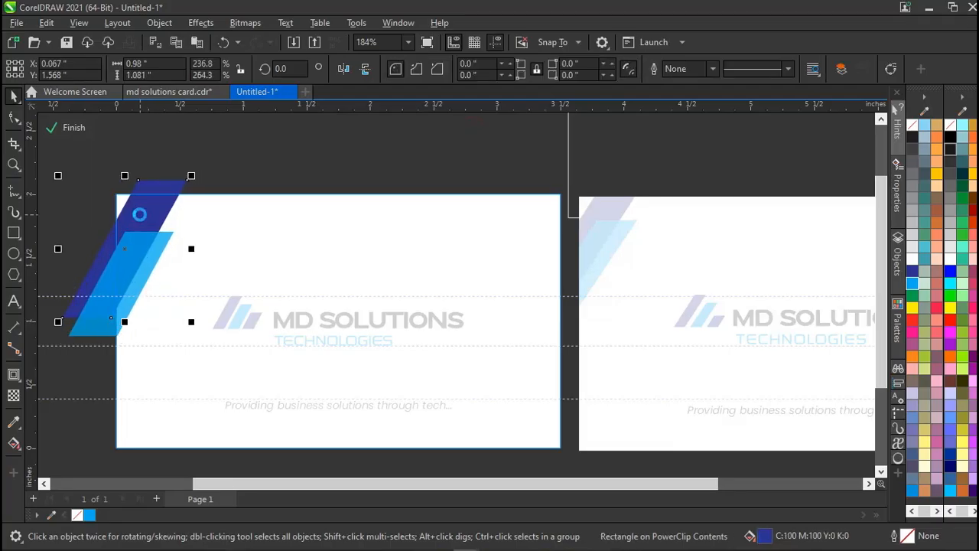
pyautogui.press('Escape')
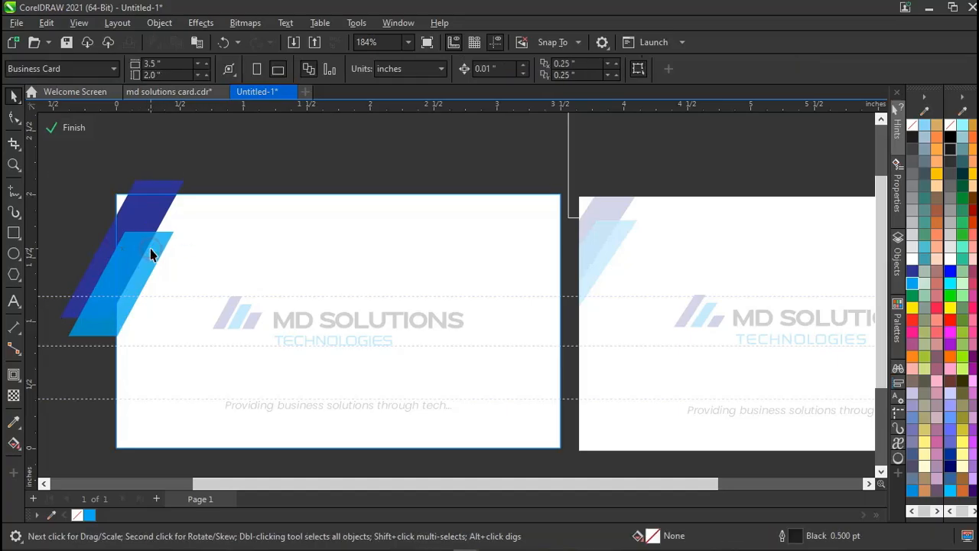
pyautogui.click(151, 255)
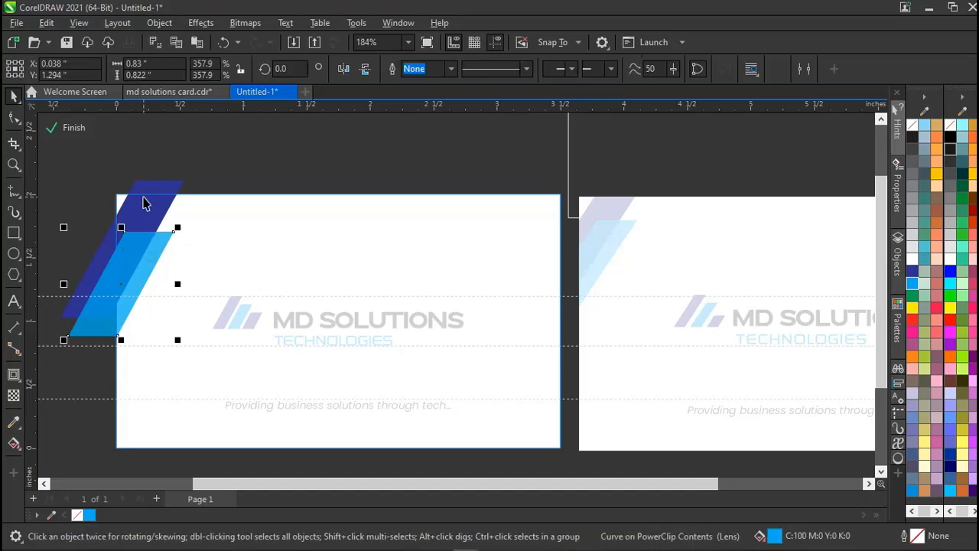
pyautogui.keyDown('shift'); pyautogui.click(144, 197); pyautogui.keyUp('shift')
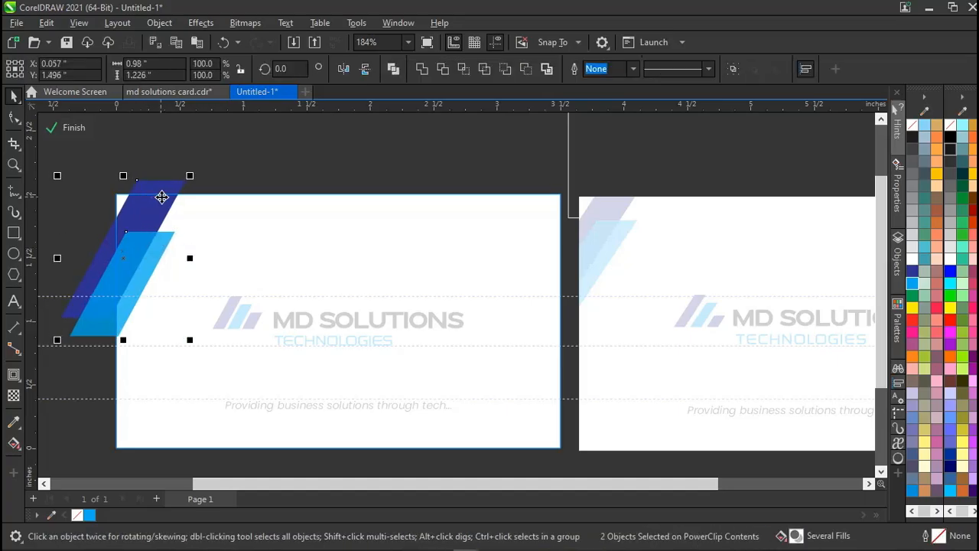
pyautogui.moveTo(162, 197); pyautogui.dragTo(164, 197)
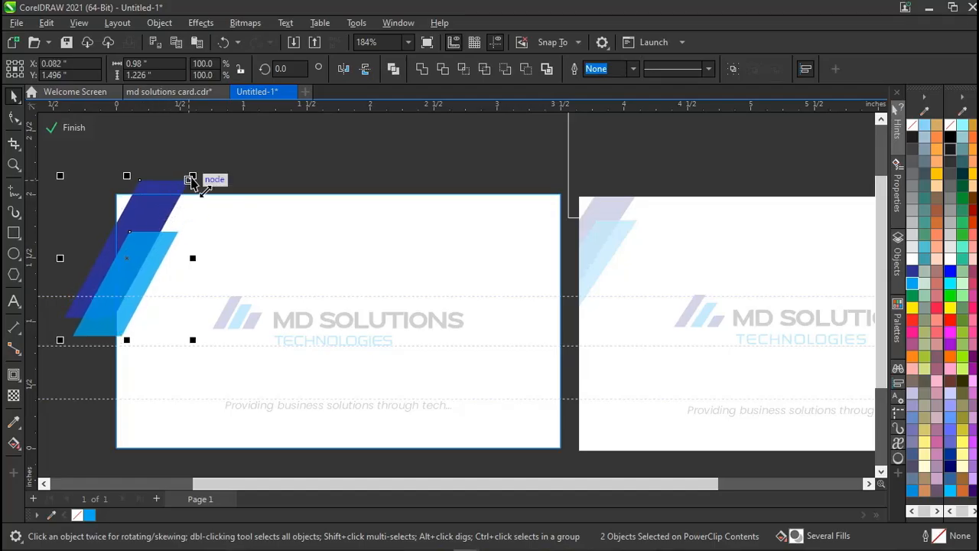
pyautogui.moveTo(193, 177); pyautogui.dragTo(204, 176)
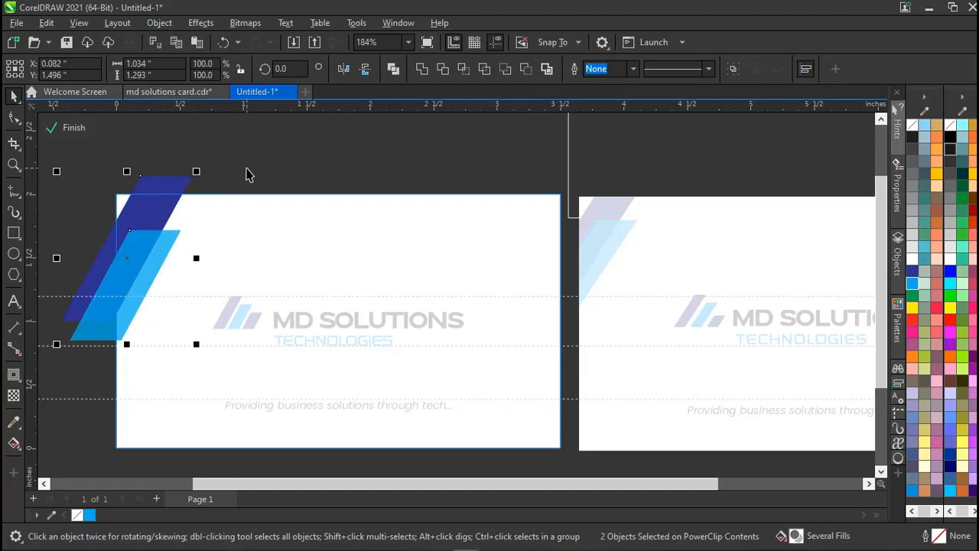
pyautogui.hotkey('ctrl', 'Right')
pyautogui.click(246, 173)
# Shrink the two corner stripes to 0.806 × 1.009 inches inside the PowerClip.
pyautogui.click(63, 284)
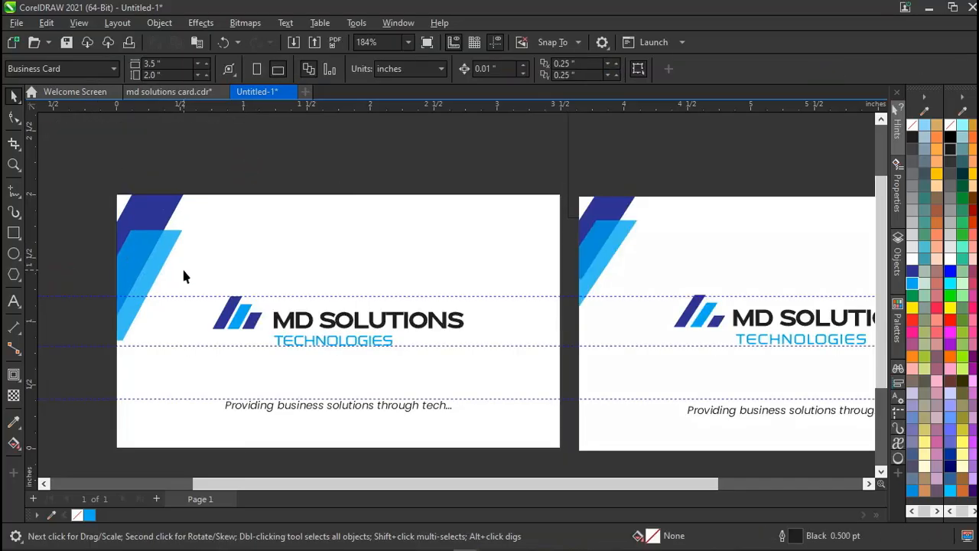
pyautogui.doubleClick(137, 225)
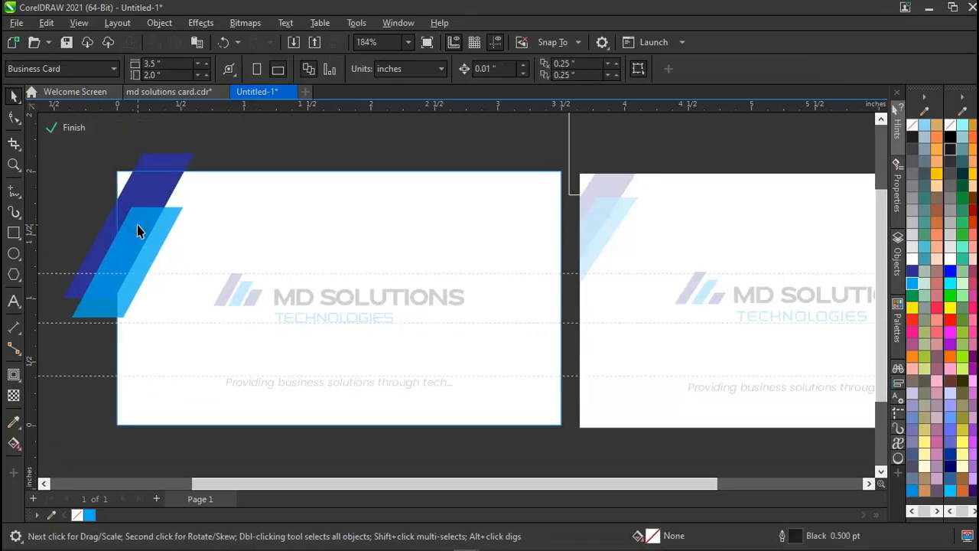
pyautogui.click(137, 225)
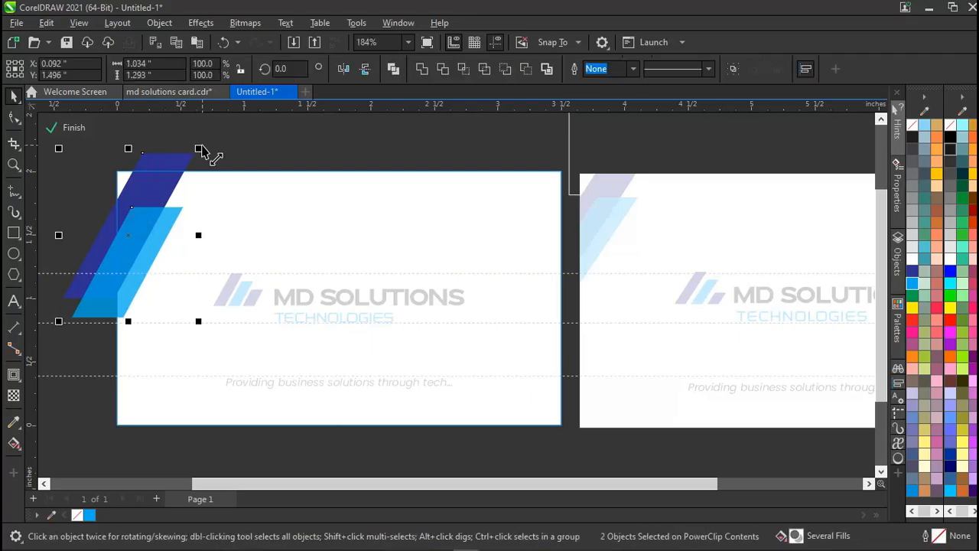
pyautogui.moveTo(202, 151); pyautogui.dragTo(190, 160)
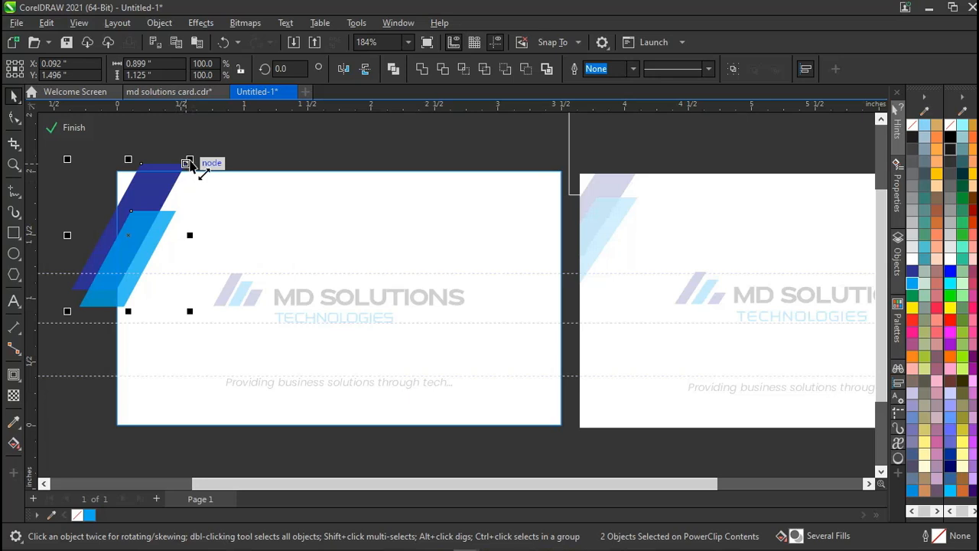
pyautogui.moveTo(189, 162); pyautogui.dragTo(191, 166)
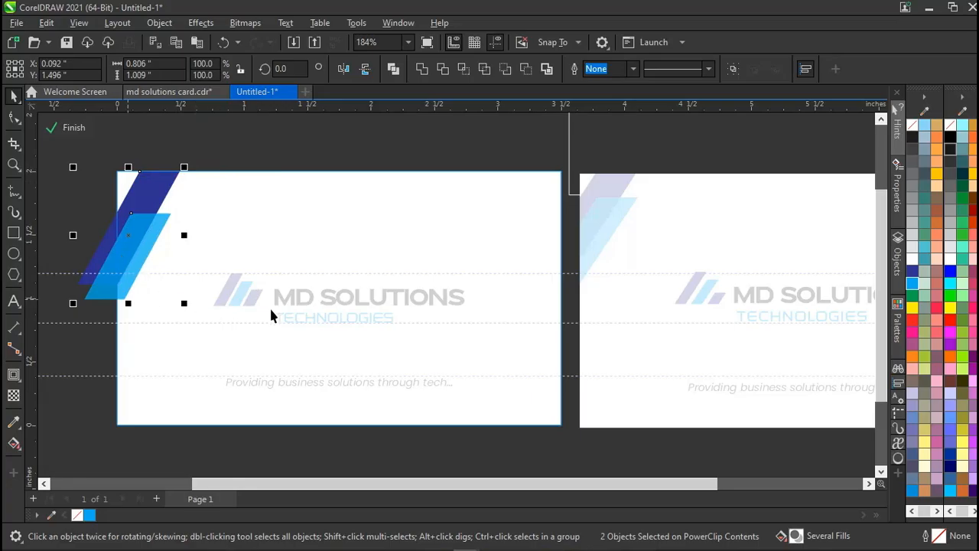
pyautogui.keyDown('ctrl'); pyautogui.click(289, 161); pyautogui.keyUp('ctrl')
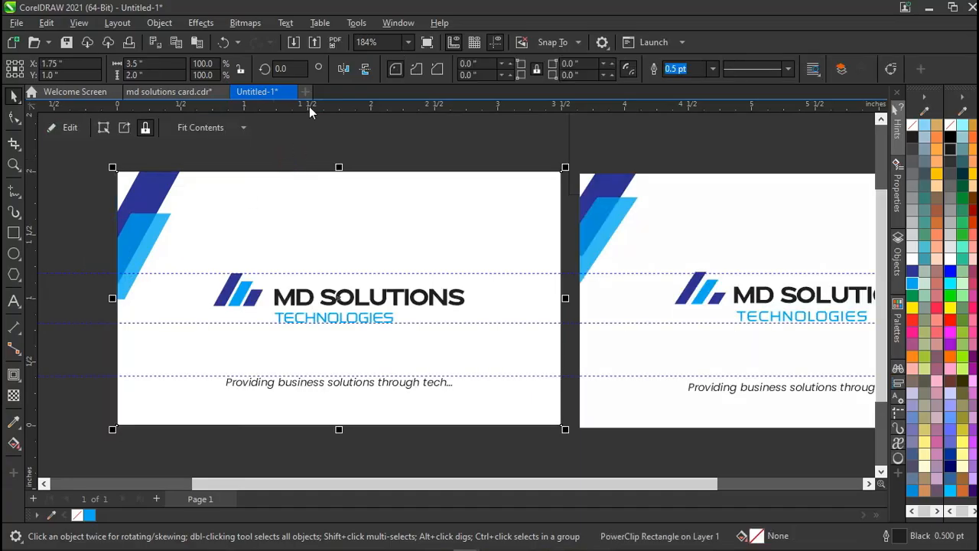
# Add a horizontal guideline and enlarge the clipped corner stripes to about 110%.
pyautogui.moveTo(309, 107); pyautogui.dragTo(302, 306)
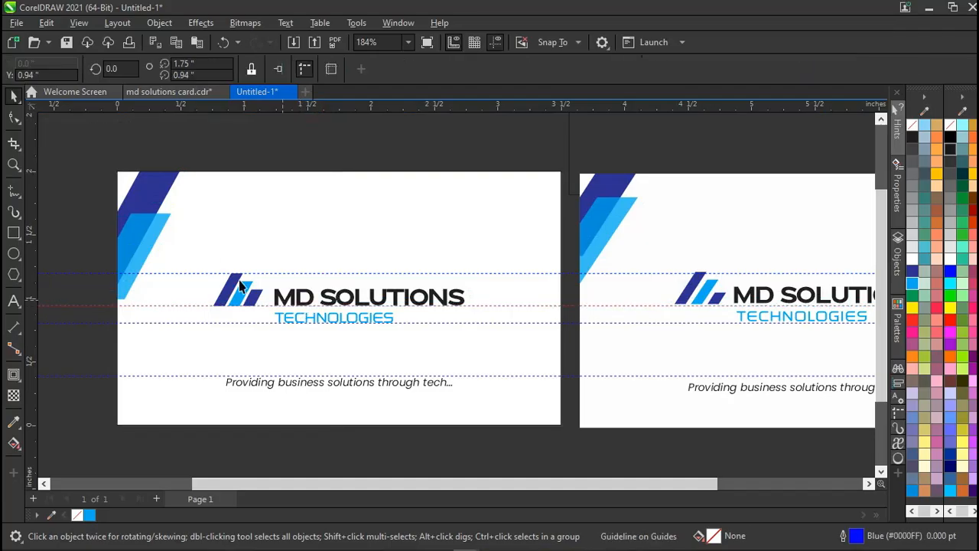
pyautogui.click(155, 224)
pyautogui.doubleClick(155, 224)
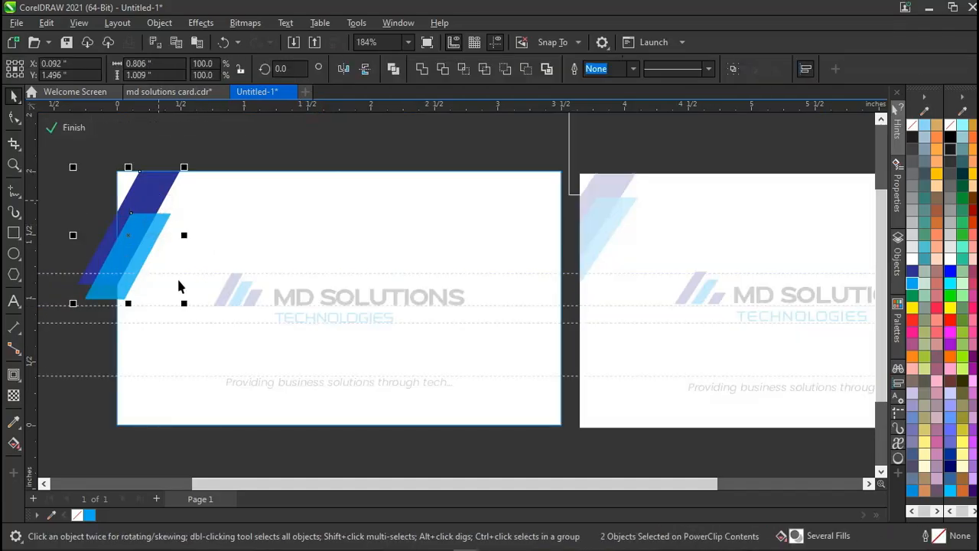
pyautogui.moveTo(183, 303); pyautogui.dragTo(188, 315)
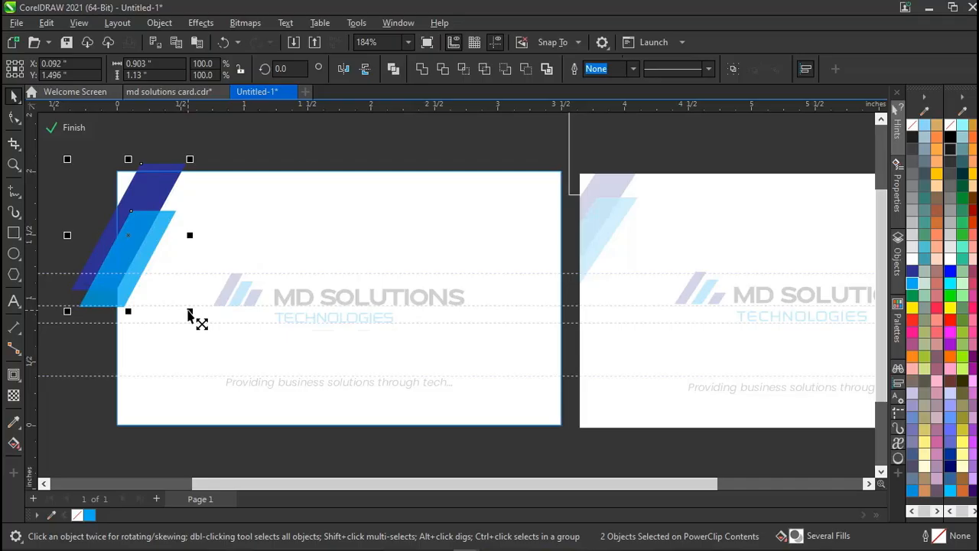
pyautogui.keyDown('ctrl'); pyautogui.click(325, 122); pyautogui.keyUp('ctrl')
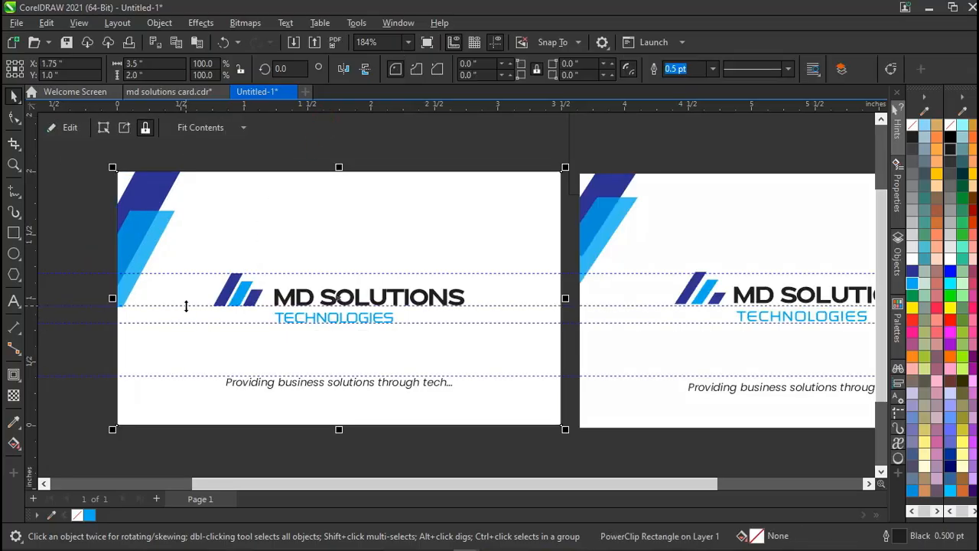
# Delete the guidelines through, above and below the logo, keeping the tagline guide.
pyautogui.click(186, 306)
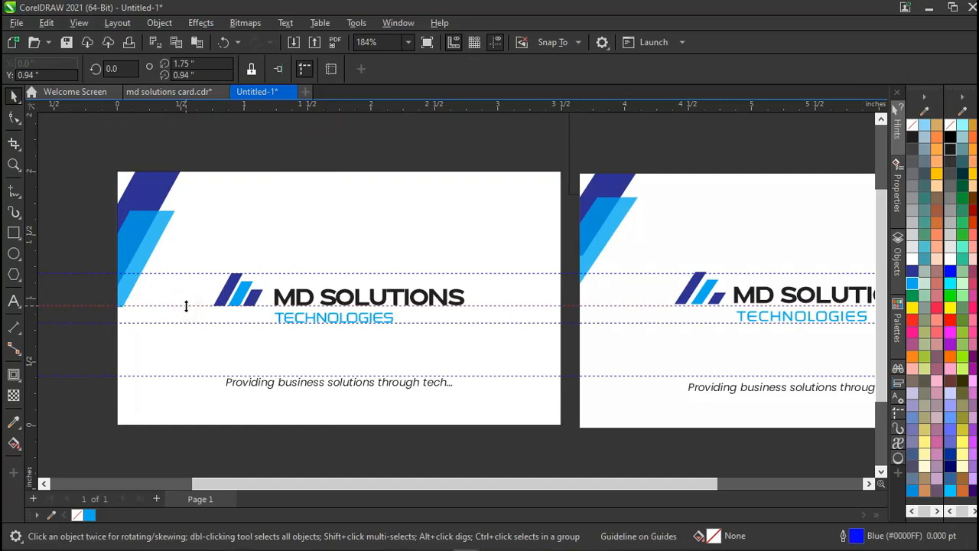
pyautogui.click(185, 306)
pyautogui.press('Delete')
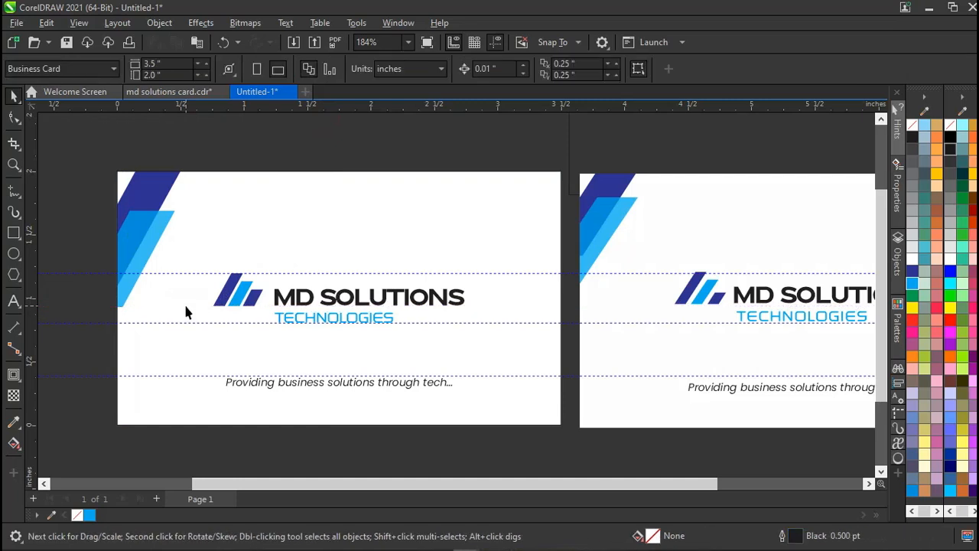
pyautogui.click(172, 274)
pyautogui.press('Delete')
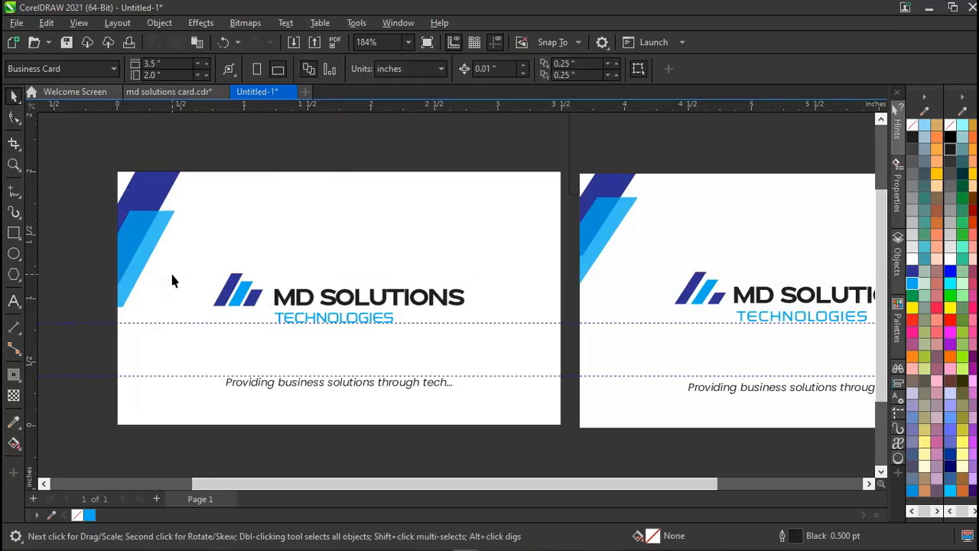
pyautogui.click(170, 322)
pyautogui.press('Delete')
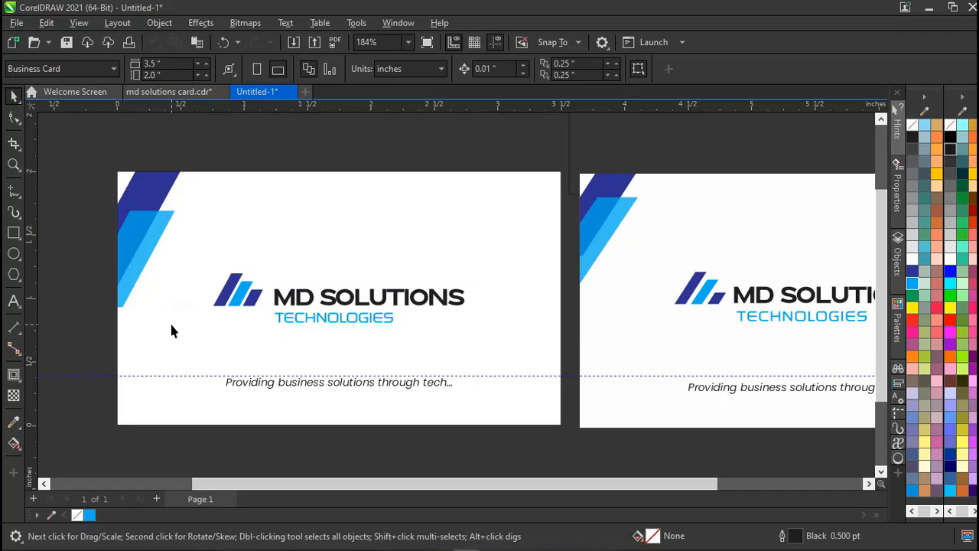
pyautogui.click(142, 233)
pyautogui.hscroll(3, 510, 278)
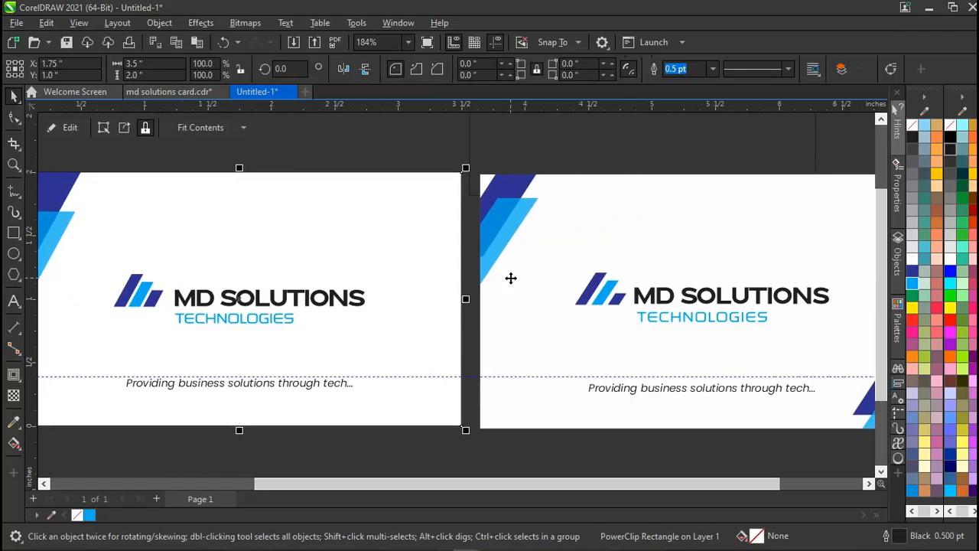
pyautogui.hscroll(3, 527, 282)
pyautogui.hscroll(-3, 323, 340)
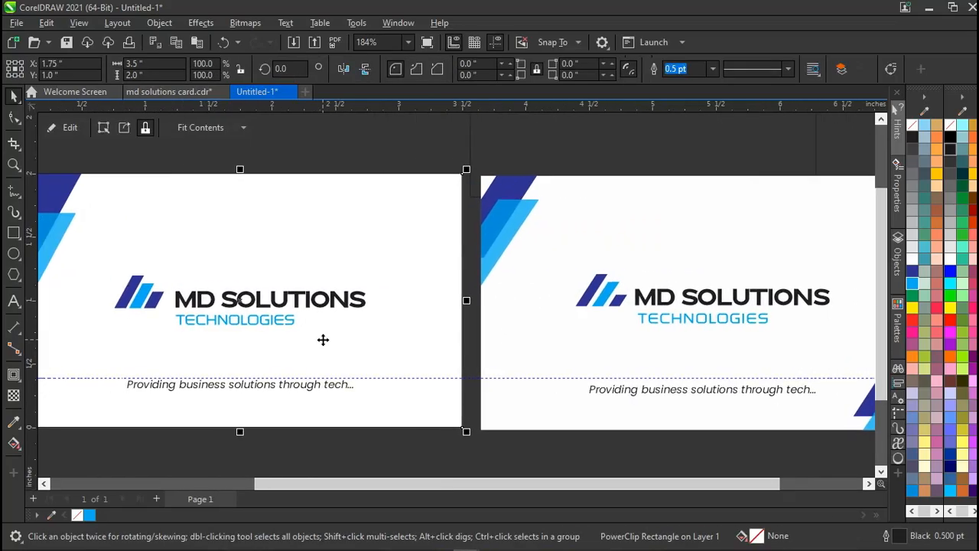
pyautogui.hscroll(-2, 145, 305)
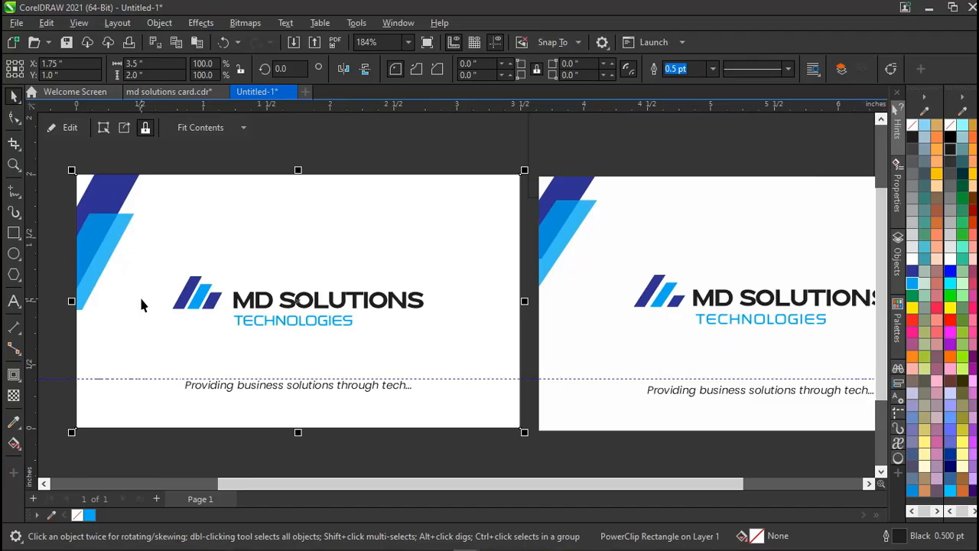
# Inside the card's PowerClip, select both blue stripes and group them.
pyautogui.doubleClick(141, 304)
pyautogui.click(72, 232)
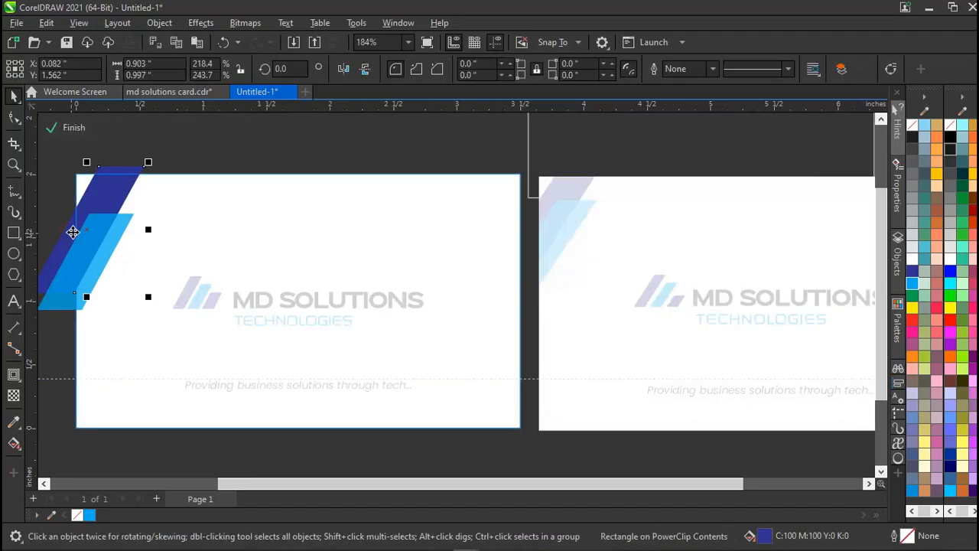
pyautogui.click(112, 226)
pyautogui.click(105, 242)
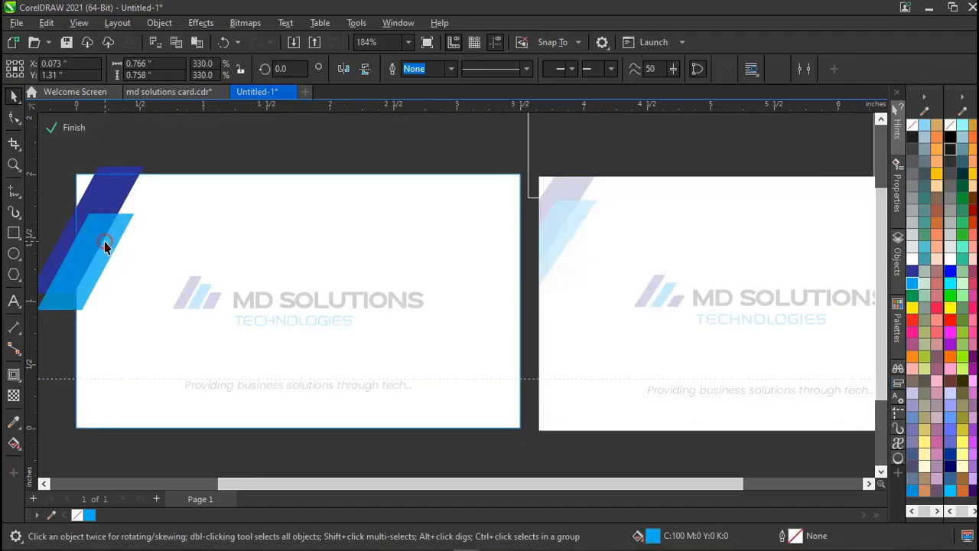
pyautogui.keyDown('shift'); pyautogui.click(104, 184); pyautogui.keyUp('shift')
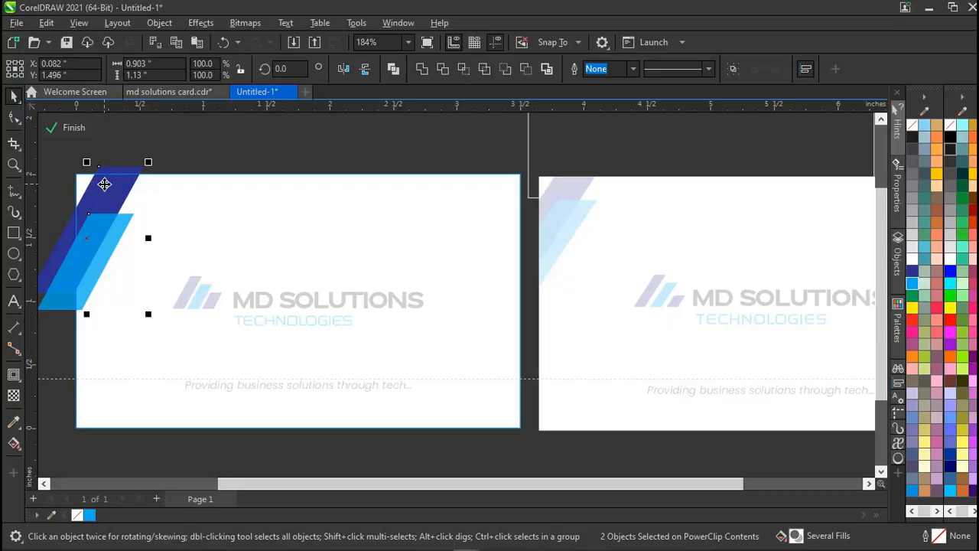
pyautogui.hotkey('ctrl', 'g')
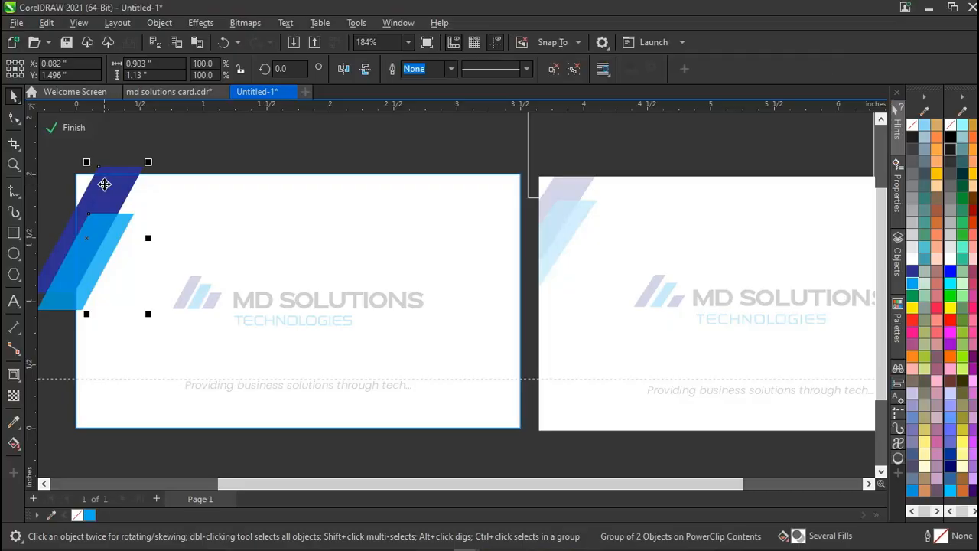
# Paste a copy of the stripes and position it at the card's bottom-right corner.
pyautogui.hotkey('ctrl', 'v')
pyautogui.moveTo(105, 184); pyautogui.dragTo(492, 319)
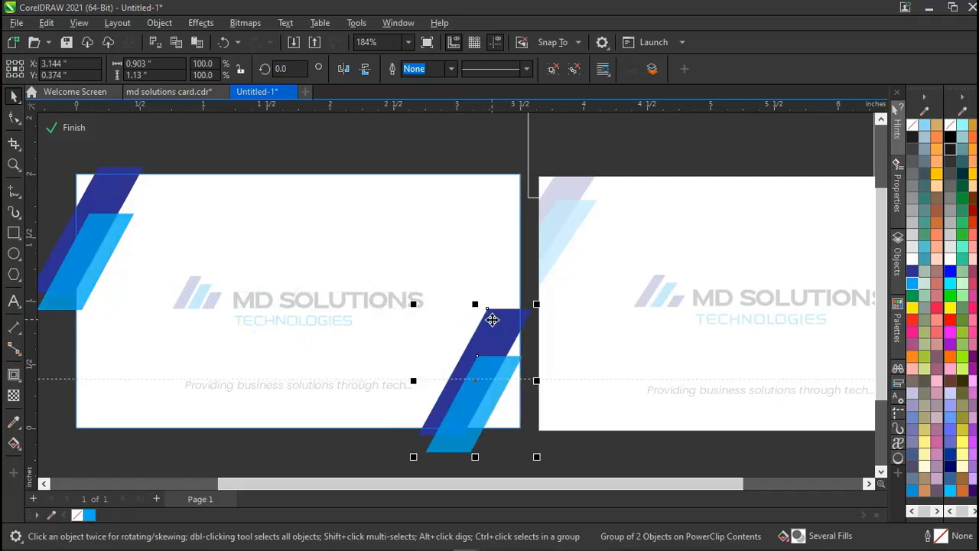
pyautogui.hscroll(4, 492, 319)
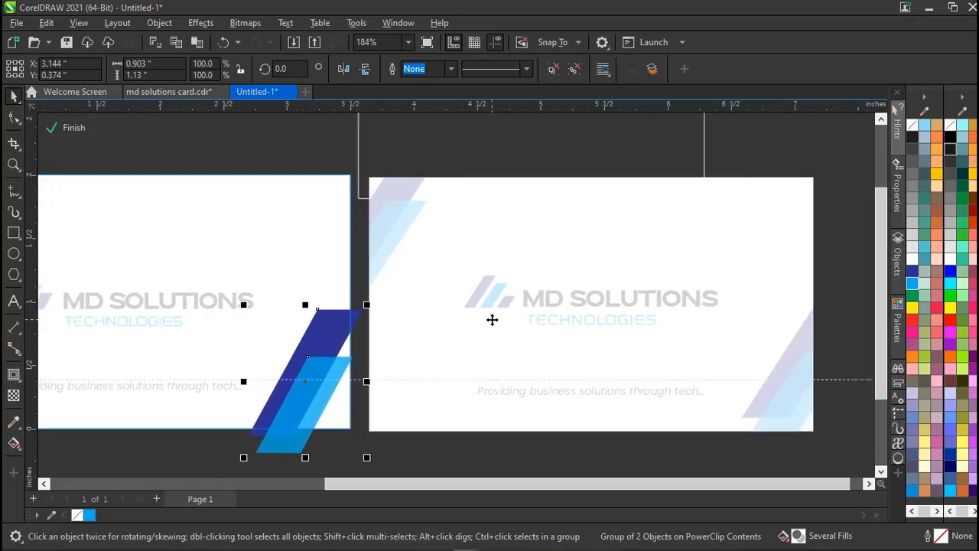
pyautogui.moveTo(299, 387); pyautogui.dragTo(323, 374)
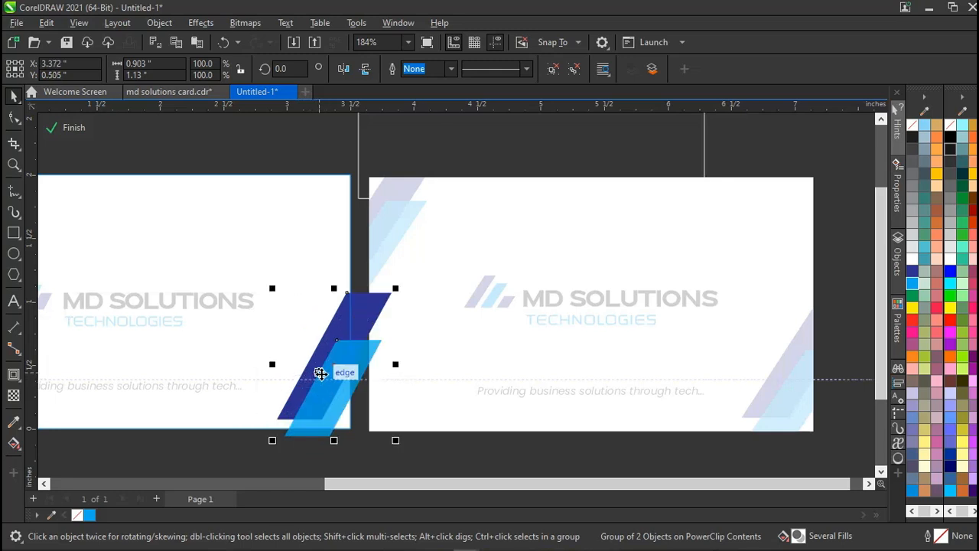
pyautogui.press('Left')
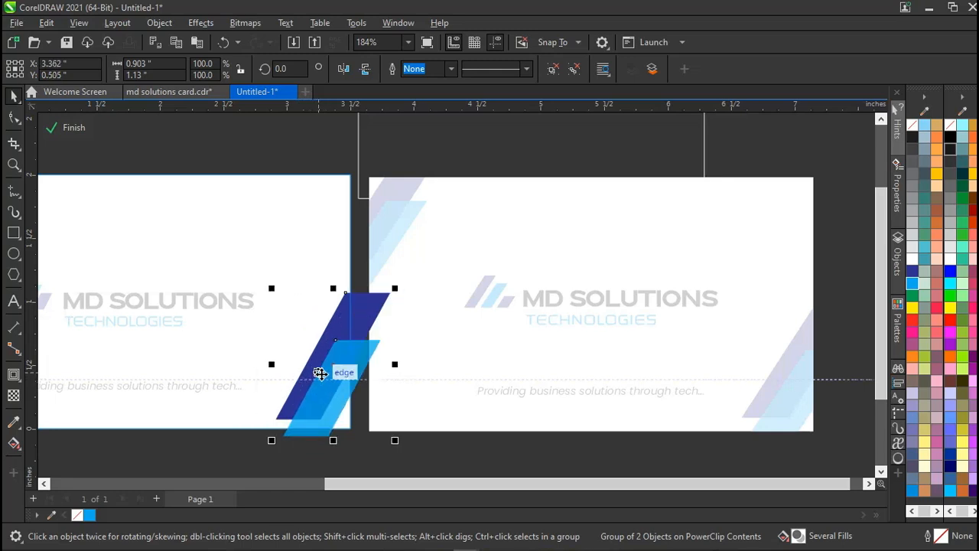
pyautogui.press('Up')
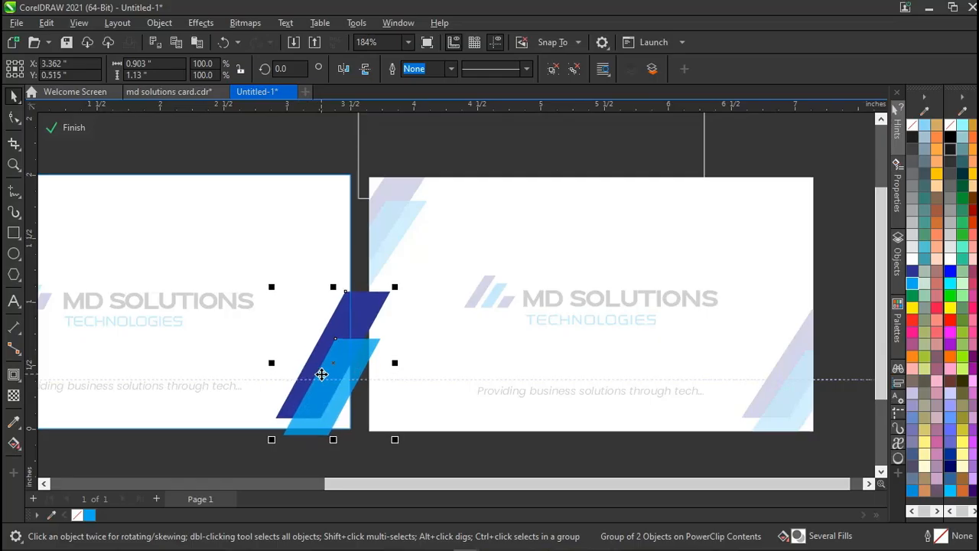
pyautogui.press('Down')
pyautogui.click(278, 146)
pyautogui.hscroll(-3, 278, 151)
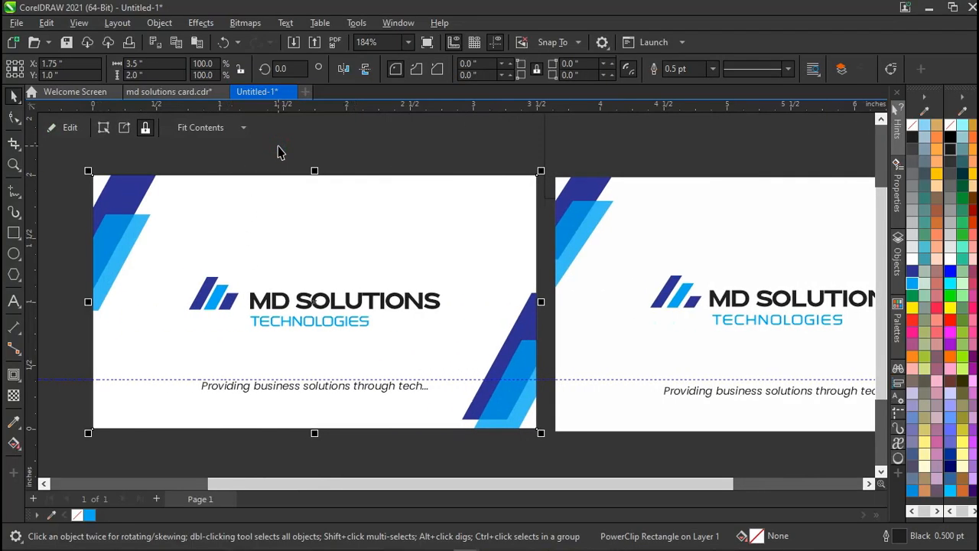
# Try selecting the bottom-right stripe group inside the left card's clipped contents.
pyautogui.click(278, 148)
pyautogui.scroll(-1, 277, 287)
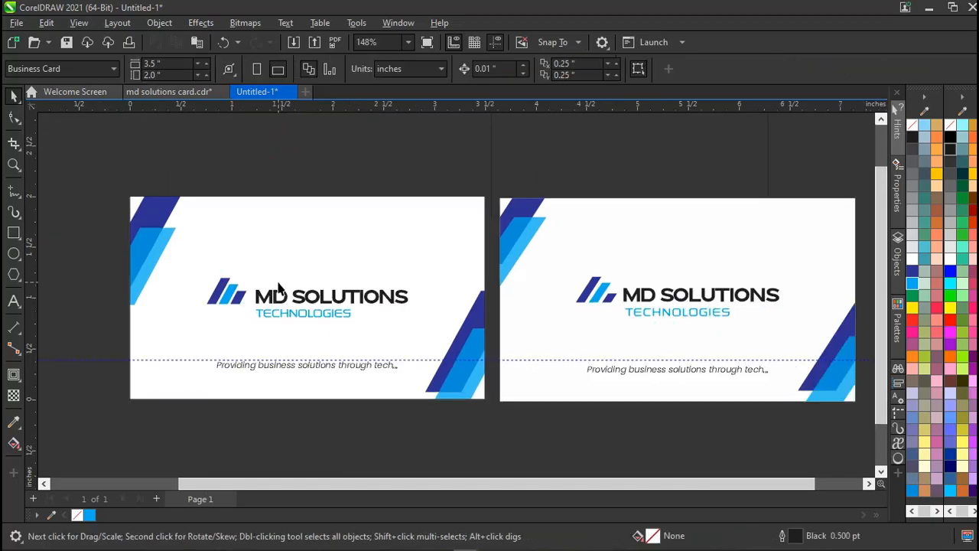
pyautogui.scroll(-1, 264, 360)
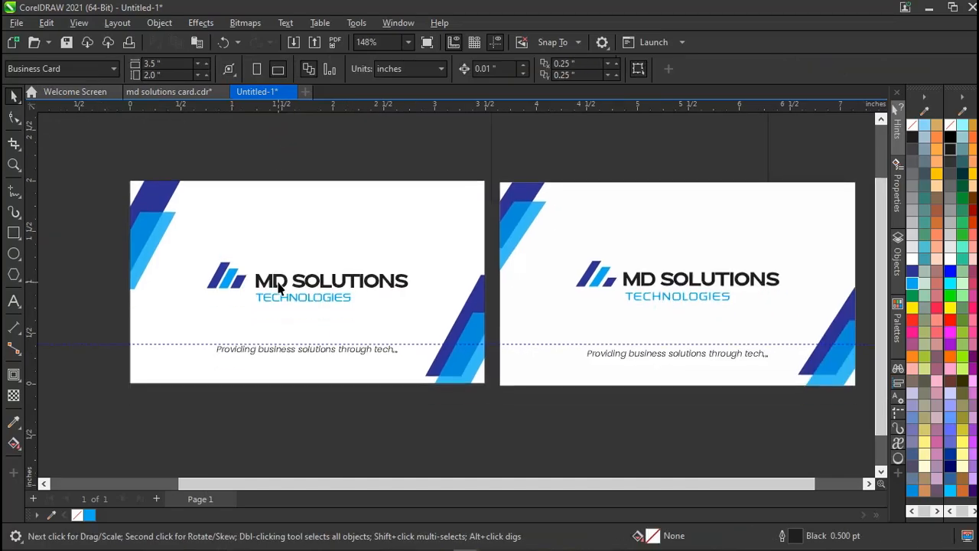
pyautogui.click(281, 352)
pyautogui.click(286, 397)
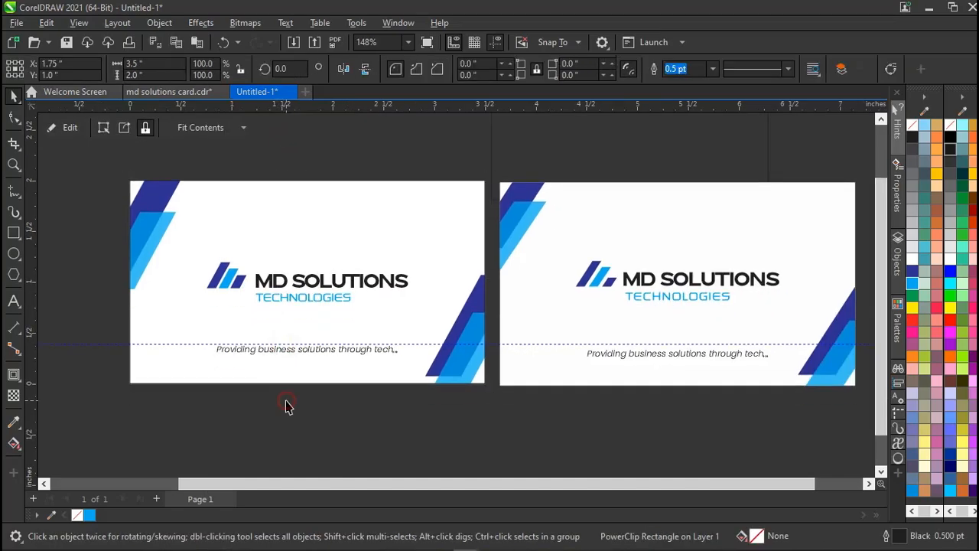
pyautogui.hscroll(2, 354, 295)
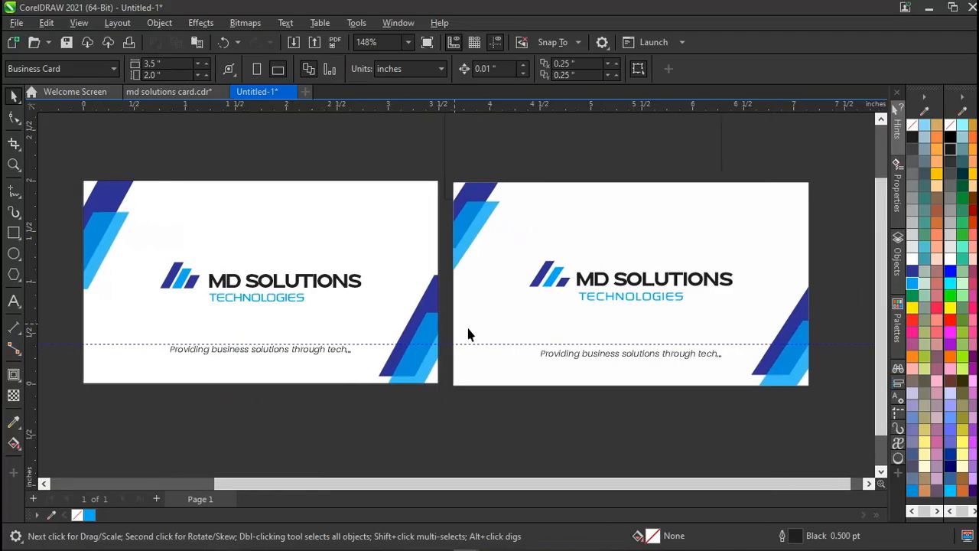
pyautogui.click(432, 306)
pyautogui.keyDown('ctrl'); pyautogui.click(431, 307); pyautogui.keyUp('ctrl')
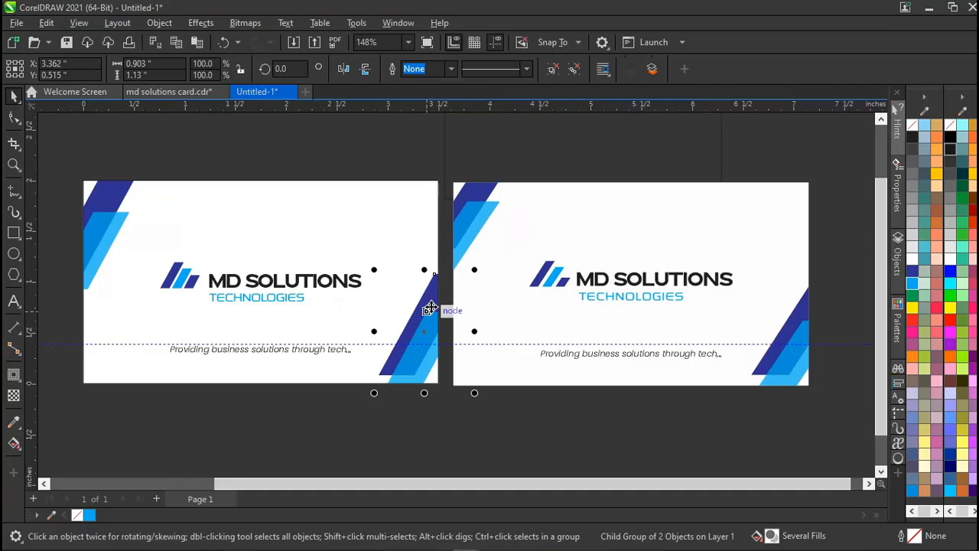
pyautogui.moveTo(343, 405); pyautogui.dragTo(461, 259)
pyautogui.click(384, 271)
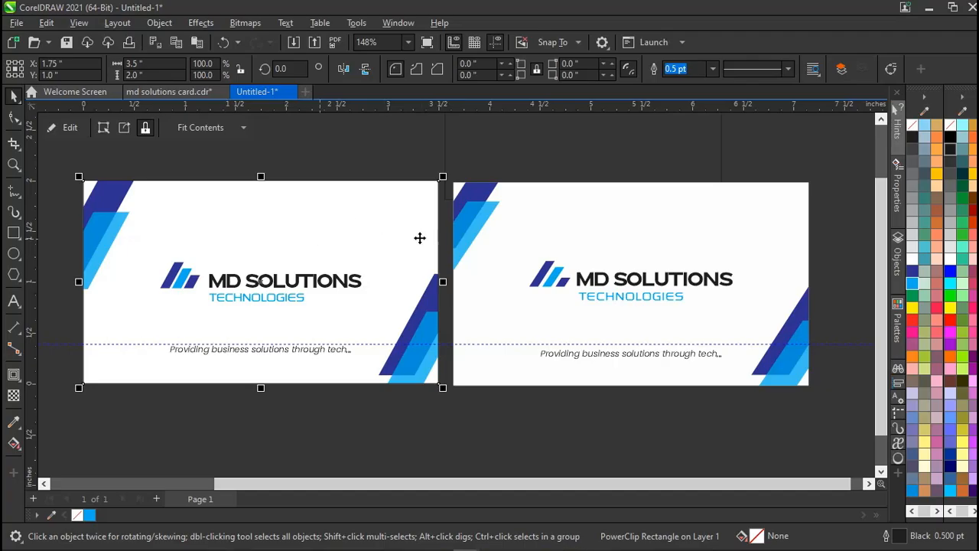
pyautogui.keyDown('ctrl'); pyautogui.click(433, 324); pyautogui.keyUp('ctrl')
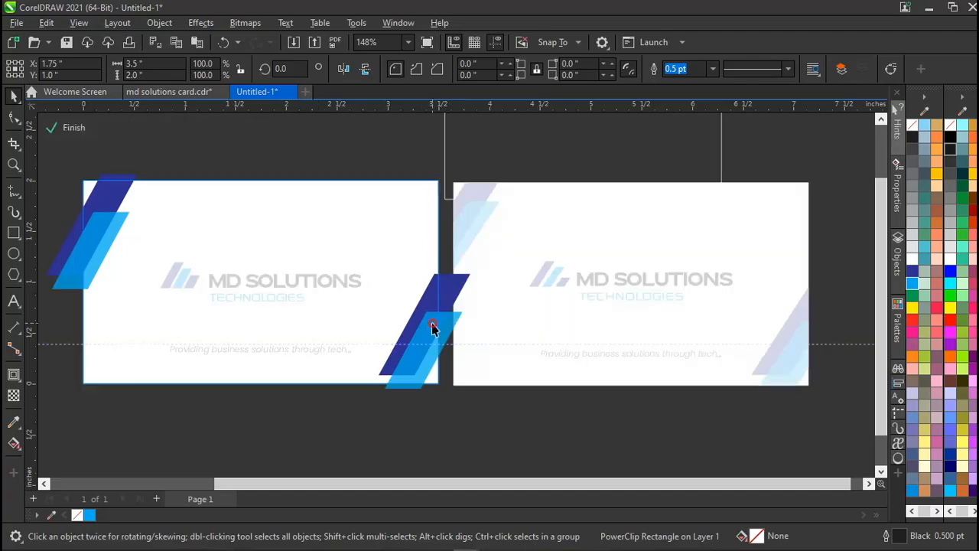
pyautogui.keyDown('ctrl'); pyautogui.click(358, 417); pyautogui.keyUp('ctrl')
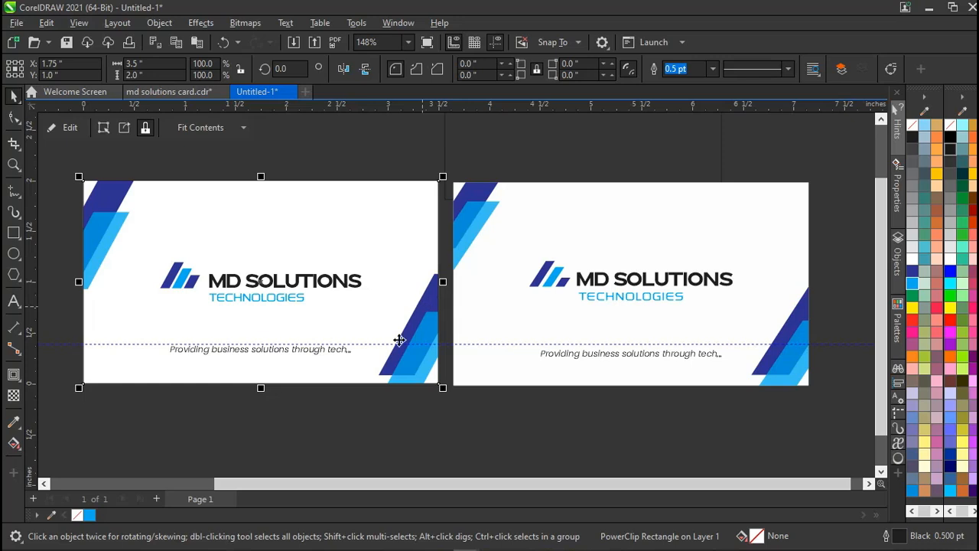
pyautogui.click(341, 436)
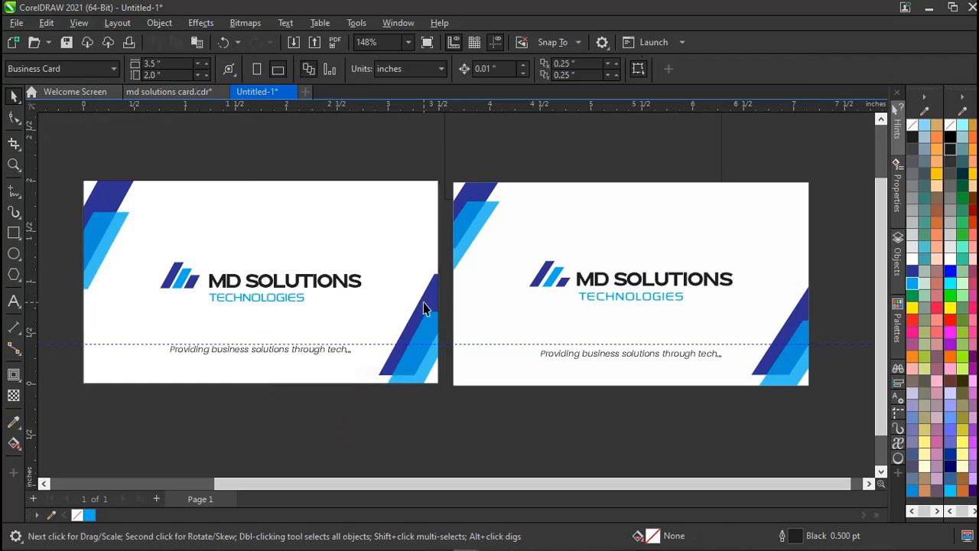
# Nudge the bottom-right stripe pair right and up until flush with the corner.
pyautogui.press('alt')
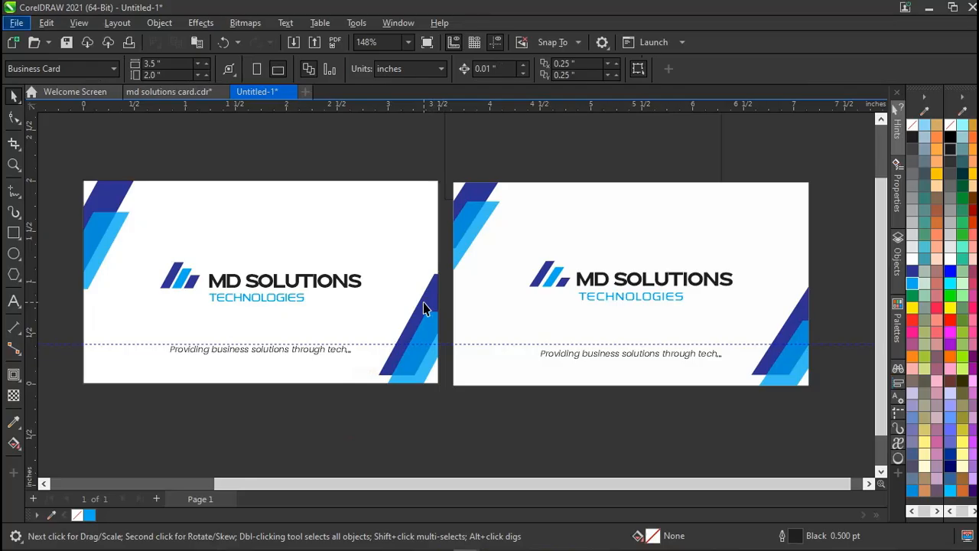
pyautogui.press('alt')
pyautogui.keyDown('ctrl'); pyautogui.click(433, 309); pyautogui.keyUp('ctrl')
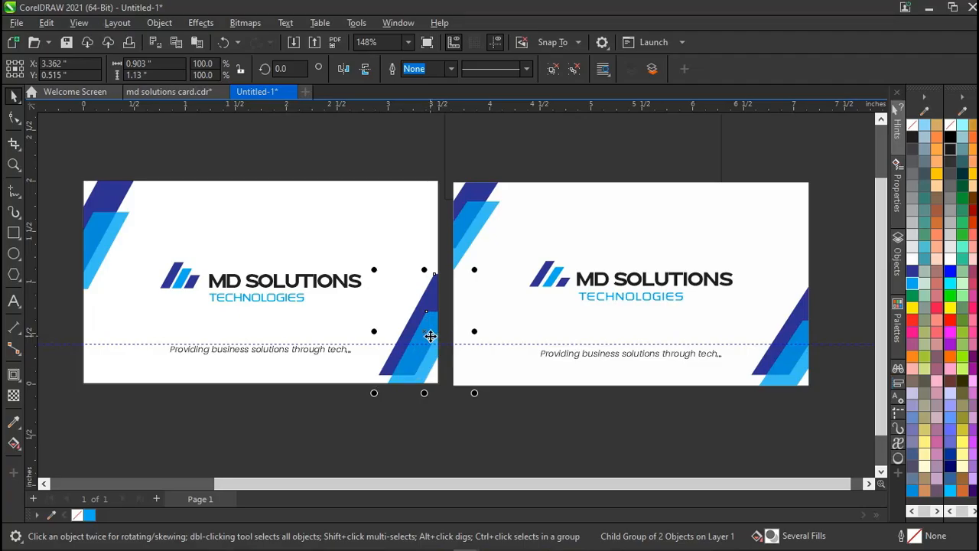
pyautogui.press('Right')
pyautogui.press('Right')
pyautogui.press('Up')
pyautogui.press('Right')
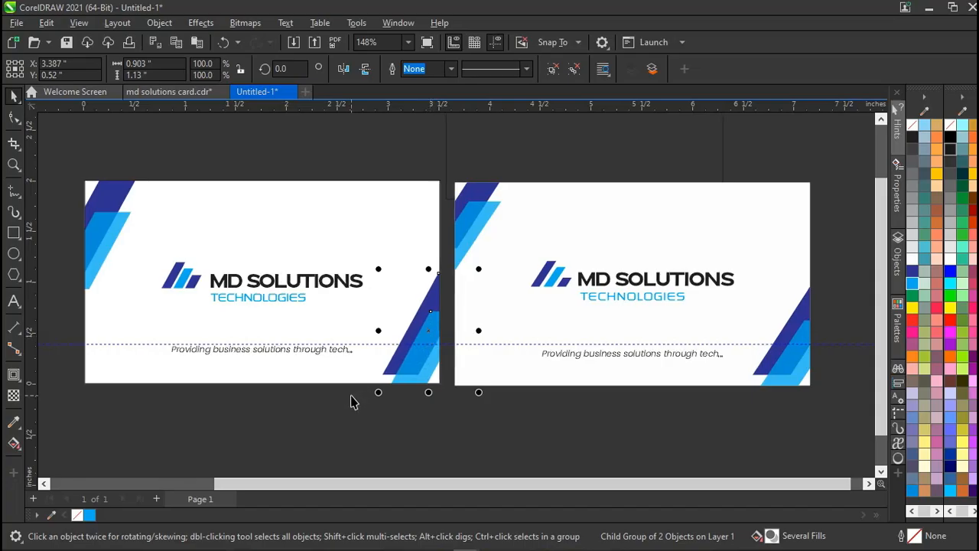
pyautogui.hscroll(-2, 351, 396)
pyautogui.click(352, 396)
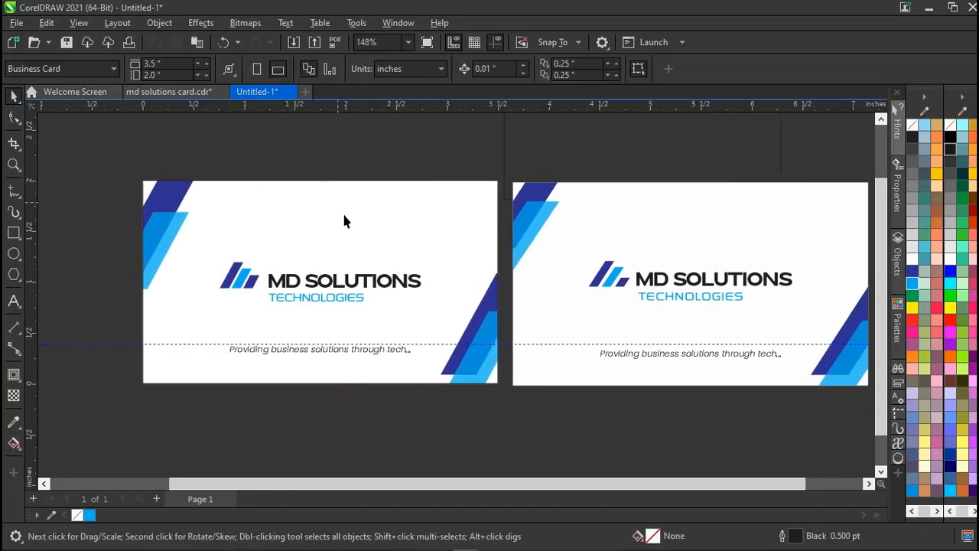
# Toggle the tagline's italic off and back on so it stays italic.
pyautogui.click(253, 351)
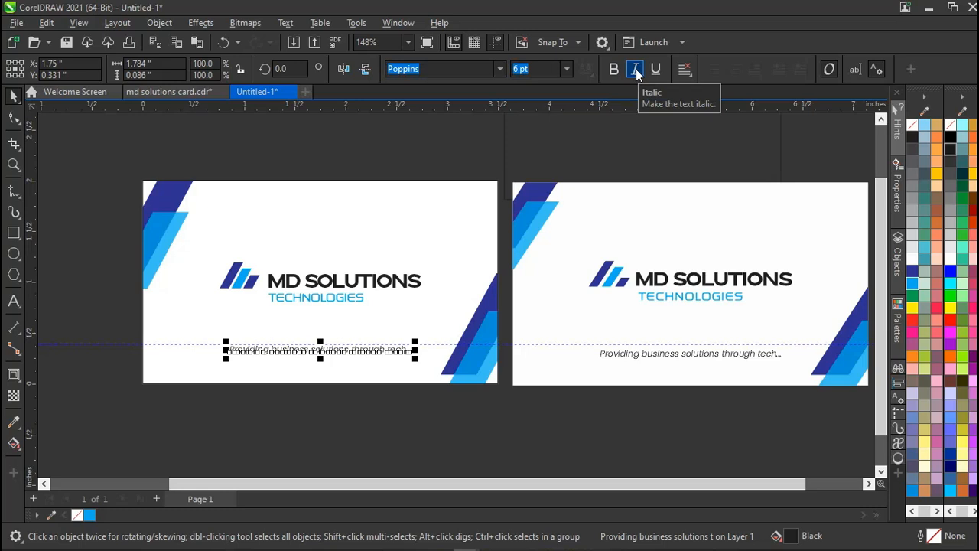
pyautogui.click(455, 153)
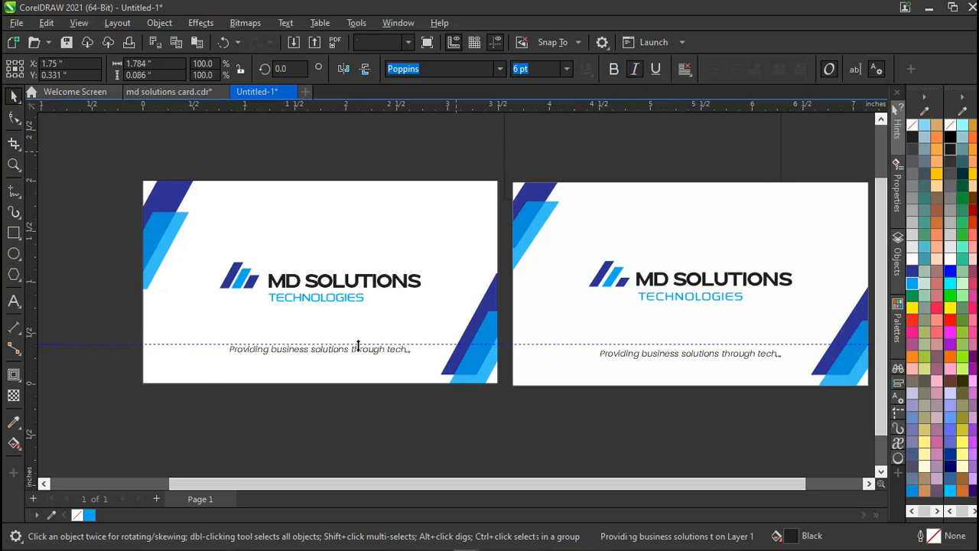
pyautogui.click(337, 358)
pyautogui.keyDown('ctrl'); pyautogui.click(324, 354); pyautogui.keyUp('ctrl')
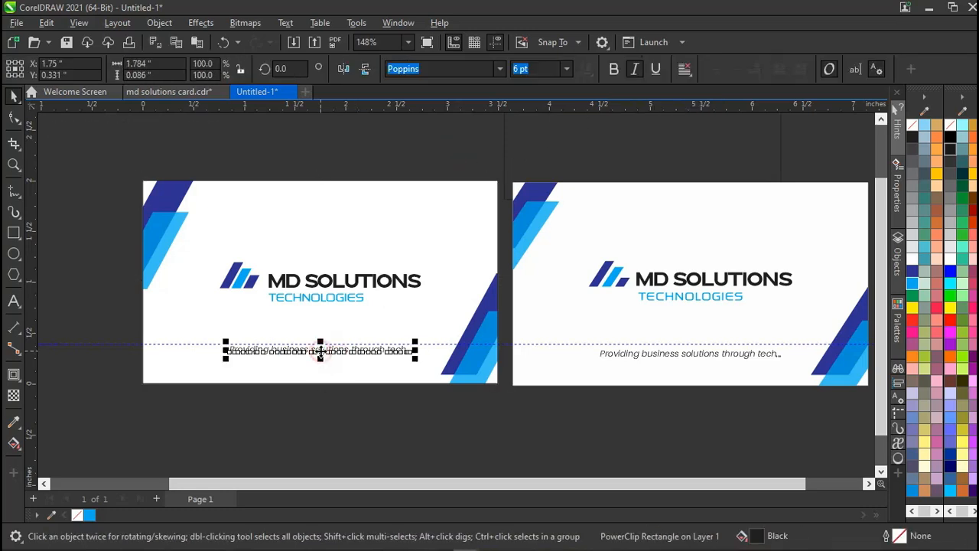
pyautogui.click(632, 73)
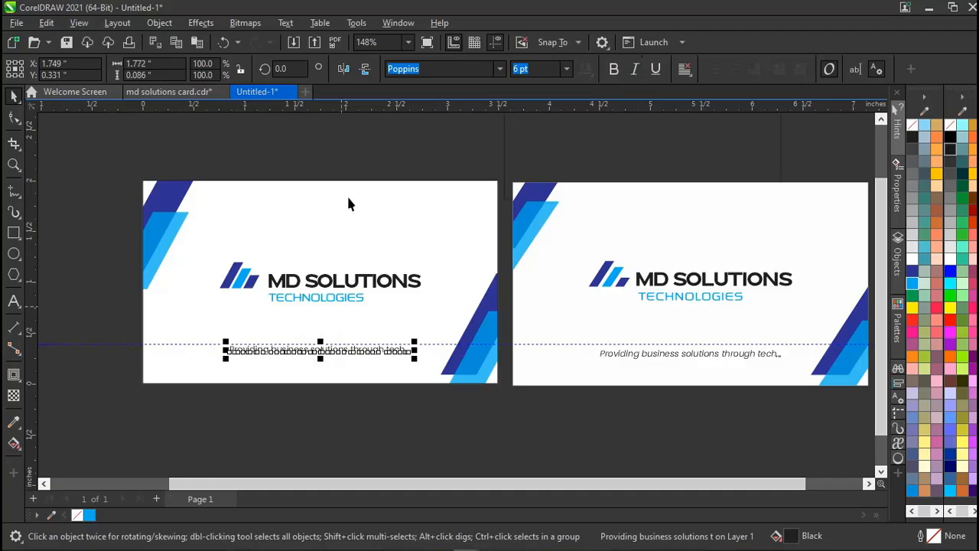
pyautogui.click(392, 156)
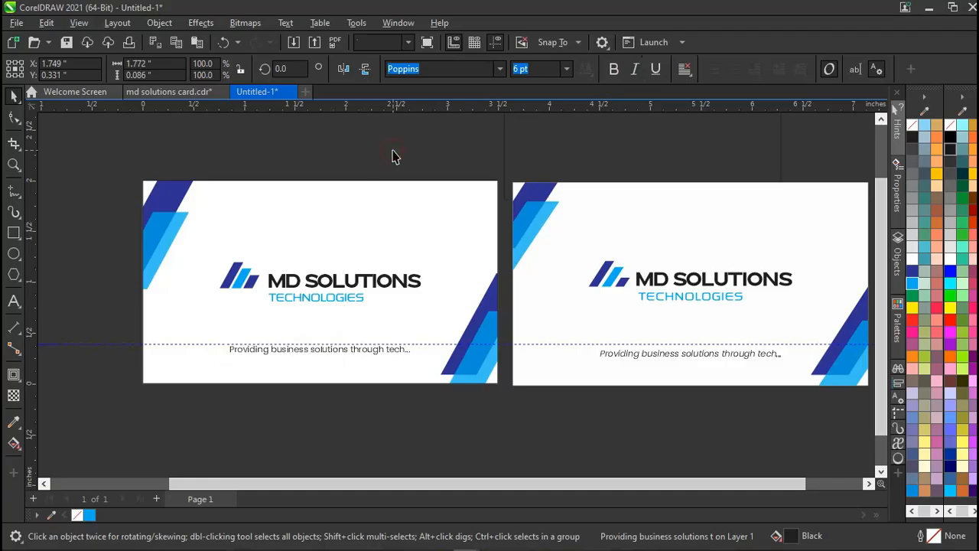
pyautogui.keyDown('ctrl'); pyautogui.click(249, 356); pyautogui.keyUp('ctrl')
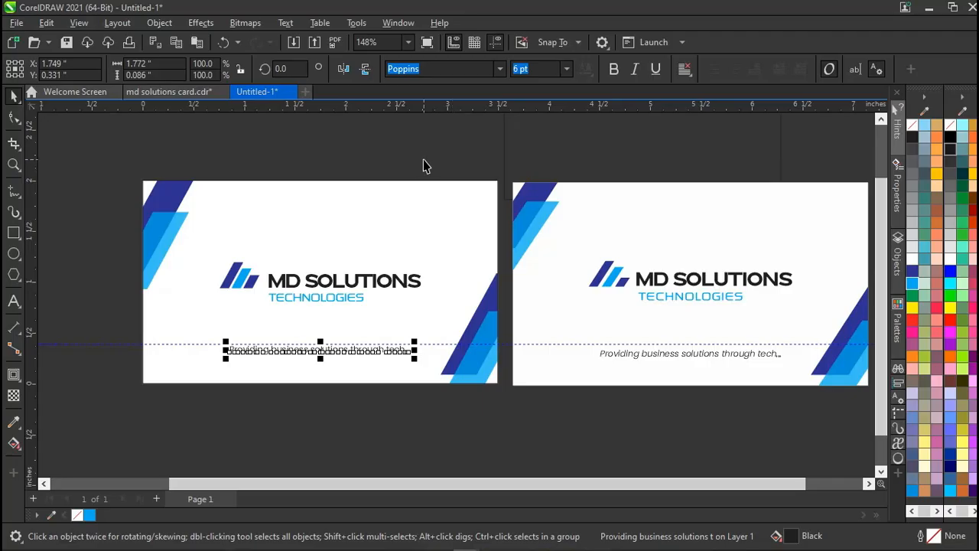
pyautogui.click(635, 71)
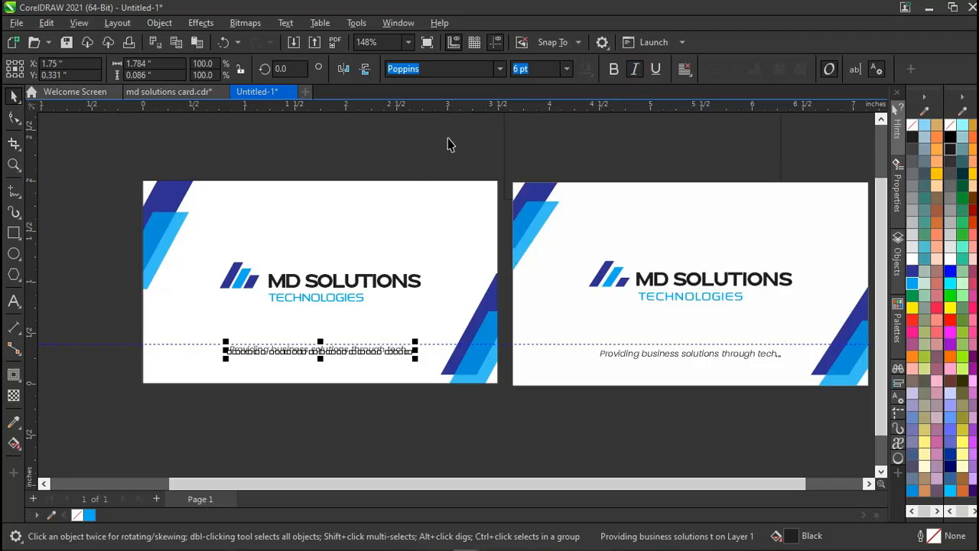
pyautogui.click(397, 159)
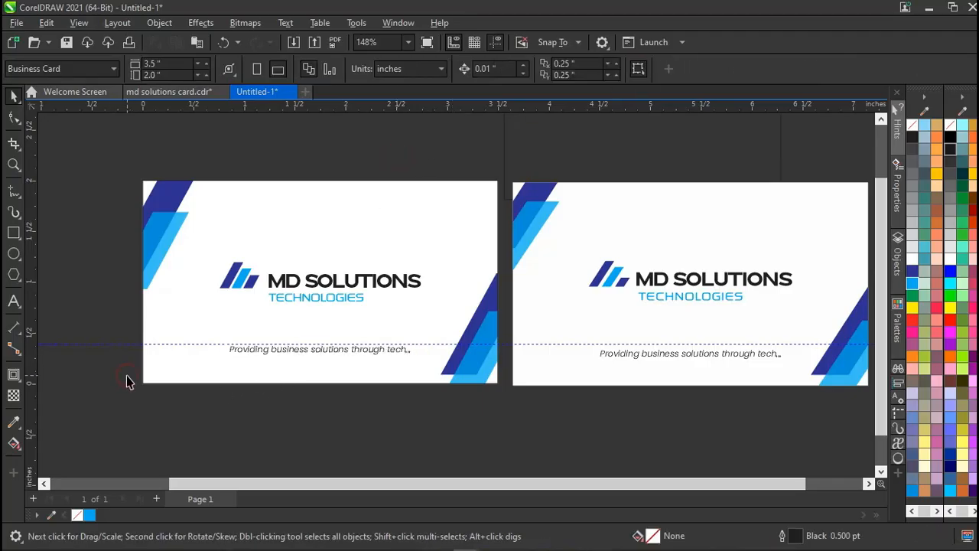
# Marquee-select everything on the right-hand reference card.
pyautogui.hscroll(3, 126, 375)
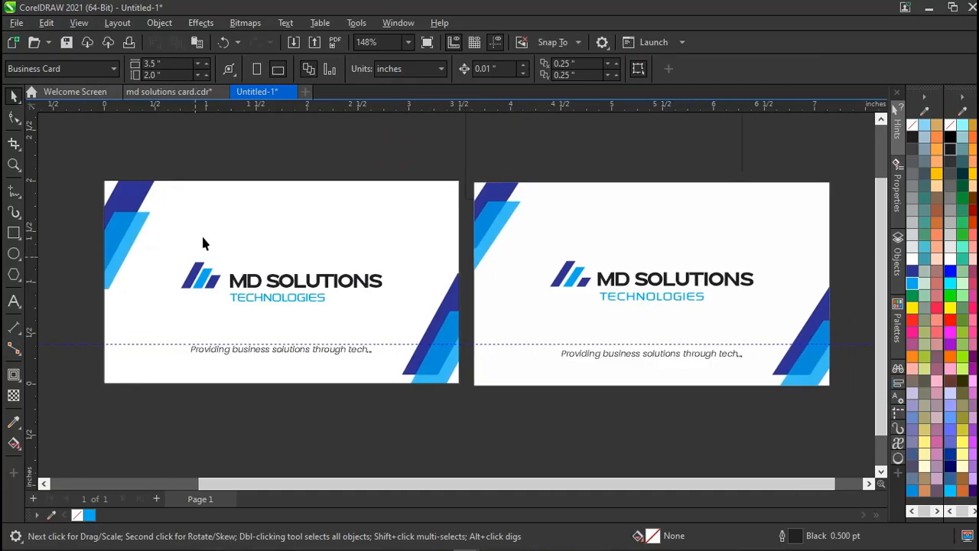
pyautogui.hscroll(3, 478, 269)
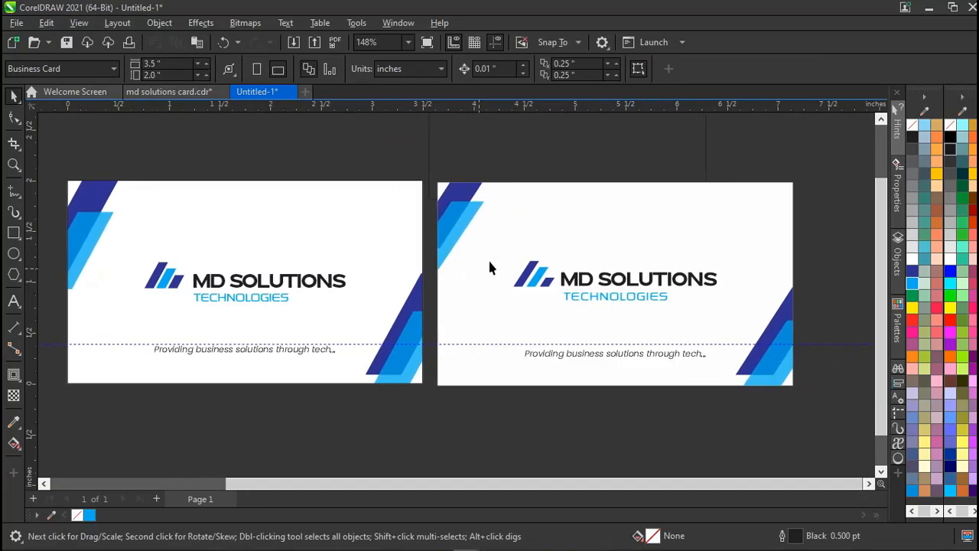
pyautogui.moveTo(813, 167); pyautogui.dragTo(428, 411)
pyautogui.press('Delete')
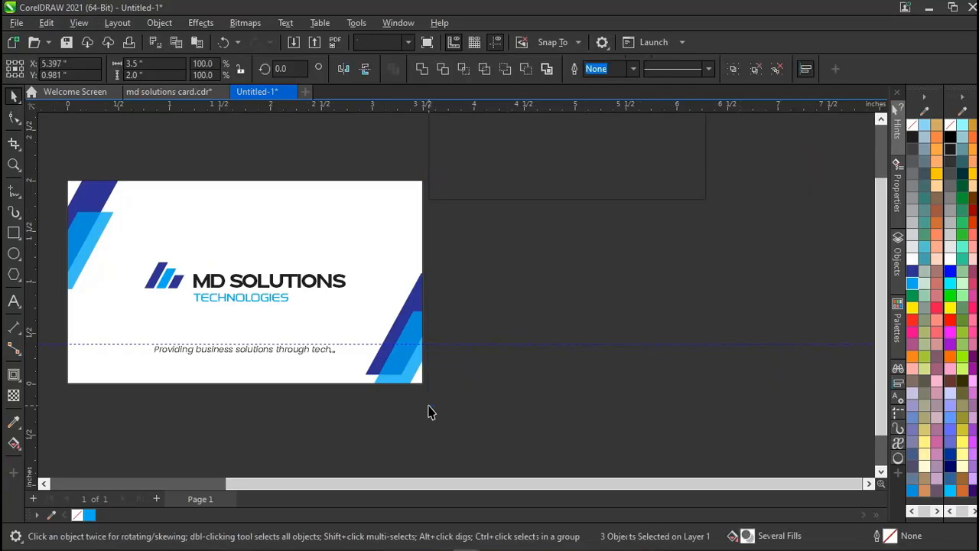
pyautogui.hscroll(-1, 429, 405)
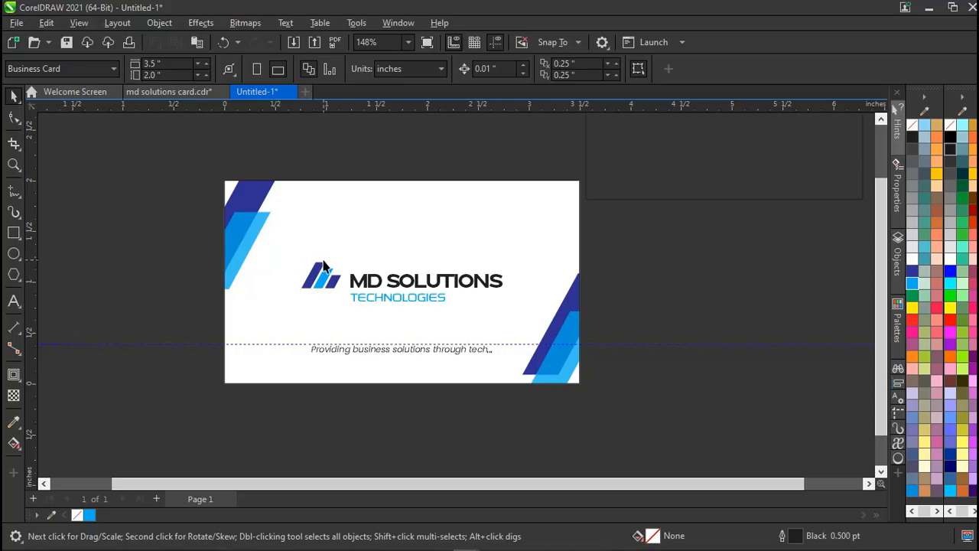
pyautogui.click(674, 160)
pyautogui.click(612, 184)
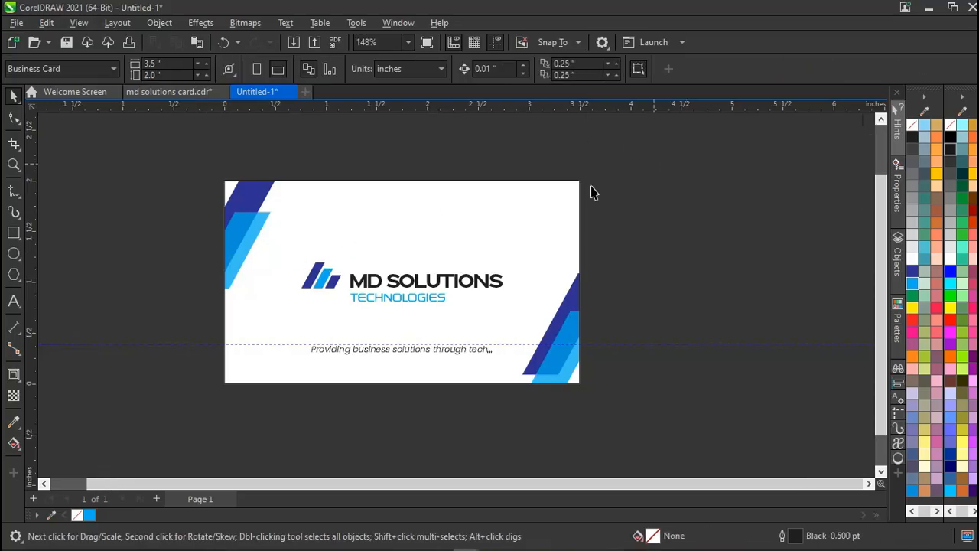
pyautogui.click(421, 226)
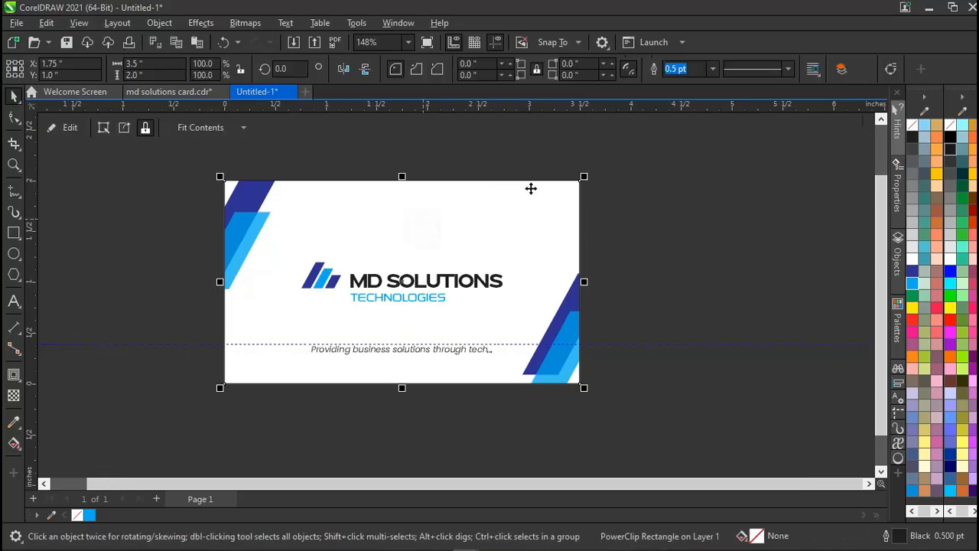
pyautogui.click(619, 177)
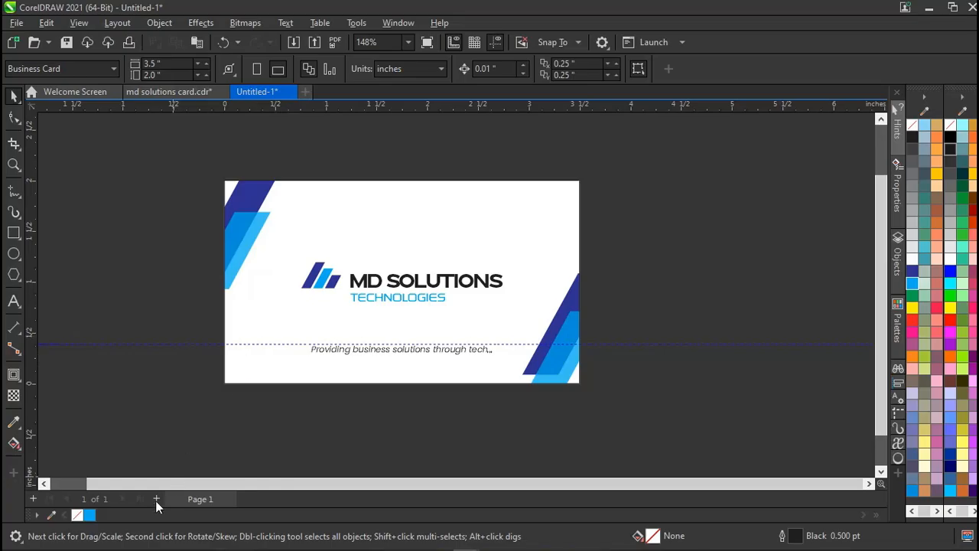
pyautogui.click(305, 207)
pyautogui.click(182, 267)
pyautogui.click(157, 499)
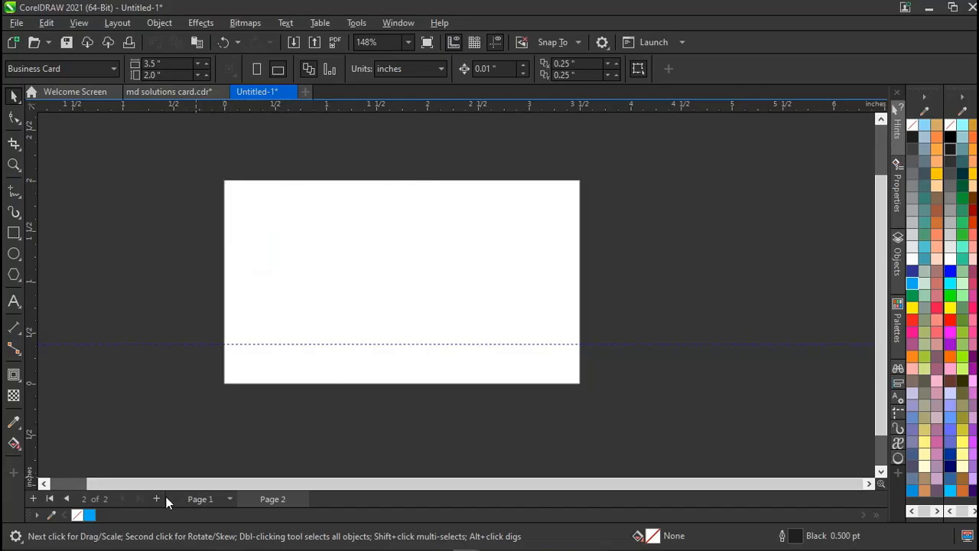
pyautogui.hotkey('ctrl', 'z')
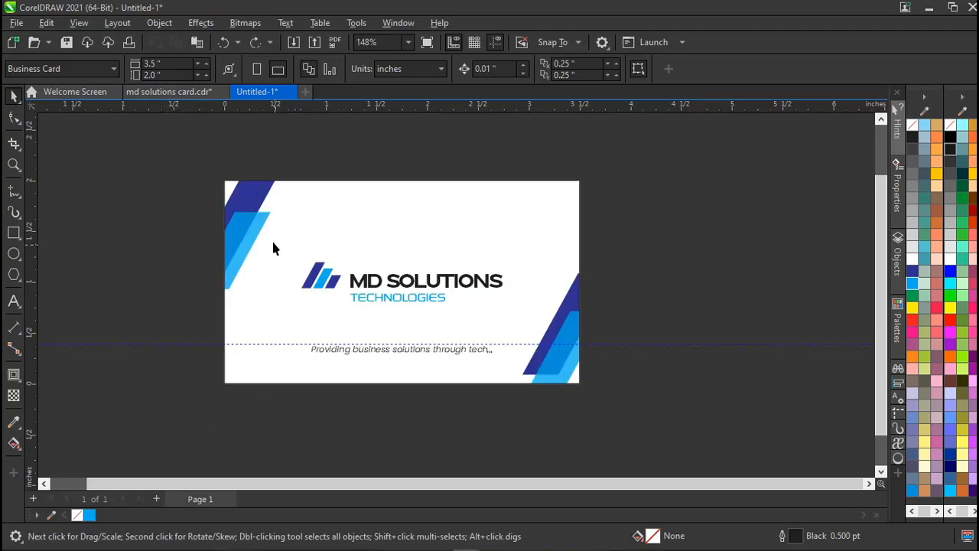
pyautogui.moveTo(208, 170); pyautogui.dragTo(601, 410)
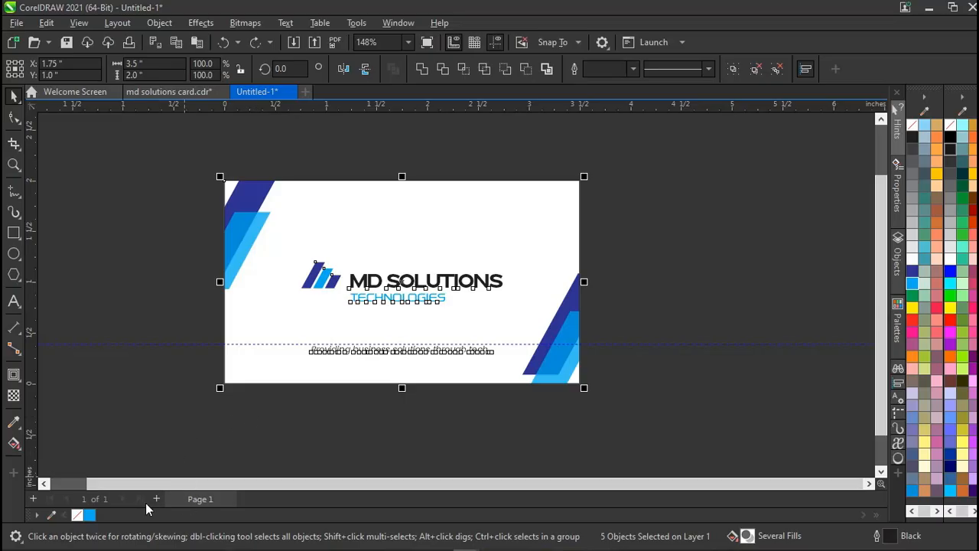
# Duplicate Page 1 with its layers and contents to create Page 2.
pyautogui.rightClick(192, 501)
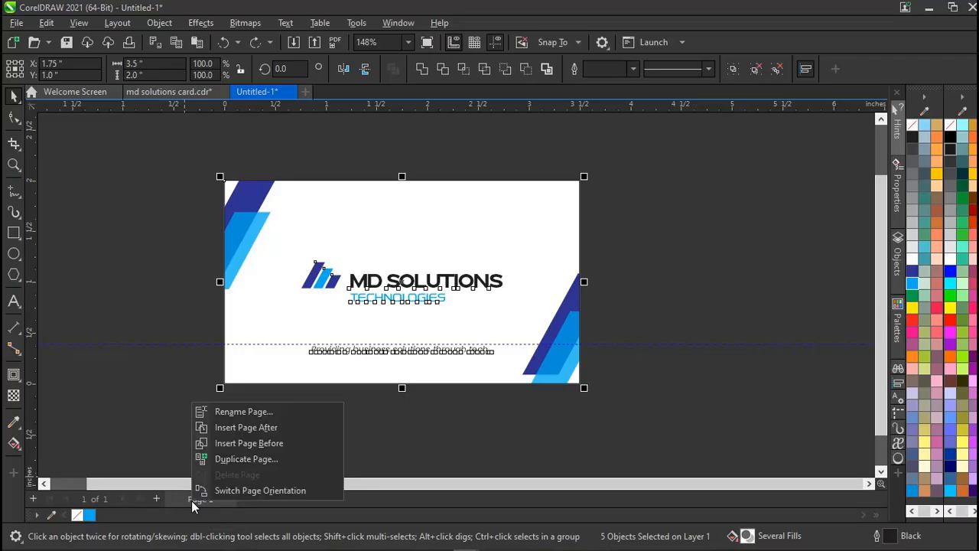
pyautogui.click(235, 460)
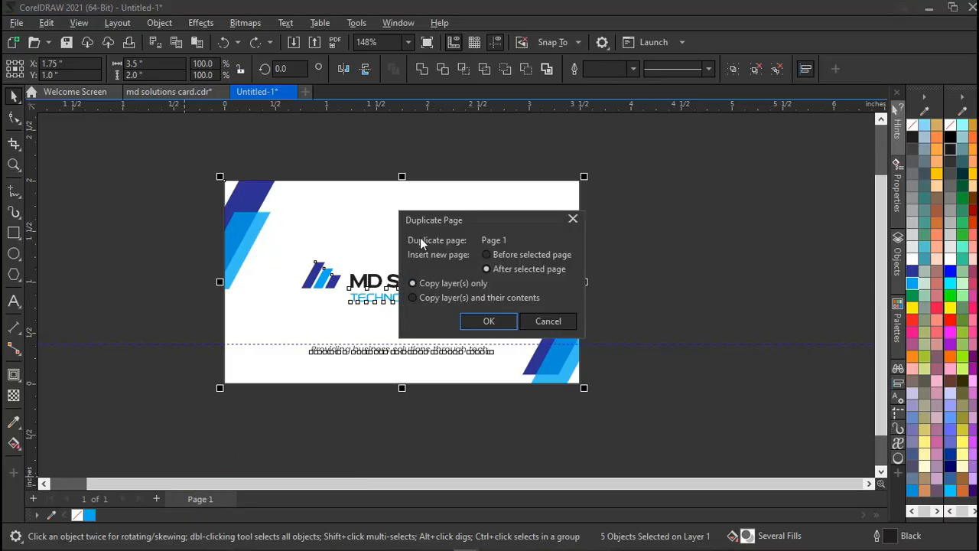
pyautogui.click(442, 298)
pyautogui.click(484, 323)
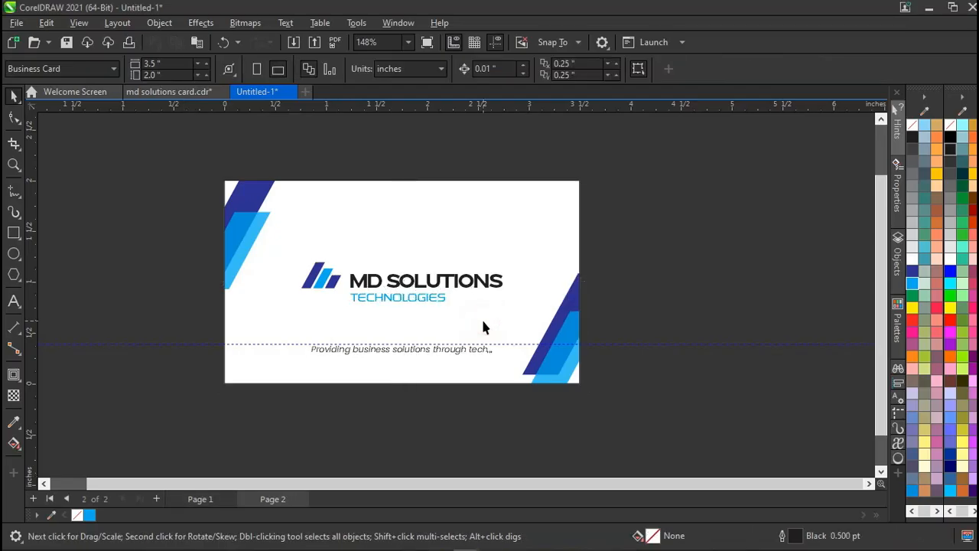
# Copy the QR-code back-card design from page 2 of md solutions card.cdr.
pyautogui.click(168, 92)
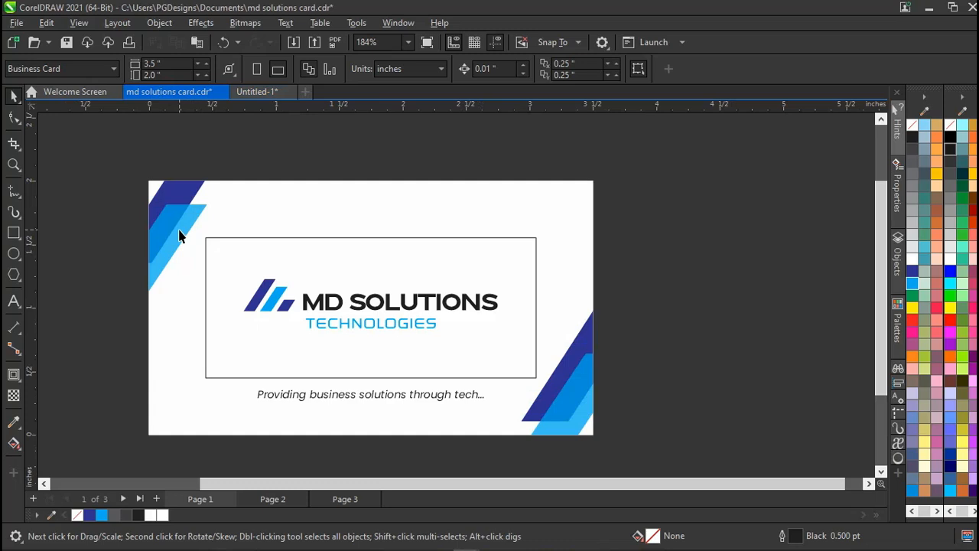
pyautogui.press('pagedown')
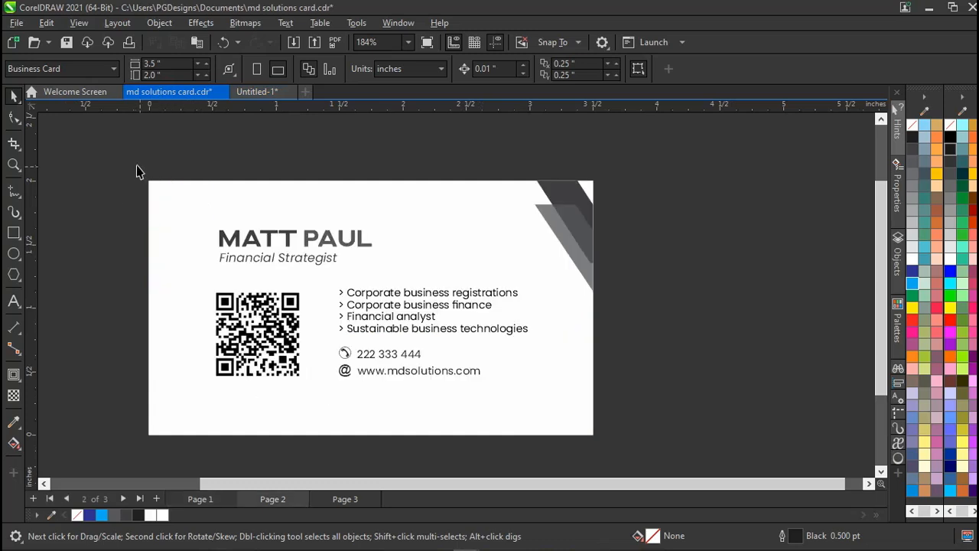
pyautogui.moveTo(132, 171); pyautogui.dragTo(602, 454)
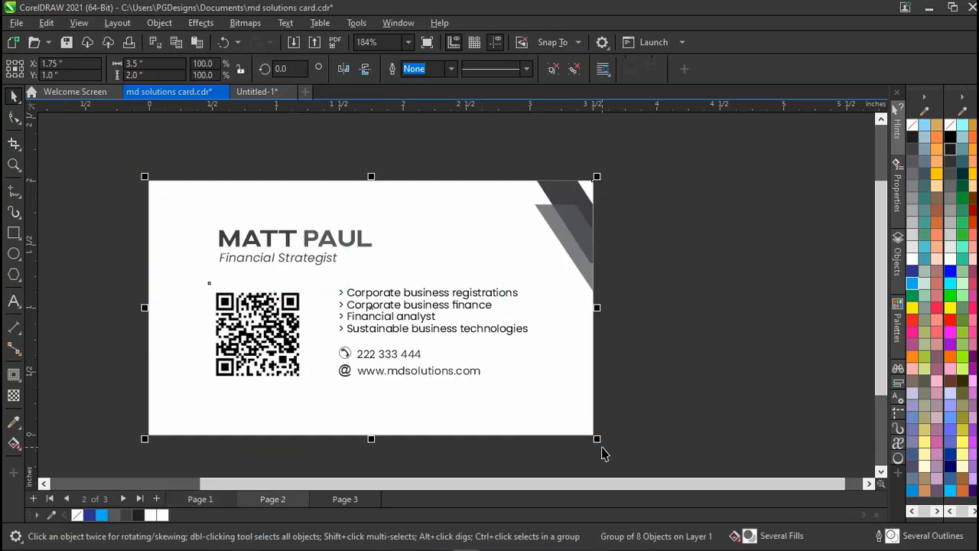
pyautogui.click(666, 321)
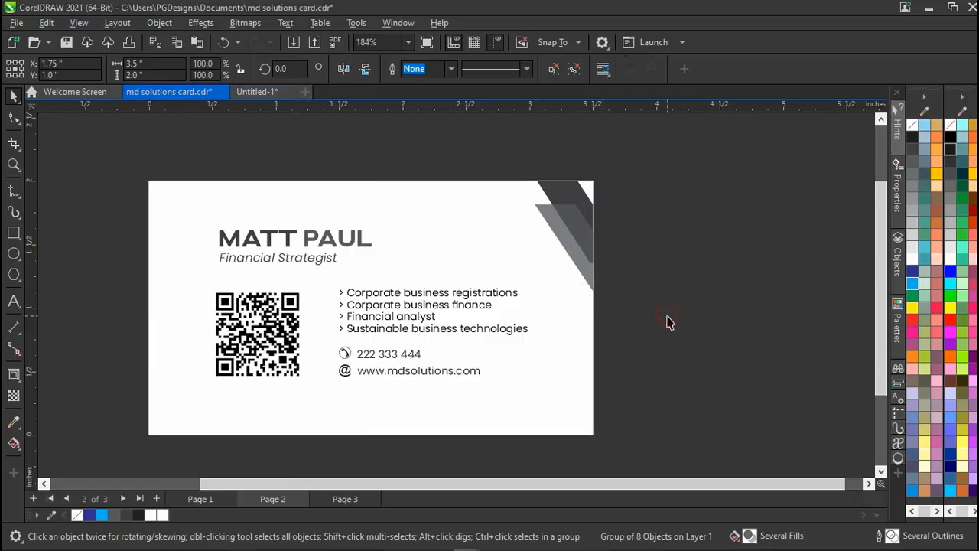
# In Untitled-1, delete the MD Solutions logo, company name and tagline from page 2.
pyautogui.click(255, 91)
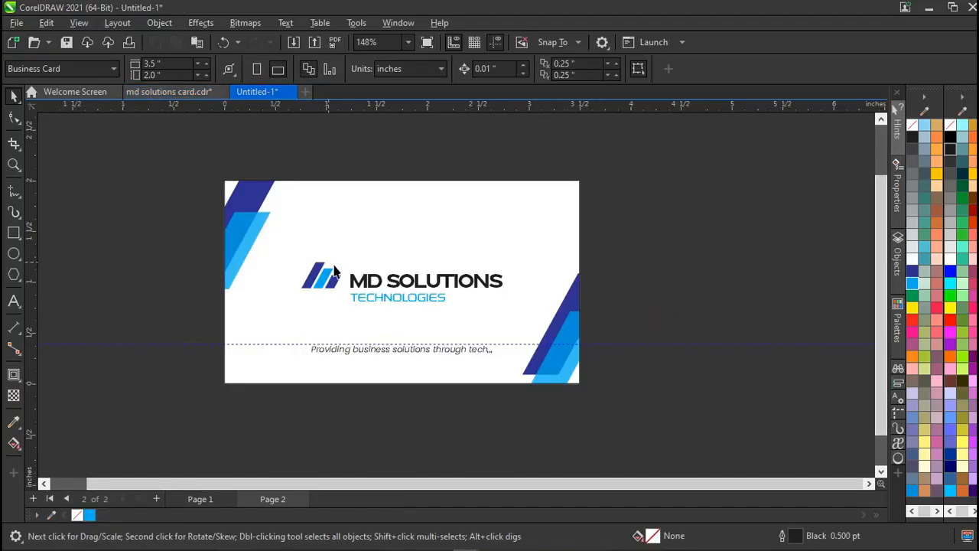
pyautogui.click(317, 282)
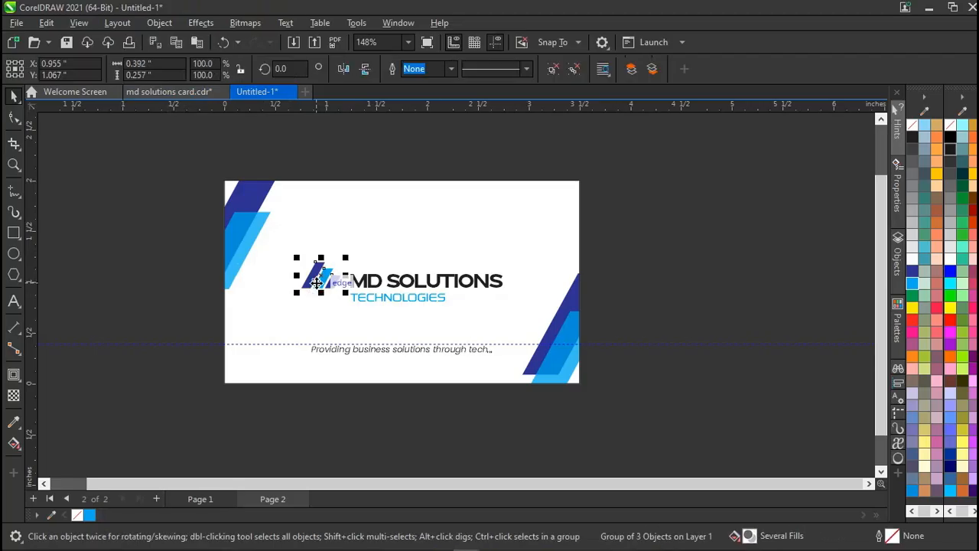
pyautogui.moveTo(602, 181); pyautogui.dragTo(264, 371)
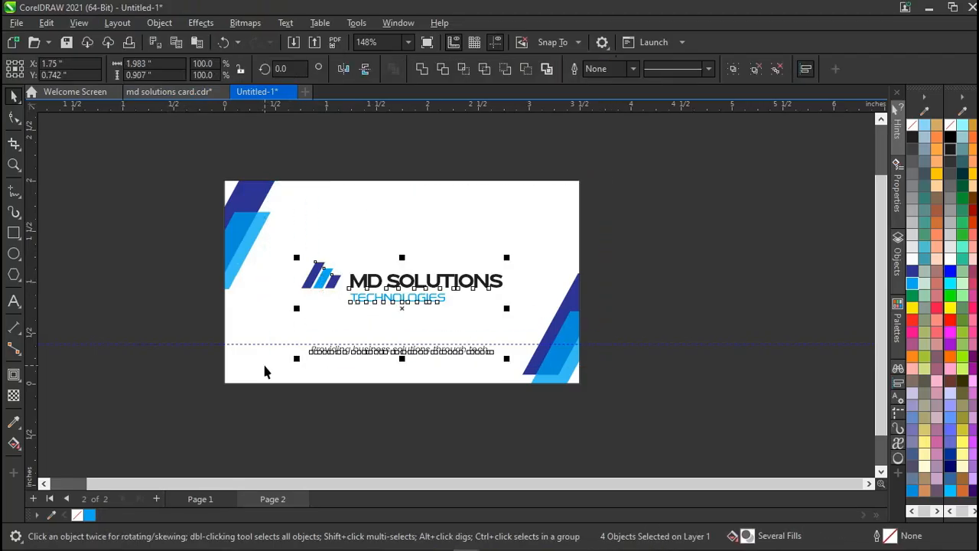
pyautogui.press('Delete')
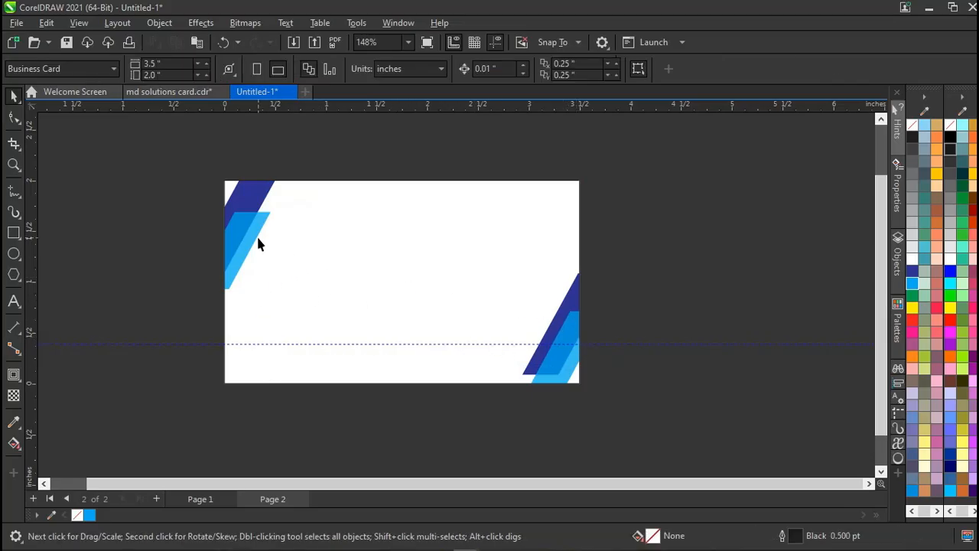
# Paste the copied back-card design onto page 2 and move it right of the card.
pyautogui.hotkey('ctrl', 'v')
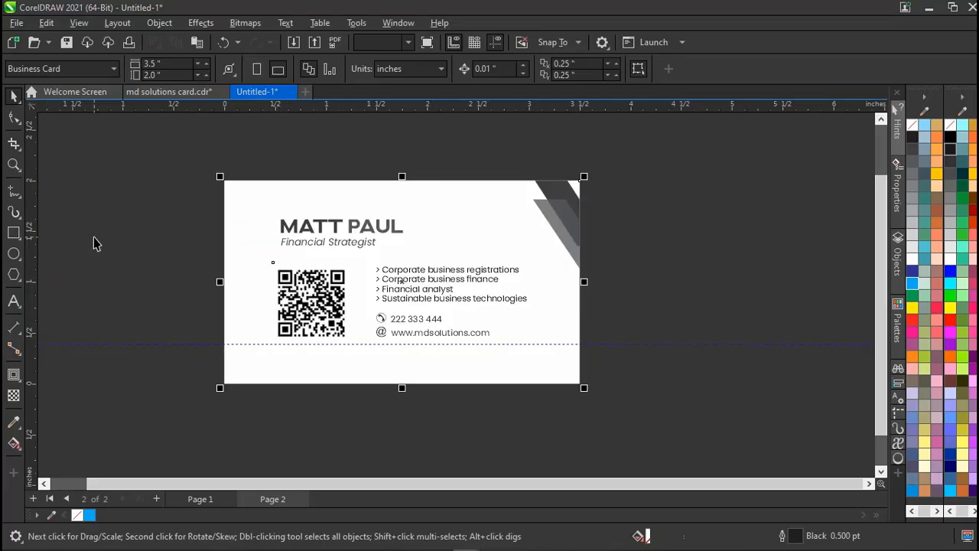
pyautogui.moveTo(350, 225); pyautogui.dragTo(720, 232)
pyautogui.hscroll(5, 721, 231)
pyautogui.click(680, 165)
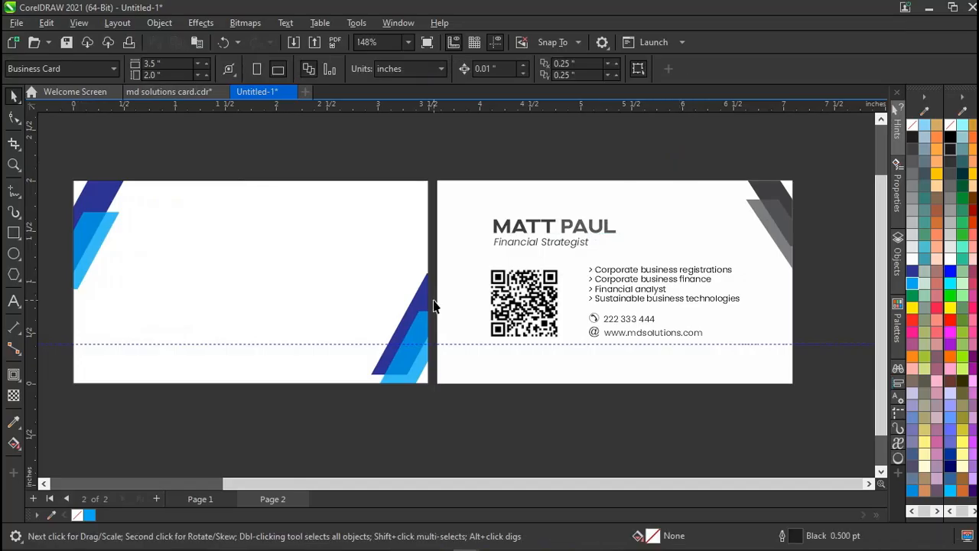
# Bring a copy of page 1's front card design onto page 2 and position it above.
pyautogui.press('pageup')
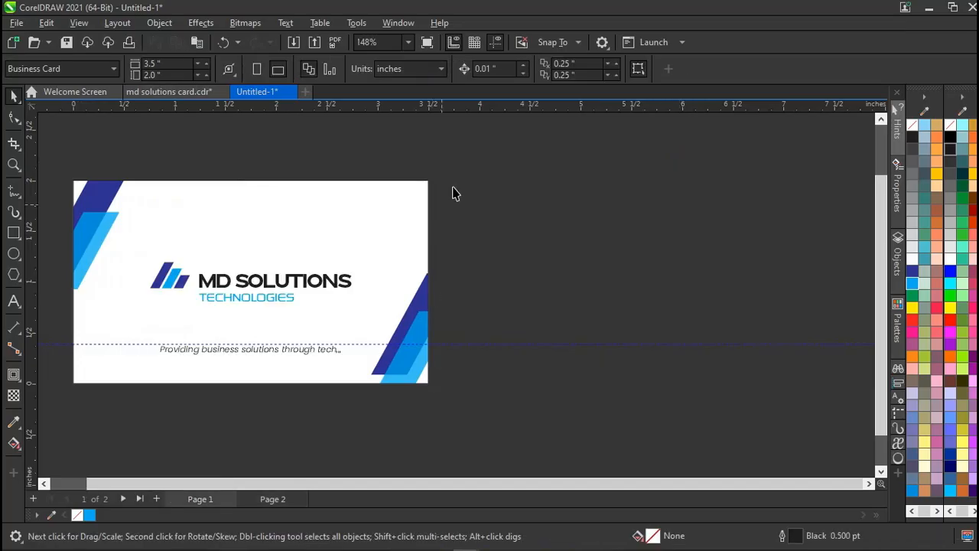
pyautogui.moveTo(457, 168); pyautogui.dragTo(65, 400)
pyautogui.press('pagedown')
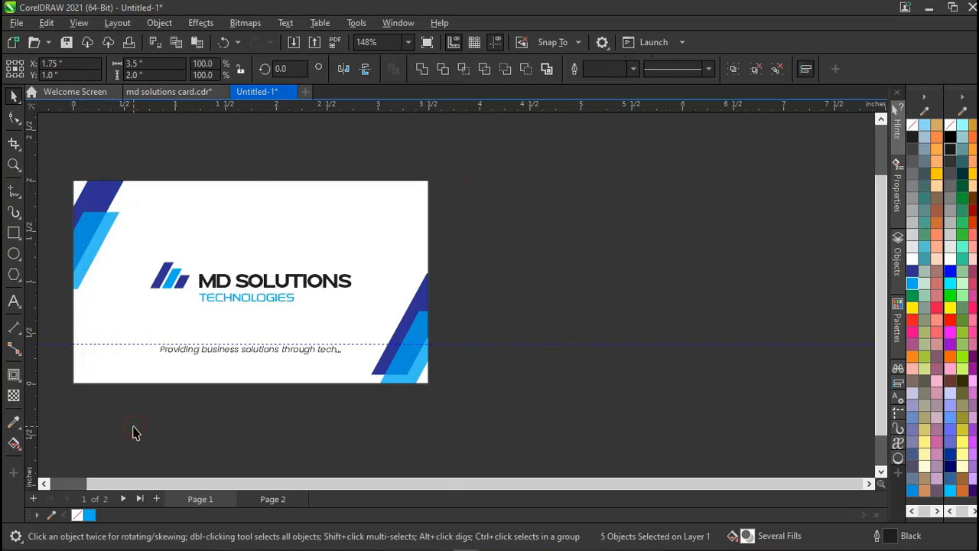
pyautogui.hotkey('ctrl', 'v')
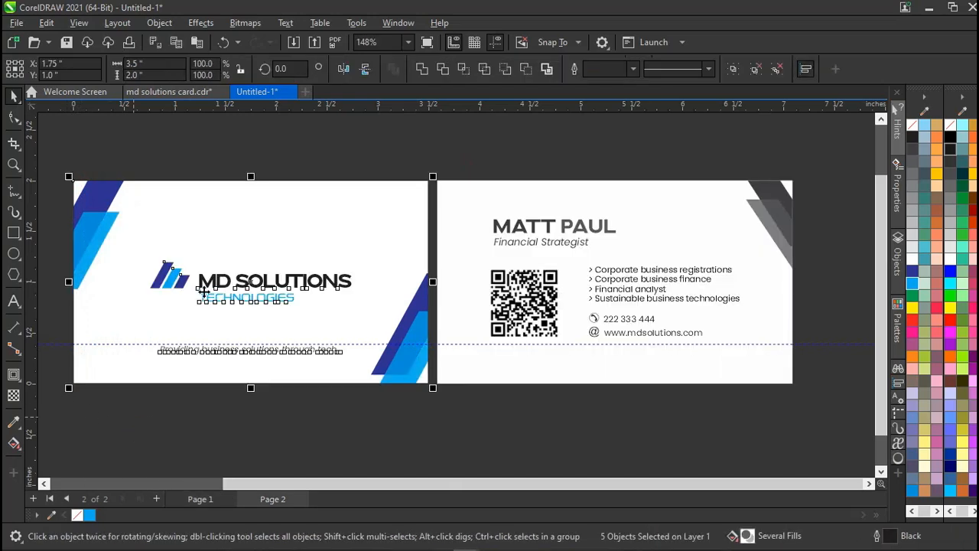
pyautogui.moveTo(606, 146); pyautogui.dragTo(611, 143)
pyautogui.scroll(1, 611, 143)
pyautogui.moveTo(610, 231); pyautogui.dragTo(608, 146)
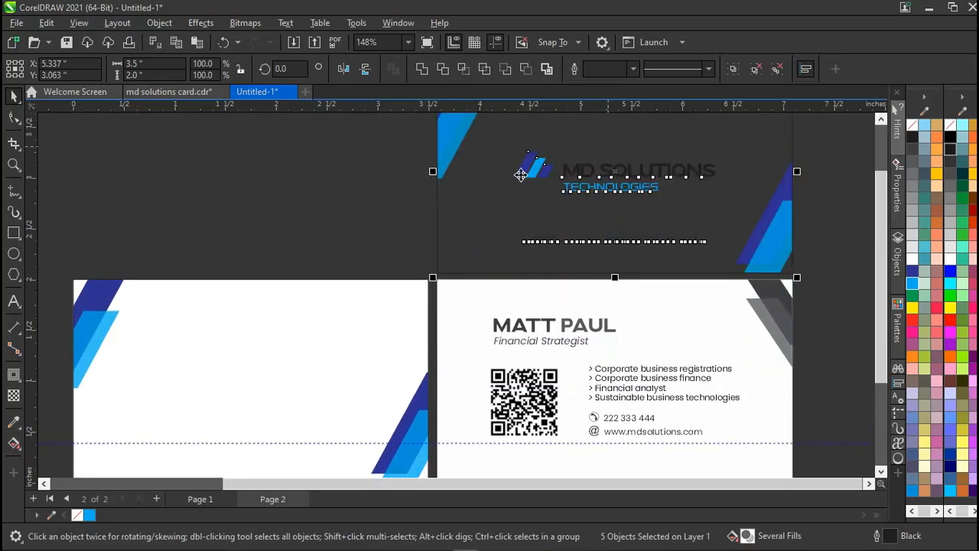
# Fill the pasted front card's background with white.
pyautogui.click(458, 208)
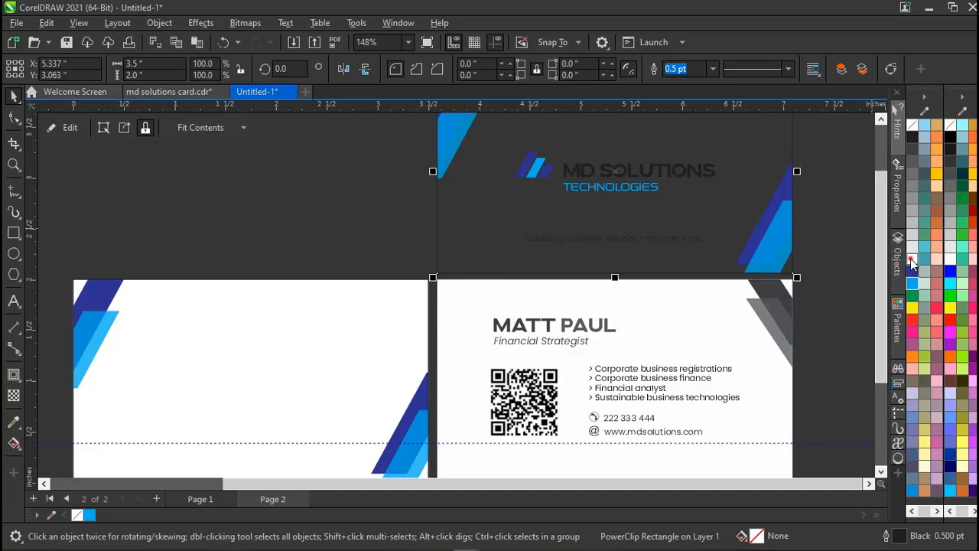
pyautogui.click(912, 263)
pyautogui.click(822, 240)
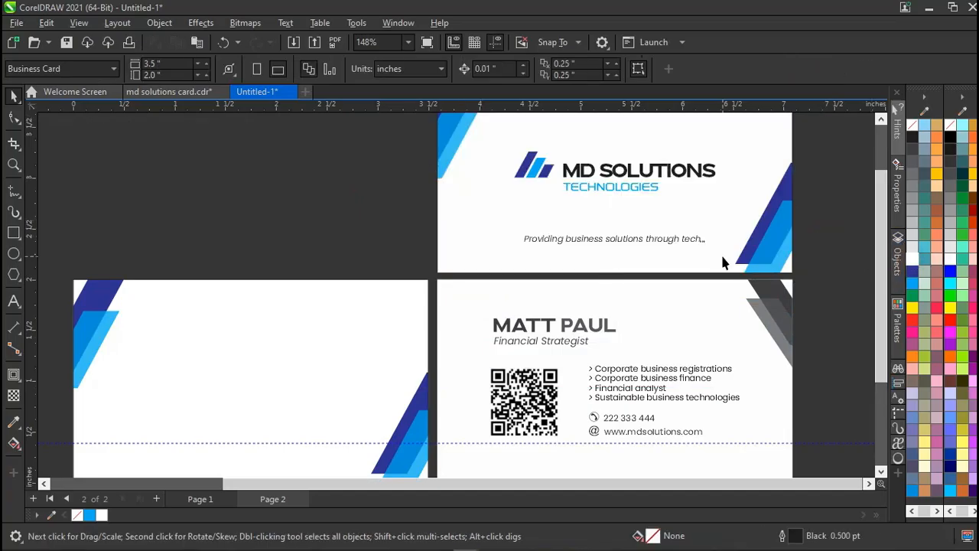
pyautogui.scroll(1, 723, 262)
pyautogui.scroll(-1, 574, 234)
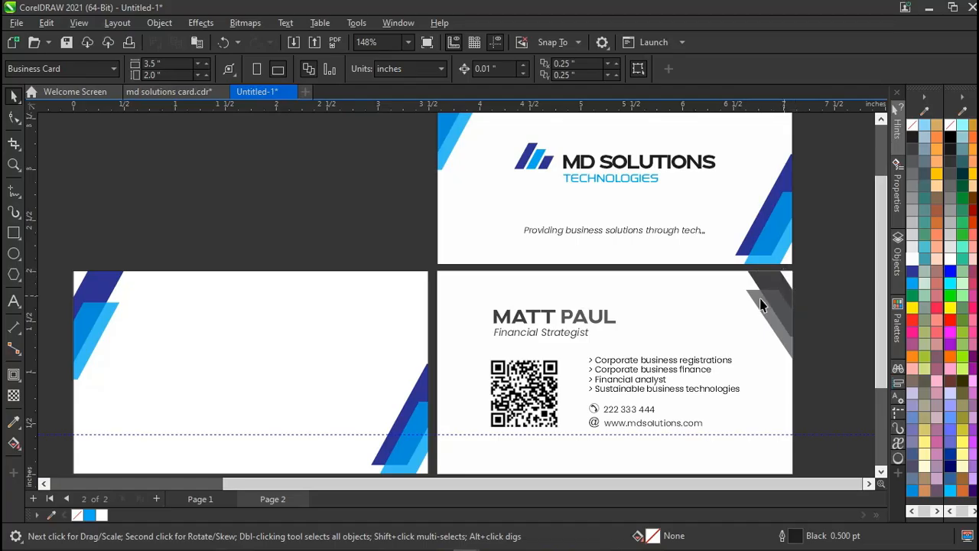
pyautogui.scroll(2, 643, 260)
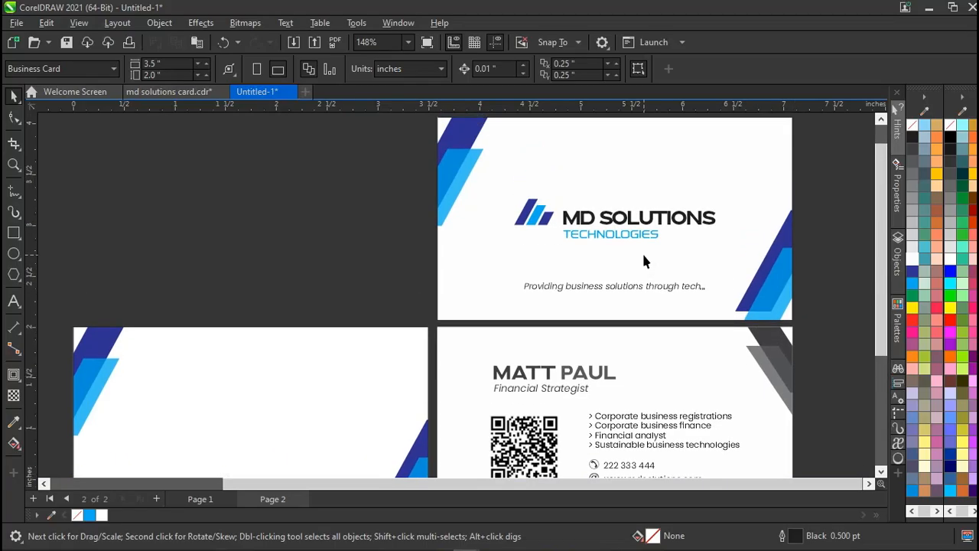
pyautogui.scroll(-1, 643, 261)
pyautogui.scroll(-1, 643, 261)
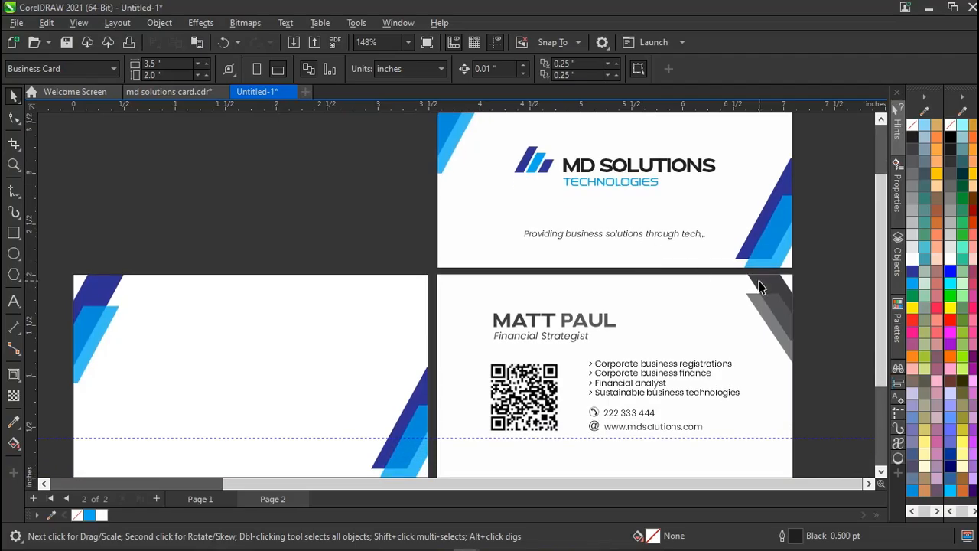
pyautogui.scroll(-1, 772, 302)
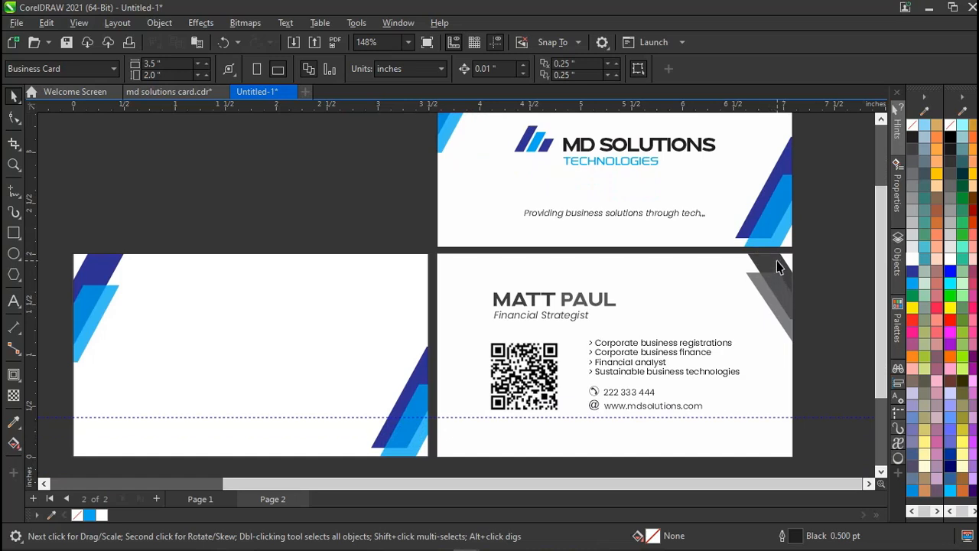
pyautogui.scroll(-1, 777, 264)
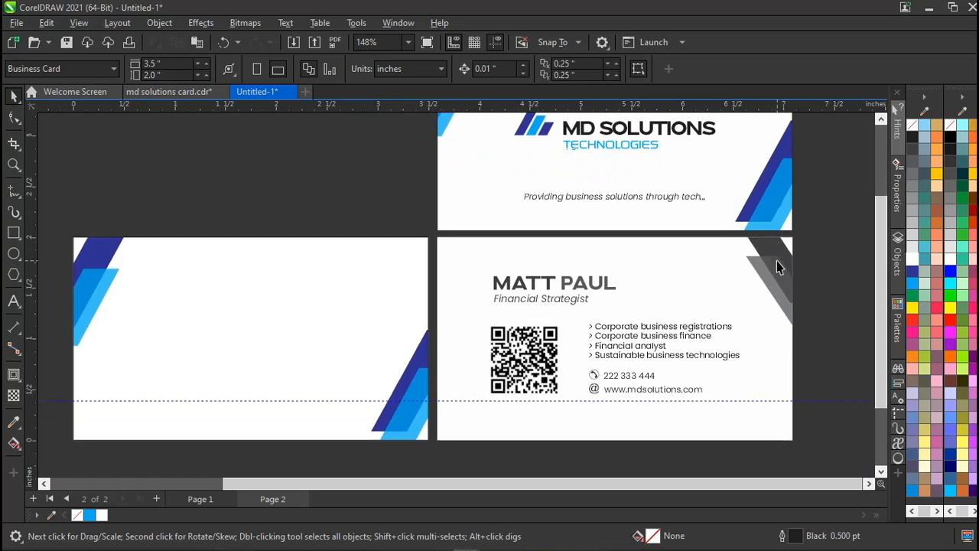
pyautogui.click(85, 290)
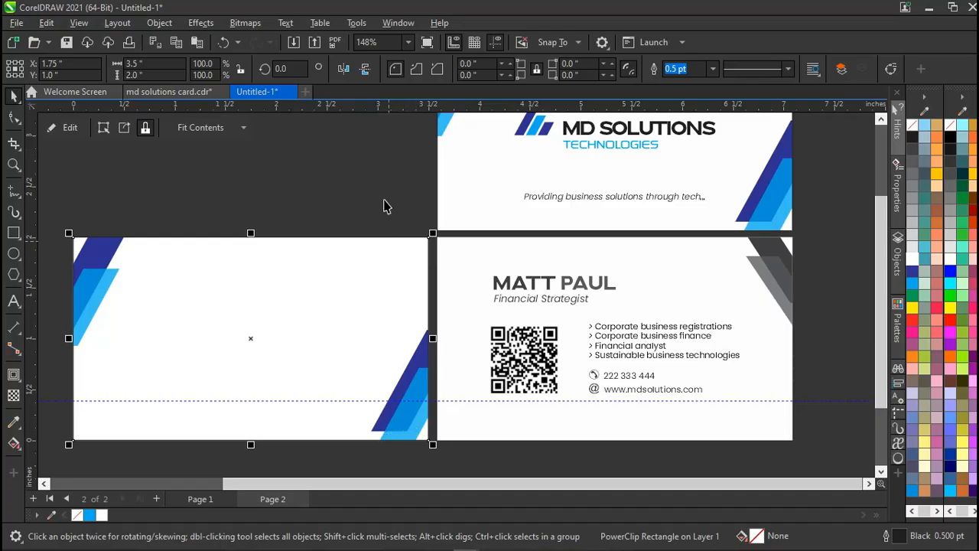
# Mirror the blank card's blue corner stripes vertically, reverting the trial horizontal mirror.
pyautogui.click(367, 70)
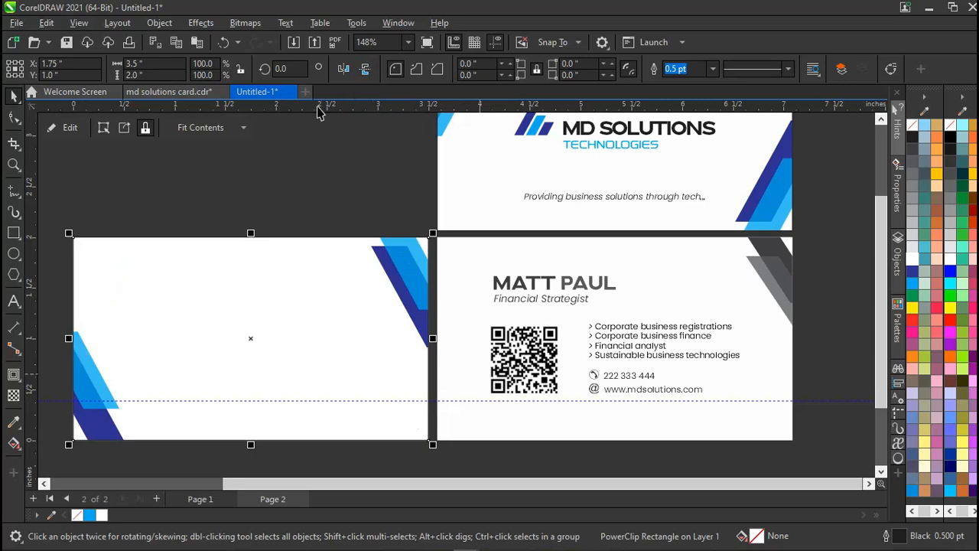
pyautogui.click(345, 69)
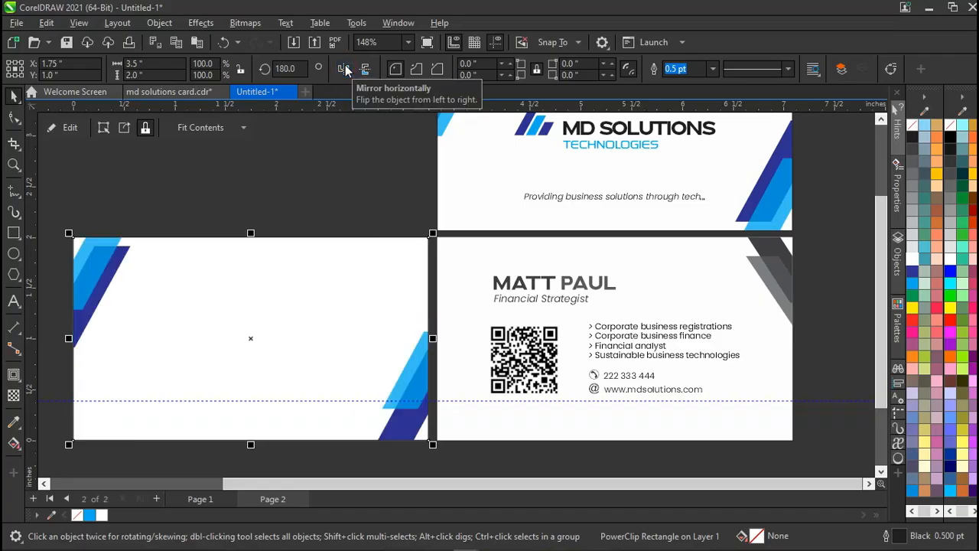
pyautogui.click(344, 69)
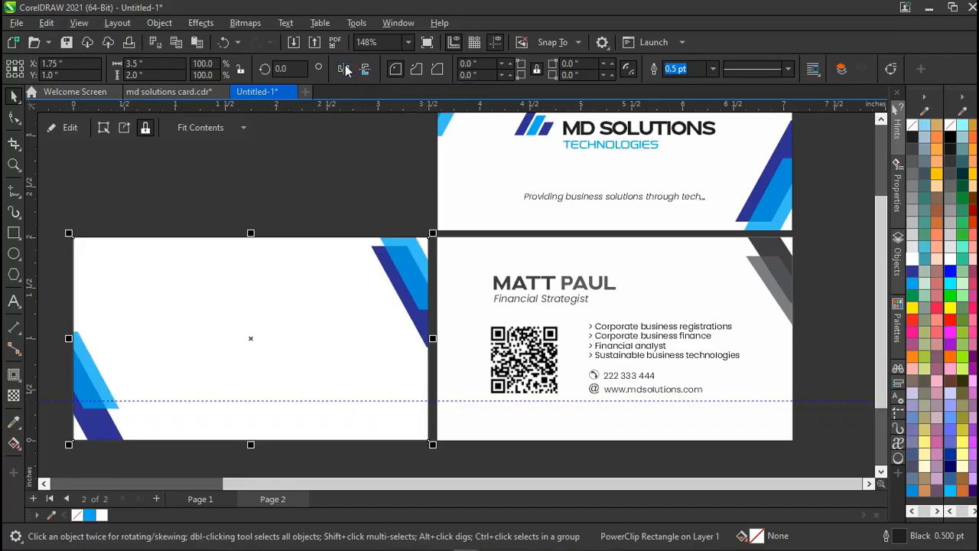
# Delete the lower-left blue stripe group so stripes remain only at the top right.
pyautogui.click(317, 189)
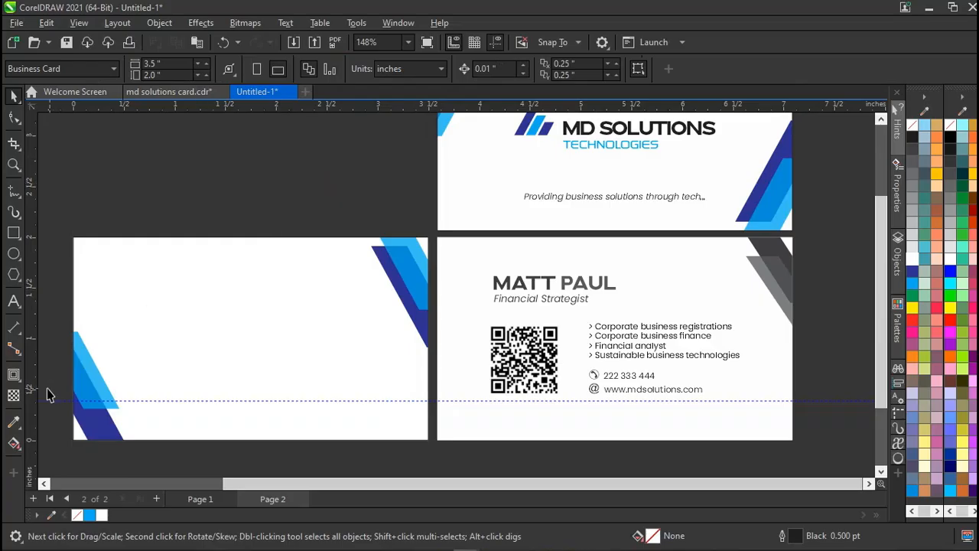
pyautogui.click(81, 388)
pyautogui.keyDown('ctrl'); pyautogui.click(82, 385); pyautogui.keyUp('ctrl')
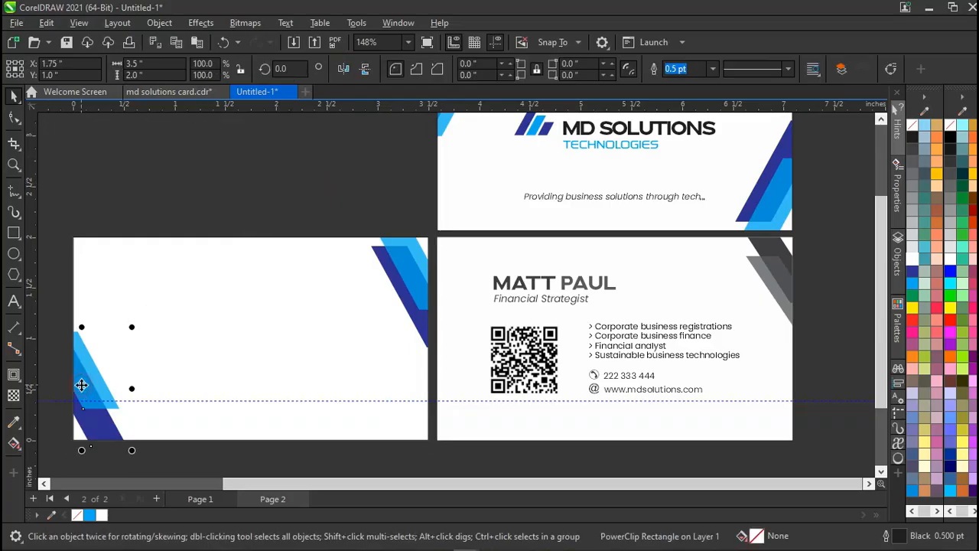
pyautogui.press('Delete')
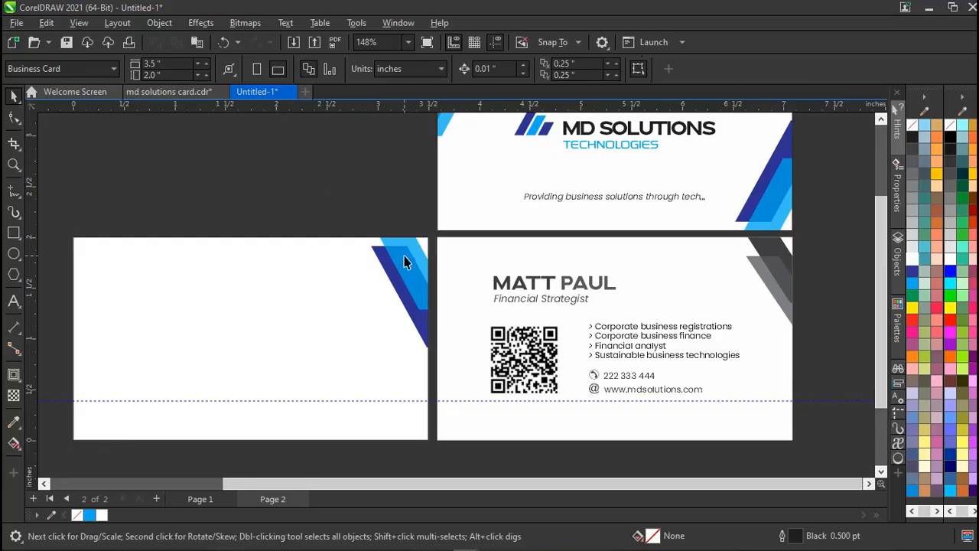
pyautogui.press('pageup')
# Drag the five MD Solutions front-card objects directly above the blank card, aligning their corner stripes.
pyautogui.moveTo(470, 220); pyautogui.dragTo(66, 467)
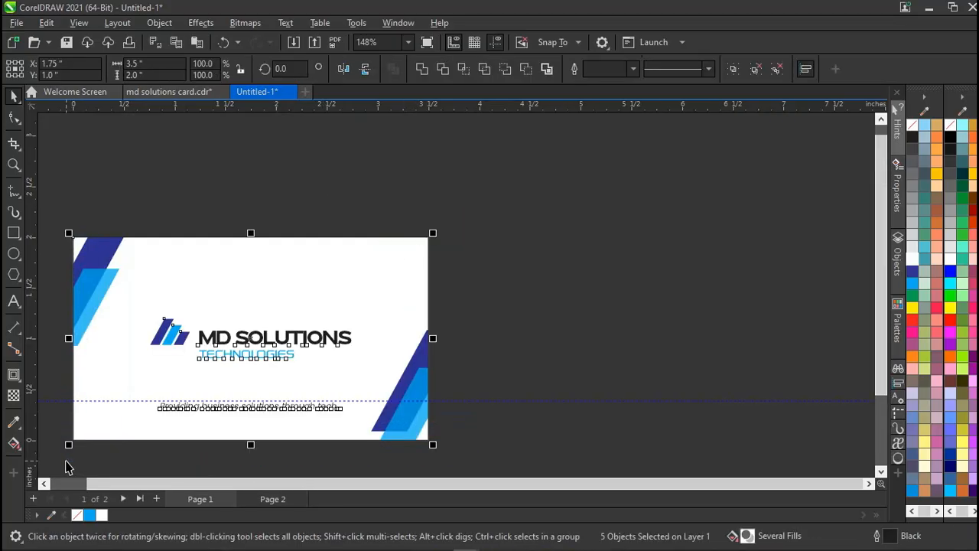
pyautogui.press('pagedown')
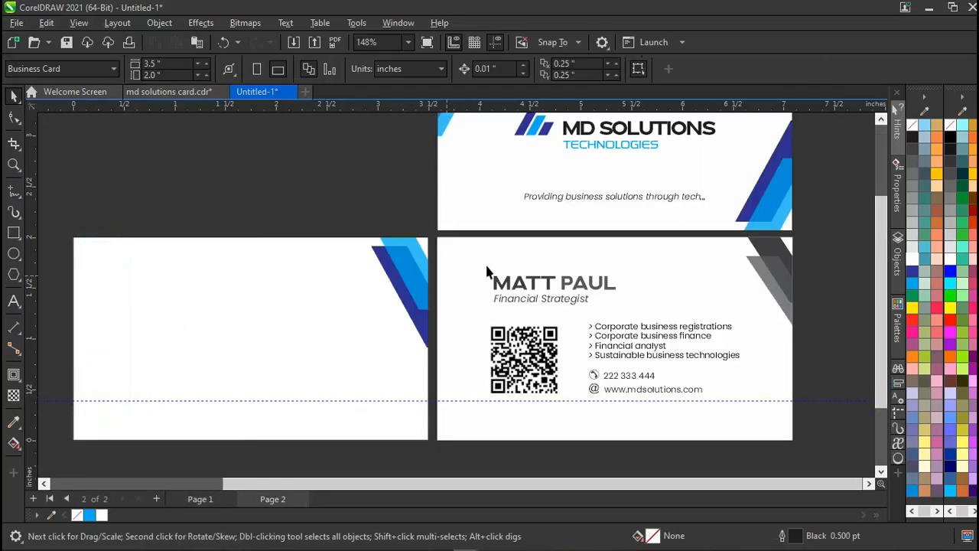
pyautogui.scroll(2, 504, 255)
pyautogui.moveTo(809, 144); pyautogui.dragTo(414, 367)
pyautogui.moveTo(540, 271); pyautogui.dragTo(170, 248)
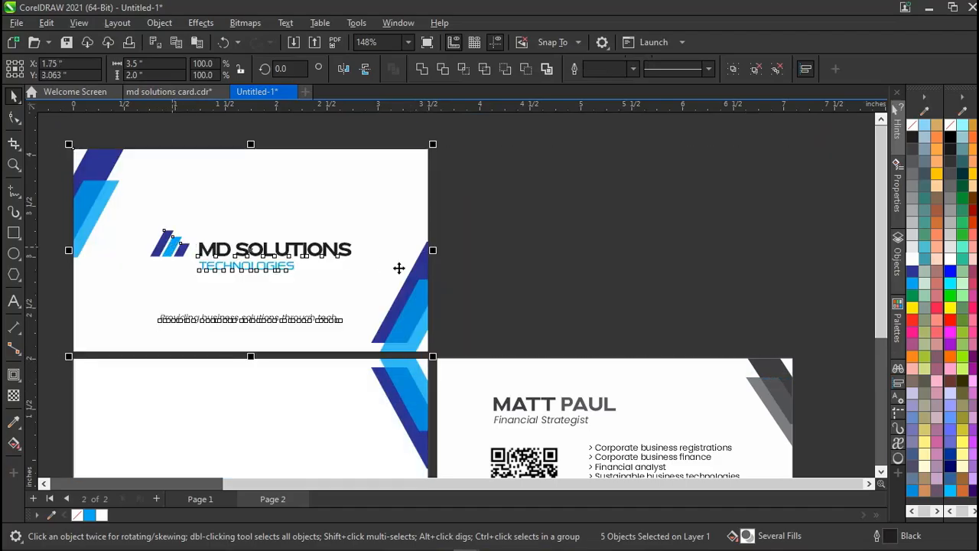
pyautogui.scroll(-1, 416, 277)
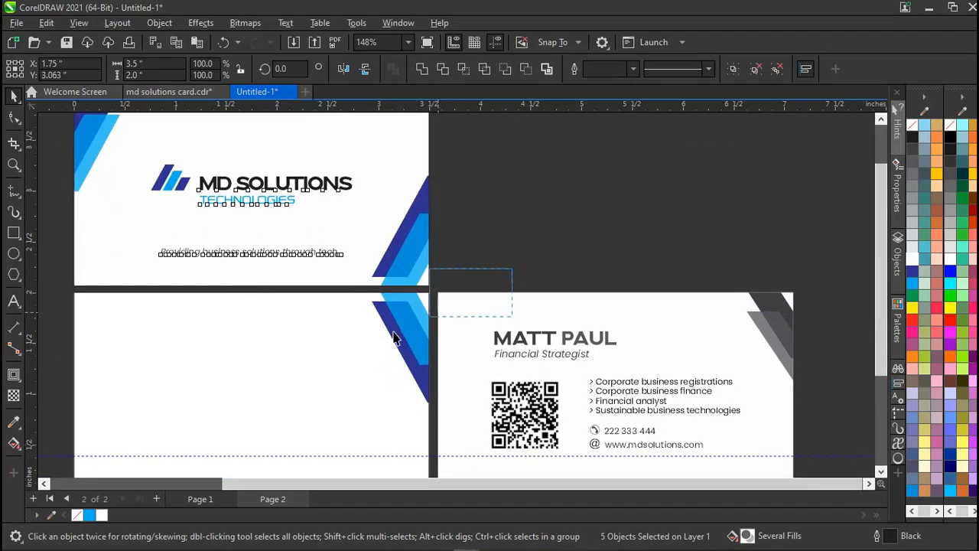
pyautogui.click(473, 264)
pyautogui.scroll(-1, 473, 258)
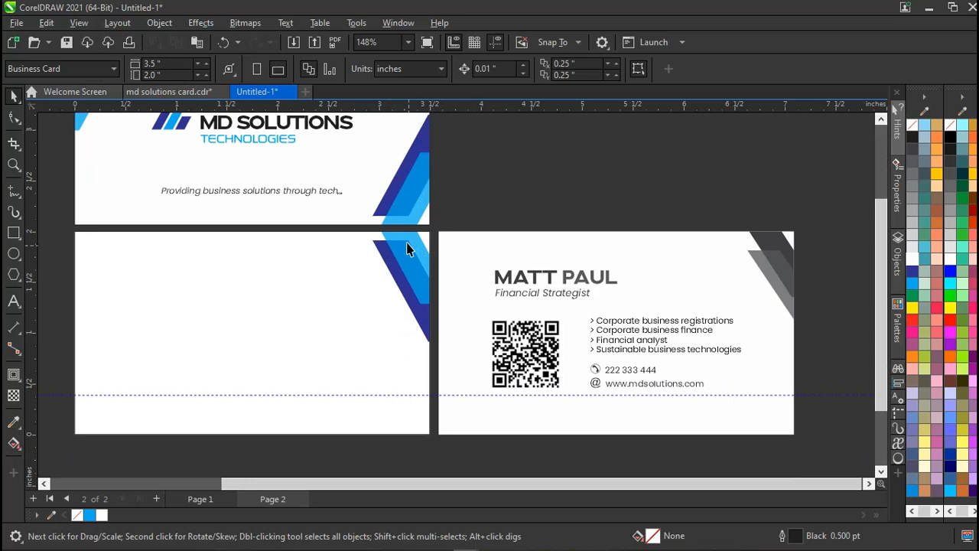
pyautogui.scroll(4, 405, 243)
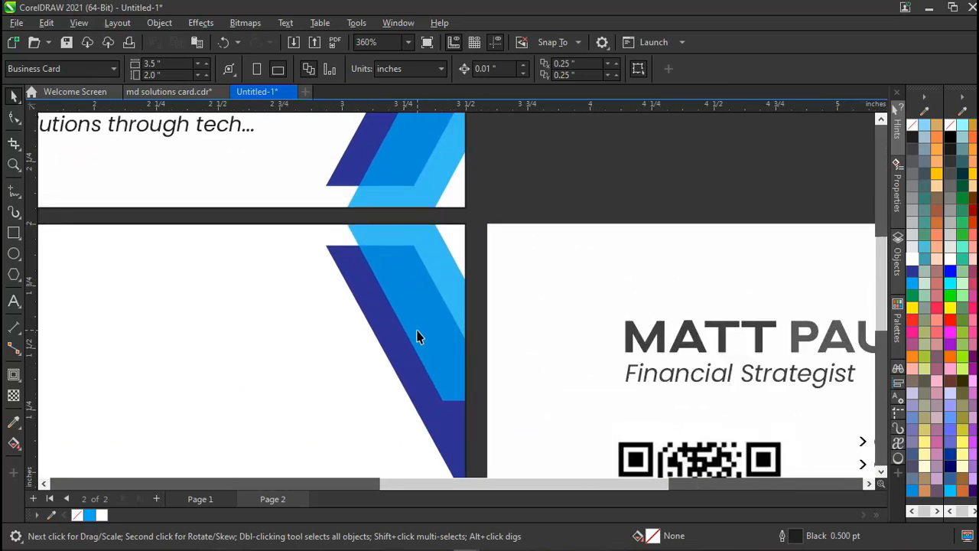
# Select the contact-details back card and ungroup it into eight separate objects.
pyautogui.scroll(-3, 416, 337)
pyautogui.scroll(-2, 417, 336)
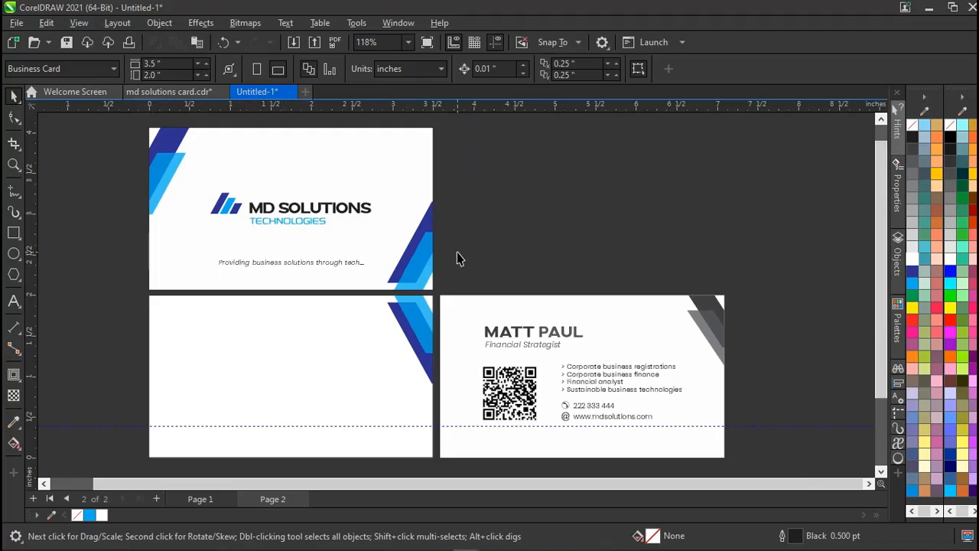
pyautogui.click(122, 262)
pyautogui.scroll(-1, 528, 334)
pyautogui.hscroll(-2, 527, 334)
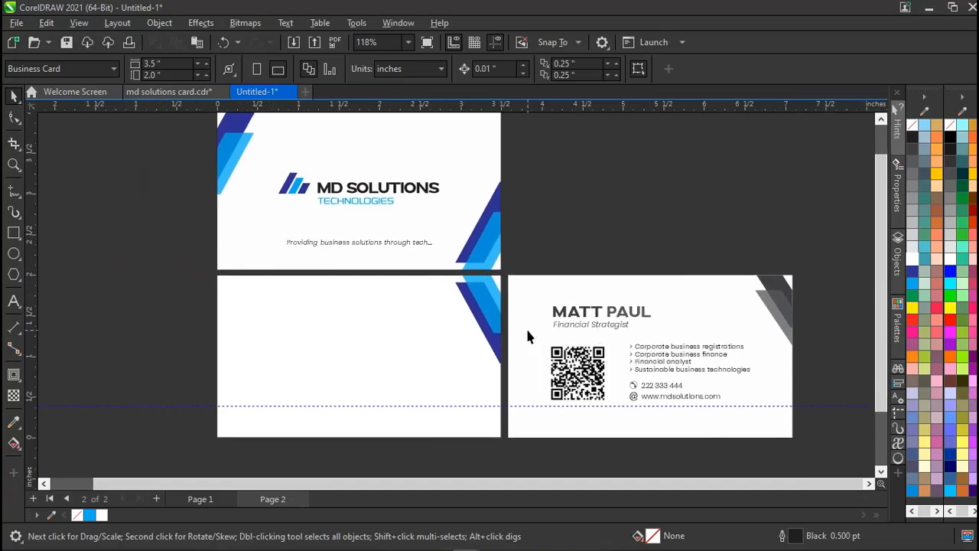
pyautogui.click(175, 312)
pyautogui.press('pageup')
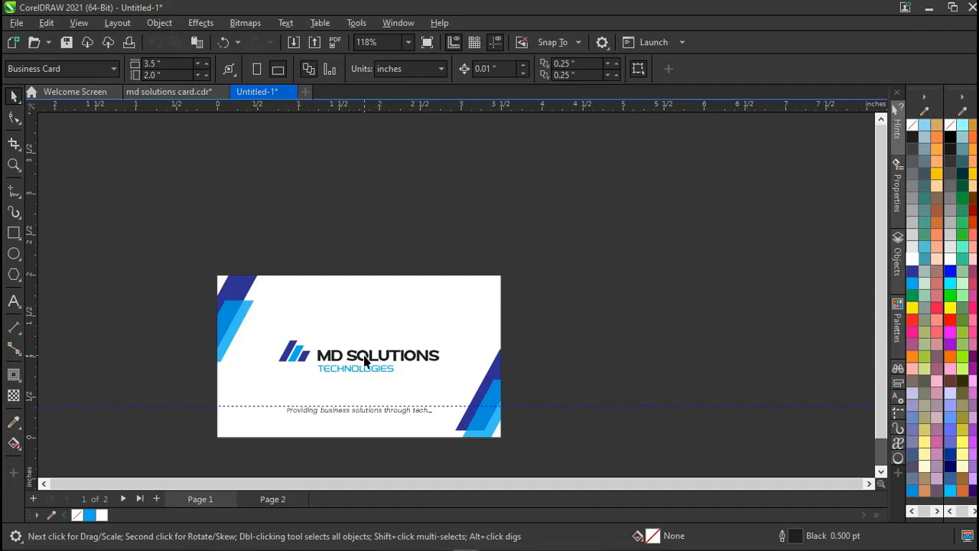
pyautogui.scroll(-3, 365, 361)
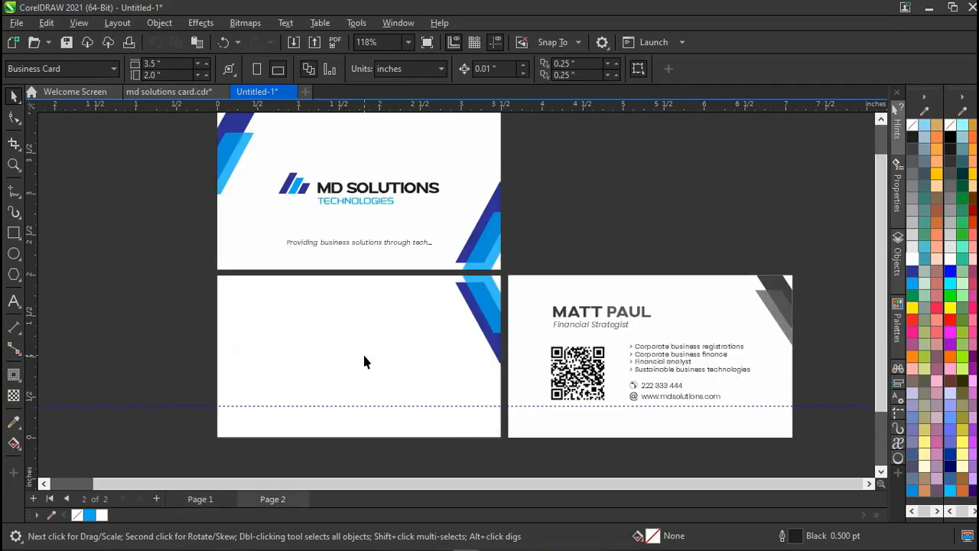
pyautogui.click(578, 351)
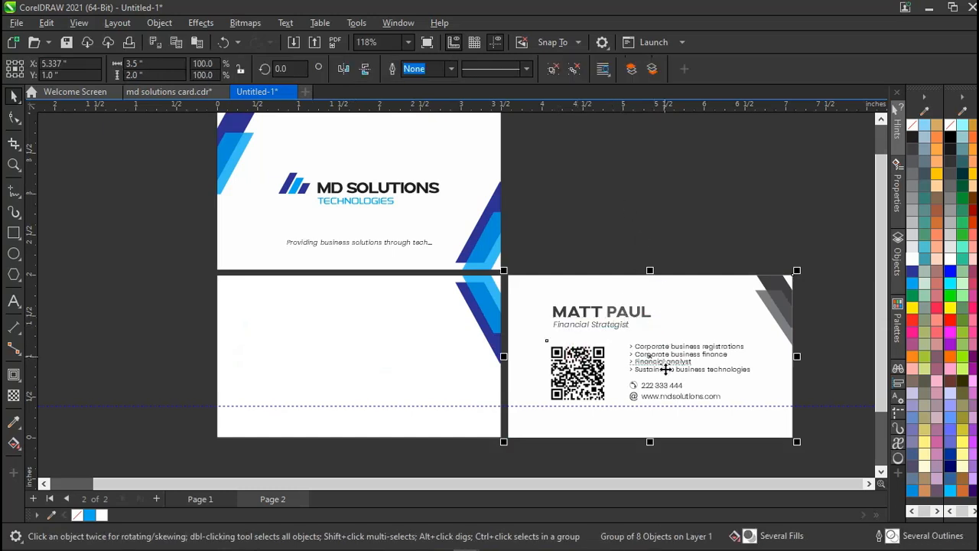
pyautogui.click(554, 69)
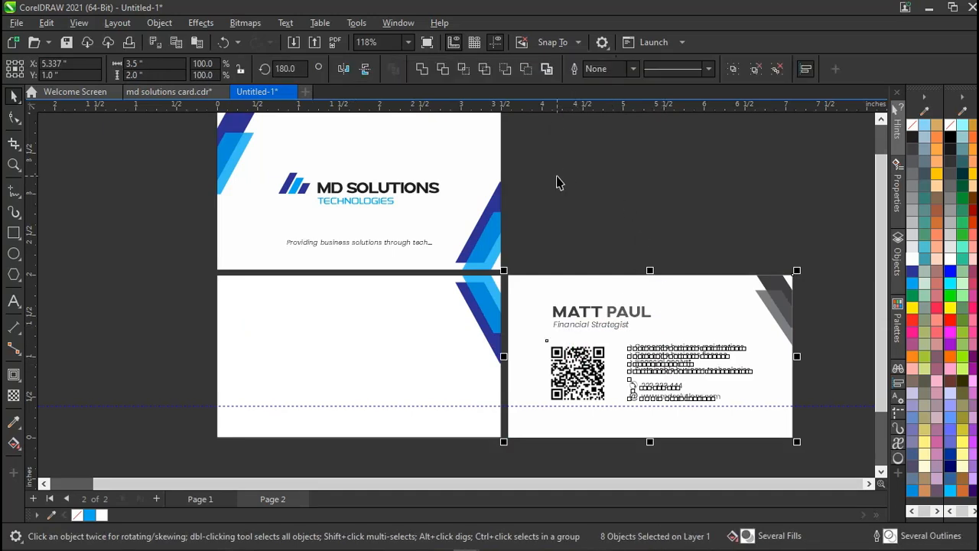
pyautogui.click(555, 182)
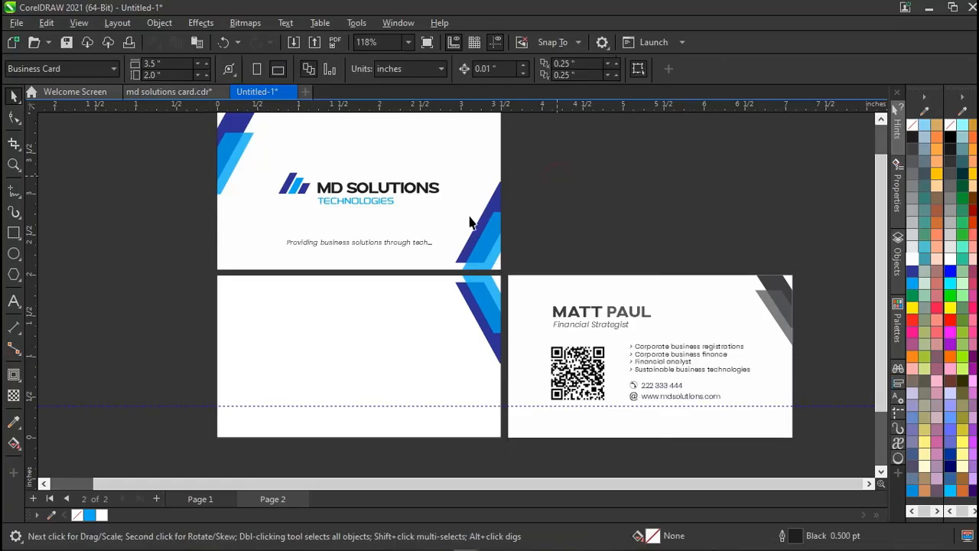
# Add an inside contour about a third of an inch in from the blank card's edges.
pyautogui.click(14, 375)
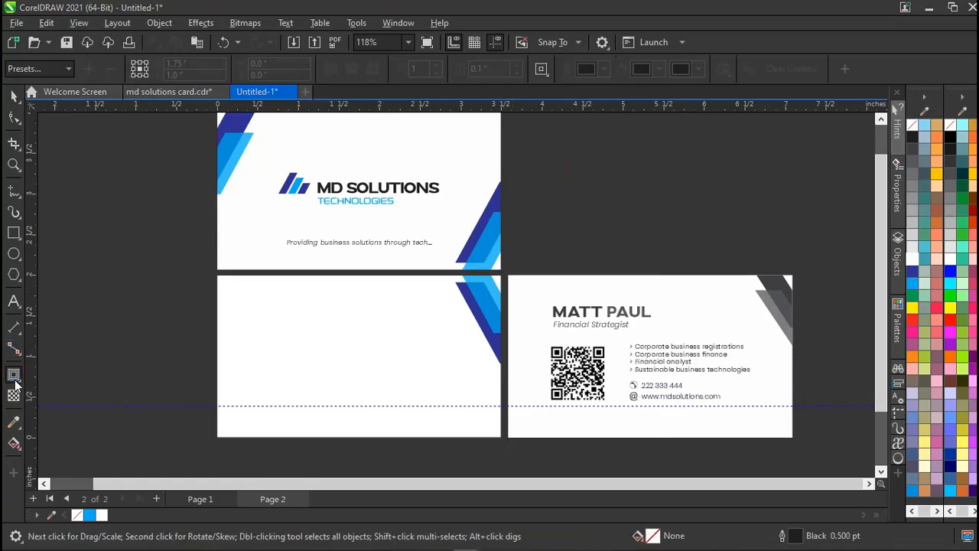
pyautogui.click(250, 352)
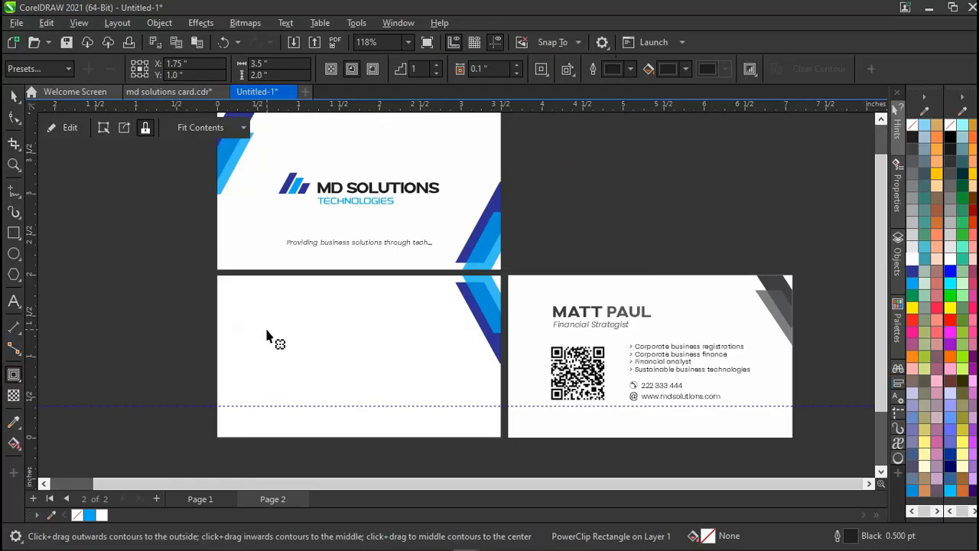
pyautogui.moveTo(310, 337); pyautogui.dragTo(286, 307)
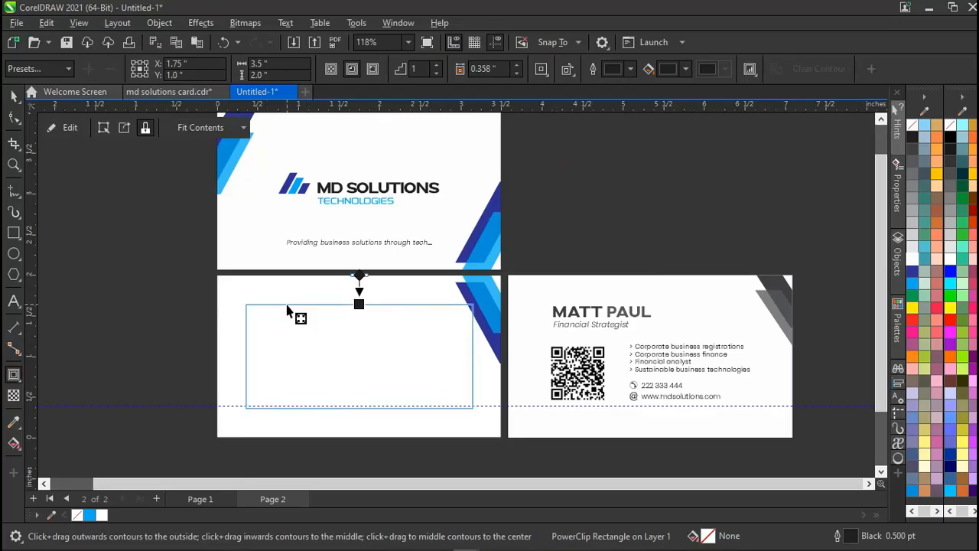
pyautogui.moveTo(287, 309); pyautogui.dragTo(290, 313)
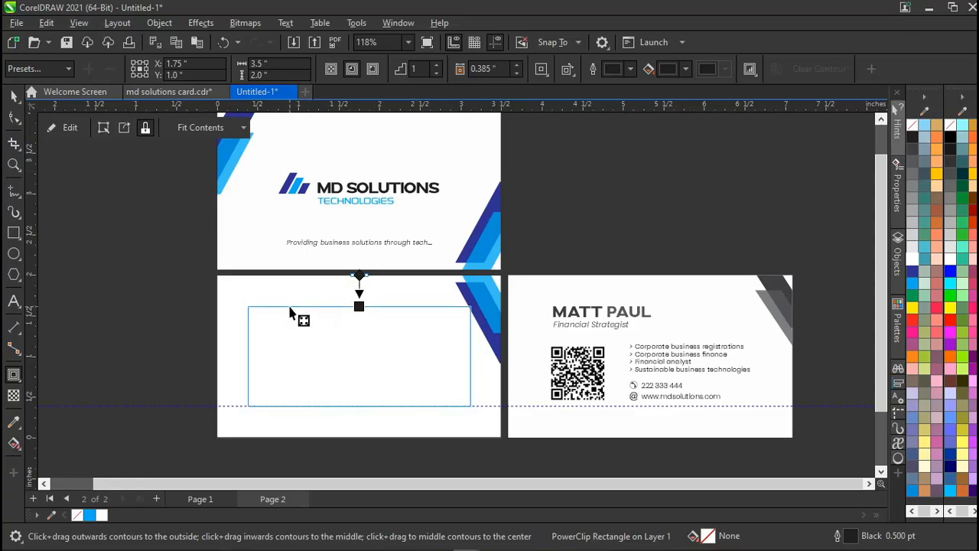
pyautogui.moveTo(289, 307); pyautogui.dragTo(287, 305)
pyautogui.press('space')
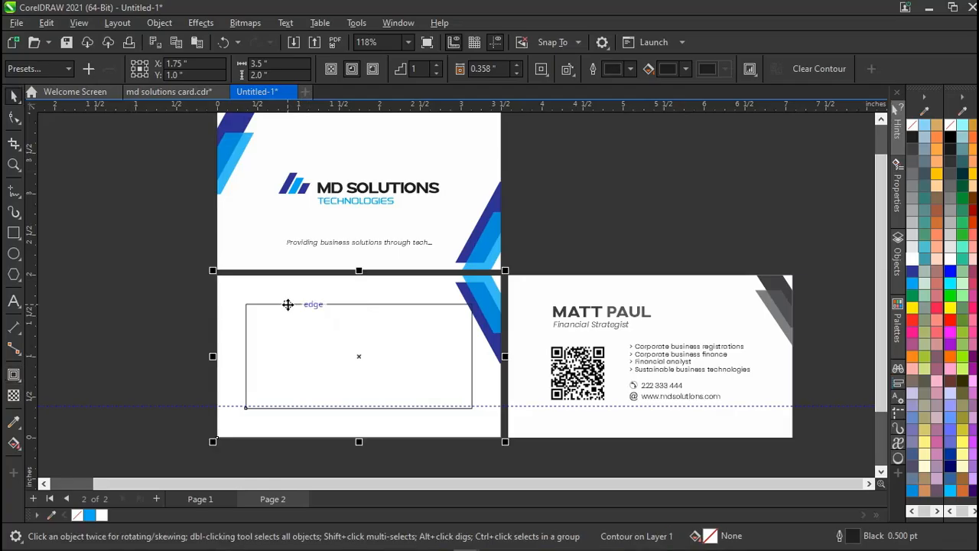
pyautogui.click(150, 309)
pyautogui.click(303, 322)
pyautogui.click(143, 328)
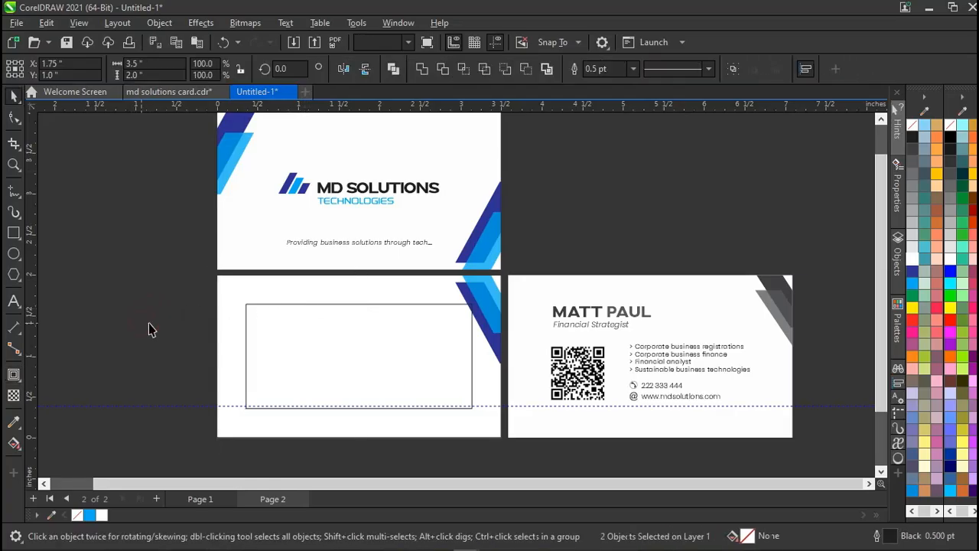
pyautogui.click(306, 319)
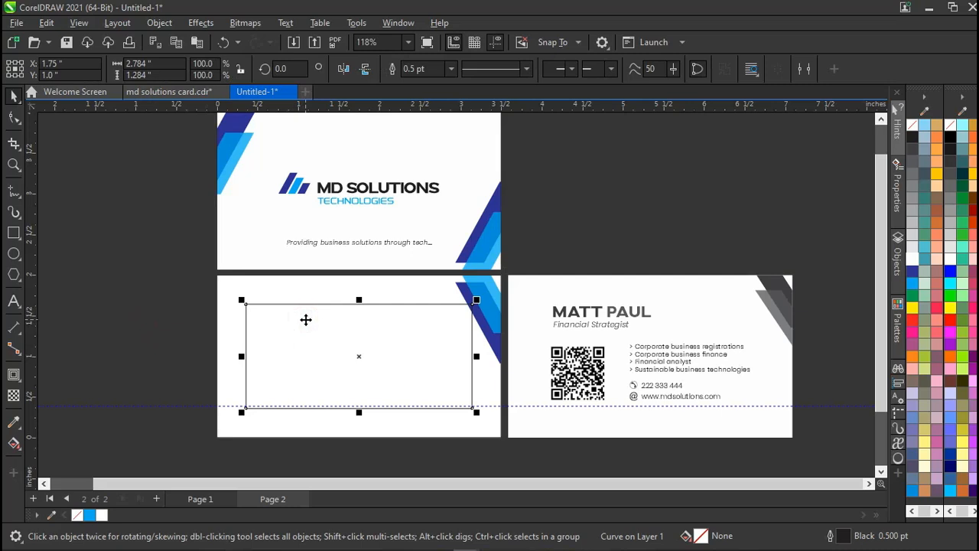
pyautogui.click(556, 255)
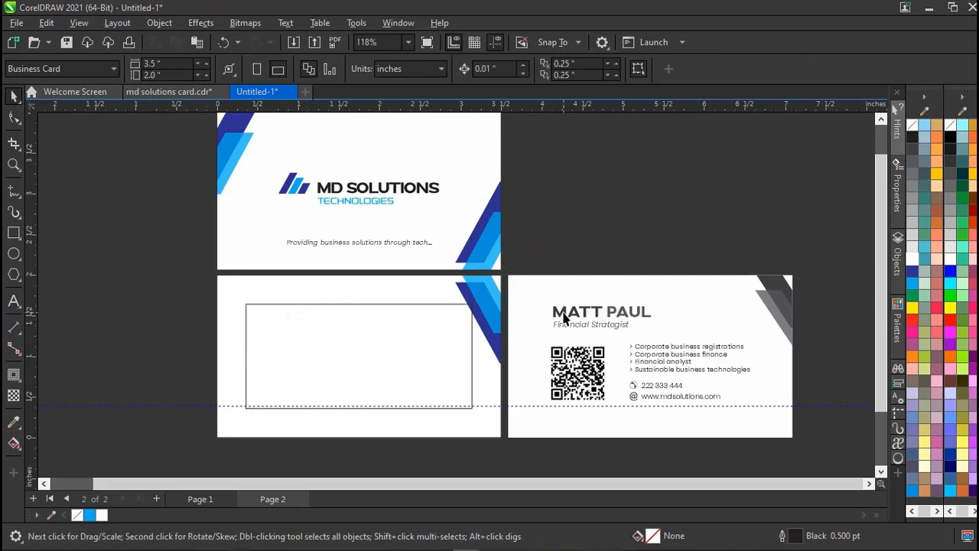
# Copy the MD SOLUTIONS heading onto the blank card and retype it as the cardholder's name.
pyautogui.click(351, 186)
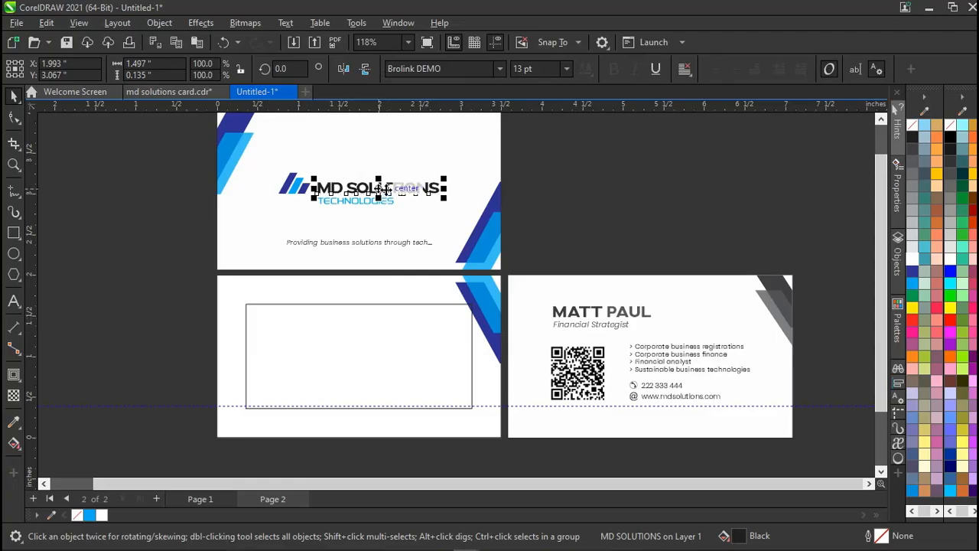
pyautogui.moveTo(380, 187); pyautogui.dragTo(307, 310)
pyautogui.hotkey('ctrl', 'a')
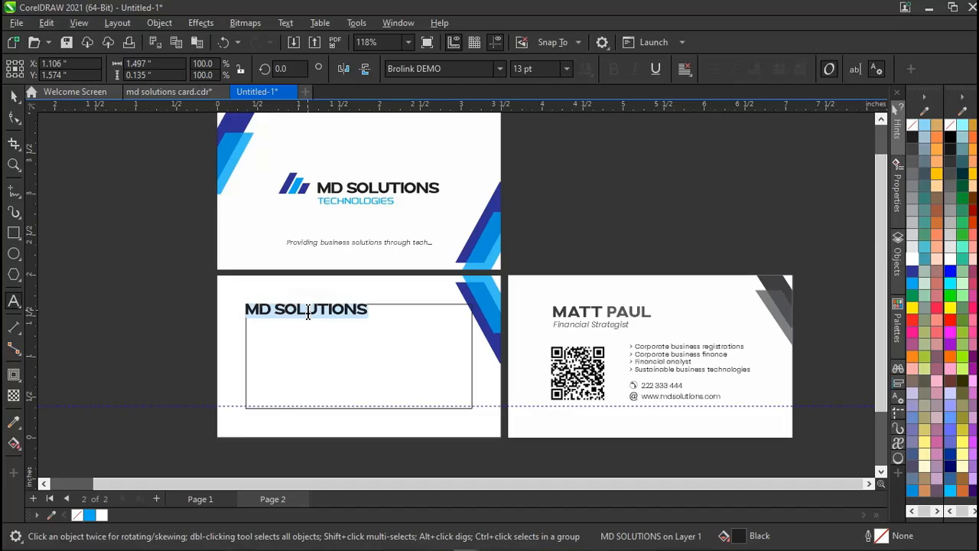
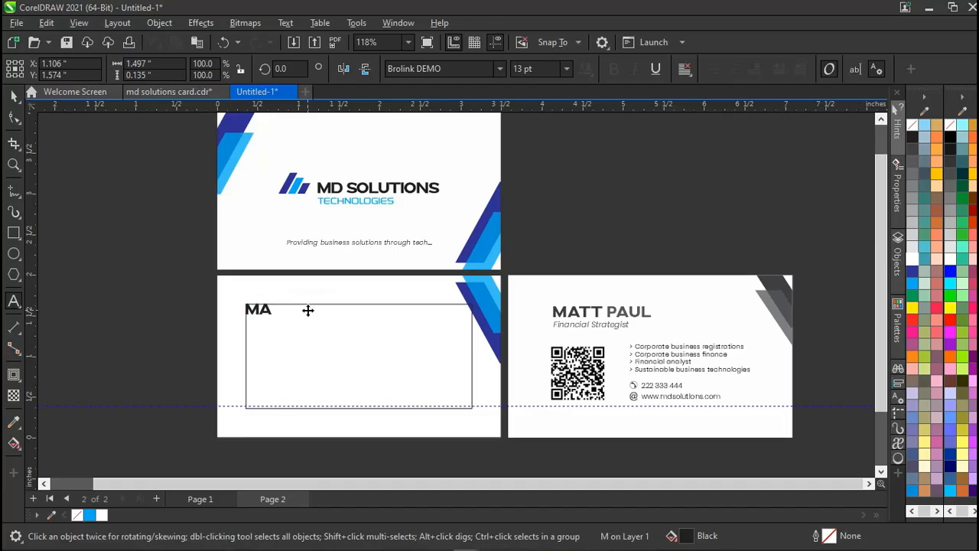
pyautogui.press('Escape')
pyautogui.click(205, 317)
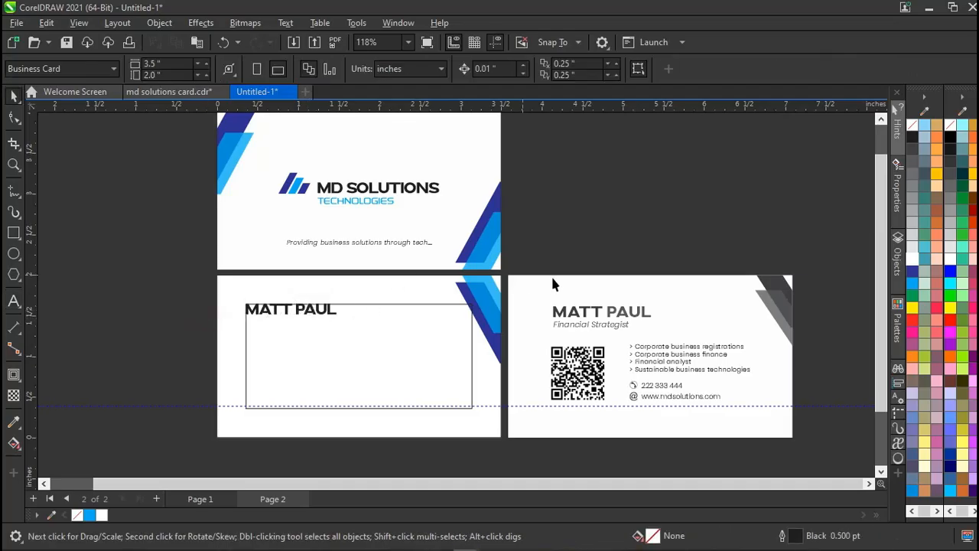
pyautogui.click(356, 243)
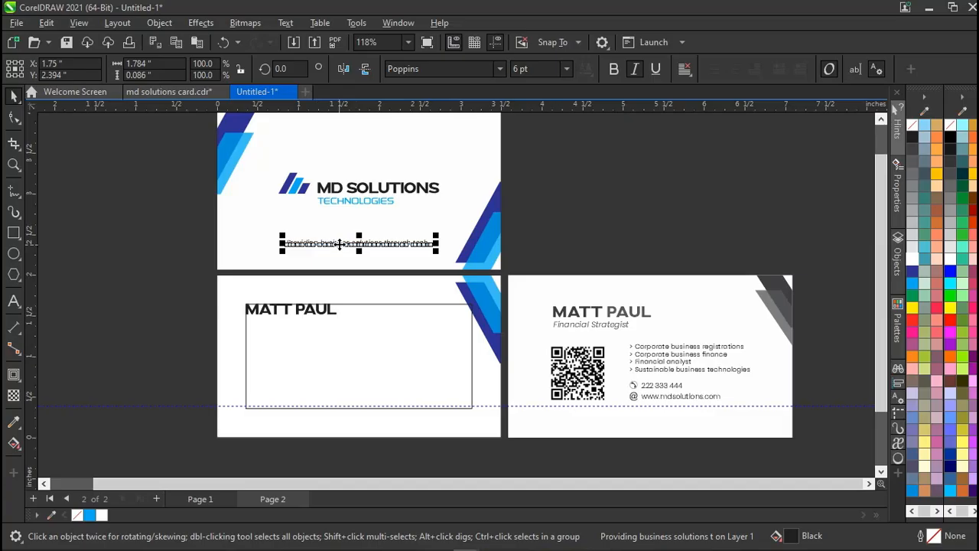
# Copy the tagline under the name and retype it as 'Financial Strategist'.
pyautogui.moveTo(340, 243); pyautogui.dragTo(300, 325)
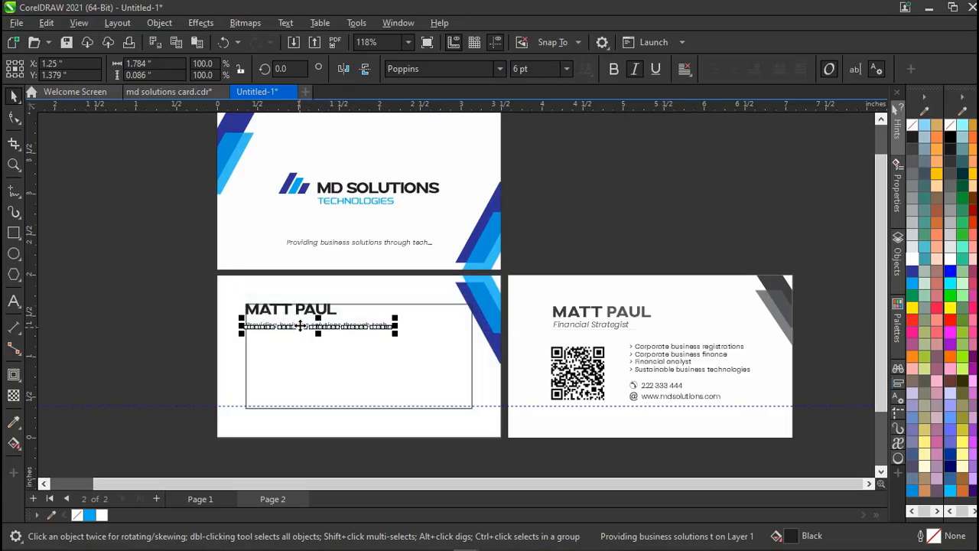
pyautogui.press('Up')
pyautogui.press('Up')
pyautogui.press('Up')
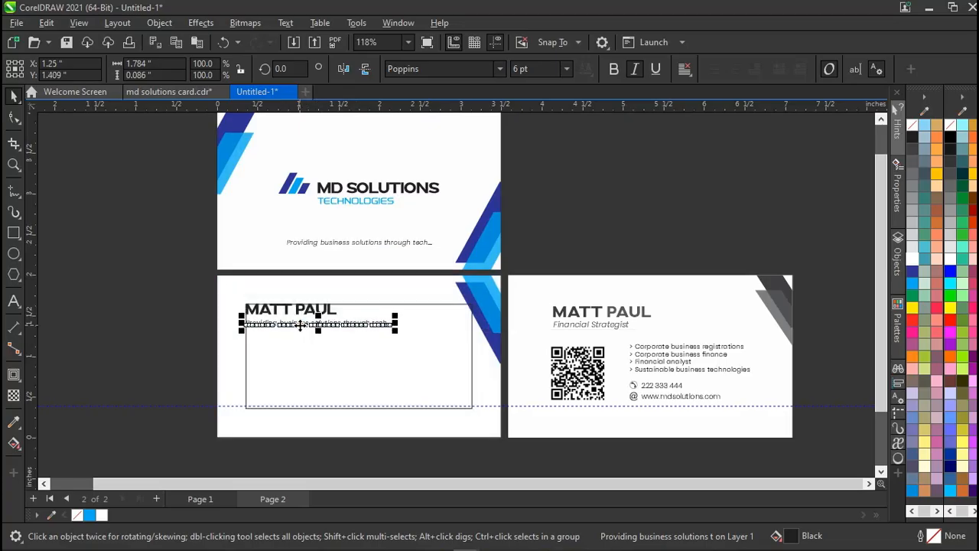
pyautogui.press('Right')
pyautogui.press('Right')
pyautogui.press('Left')
pyautogui.press('Left')
pyautogui.press('Up')
pyautogui.press('Up')
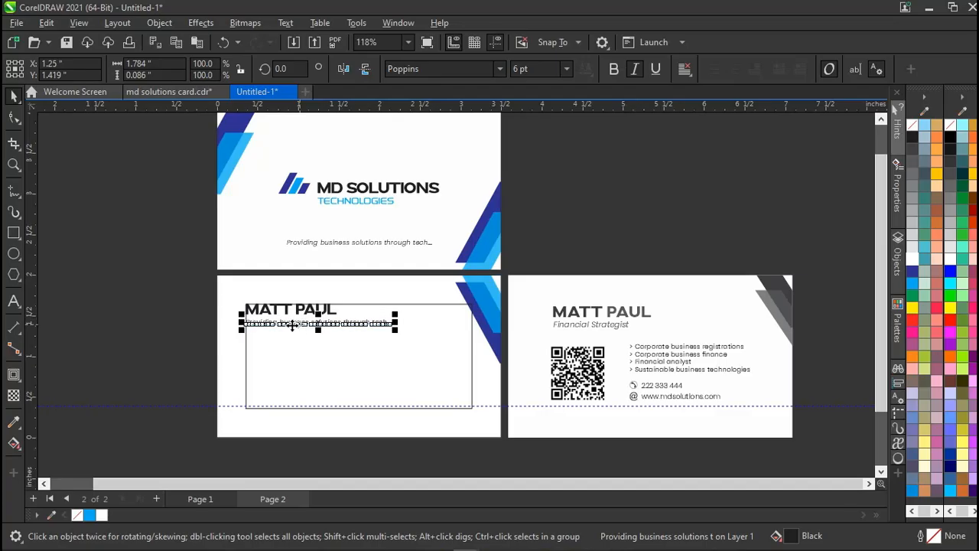
pyautogui.doubleClick(285, 326)
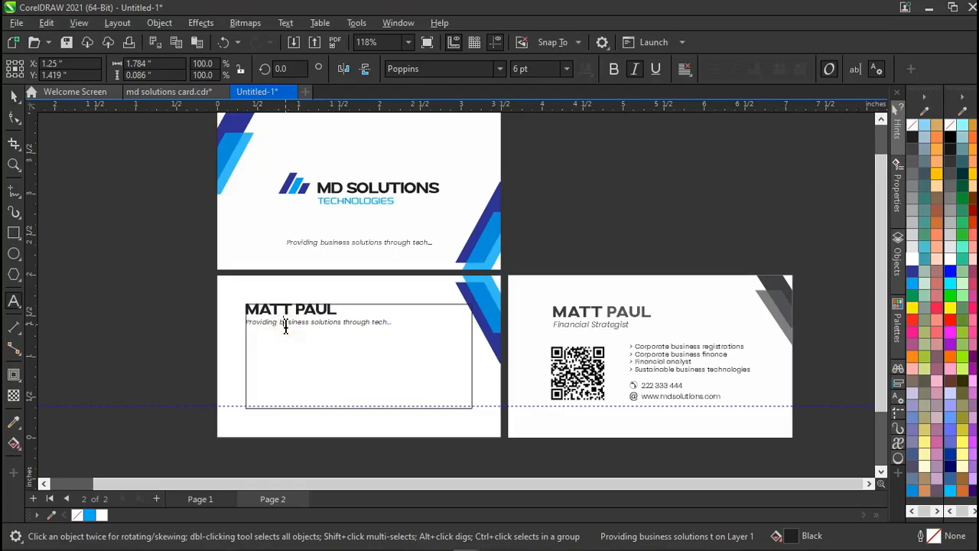
pyautogui.hotkey('ctrl', 'a')
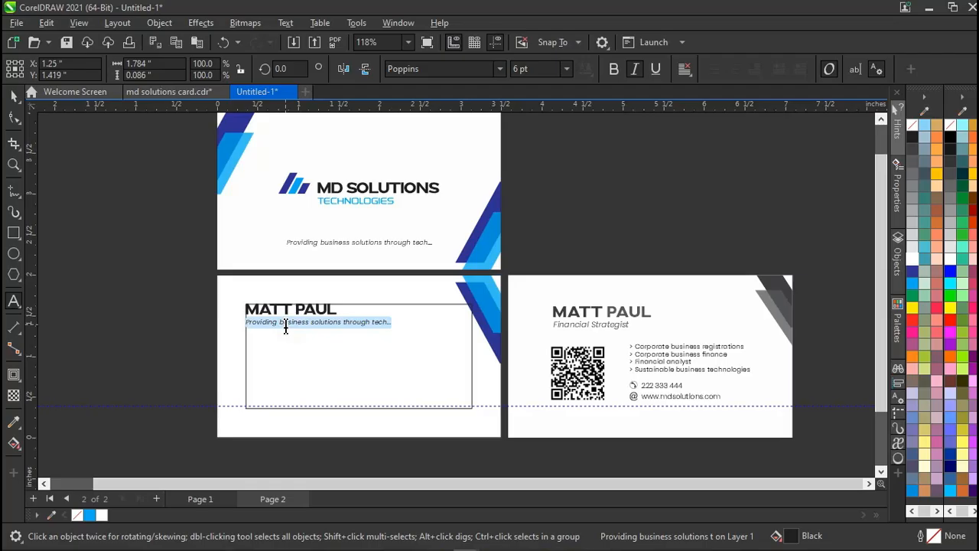
pyautogui.write('Fin')
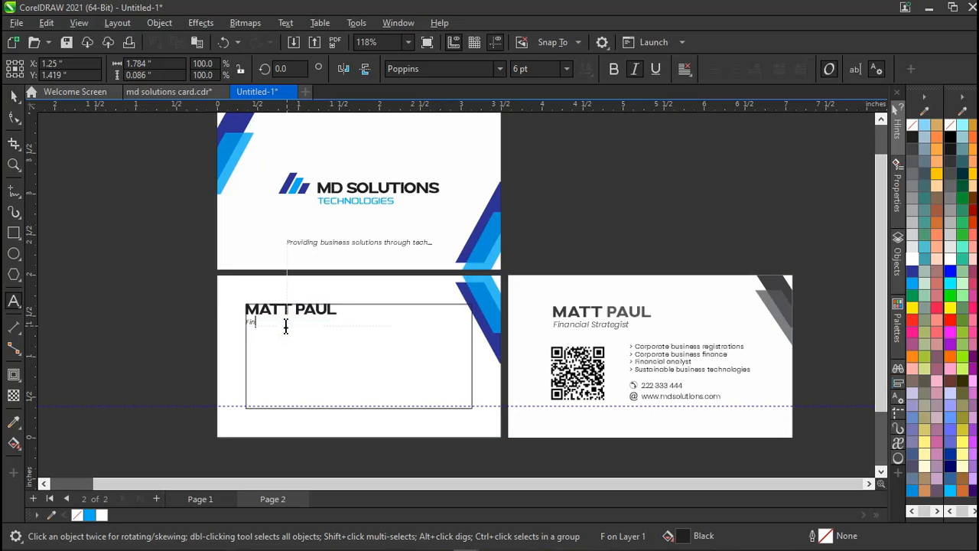
pyautogui.write('ancial')
pyautogui.write(' Stra')
pyautogui.write('ta')
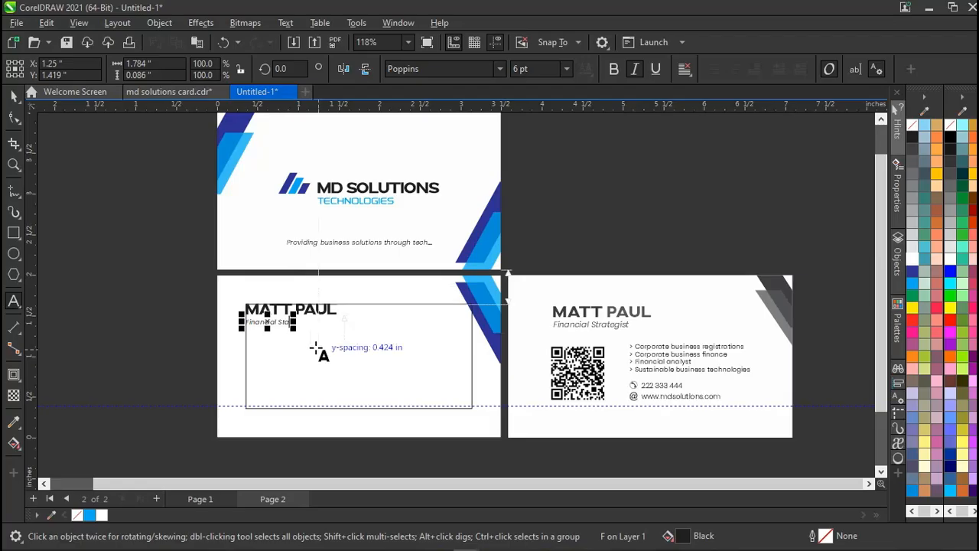
pyautogui.press('BackSpace')
pyautogui.write('rateg')
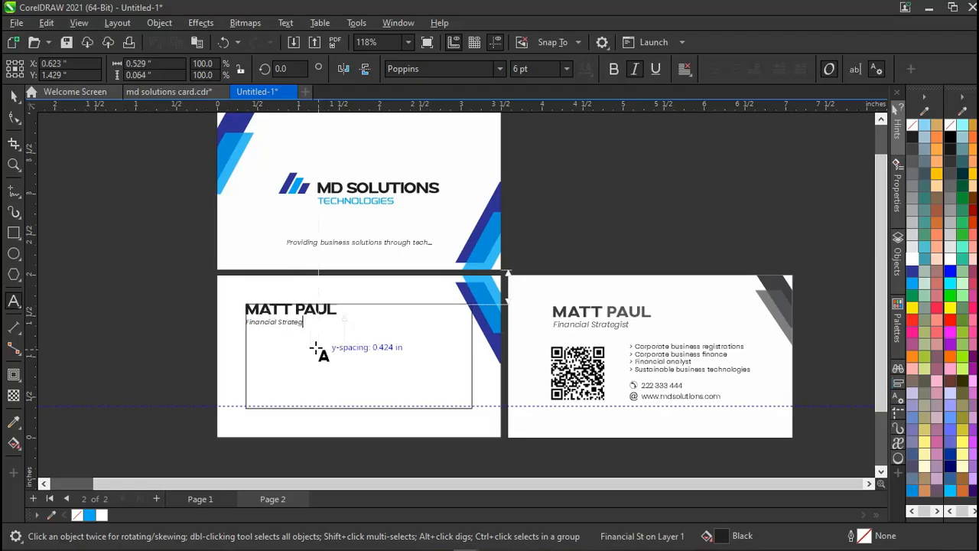
pyautogui.write('ist')
pyautogui.hotkey('ctrl', 'space')
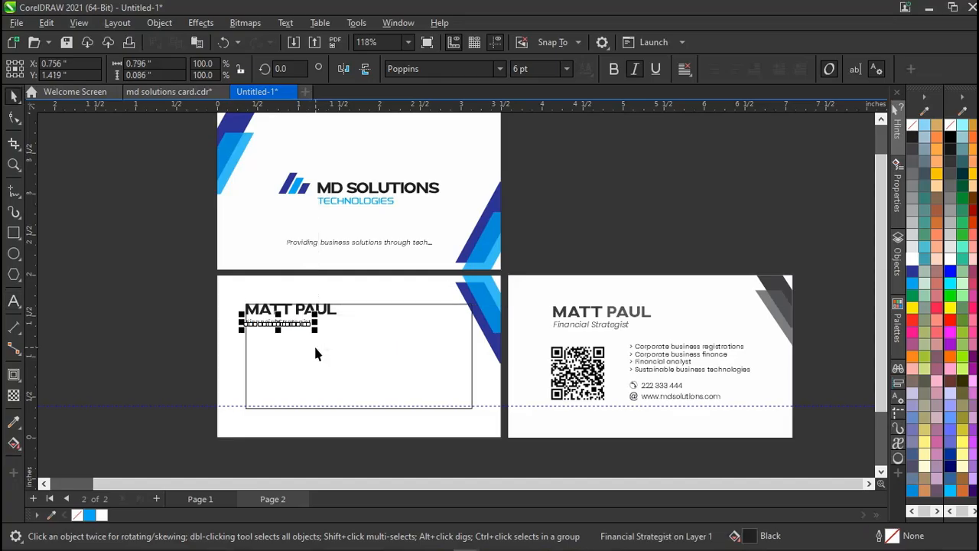
pyautogui.click(150, 330)
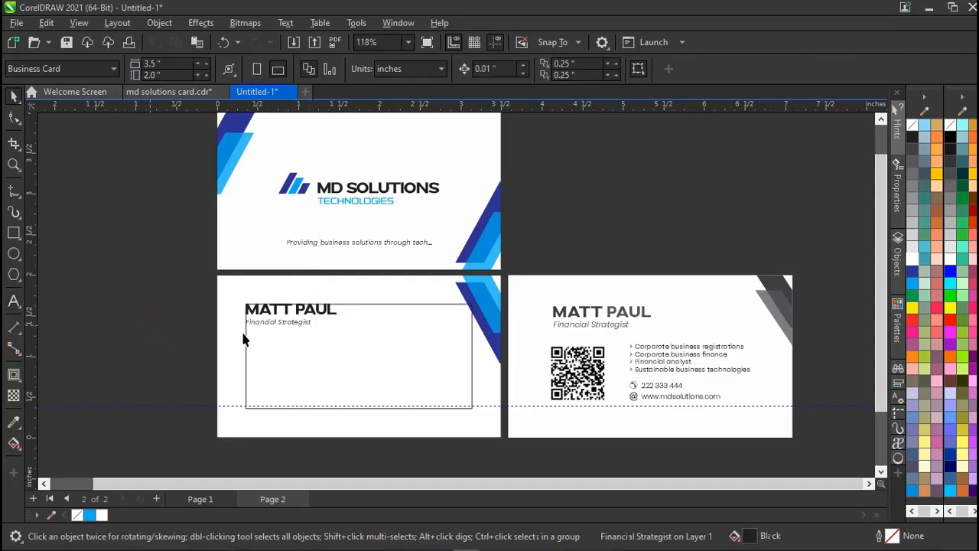
# Set the Financial Strategist title to 7 pt, matching the right card's job title.
pyautogui.click(297, 331)
pyautogui.click(562, 323)
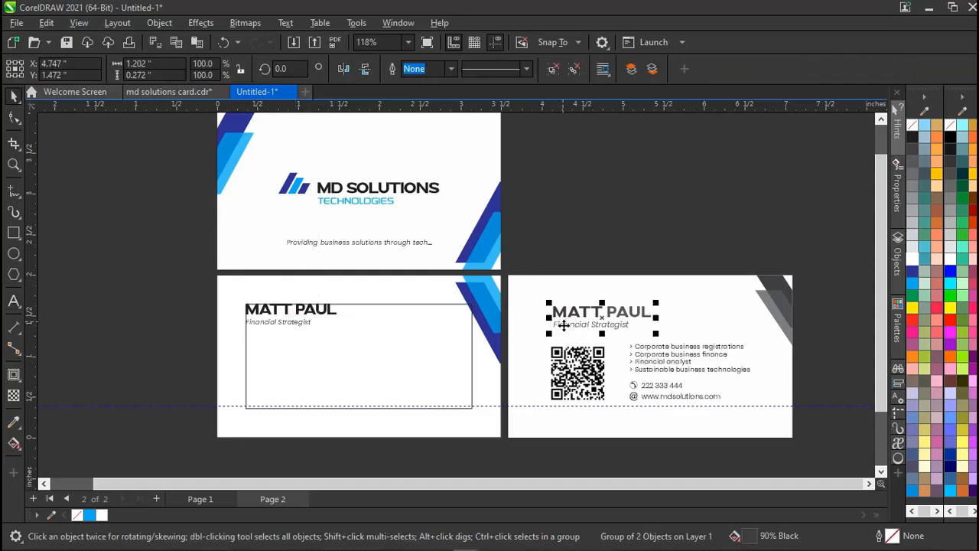
pyautogui.keyDown('ctrl'); pyautogui.click(563, 325); pyautogui.keyUp('ctrl')
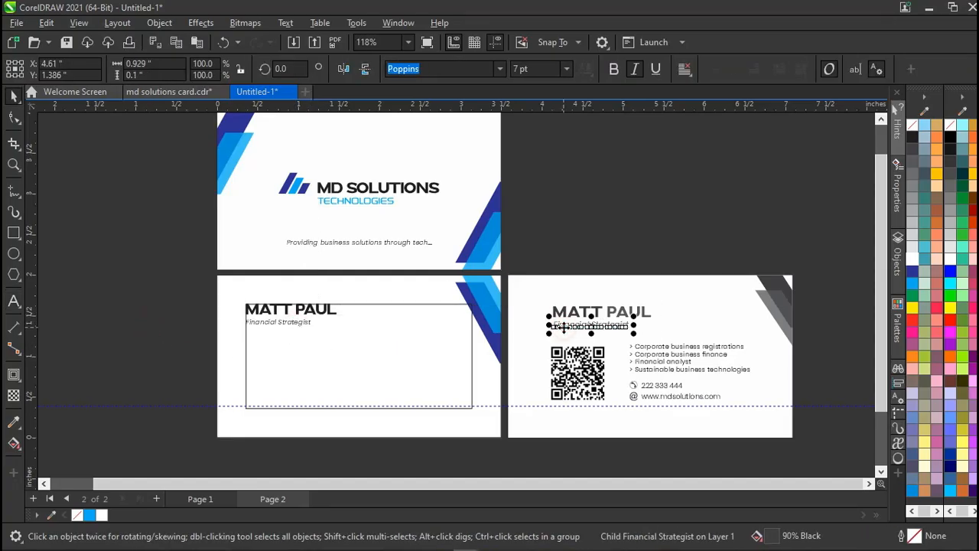
pyautogui.click(301, 322)
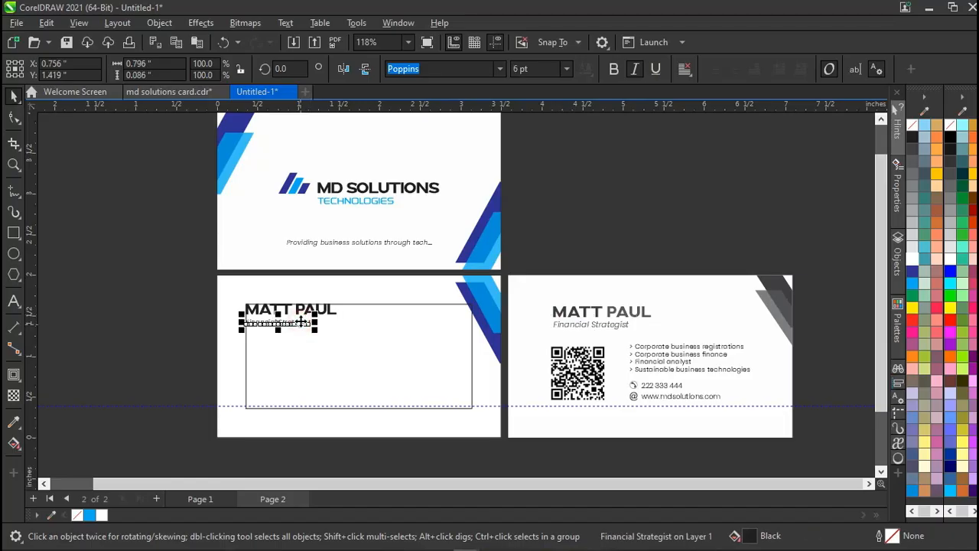
pyautogui.click(565, 72)
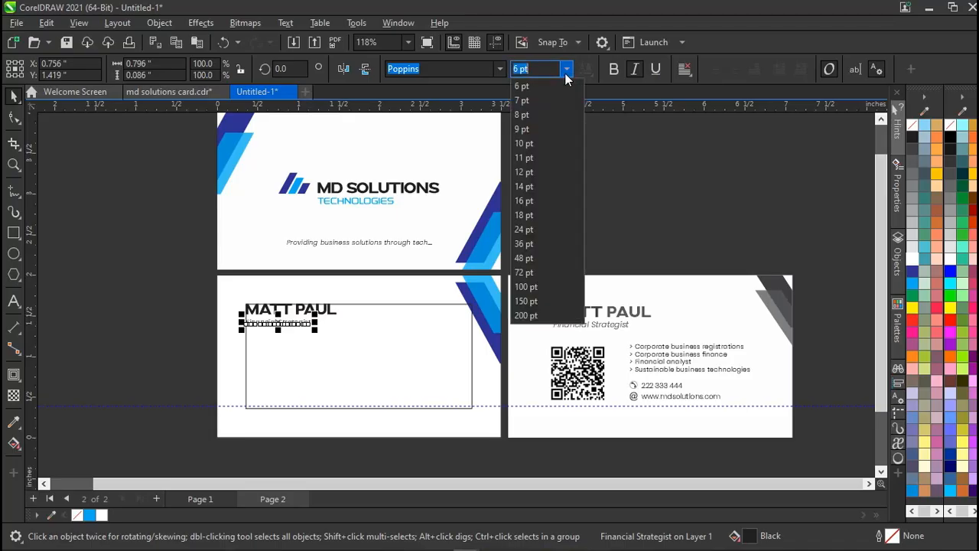
pyautogui.click(529, 100)
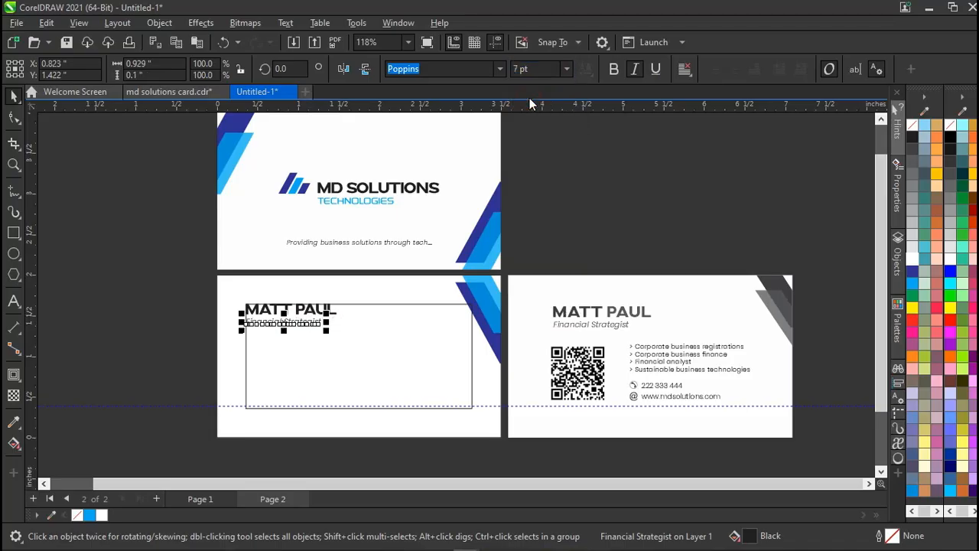
pyautogui.click(567, 69)
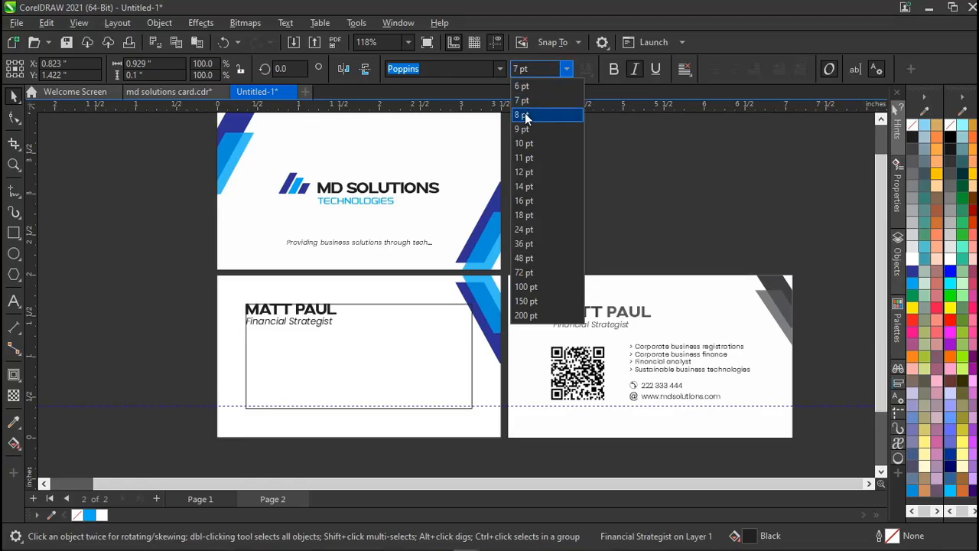
pyautogui.click(525, 116)
pyautogui.click(433, 270)
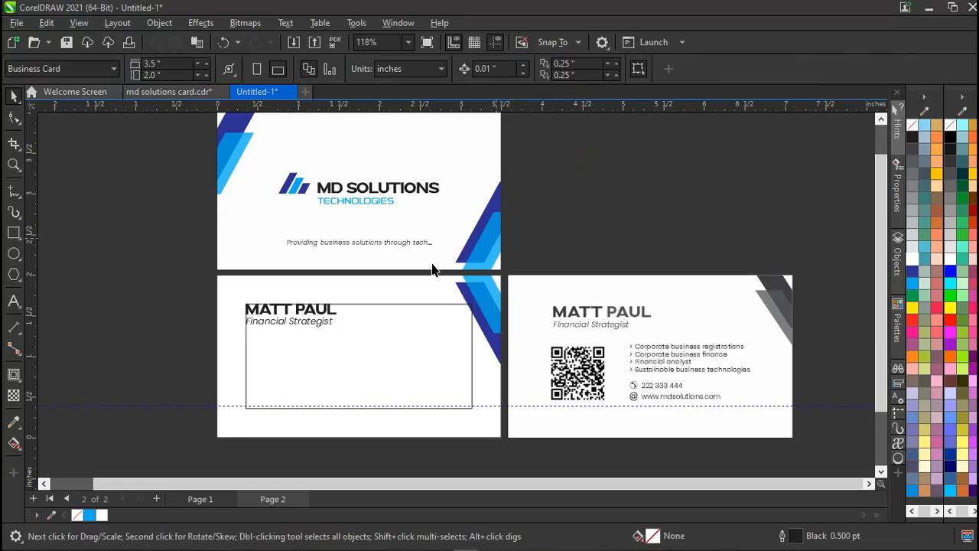
pyautogui.click(317, 323)
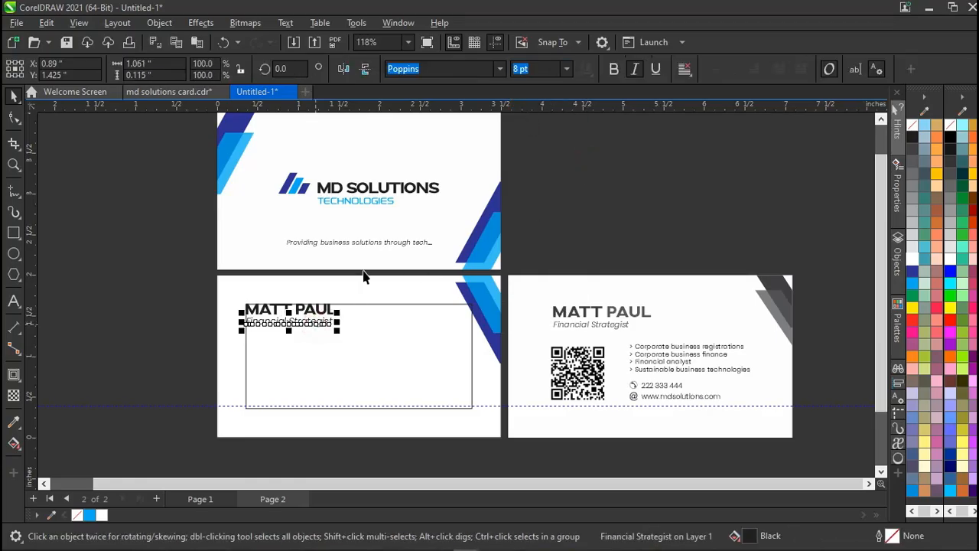
pyautogui.click(567, 69)
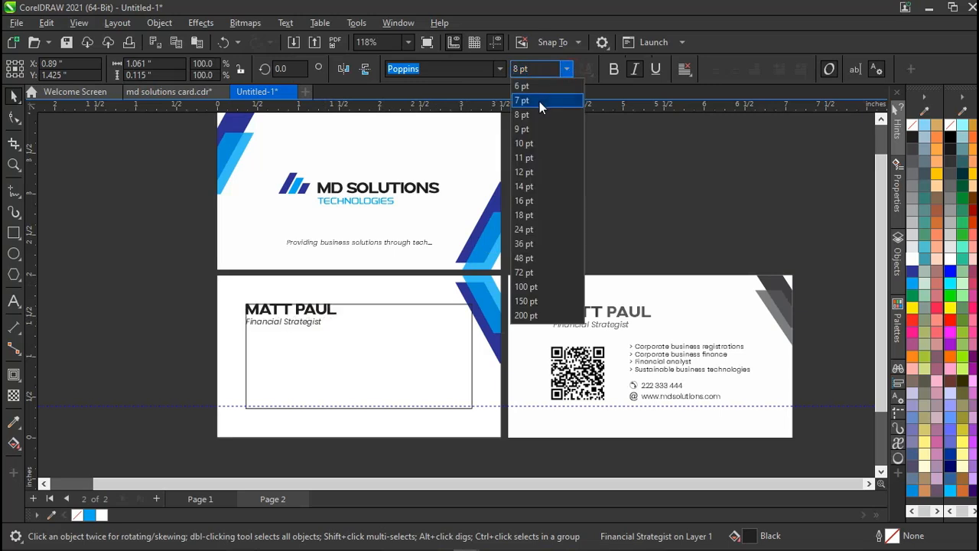
pyautogui.click(539, 101)
pyautogui.click(558, 186)
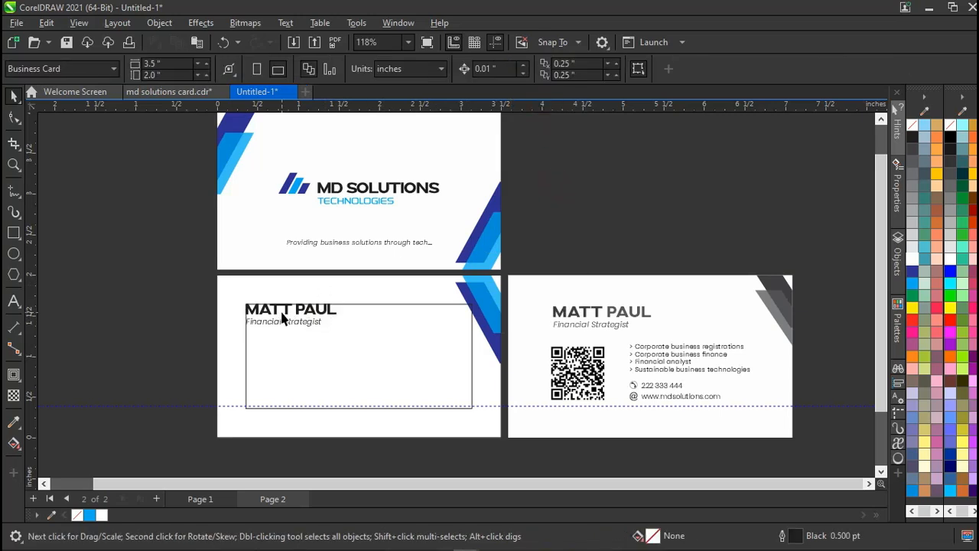
pyautogui.click(283, 310)
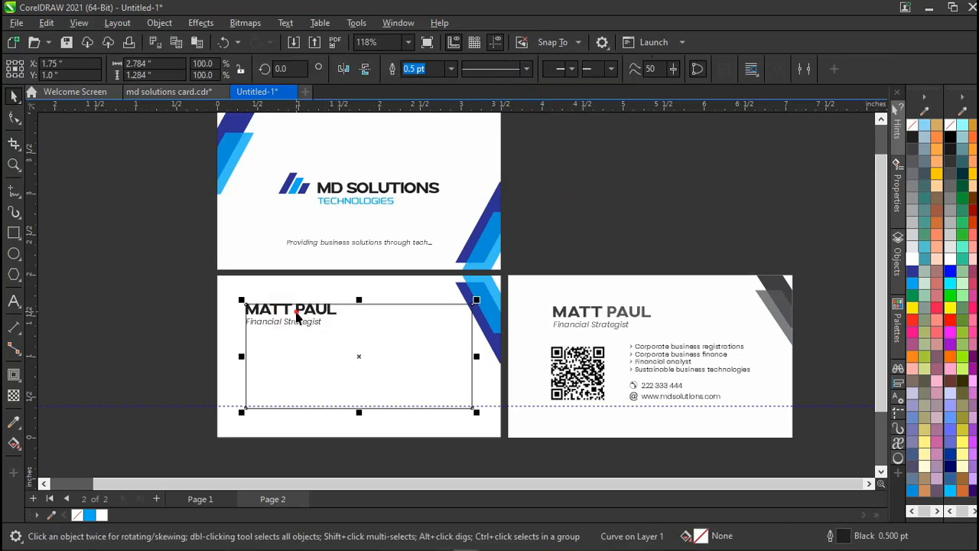
# Colour the second word of the left card's name heading 90% Black.
pyautogui.click(296, 310)
pyautogui.press('F8')
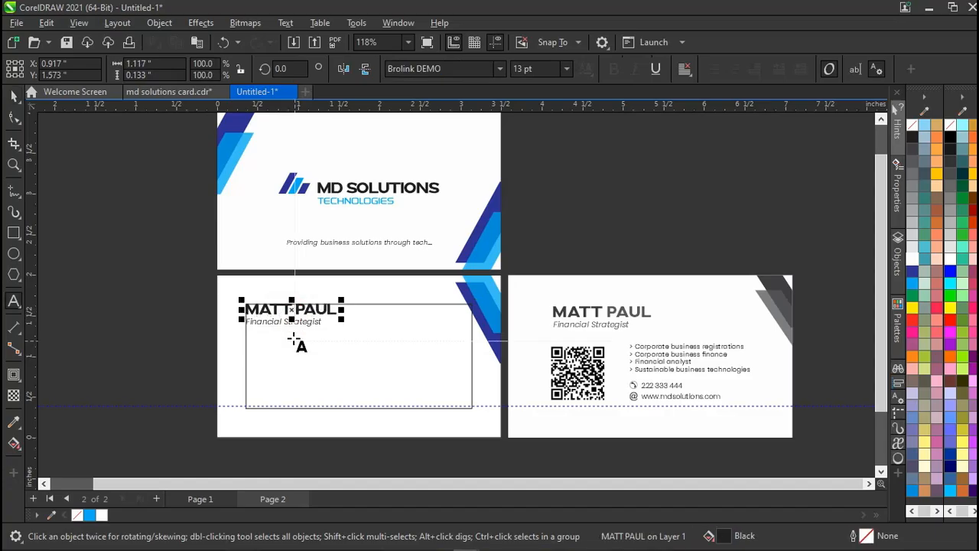
pyautogui.hotkey('ctrl', 'shift', 'Left')
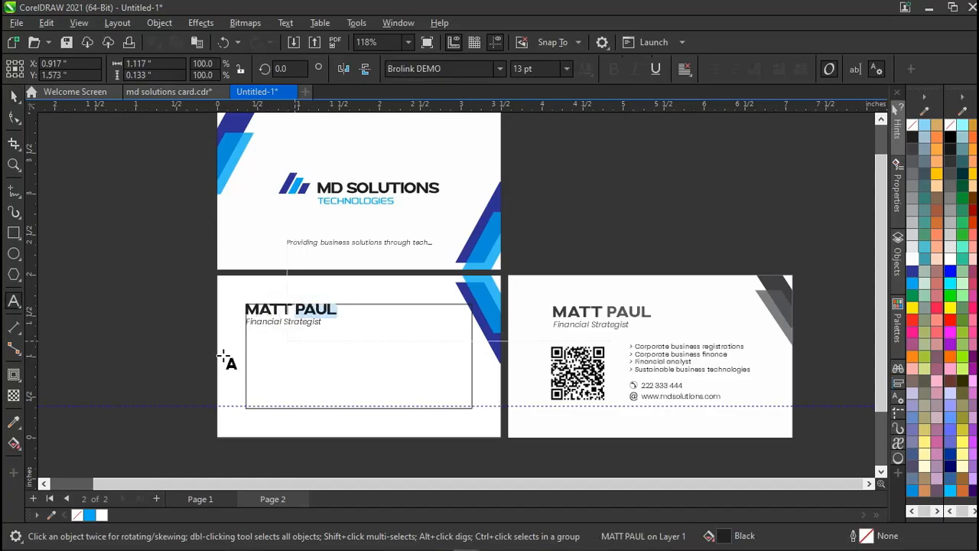
pyautogui.click(911, 153)
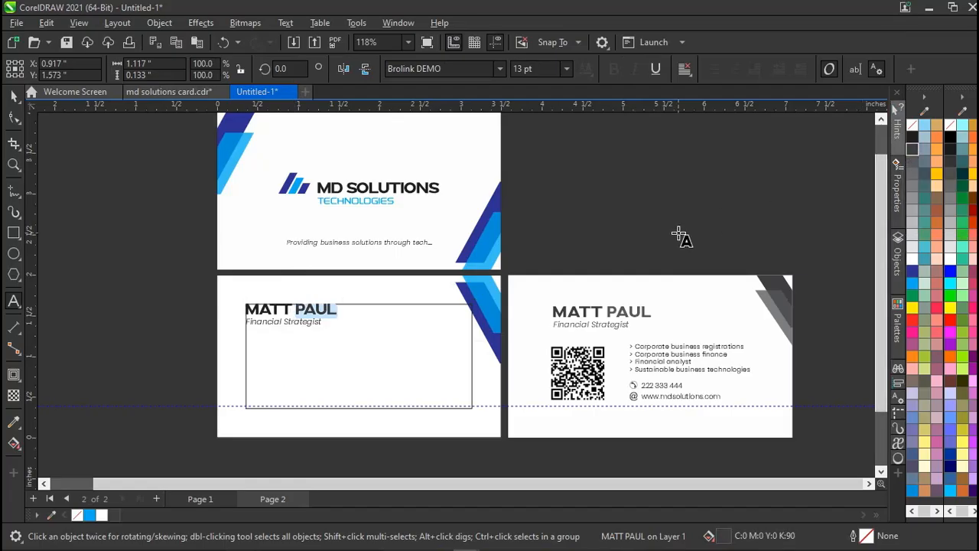
pyautogui.click(289, 309)
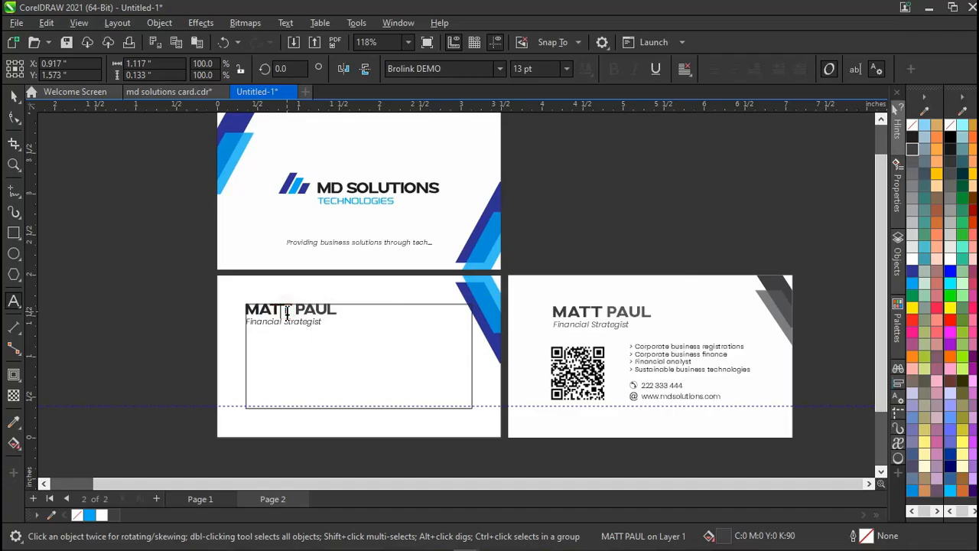
pyautogui.hotkey('ctrl', 'space')
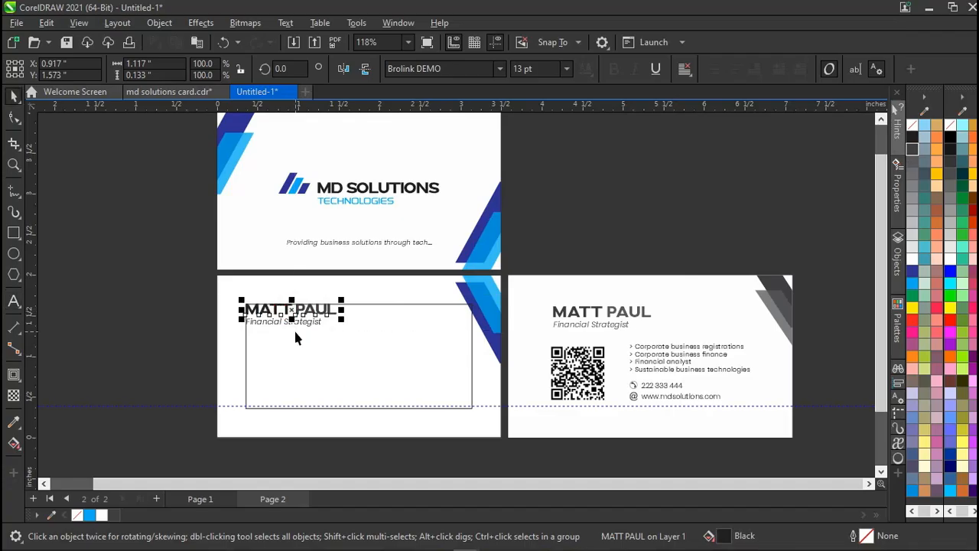
pyautogui.click(144, 321)
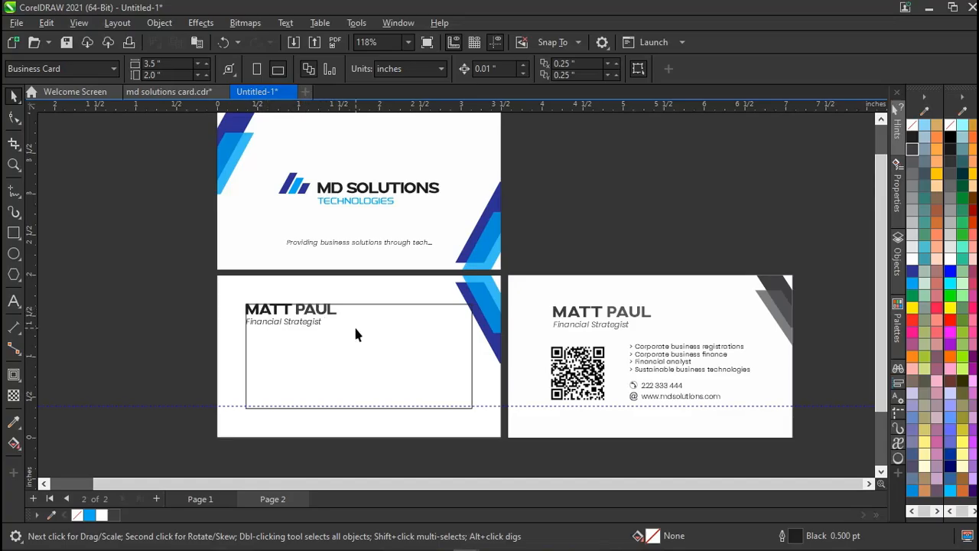
pyautogui.click(313, 323)
pyautogui.click(504, 365)
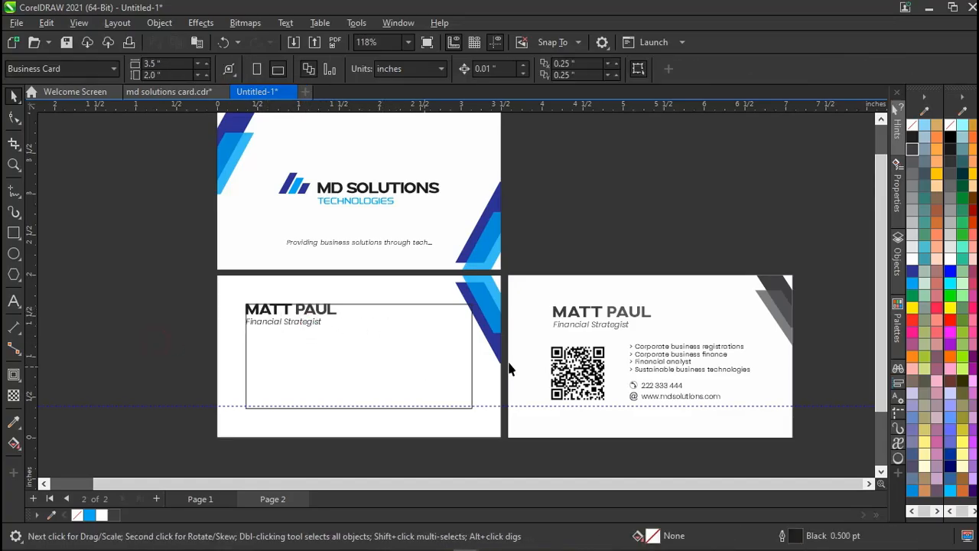
pyautogui.click(570, 368)
pyautogui.click(157, 328)
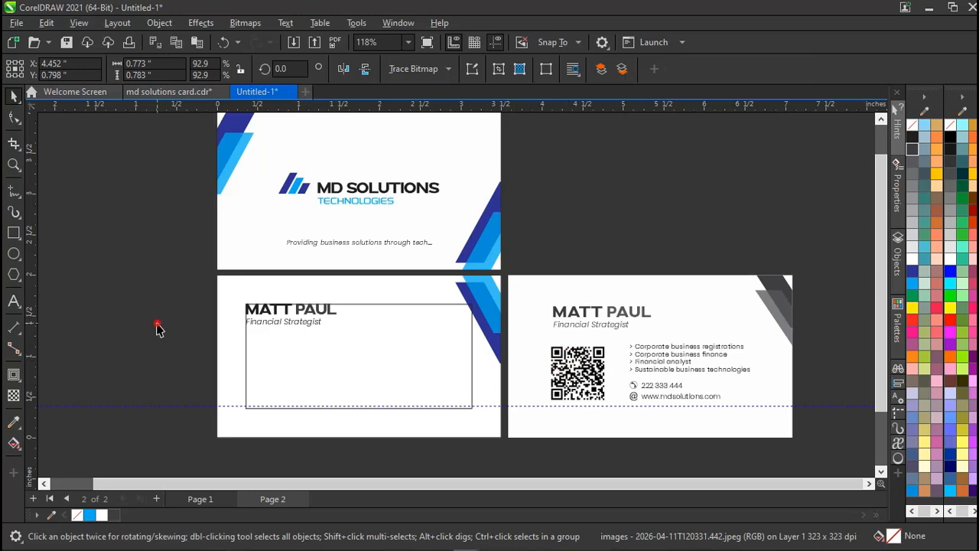
pyautogui.click(577, 378)
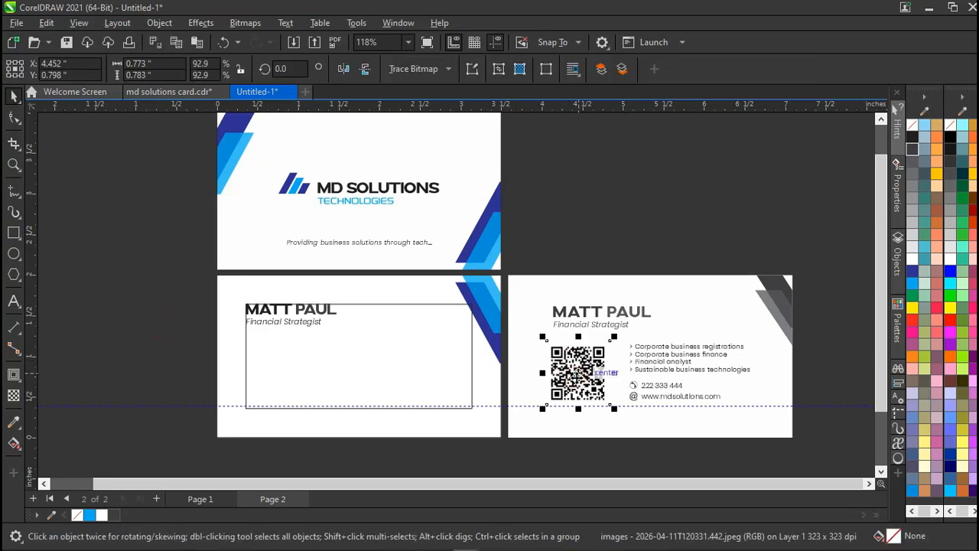
pyautogui.click(153, 353)
pyautogui.moveTo(175, 544)
pyautogui.click(608, 158)
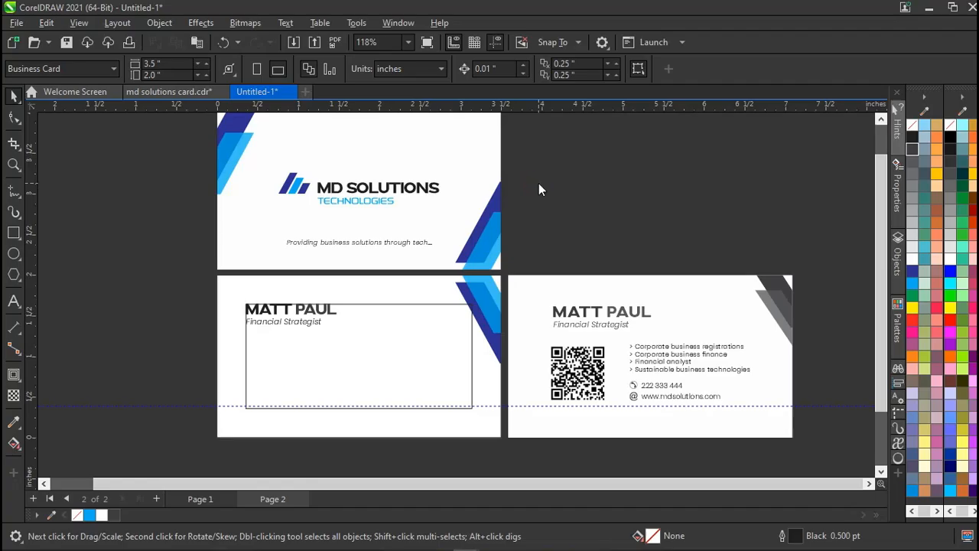
pyautogui.hotkey('ctrl', 'i')
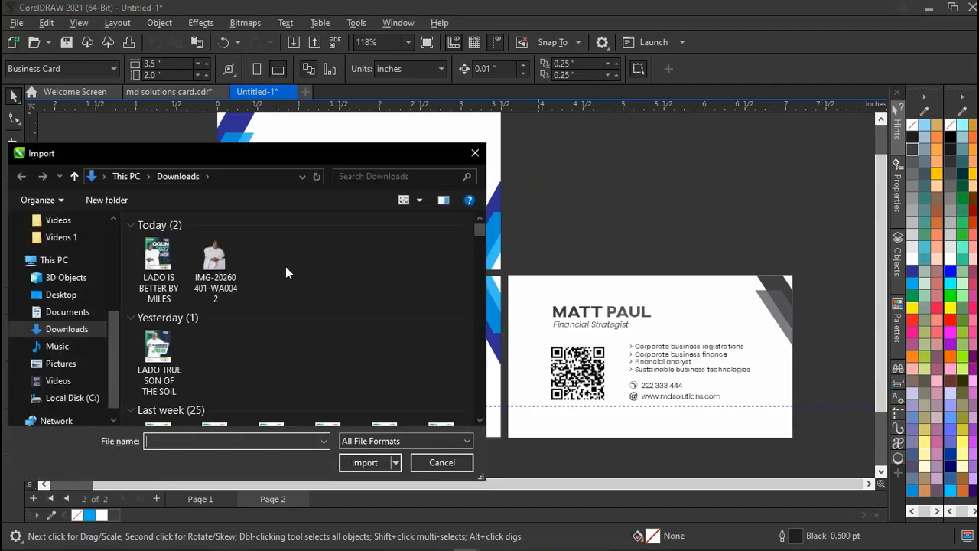
pyautogui.scroll(-4, 247, 372)
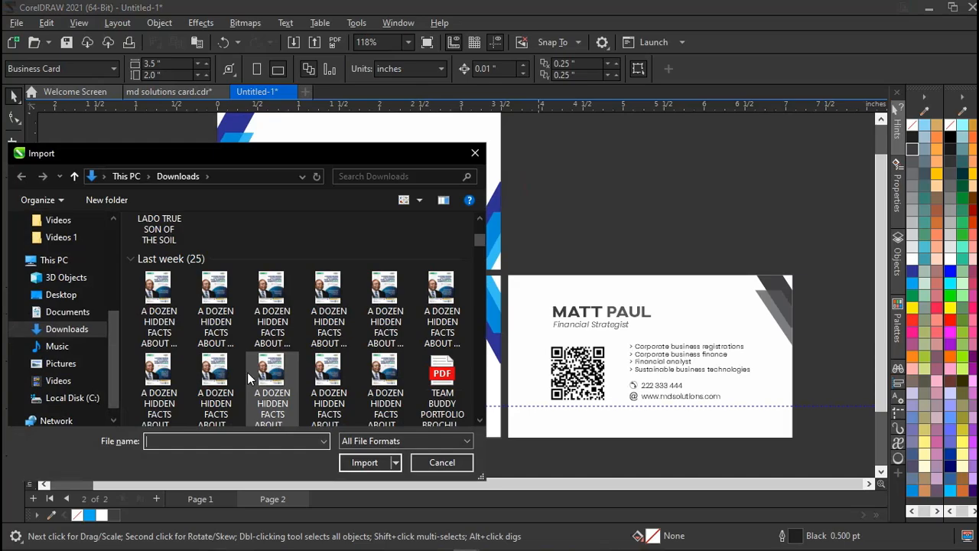
pyautogui.scroll(-10, 247, 372)
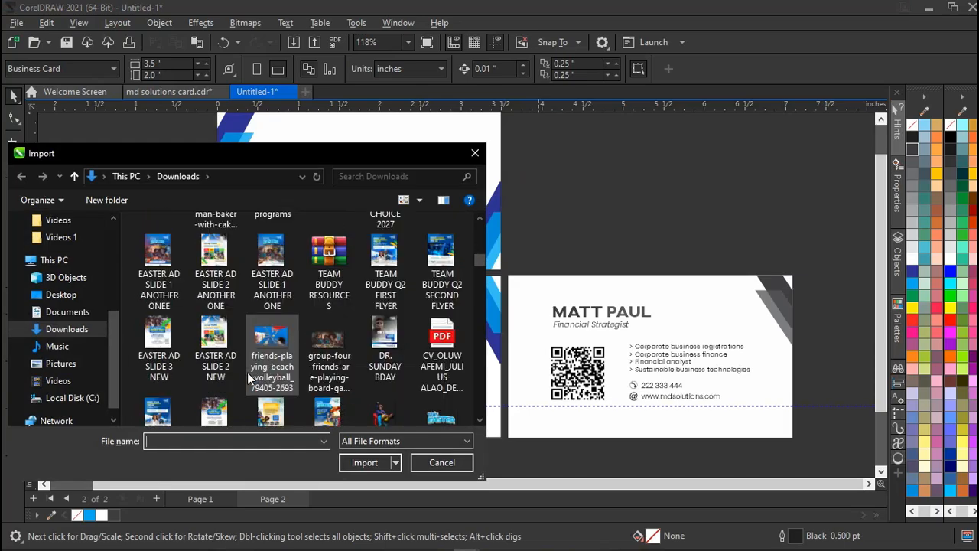
pyautogui.scroll(-5, 253, 390)
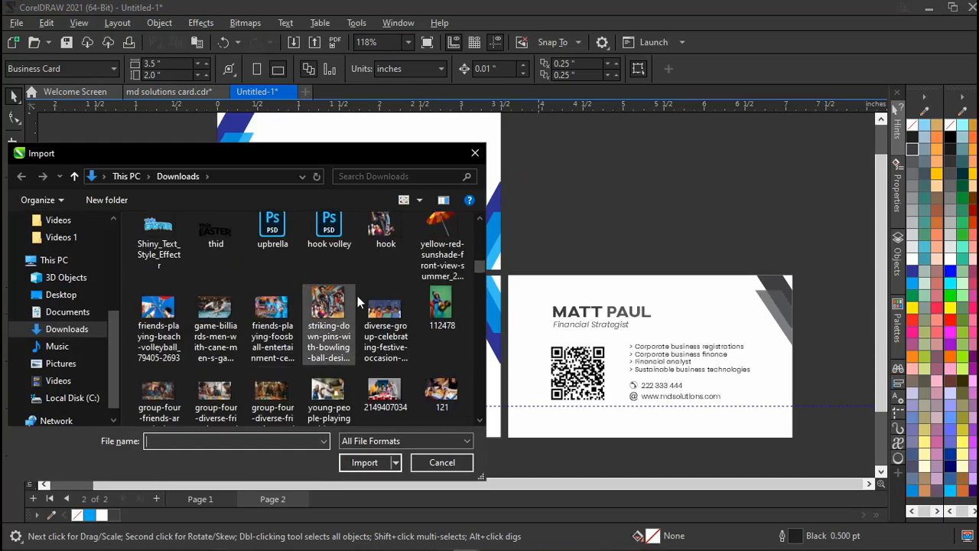
pyautogui.scroll(-6, 381, 321)
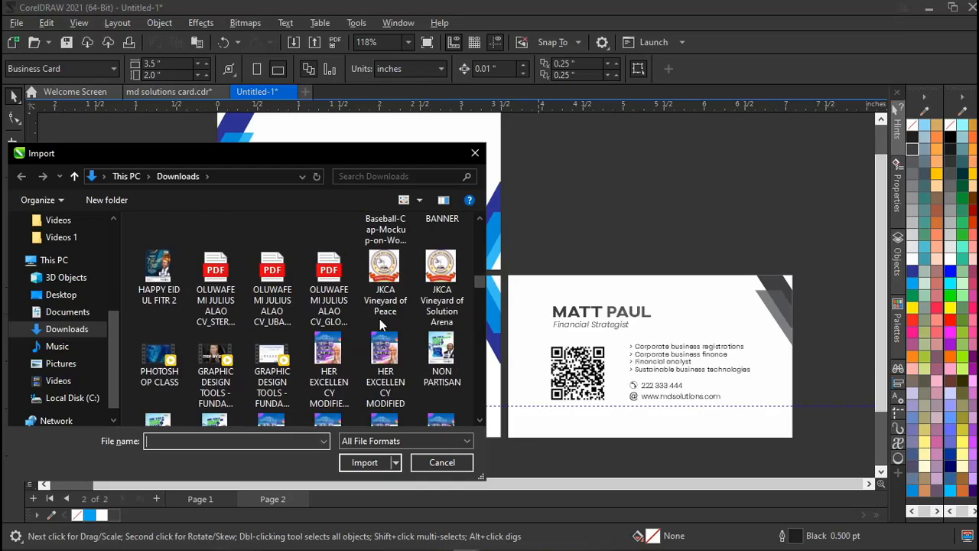
pyautogui.scroll(6, 380, 318)
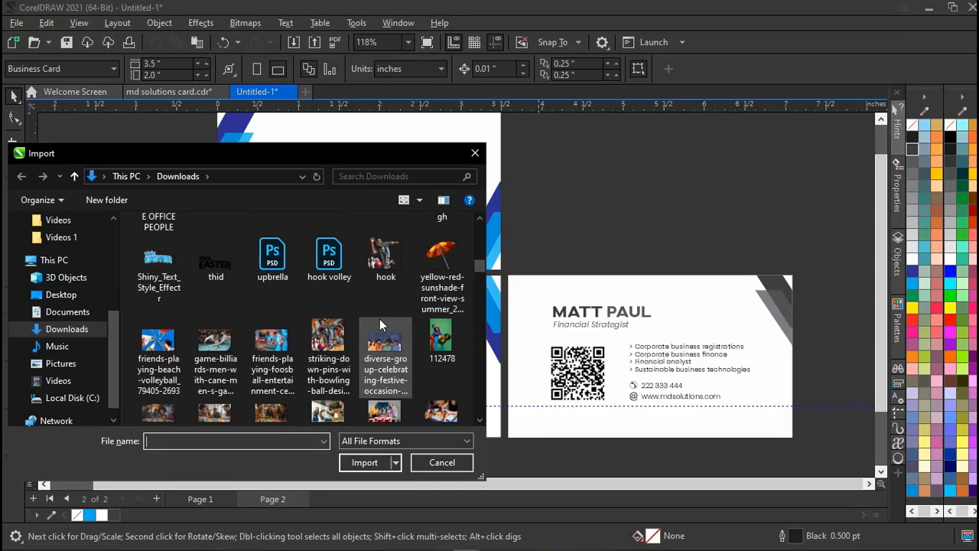
pyautogui.scroll(3, 379, 318)
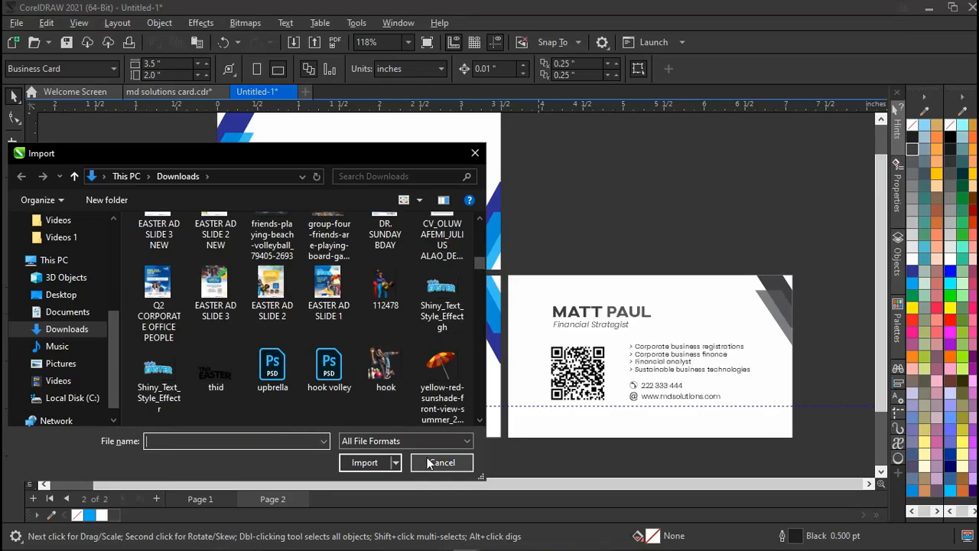
pyautogui.click(433, 308)
pyautogui.click(359, 462)
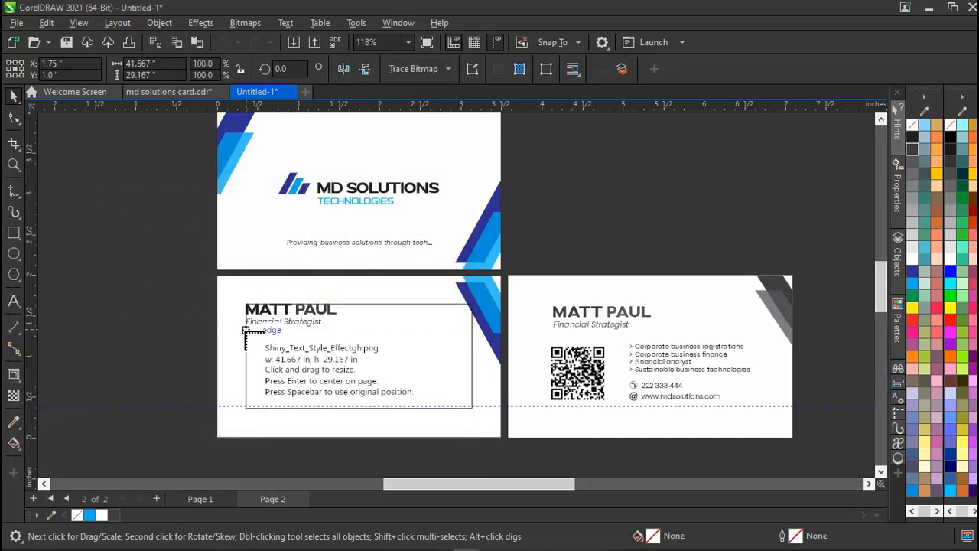
pyautogui.moveTo(245, 336); pyautogui.dragTo(317, 389)
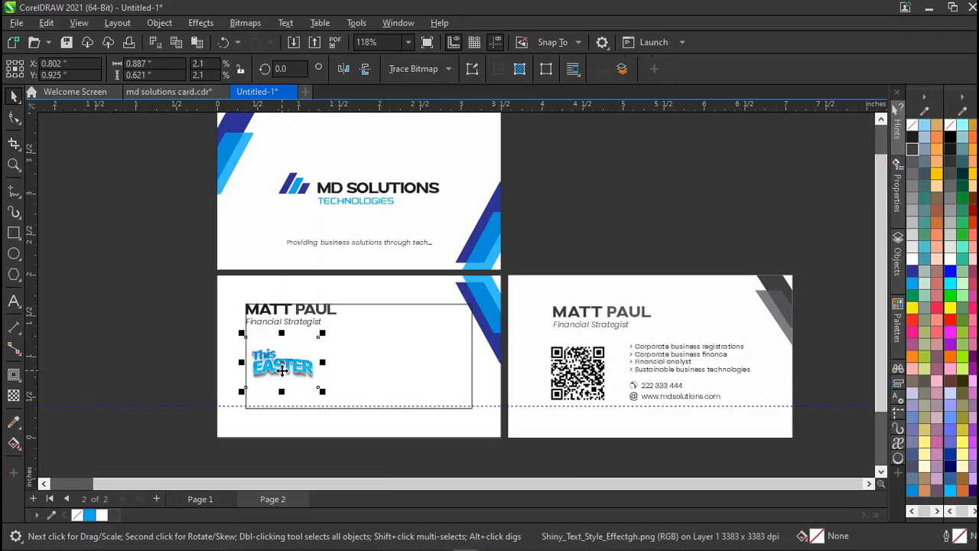
pyautogui.press('Delete')
pyautogui.click(563, 361)
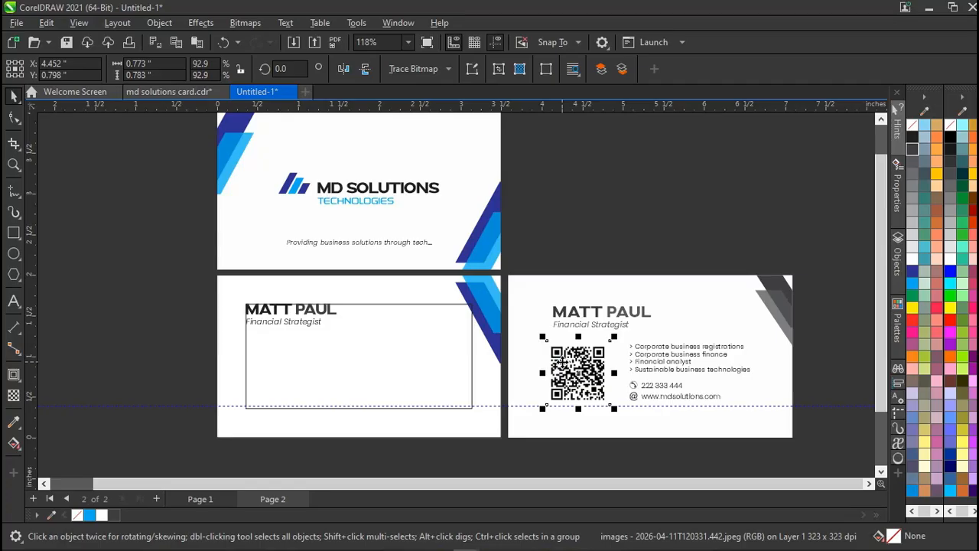
# Copy the QR code from the right card onto the left card and nudge it below the title.
pyautogui.moveTo(562, 361); pyautogui.dragTo(261, 356)
pyautogui.click(182, 352)
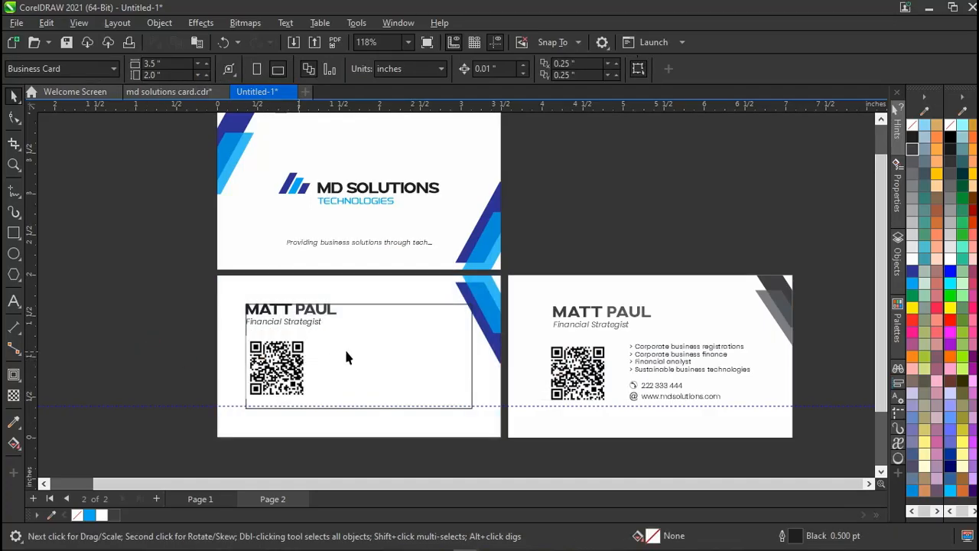
pyautogui.click(392, 357)
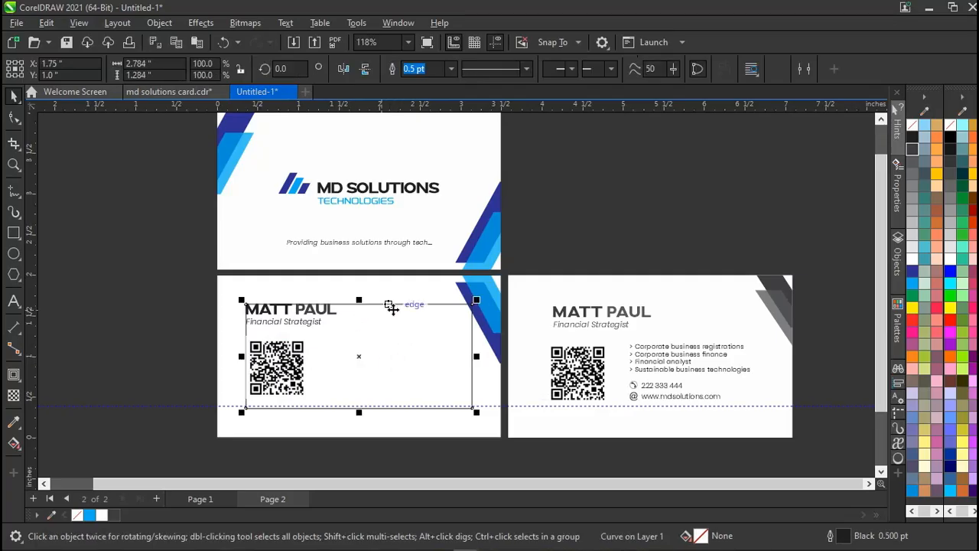
pyautogui.click(158, 356)
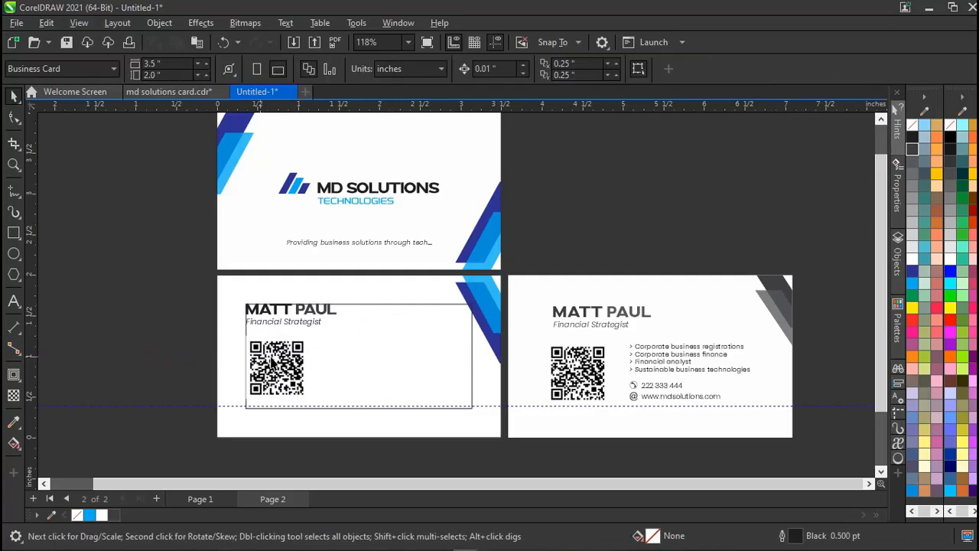
pyautogui.click(286, 359)
pyautogui.scroll(1, 284, 356)
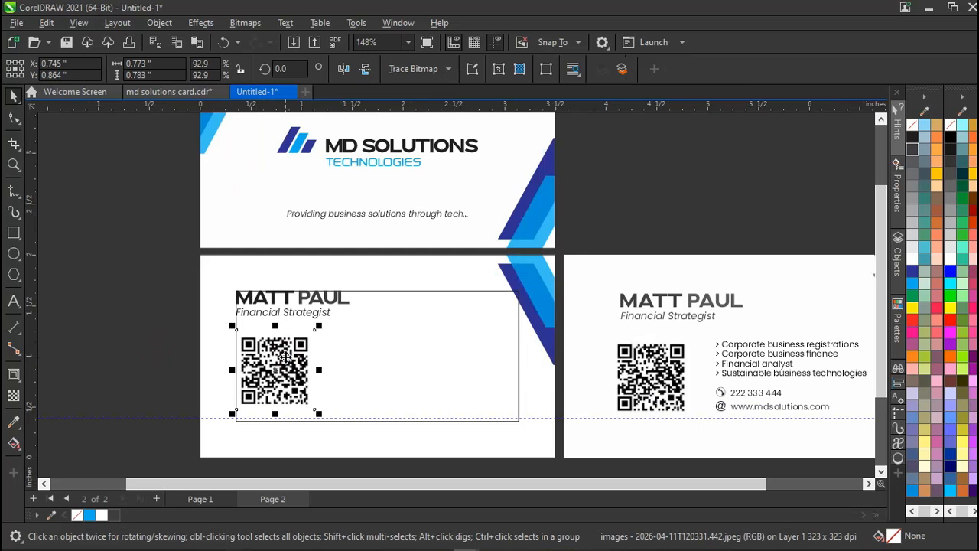
pyautogui.click(147, 362)
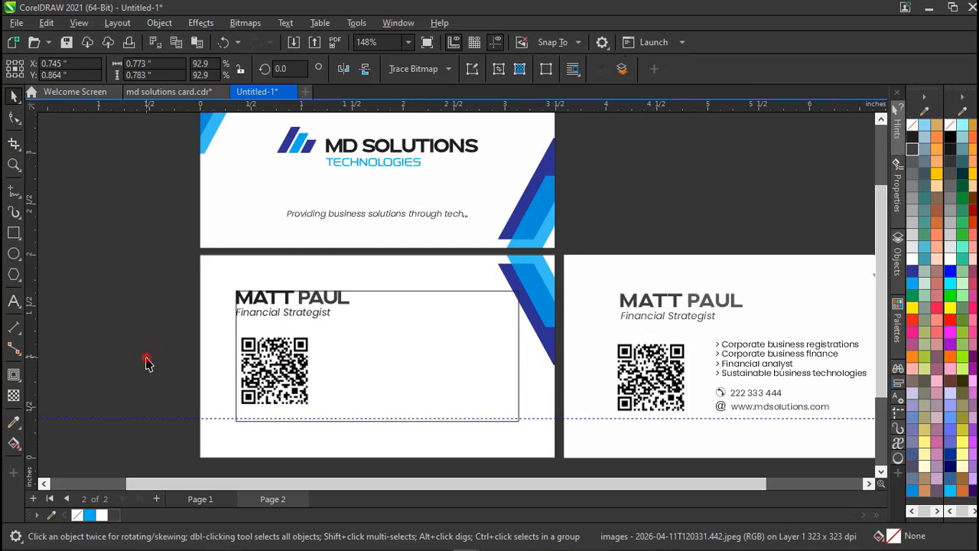
pyautogui.click(288, 352)
pyautogui.moveTo(288, 352); pyautogui.dragTo(290, 360)
pyautogui.press('Down')
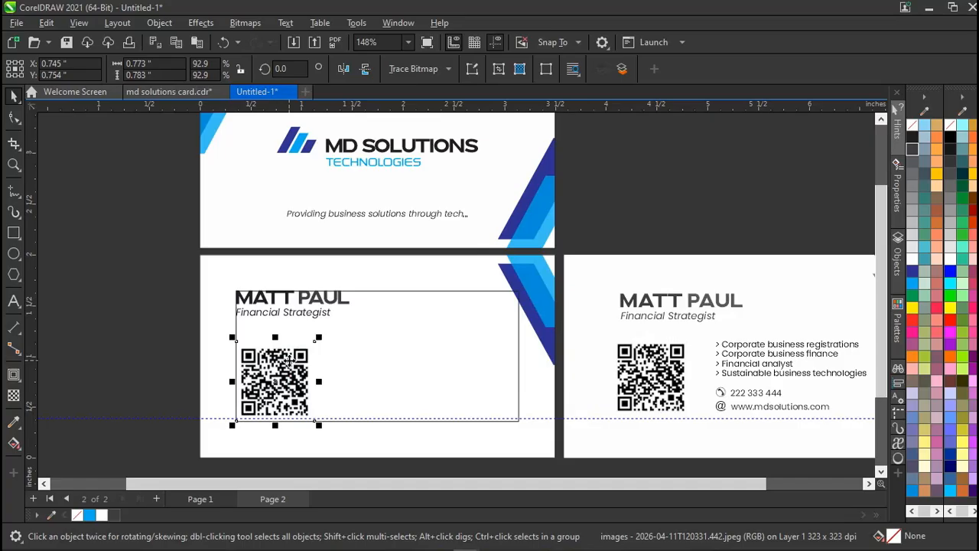
pyautogui.click(142, 330)
pyautogui.hscroll(2, 512, 342)
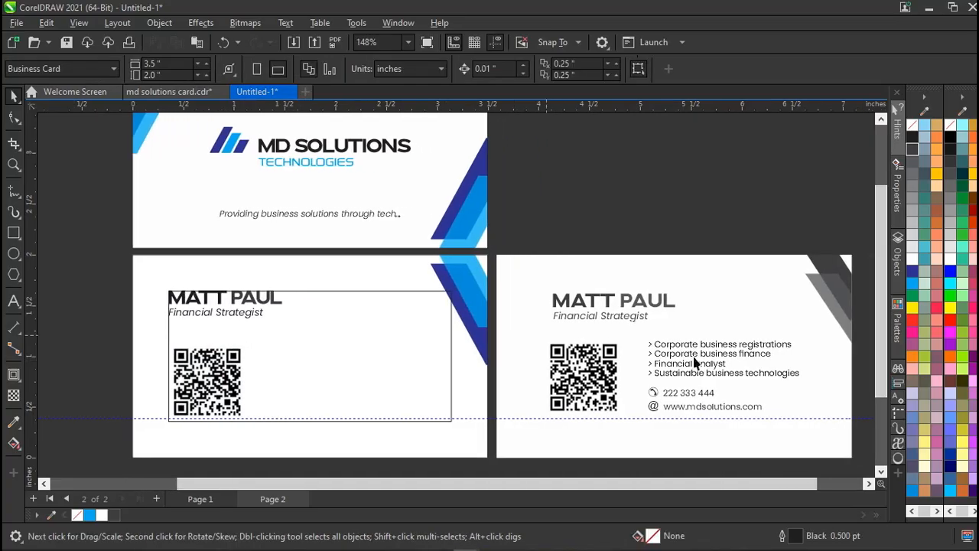
pyautogui.click(666, 346)
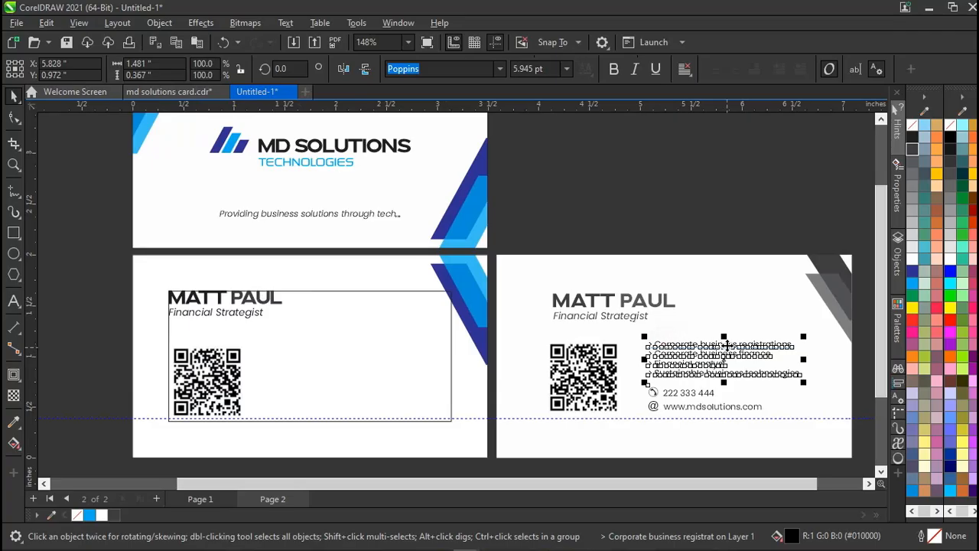
pyautogui.click(699, 219)
pyautogui.click(680, 352)
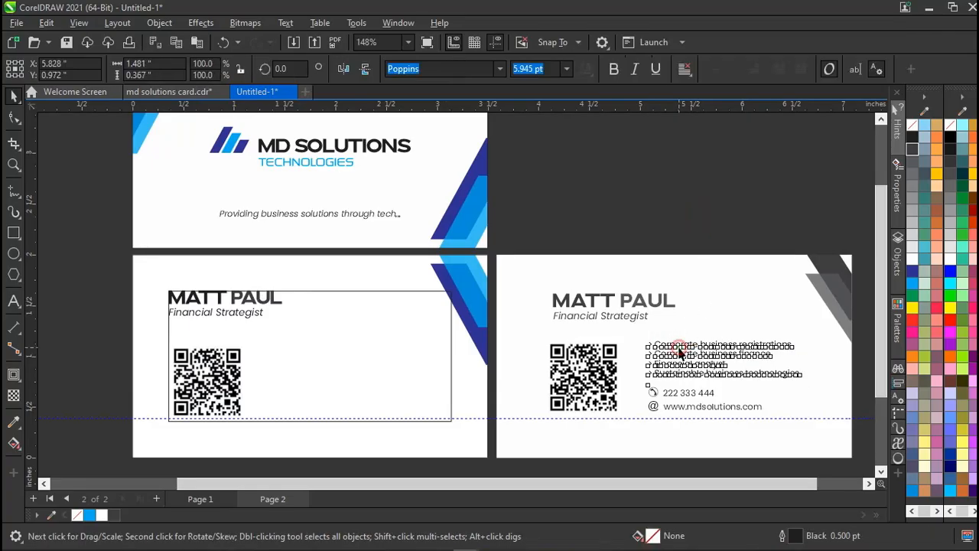
pyautogui.click(14, 301)
pyautogui.press('space')
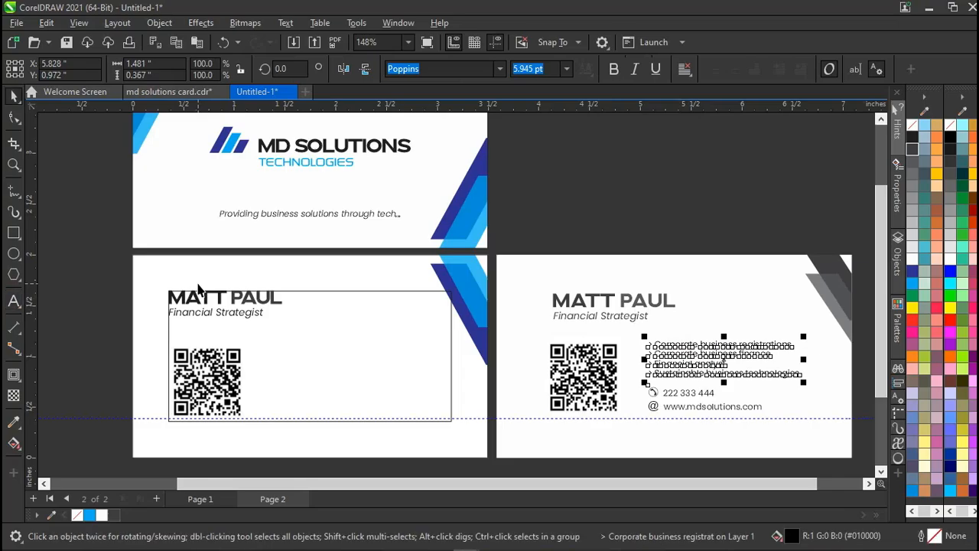
pyautogui.click(275, 216)
pyautogui.moveTo(275, 215)
pyautogui.mouseDown()
pyautogui.moveTo(504, 210)
pyautogui.moveTo(276, 215)
pyautogui.mouseUp()
pyautogui.hotkey('ctrl', 'z')
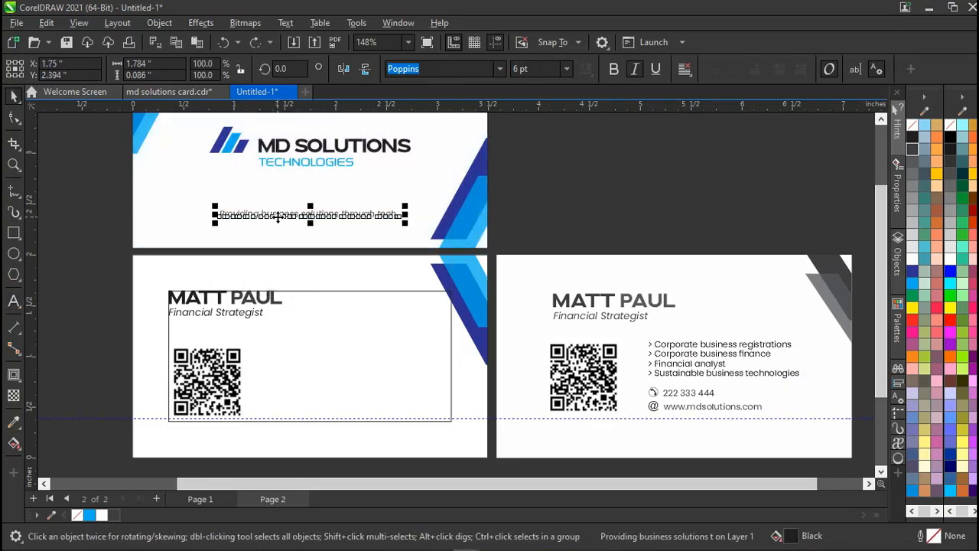
pyautogui.hotkey('ctrl', 'c')
pyautogui.hotkey('ctrl', 'v')
pyautogui.moveTo(278, 216); pyautogui.dragTo(335, 348)
pyautogui.doubleClick(336, 348)
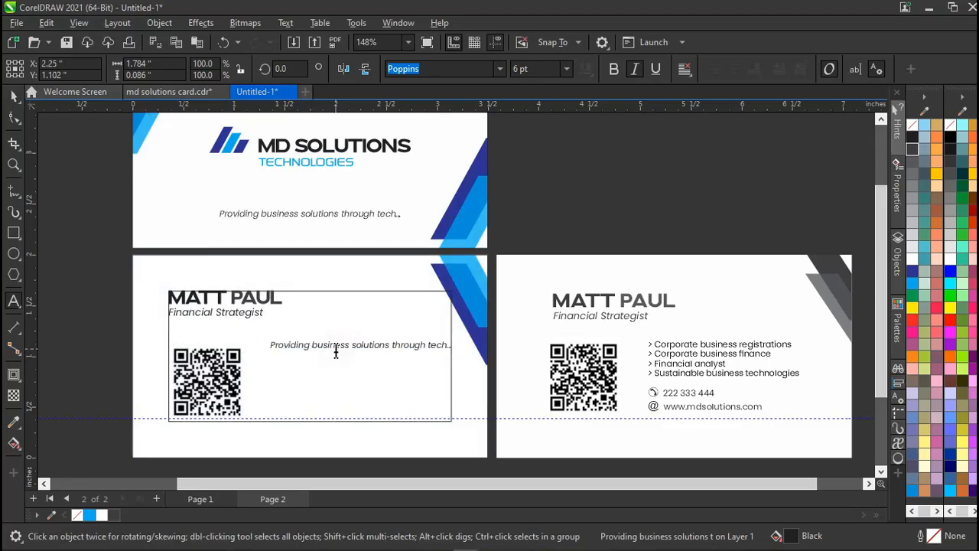
pyautogui.hotkey('ctrl', 'a')
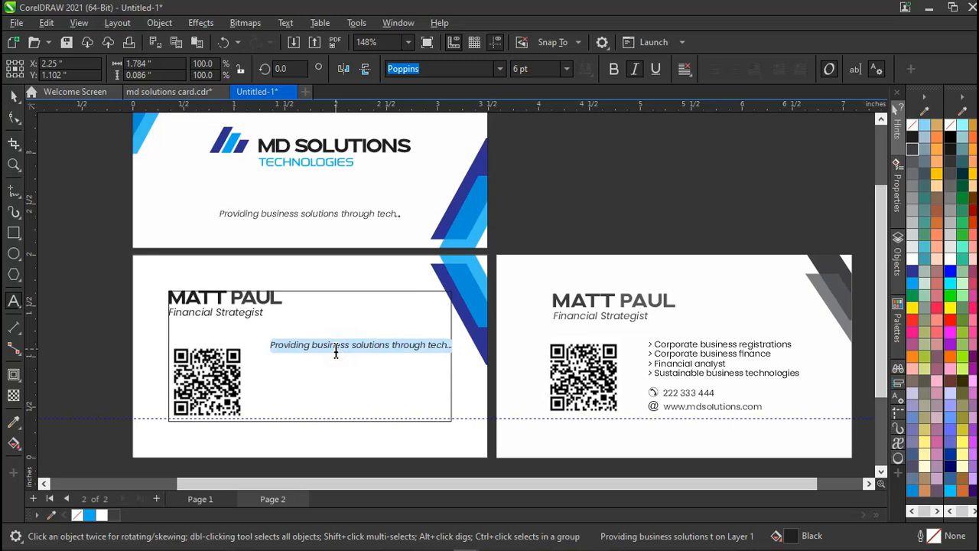
# Delete the leftover tagline copy and place a copy of the four-service bullet list beside the QR code.
pyautogui.press('Delete')
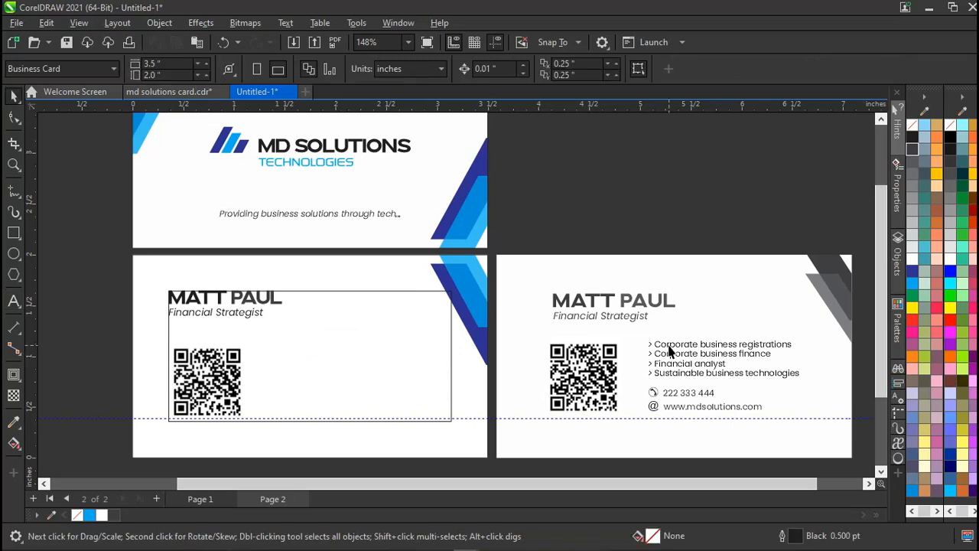
pyautogui.click(668, 346)
pyautogui.moveTo(668, 346); pyautogui.dragTo(302, 355)
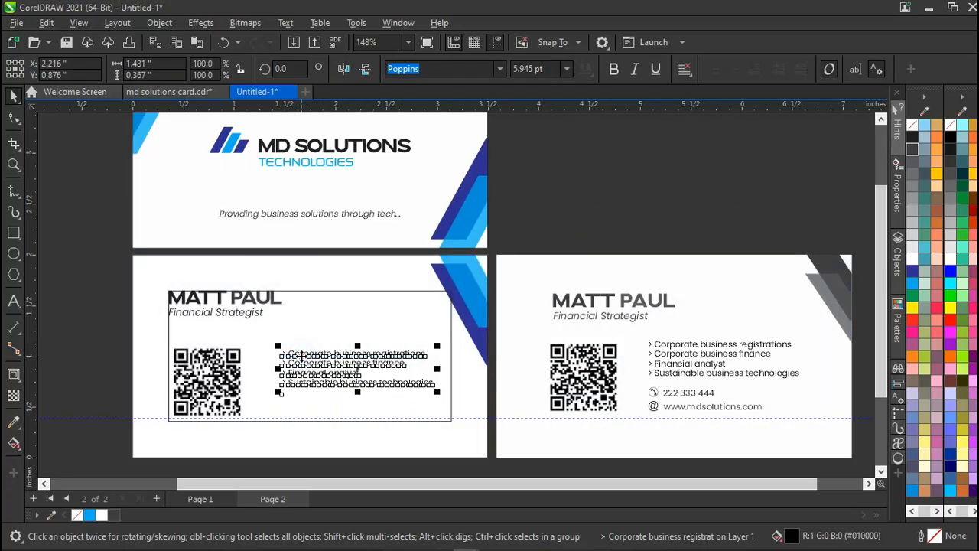
pyautogui.hotkey('ctrl', 'z')
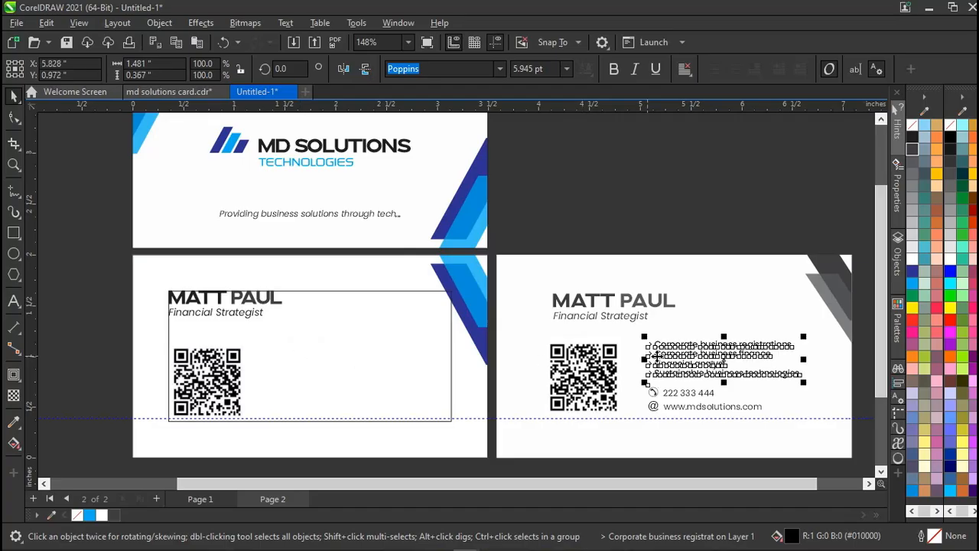
pyautogui.moveTo(665, 357); pyautogui.dragTo(285, 367)
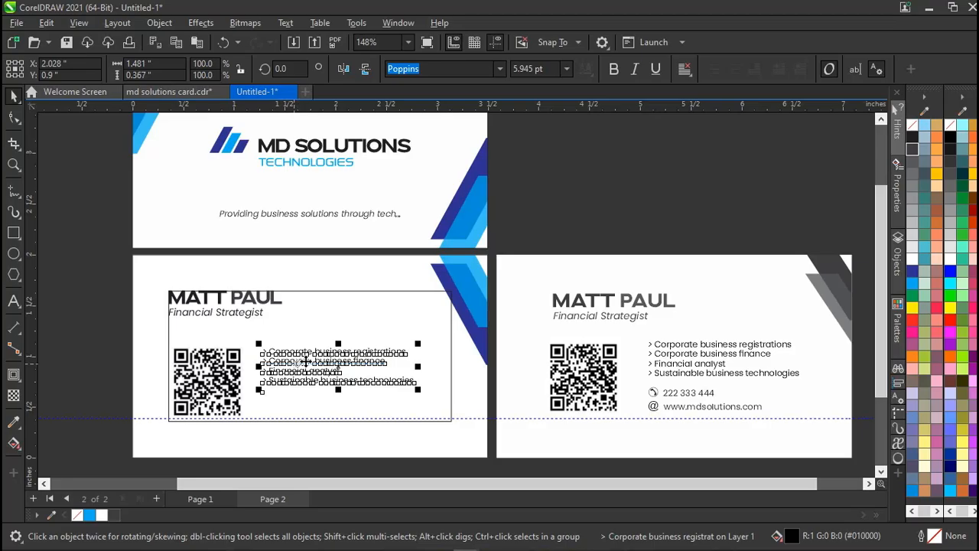
pyautogui.moveTo(301, 362); pyautogui.dragTo(316, 363)
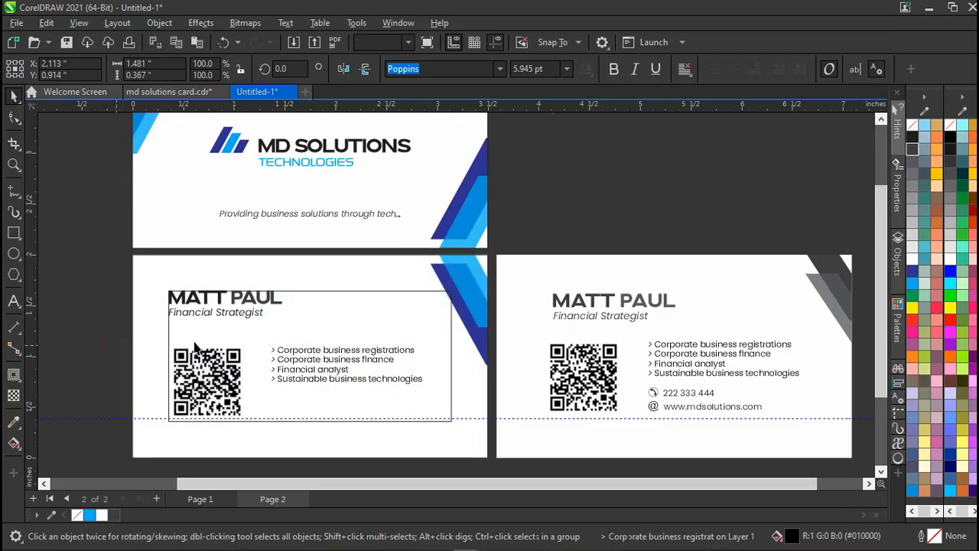
pyautogui.press('Escape')
# Shift the left card's QR code up slightly.
pyautogui.click(232, 357)
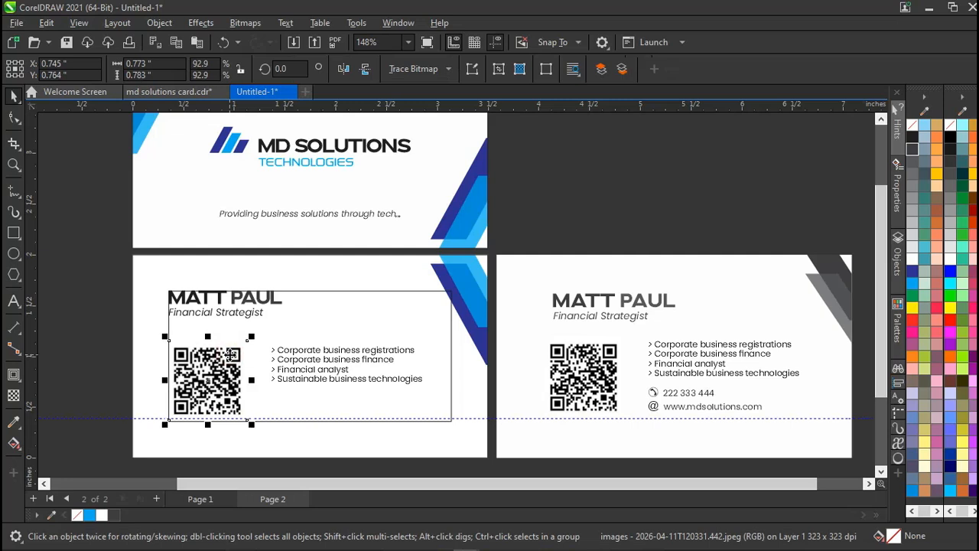
pyautogui.moveTo(231, 354); pyautogui.dragTo(232, 351)
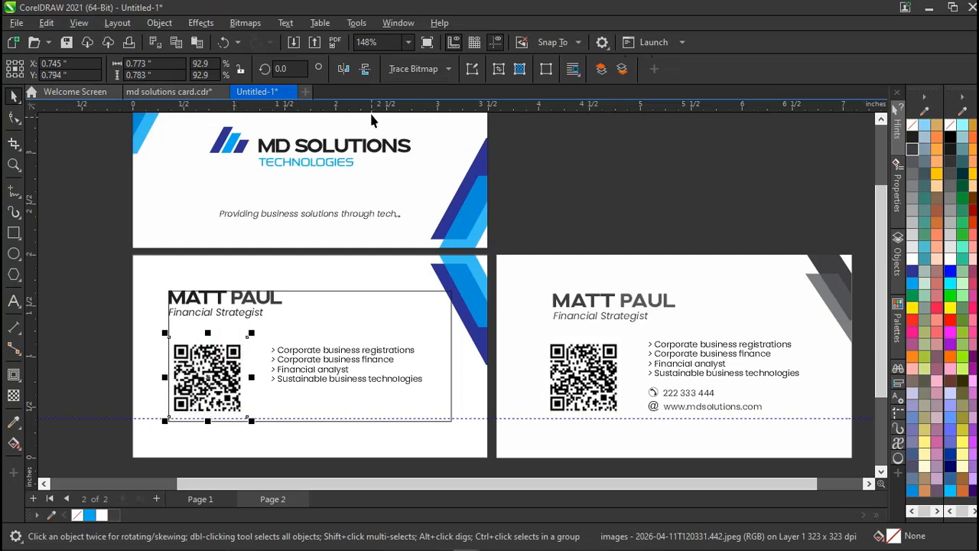
pyautogui.click(520, 149)
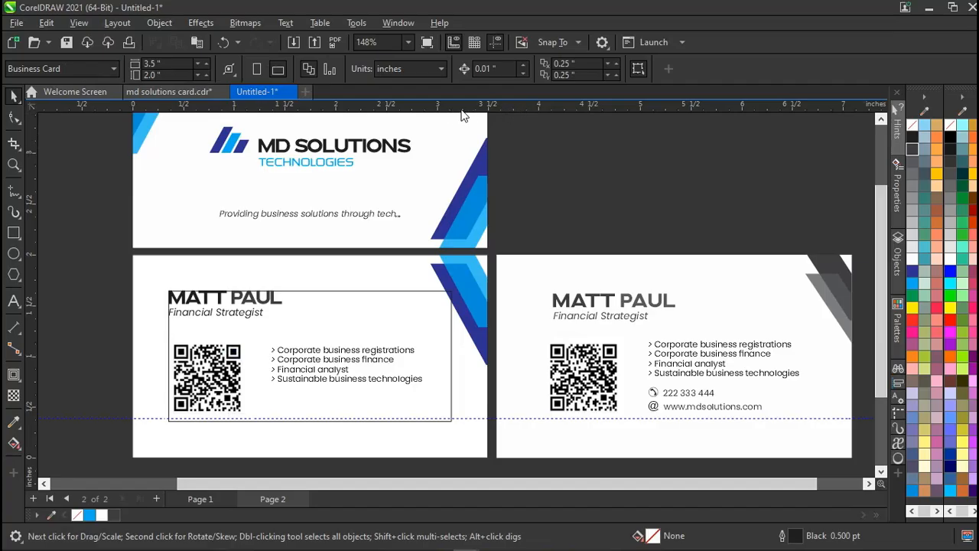
# Pull a horizontal guide down and nudge the left card's service list up onto it.
pyautogui.moveTo(433, 128); pyautogui.dragTo(443, 345)
pyautogui.click(336, 358)
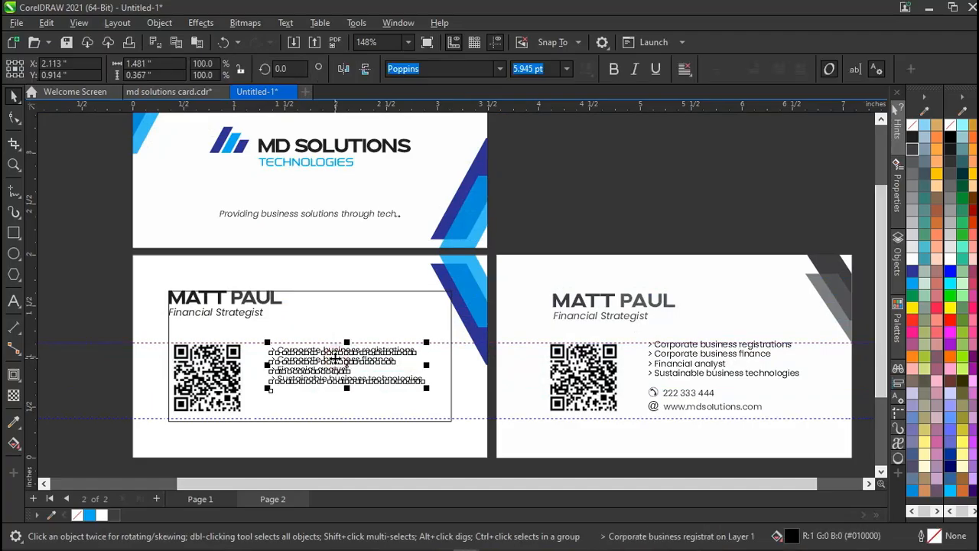
pyautogui.scroll(3, 336, 358)
pyautogui.moveTo(335, 359); pyautogui.dragTo(336, 356)
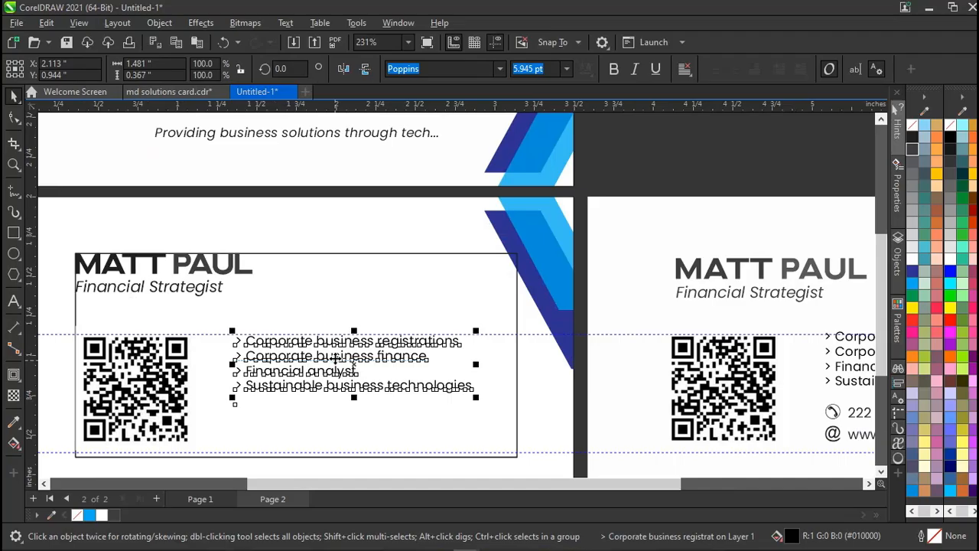
pyautogui.moveTo(336, 358); pyautogui.dragTo(336, 358)
pyautogui.scroll(-3, 335, 357)
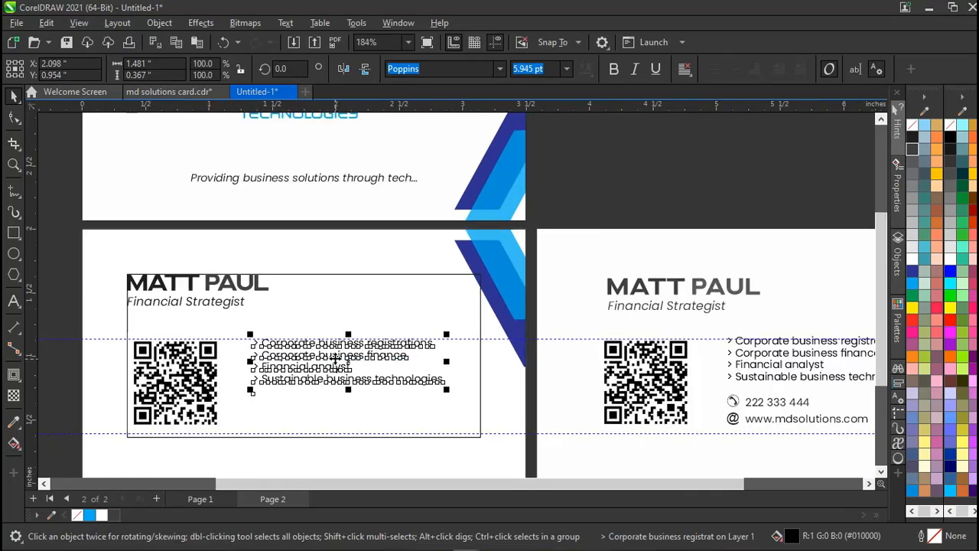
pyautogui.click(596, 203)
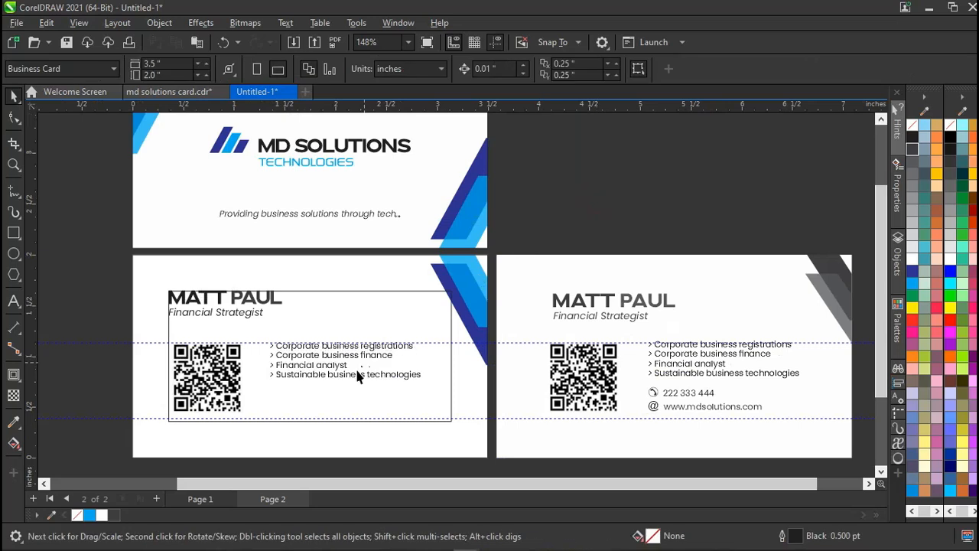
pyautogui.click(671, 394)
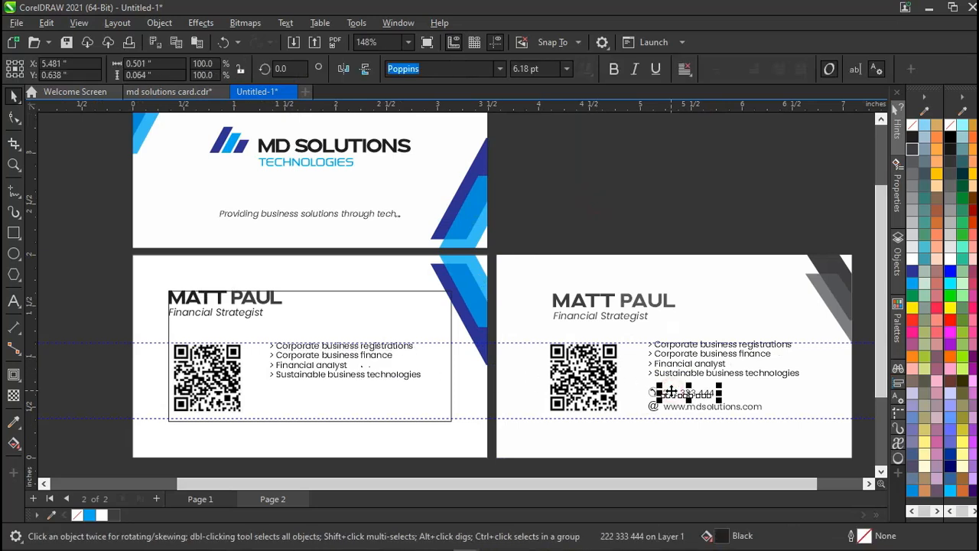
pyautogui.keyDown('shift'); pyautogui.click(652, 393); pyautogui.keyUp('shift')
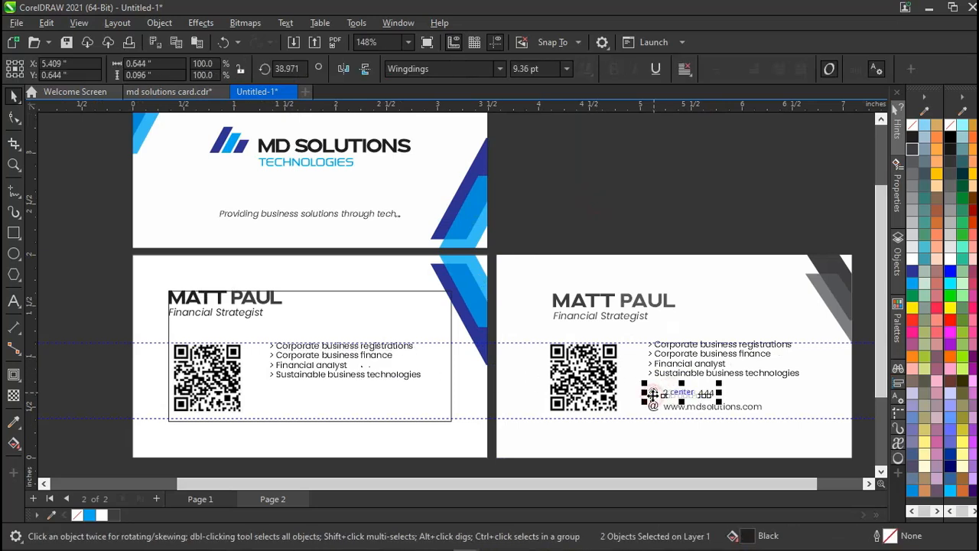
pyautogui.moveTo(654, 395); pyautogui.dragTo(290, 396)
pyautogui.hotkey('ctrl', 'z')
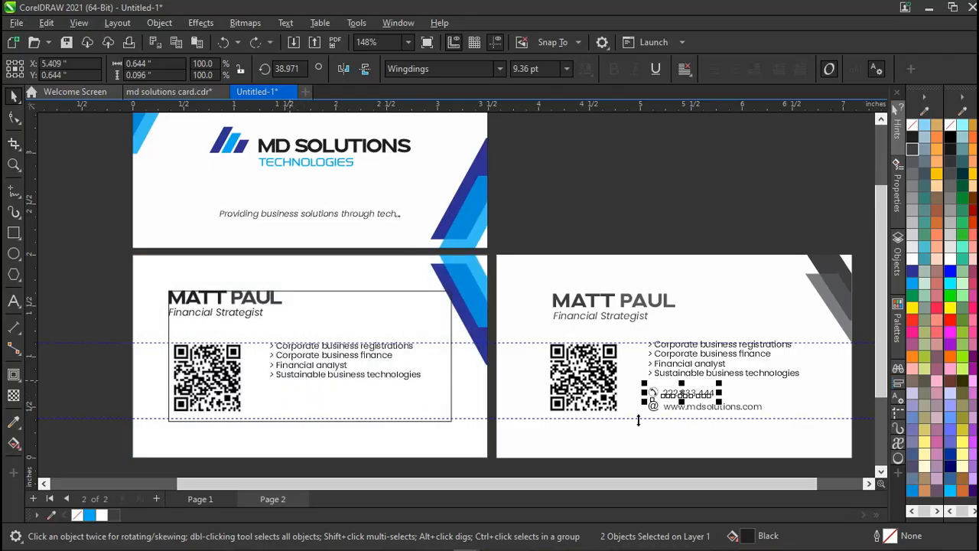
pyautogui.scroll(-1, 641, 417)
pyautogui.press('Escape')
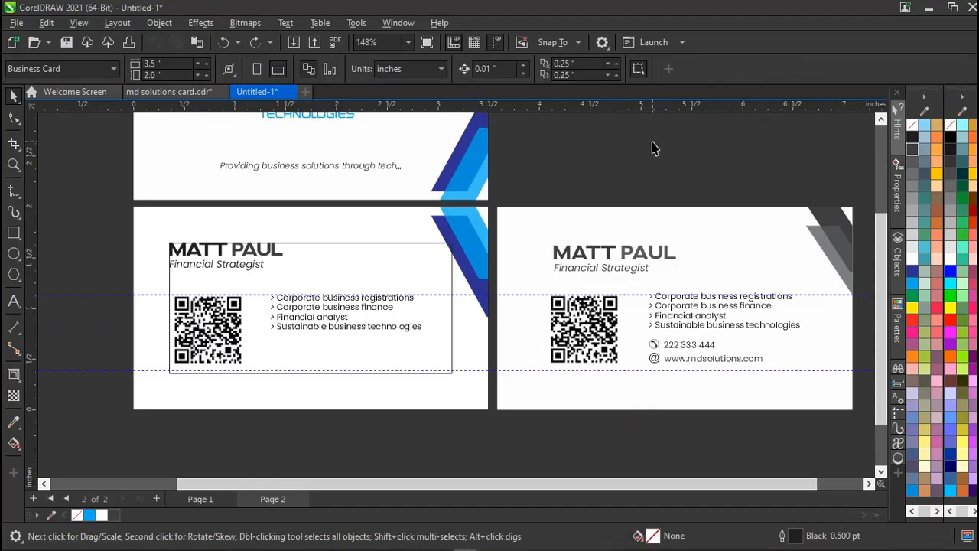
pyautogui.press('alt')
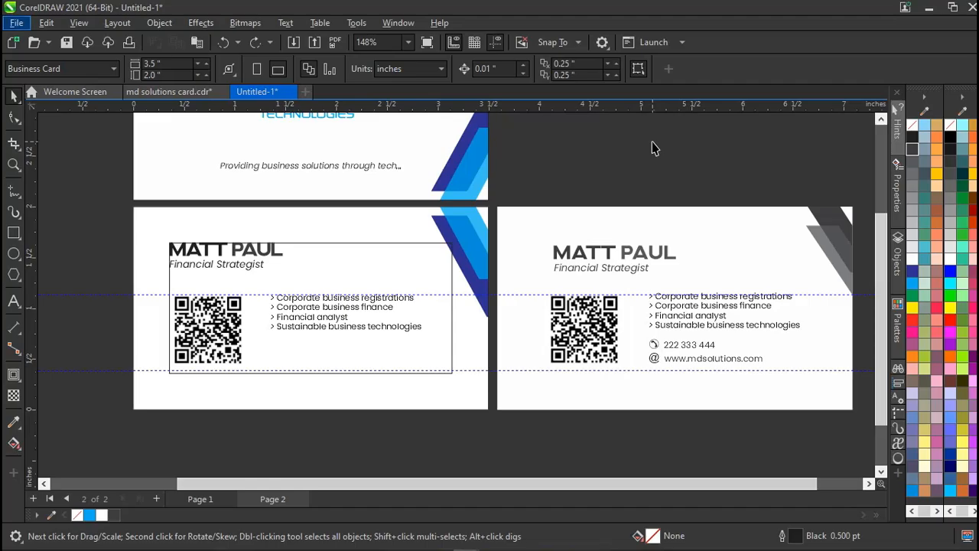
pyautogui.press('alt')
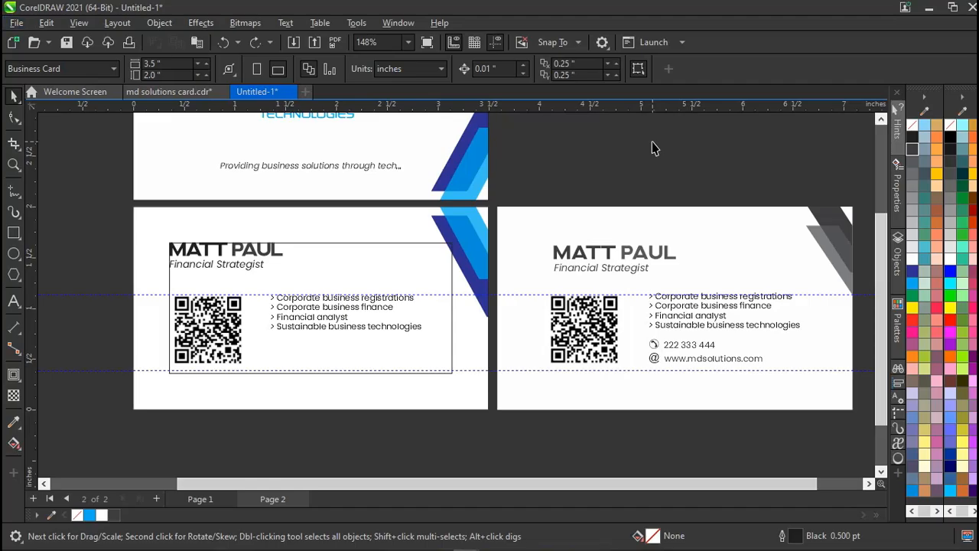
pyautogui.press('alt')
pyautogui.click(653, 145)
pyautogui.hotkey('ctrl', 'f')
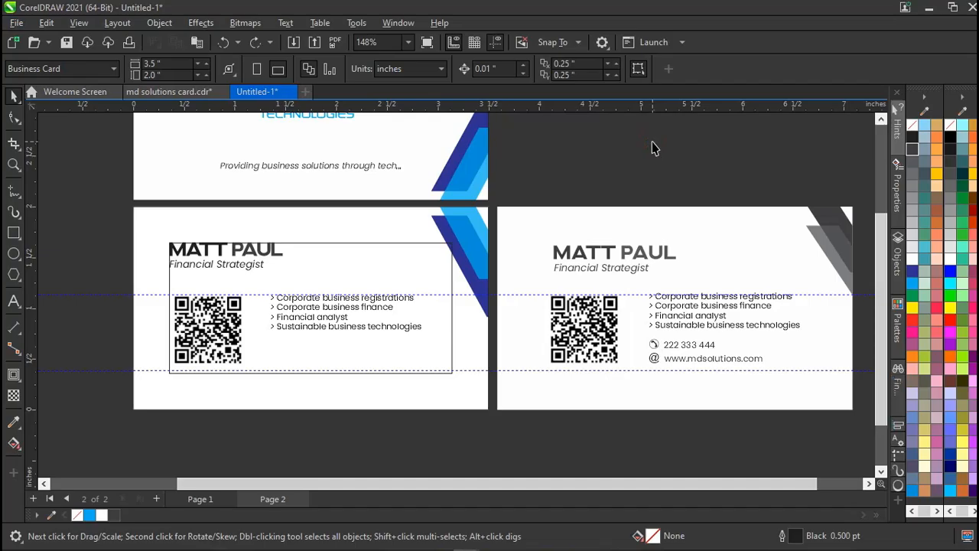
pyautogui.hotkey('ctrl', 'F11')
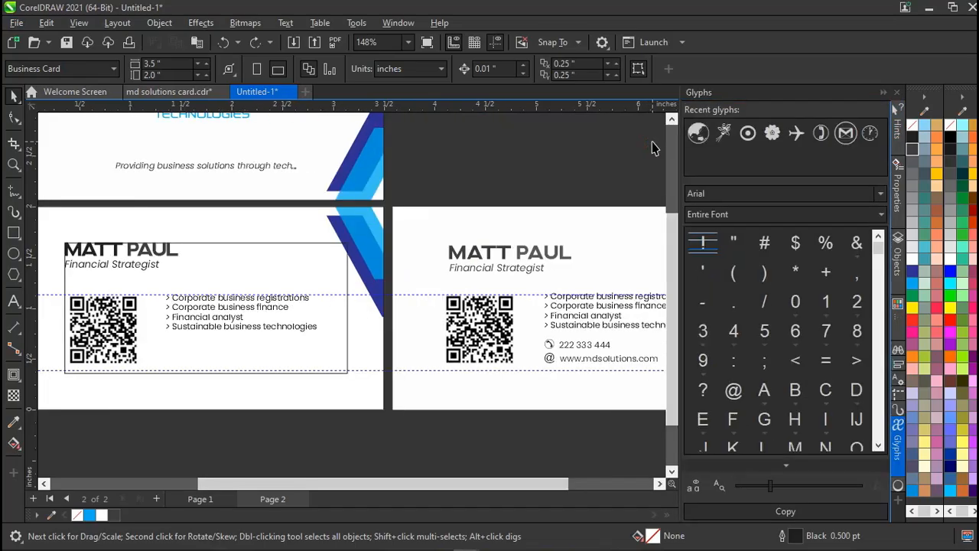
pyautogui.click(711, 194)
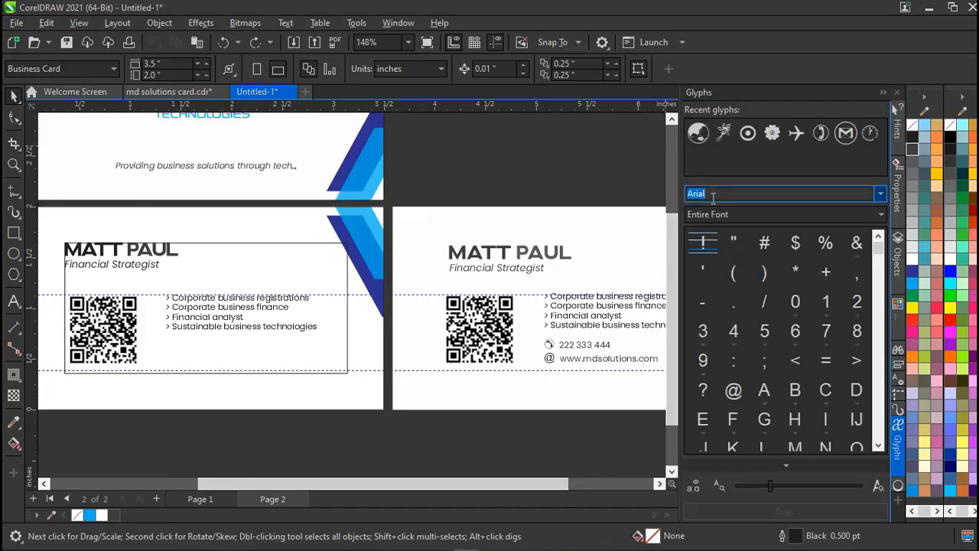
pyautogui.write('ingdings')
pyautogui.press('Return')
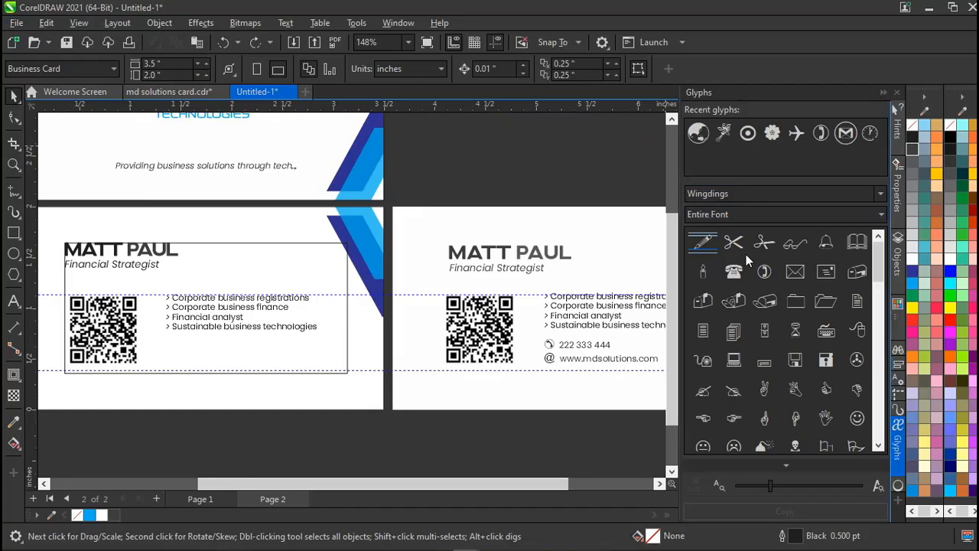
pyautogui.moveTo(765, 272); pyautogui.dragTo(431, 439)
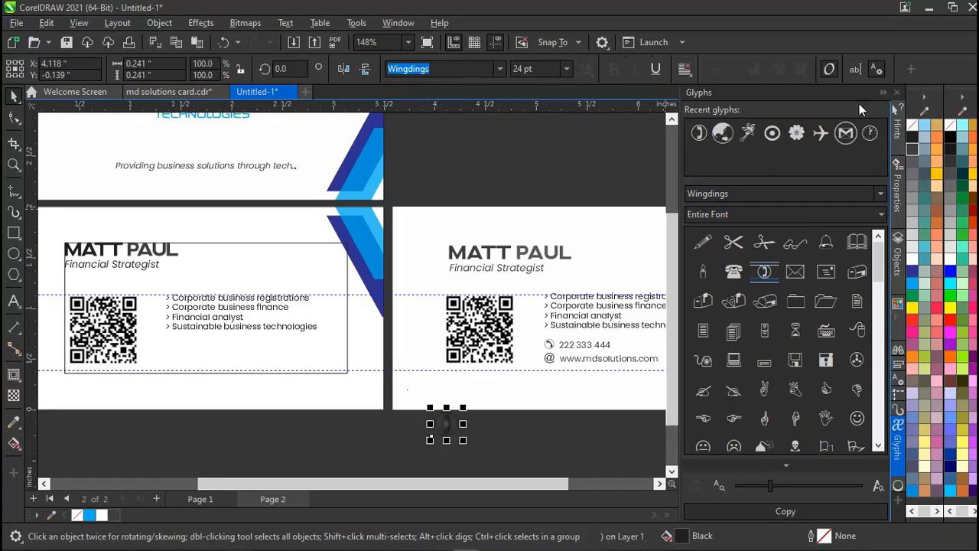
pyautogui.click(885, 91)
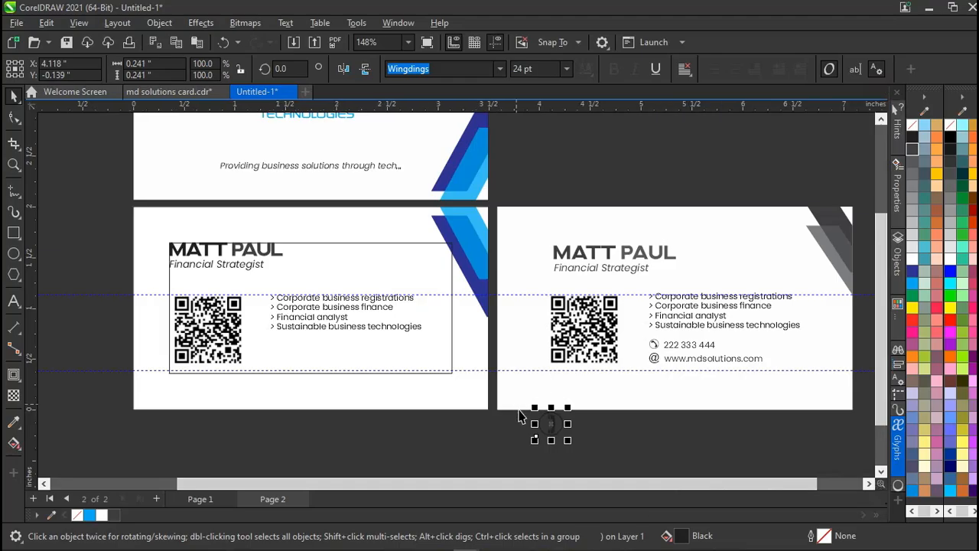
pyautogui.click(554, 417)
pyautogui.moveTo(570, 405); pyautogui.dragTo(553, 409)
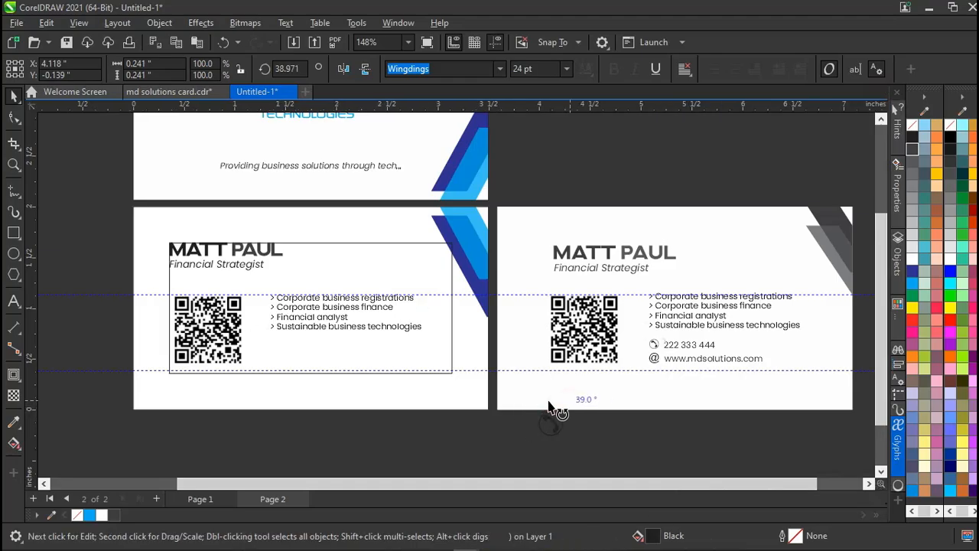
pyautogui.click(491, 450)
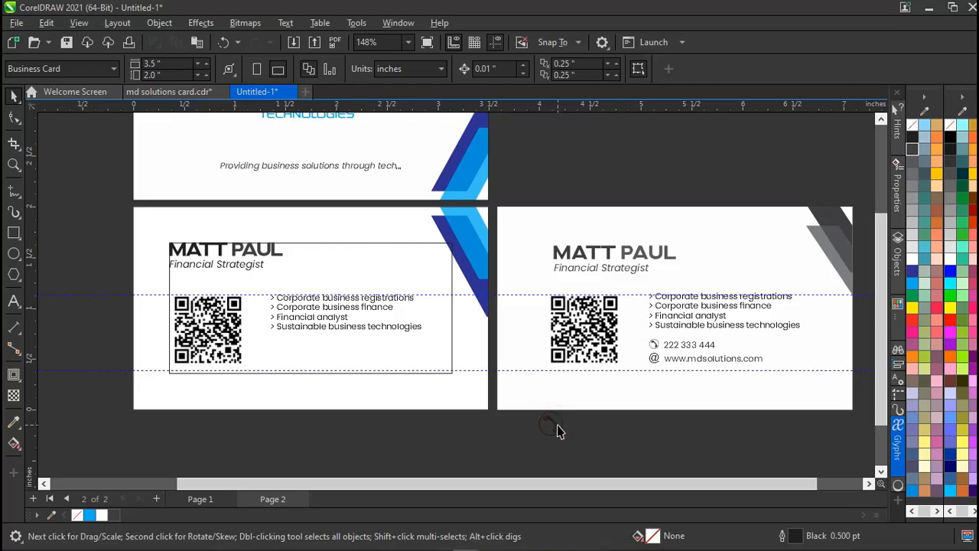
pyautogui.click(554, 423)
pyautogui.click(555, 423)
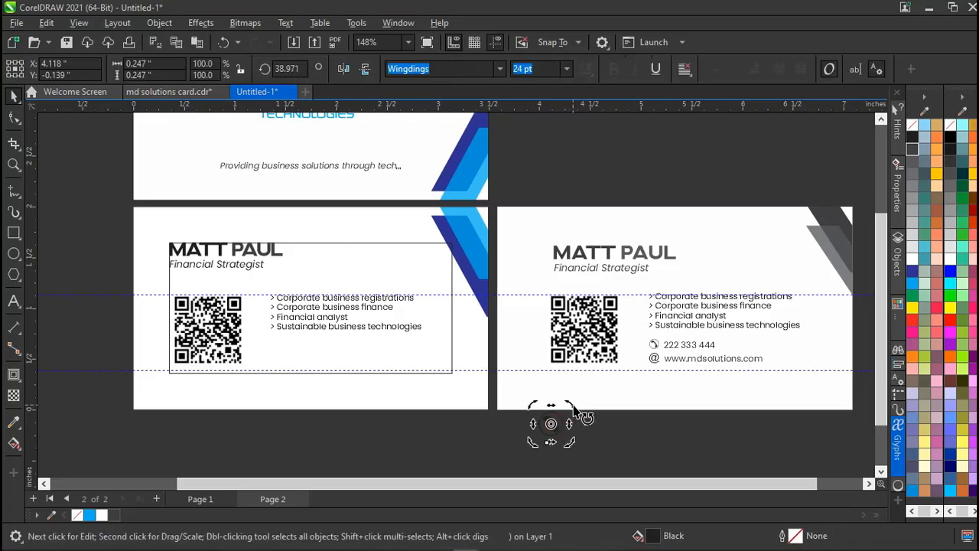
pyautogui.moveTo(571, 405)
pyautogui.mouseDown()
pyautogui.moveTo(545, 414)
pyautogui.moveTo(553, 448)
pyautogui.moveTo(579, 429)
pyautogui.moveTo(564, 413)
pyautogui.mouseUp()
pyautogui.click(583, 431)
pyautogui.click(557, 431)
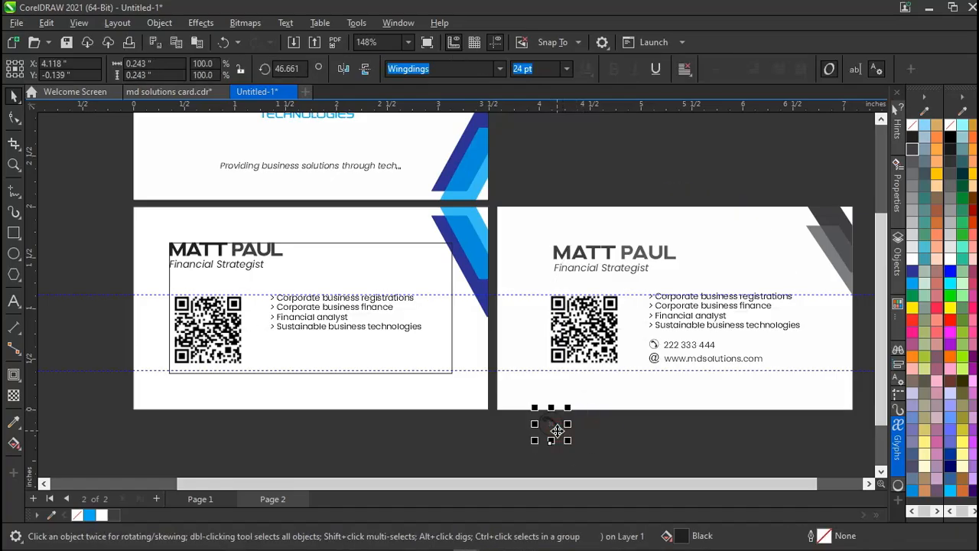
pyautogui.press('F8')
pyautogui.press('space')
pyautogui.moveTo(553, 423); pyautogui.dragTo(282, 352)
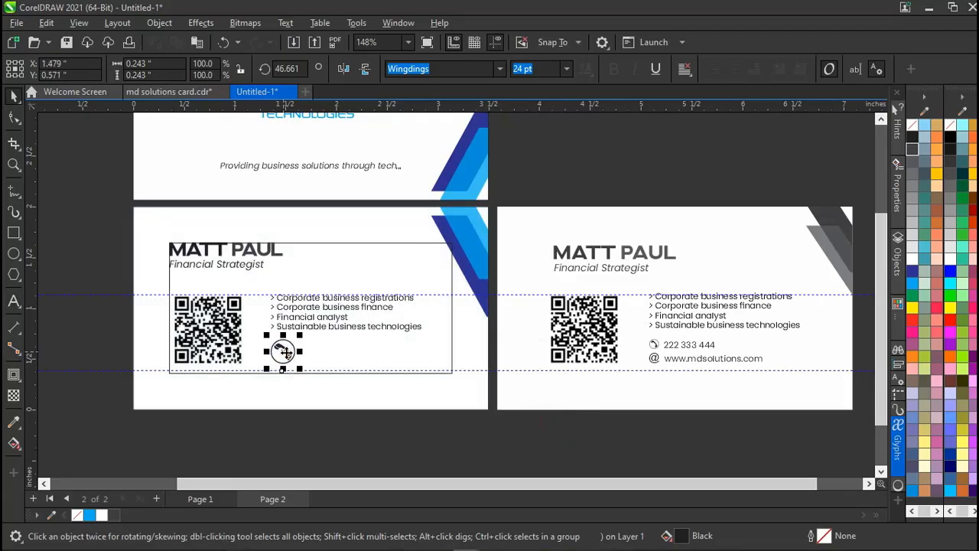
pyautogui.click(277, 436)
pyautogui.click(282, 352)
pyautogui.press('Delete')
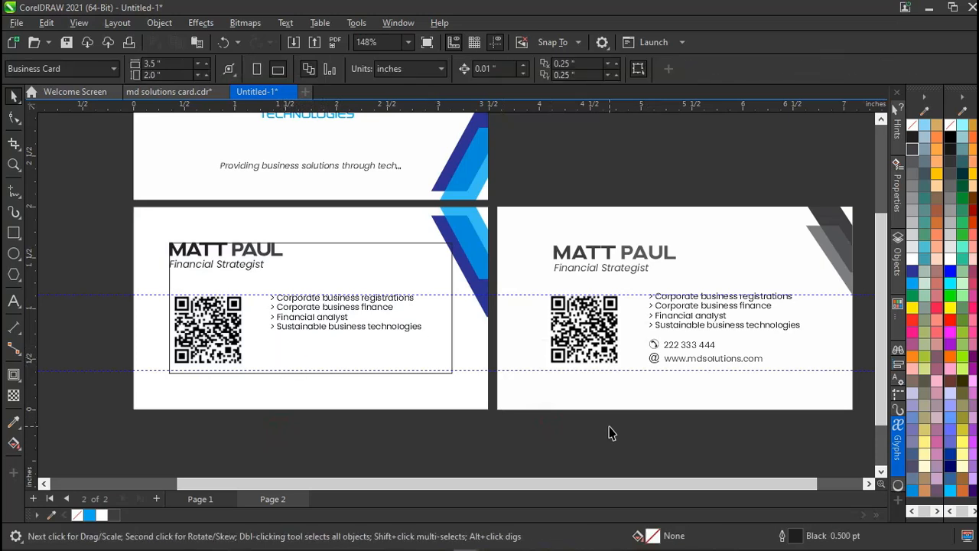
pyautogui.moveTo(631, 428); pyautogui.dragTo(784, 332)
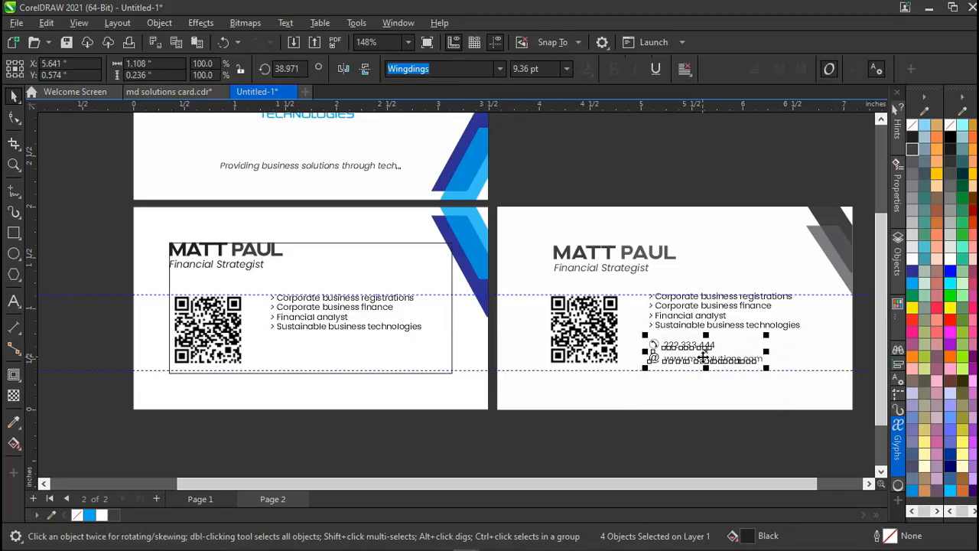
pyautogui.click(656, 371)
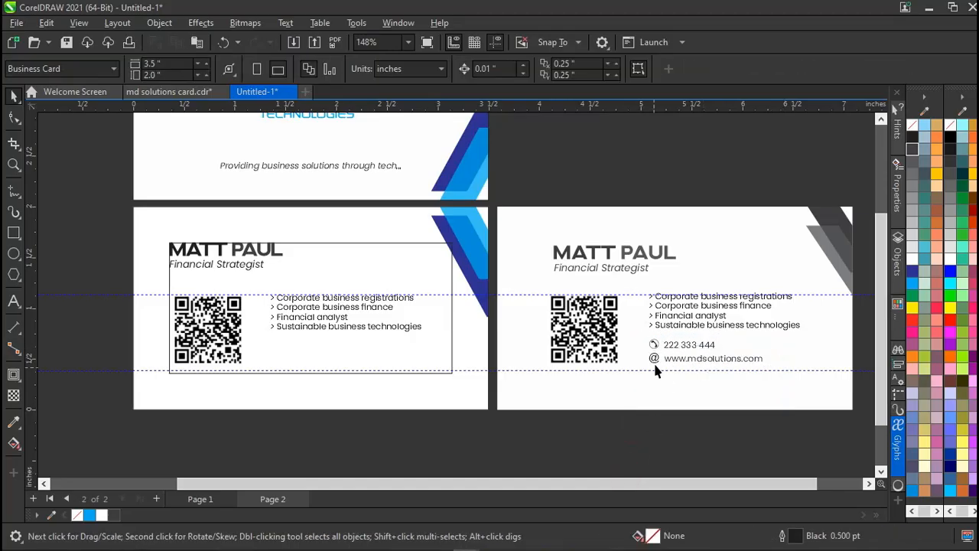
pyautogui.click(655, 366)
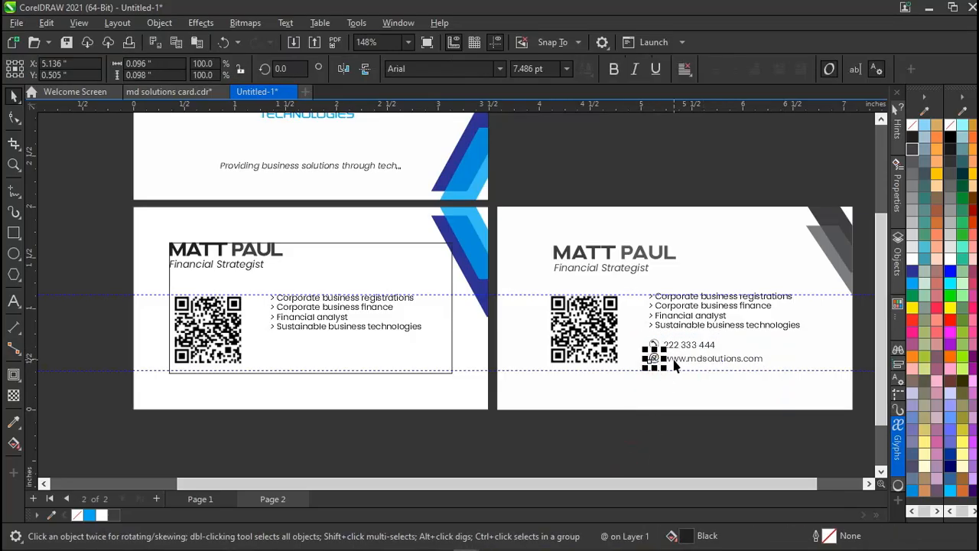
pyautogui.click(643, 455)
pyautogui.click(654, 366)
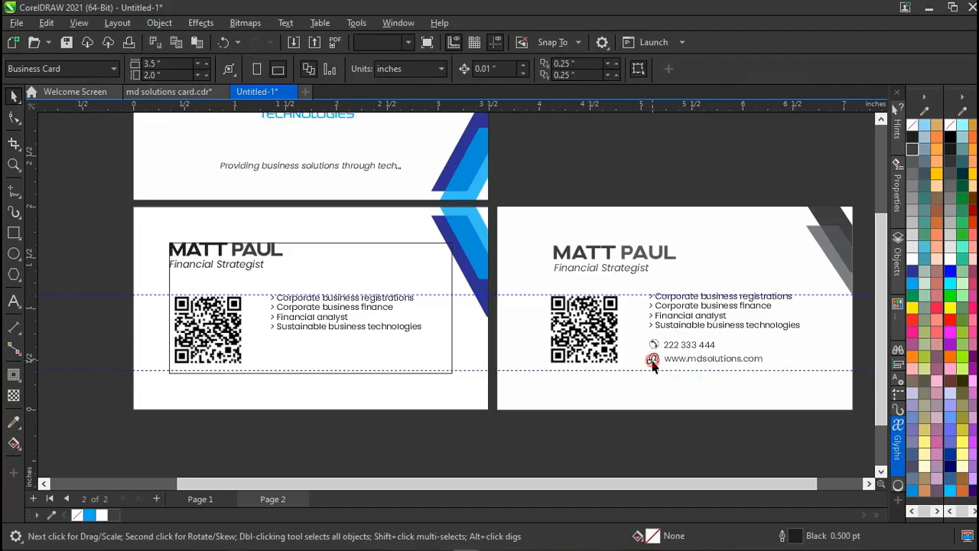
pyautogui.click(401, 435)
pyautogui.click(679, 359)
pyautogui.moveTo(621, 438); pyautogui.dragTo(785, 331)
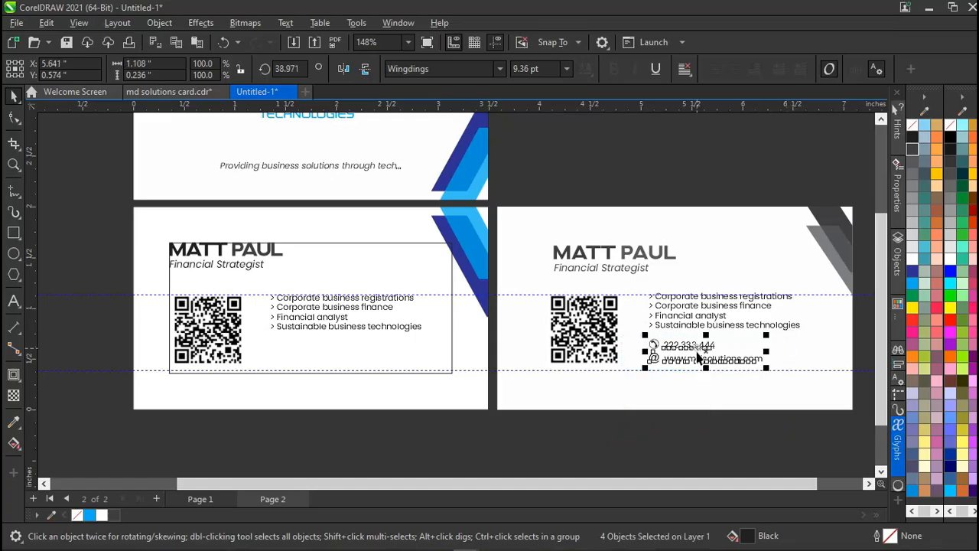
pyautogui.moveTo(698, 346); pyautogui.dragTo(320, 350)
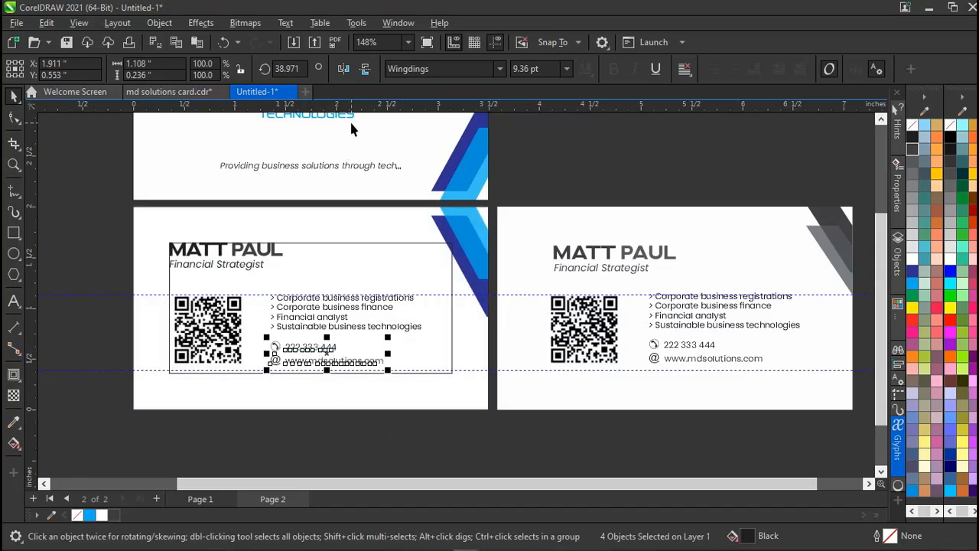
pyautogui.moveTo(440, 295); pyautogui.dragTo(428, 367)
# Select the left card's four contact objects and nudge them down and back up.
pyautogui.scroll(2, 429, 367)
pyautogui.click(279, 363)
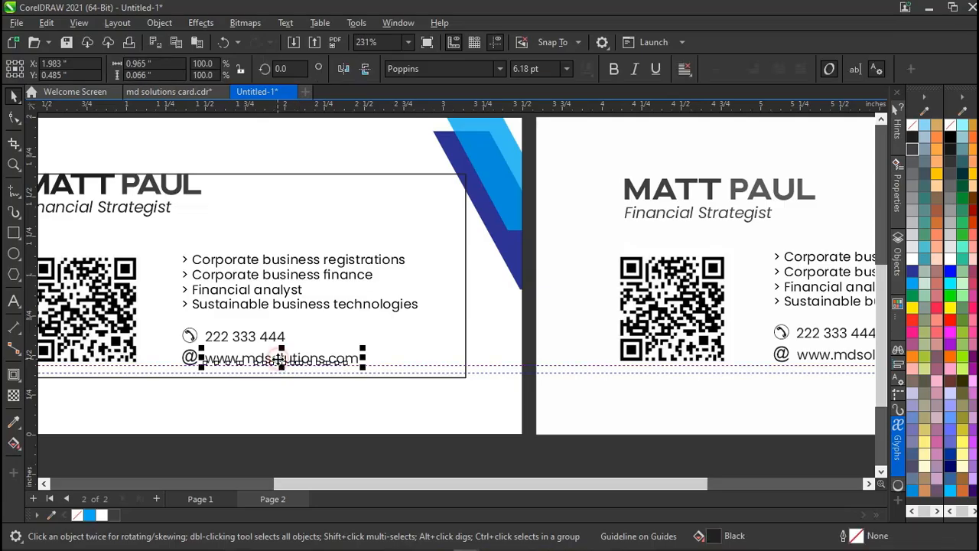
pyautogui.moveTo(153, 455); pyautogui.dragTo(385, 322)
pyautogui.press('Down')
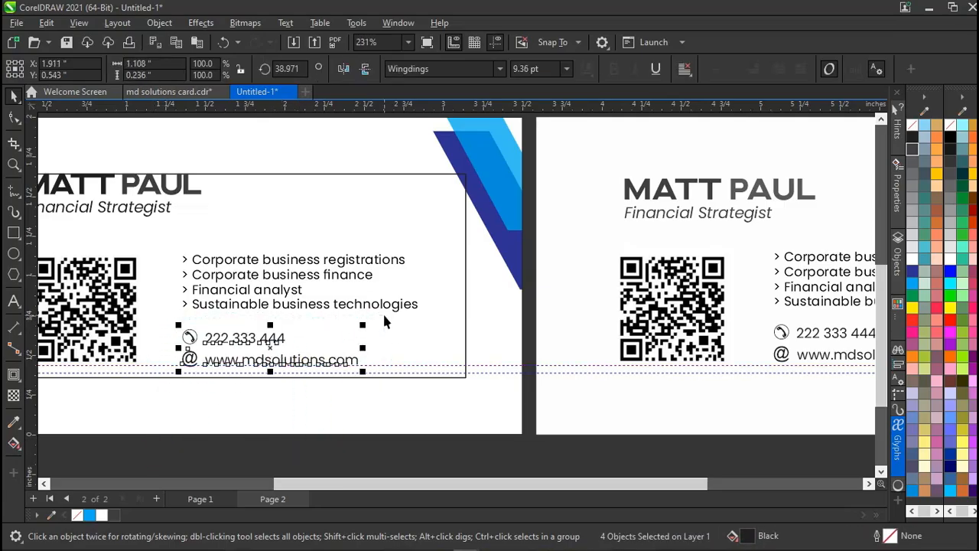
pyautogui.press('Up')
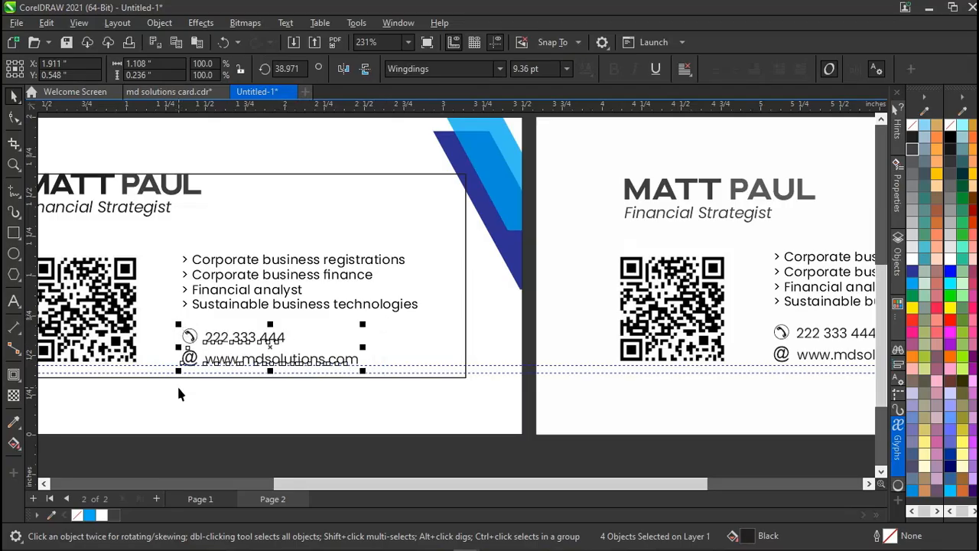
# Drag out a vertical guide beside the contact text, then delete it.
pyautogui.hscroll(-2, 178, 393)
pyautogui.moveTo(32, 314); pyautogui.dragTo(229, 316)
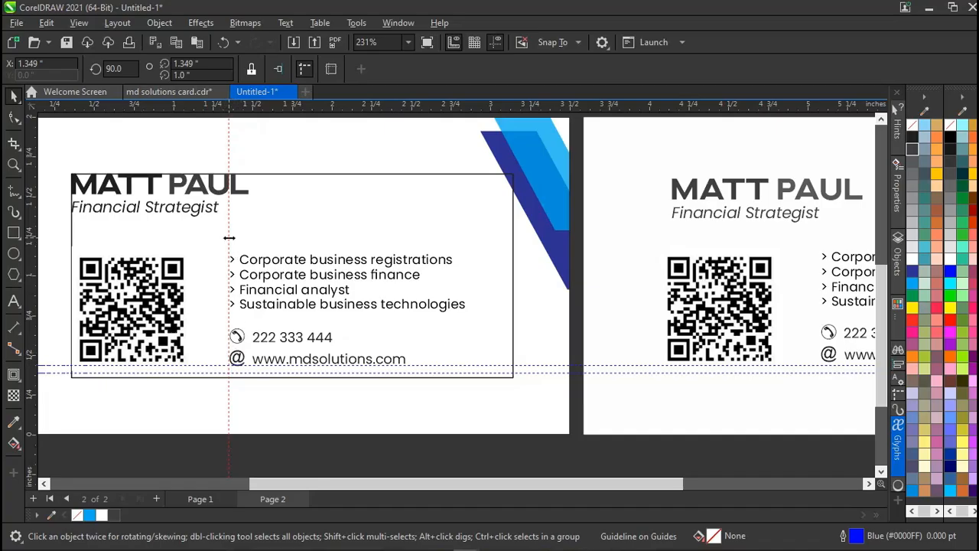
pyautogui.press('Delete')
# Select and remove the thin box outlining the left card's details.
pyautogui.scroll(-1, 227, 234)
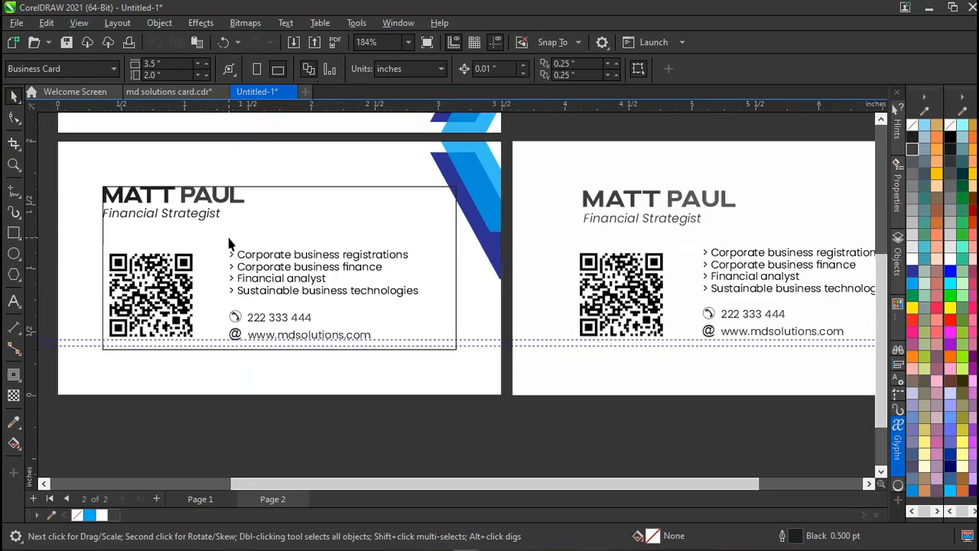
pyautogui.scroll(-2, 228, 242)
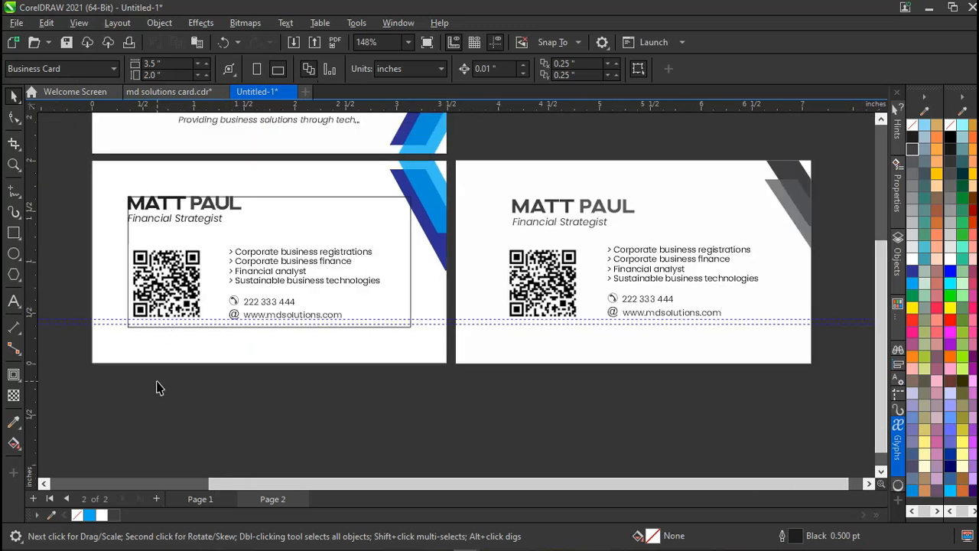
pyautogui.scroll(1, 158, 386)
pyautogui.click(269, 233)
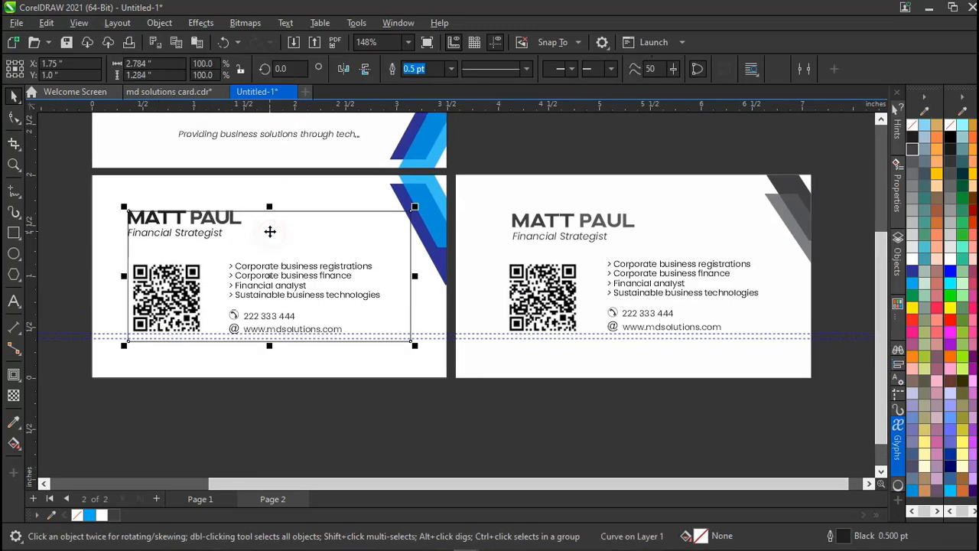
pyautogui.press('Escape')
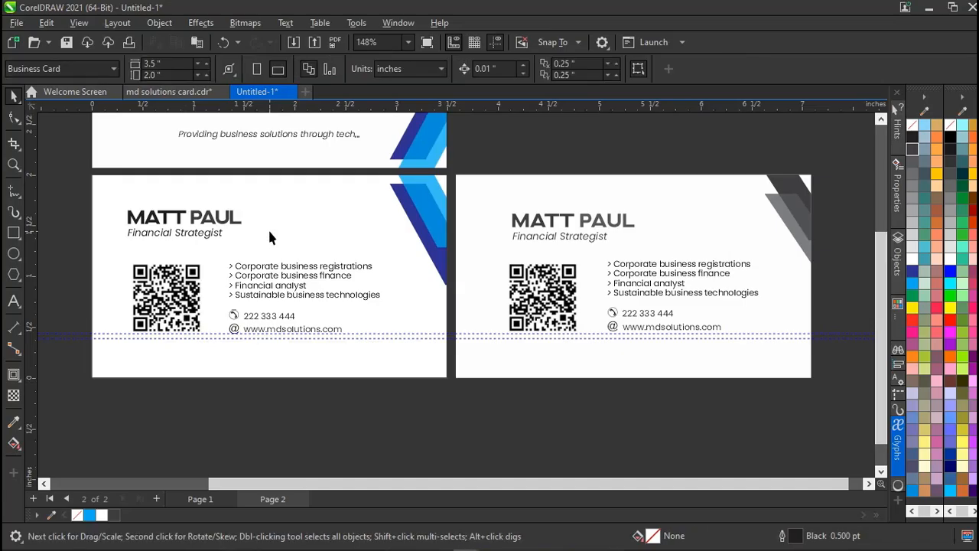
# Delete the remaining upper and dotted horizontal guidelines.
pyautogui.click(110, 334)
pyautogui.press('Delete')
pyautogui.click(109, 337)
pyautogui.press('Delete')
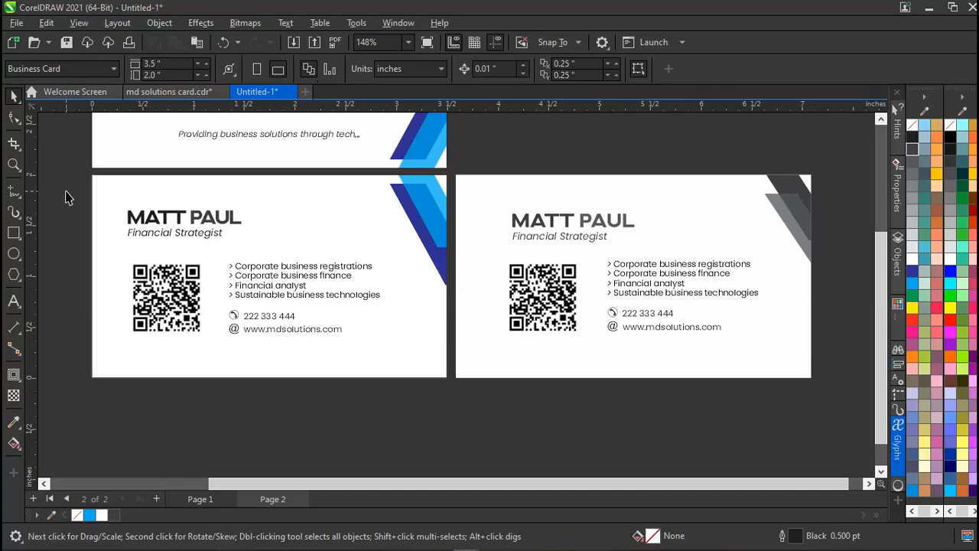
# Marquee-select the left card's name, QR code and contact lines and group all eight objects with Ctrl+G.
pyautogui.moveTo(65, 191); pyautogui.dragTo(411, 350)
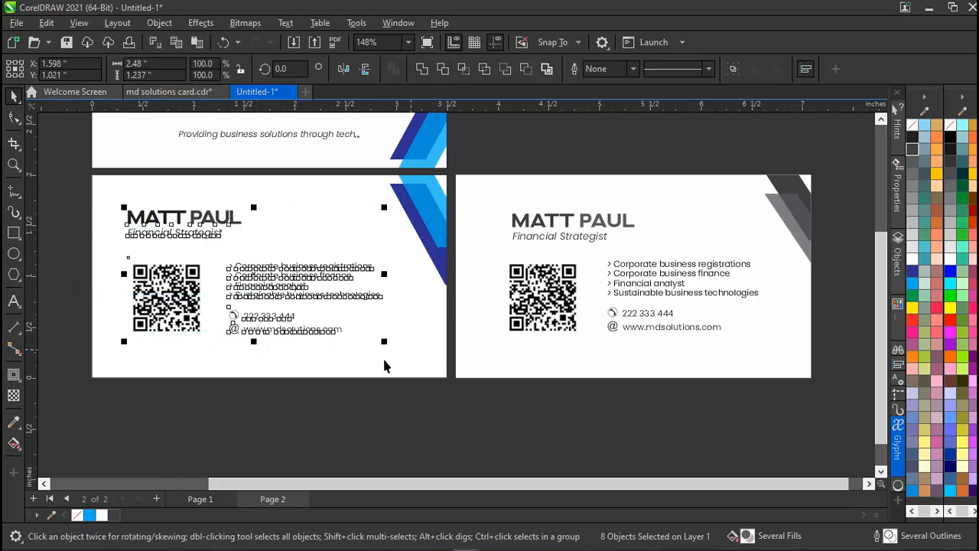
pyautogui.click(71, 194)
pyautogui.click(14, 188)
pyautogui.hscroll(-1, 78, 200)
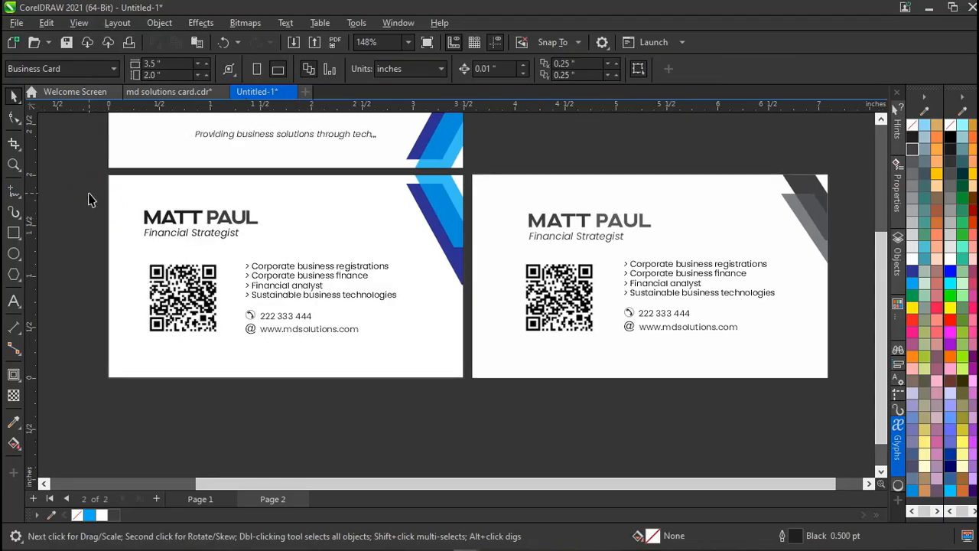
pyautogui.moveTo(87, 193); pyautogui.dragTo(419, 360)
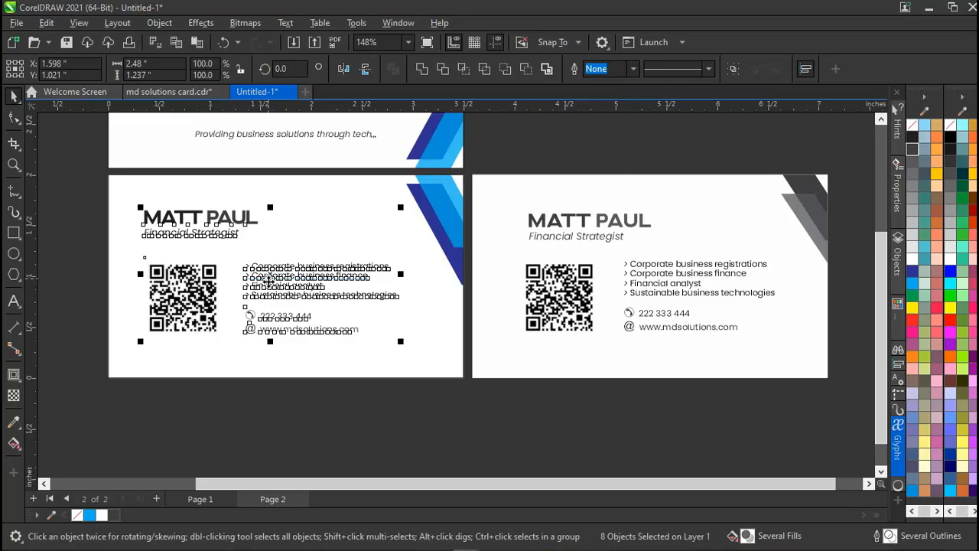
pyautogui.hotkey('ctrl', 'g')
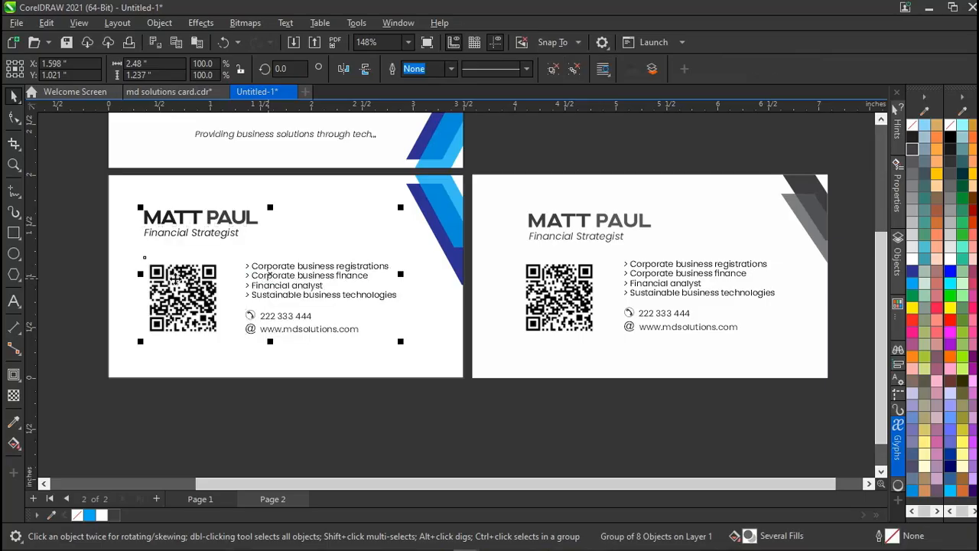
pyautogui.click(90, 259)
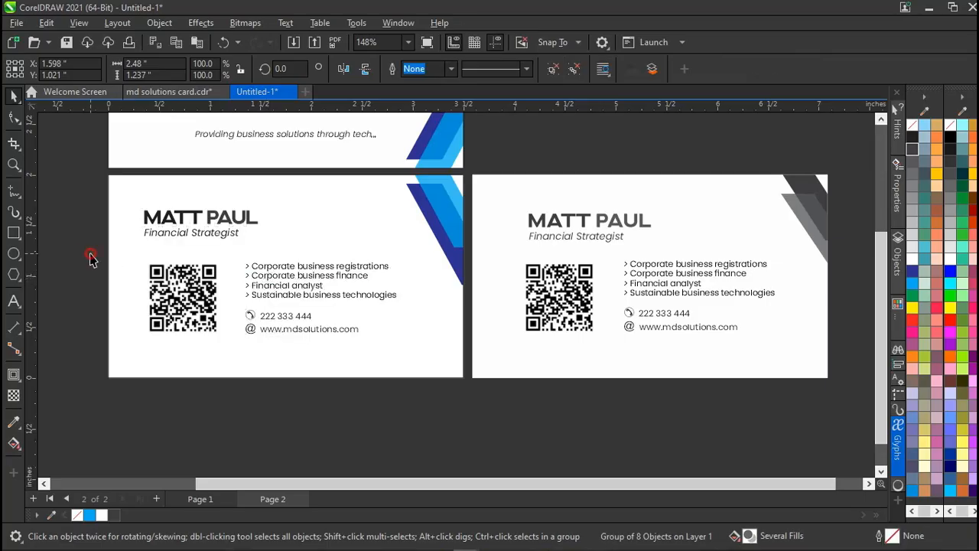
# Nudge the details group slightly right, then align it to the left card's centre horizontally and vertically.
pyautogui.click(167, 234)
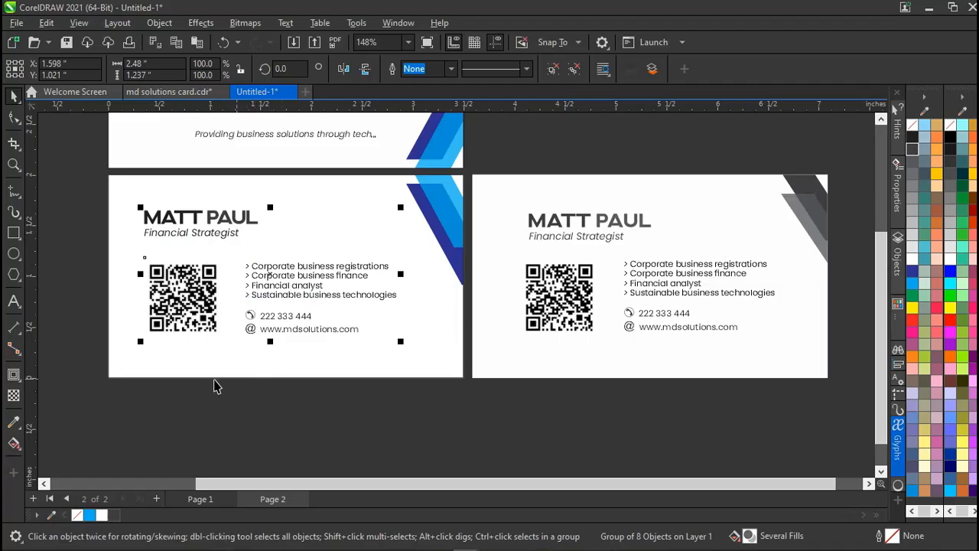
pyautogui.moveTo(271, 275); pyautogui.dragTo(288, 282)
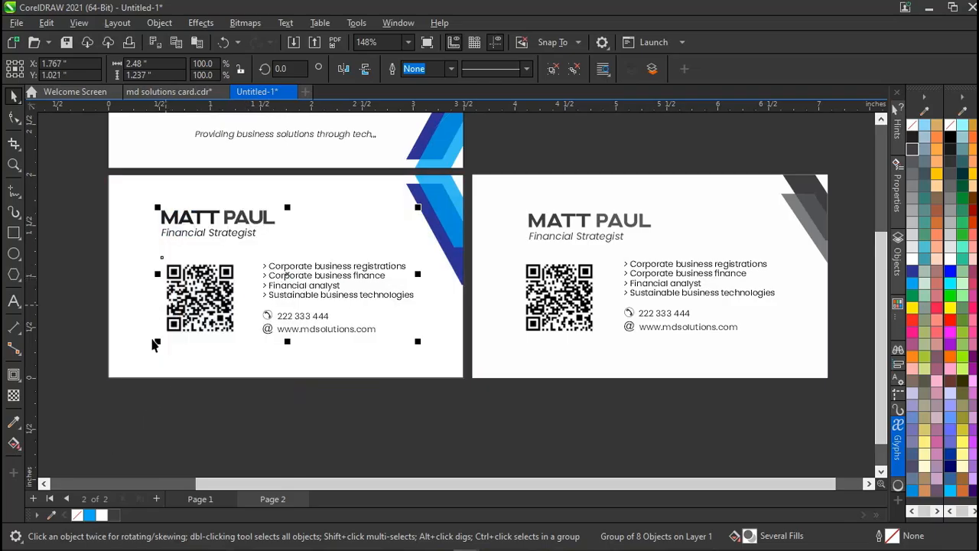
pyautogui.click(189, 316)
pyautogui.click(188, 316)
pyautogui.keyDown('shift'); pyautogui.click(122, 359); pyautogui.keyUp('shift')
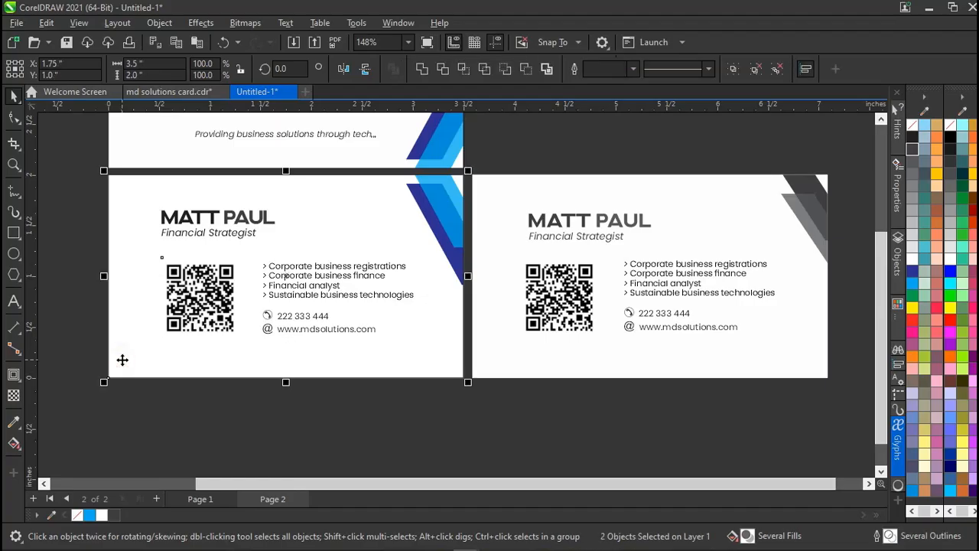
pyautogui.press('c')
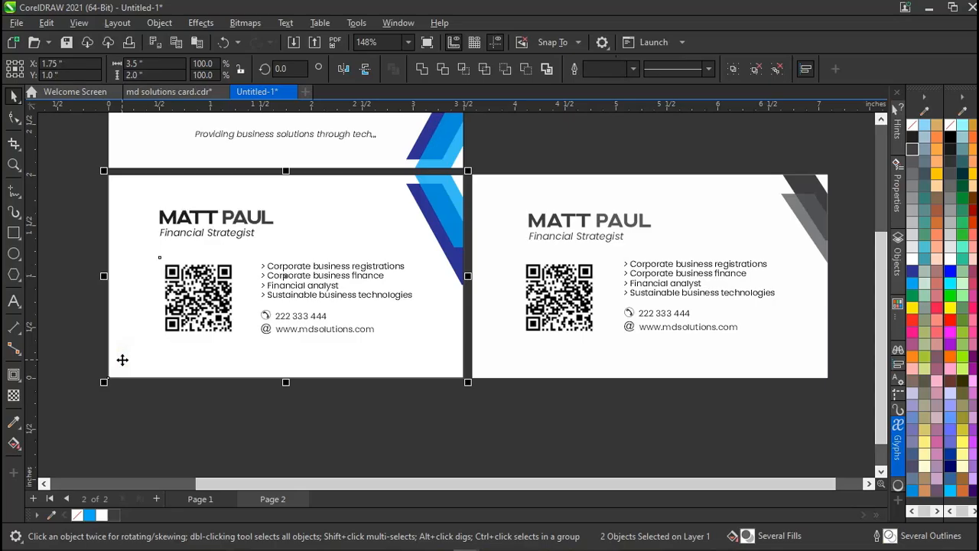
pyautogui.press('e')
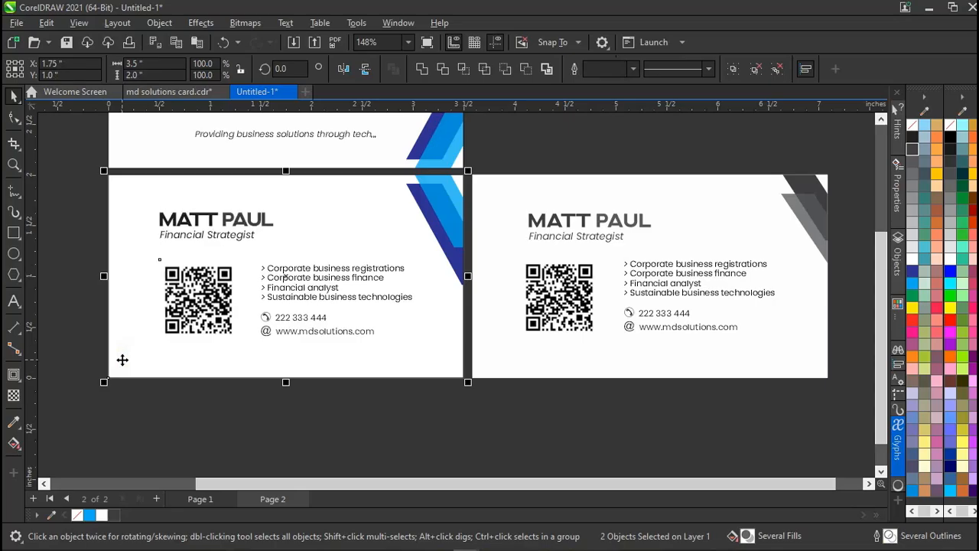
pyautogui.click(76, 376)
pyautogui.scroll(2, 173, 340)
pyautogui.scroll(1, 175, 345)
pyautogui.scroll(1, 286, 352)
pyautogui.scroll(-3, 284, 343)
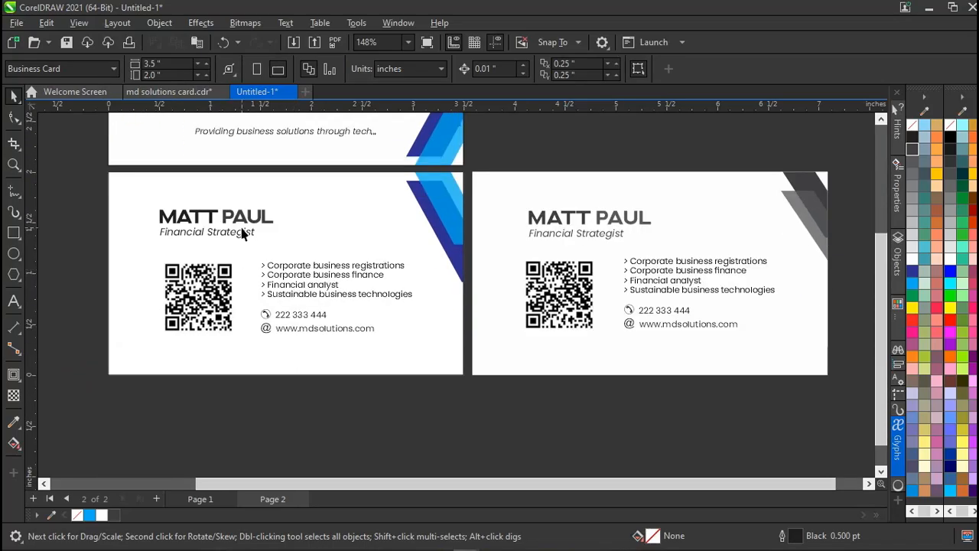
pyautogui.scroll(2, 242, 233)
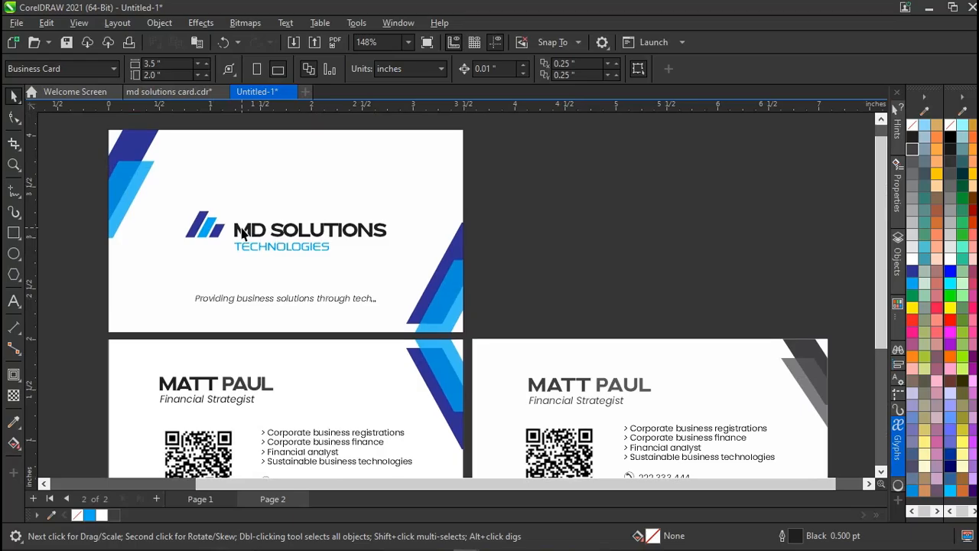
pyautogui.scroll(2, 242, 233)
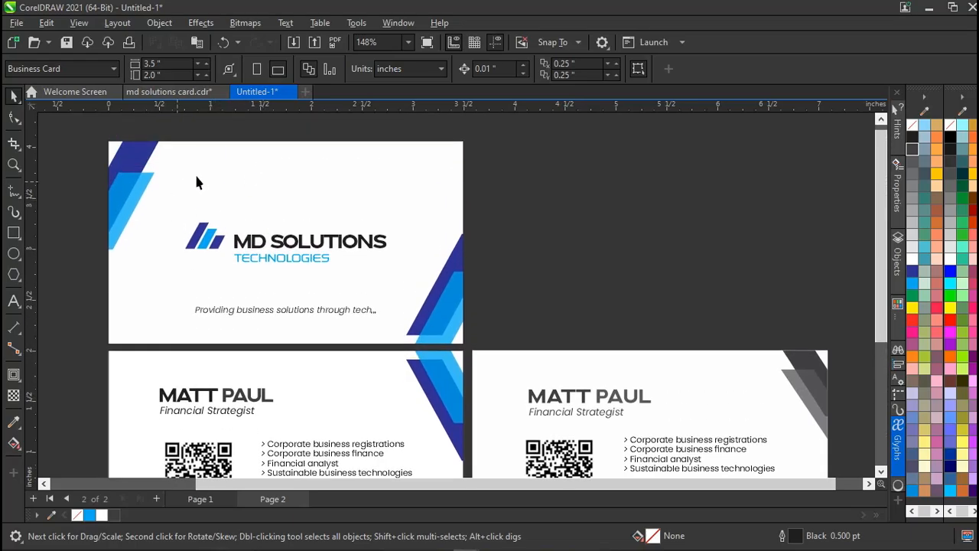
pyautogui.scroll(1, 262, 174)
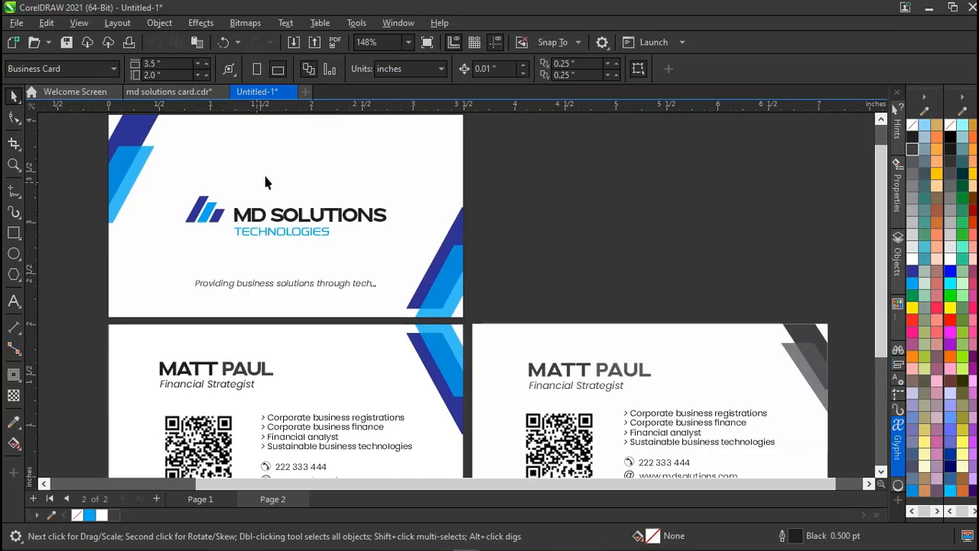
pyautogui.scroll(1, 264, 170)
pyautogui.scroll(-3, 265, 171)
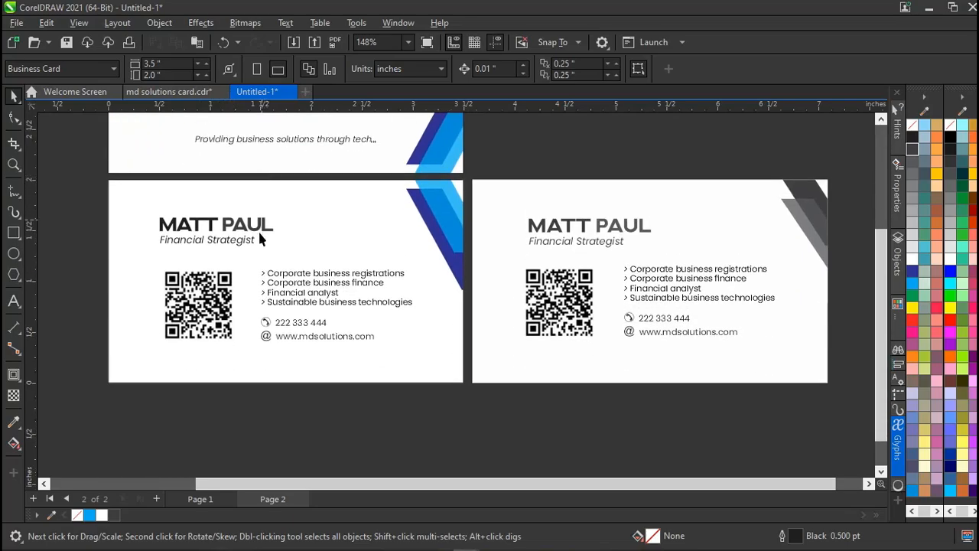
pyautogui.hscroll(1, 256, 252)
pyautogui.scroll(1, 257, 252)
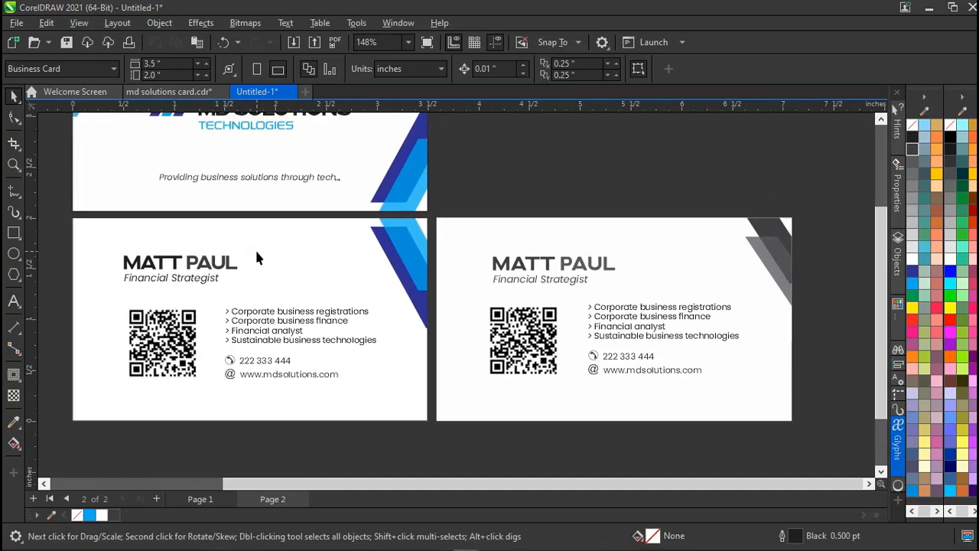
pyautogui.click(388, 272)
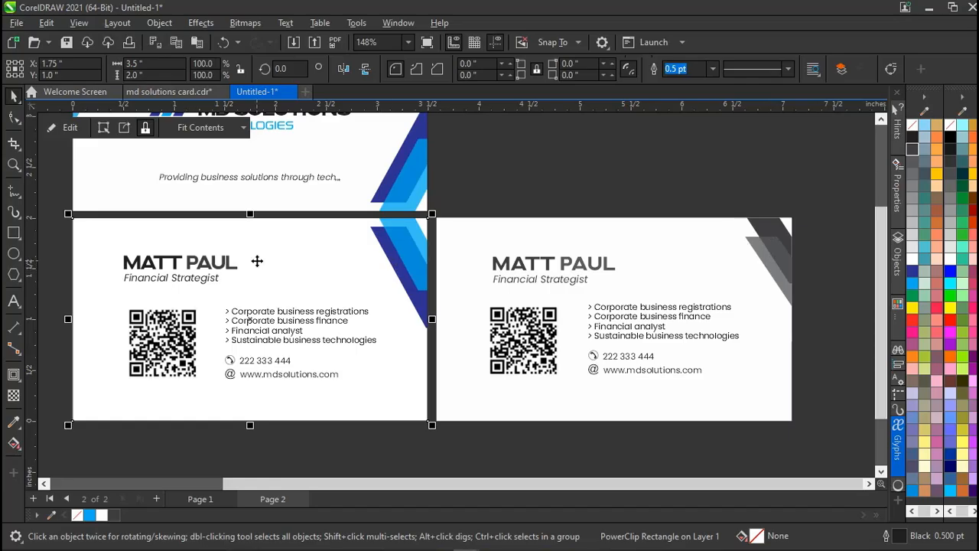
pyautogui.click(482, 218)
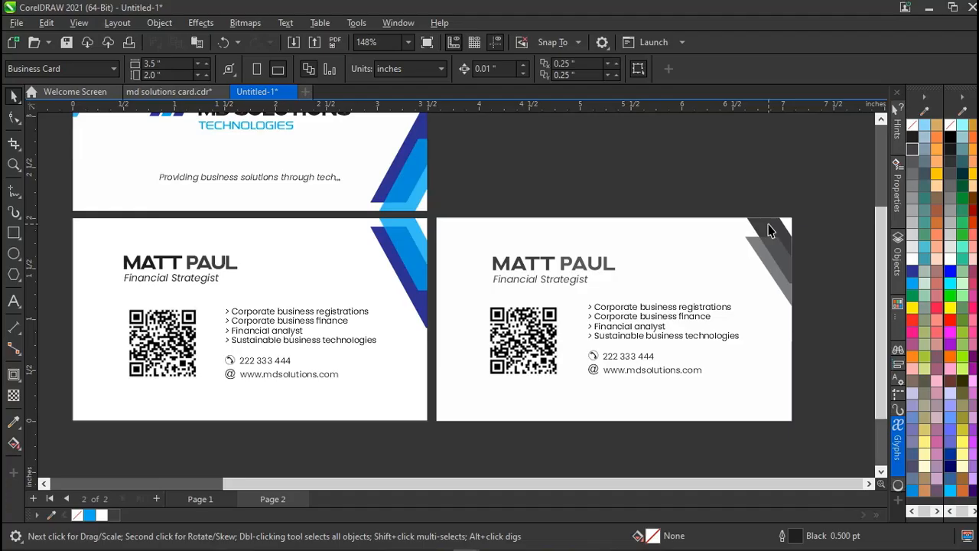
pyautogui.click(417, 265)
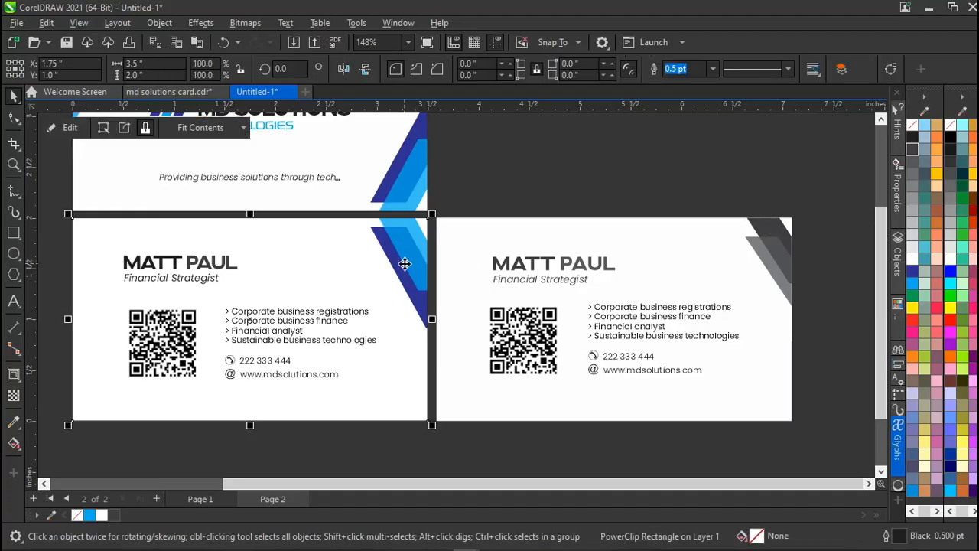
# Inside the left card's PowerClip, select and ungroup the two blue slanted shapes.
pyautogui.doubleClick(404, 264)
pyautogui.moveTo(405, 264); pyautogui.dragTo(433, 310)
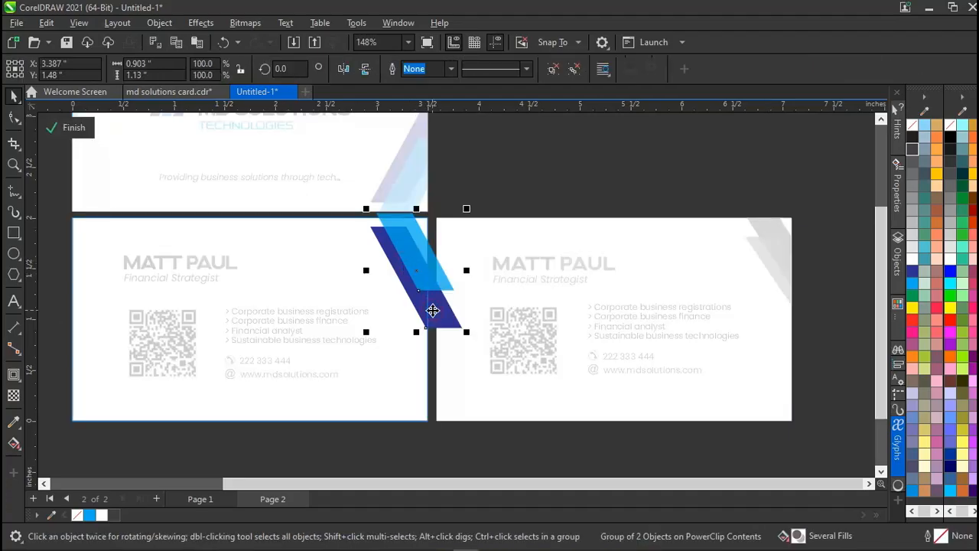
pyautogui.click(552, 68)
pyautogui.click(501, 175)
# Recolour the dark blue stripe to 50% grey and the light-blue stripe to 80% grey.
pyautogui.click(423, 308)
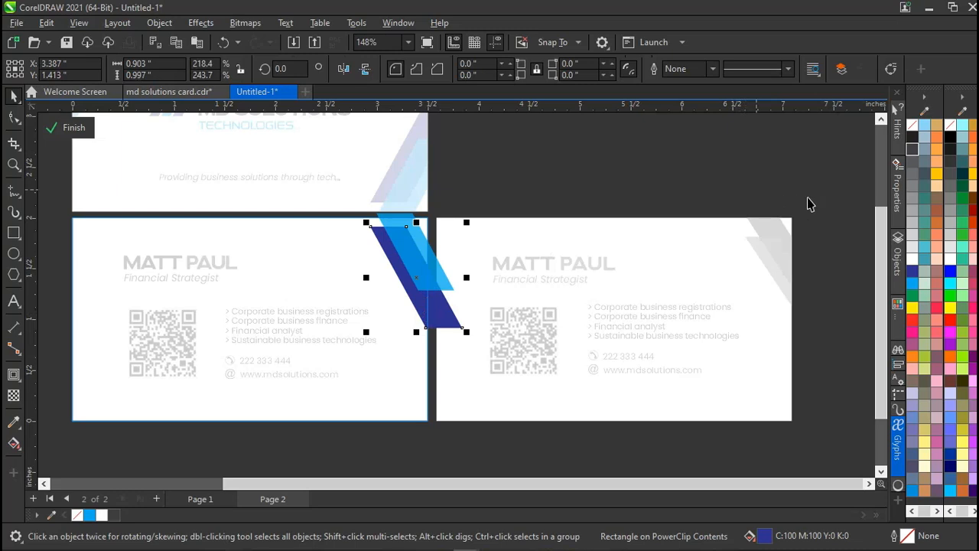
pyautogui.click(913, 222)
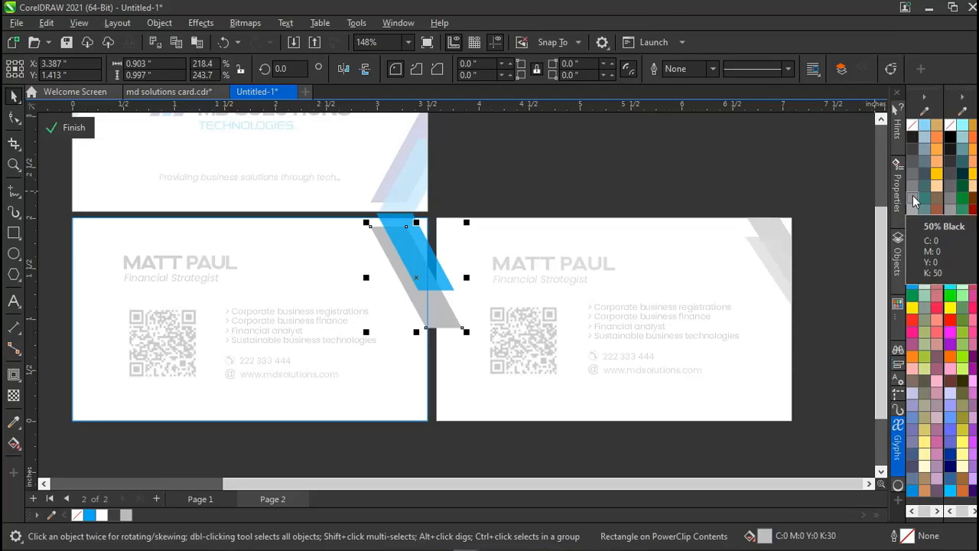
pyautogui.click(914, 198)
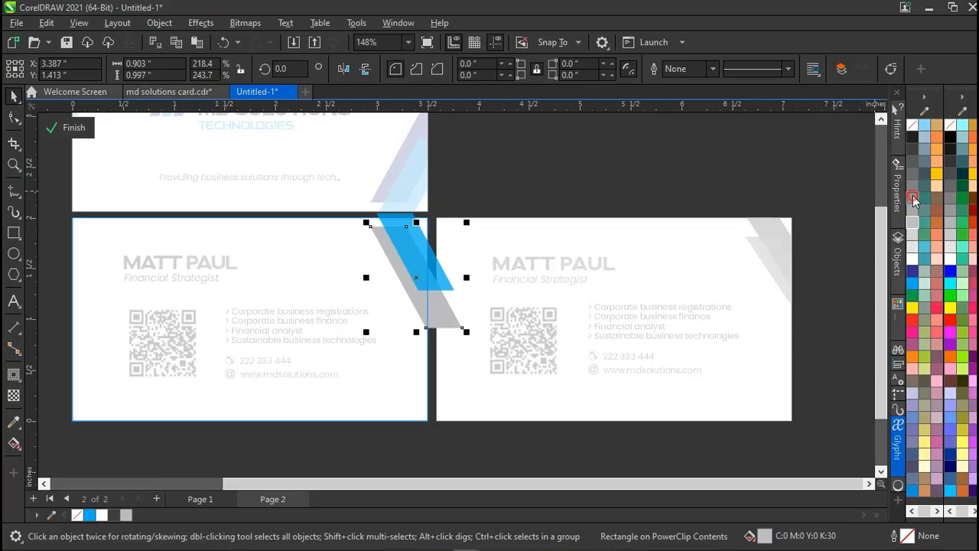
pyautogui.click(443, 266)
pyautogui.click(429, 257)
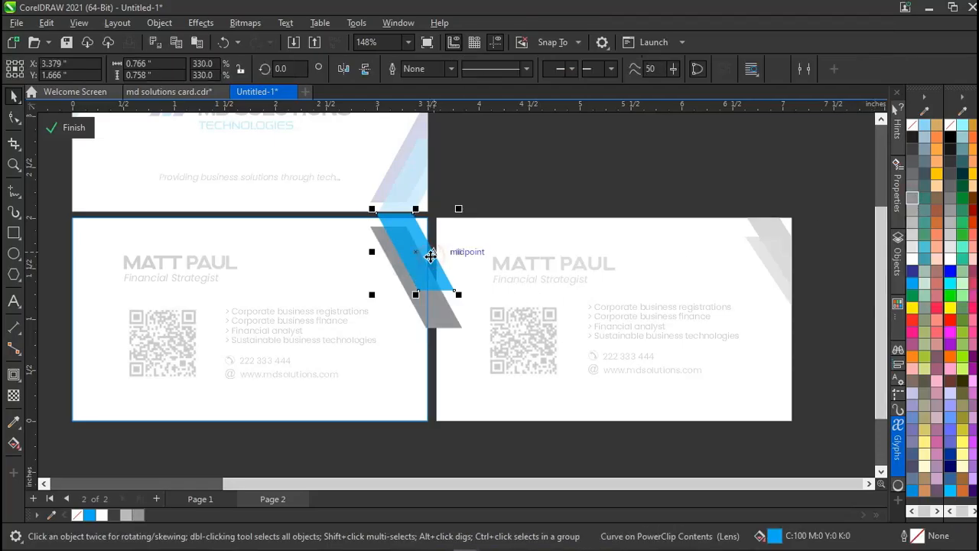
pyautogui.click(912, 161)
pyautogui.click(660, 186)
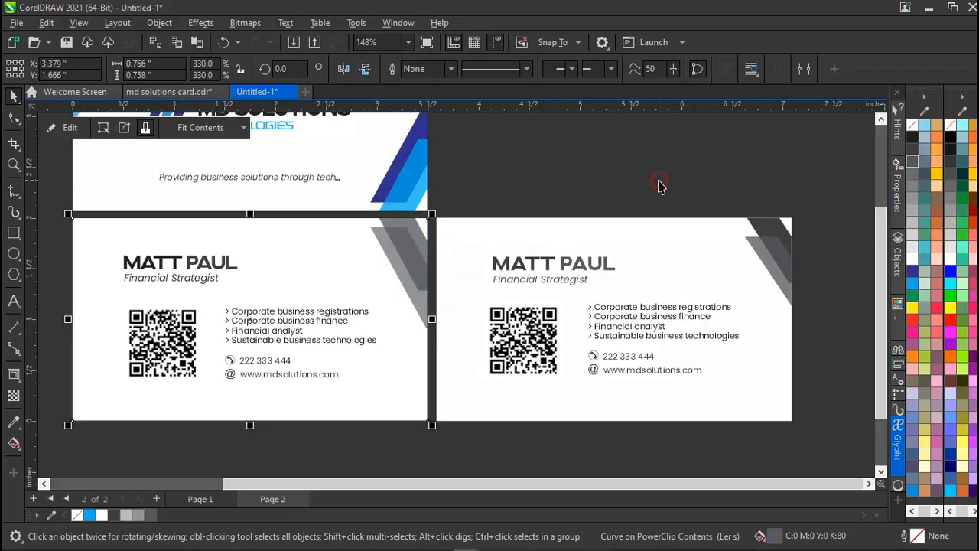
pyautogui.click(659, 186)
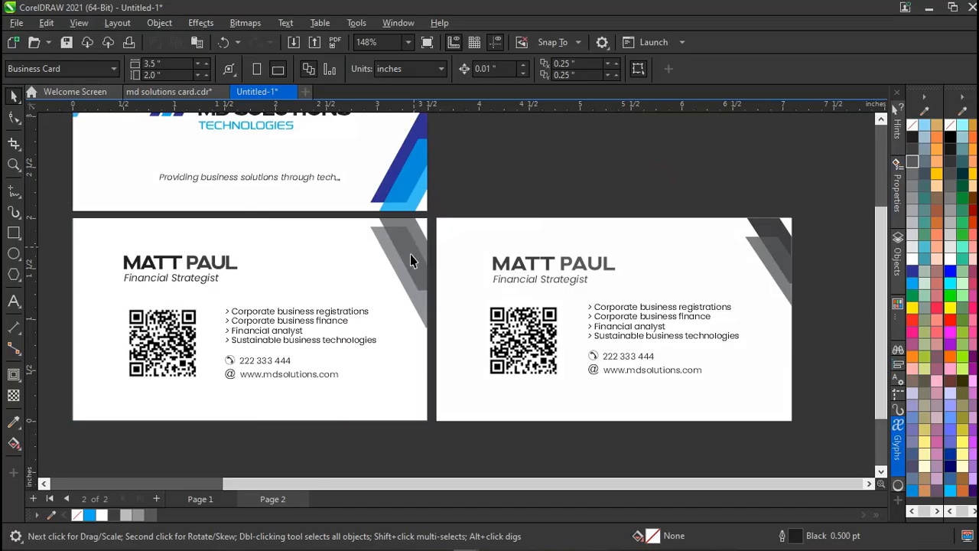
# Inside the left card's PowerClip, darken the slanted stripe to 90% black.
pyautogui.click(416, 293)
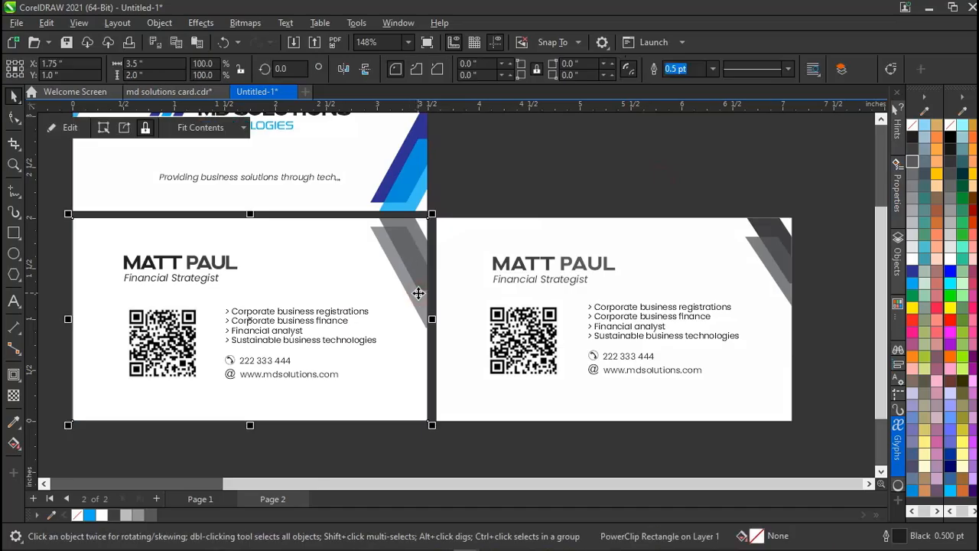
pyautogui.keyDown('ctrl'); pyautogui.click(412, 245); pyautogui.keyUp('ctrl')
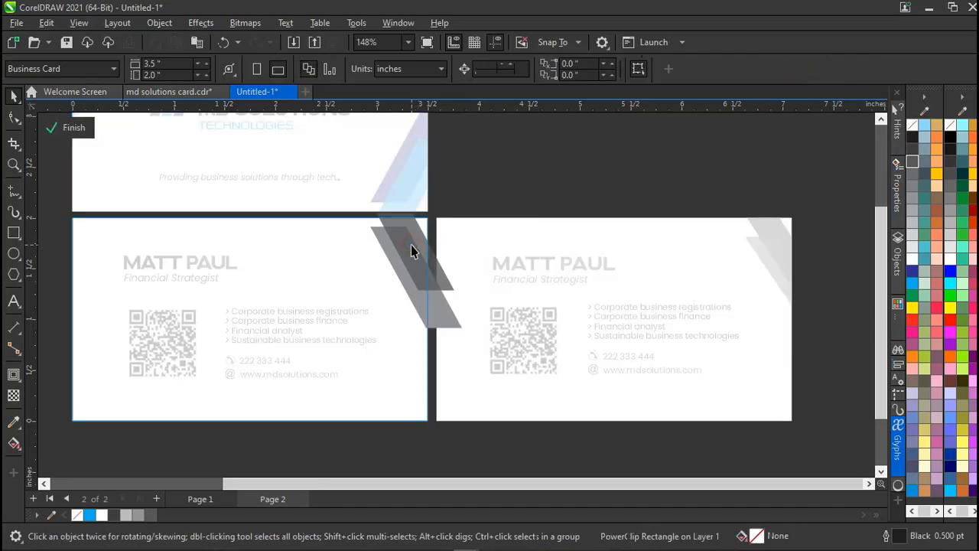
pyautogui.click(411, 244)
pyautogui.press('F10')
pyautogui.press('space')
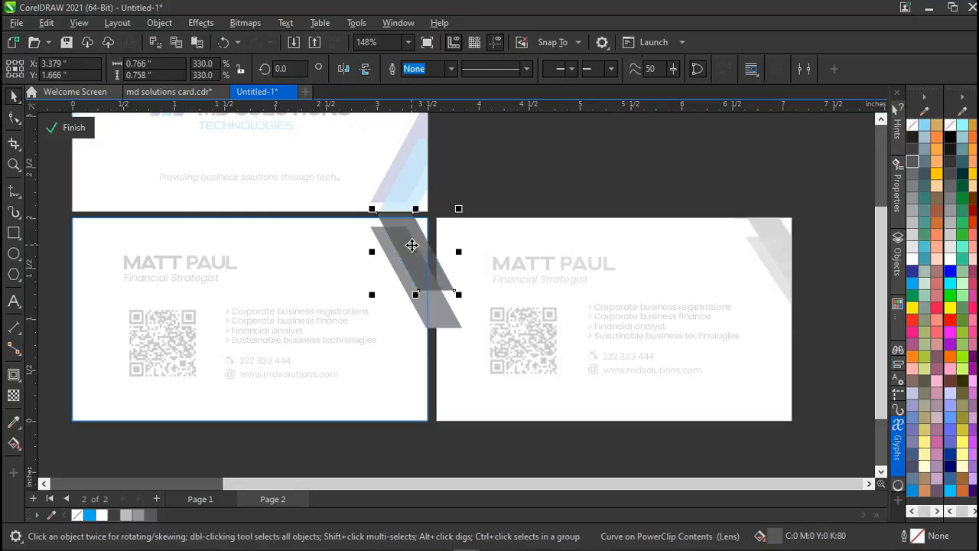
pyautogui.click(913, 150)
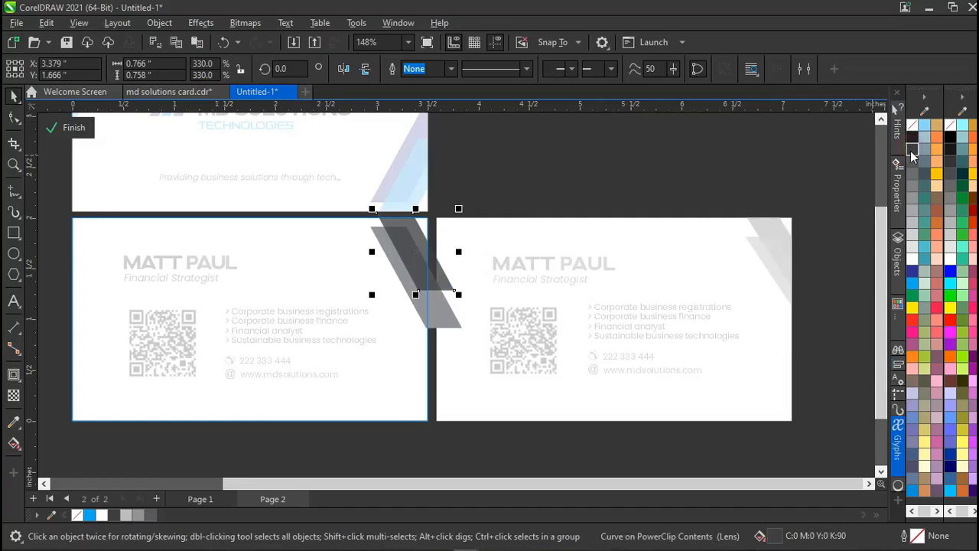
pyautogui.click(677, 181)
# Remove the transparency from the dark slanted stripe so it is solid.
pyautogui.click(433, 325)
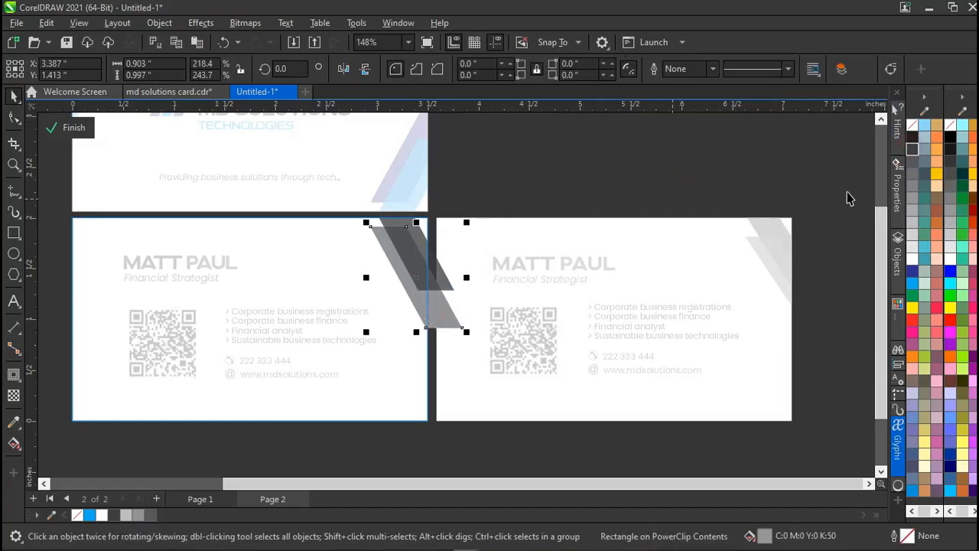
pyautogui.click(557, 172)
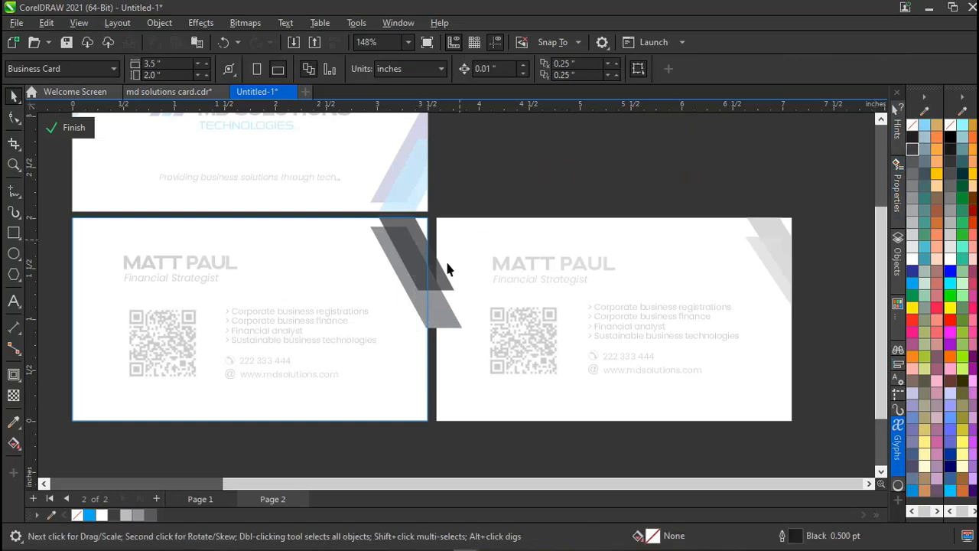
pyautogui.click(435, 312)
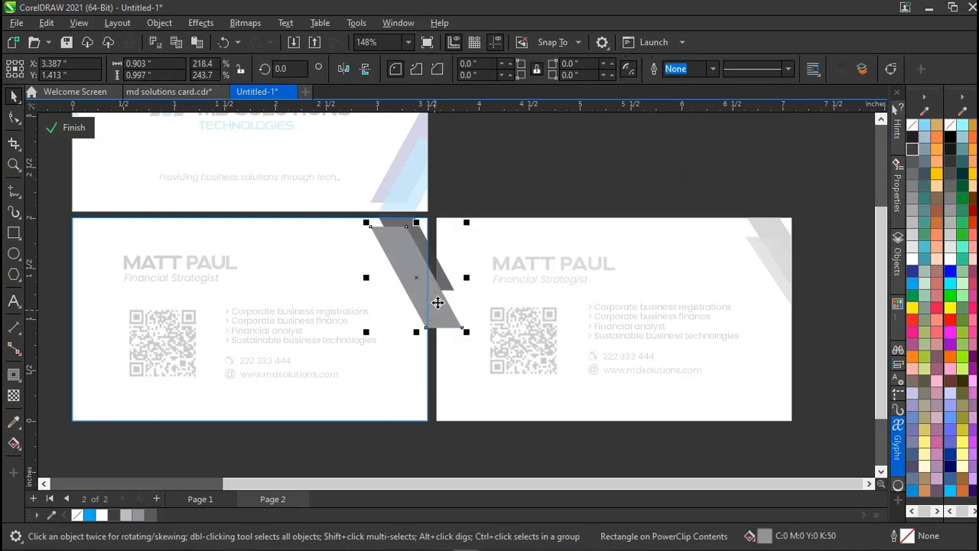
pyautogui.click(442, 273)
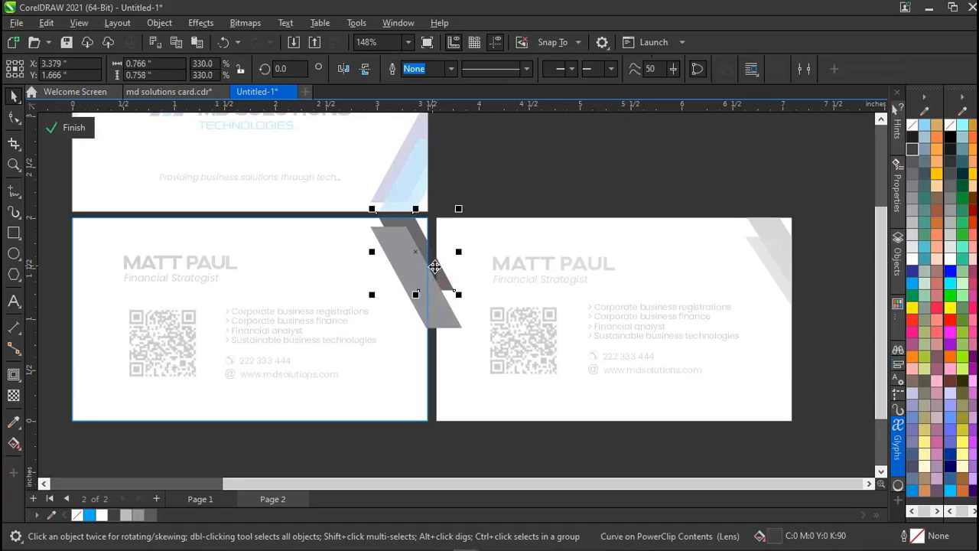
pyautogui.click(14, 398)
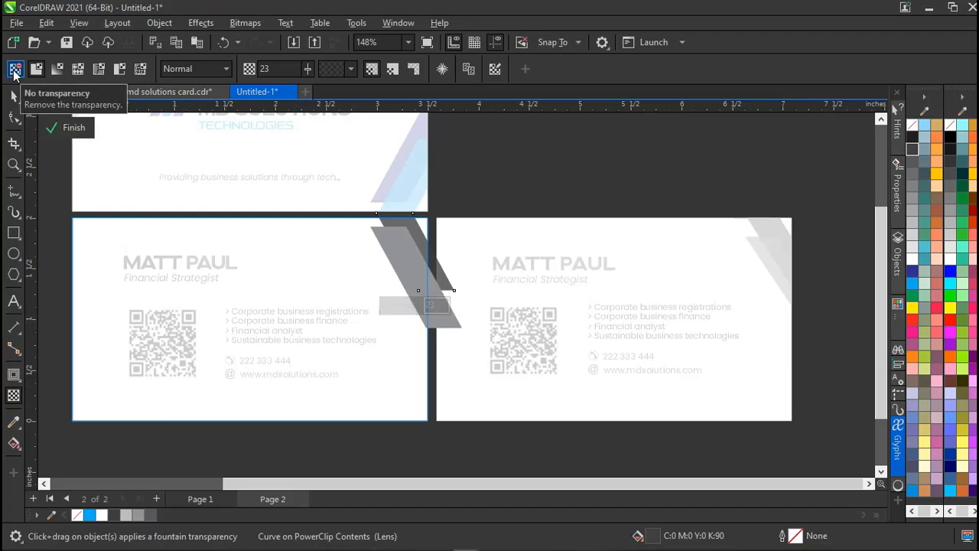
pyautogui.click(13, 71)
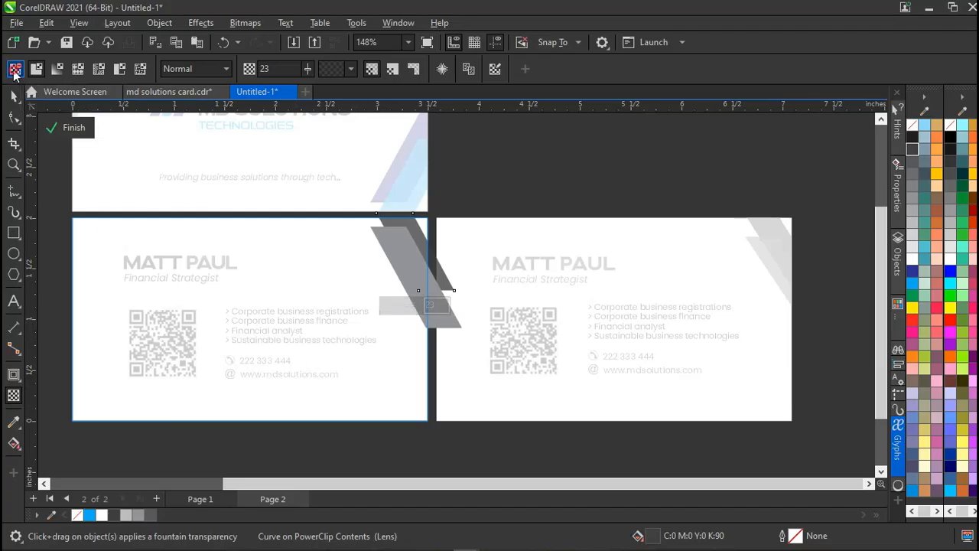
# Give the lighter grey stripe a uniform transparency of 34.
pyautogui.click(404, 259)
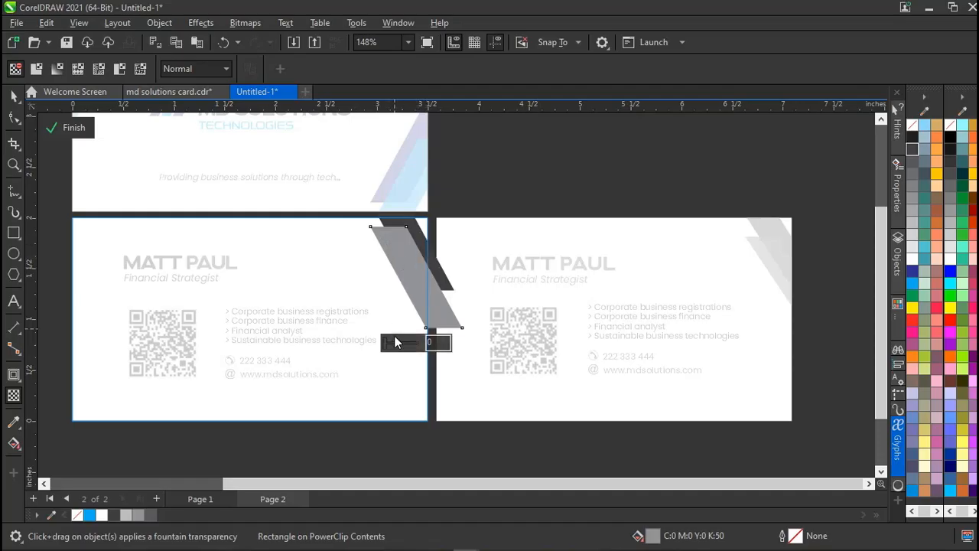
pyautogui.moveTo(393, 342); pyautogui.dragTo(400, 341)
pyautogui.click(498, 191)
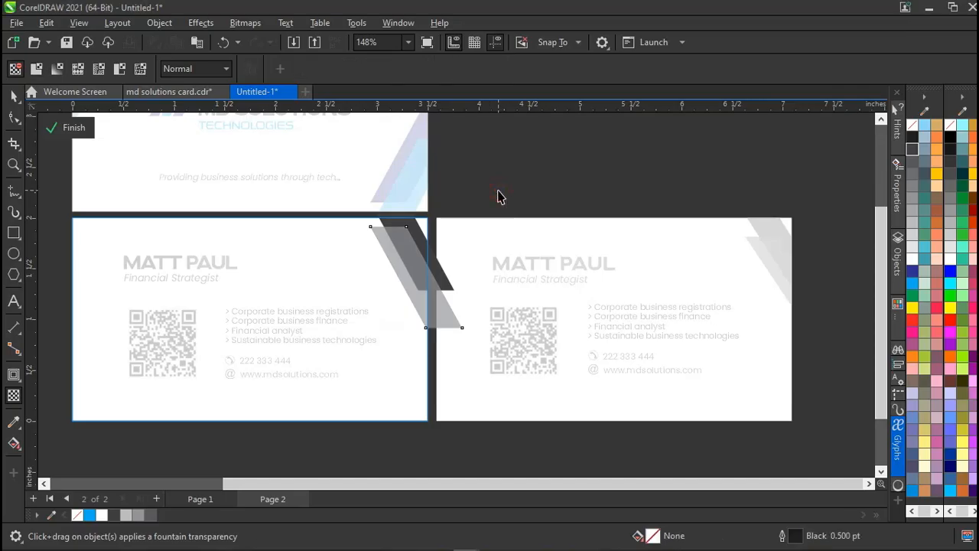
pyautogui.press('space')
# Finish the PowerClip edit, deselect the card, and scroll around to compare both back cards.
pyautogui.keyDown('ctrl'); pyautogui.click(499, 191); pyautogui.keyUp('ctrl')
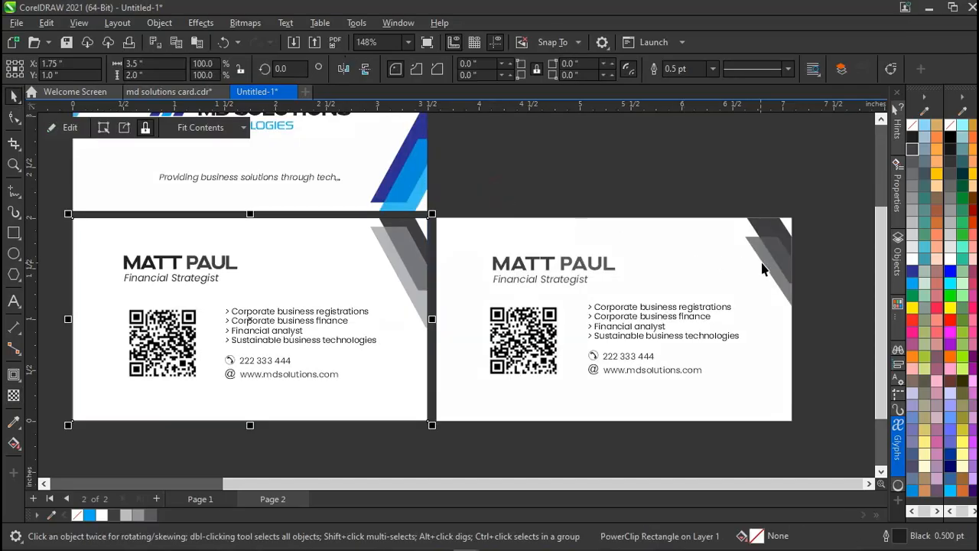
pyautogui.click(535, 158)
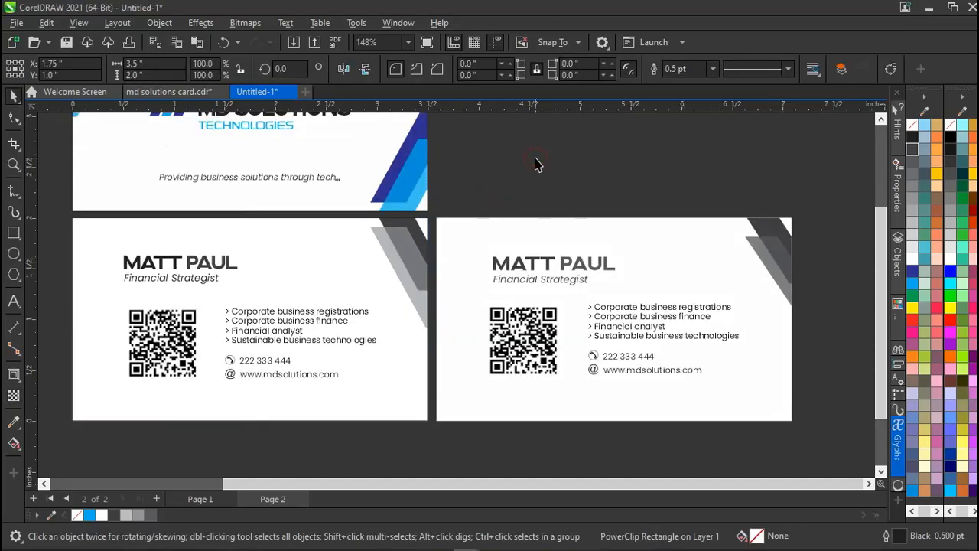
pyautogui.hscroll(-2, 534, 157)
pyautogui.scroll(1, 535, 158)
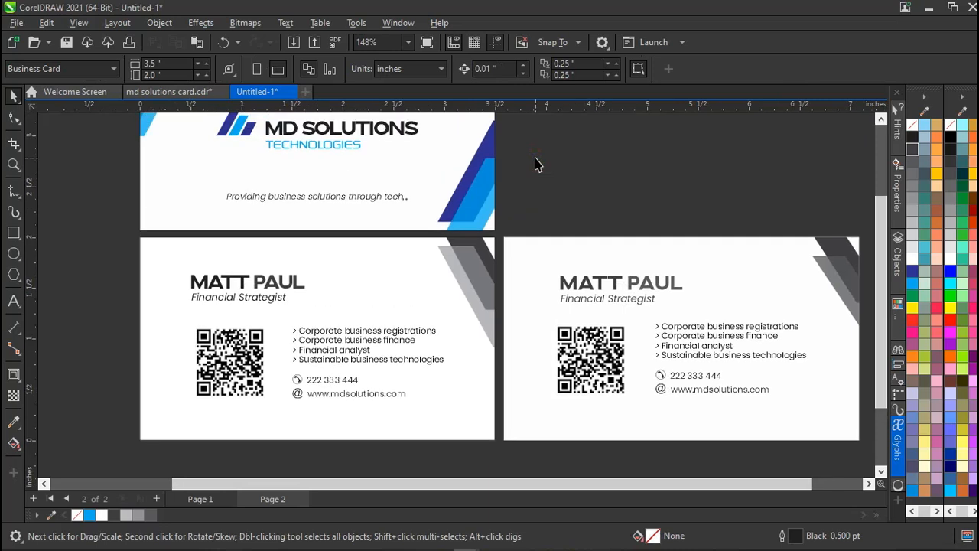
pyautogui.hscroll(1, 535, 158)
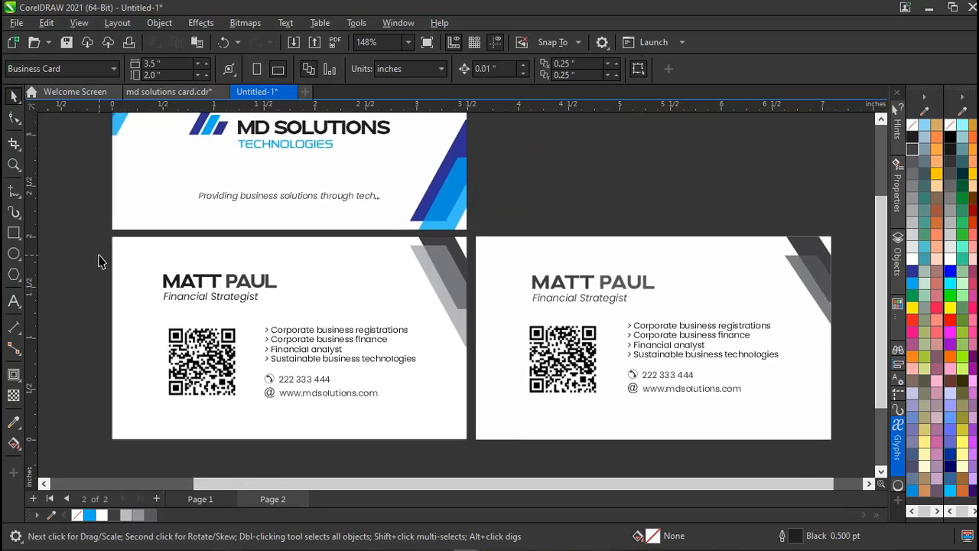
pyautogui.scroll(3, 324, 247)
pyautogui.scroll(1, 324, 247)
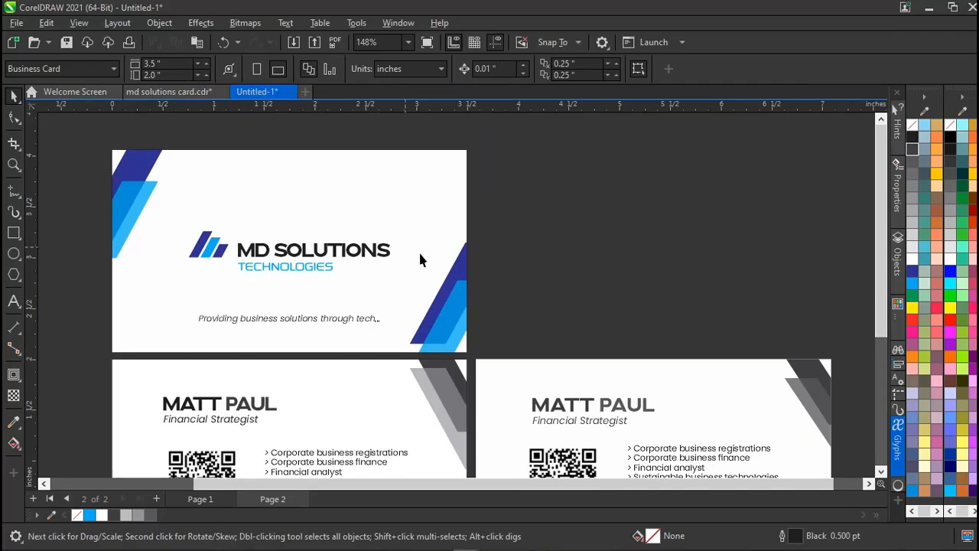
pyautogui.scroll(-4, 442, 312)
pyautogui.scroll(1, 442, 311)
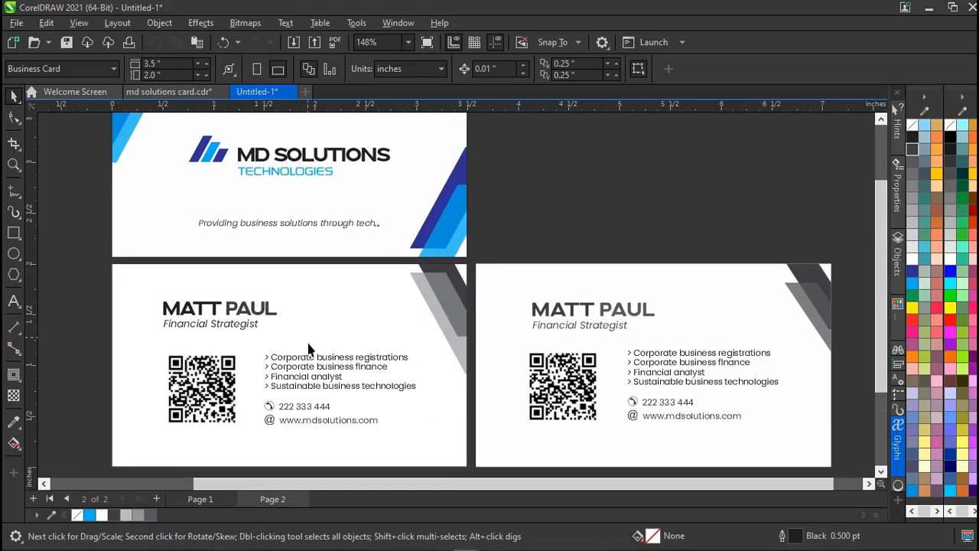
pyautogui.scroll(-1, 308, 343)
pyautogui.scroll(1, 308, 343)
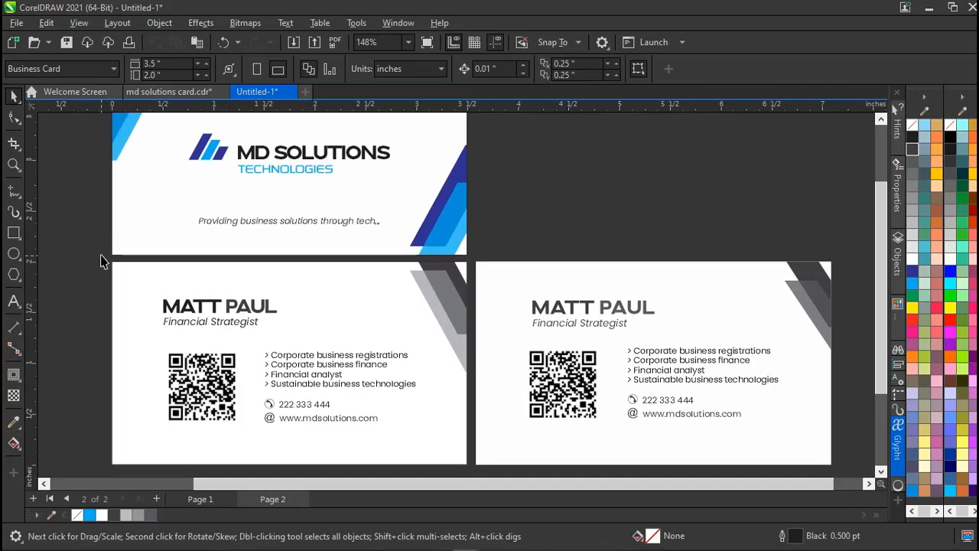
pyautogui.scroll(-2, 268, 346)
pyautogui.scroll(2, 266, 348)
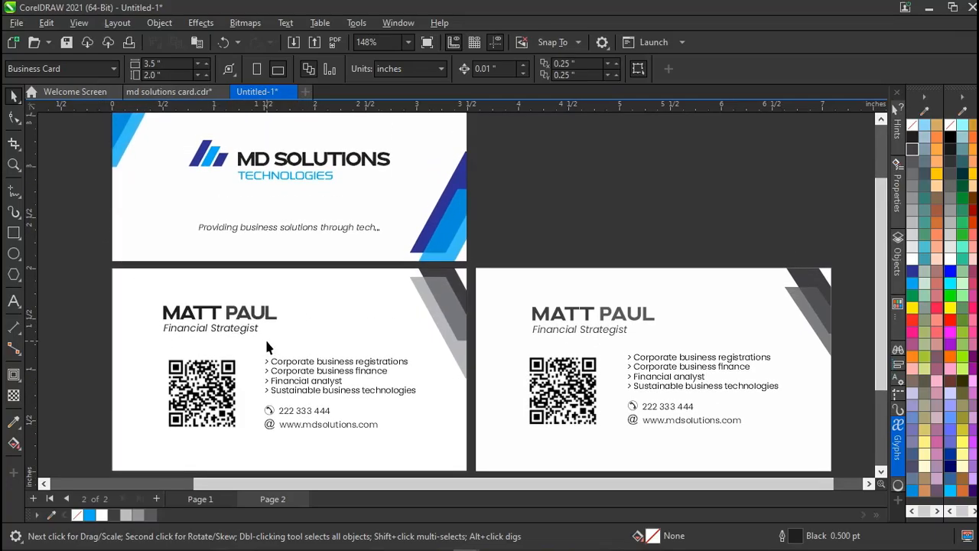
pyautogui.scroll(3, 267, 347)
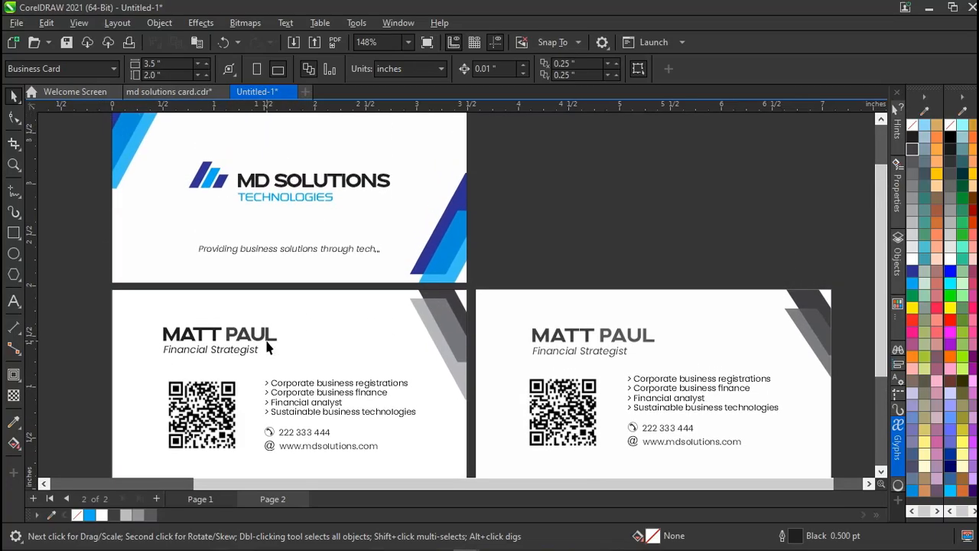
pyautogui.scroll(-4, 266, 348)
pyautogui.scroll(1, 266, 347)
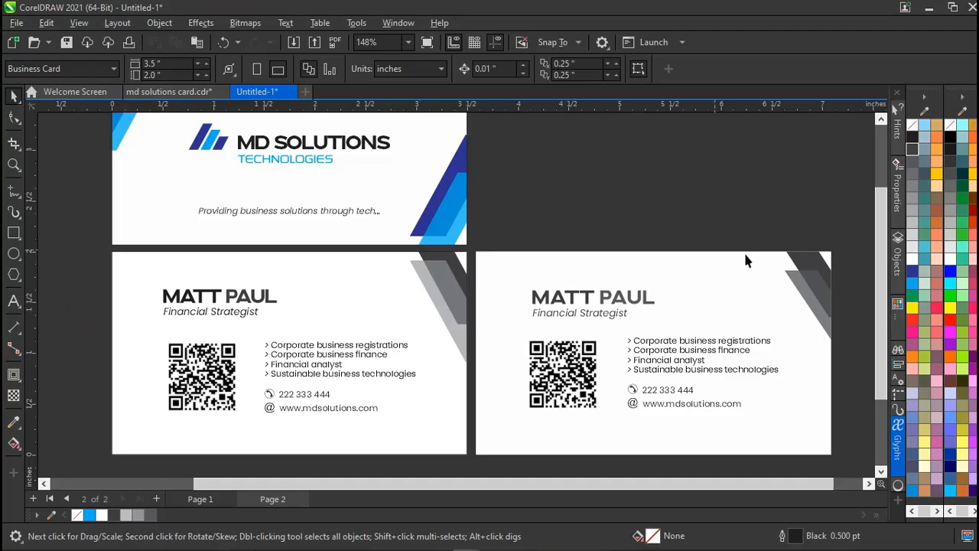
pyautogui.moveTo(843, 233); pyautogui.dragTo(465, 454)
pyautogui.press('Delete')
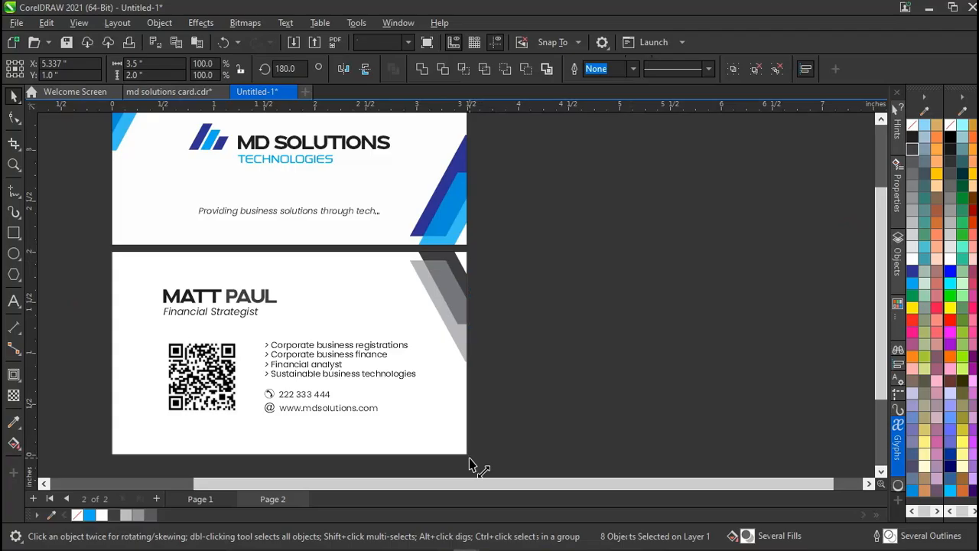
pyautogui.scroll(3, 402, 317)
pyautogui.hscroll(-4, 402, 317)
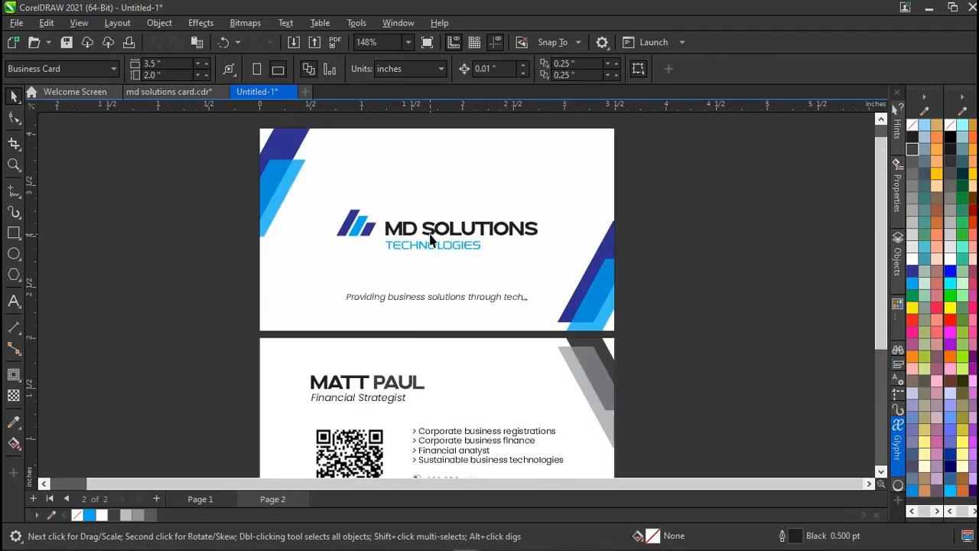
pyautogui.scroll(-3, 431, 239)
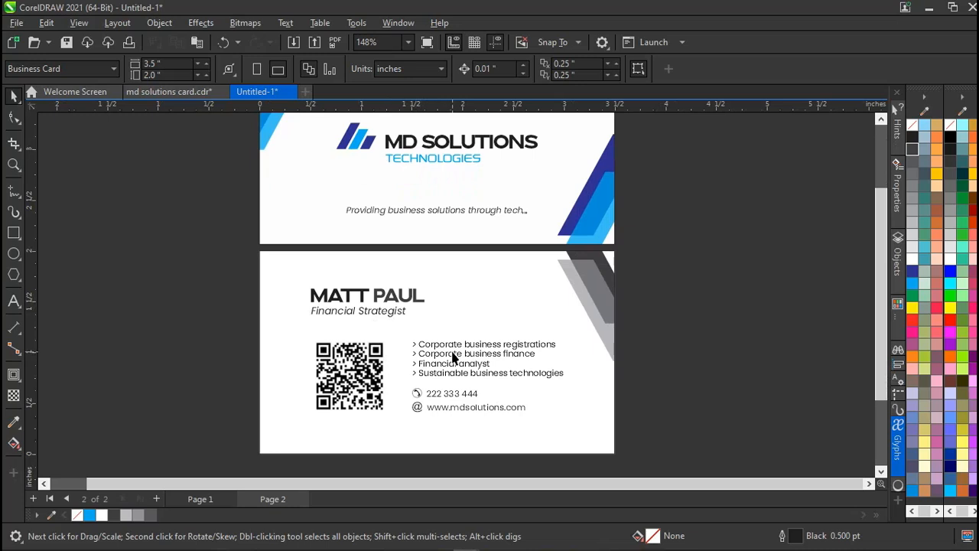
pyautogui.scroll(2, 418, 167)
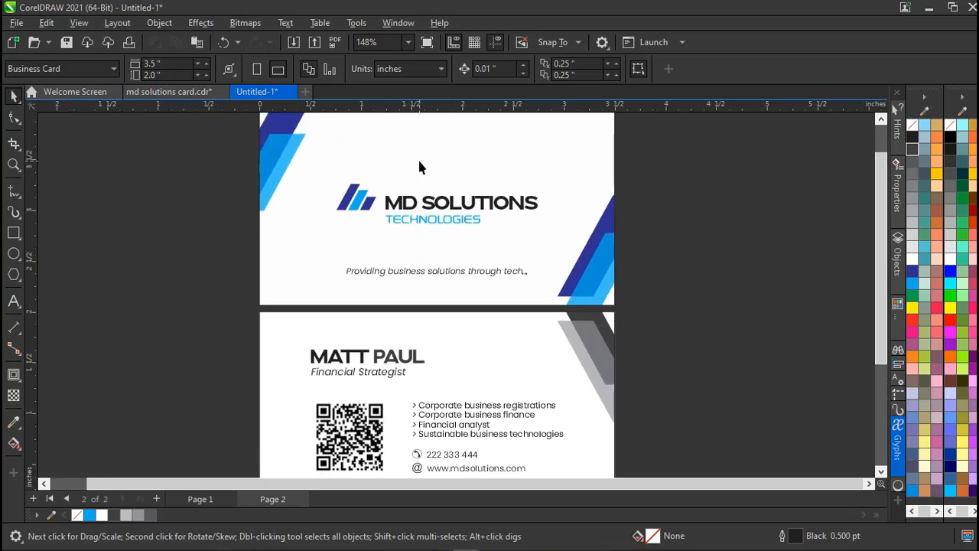
pyautogui.scroll(-1, 419, 167)
pyautogui.scroll(1, 419, 167)
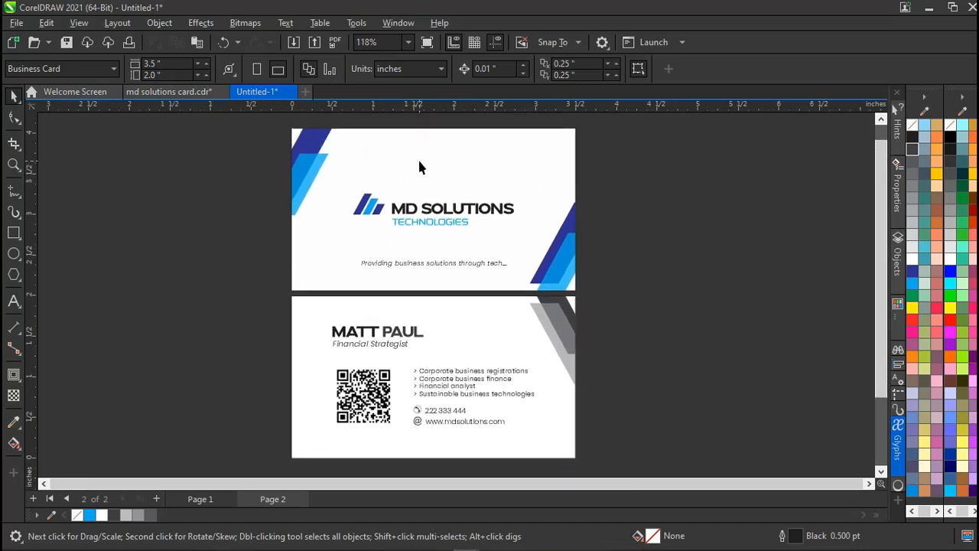
pyautogui.hscroll(-1, 419, 167)
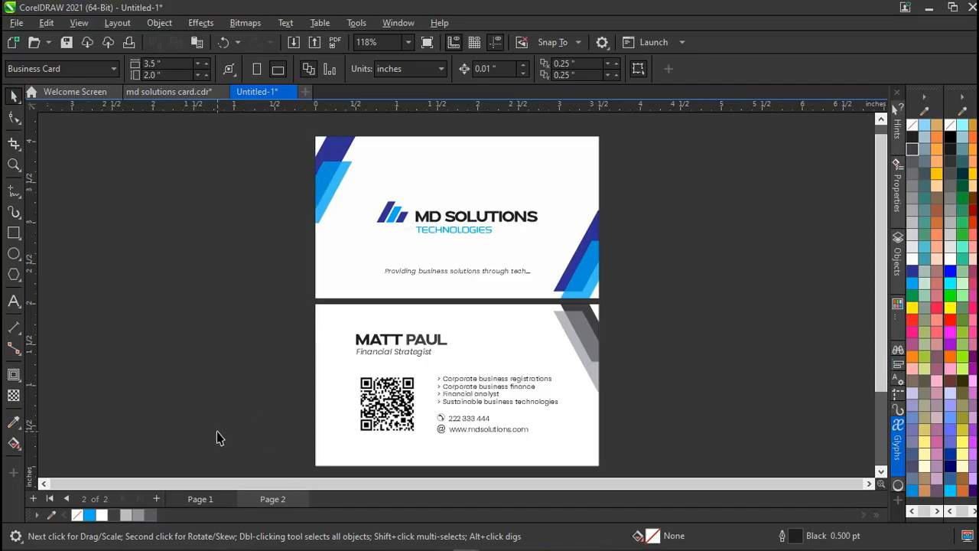
# Cancel a new-document attempt and add a blank Page 3 to the business-card document.
pyautogui.hotkey('ctrl', 'n')
pyautogui.press('Tab')
pyautogui.press('Tab')
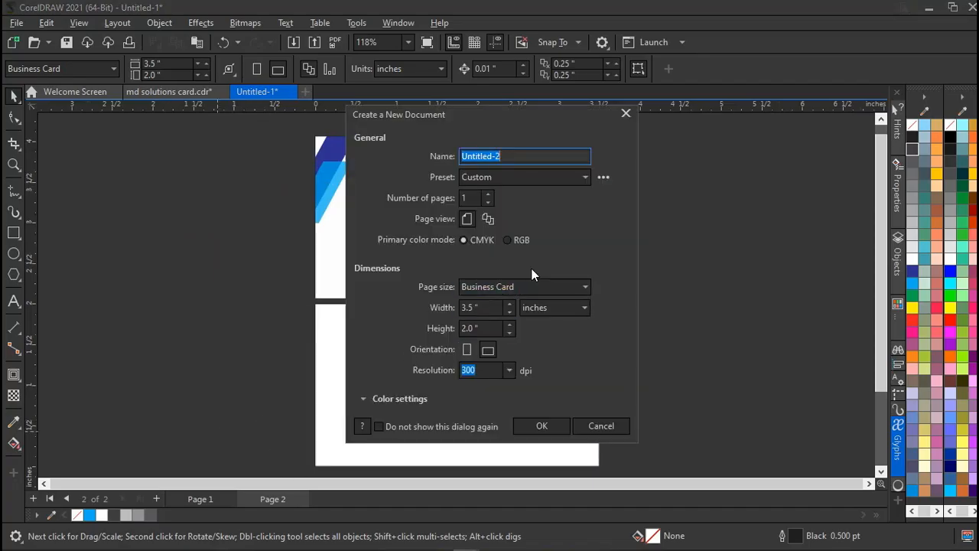
pyautogui.click(586, 426)
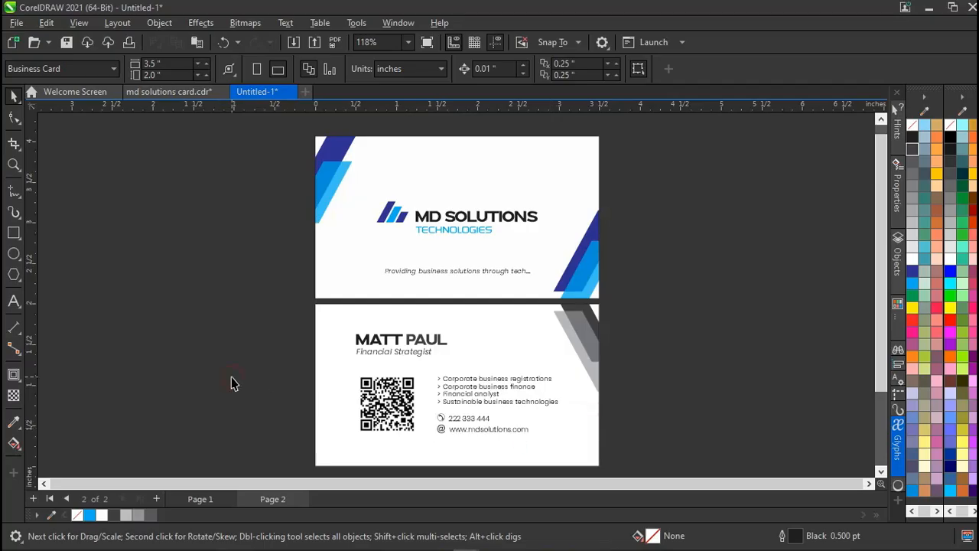
pyautogui.click(156, 498)
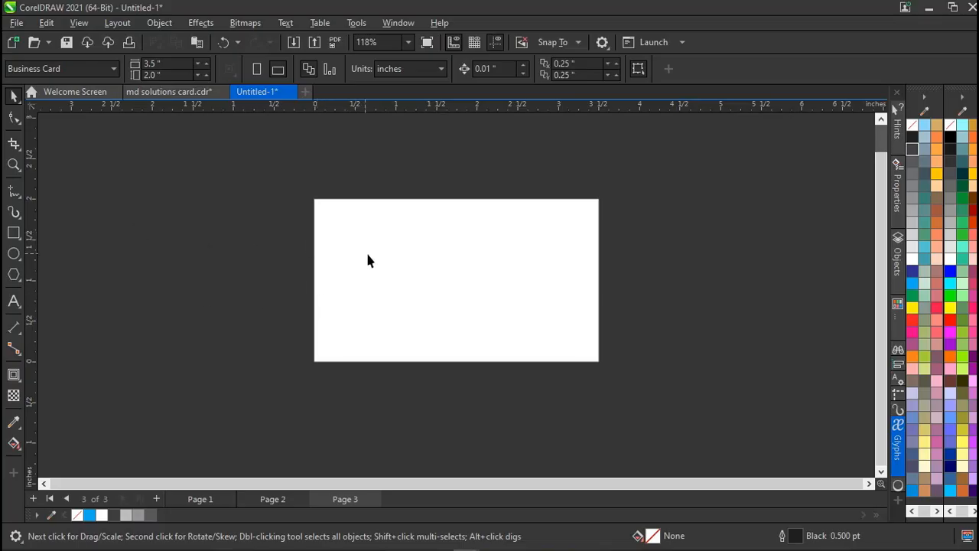
pyautogui.scroll(3, 367, 260)
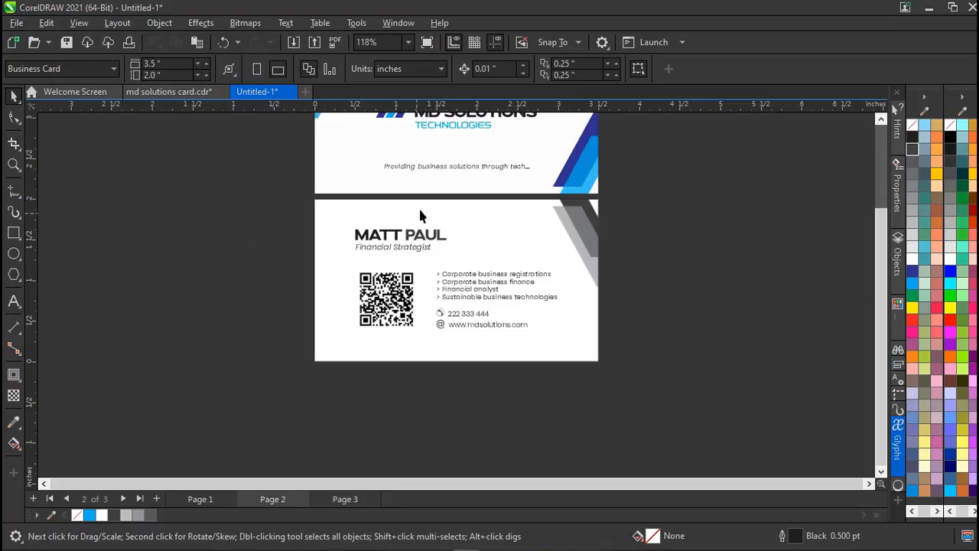
pyautogui.scroll(1, 425, 214)
pyautogui.scroll(1, 425, 214)
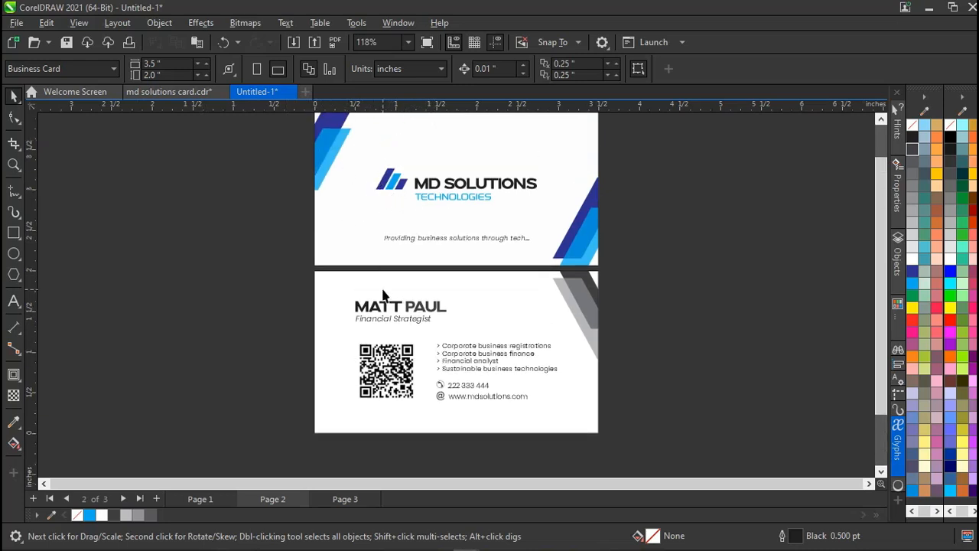
pyautogui.scroll(1, 385, 293)
pyautogui.click(289, 320)
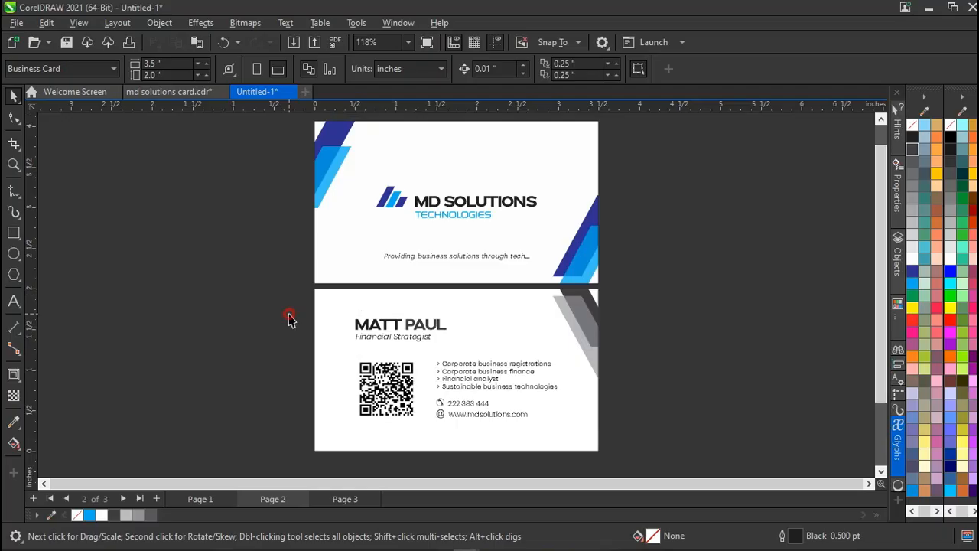
pyautogui.click(316, 304)
pyautogui.click(274, 281)
pyautogui.click(328, 315)
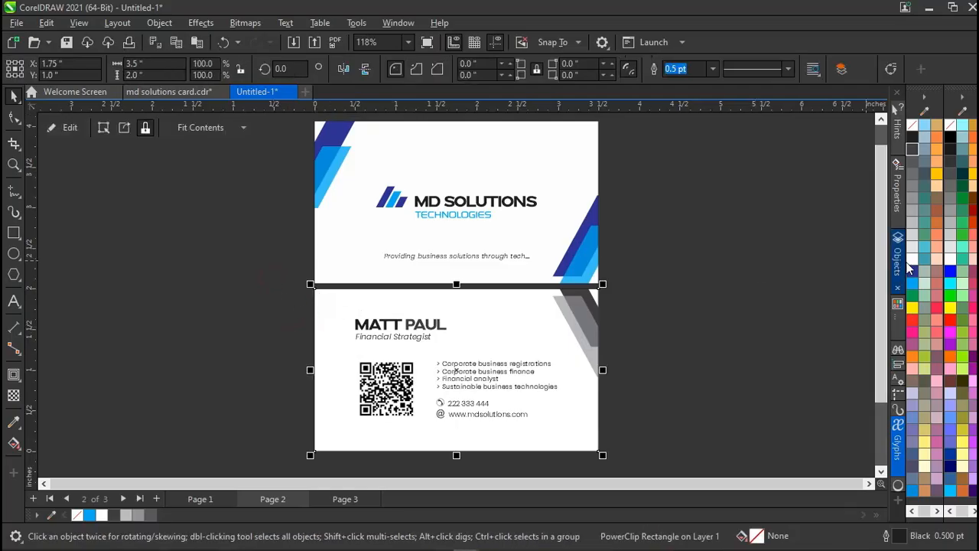
pyautogui.click(283, 279)
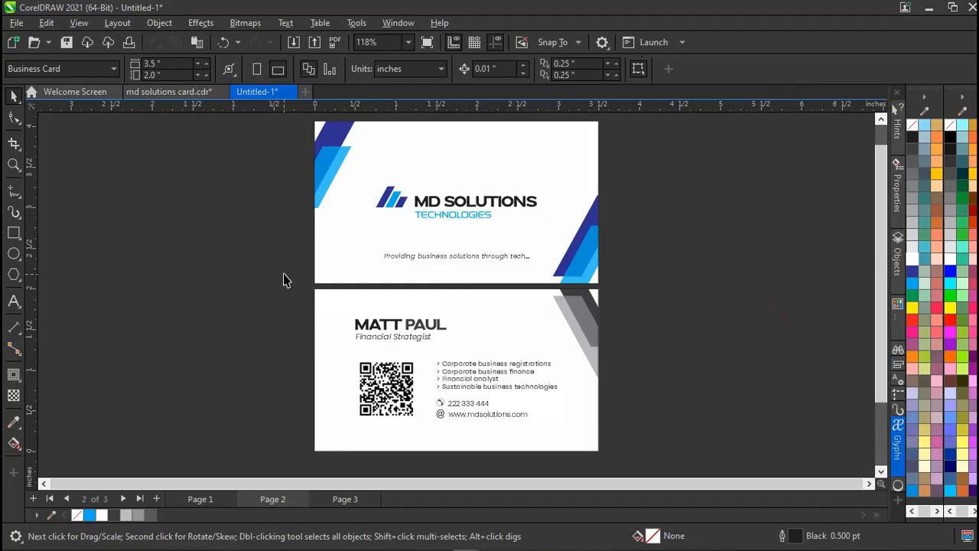
pyautogui.moveTo(283, 279); pyautogui.dragTo(618, 461)
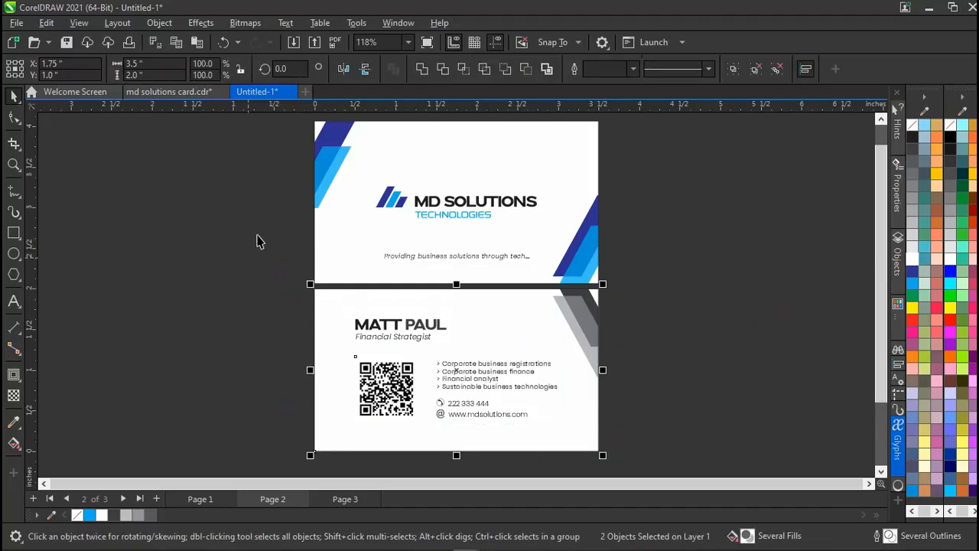
pyautogui.scroll(1, 280, 212)
pyautogui.click(280, 212)
pyautogui.moveTo(292, 145); pyautogui.dragTo(612, 329)
pyautogui.click(252, 204)
pyautogui.moveTo(290, 146); pyautogui.dragTo(630, 449)
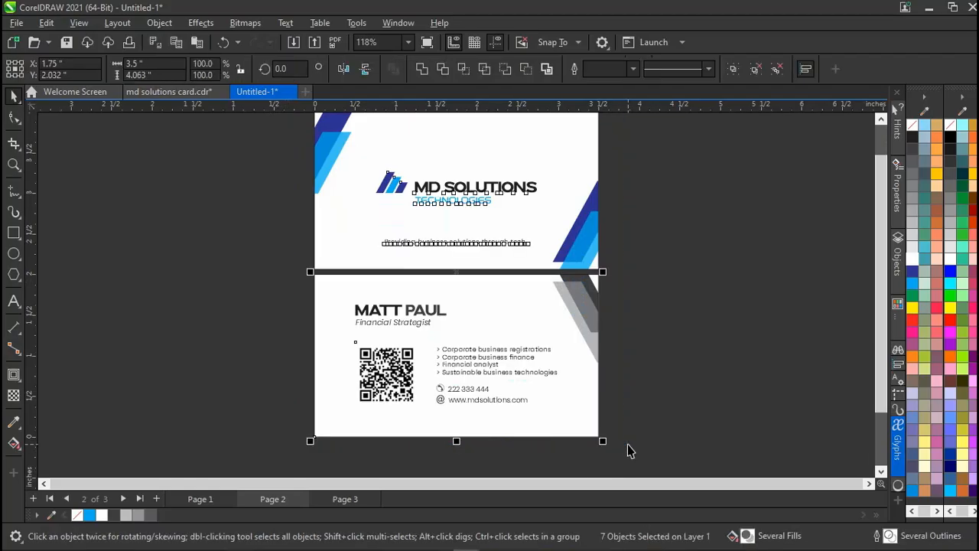
pyautogui.click(244, 258)
pyautogui.scroll(1, 320, 262)
pyautogui.scroll(1, 319, 261)
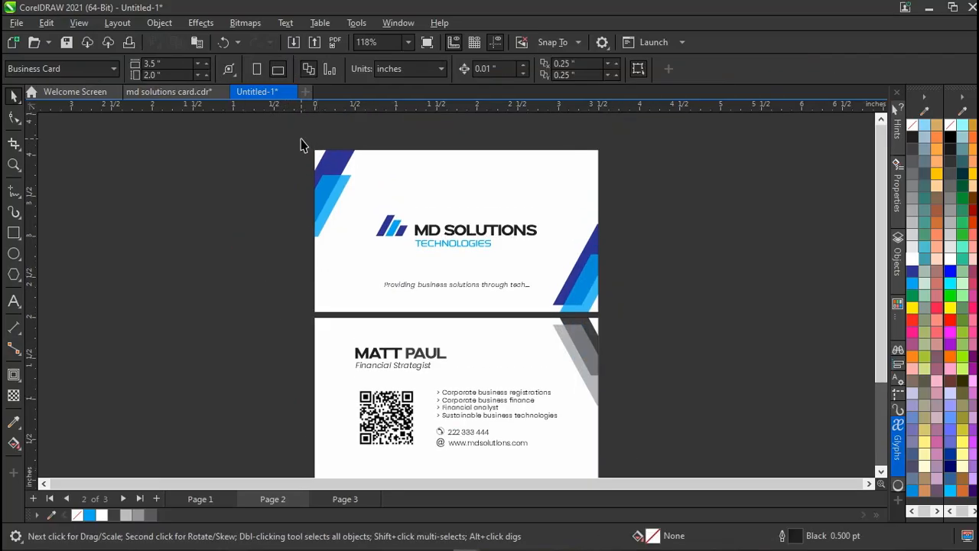
pyautogui.moveTo(301, 144); pyautogui.dragTo(609, 324)
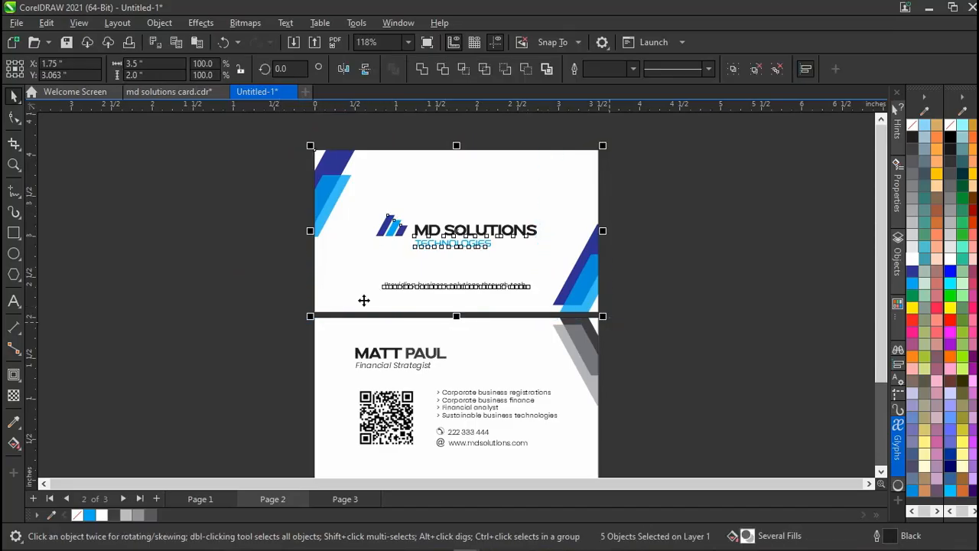
pyautogui.click(301, 145)
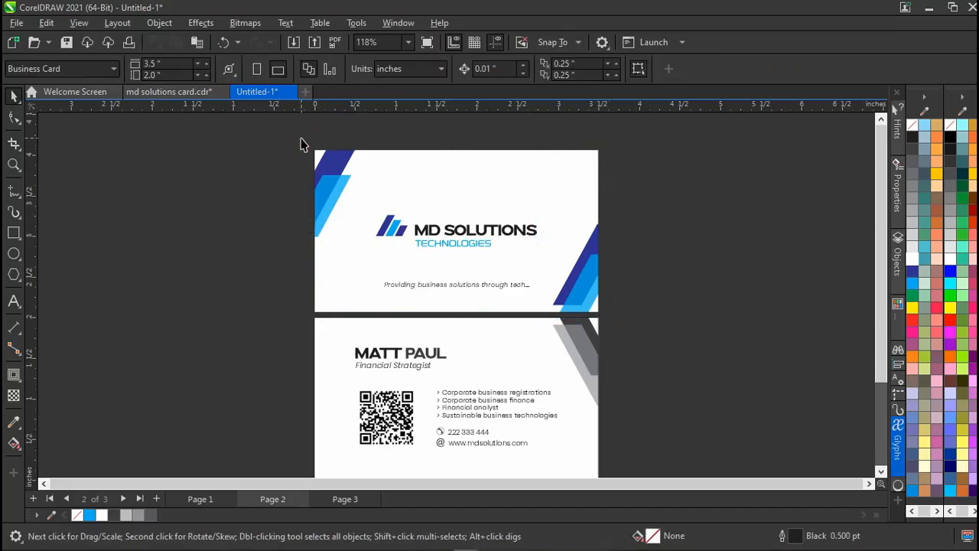
pyautogui.moveTo(301, 144); pyautogui.dragTo(604, 436)
pyautogui.click(234, 329)
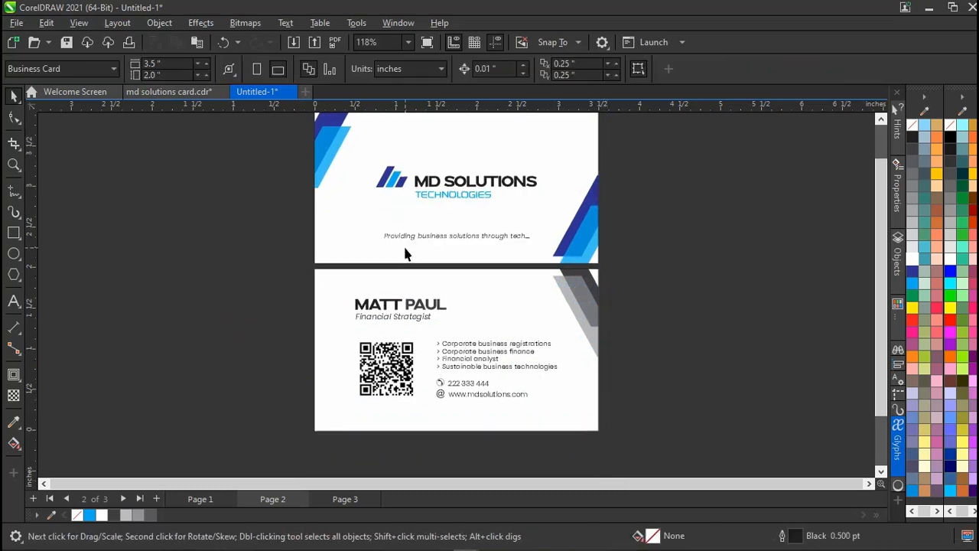
pyautogui.scroll(1, 404, 248)
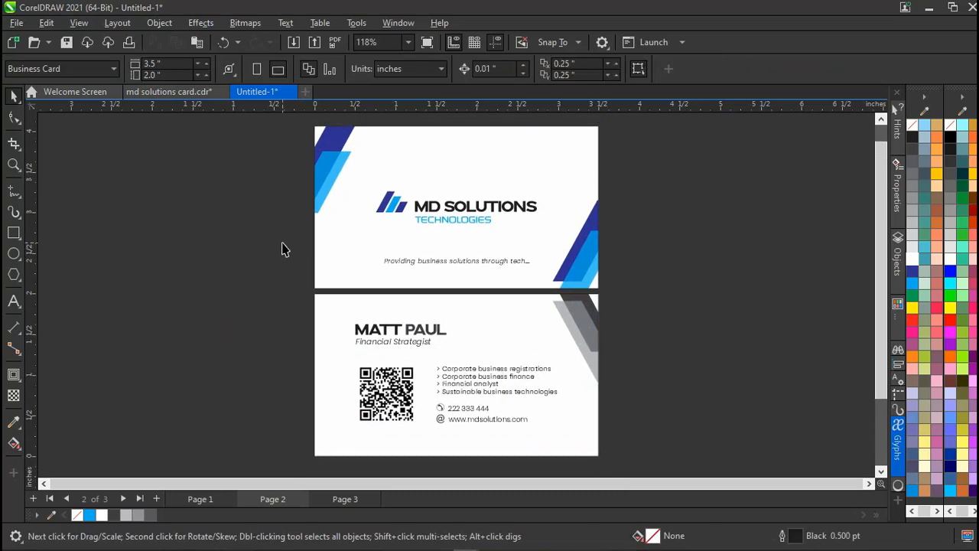
pyautogui.press('pagedown')
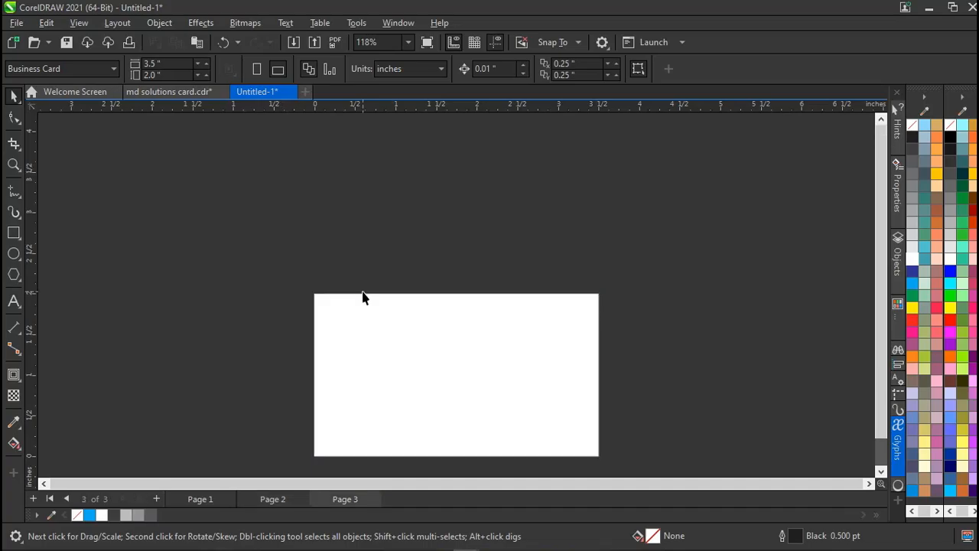
# Change the page size to A4 and zoom out.
pyautogui.click(65, 67)
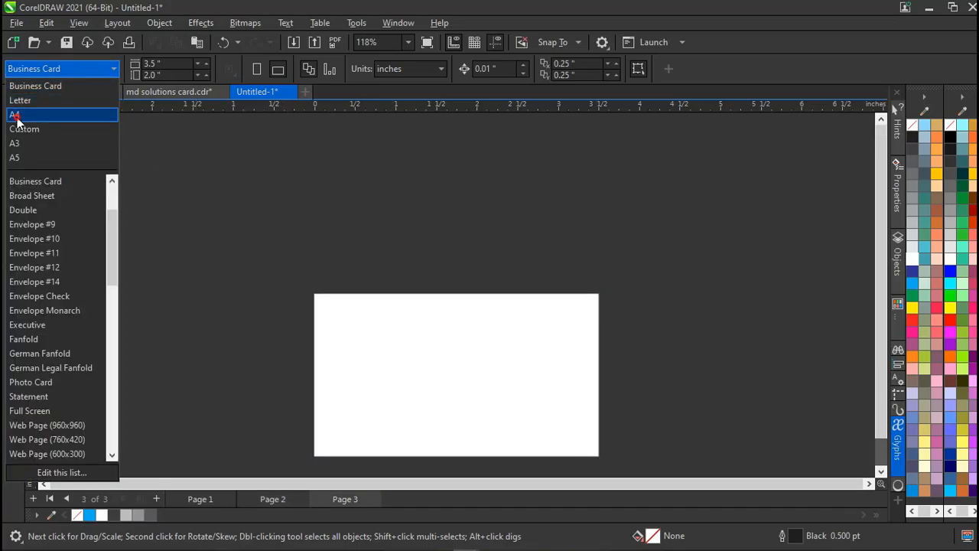
pyautogui.click(17, 117)
pyautogui.scroll(-3, 234, 265)
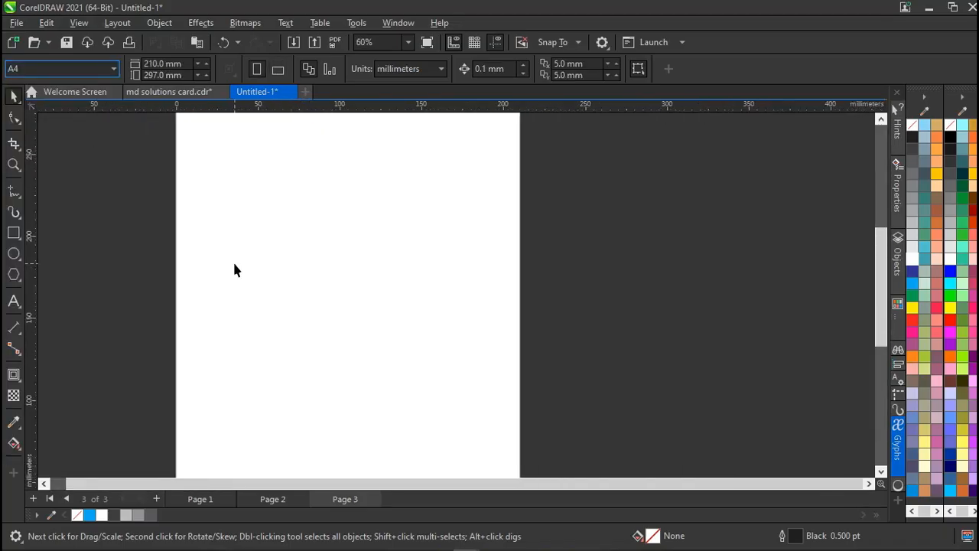
pyautogui.scroll(-2, 234, 264)
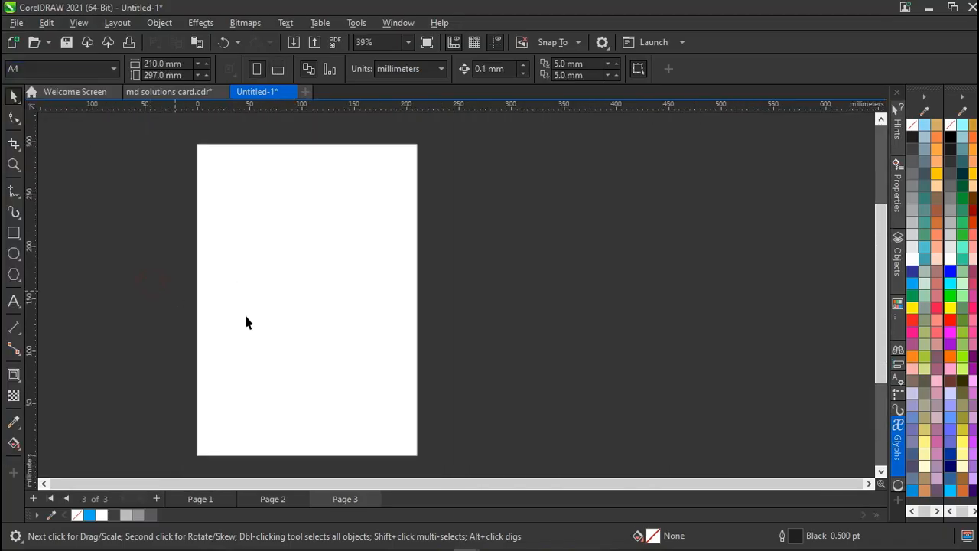
# Go to Page 2 and open new-document settings for a 3.5 × 2.0 inch Business Card at 300 dpi.
pyautogui.click(290, 500)
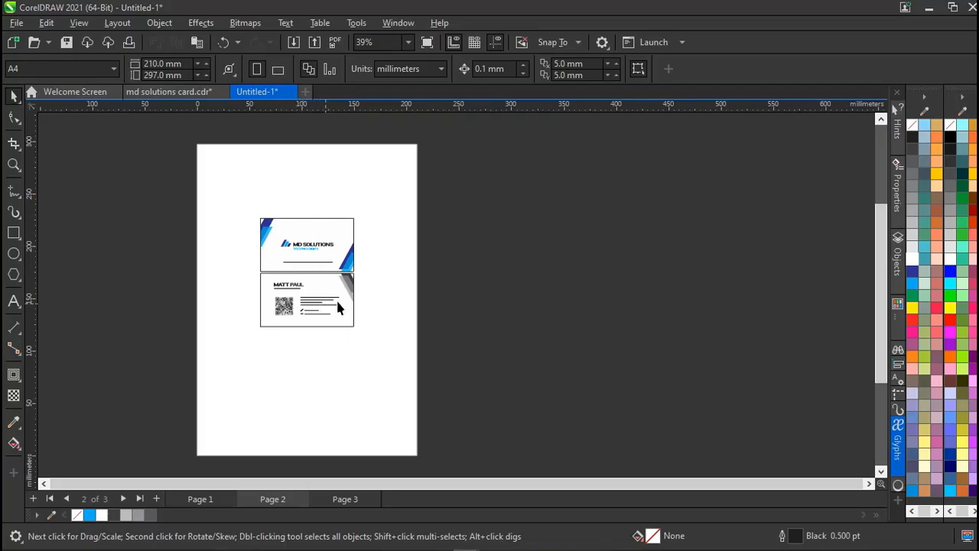
pyautogui.click(485, 296)
pyautogui.hotkey('ctrl', 'n')
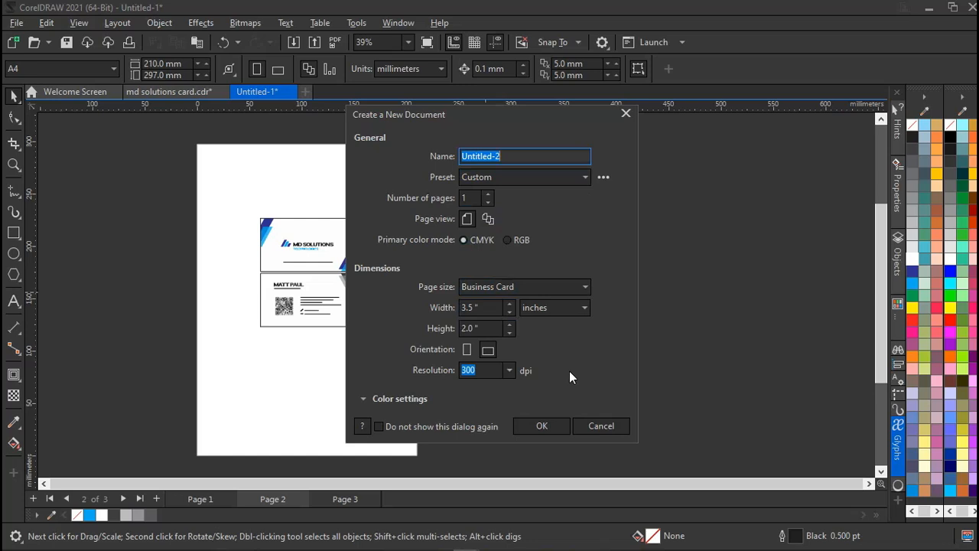
# Dismiss the new-document dialog, then reopen it with Ctrl+N and choose A4 page size.
pyautogui.click(591, 429)
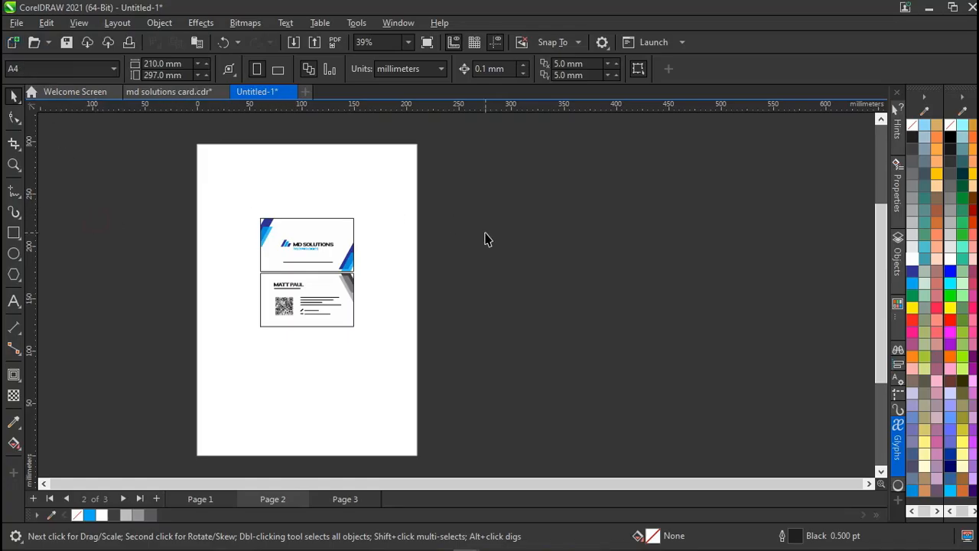
pyautogui.hotkey('ctrl', 'n')
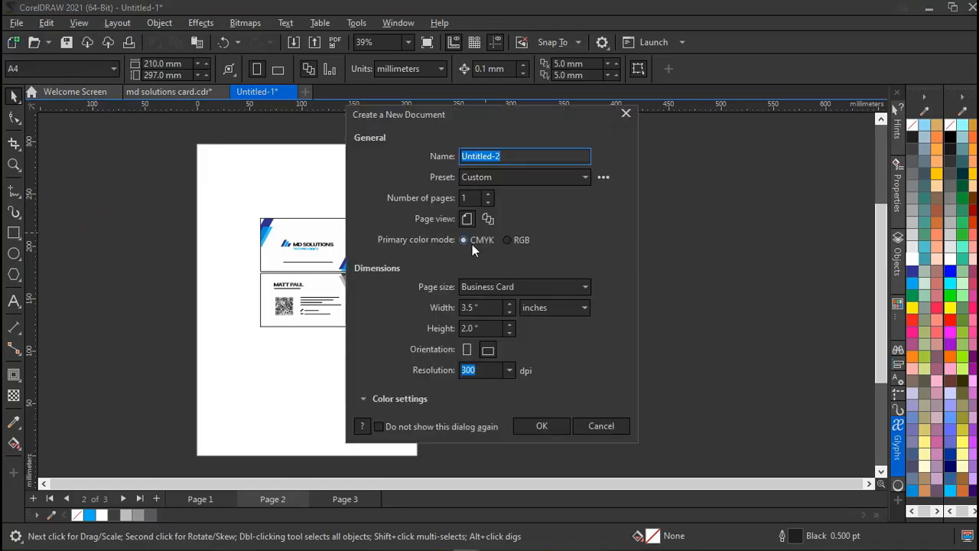
pyautogui.click(499, 286)
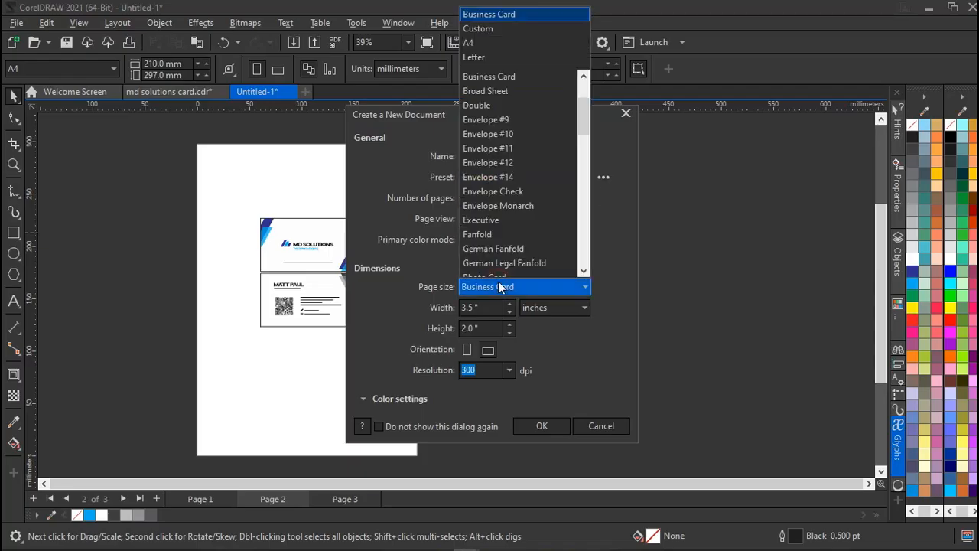
pyautogui.click(476, 44)
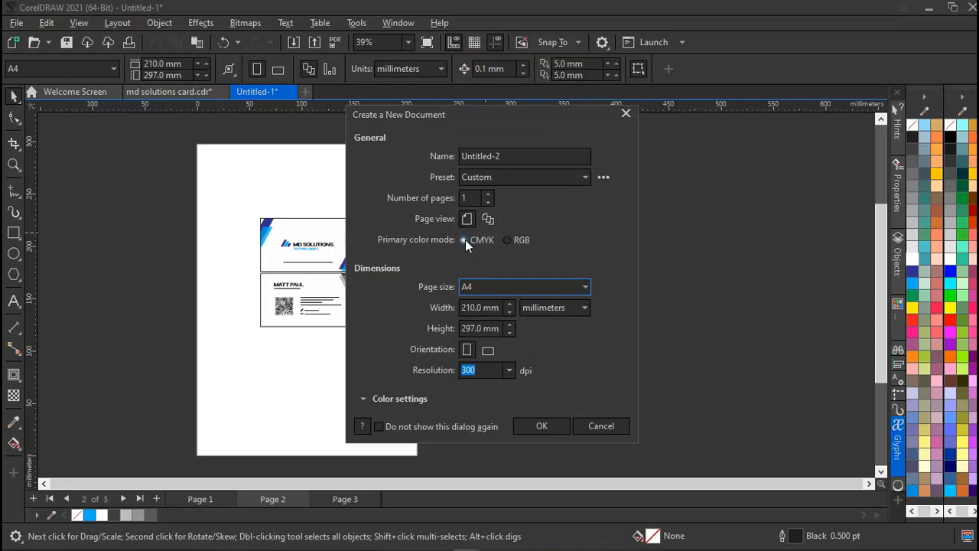
# Cancel the A4 document without creating it, then select and deselect both cards.
pyautogui.click(609, 431)
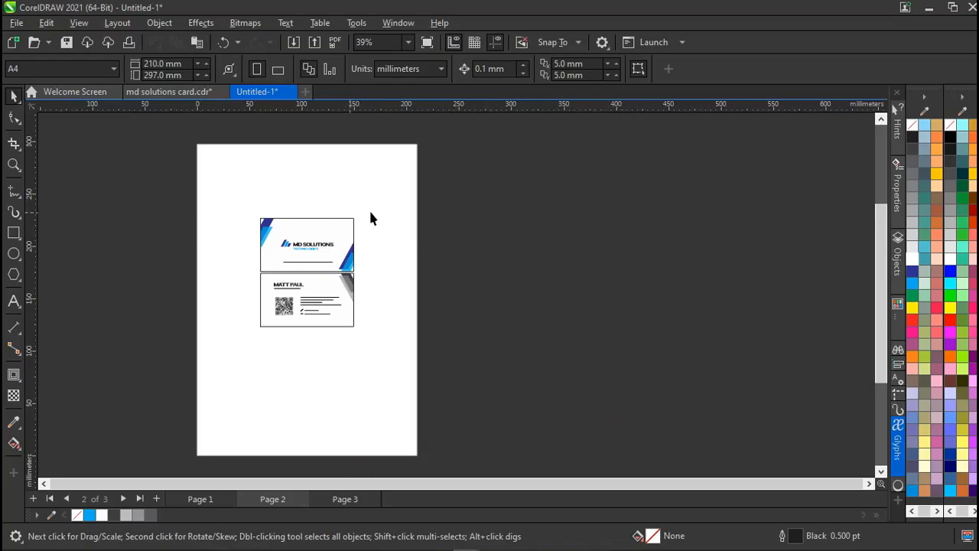
pyautogui.moveTo(454, 203); pyautogui.dragTo(217, 348)
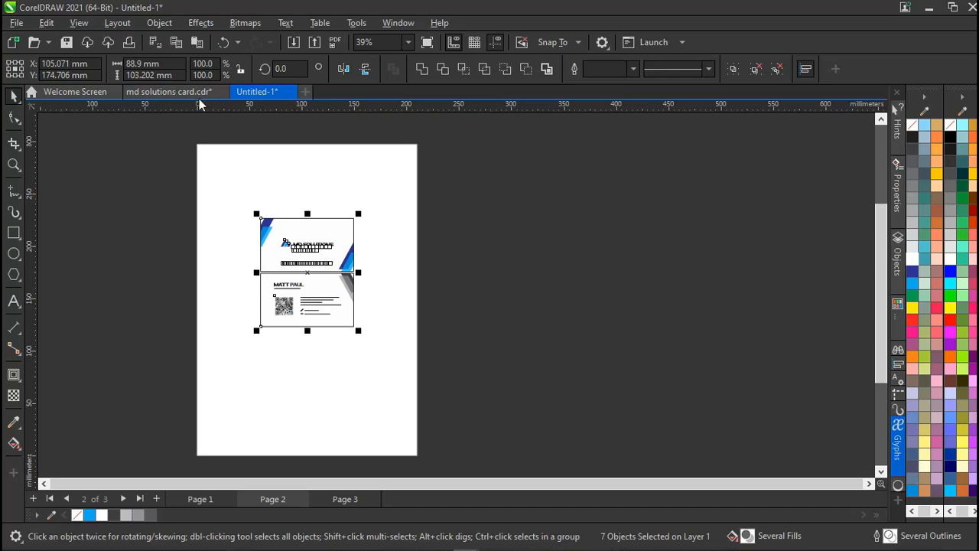
pyautogui.click(153, 224)
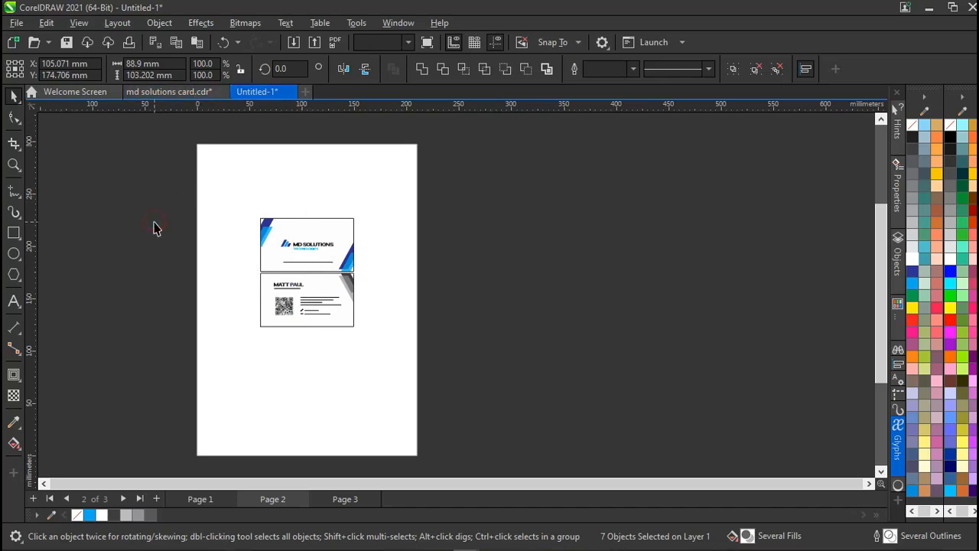
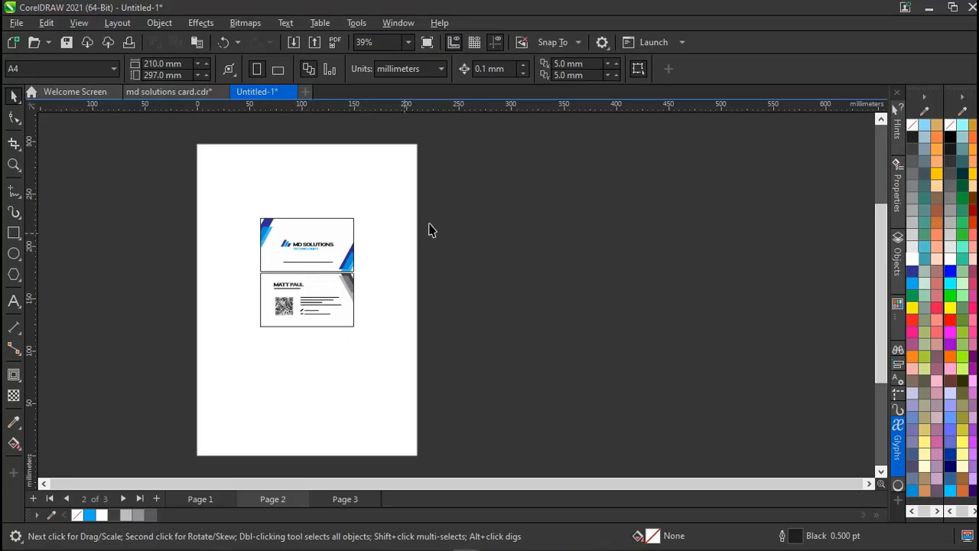
# Select the whole business card group and ungroup it with Ctrl+U.
pyautogui.moveTo(456, 197); pyautogui.dragTo(242, 352)
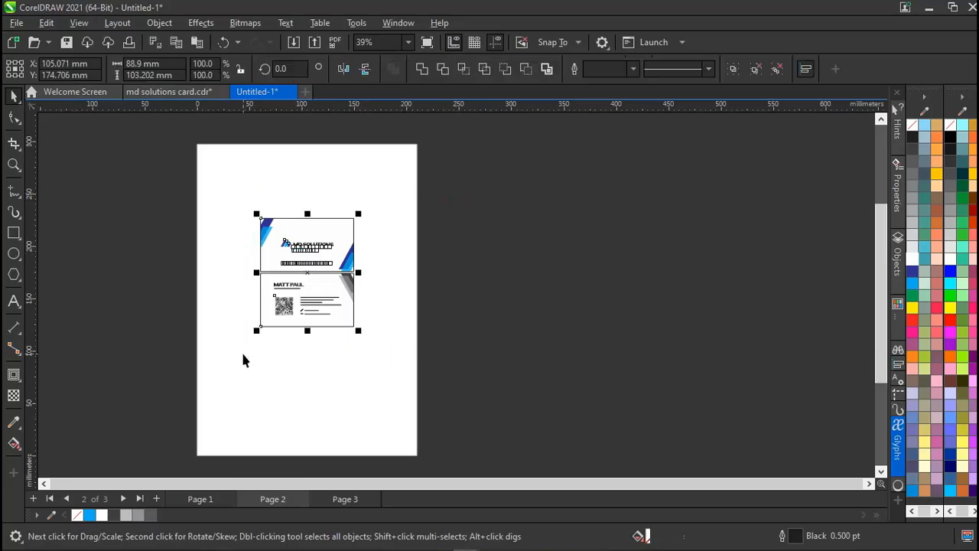
pyautogui.scroll(2, 243, 360)
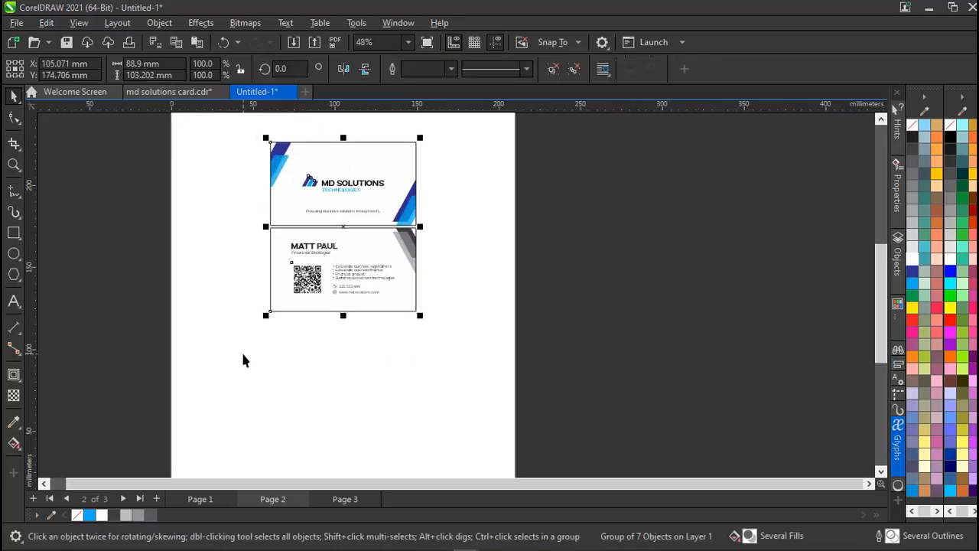
pyautogui.scroll(2, 243, 360)
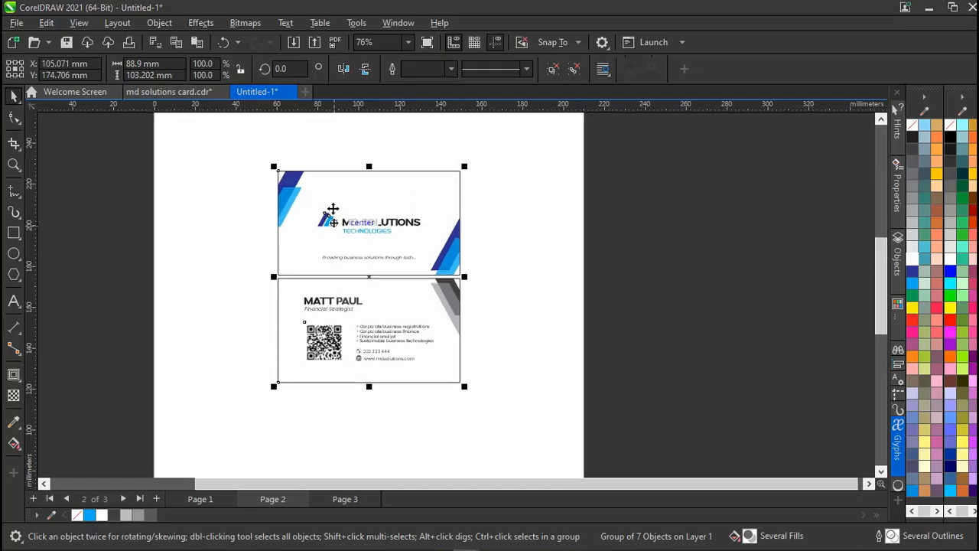
pyautogui.hotkey('ctrl', 'u')
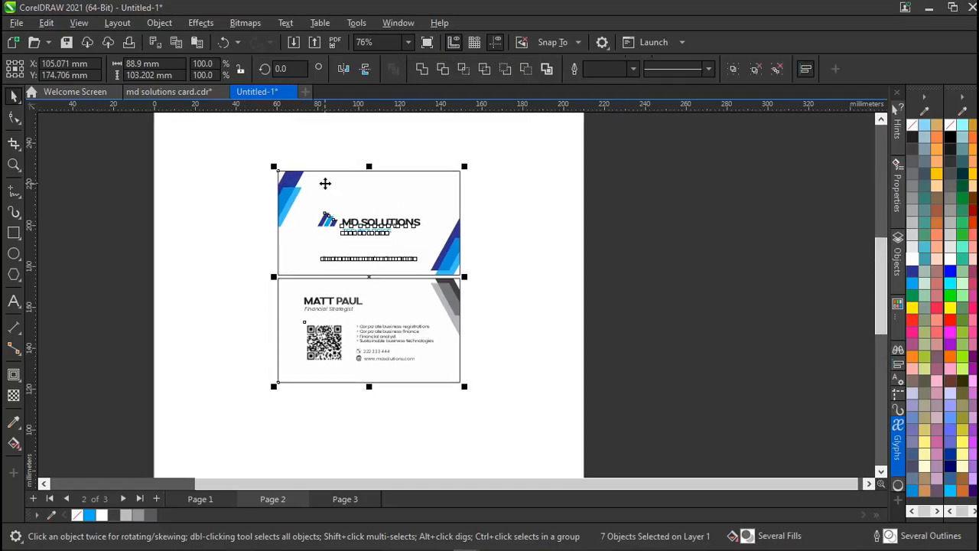
# Remove the outlines from the top and bottom card faces using No Color.
pyautogui.click(638, 203)
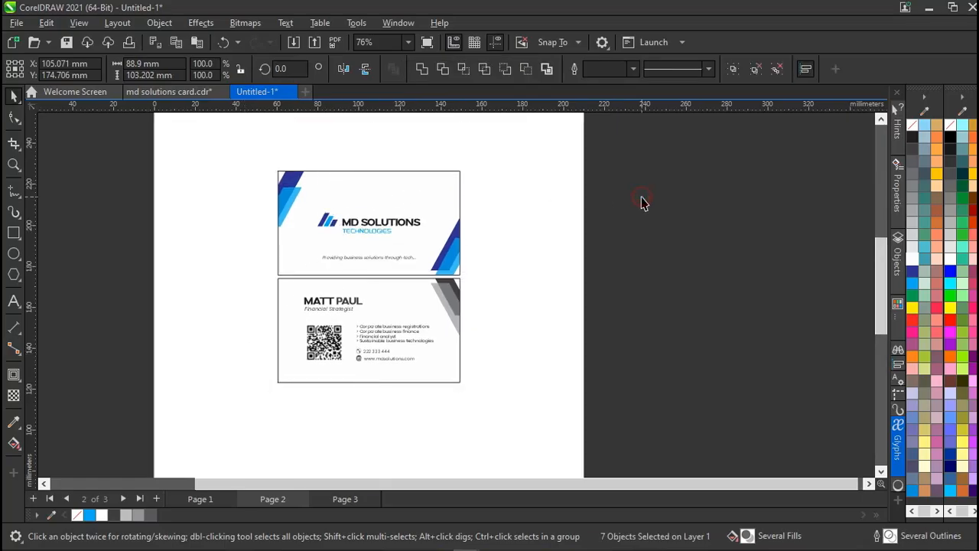
pyautogui.click(389, 189)
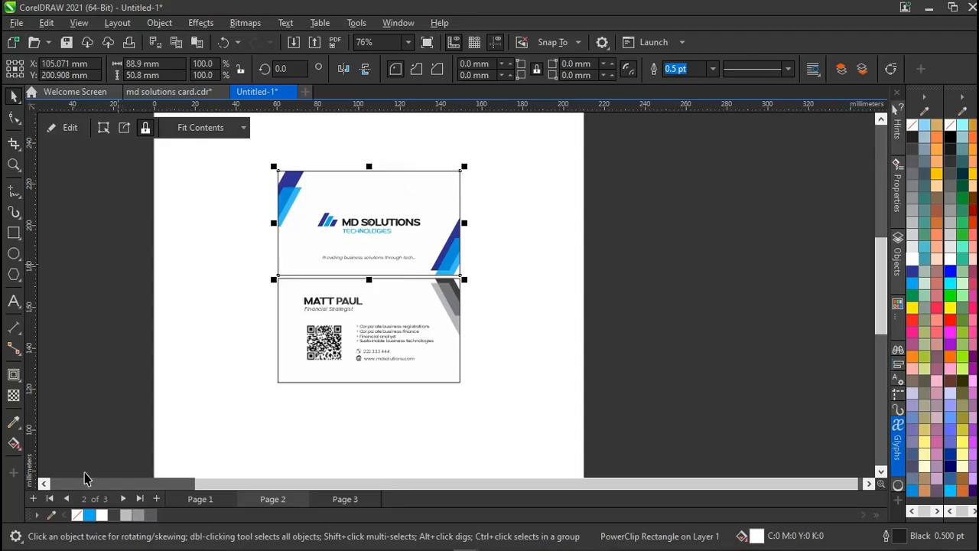
pyautogui.rightClick(76, 515)
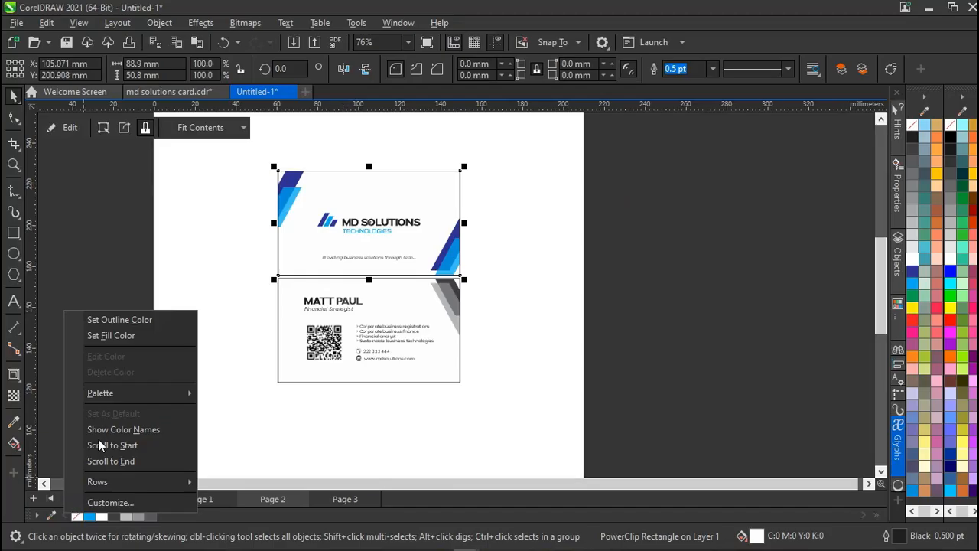
pyautogui.click(128, 321)
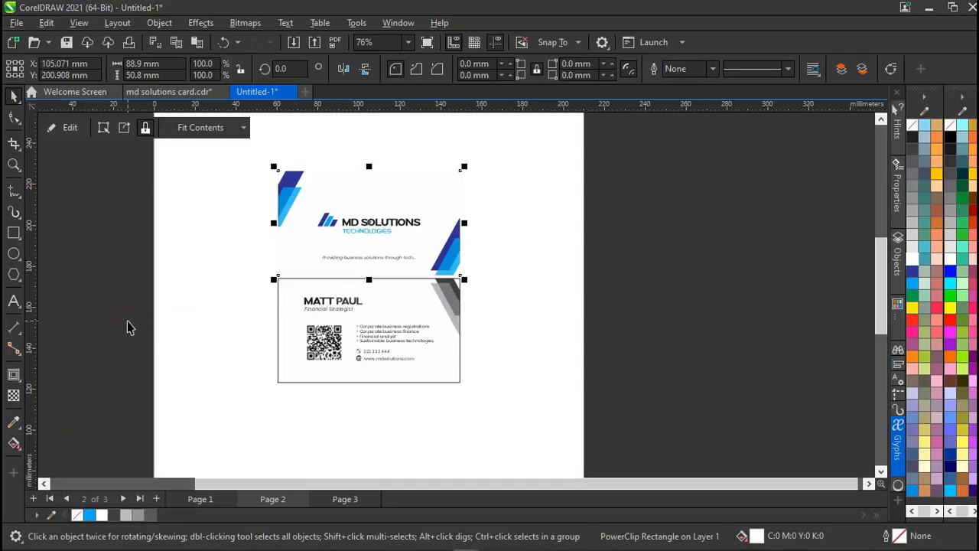
pyautogui.click(298, 313)
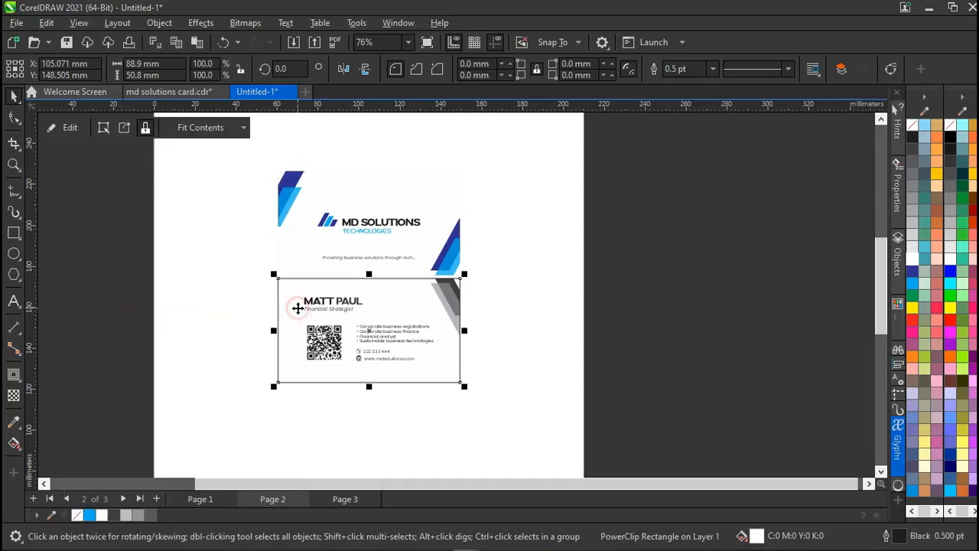
pyautogui.rightClick(83, 515)
pyautogui.click(132, 316)
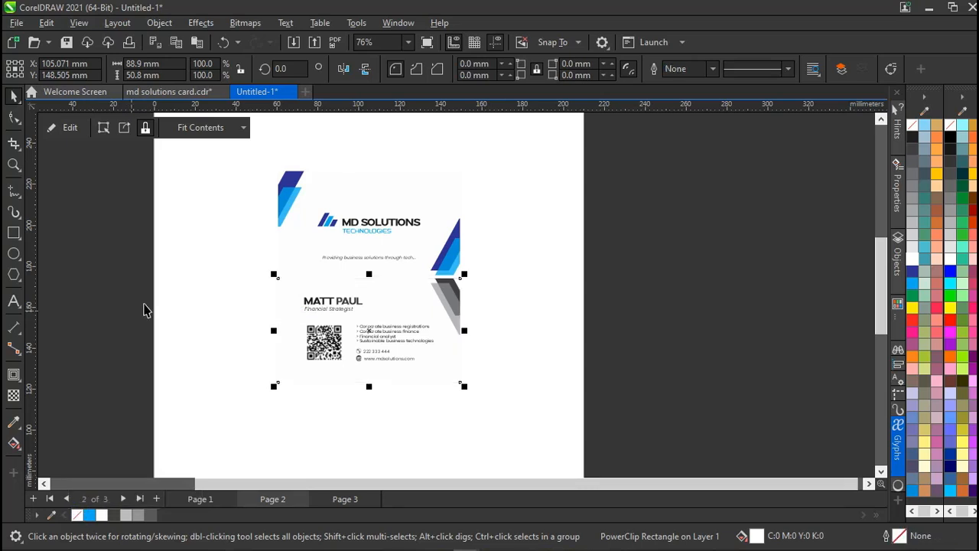
# Move all seven card objects off the page to the right.
pyautogui.click(638, 245)
pyautogui.moveTo(645, 167); pyautogui.dragTo(205, 400)
pyautogui.moveTo(402, 254); pyautogui.dragTo(832, 282)
pyautogui.click(833, 282)
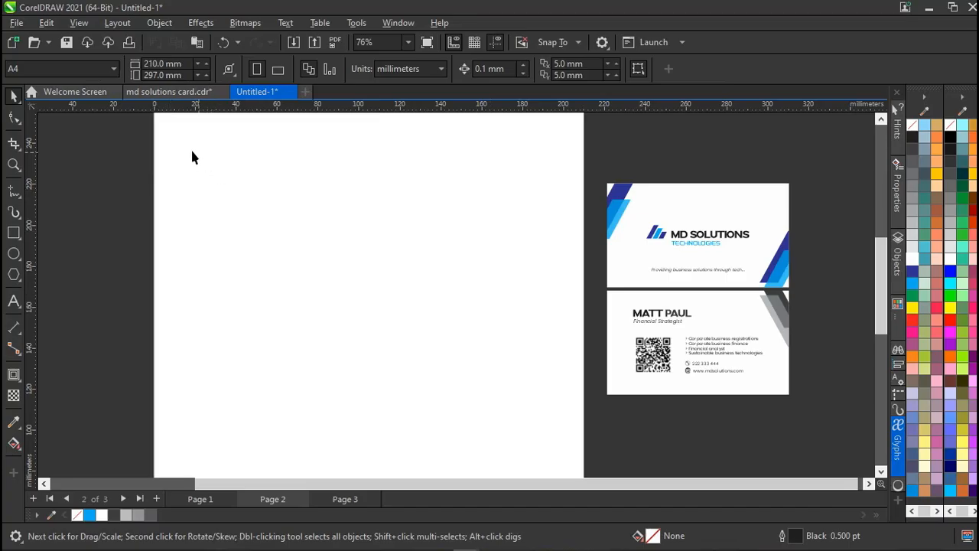
# Select the business card group and move it to the page centre.
pyautogui.moveTo(191, 153); pyautogui.dragTo(527, 397)
pyautogui.click(817, 169)
pyautogui.moveTo(817, 170); pyautogui.dragTo(590, 411)
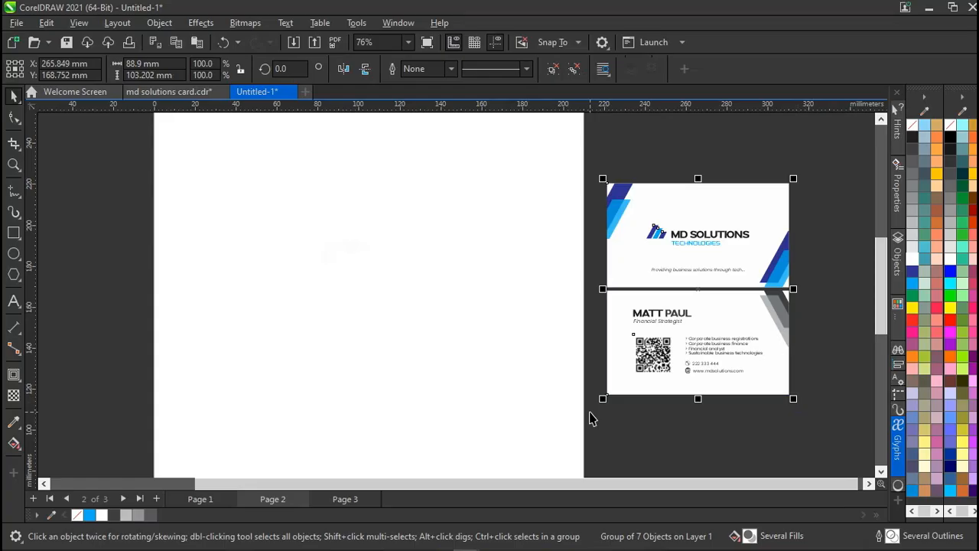
pyautogui.moveTo(662, 317); pyautogui.dragTo(365, 336)
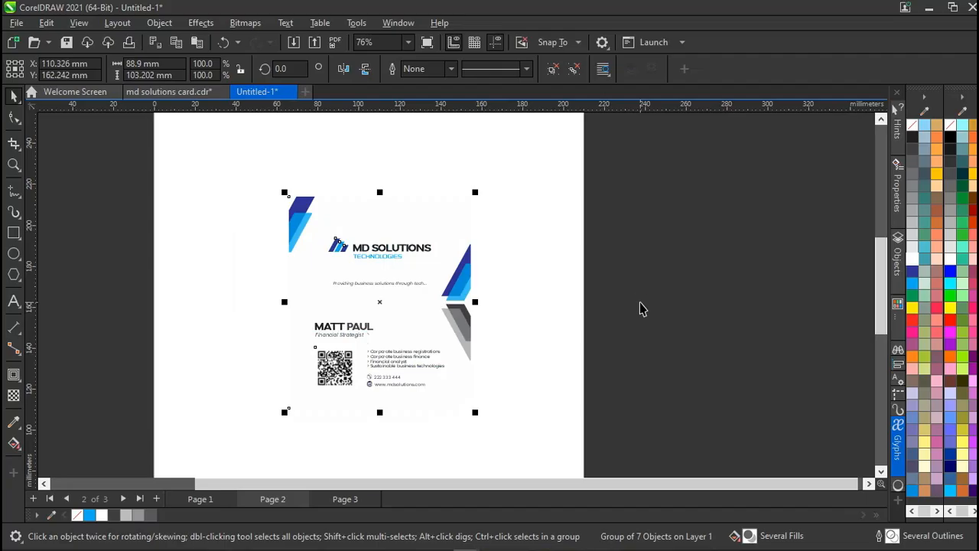
# Paste the card group onto Page 3 and place it just beside the page.
pyautogui.press('pagedown')
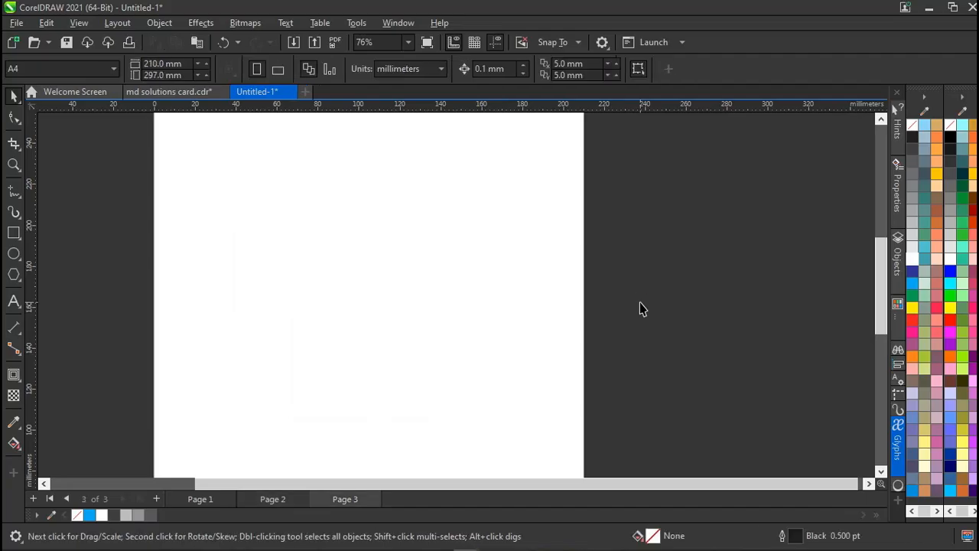
pyautogui.hotkey('ctrl', 'v')
pyautogui.moveTo(391, 248); pyautogui.dragTo(708, 221)
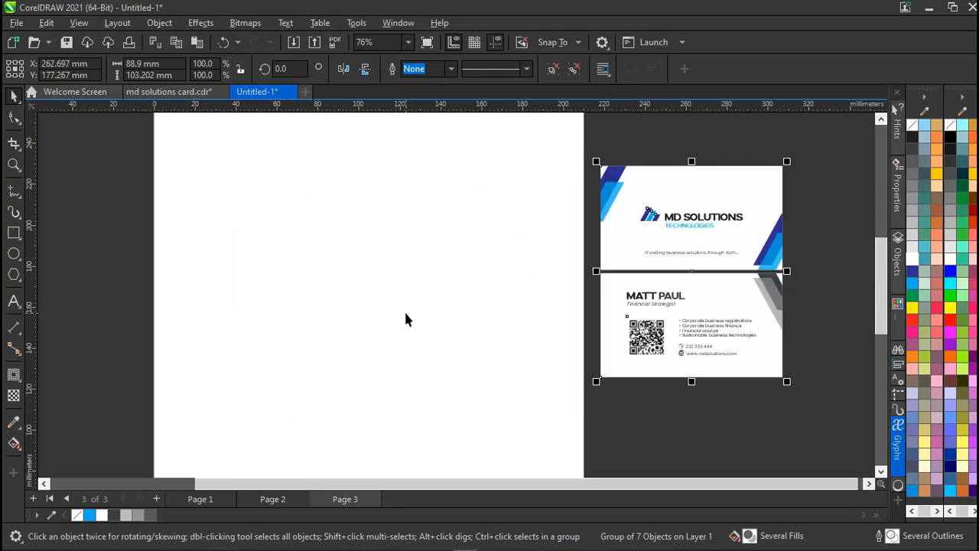
pyautogui.scroll(-2, 404, 309)
pyautogui.scroll(-1, 405, 313)
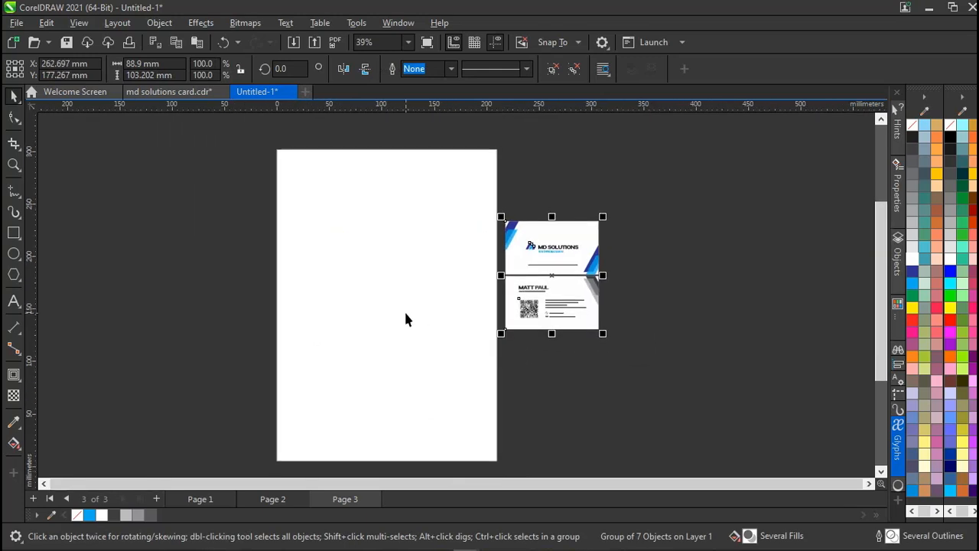
pyautogui.hscroll(-4, 405, 312)
pyautogui.click(249, 235)
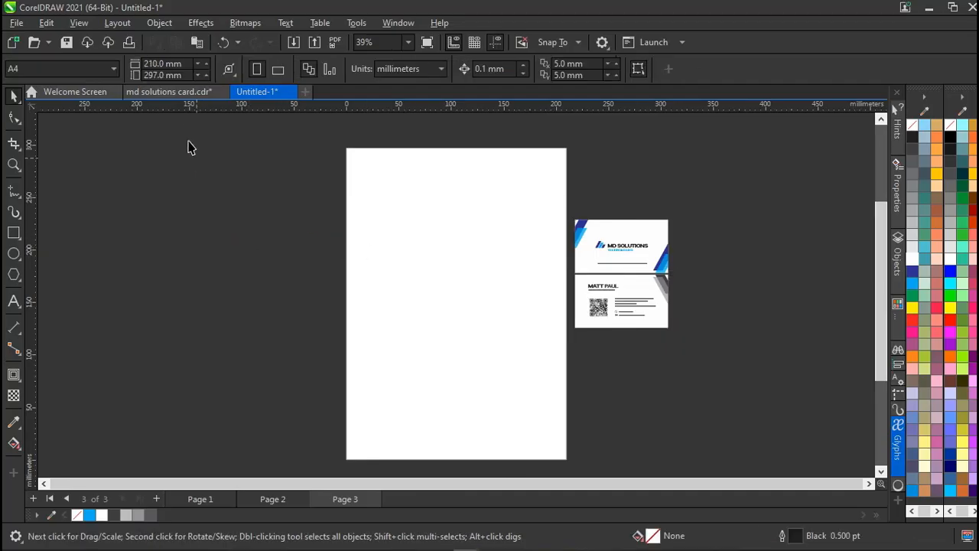
# Switch to md solutions card.cdr and bring Page 3's letterhead into view.
pyautogui.click(172, 92)
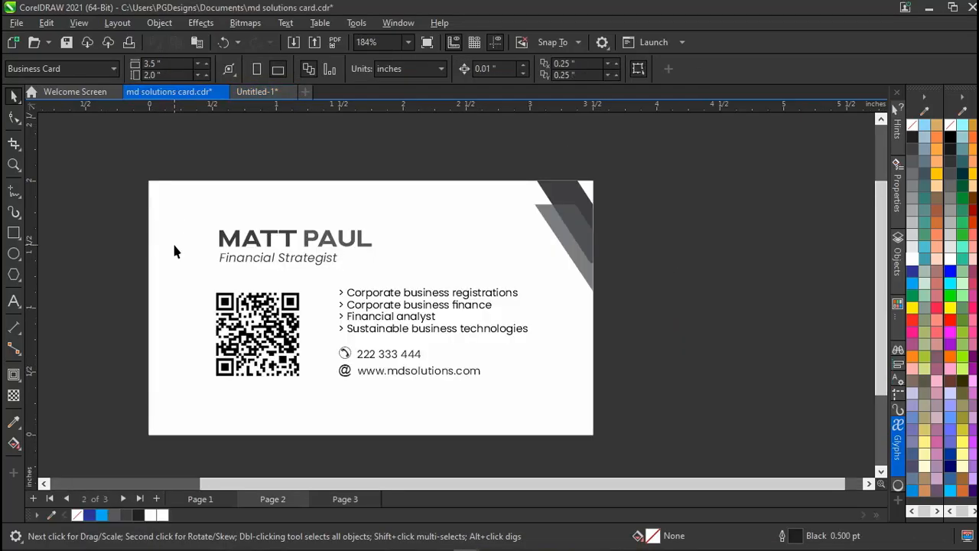
pyautogui.scroll(-4, 174, 250)
pyautogui.press('pagedown')
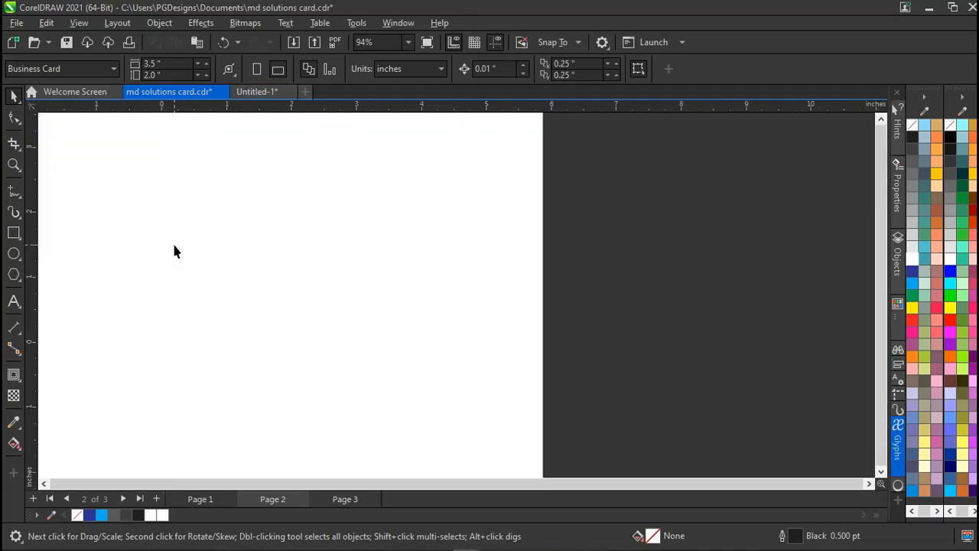
pyautogui.scroll(-4, 173, 250)
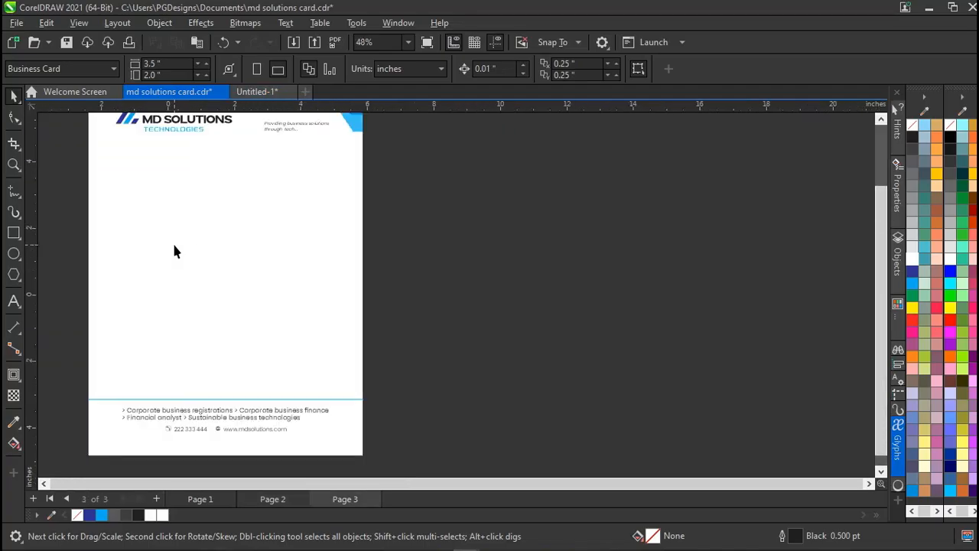
pyautogui.press('F4')
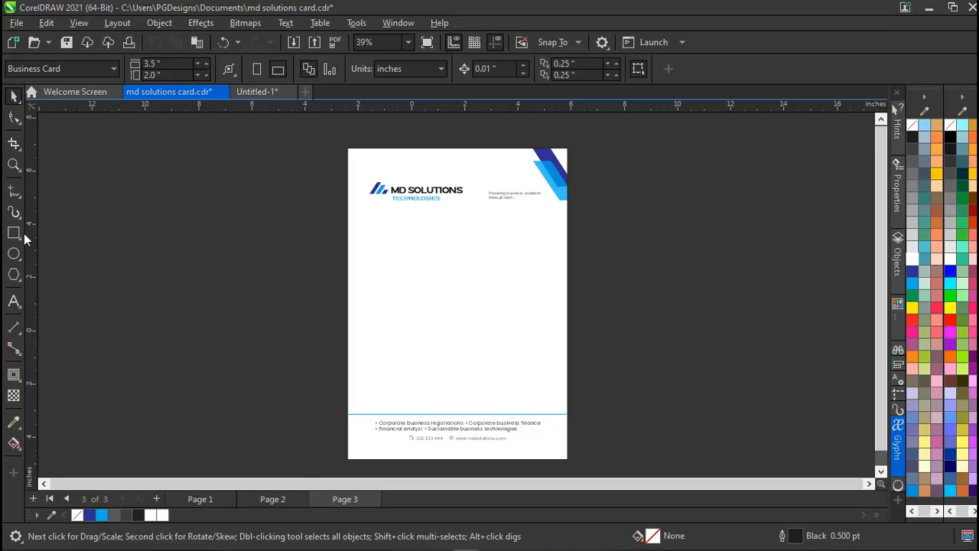
# Add a 0.566-inch inward contour to the background rectangle and break it apart.
pyautogui.click(13, 375)
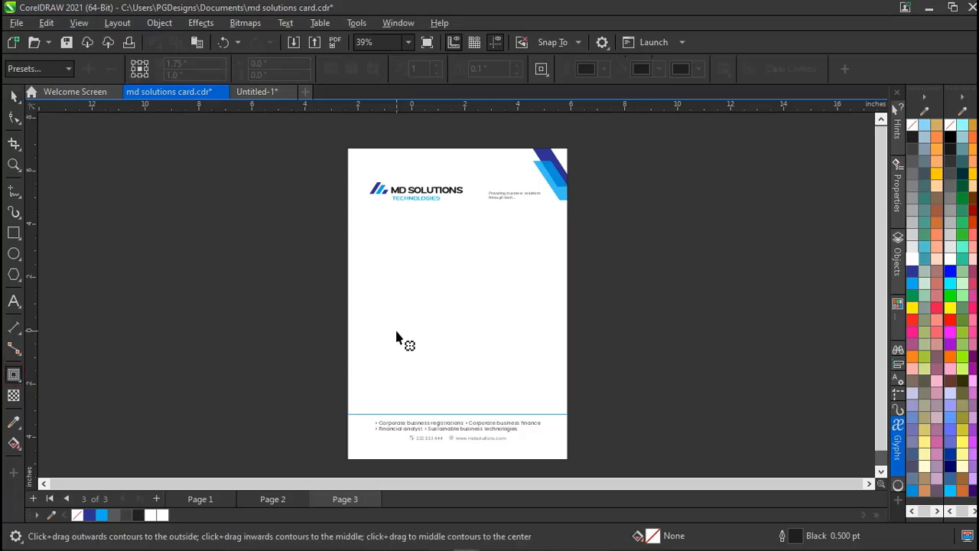
pyautogui.click(396, 337)
pyautogui.moveTo(427, 263); pyautogui.dragTo(363, 191)
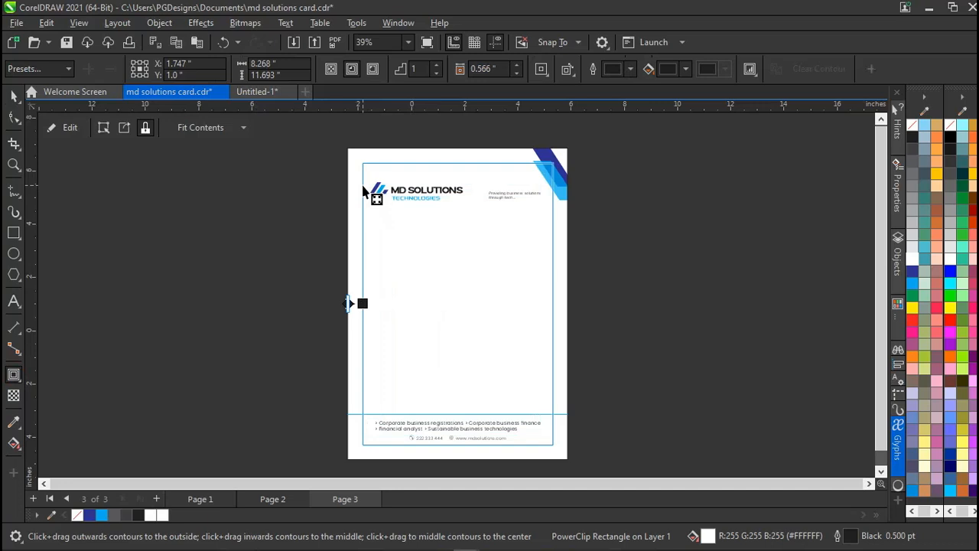
pyautogui.press('space')
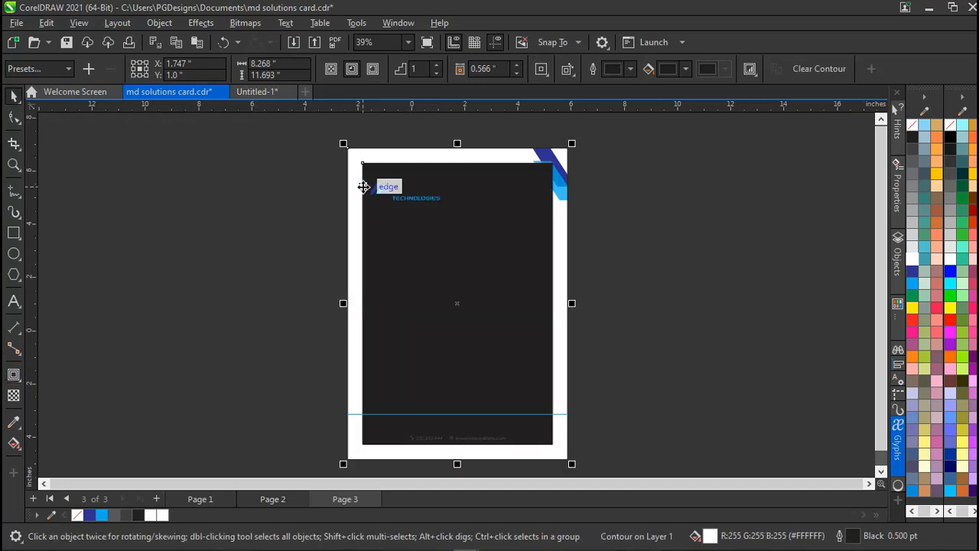
pyautogui.hotkey('ctrl', 'k')
pyautogui.click(288, 210)
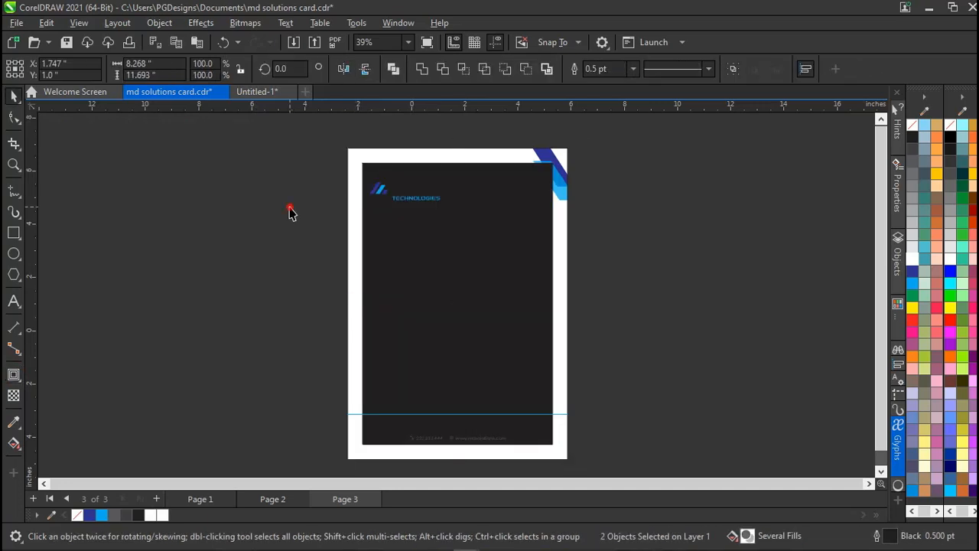
pyautogui.click(400, 242)
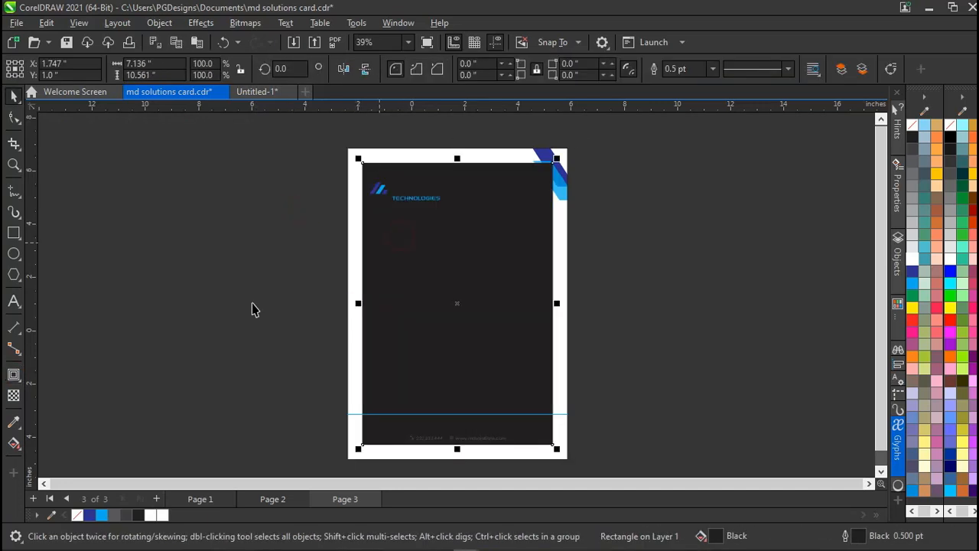
# Strip the inner rectangle's dark fill and inspect the border frame, undoing a trial resize.
pyautogui.click(77, 515)
pyautogui.click(170, 378)
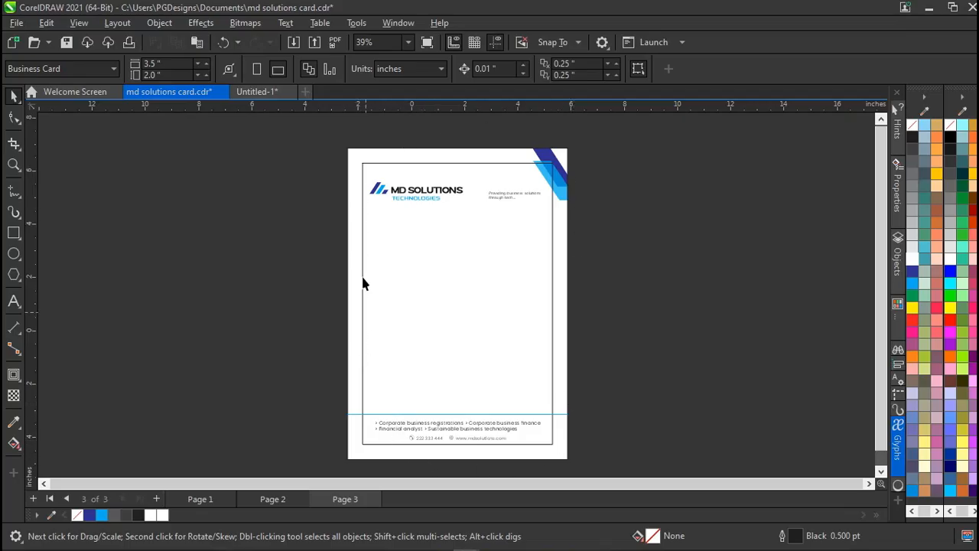
pyautogui.click(549, 372)
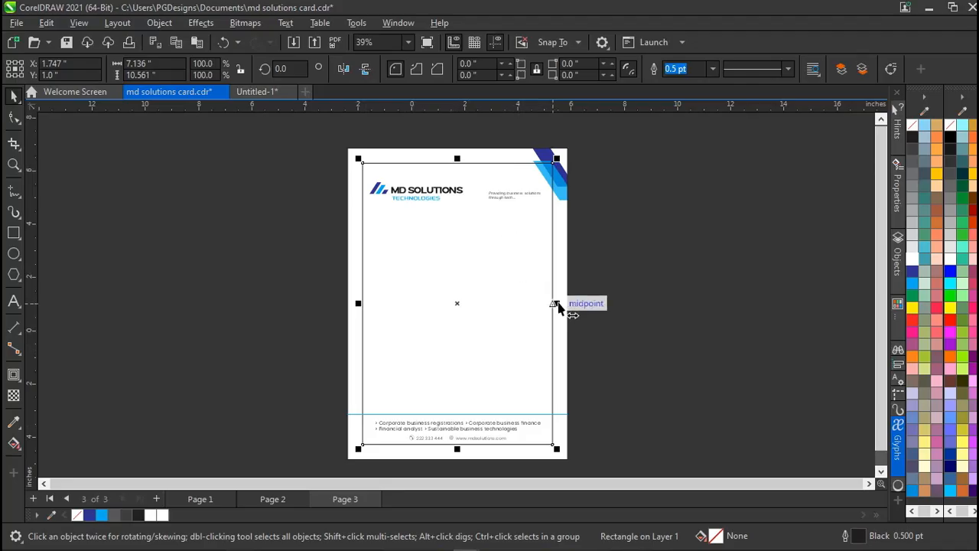
pyautogui.moveTo(557, 308); pyautogui.dragTo(566, 314)
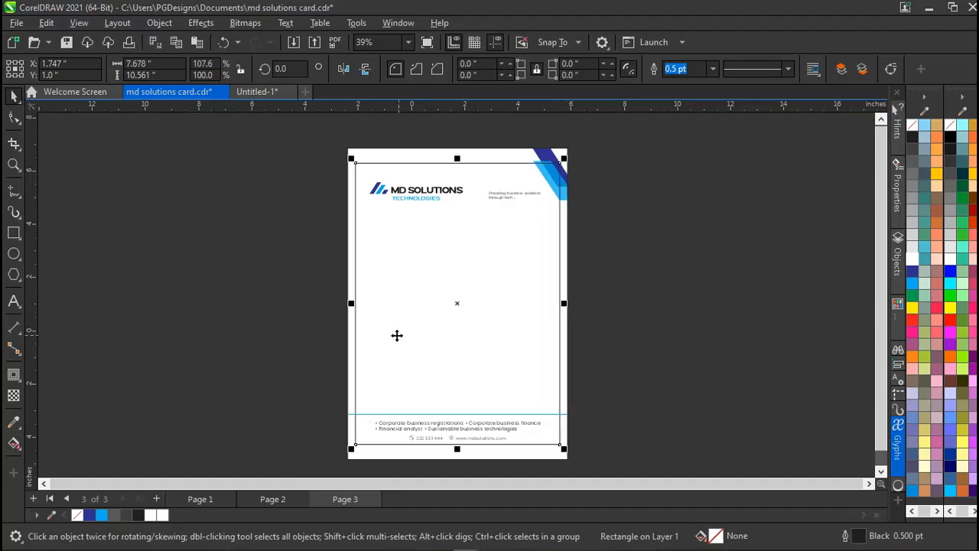
pyautogui.hotkey('ctrl', 'z')
pyautogui.click(283, 343)
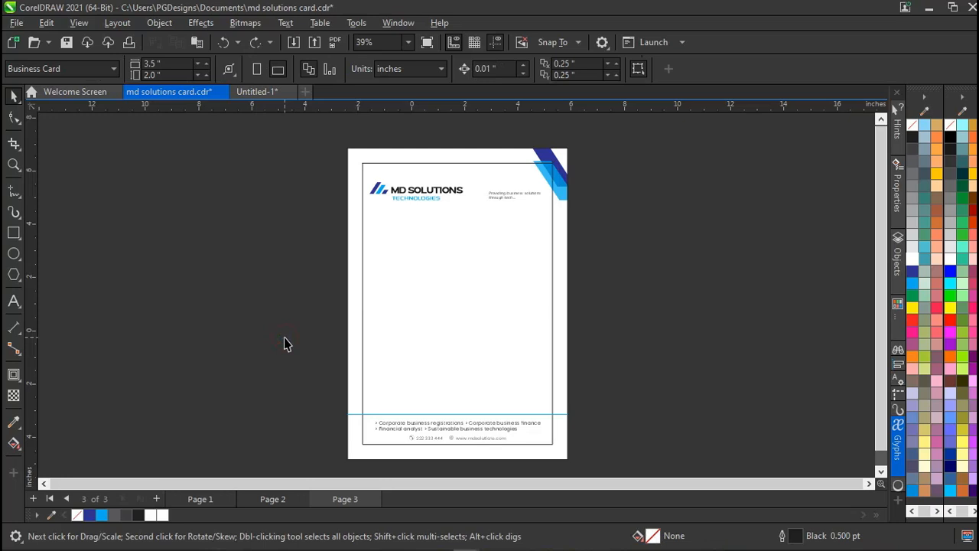
pyautogui.click(385, 330)
pyautogui.click(306, 257)
pyautogui.click(451, 273)
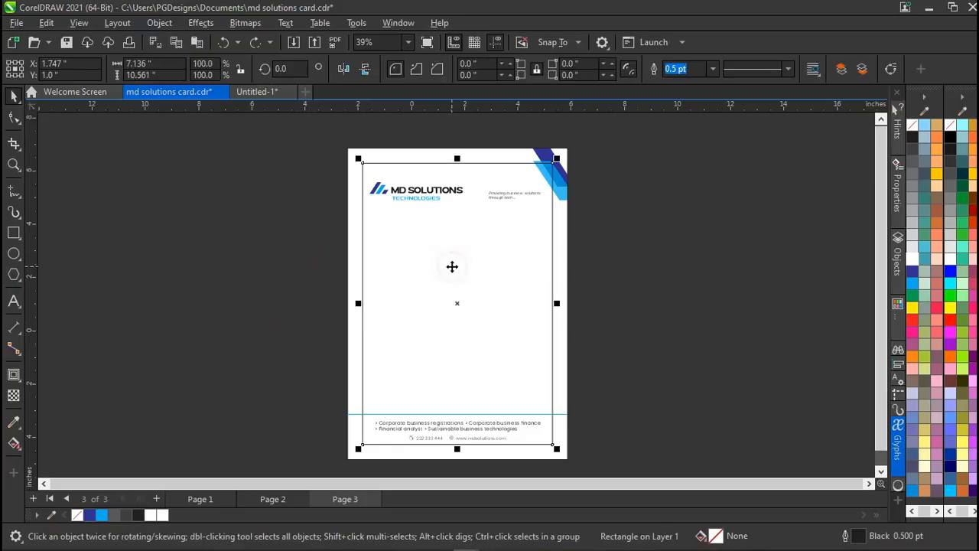
pyautogui.click(324, 179)
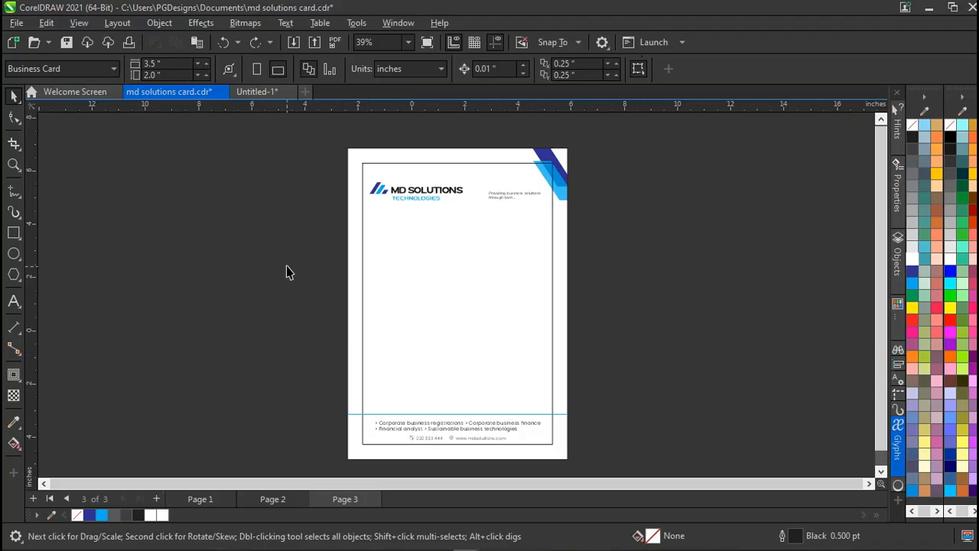
# Delete the inner border frame and copy all seven letterhead objects.
pyautogui.click(405, 282)
pyautogui.press('Delete')
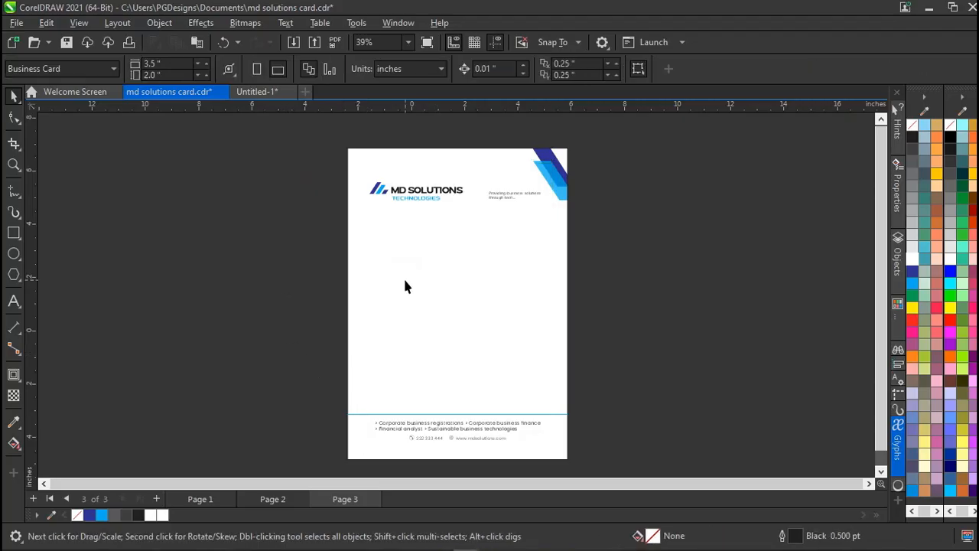
pyautogui.moveTo(335, 143); pyautogui.dragTo(594, 472)
pyautogui.hotkey('ctrl', 'c')
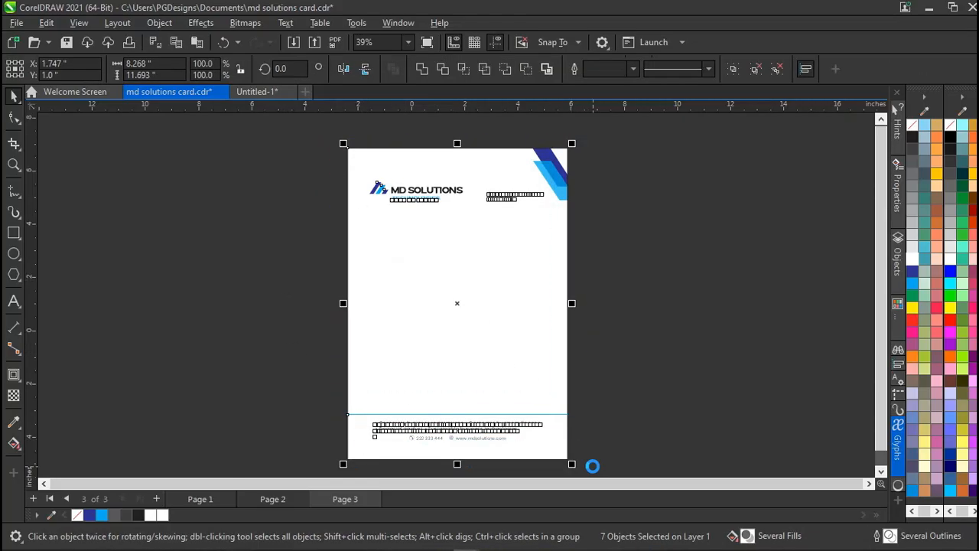
# Paste the letterhead objects into Untitled-1 and drag them onto the left page.
pyautogui.click(241, 181)
pyautogui.click(250, 93)
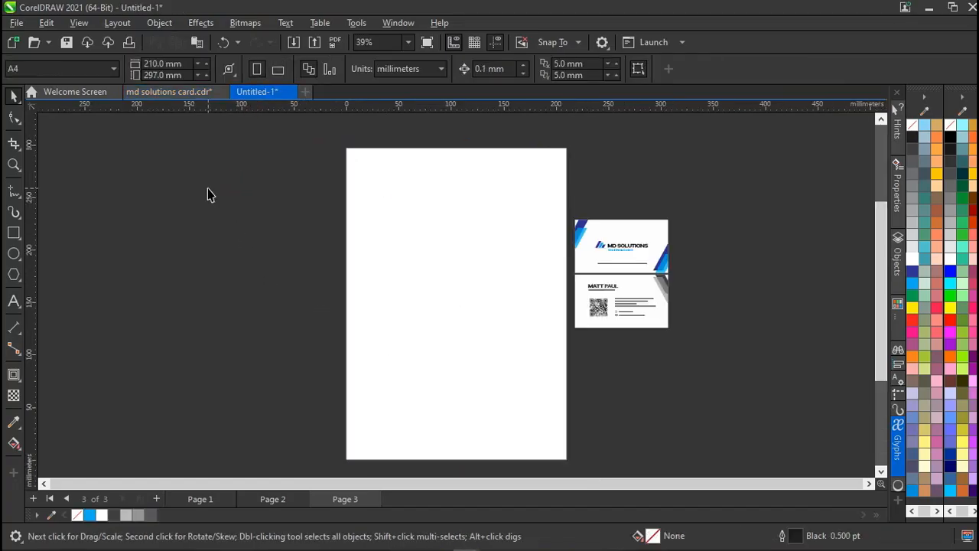
pyautogui.hotkey('ctrl', 'v')
pyautogui.moveTo(454, 253); pyautogui.dragTo(220, 241)
pyautogui.click(77, 256)
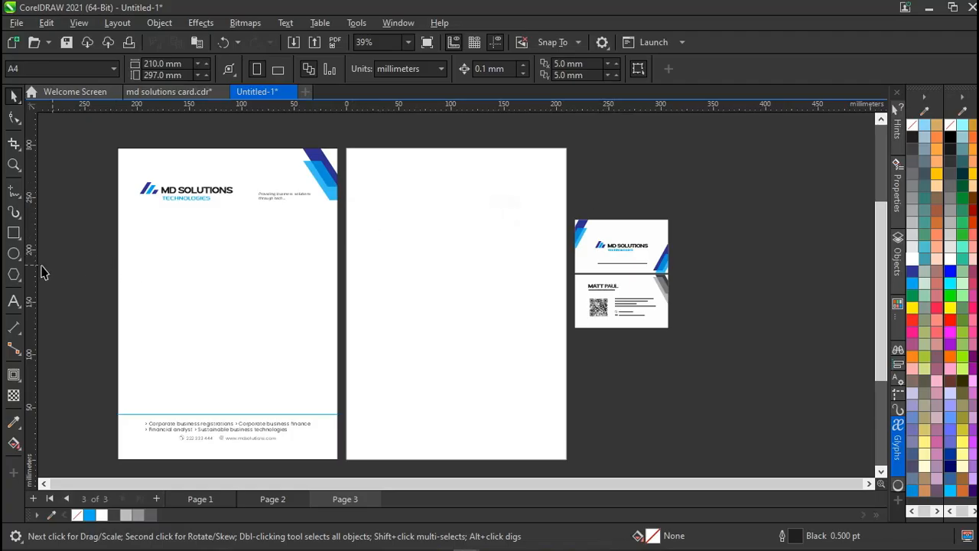
# Draw a 210 × 297 mm rectangle over the right A4 page, redrawing after a first attempt.
pyautogui.click(13, 233)
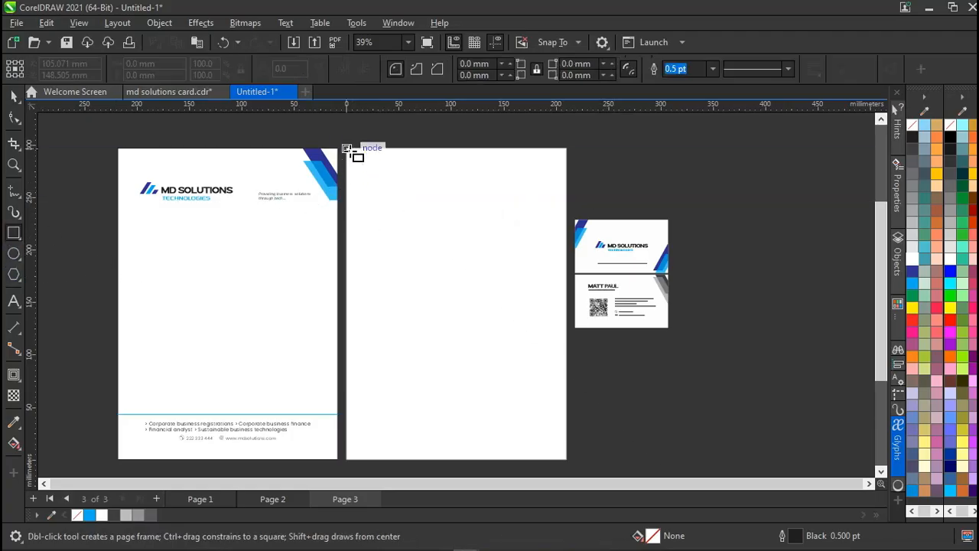
pyautogui.moveTo(350, 152); pyautogui.dragTo(524, 400)
pyautogui.press('Delete')
pyautogui.moveTo(344, 148); pyautogui.dragTo(568, 450)
pyautogui.press('space')
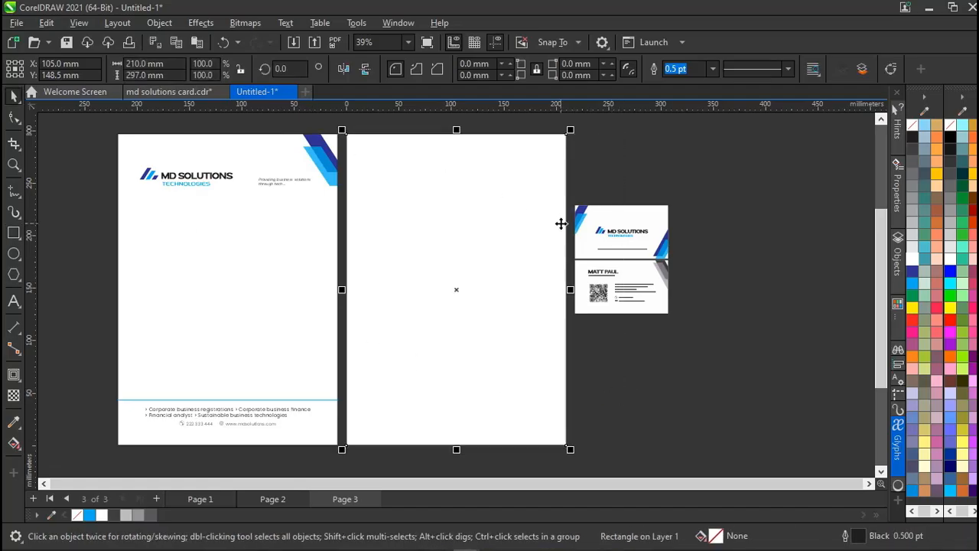
pyautogui.scroll(1, 580, 221)
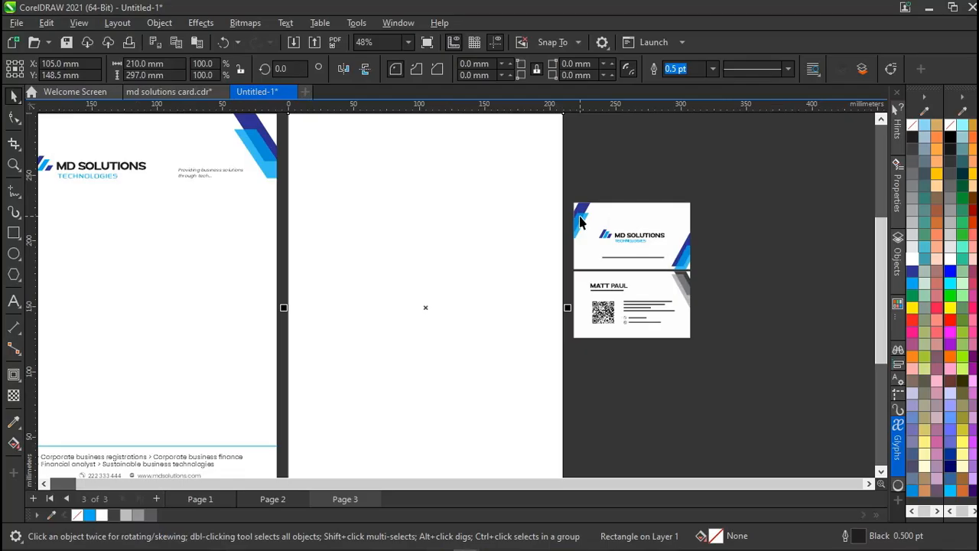
pyautogui.scroll(1, 580, 221)
pyautogui.hscroll(-3, 580, 221)
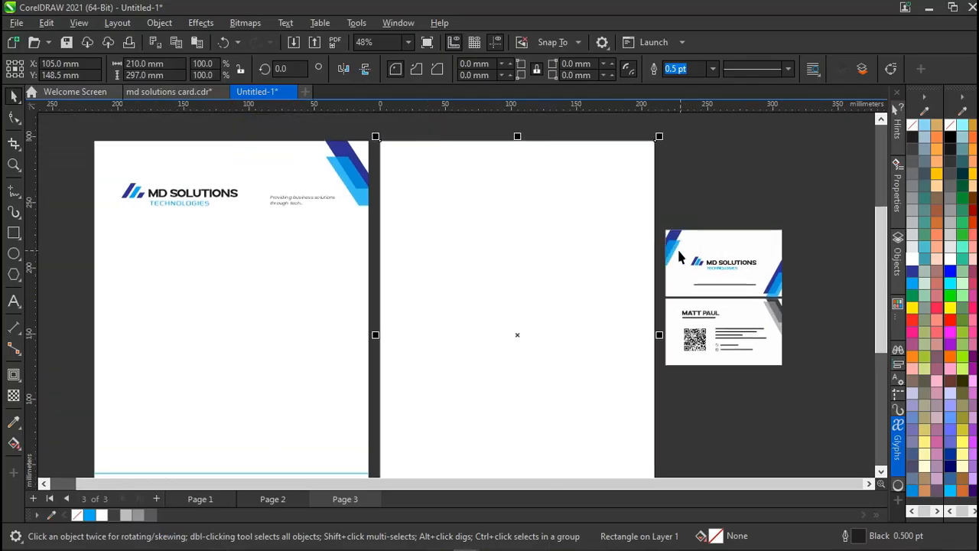
pyautogui.click(776, 283)
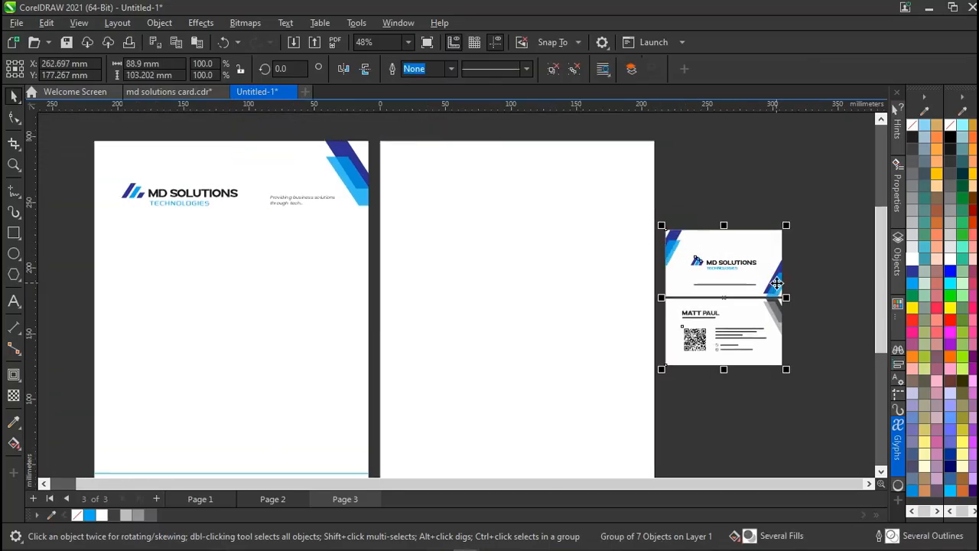
# Copy the blue stripe group from inside the card front and paste it at the right page's top-right.
pyautogui.hotkey('ctrl', 'u')
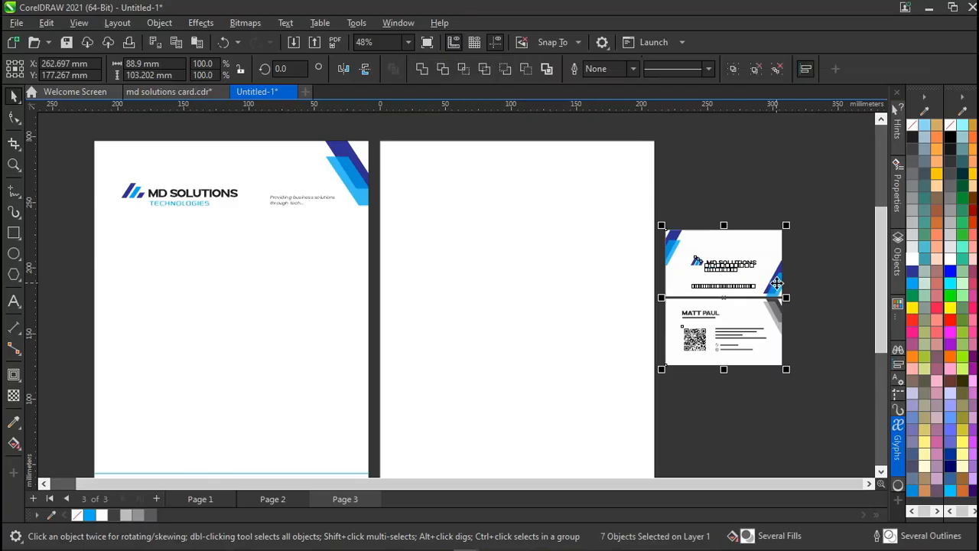
pyautogui.click(809, 266)
pyautogui.click(776, 283)
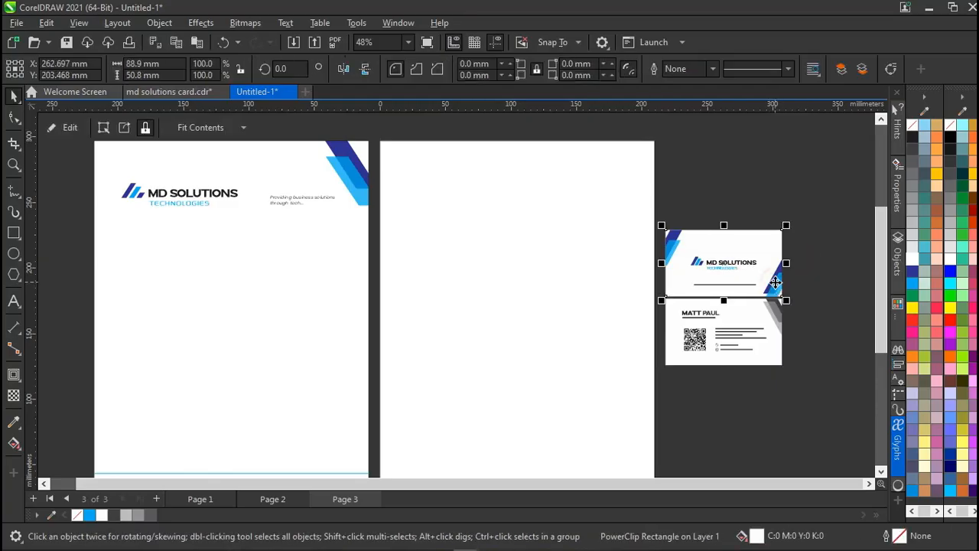
pyautogui.doubleClick(776, 283)
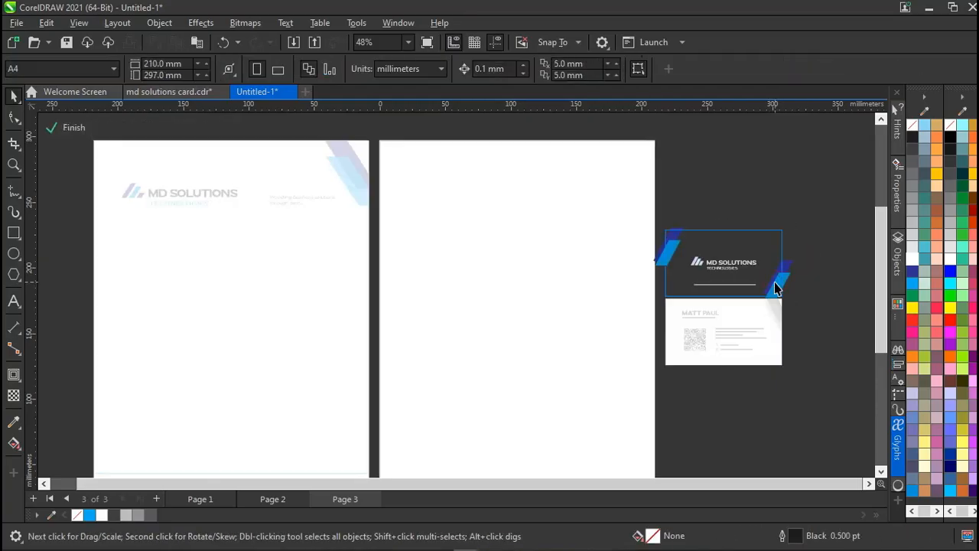
pyautogui.click(784, 282)
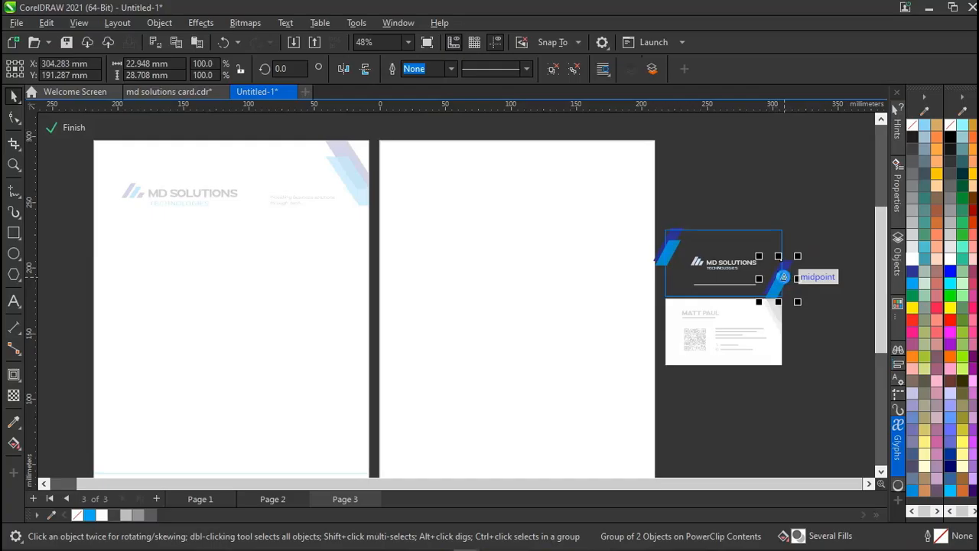
pyautogui.keyDown('ctrl'); pyautogui.click(751, 183); pyautogui.keyUp('ctrl')
pyautogui.click(751, 183)
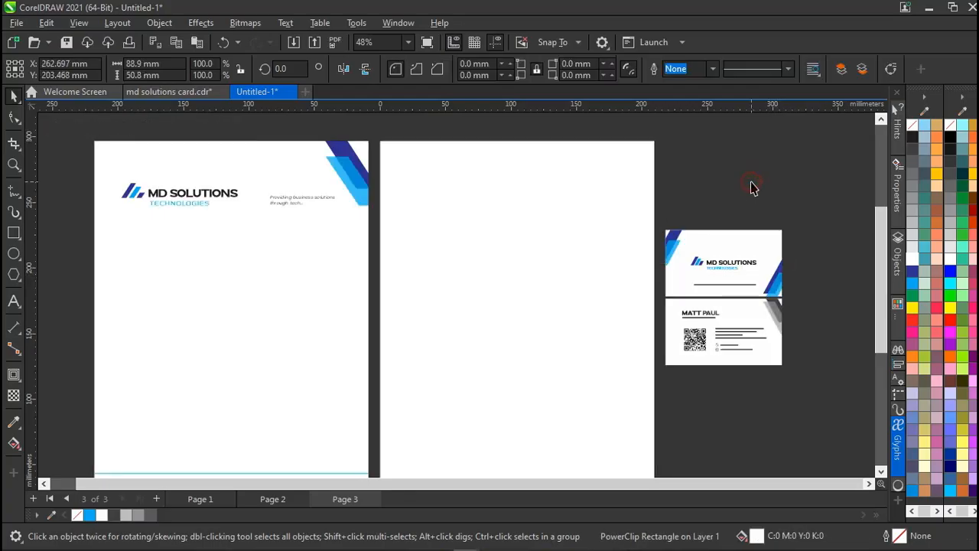
pyautogui.hotkey('ctrl', 'v')
pyautogui.moveTo(773, 269); pyautogui.dragTo(616, 200)
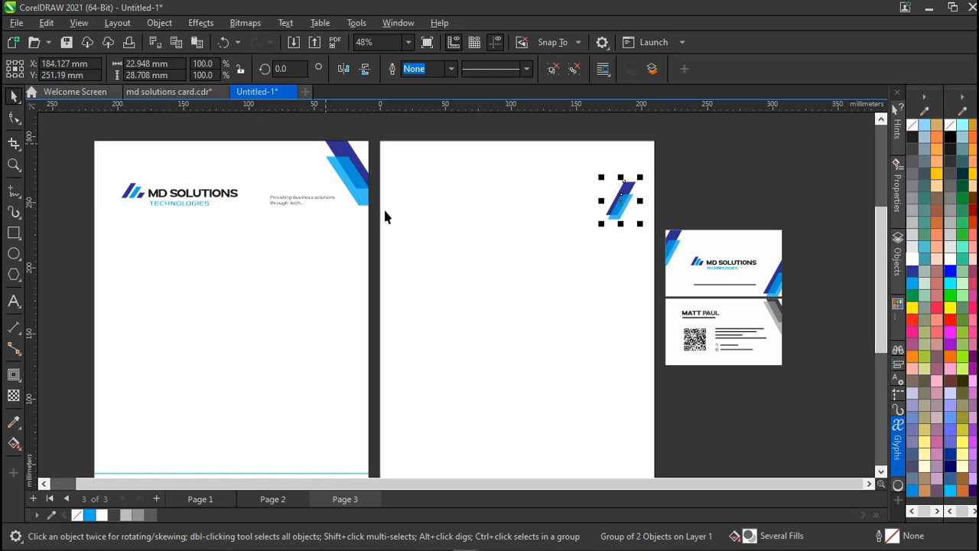
# Mirror the stripe graphic and add a 16.524 mm inward contour to the page rectangle.
pyautogui.click(342, 69)
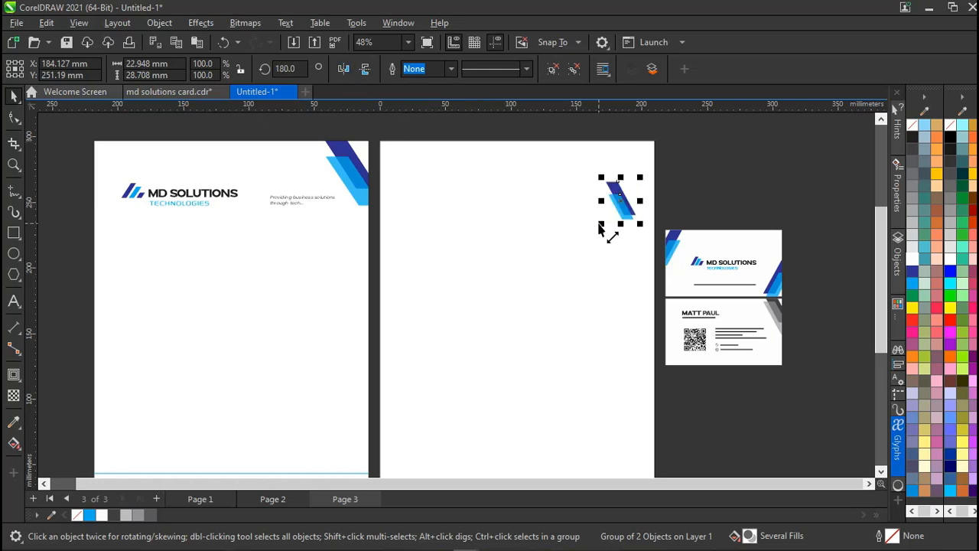
pyautogui.moveTo(675, 162); pyautogui.dragTo(586, 228)
pyautogui.click(15, 374)
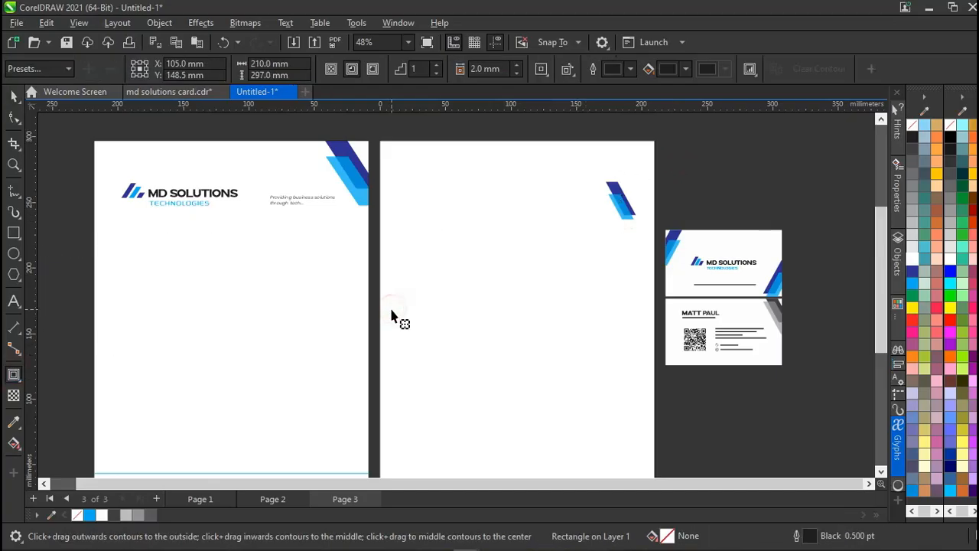
pyautogui.moveTo(400, 171)
pyautogui.mouseDown()
pyautogui.moveTo(415, 195)
pyautogui.moveTo(401, 176)
pyautogui.mouseUp()
pyautogui.press('space')
pyautogui.scroll(-3, 402, 177)
pyautogui.scroll(3, 402, 176)
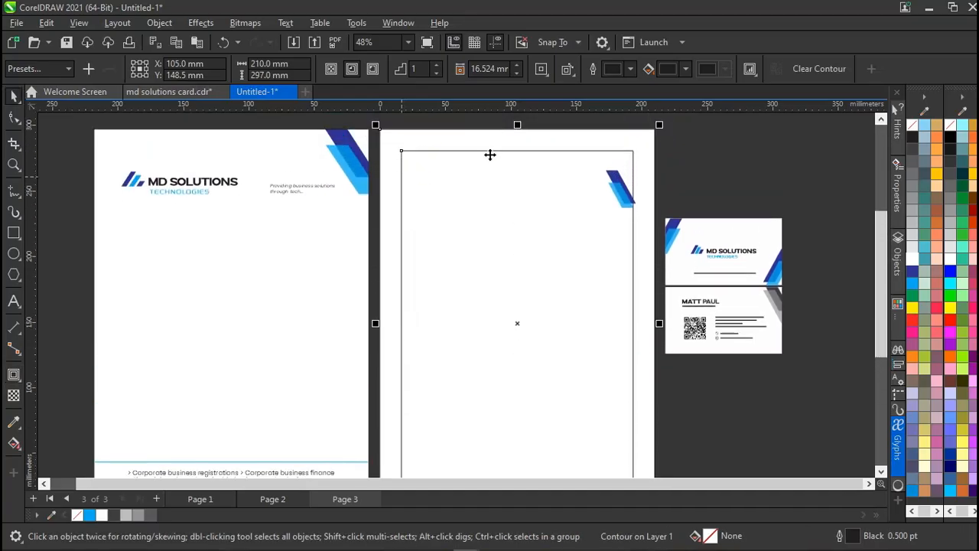
pyautogui.click(712, 152)
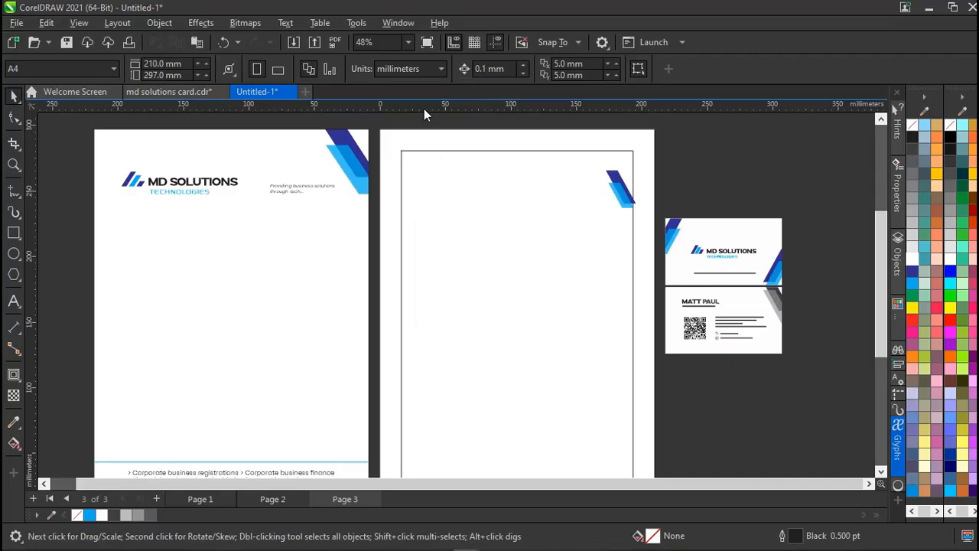
pyautogui.moveTo(424, 109); pyautogui.dragTo(422, 150)
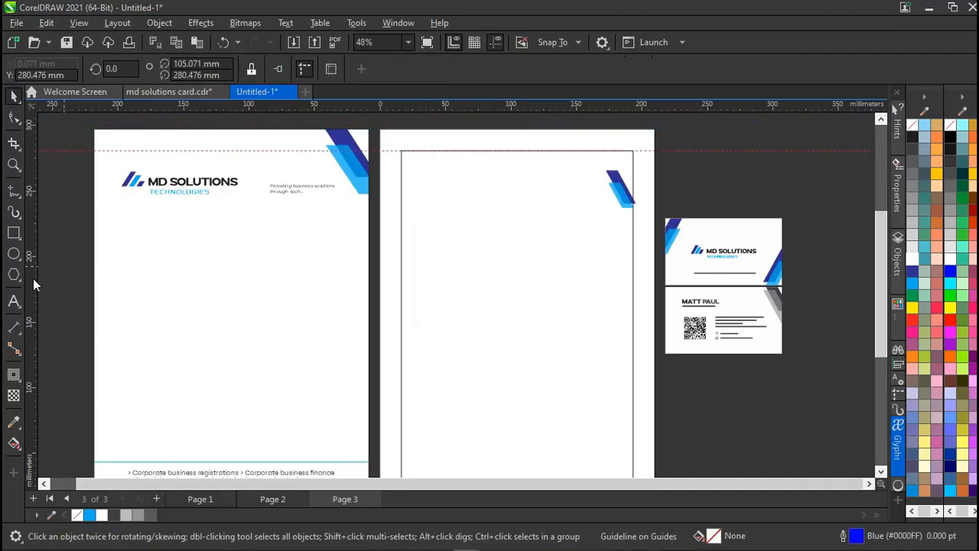
pyautogui.moveTo(35, 291); pyautogui.dragTo(401, 280)
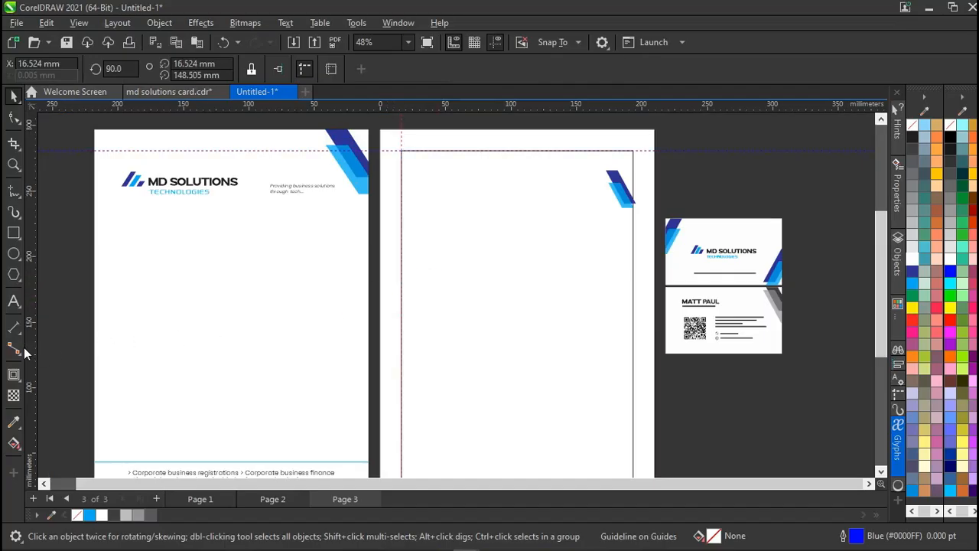
pyautogui.moveTo(29, 352); pyautogui.dragTo(634, 339)
pyautogui.scroll(-2, 634, 339)
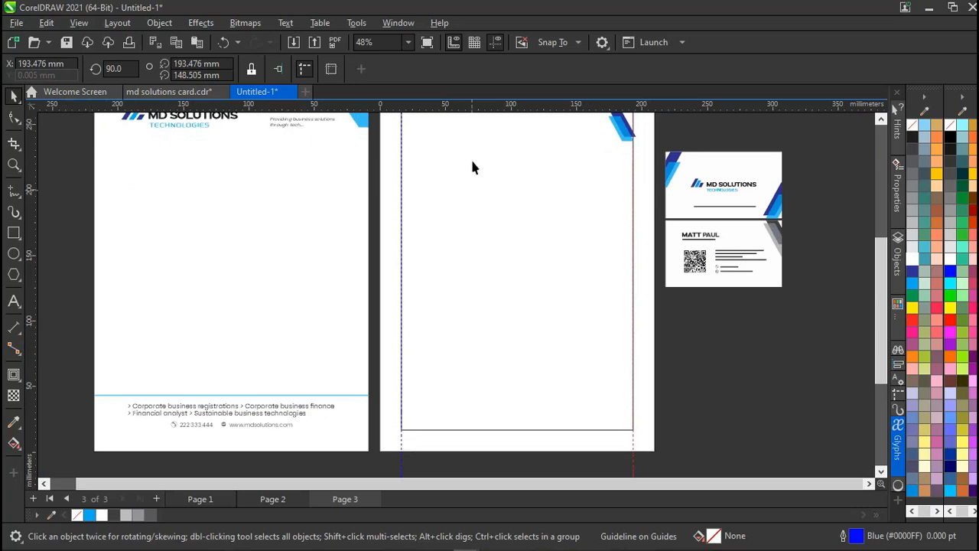
pyautogui.moveTo(504, 111); pyautogui.dragTo(535, 435)
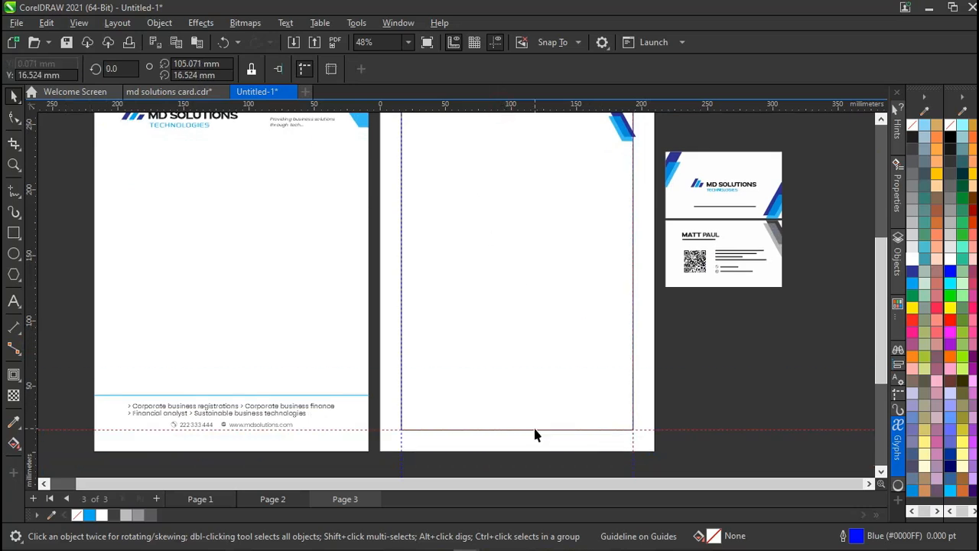
pyautogui.hotkey('ctrl', 'z')
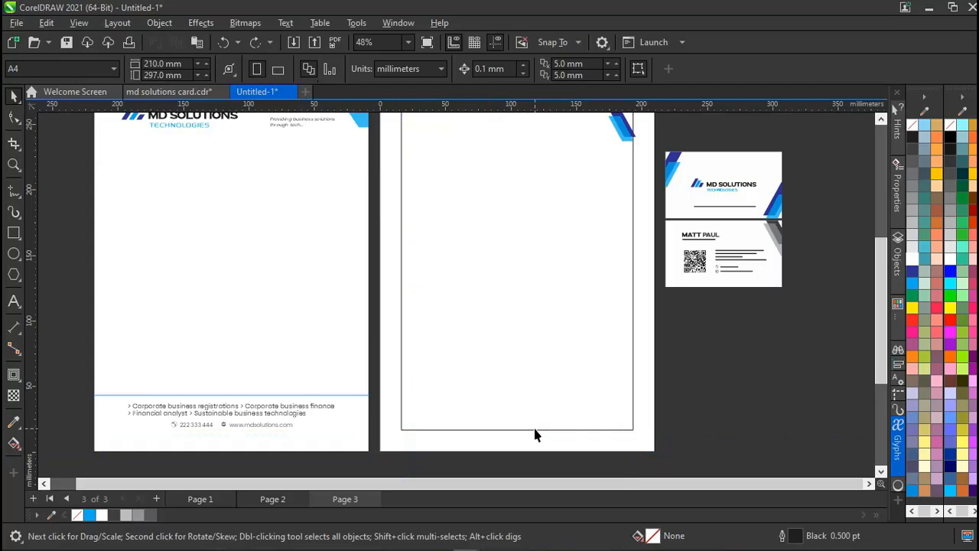
pyautogui.scroll(3, 535, 435)
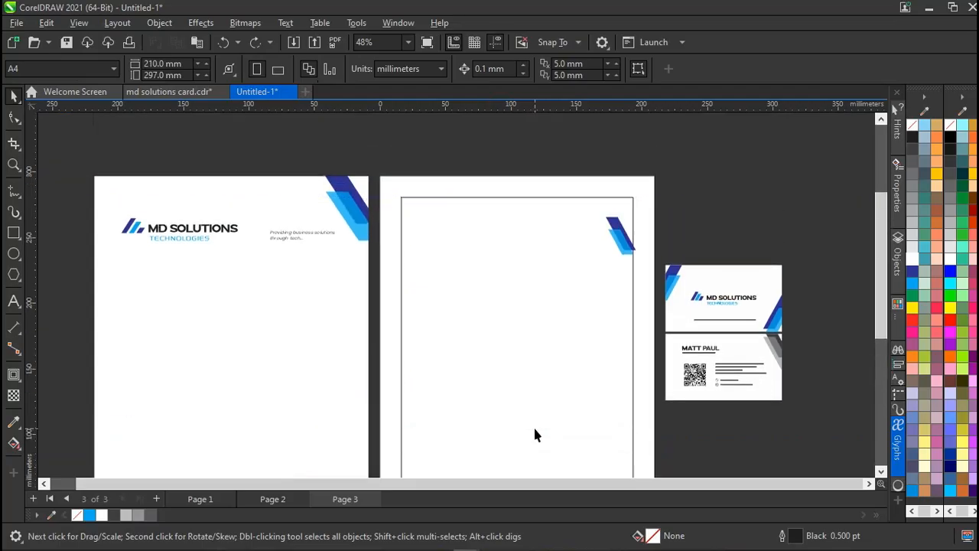
pyautogui.scroll(-3, 535, 434)
pyautogui.scroll(1, 535, 435)
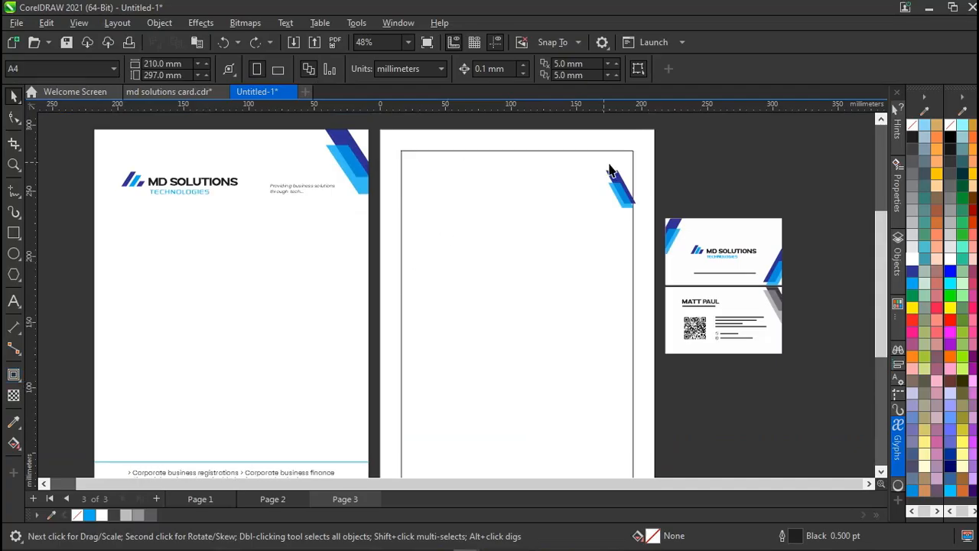
# Break the page contour apart and PowerClip the stripe group inside the page rectangle.
pyautogui.click(621, 188)
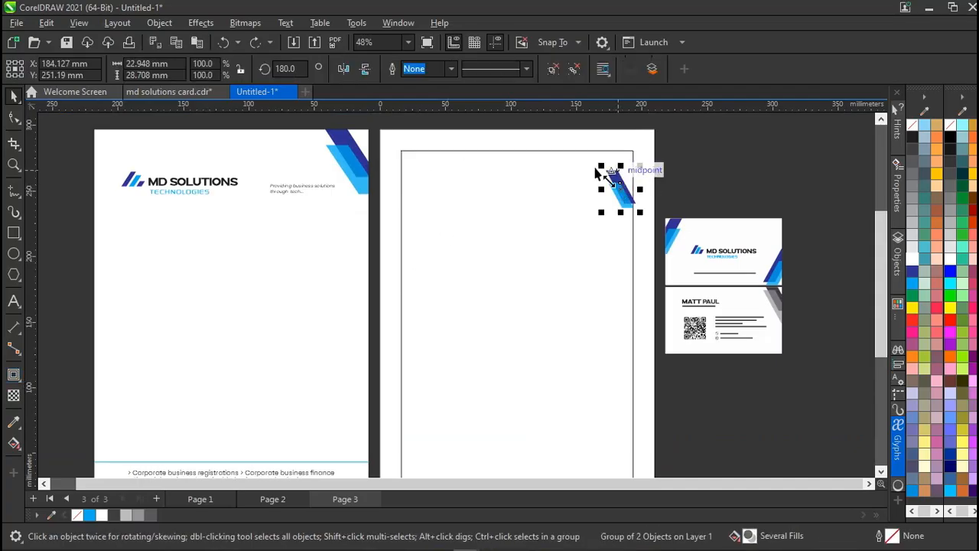
pyautogui.click(538, 170)
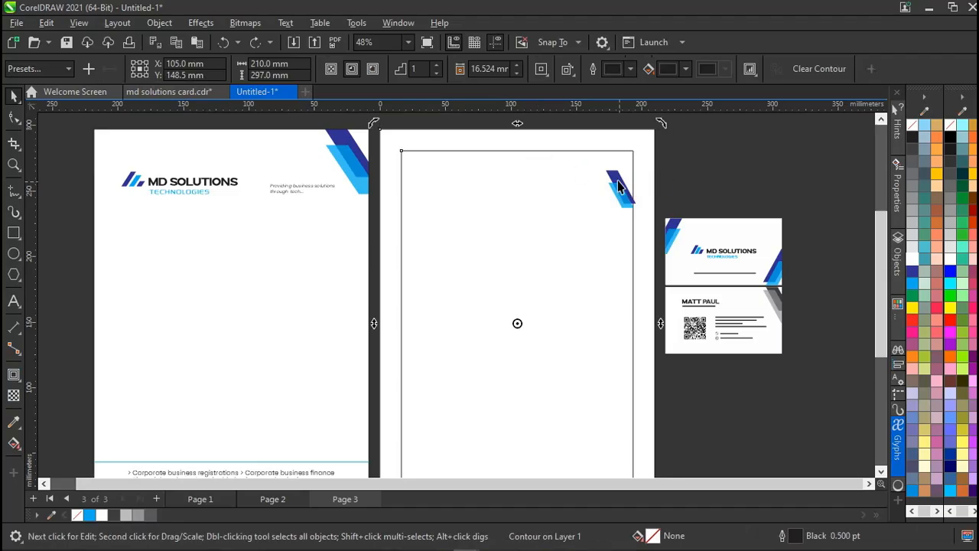
pyautogui.click(632, 187)
pyautogui.moveTo(632, 187); pyautogui.dragTo(647, 150)
pyautogui.click(670, 196)
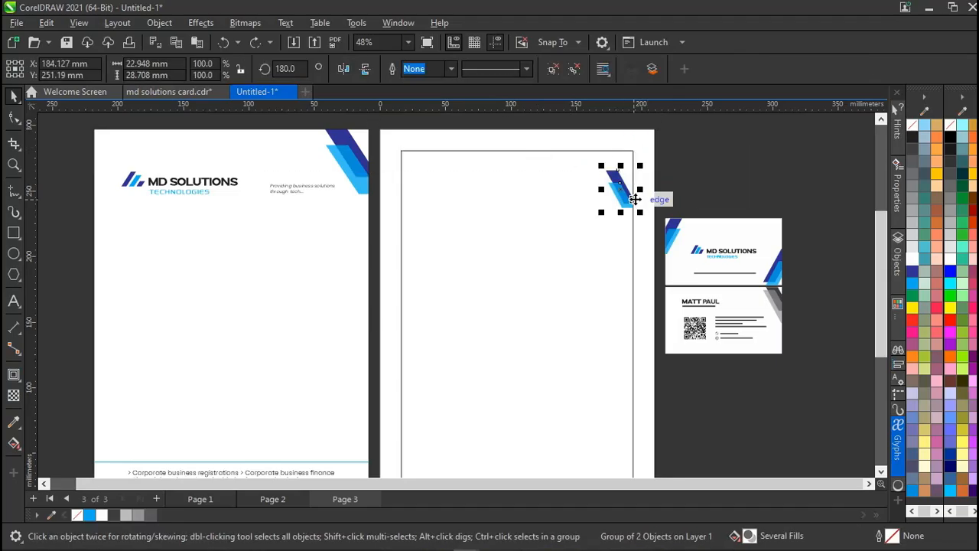
pyautogui.click(593, 267)
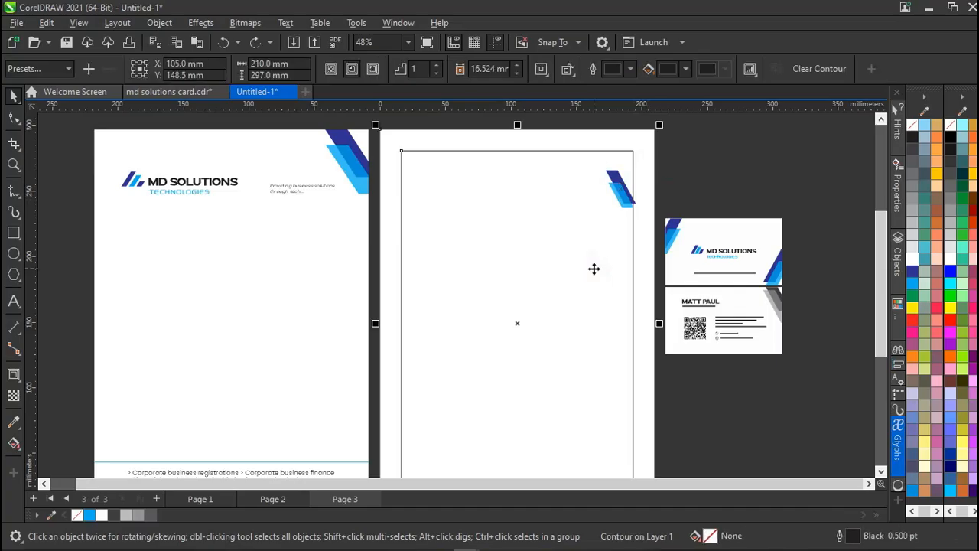
pyautogui.hotkey('ctrl', 'k')
pyautogui.click(695, 175)
pyautogui.click(620, 189)
pyautogui.moveTo(620, 189); pyautogui.dragTo(646, 163)
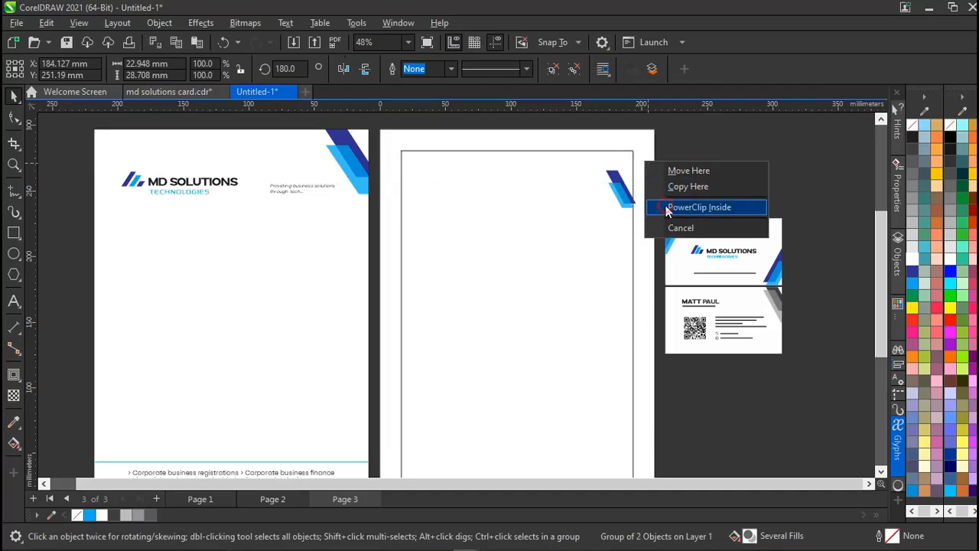
pyautogui.click(673, 206)
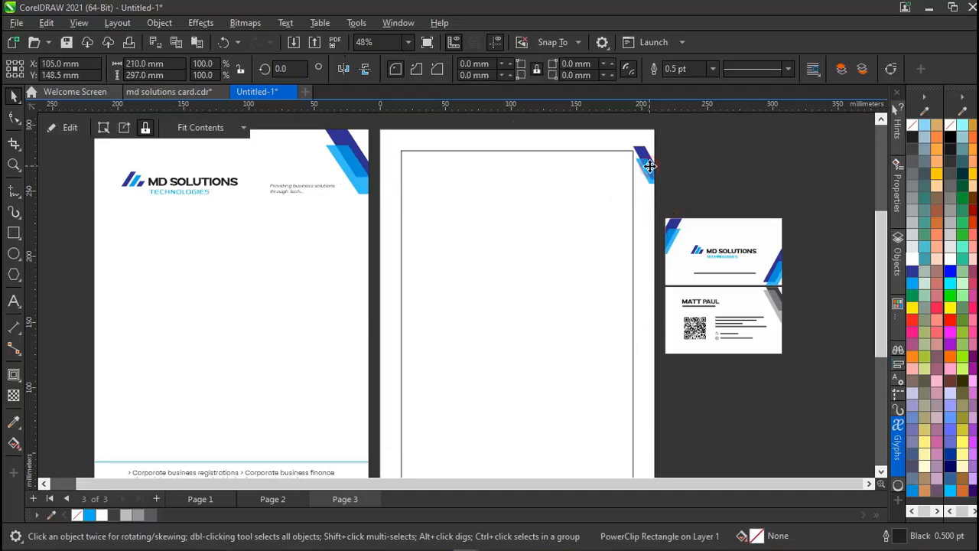
# Scale the clipped stripes to about 197% and fit them into the page's top-right corner.
pyautogui.keyDown('ctrl'); pyautogui.click(649, 166); pyautogui.keyUp('ctrl')
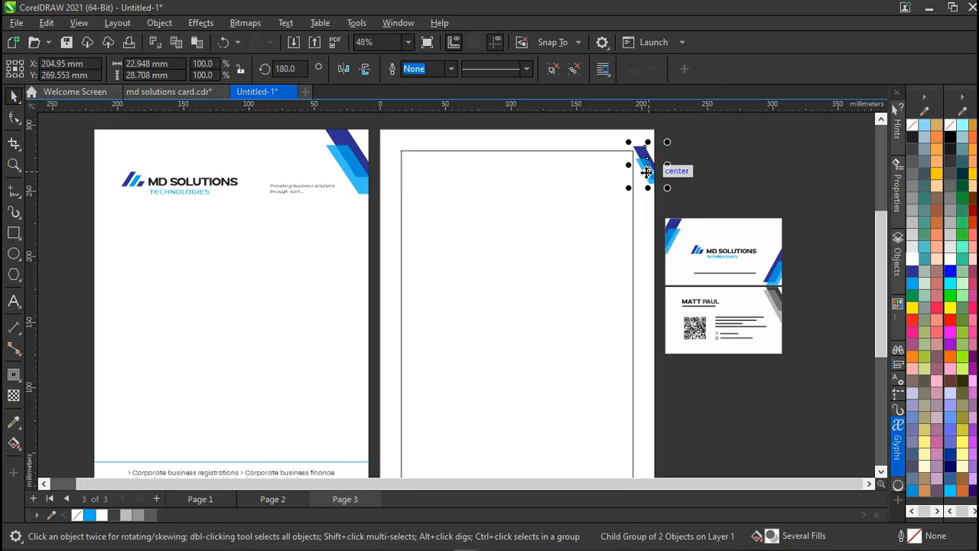
pyautogui.press('alt')
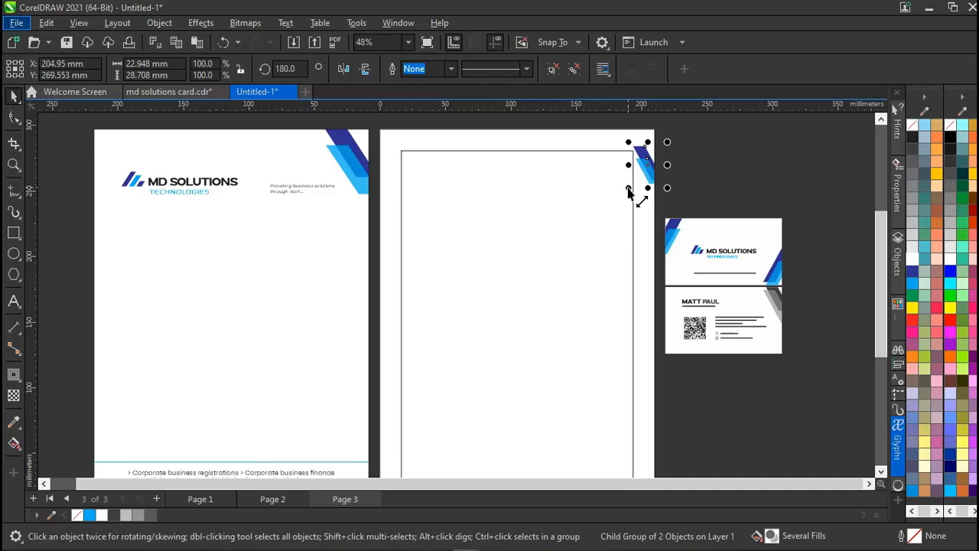
pyautogui.moveTo(629, 191); pyautogui.dragTo(611, 216)
pyautogui.moveTo(647, 159); pyautogui.dragTo(637, 159)
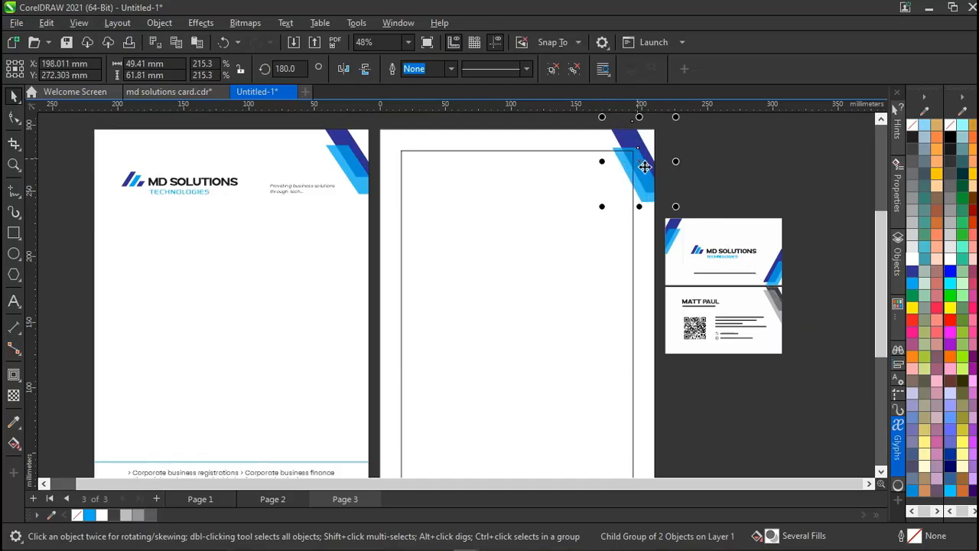
pyautogui.moveTo(603, 207); pyautogui.dragTo(608, 212)
pyautogui.moveTo(653, 161); pyautogui.dragTo(653, 161)
pyautogui.click(695, 168)
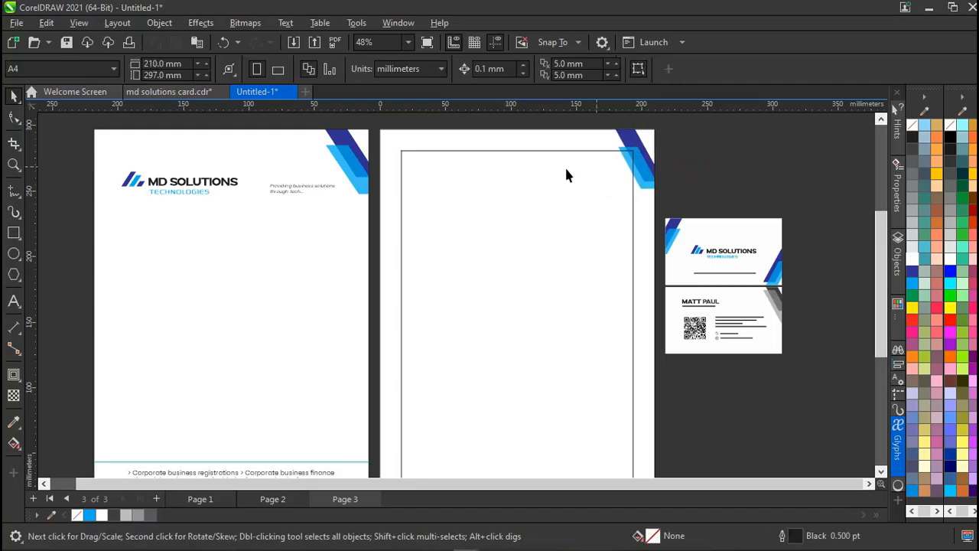
# Nudge the stripe group down slightly within the corner.
pyautogui.click(644, 163)
pyautogui.moveTo(644, 160); pyautogui.dragTo(644, 160)
pyautogui.click(702, 157)
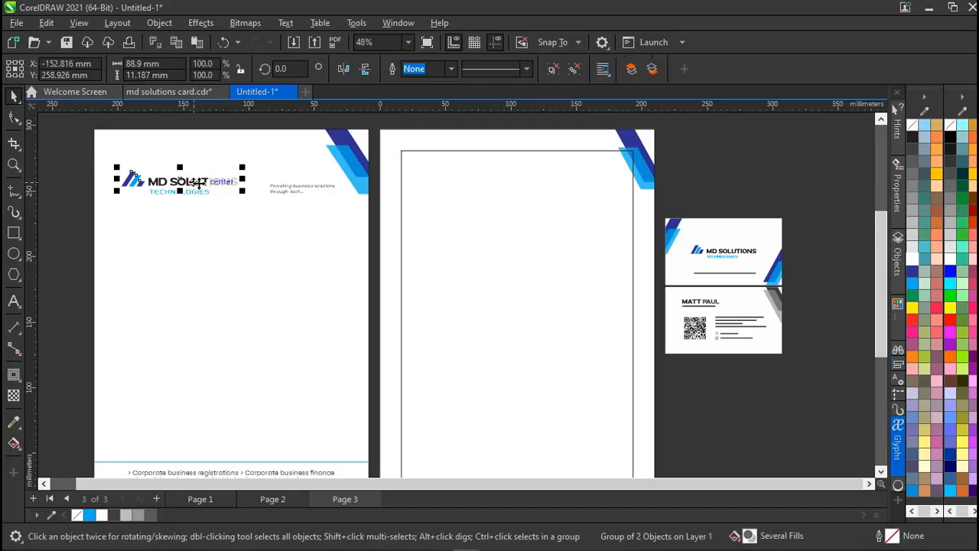
# Select the MD SOLUTIONS TECHNOLOGIES logo on the card and place a copy at the new page's top-left.
pyautogui.click(75, 164)
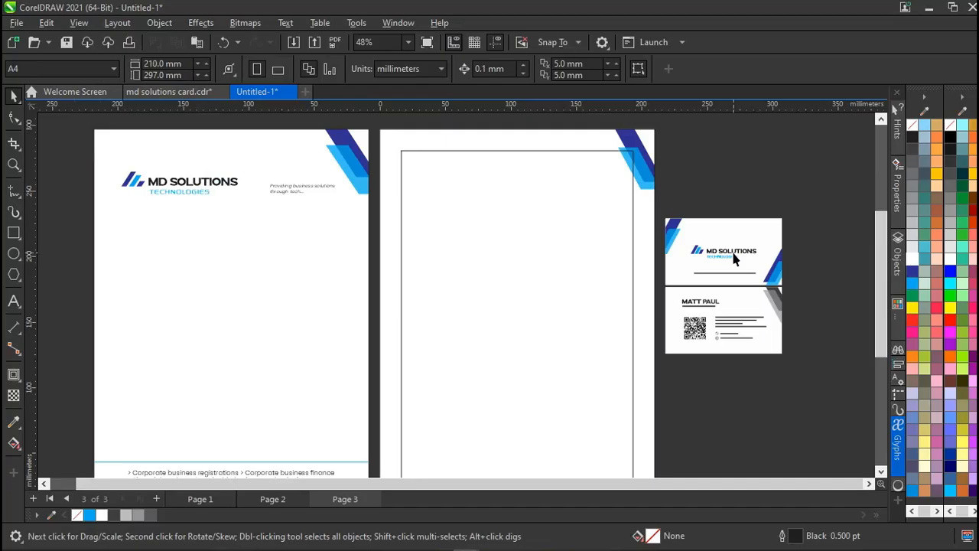
pyautogui.moveTo(87, 160); pyautogui.dragTo(264, 218)
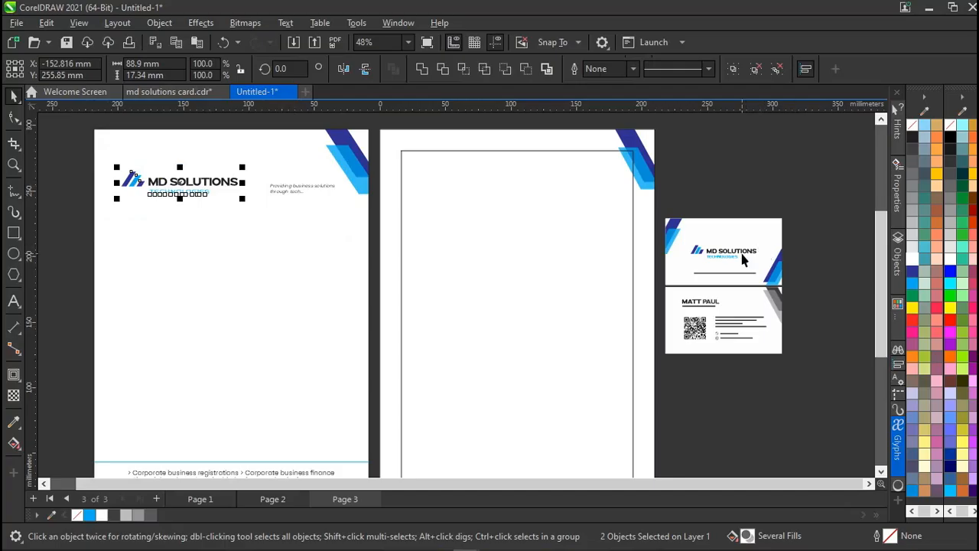
pyautogui.scroll(1, 742, 260)
pyautogui.scroll(1, 741, 255)
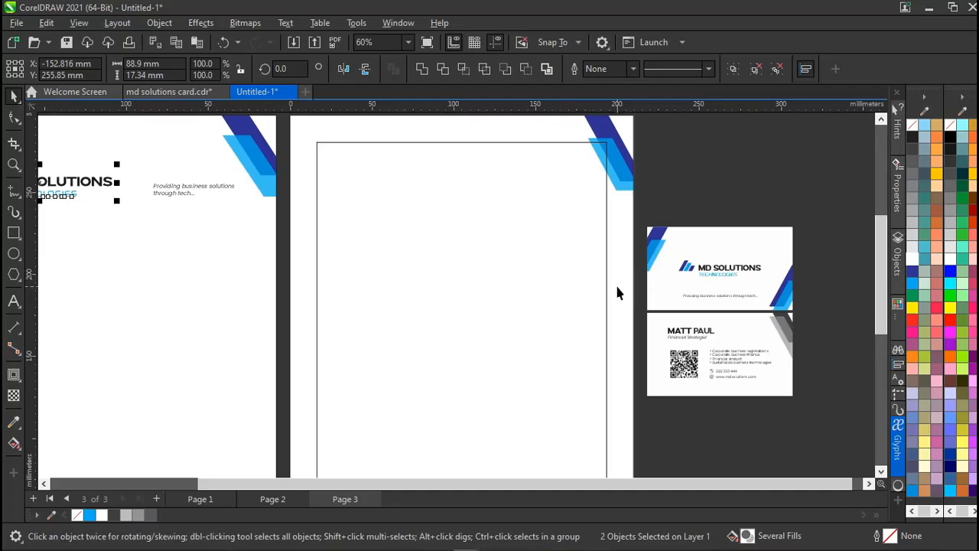
pyautogui.click(726, 274)
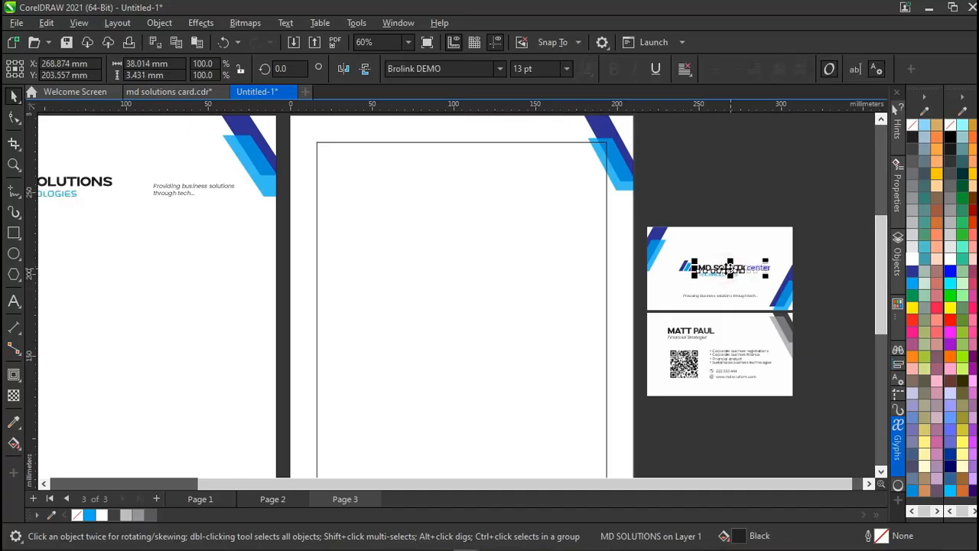
pyautogui.moveTo(805, 246); pyautogui.dragTo(676, 296)
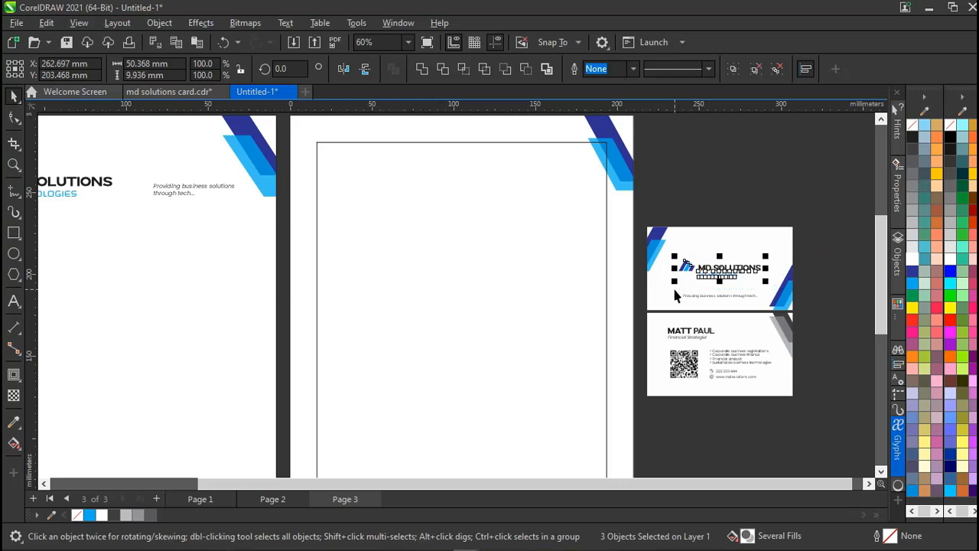
pyautogui.moveTo(719, 272); pyautogui.dragTo(469, 189)
# Set the new logo's MD SOLUTIONS text to 23 pt, checking the page 1 logo for reference.
pyautogui.click(543, 181)
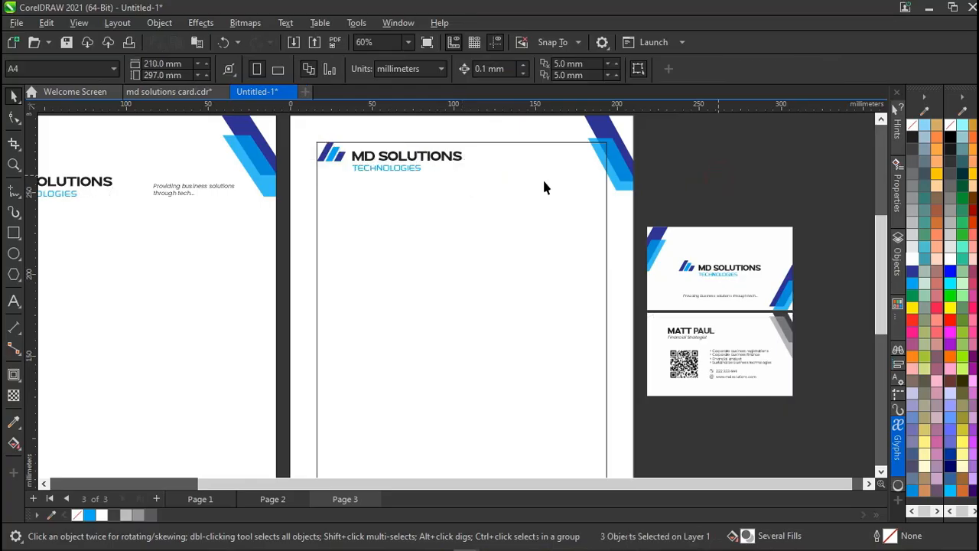
pyautogui.click(446, 163)
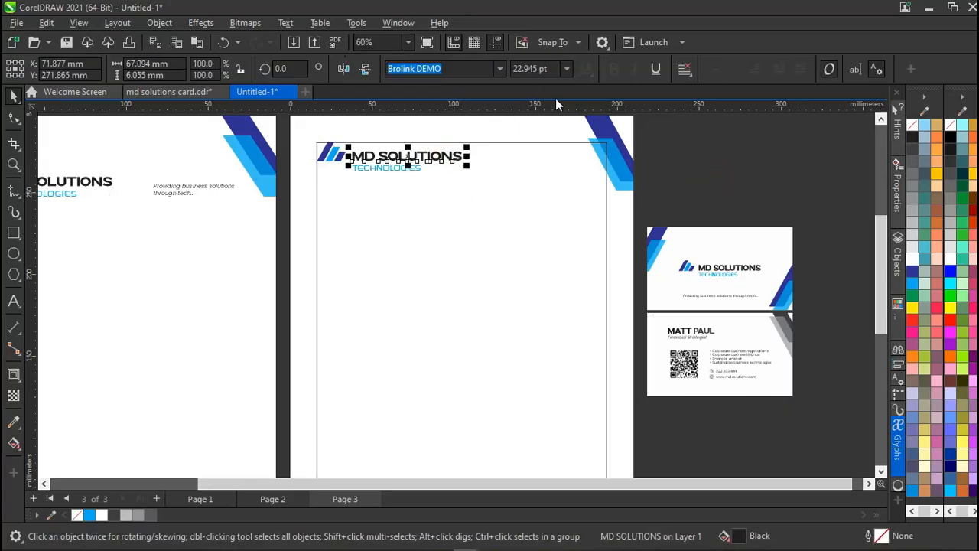
pyautogui.hscroll(-3, 246, 264)
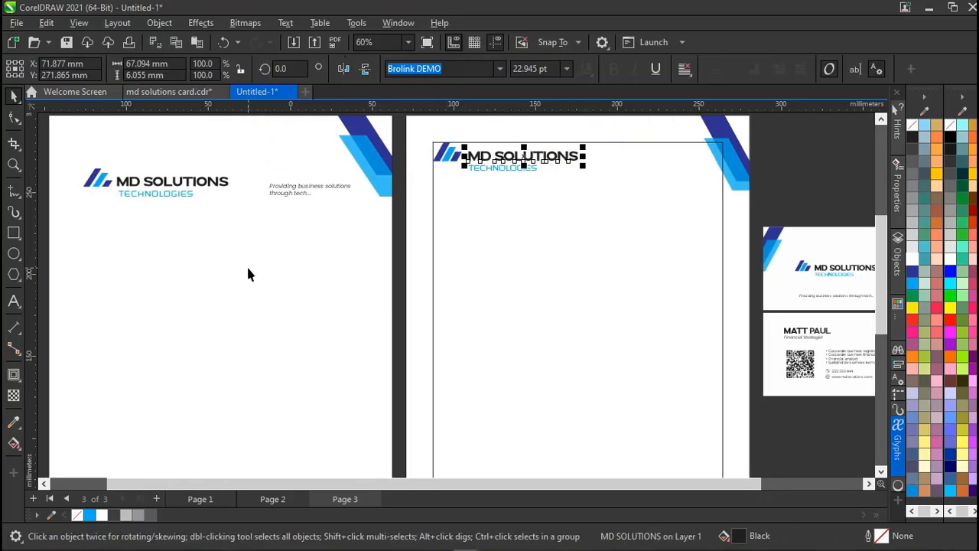
pyautogui.click(187, 183)
pyautogui.keyDown('ctrl'); pyautogui.click(187, 182); pyautogui.keyUp('ctrl')
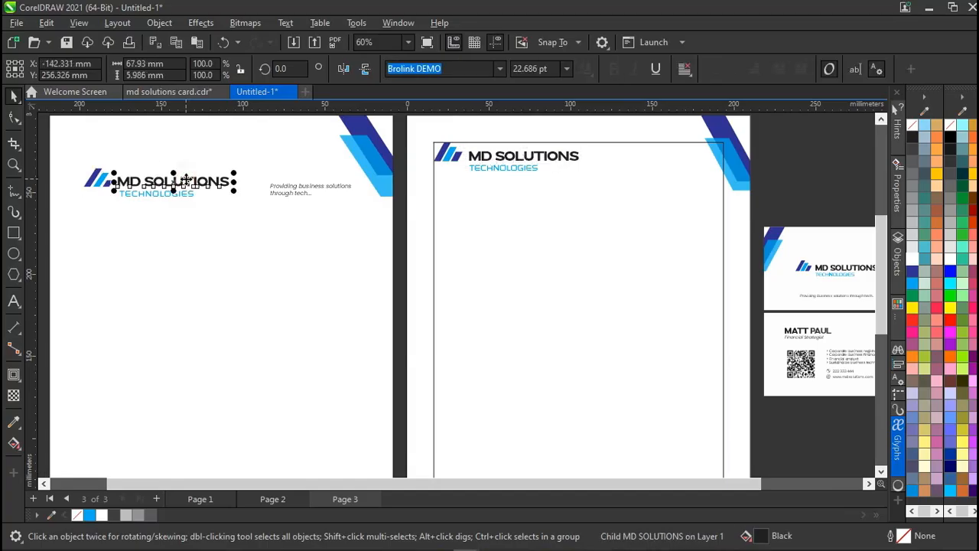
pyautogui.click(548, 155)
pyautogui.click(551, 68)
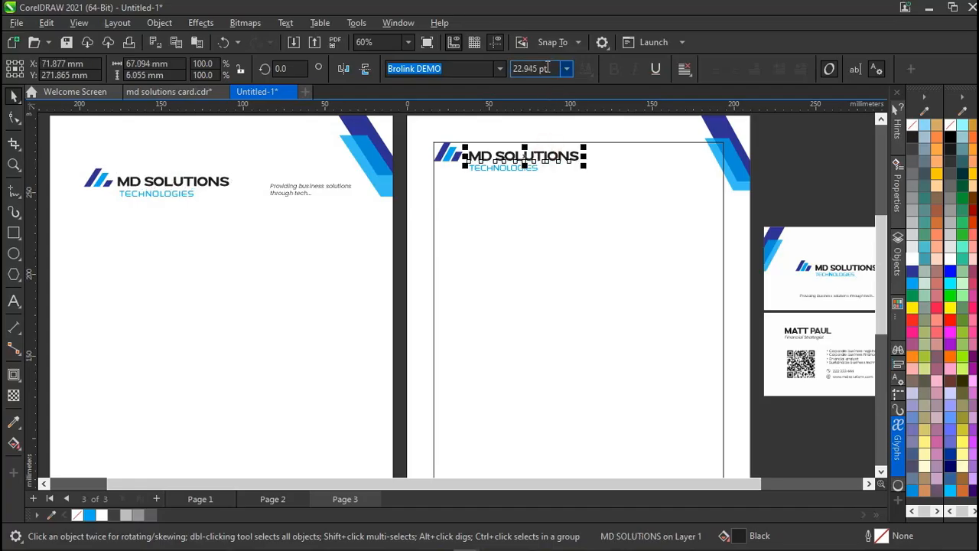
pyautogui.doubleClick(550, 67)
pyautogui.write('23')
pyautogui.press('Return')
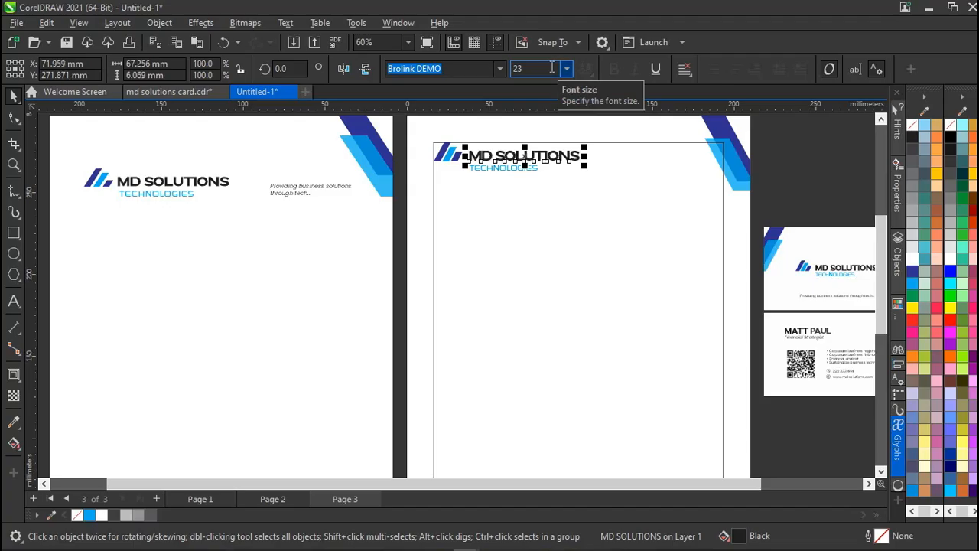
# Set the logo's TECHNOLOGIES text to 18 pt.
pyautogui.click(412, 131)
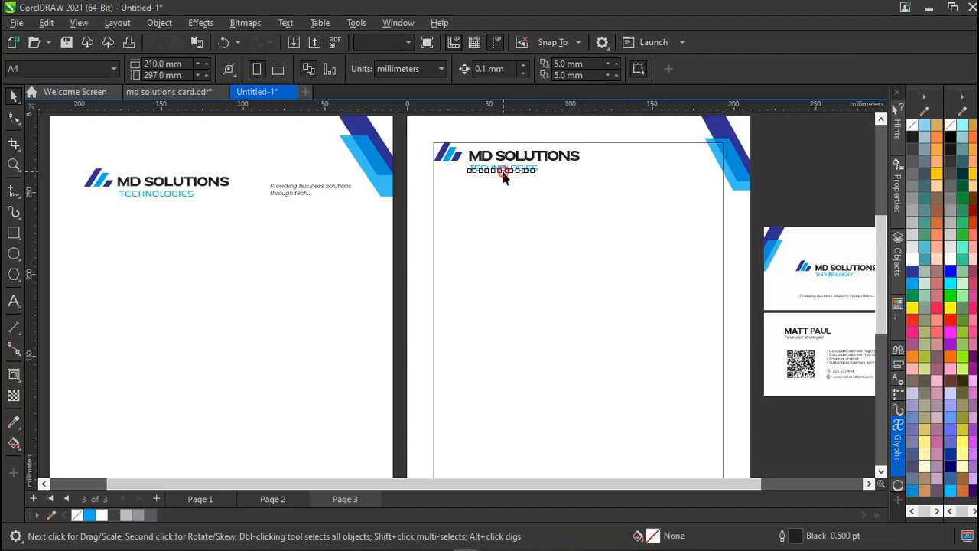
pyautogui.click(504, 173)
pyautogui.click(543, 68)
pyautogui.write('18')
pyautogui.press('Return')
pyautogui.hscroll(3, 652, 222)
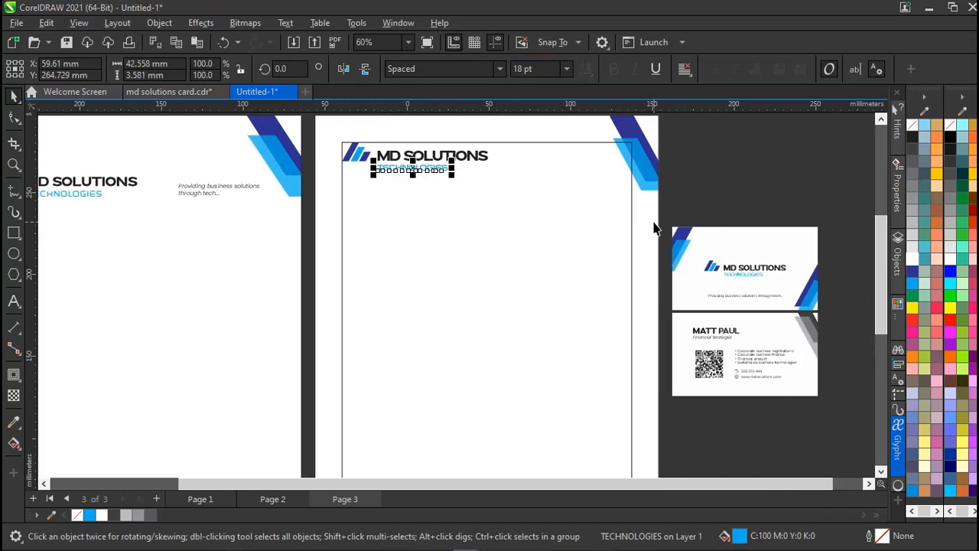
# Group the logo icon, MD SOLUTIONS and TECHNOLOGIES text into one object with Ctrl+G.
pyautogui.click(474, 184)
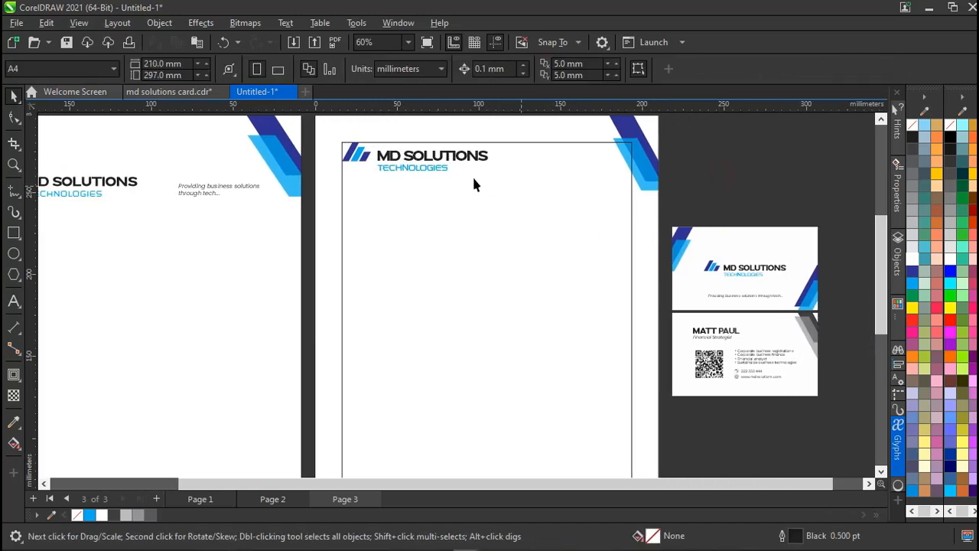
pyautogui.click(386, 156)
pyautogui.click(355, 163)
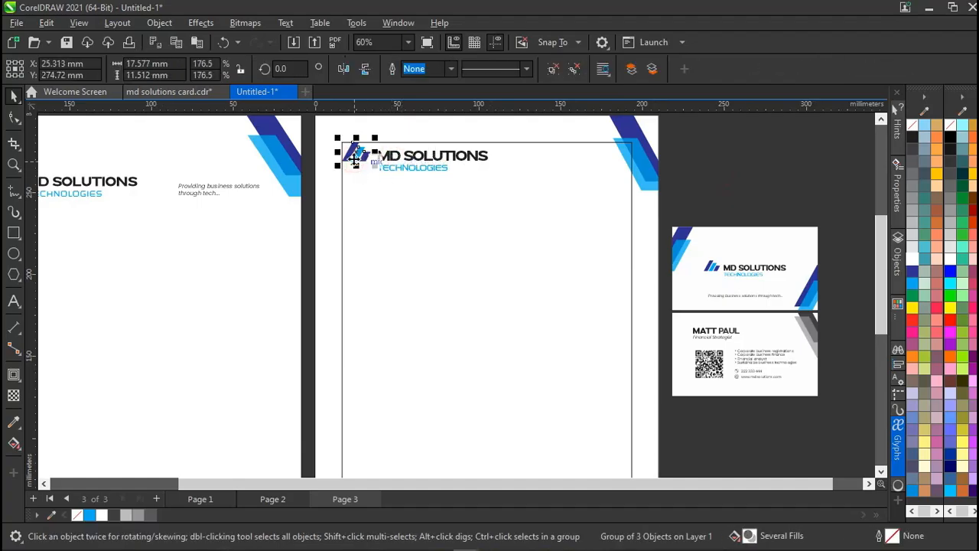
pyautogui.click(447, 162)
pyautogui.scroll(2, 457, 166)
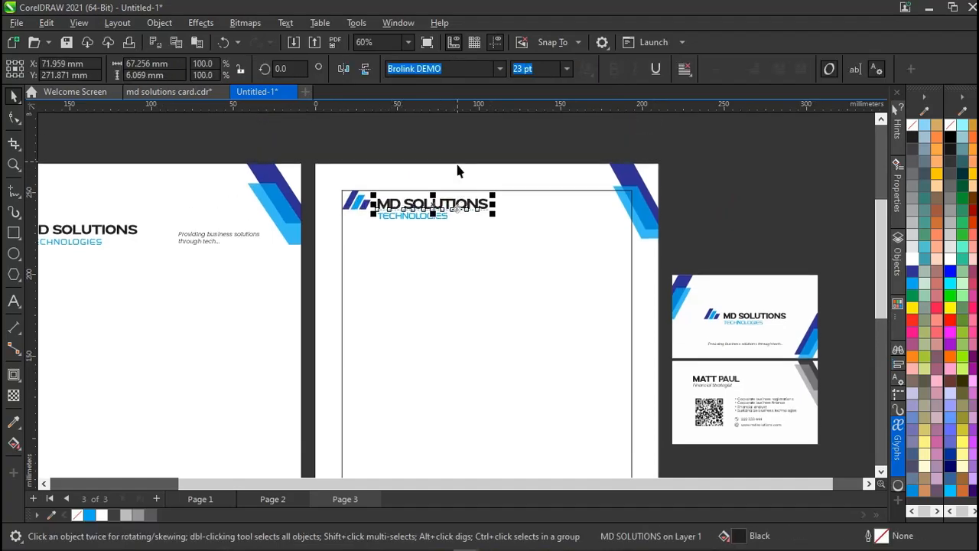
pyautogui.moveTo(529, 153); pyautogui.dragTo(328, 264)
pyautogui.hotkey('ctrl', 'g')
pyautogui.click(427, 142)
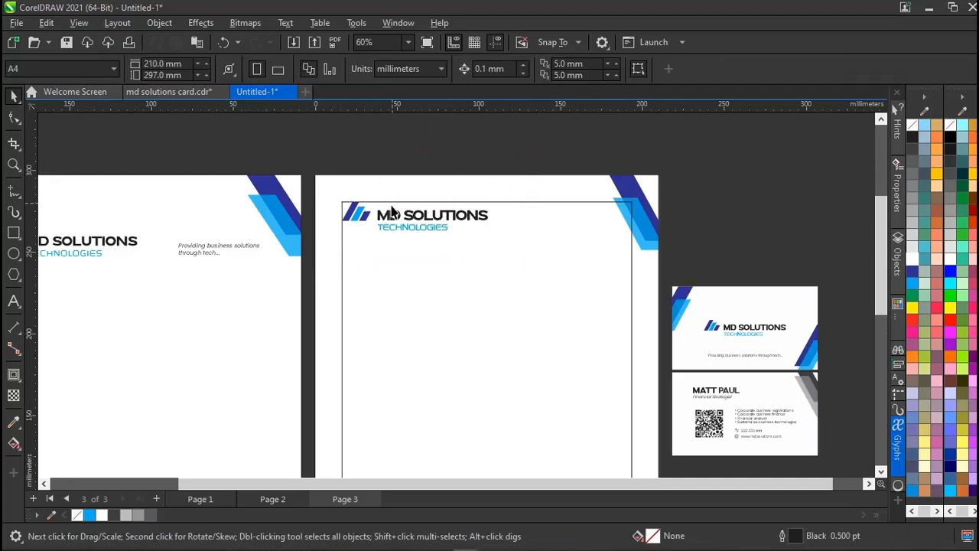
pyautogui.scroll(-2, 498, 213)
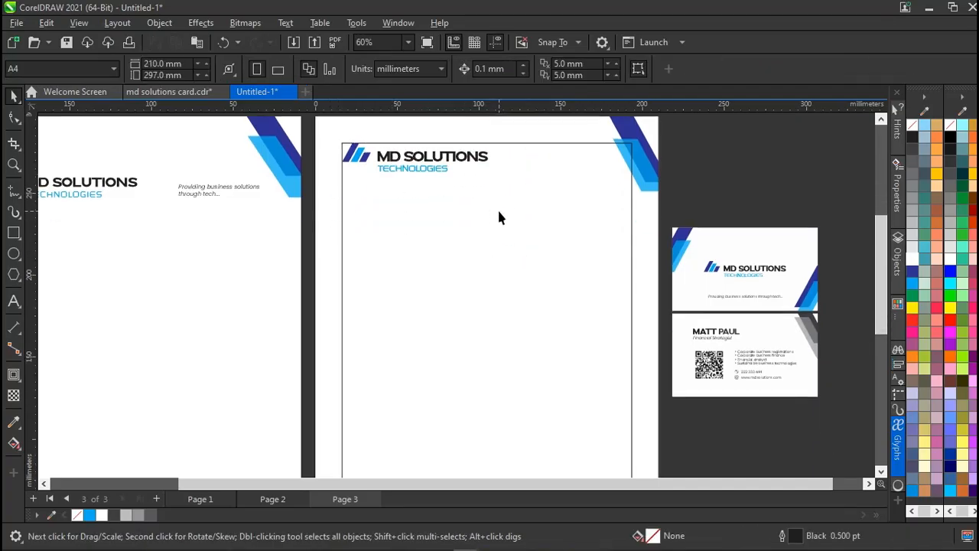
pyautogui.click(190, 195)
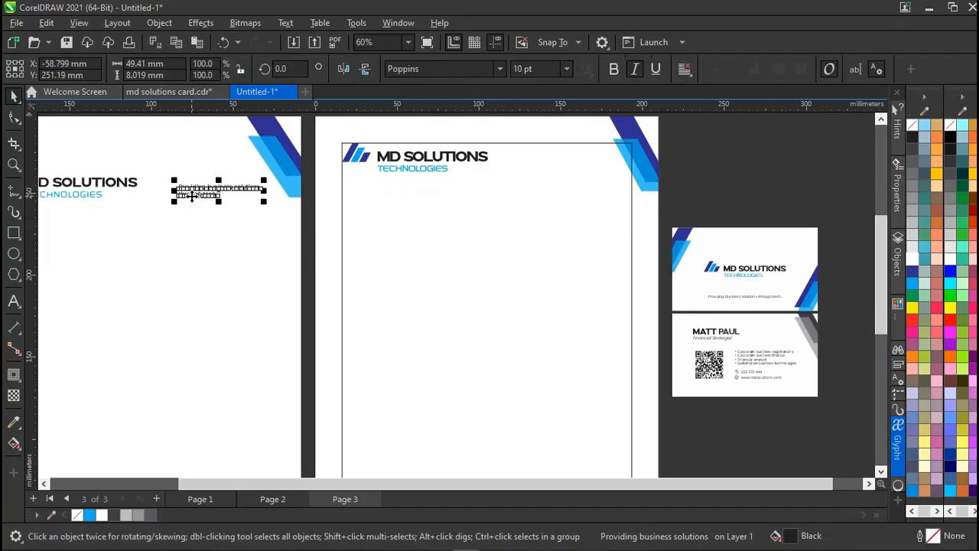
# Copy the business card's tagline onto page 3 and set it to 11 pt.
pyautogui.moveTo(192, 195); pyautogui.dragTo(509, 173)
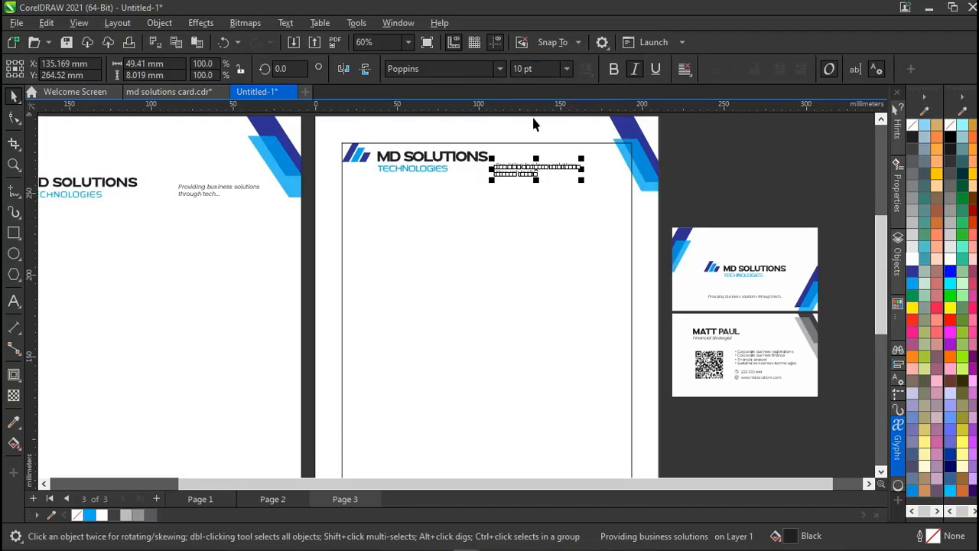
pyautogui.click(726, 298)
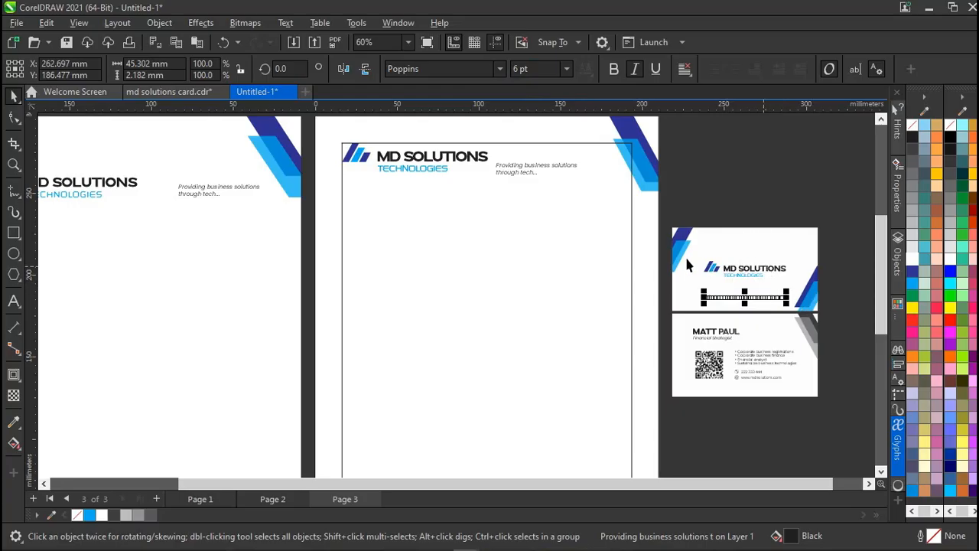
pyautogui.moveTo(516, 173); pyautogui.dragTo(542, 163)
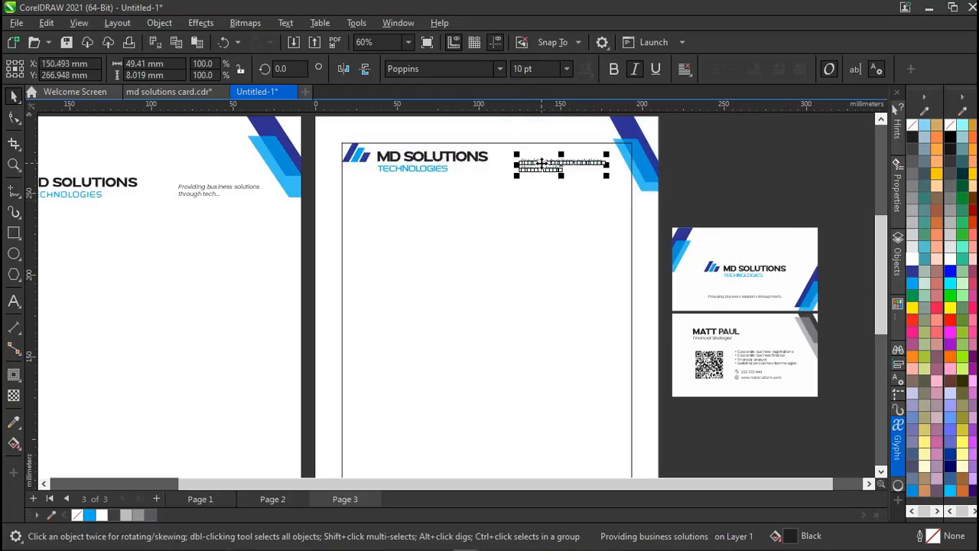
pyautogui.click(540, 69)
pyautogui.doubleClick(541, 69)
pyautogui.write('11')
pyautogui.press('Return')
# Position the tagline at the page's top right, level with the logo text.
pyautogui.click(759, 152)
pyautogui.click(560, 163)
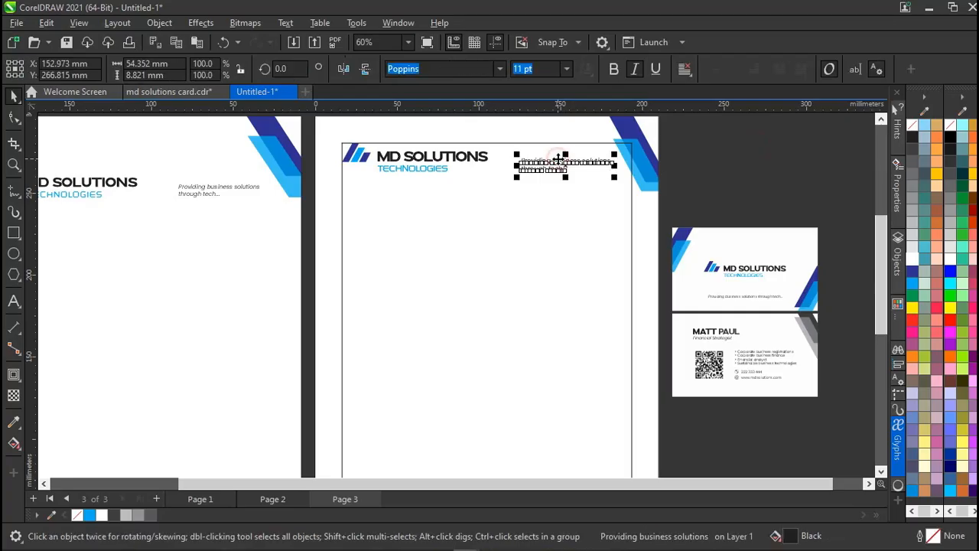
pyautogui.moveTo(555, 159); pyautogui.dragTo(574, 157)
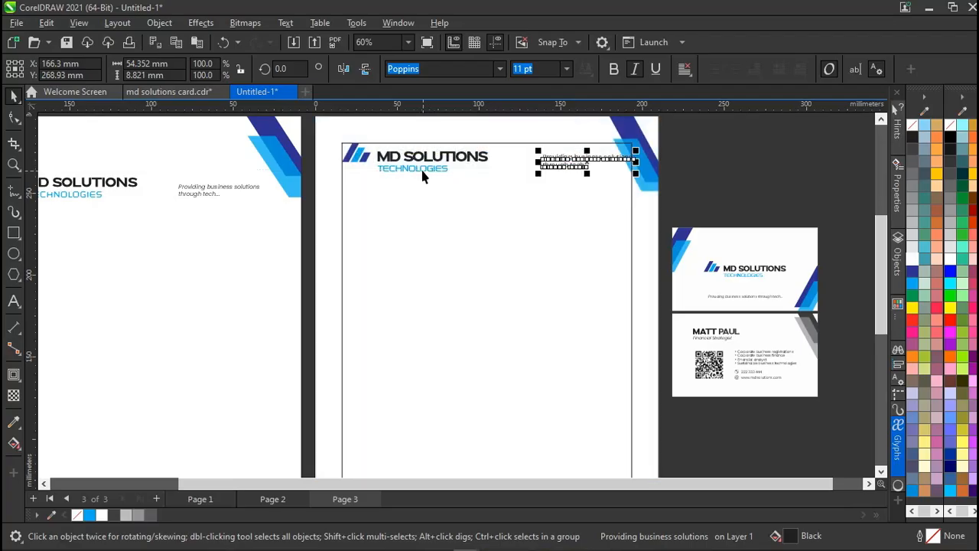
pyautogui.keyDown('shift'); pyautogui.click(423, 169); pyautogui.keyUp('shift')
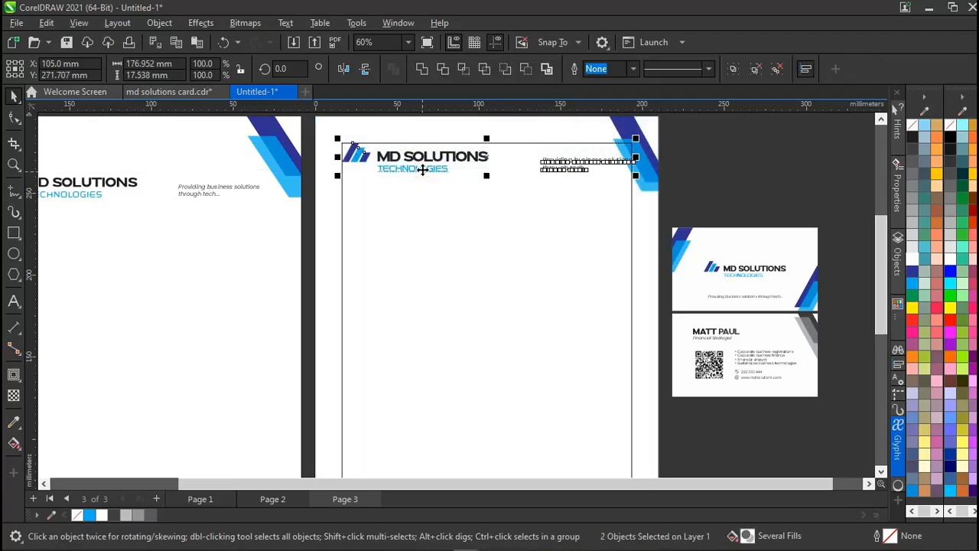
pyautogui.click(699, 175)
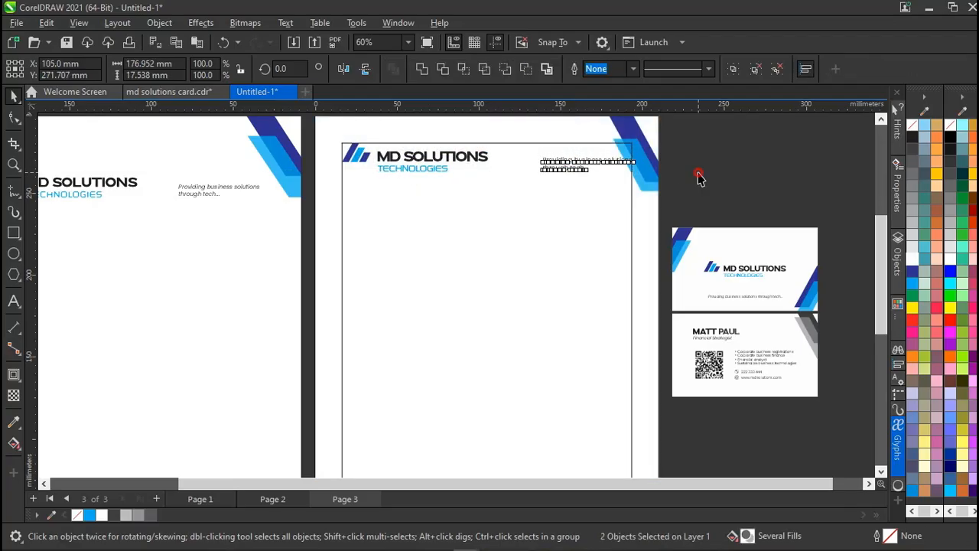
pyautogui.click(566, 162)
pyautogui.moveTo(568, 163); pyautogui.dragTo(571, 163)
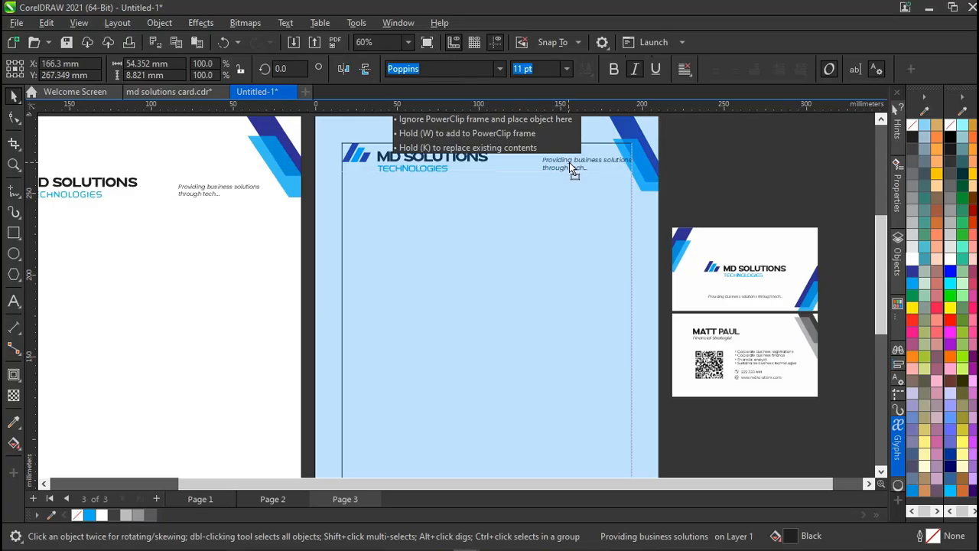
pyautogui.moveTo(569, 162); pyautogui.dragTo(564, 161)
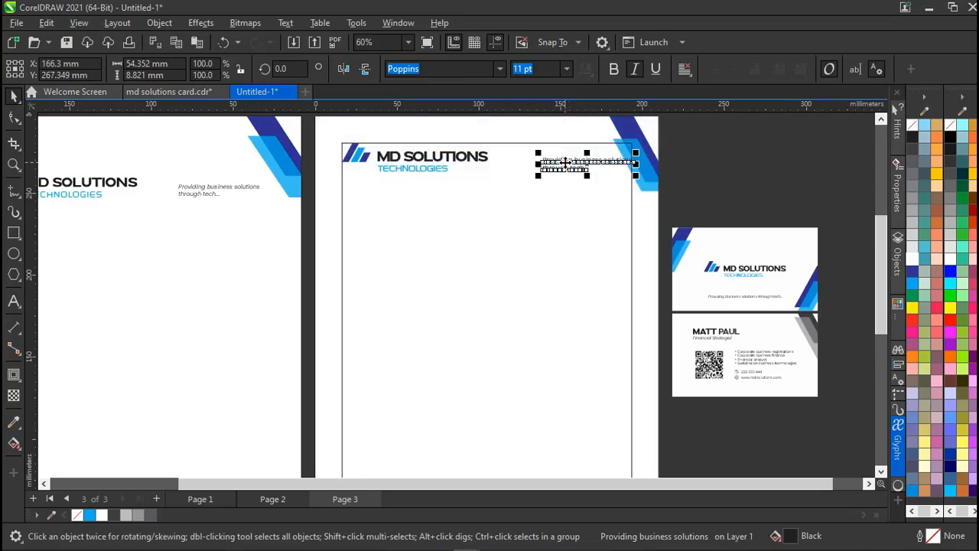
pyautogui.moveTo(565, 162); pyautogui.dragTo(556, 162)
pyautogui.click(693, 153)
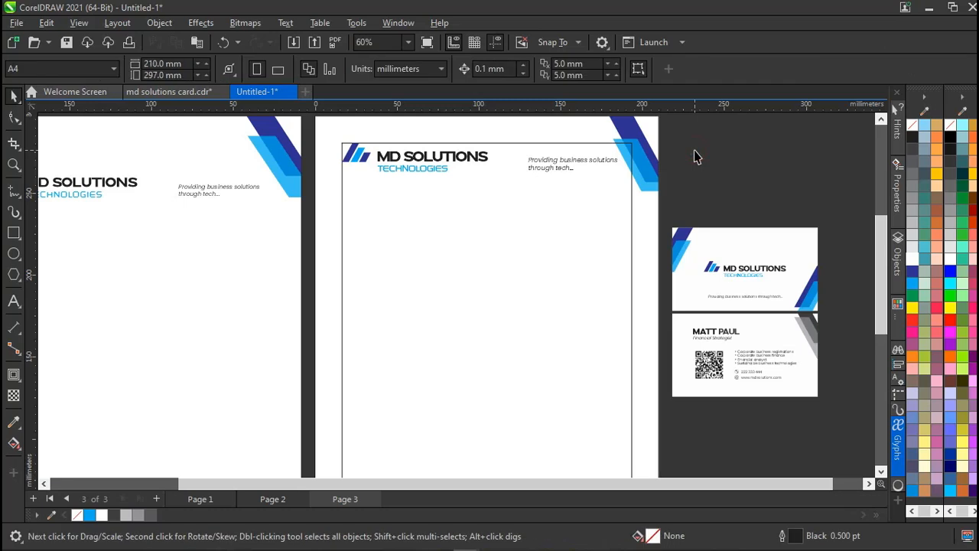
pyautogui.scroll(-1, 513, 230)
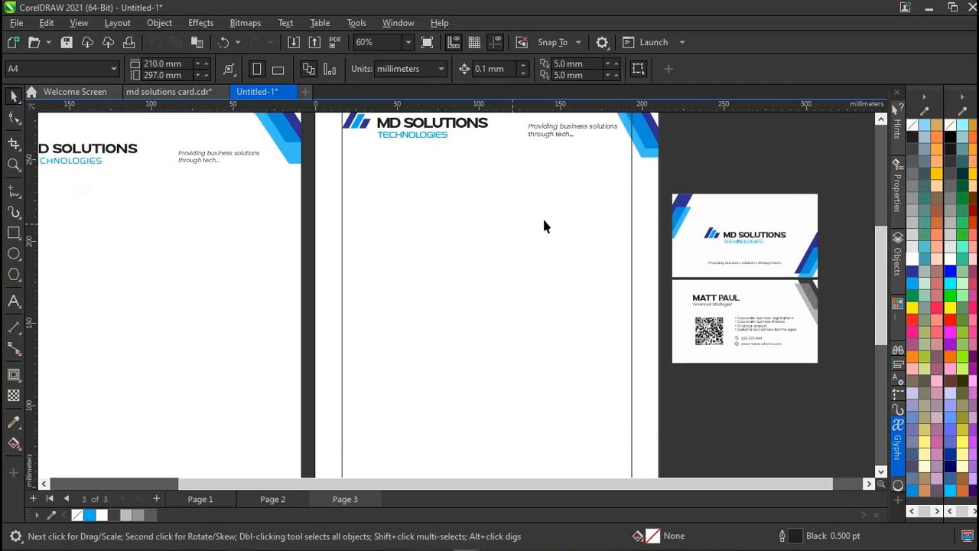
# Draw a horizontal line near page 3's bottom, stretch it to 210 mm, and give it a cyan outline.
pyautogui.scroll(-2, 673, 232)
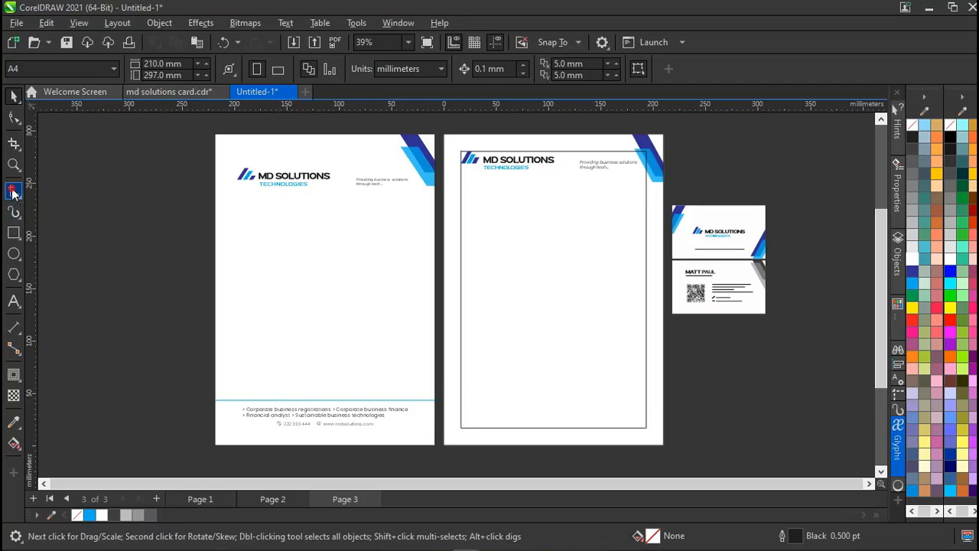
pyautogui.click(13, 193)
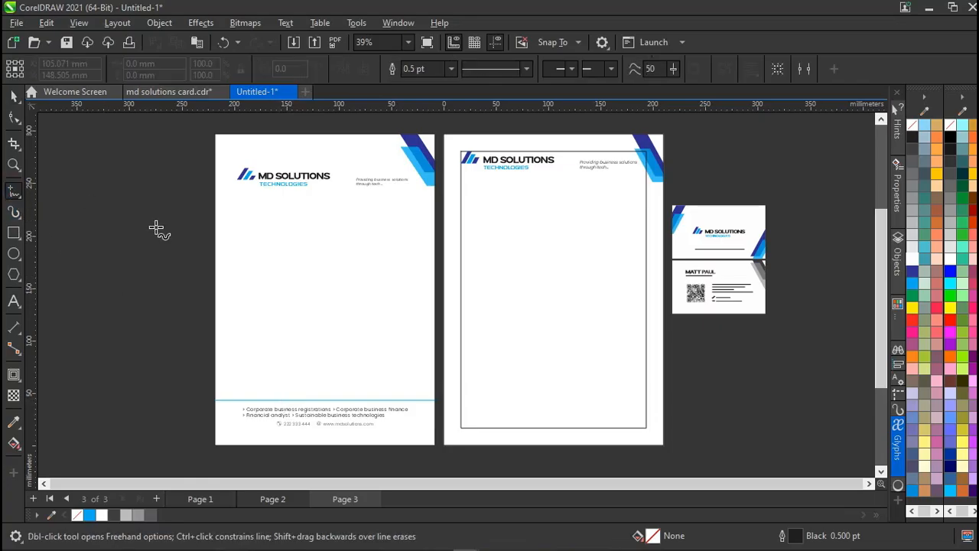
pyautogui.click(462, 404)
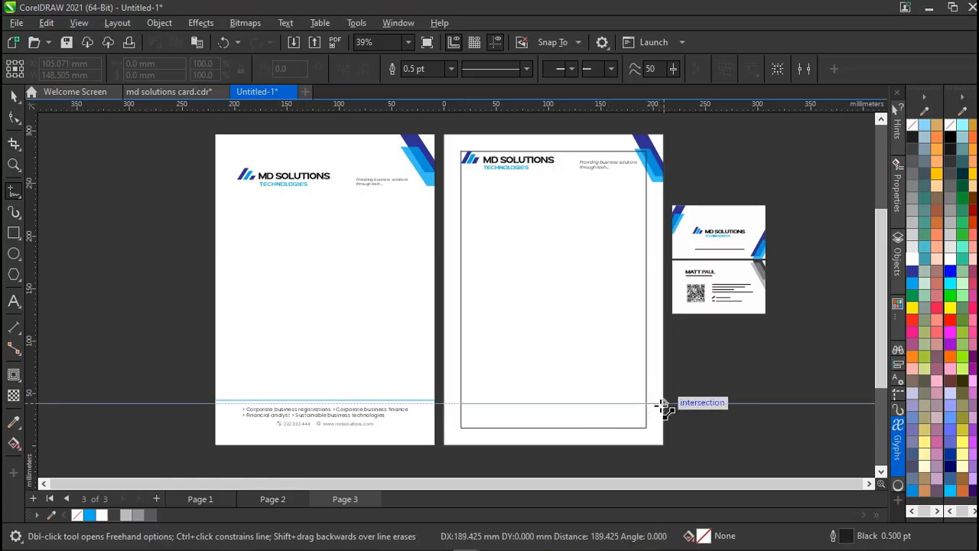
pyautogui.click(663, 403)
pyautogui.press('space')
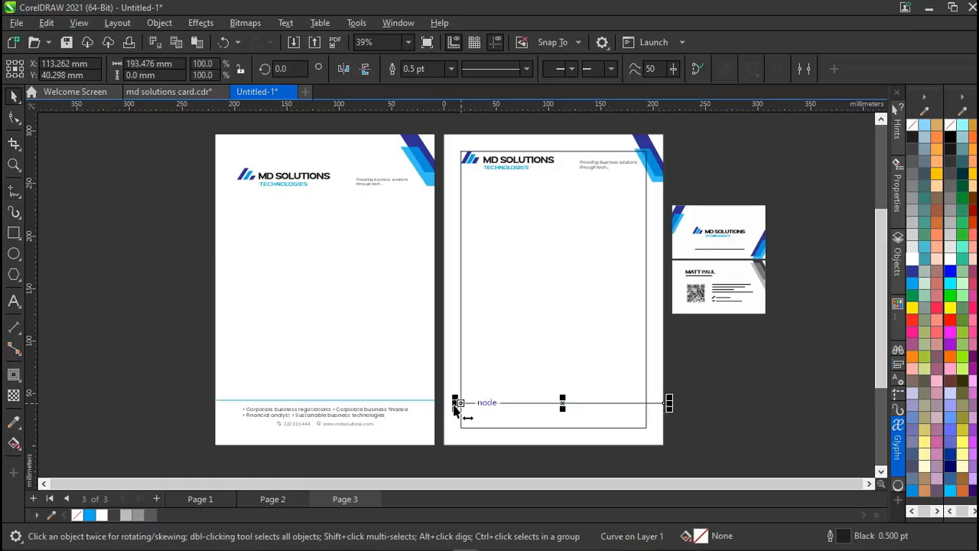
pyautogui.moveTo(454, 407); pyautogui.dragTo(438, 408)
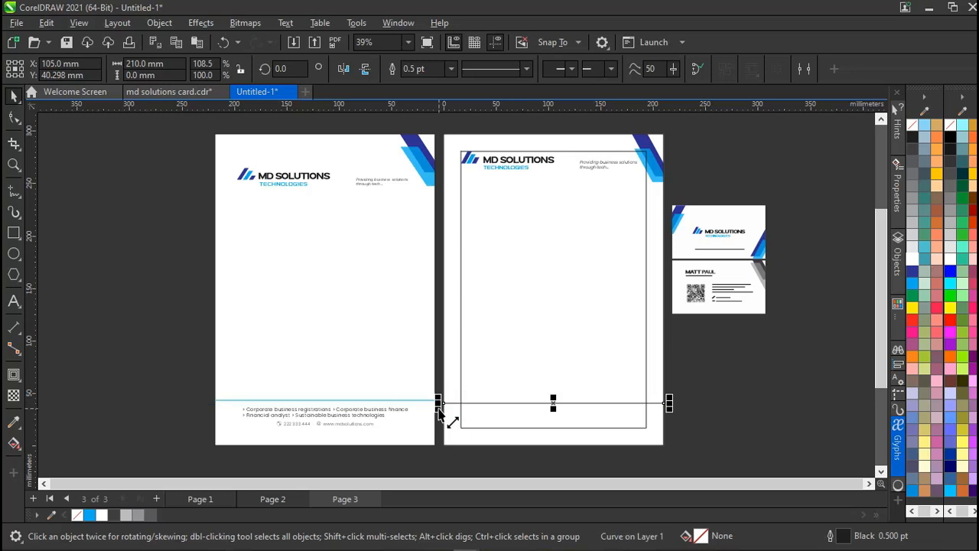
pyautogui.rightClick(916, 285)
pyautogui.click(895, 289)
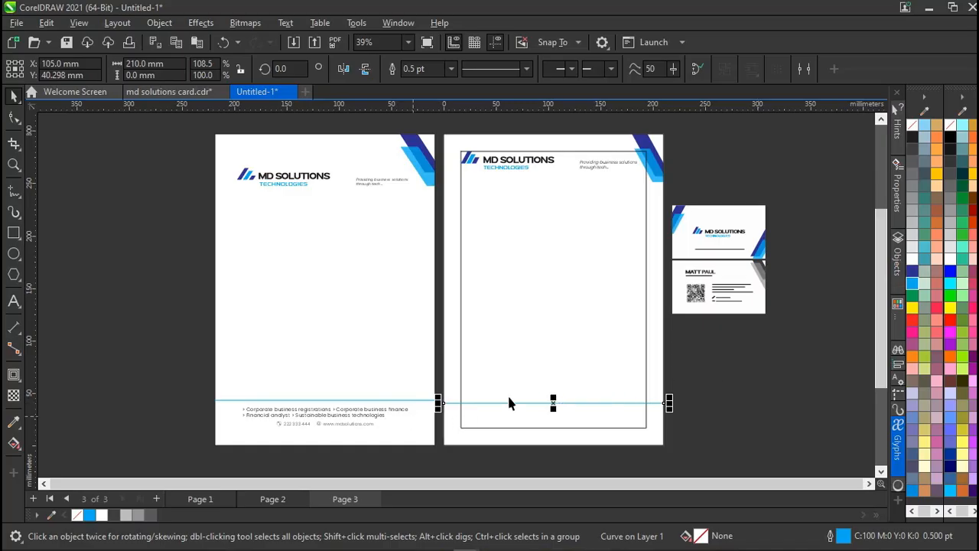
pyautogui.click(676, 381)
# Copy page 1's services footer text onto page 3 below the cyan line.
pyautogui.scroll(1, 677, 381)
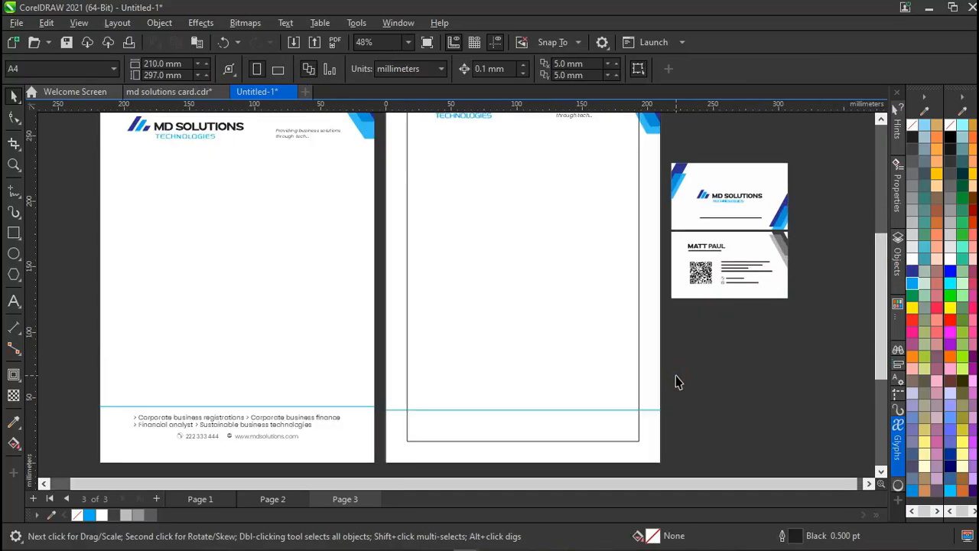
pyautogui.click(738, 265)
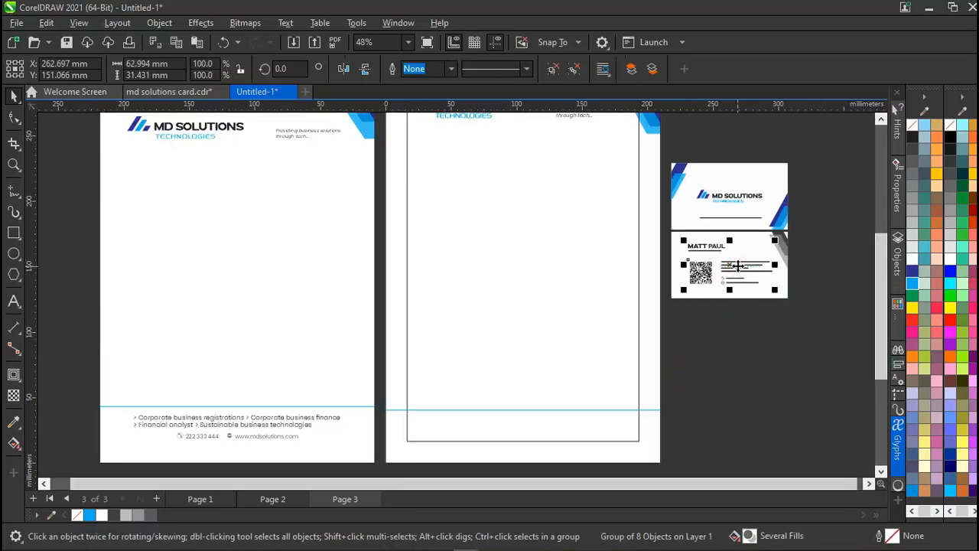
pyautogui.click(697, 367)
pyautogui.click(262, 428)
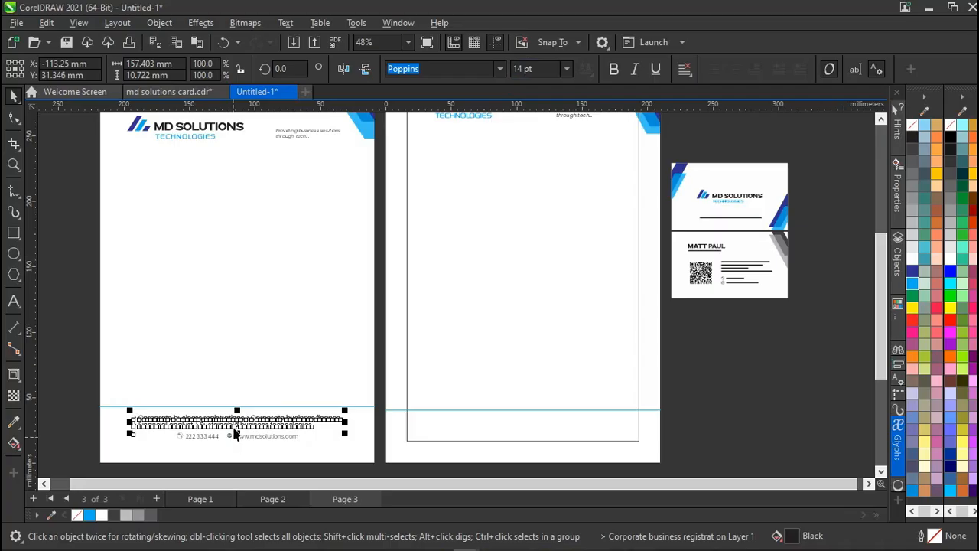
pyautogui.moveTo(237, 423); pyautogui.dragTo(533, 430)
pyautogui.moveTo(533, 430); pyautogui.dragTo(520, 430)
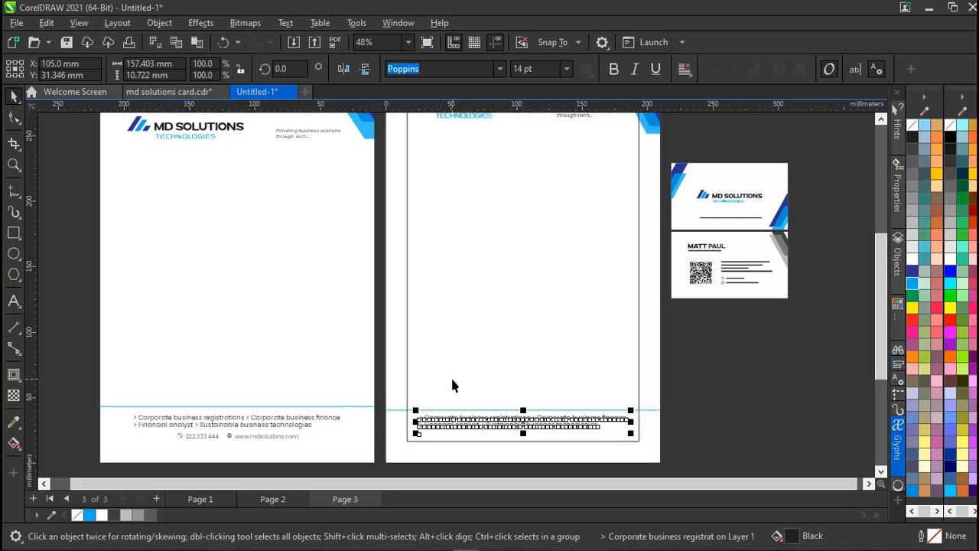
pyautogui.keyDown('shift'); pyautogui.click(399, 378); pyautogui.keyUp('shift')
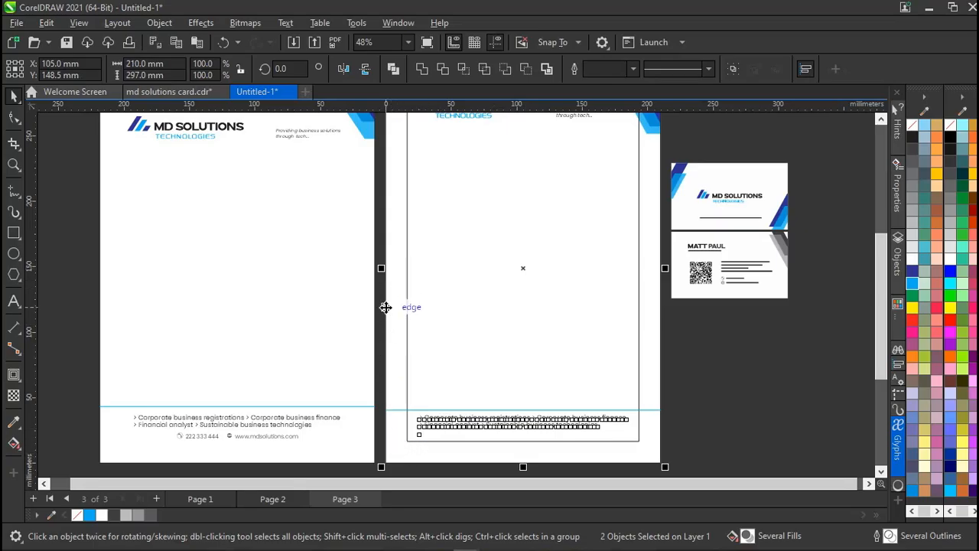
pyautogui.click(706, 377)
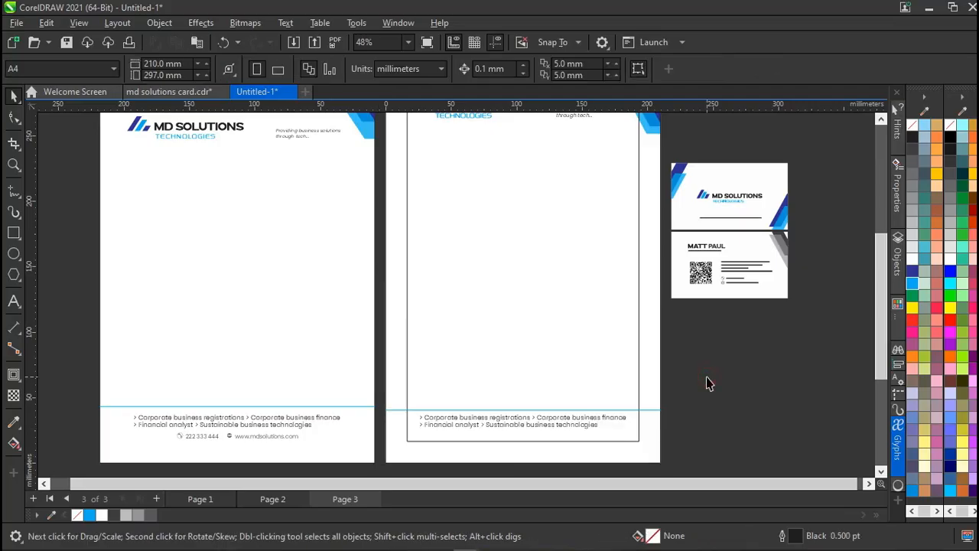
# Centre-align the footer text lines on page 3.
pyautogui.click(447, 421)
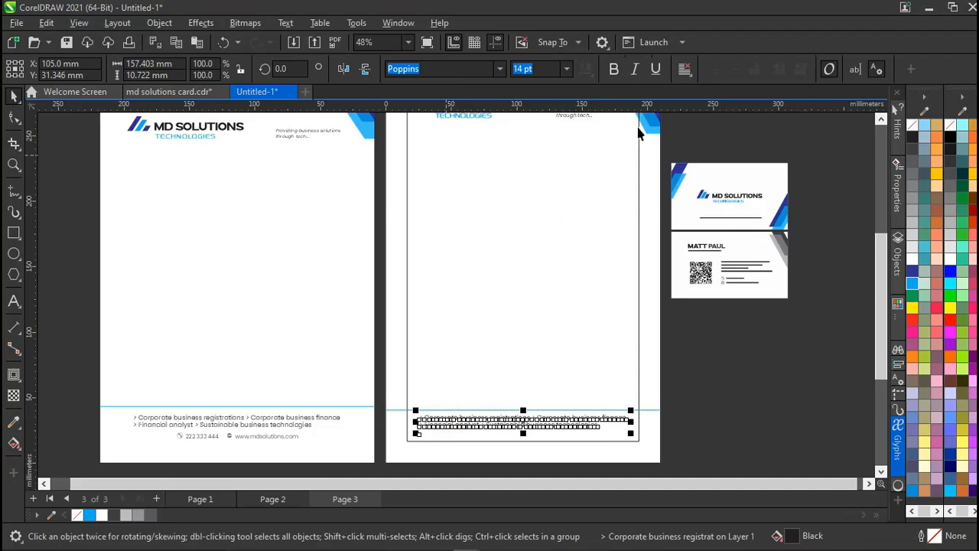
pyautogui.click(684, 71)
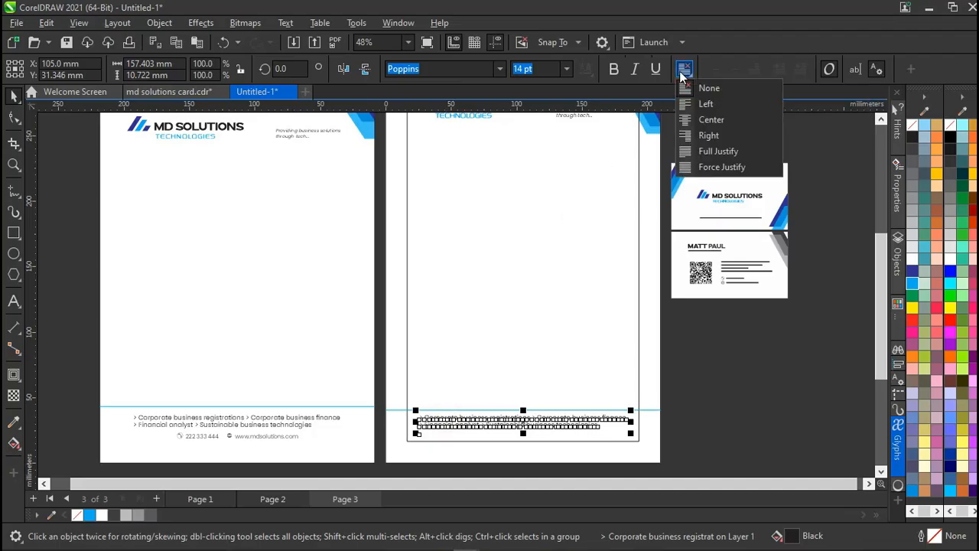
pyautogui.click(689, 120)
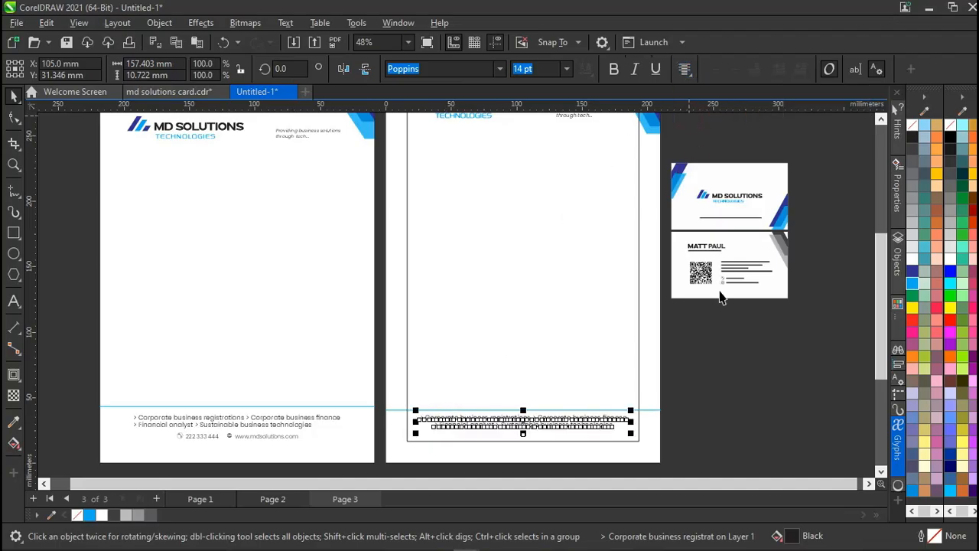
pyautogui.click(716, 362)
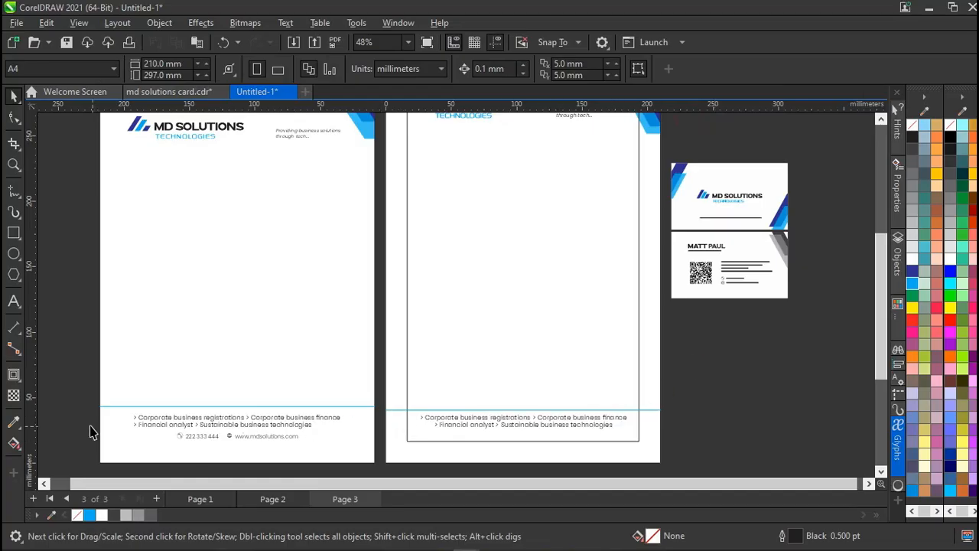
# Copy page 1's phone and website contact line into page 3's footer.
pyautogui.moveTo(87, 427); pyautogui.dragTo(313, 452)
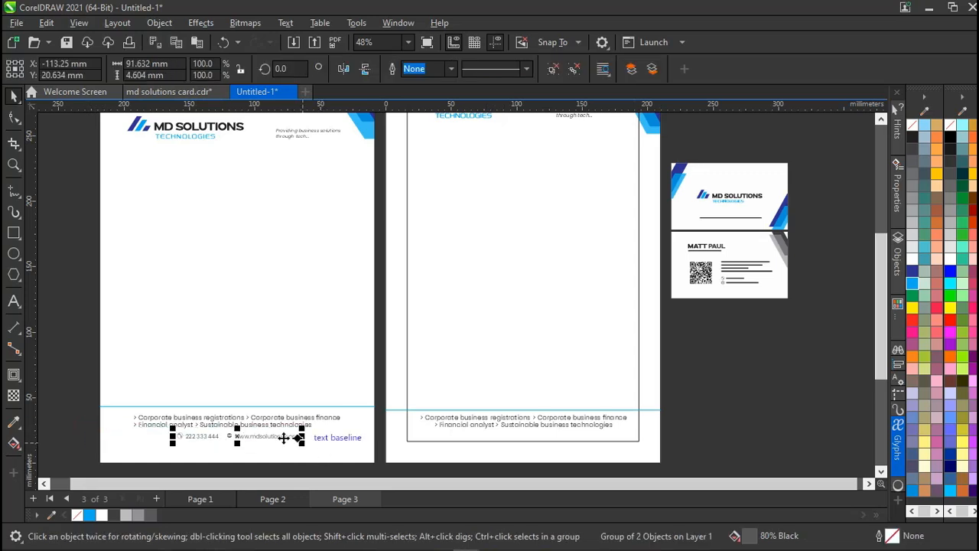
pyautogui.moveTo(259, 437); pyautogui.dragTo(549, 439)
pyautogui.rightClick(550, 440)
pyautogui.press('Delete')
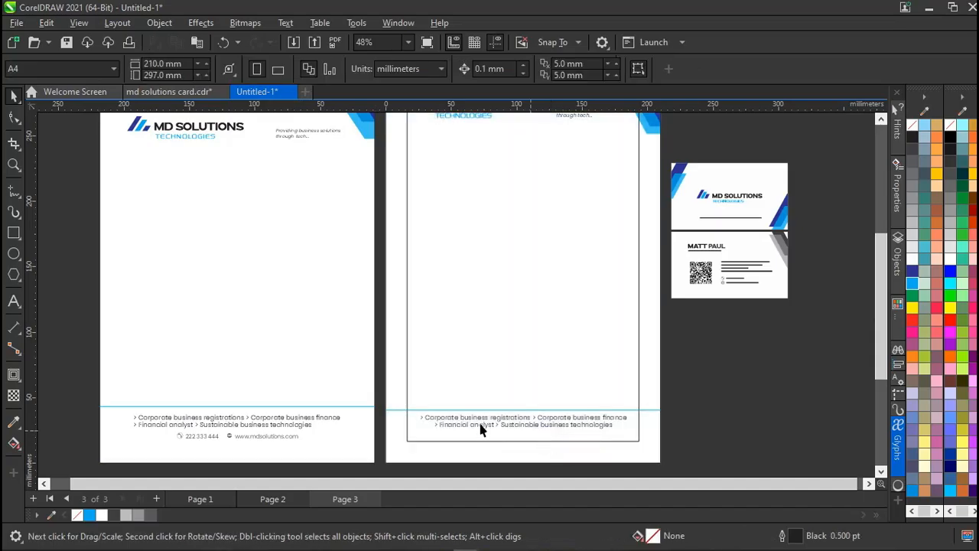
pyautogui.moveTo(80, 426); pyautogui.dragTo(327, 450)
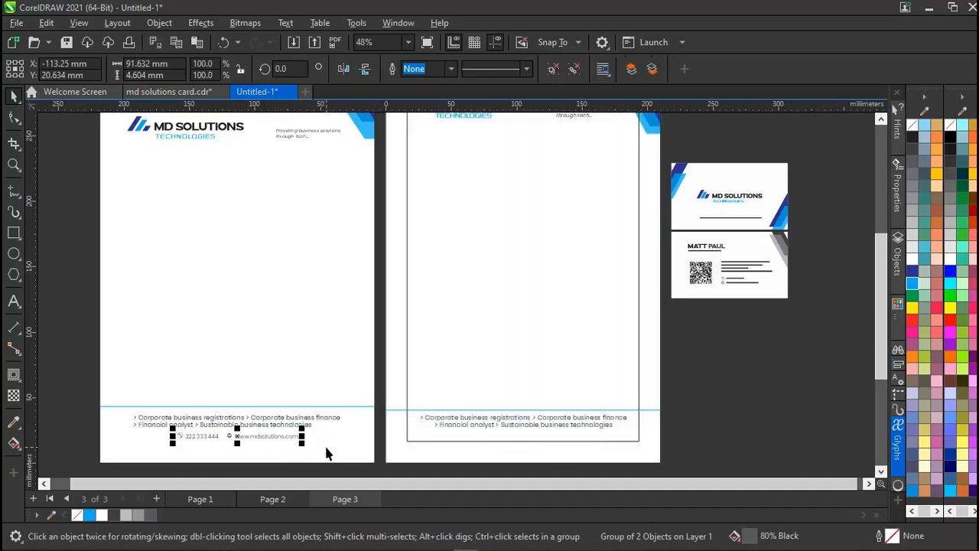
pyautogui.moveTo(245, 436); pyautogui.dragTo(530, 438)
# Nudge the copied contact line slightly right and down to centre it under the services text.
pyautogui.scroll(2, 530, 436)
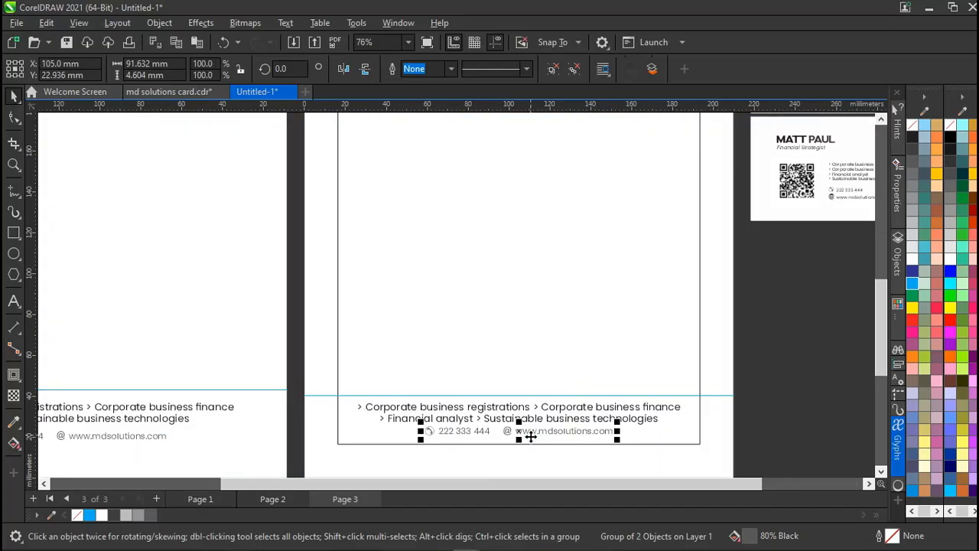
pyautogui.press('Right')
pyautogui.press('Right')
pyautogui.press('Right')
pyautogui.press('Down')
pyautogui.press('Down')
pyautogui.press('Down')
pyautogui.press('Down')
pyautogui.press('Down')
pyautogui.press('Down')
pyautogui.press('Down')
pyautogui.press('Down')
pyautogui.press('Down')
pyautogui.press('Down')
pyautogui.press('Down')
pyautogui.press('Down')
pyautogui.press('Down')
pyautogui.press('Down')
pyautogui.press('Down')
pyautogui.press('Down')
pyautogui.press('Down')
pyautogui.press('Down')
pyautogui.press('Down')
pyautogui.press('Down')
pyautogui.press('Down')
pyautogui.press('Down')
pyautogui.press('Down')
pyautogui.press('Down')
pyautogui.press('Down')
pyautogui.press('Down')
pyautogui.press('Down')
pyautogui.press('Down')
pyautogui.press('Down')
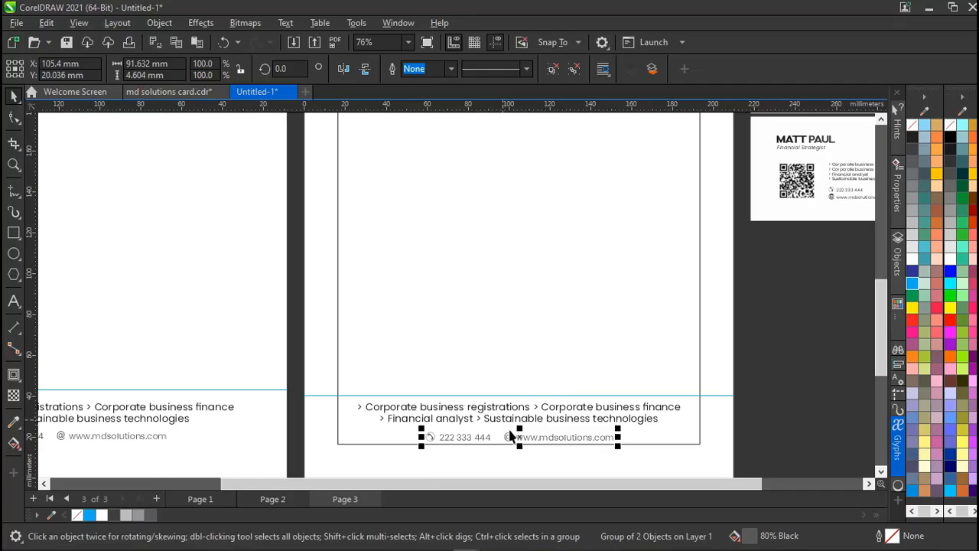
pyautogui.click(524, 436)
pyautogui.moveTo(524, 437)
pyautogui.mouseDown()
pyautogui.moveTo(509, 441)
pyautogui.moveTo(540, 439)
pyautogui.moveTo(517, 441)
pyautogui.mouseUp()
pyautogui.scroll(-1, 490, 438)
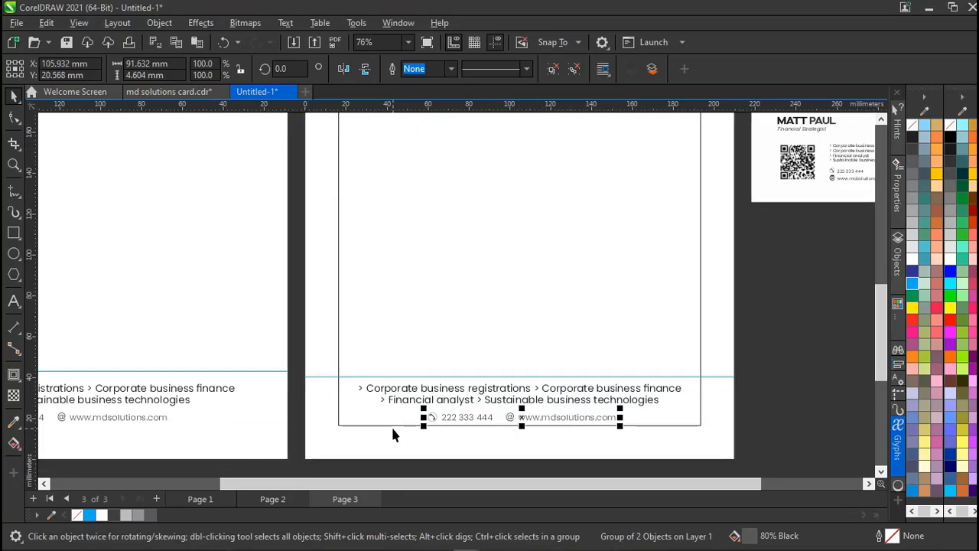
pyautogui.keyDown('shift'); pyautogui.click(394, 428); pyautogui.keyUp('shift')
pyautogui.click(778, 393)
# Delete the stray divider copy and stretch the PowerClipped blue divider to about 220 mm.
pyautogui.click(712, 378)
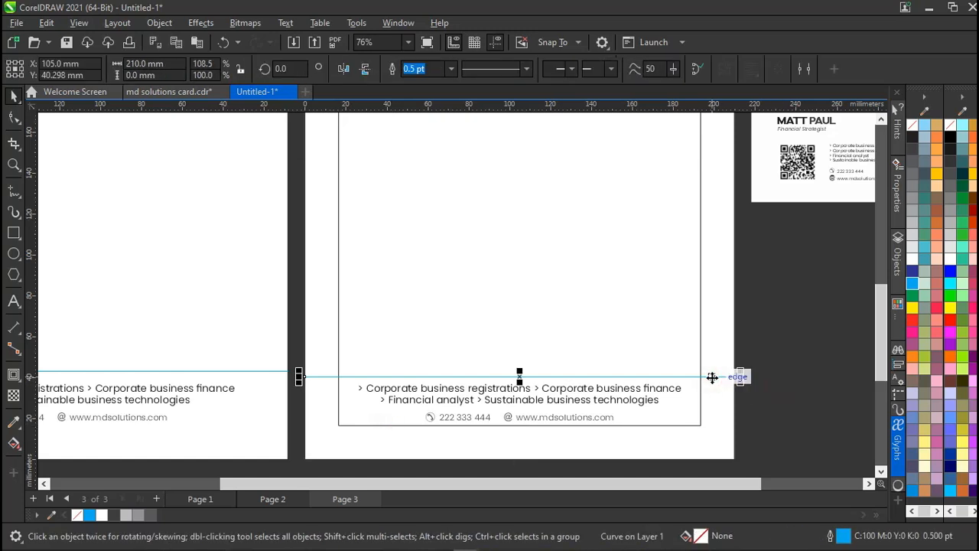
pyautogui.press('Delete')
pyautogui.click(711, 378)
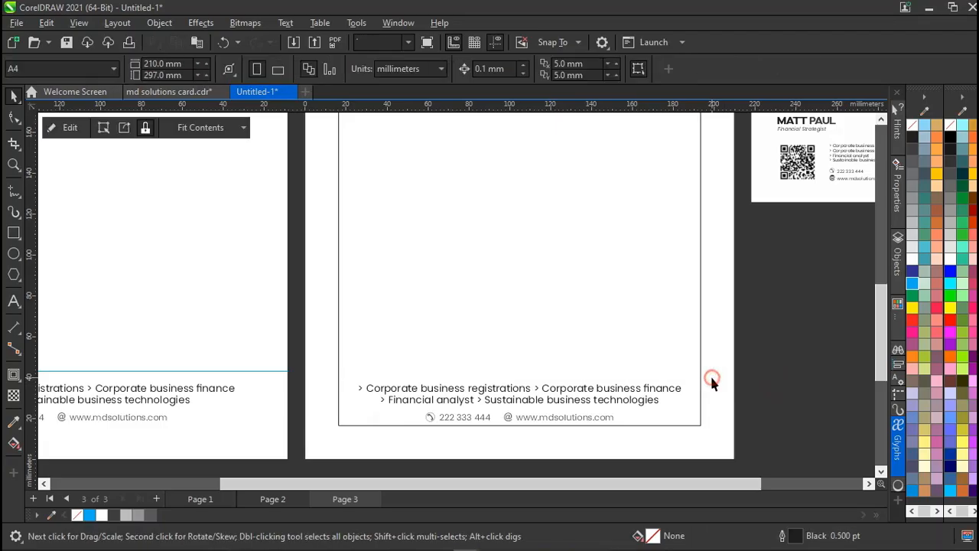
pyautogui.doubleClick(712, 377)
pyautogui.click(711, 377)
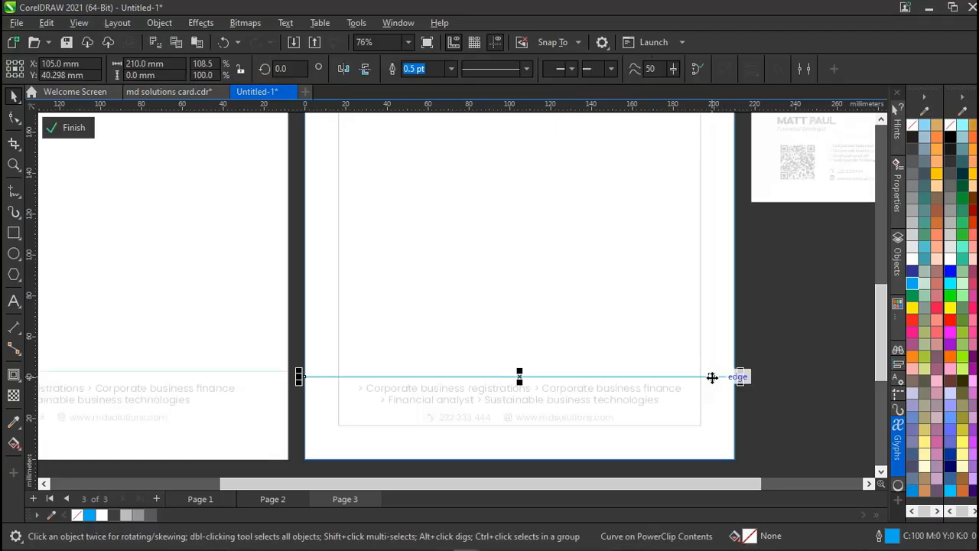
pyautogui.moveTo(741, 377); pyautogui.dragTo(753, 386)
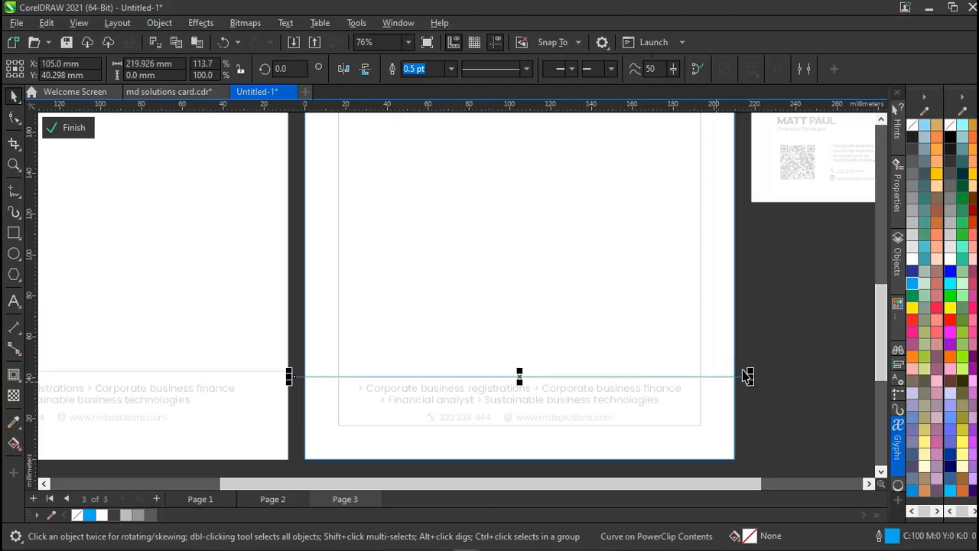
pyautogui.click(782, 370)
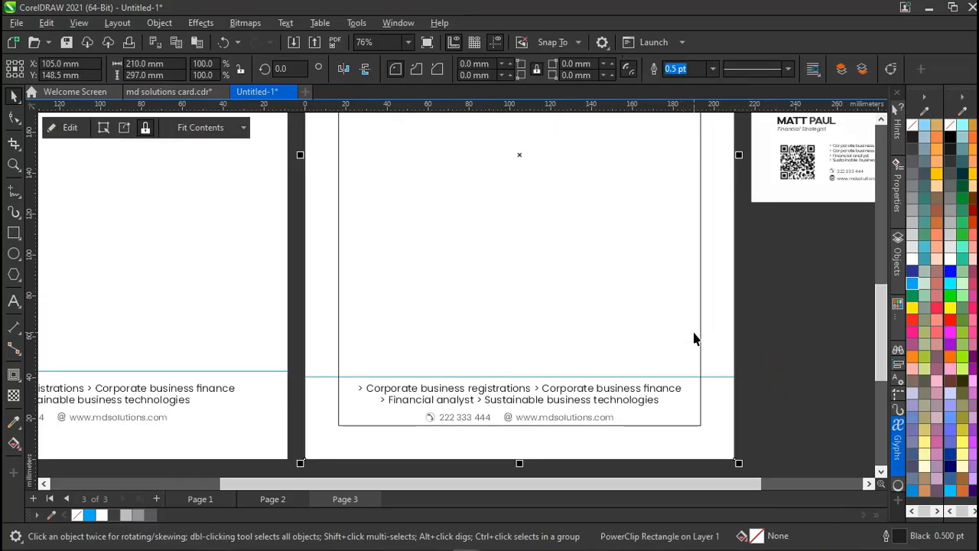
# Ungroup the three-part phone and website contact line with Ctrl+U.
pyautogui.keyDown('ctrl'); pyautogui.click(561, 419); pyautogui.keyUp('ctrl')
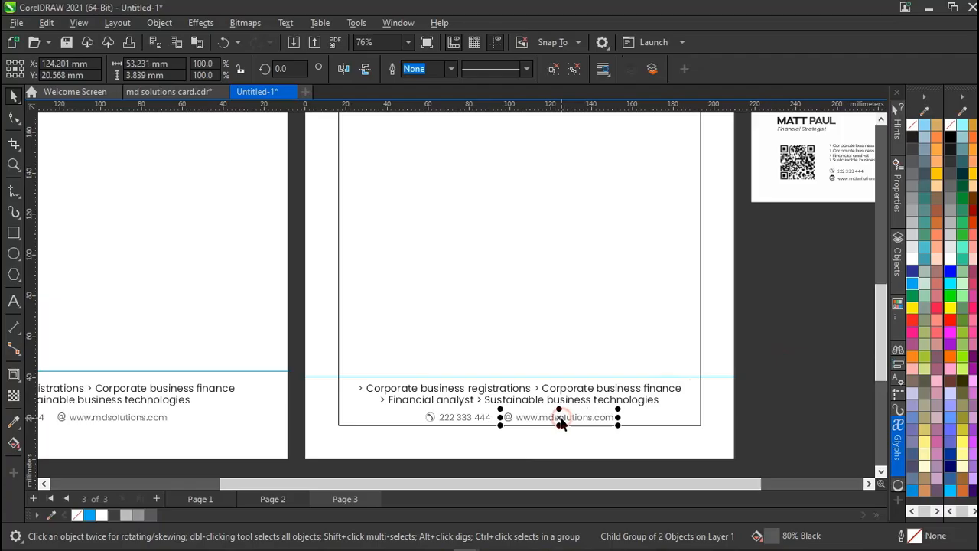
pyautogui.keyDown('ctrl'); pyautogui.click(560, 418); pyautogui.keyUp('ctrl')
pyautogui.click(749, 387)
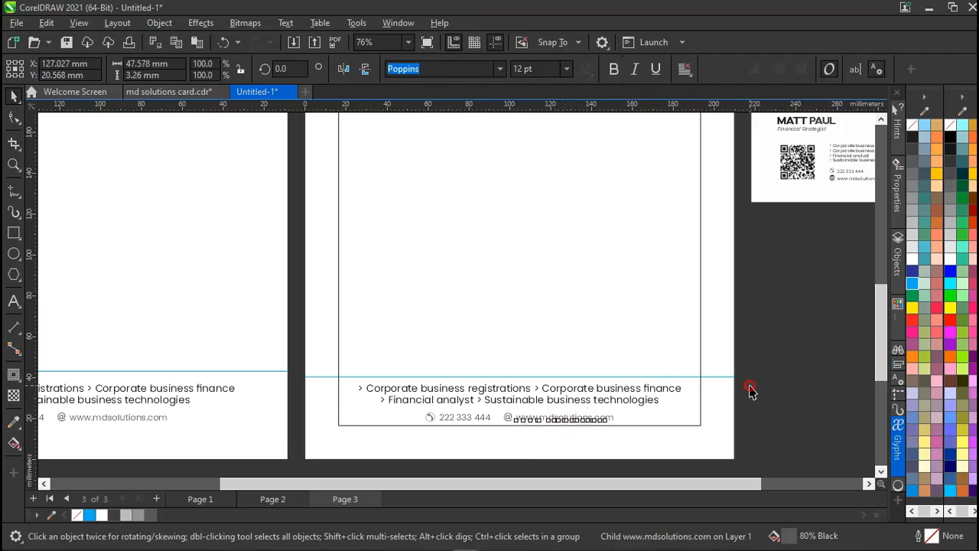
pyautogui.keyDown('ctrl'); pyautogui.click(586, 420); pyautogui.keyUp('ctrl')
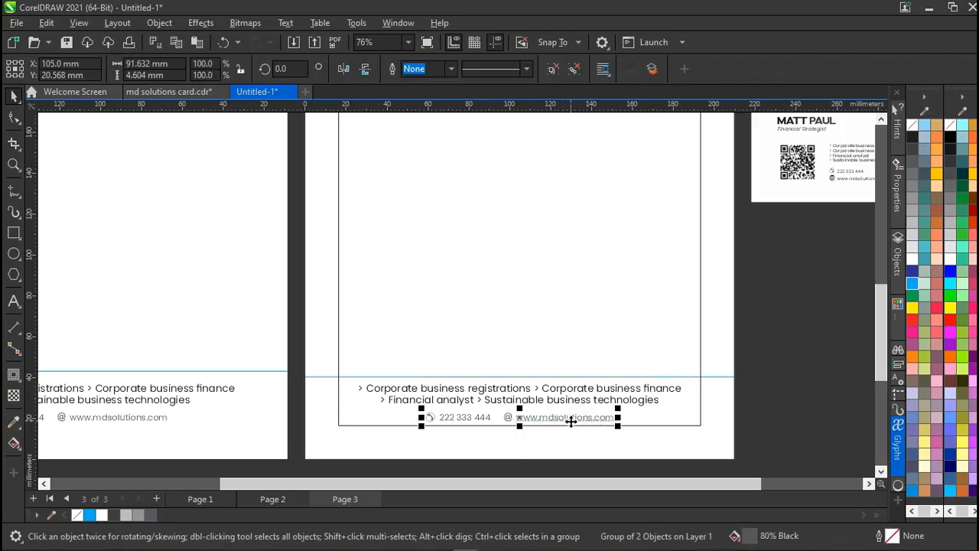
pyautogui.click(553, 69)
pyautogui.click(816, 315)
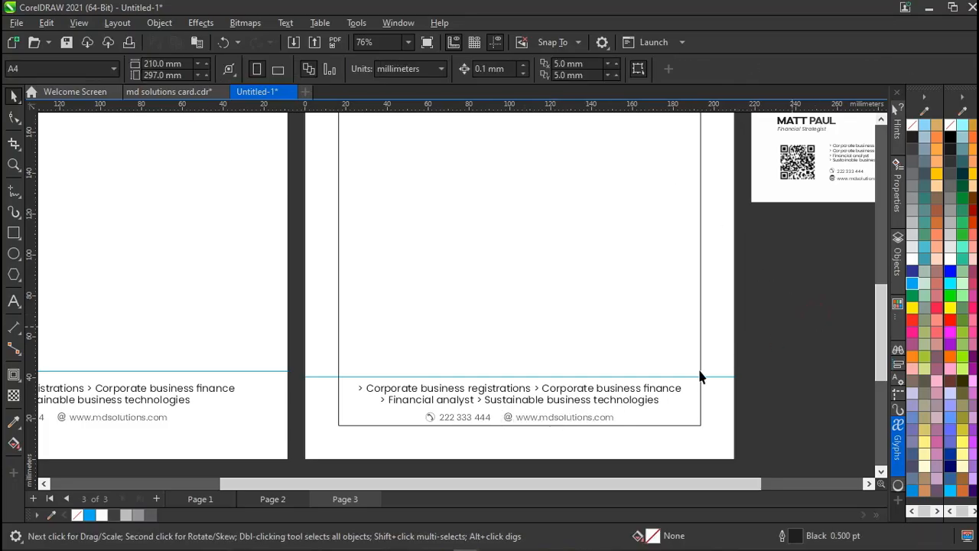
pyautogui.click(590, 413)
pyautogui.click(573, 420)
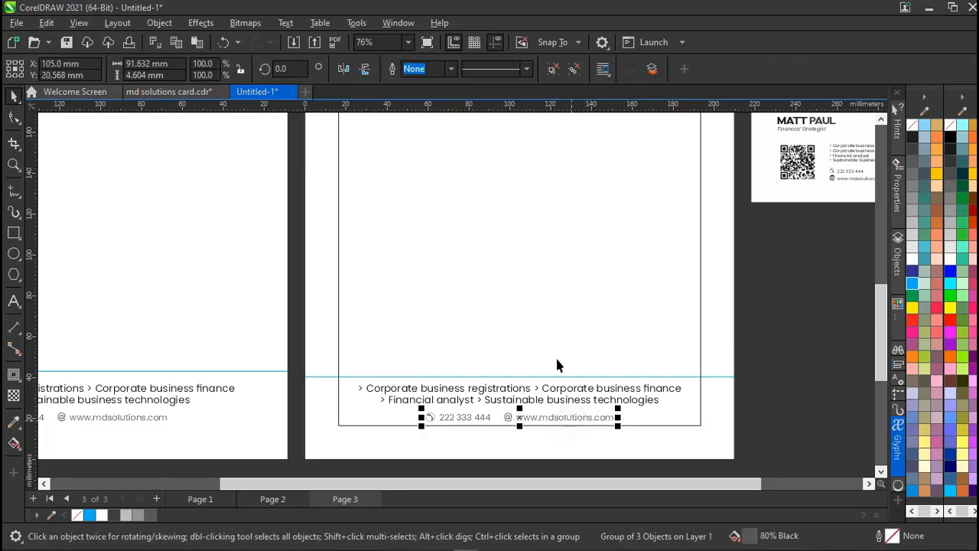
pyautogui.keyDown('ctrl'); pyautogui.click(566, 418); pyautogui.keyUp('ctrl')
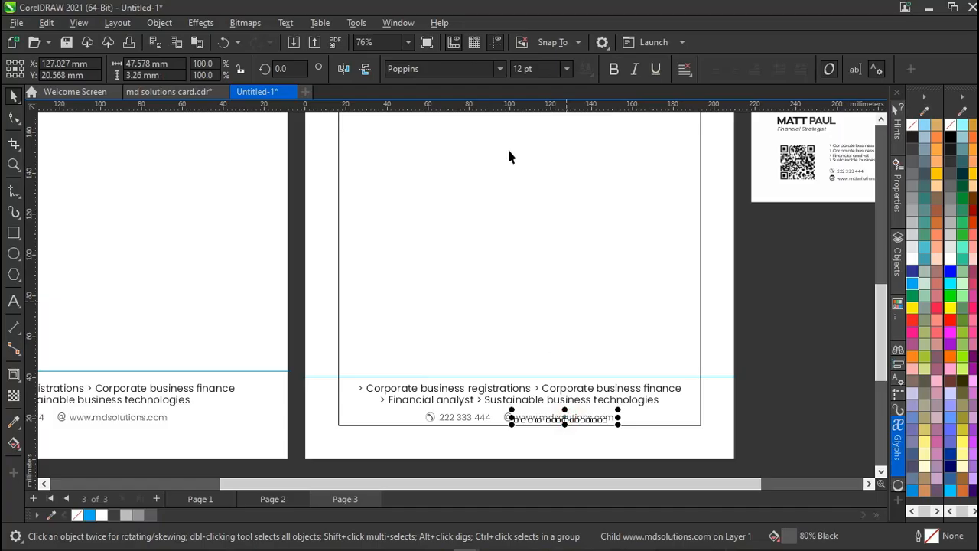
pyautogui.click(543, 399)
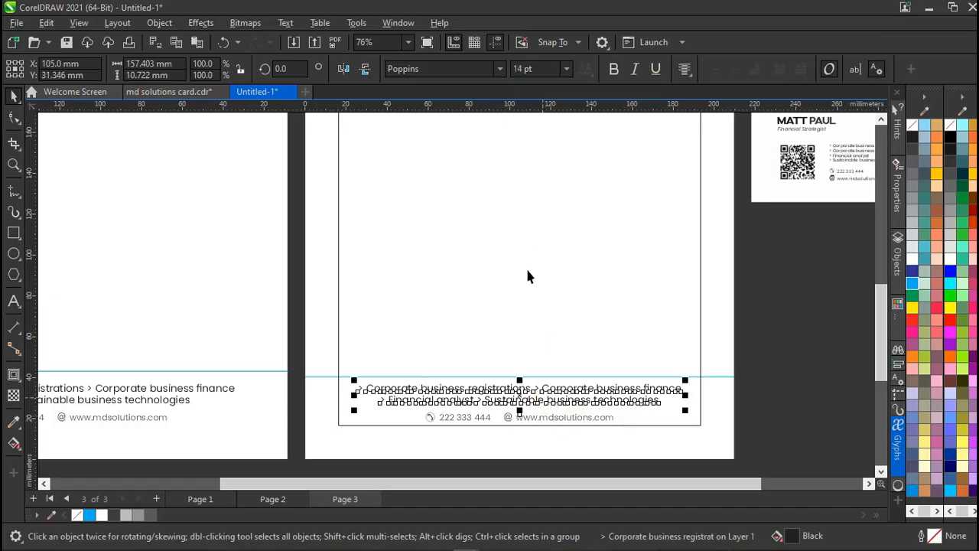
pyautogui.click(538, 416)
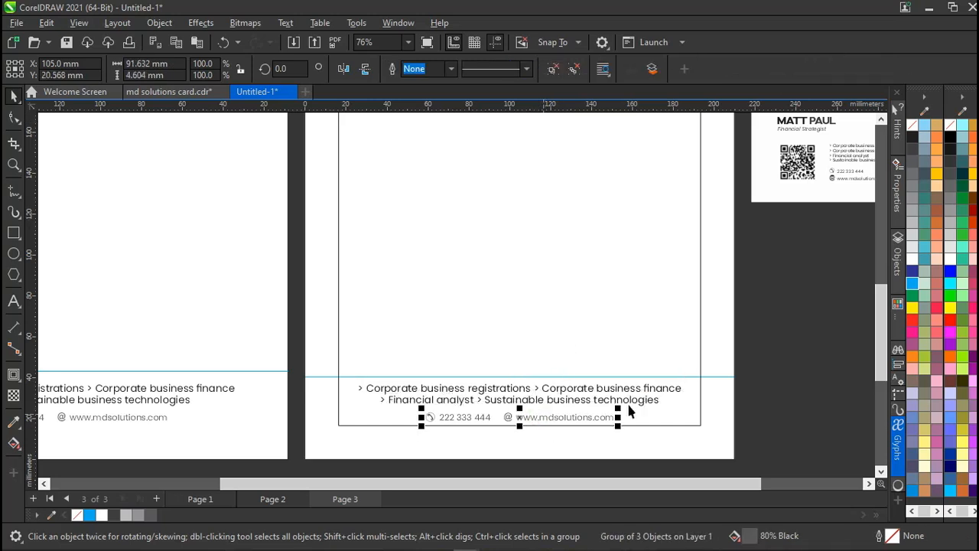
pyautogui.moveTo(618, 414)
pyautogui.mouseDown()
pyautogui.moveTo(626, 414)
pyautogui.moveTo(619, 411)
pyautogui.mouseUp()
pyautogui.hotkey('ctrl', 'u')
pyautogui.click(831, 402)
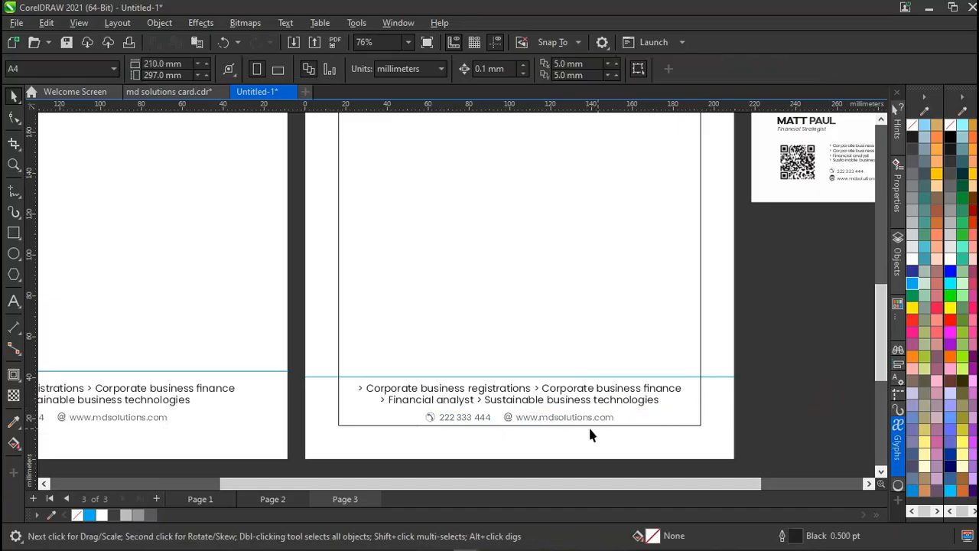
# Check the website and phone text sizes, keeping the website text at 12 pt.
pyautogui.click(553, 425)
pyautogui.click(551, 419)
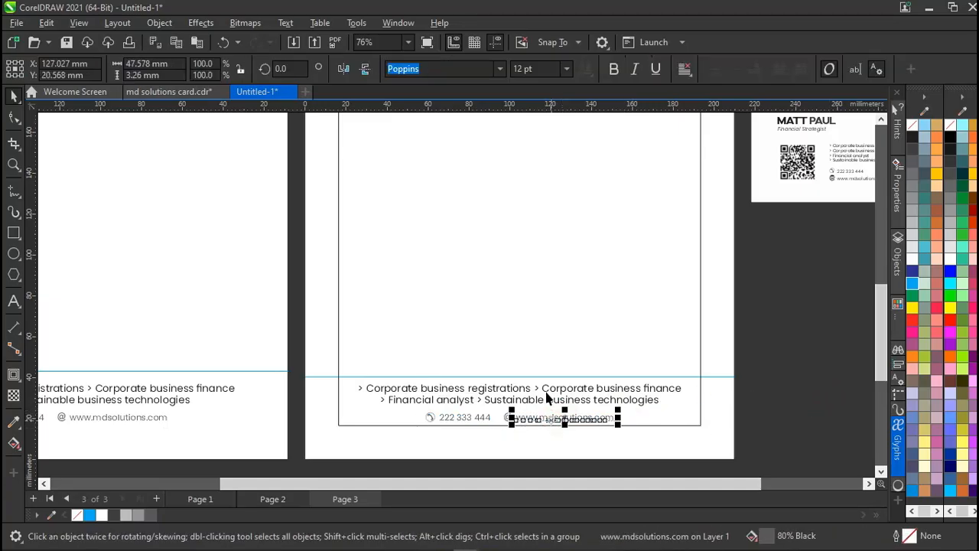
pyautogui.doubleClick(540, 68)
pyautogui.write('13')
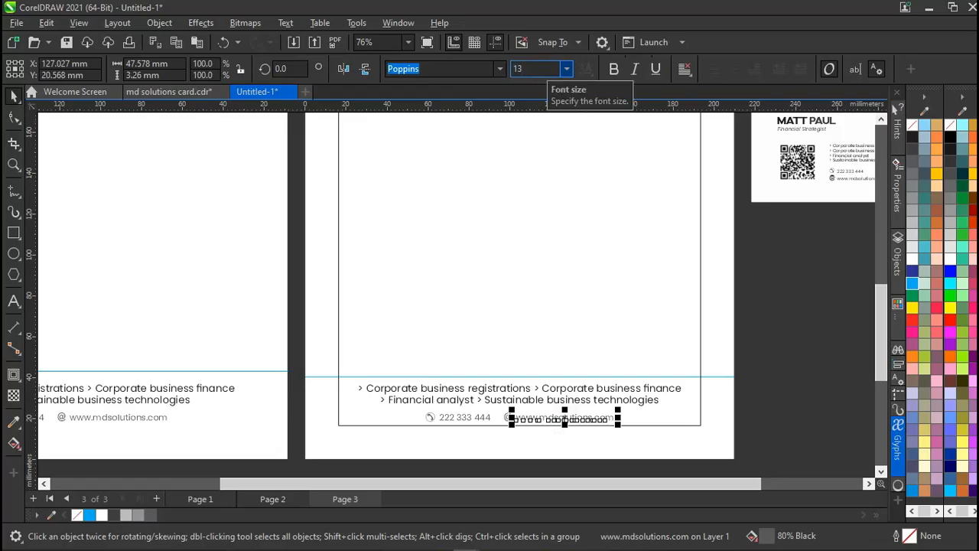
pyautogui.press('Return')
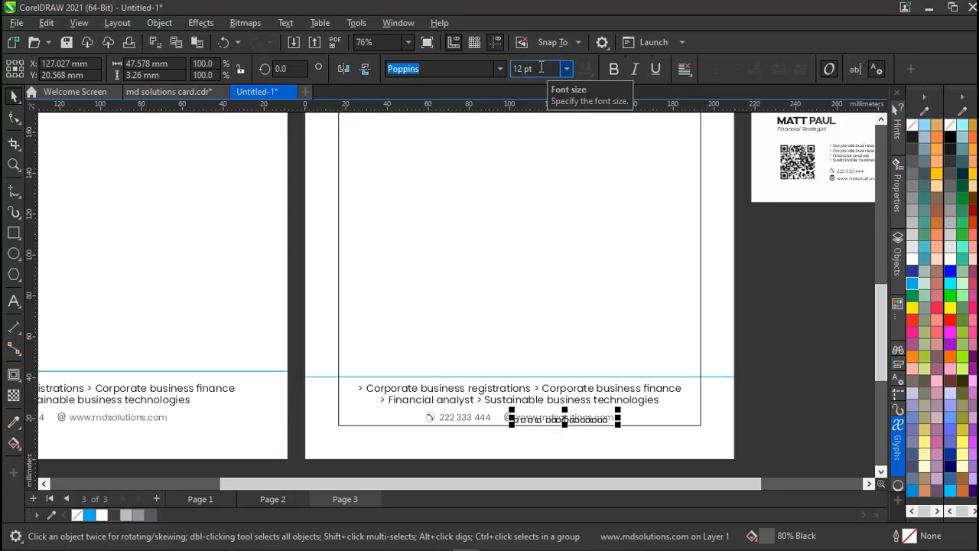
pyautogui.click(448, 419)
pyautogui.keyDown('ctrl'); pyautogui.click(448, 417); pyautogui.keyUp('ctrl')
pyautogui.click(518, 68)
pyautogui.click(760, 295)
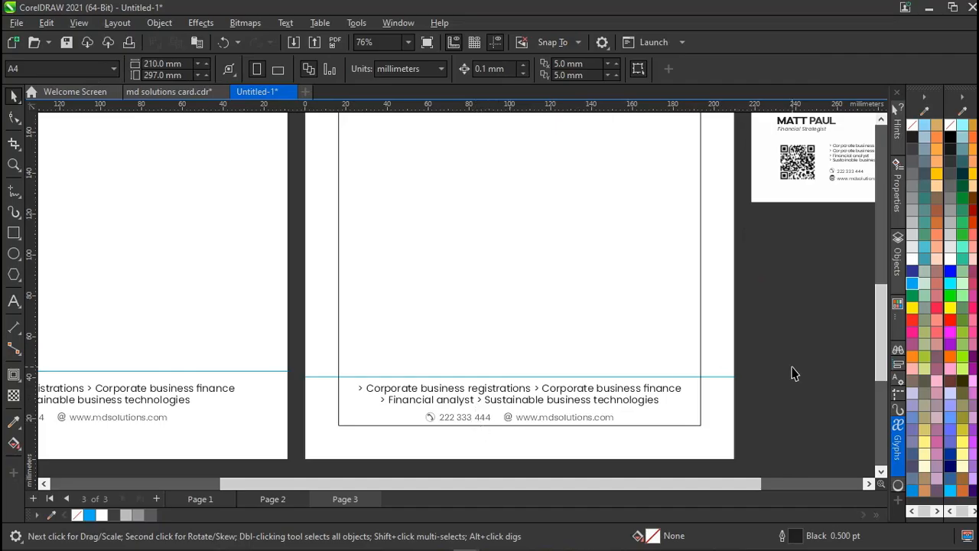
# Zoom out and remove the thin inset border frame from the page 3 letterhead.
pyautogui.scroll(-4, 793, 373)
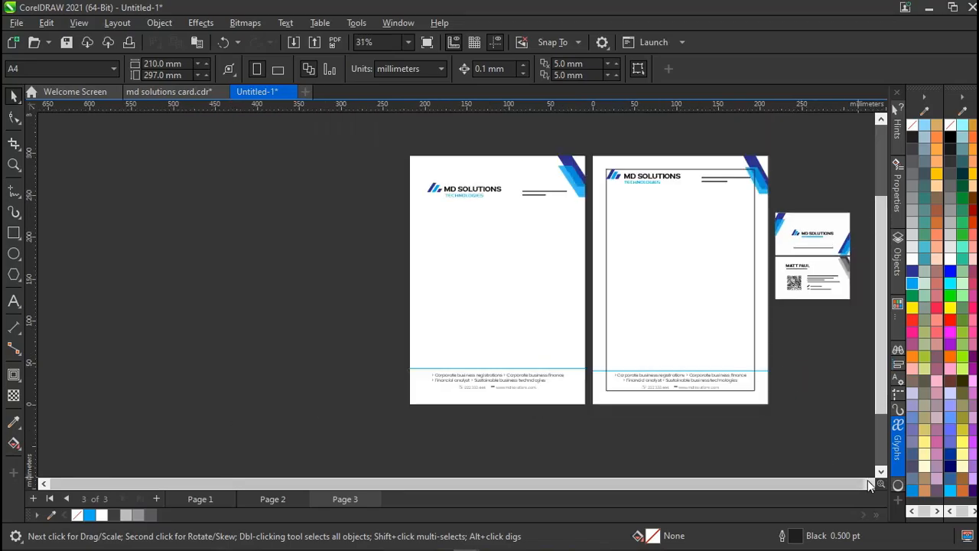
pyautogui.hscroll(3, 807, 484)
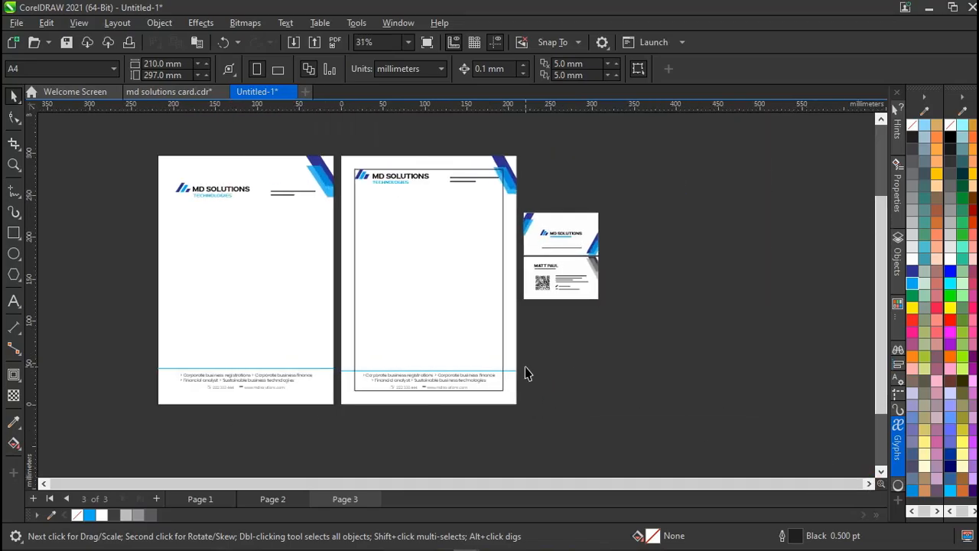
pyautogui.scroll(2, 524, 368)
pyautogui.scroll(-1, 525, 373)
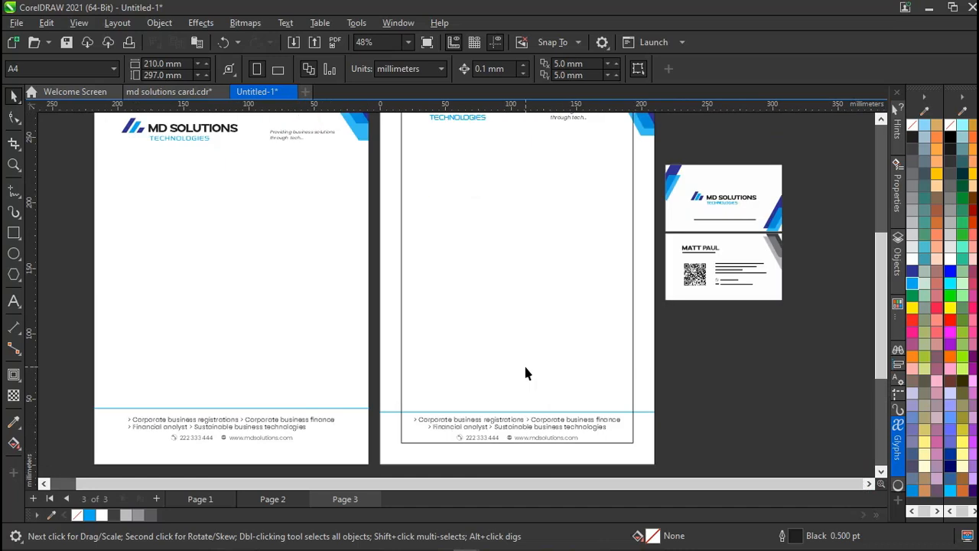
pyautogui.click(524, 368)
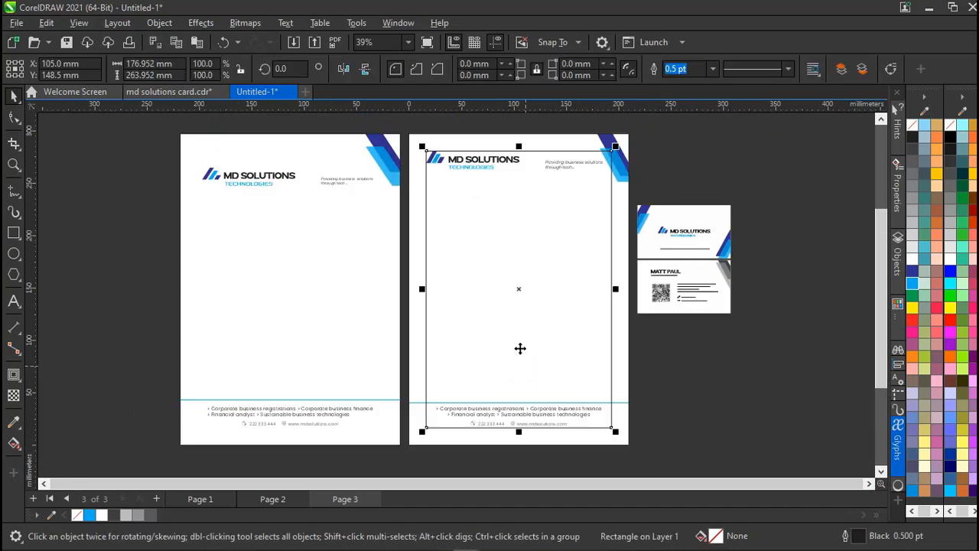
pyautogui.press('Escape')
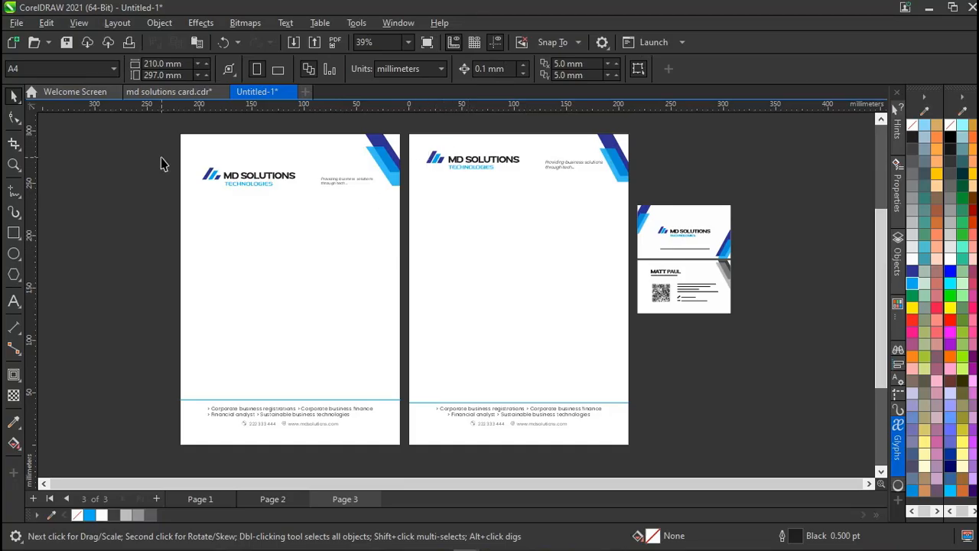
# Nudge page 1's logo and tagline up three steps.
pyautogui.moveTo(161, 161); pyautogui.dragTo(390, 200)
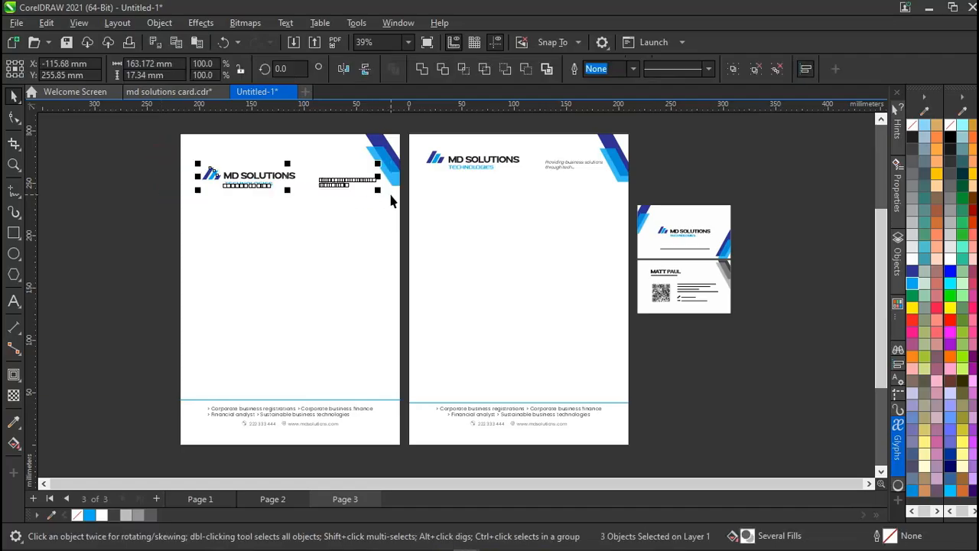
pyautogui.press('Up')
pyautogui.press('Up')
pyautogui.press('Up')
pyautogui.press('Up')
pyautogui.press('Up')
pyautogui.press('Up')
pyautogui.press('Up')
pyautogui.press('Up')
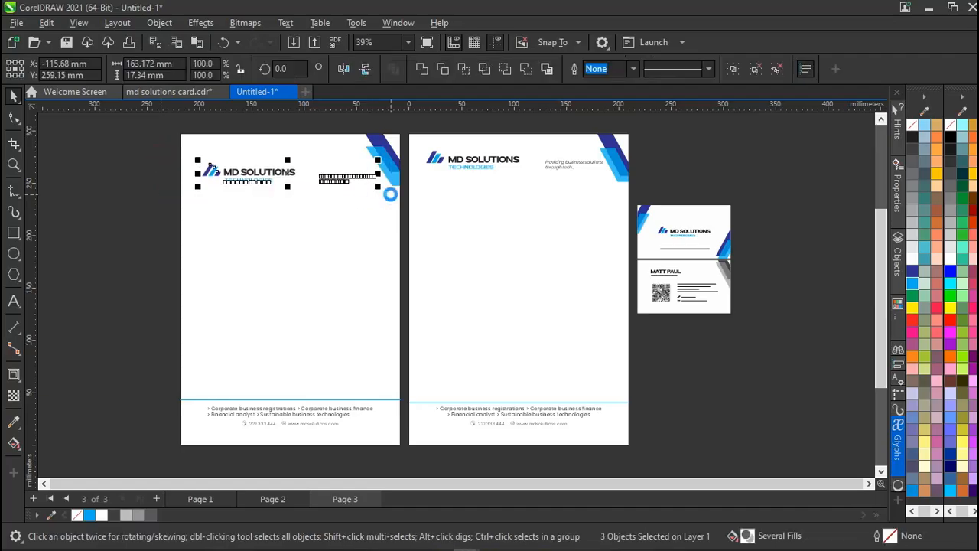
pyautogui.press('Up')
pyautogui.press('Up')
pyautogui.press('Up')
pyautogui.press('Up')
pyautogui.press('Up')
pyautogui.press('Up')
pyautogui.press('Up')
pyautogui.press('Up')
pyautogui.press('Up')
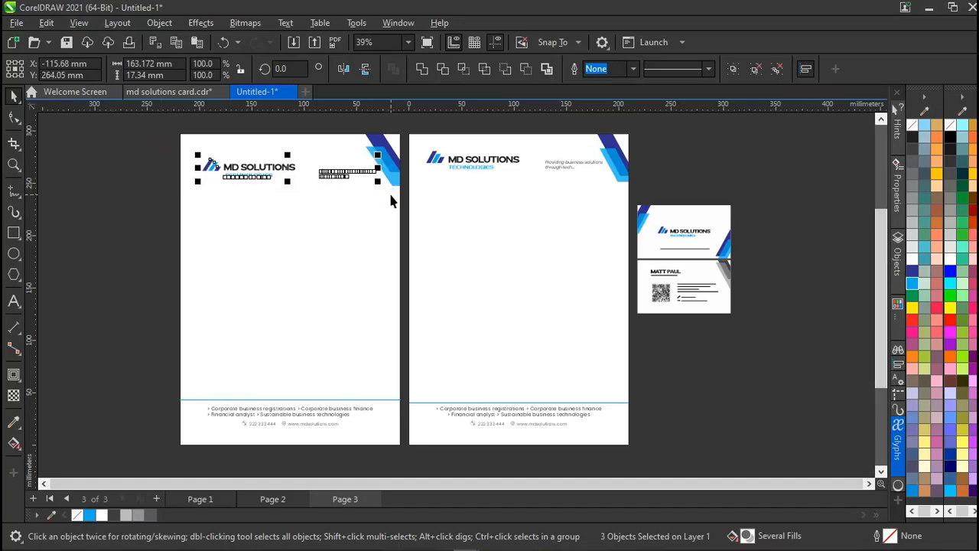
pyautogui.press('Up')
pyautogui.press('Up')
pyautogui.press('Up')
pyautogui.press('Up')
pyautogui.press('Up')
pyautogui.press('Up')
pyautogui.press('Up')
pyautogui.press('Up')
pyautogui.press('Up')
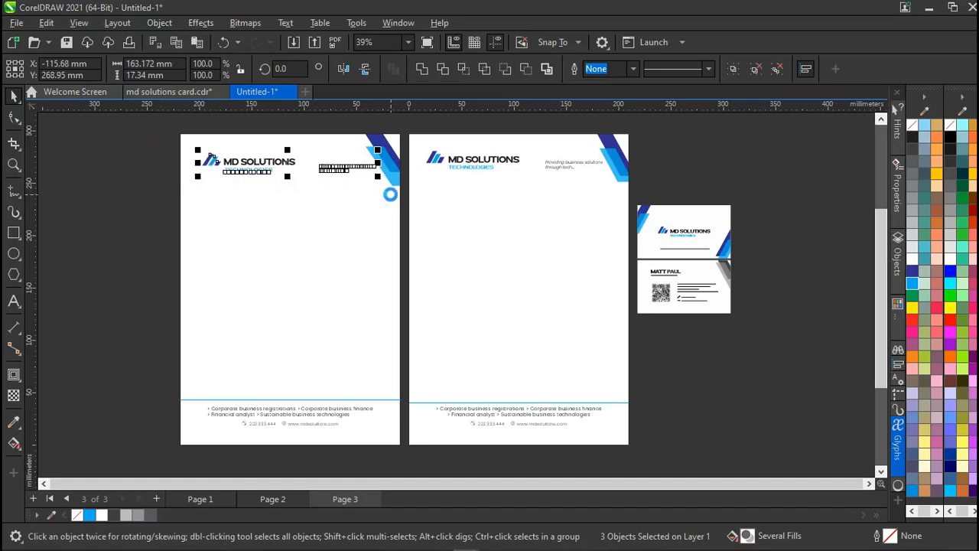
pyautogui.click(243, 206)
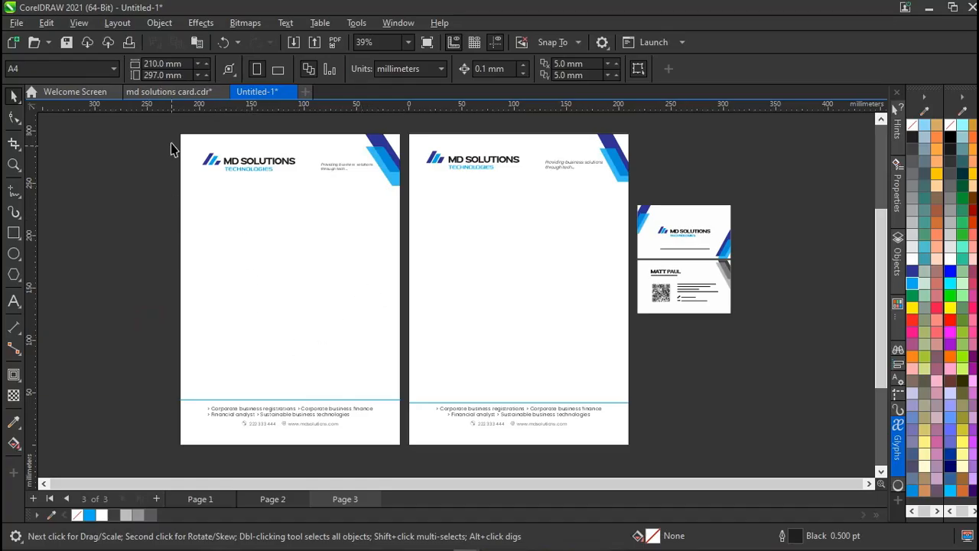
# Delete page 1's objects and the card copy beside the letterhead, then go to page 2.
pyautogui.moveTo(171, 126); pyautogui.dragTo(413, 457)
pyautogui.press('Delete')
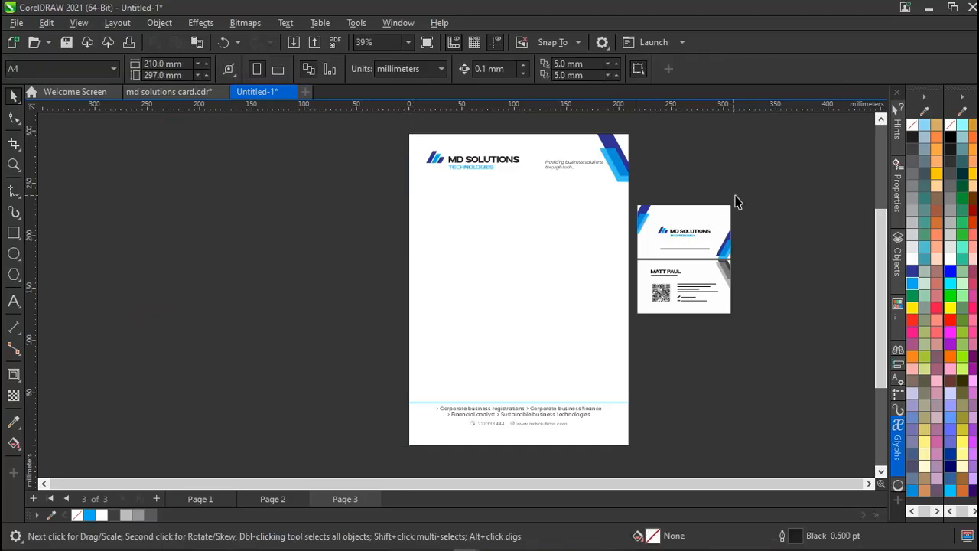
pyautogui.moveTo(751, 195); pyautogui.dragTo(635, 333)
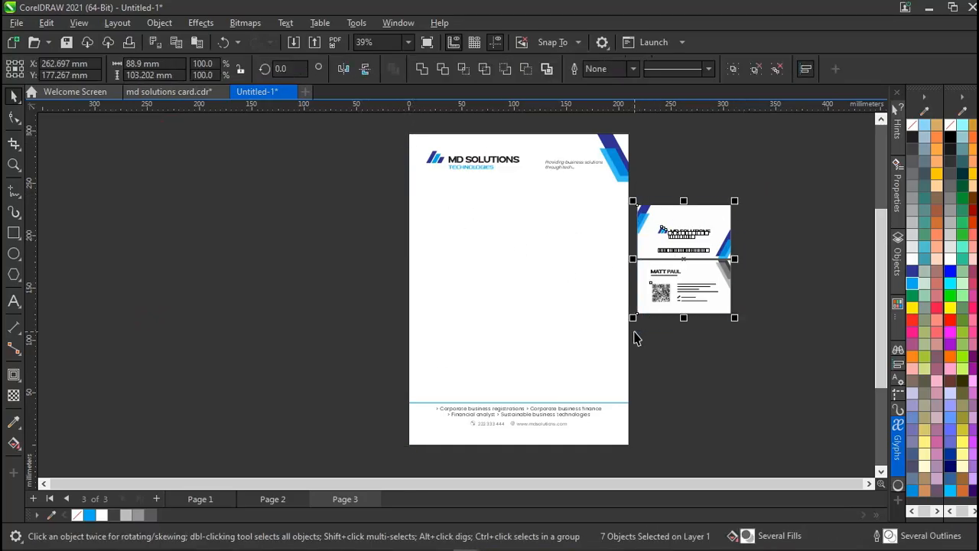
pyautogui.press('Delete')
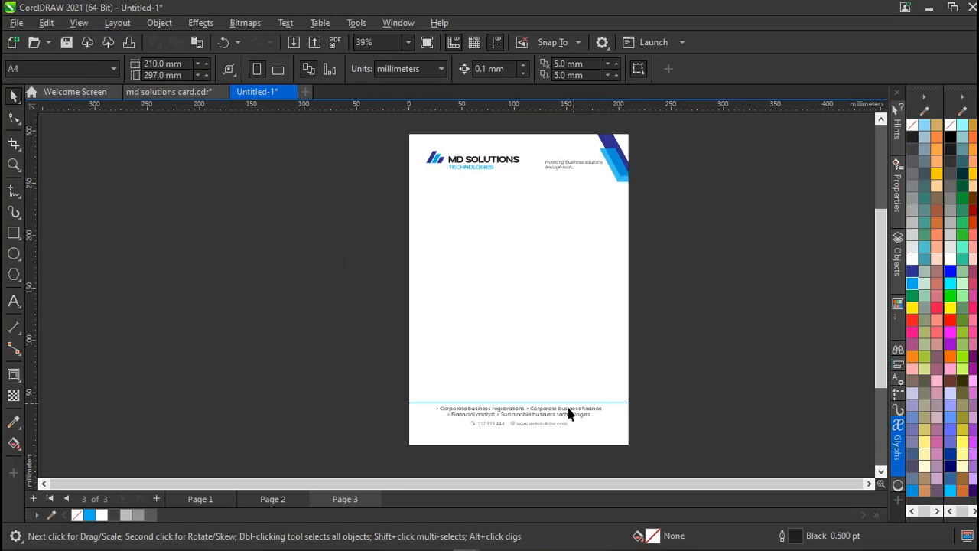
pyautogui.click(535, 413)
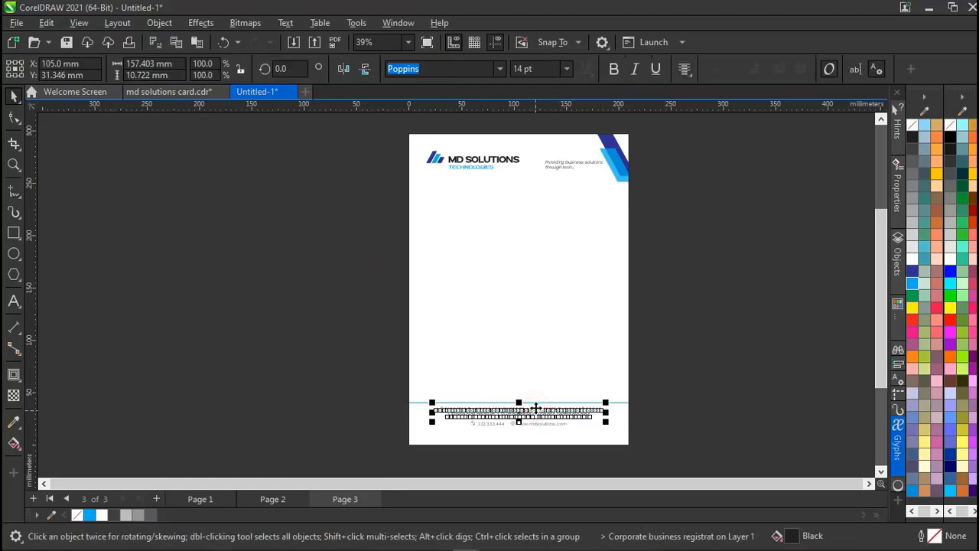
pyautogui.click(676, 382)
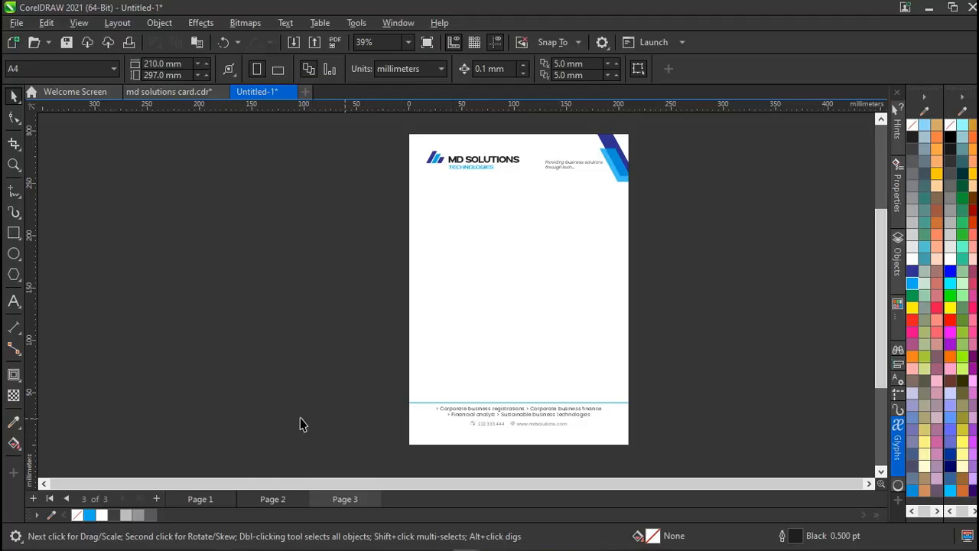
pyautogui.press('pageup')
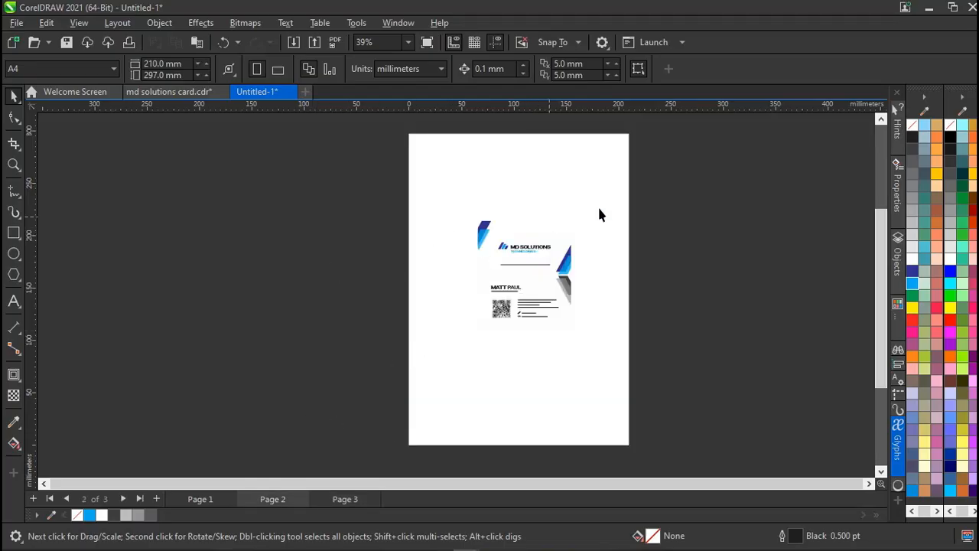
# Delete page 1 with the horizontal card, leaving the vertical QR-code card as page 1.
pyautogui.moveTo(662, 192); pyautogui.dragTo(404, 362)
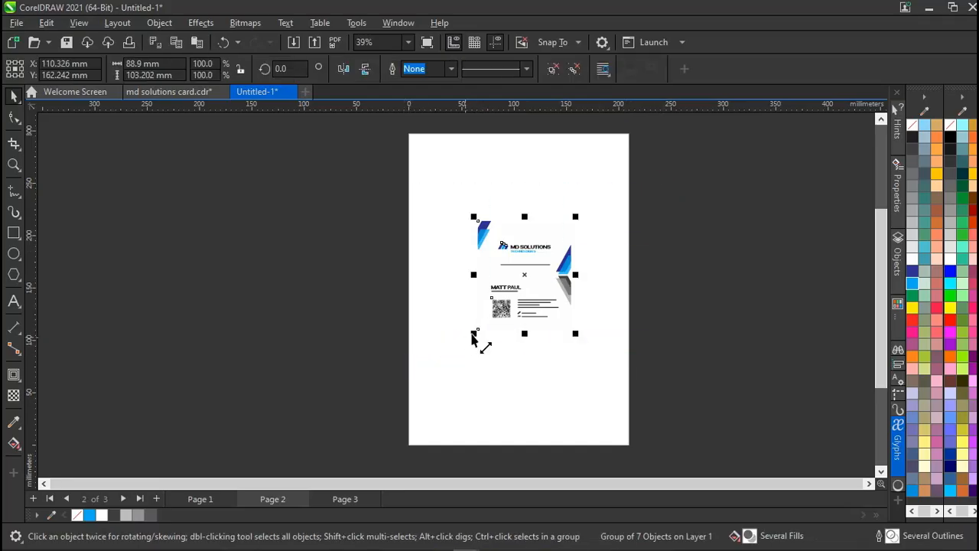
pyautogui.moveTo(475, 333); pyautogui.dragTo(424, 403)
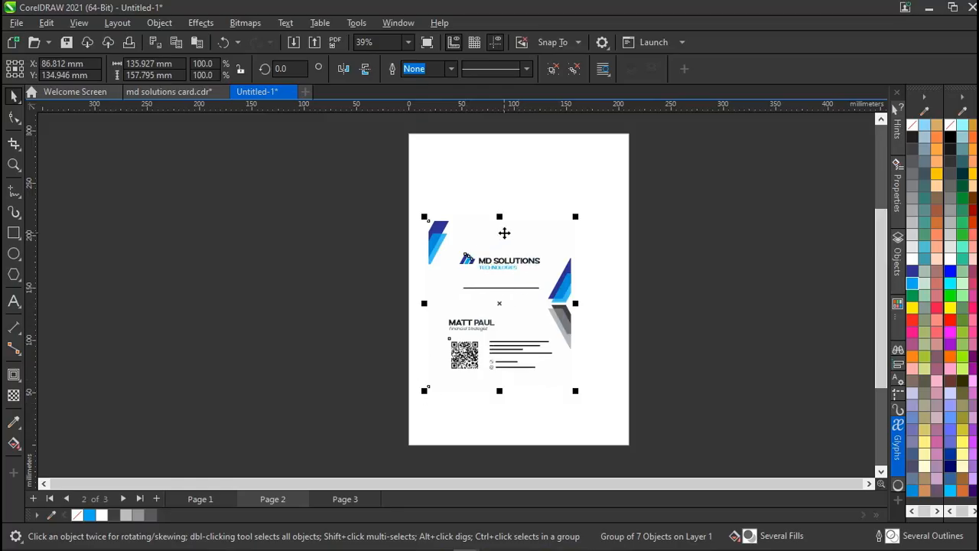
pyautogui.hotkey('ctrl', 'z')
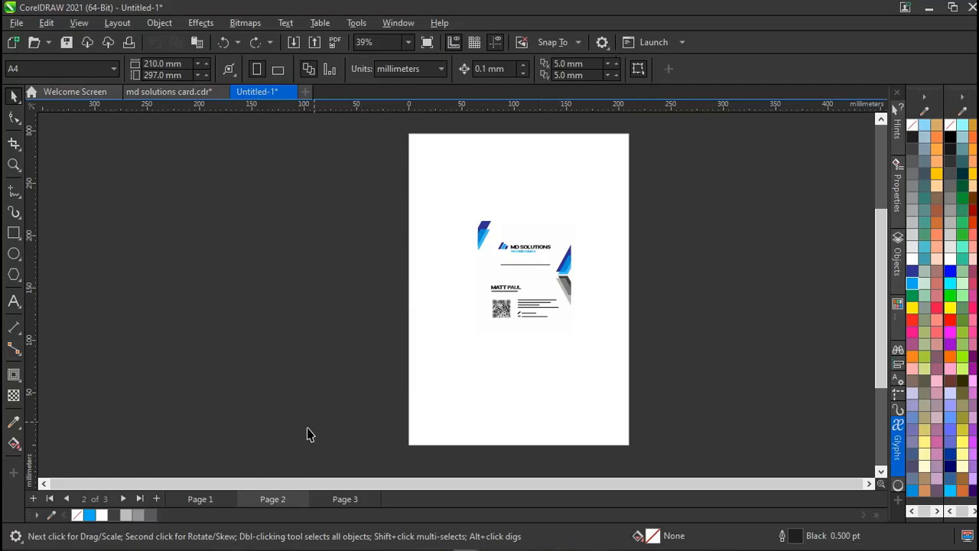
pyautogui.click(208, 502)
pyautogui.click(252, 498)
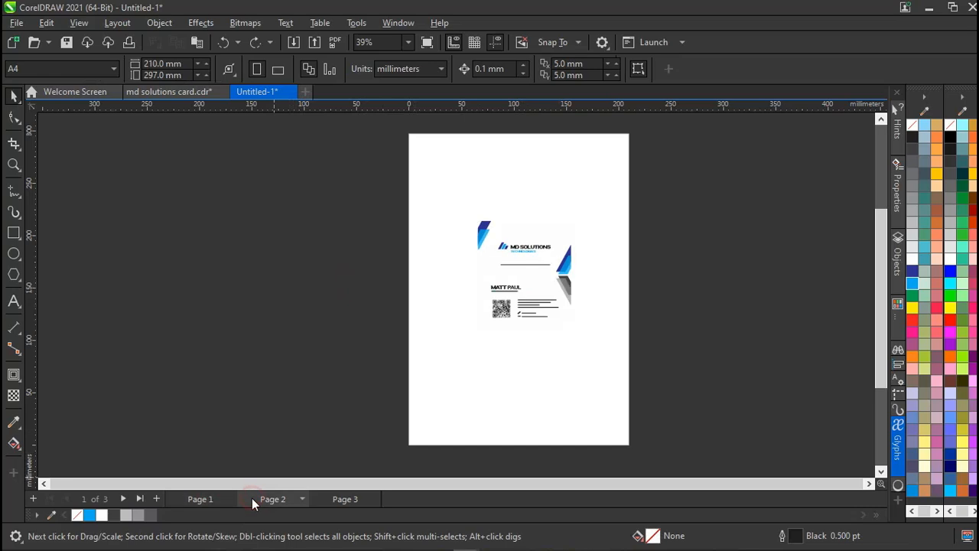
pyautogui.click(202, 502)
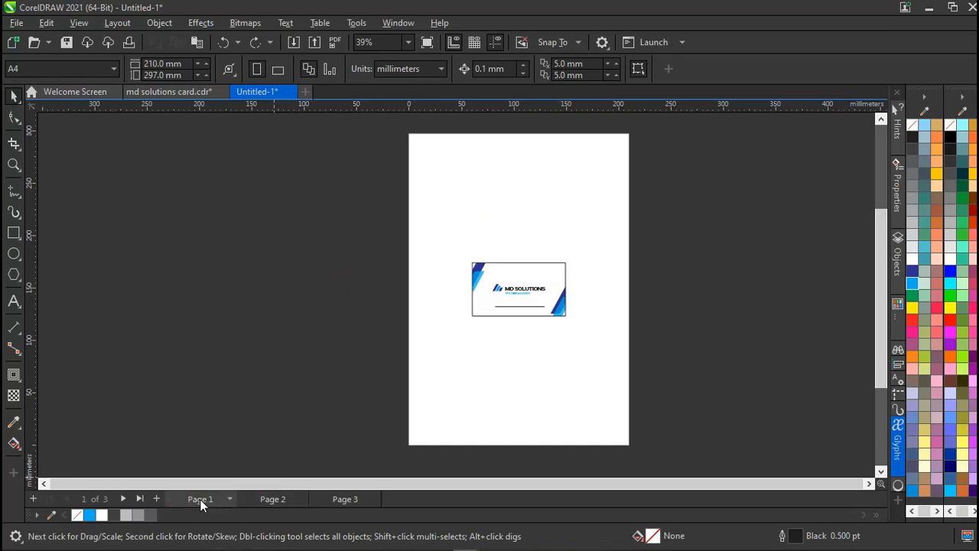
pyautogui.rightClick(200, 499)
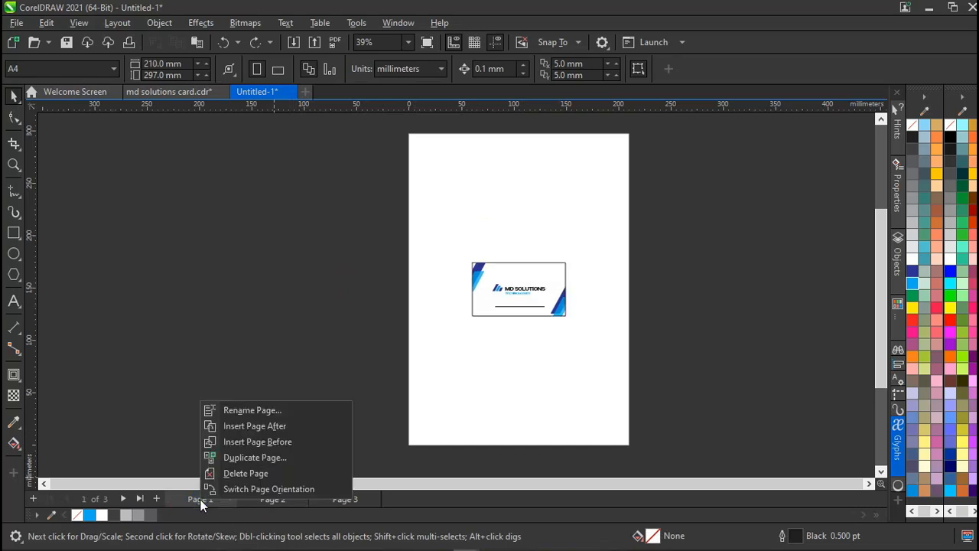
pyautogui.click(247, 473)
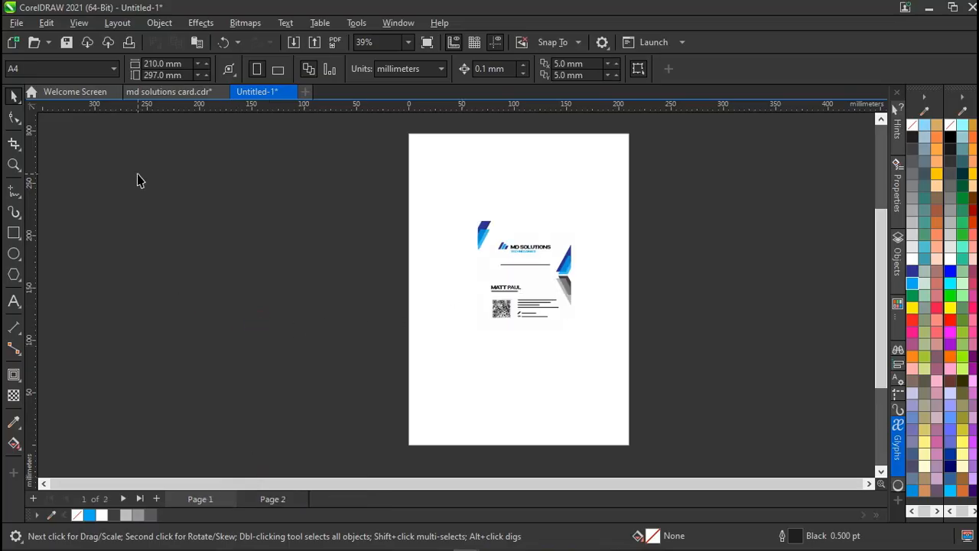
pyautogui.click(17, 24)
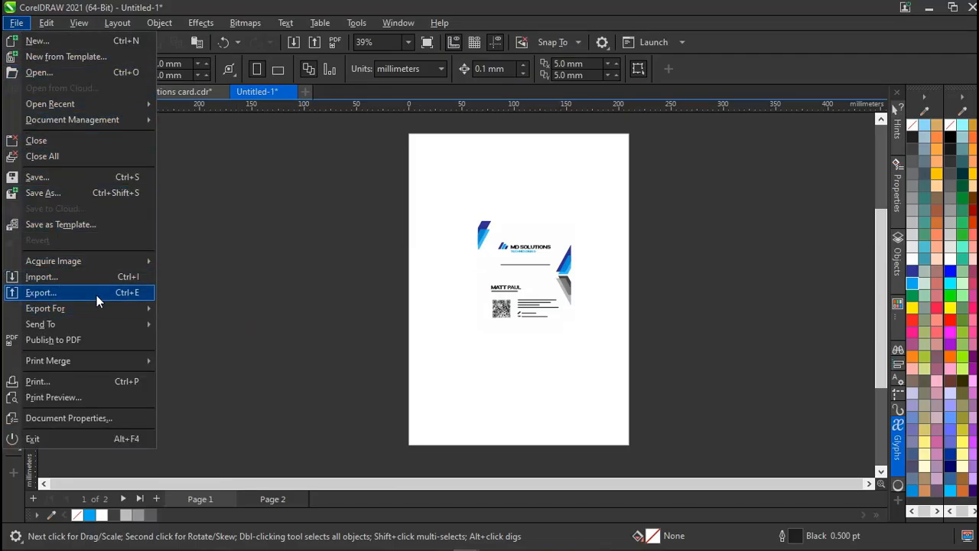
# Save the drawing in Documents as 'md solutions card and letter'.
pyautogui.click(280, 282)
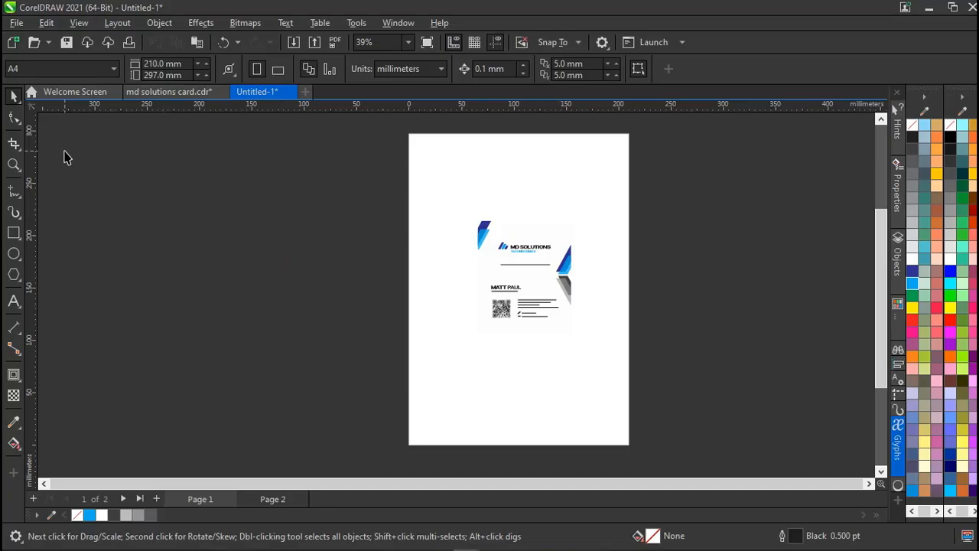
pyautogui.click(16, 22)
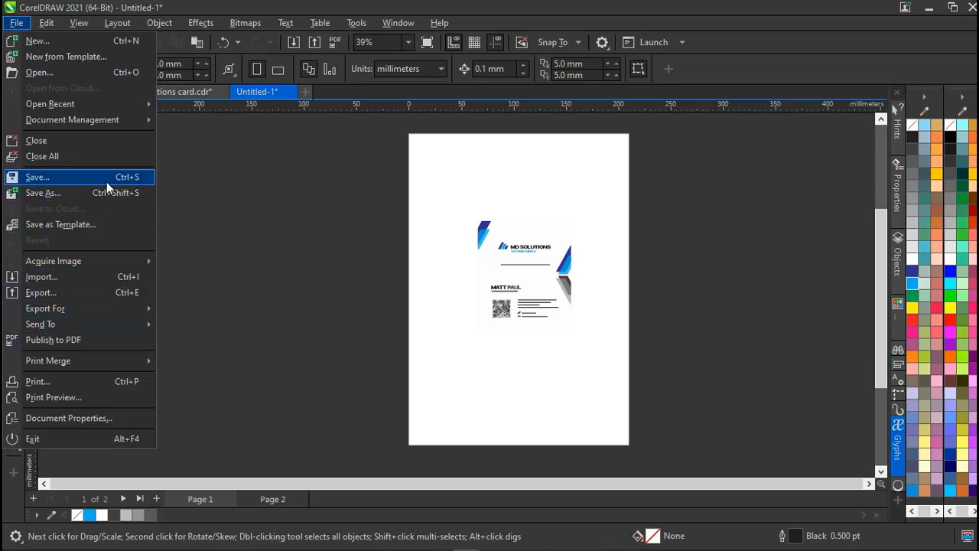
pyautogui.click(258, 203)
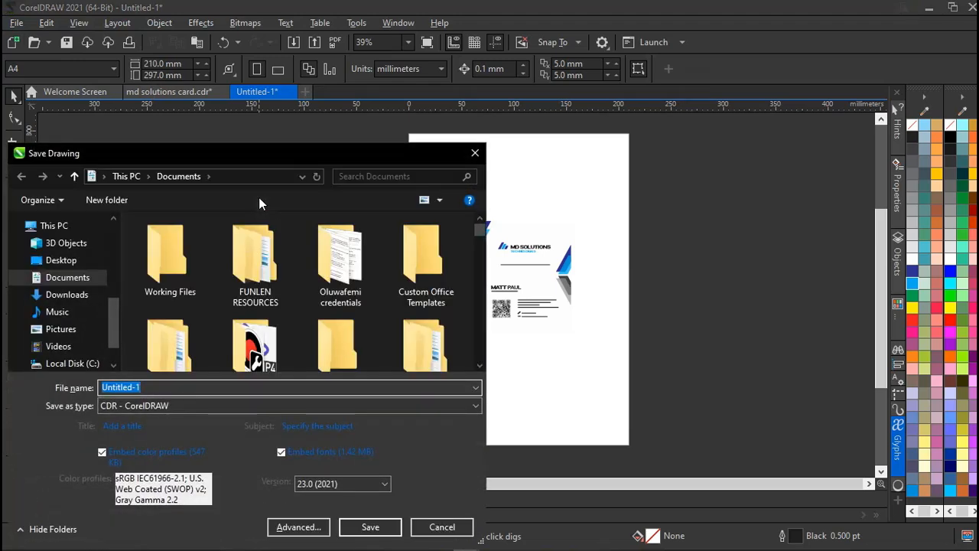
pyautogui.write('md soluti')
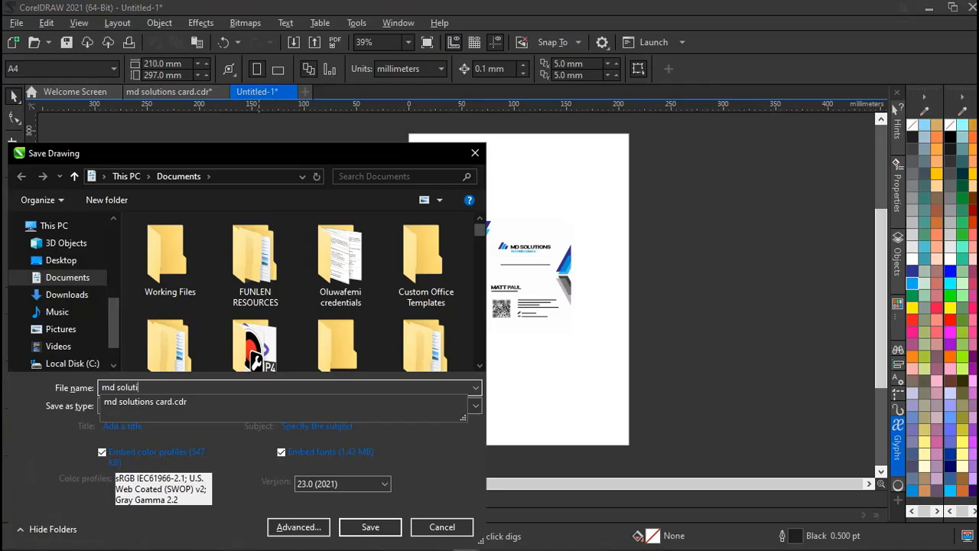
pyautogui.write('o')
pyautogui.write('ns card an')
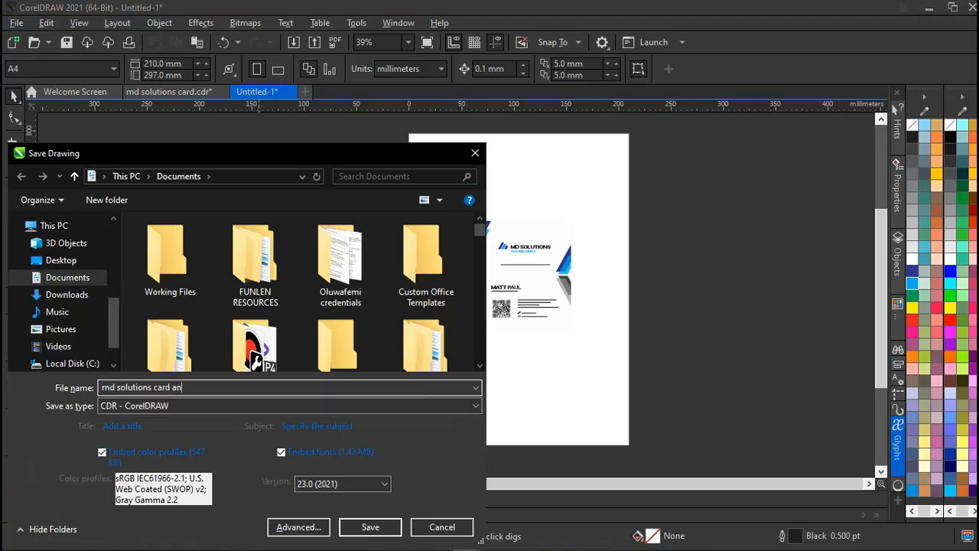
pyautogui.write('d letter')
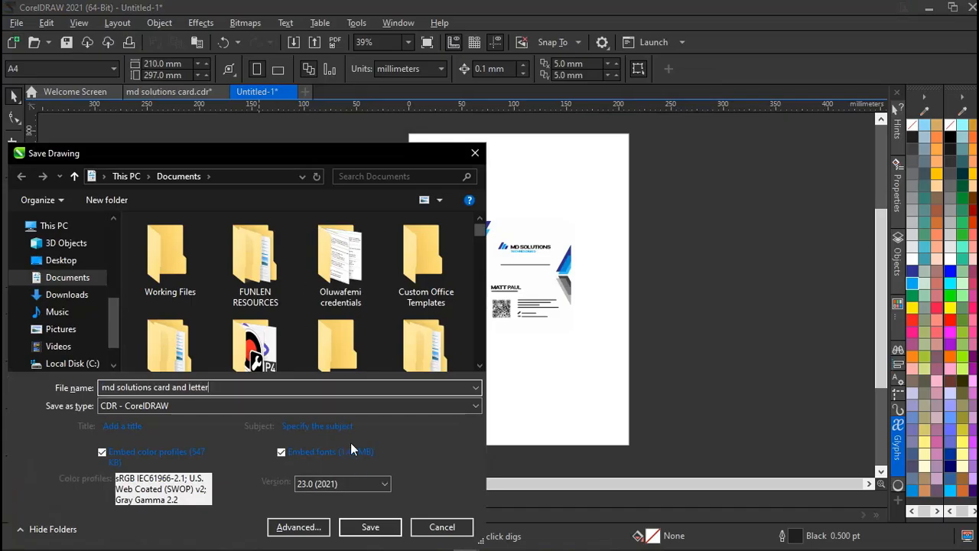
pyautogui.click(371, 528)
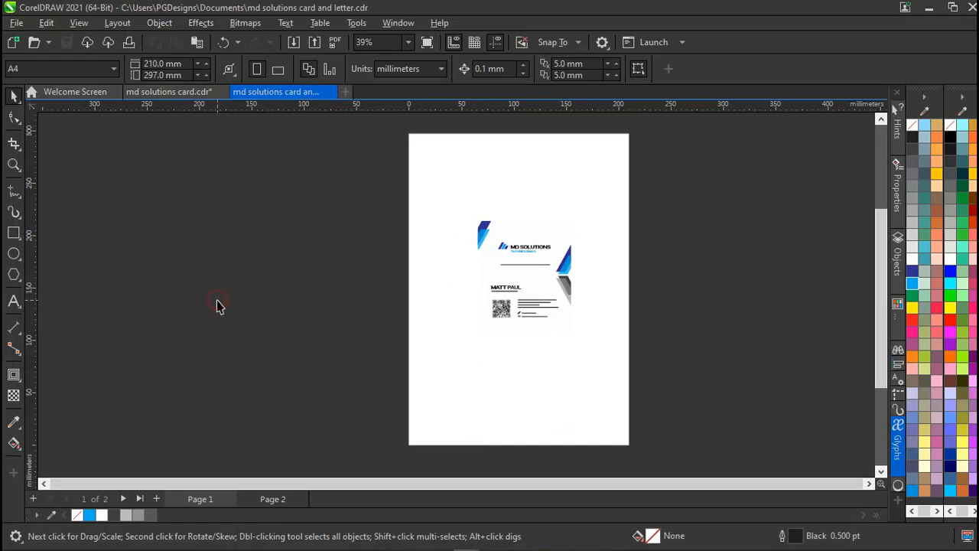
# Select and reselect the business card group, then deselect it.
pyautogui.click(498, 266)
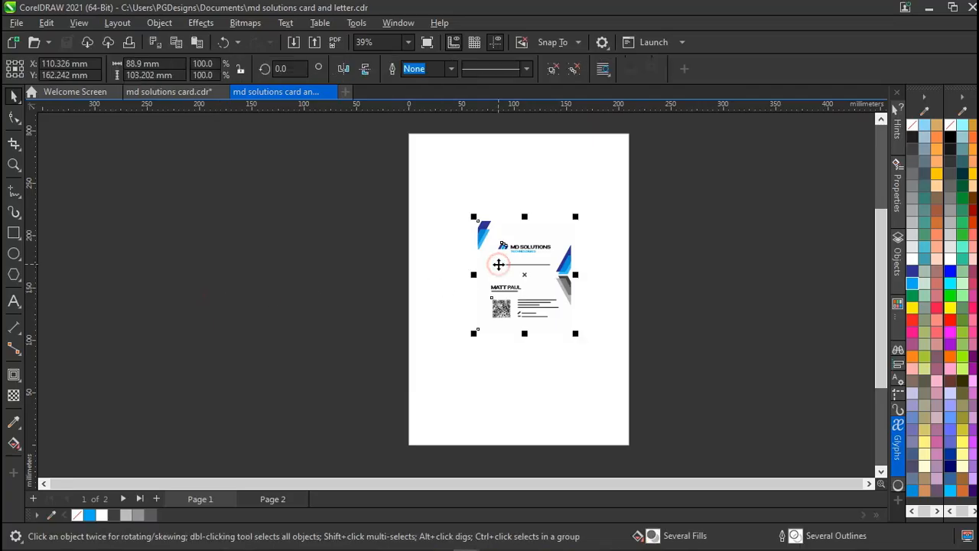
pyautogui.click(340, 260)
pyautogui.click(519, 258)
pyautogui.click(273, 252)
pyautogui.click(519, 256)
pyautogui.click(384, 261)
pyautogui.click(535, 253)
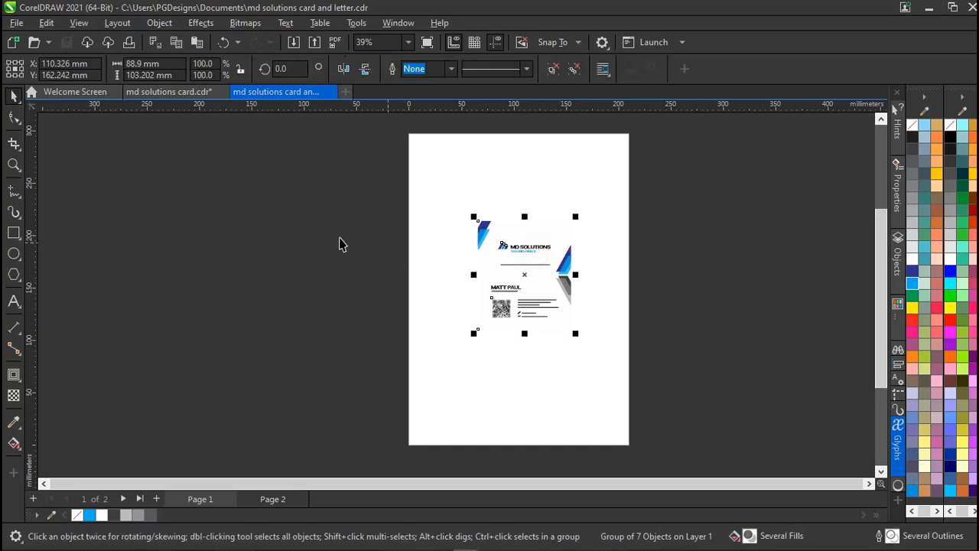
pyautogui.click(177, 216)
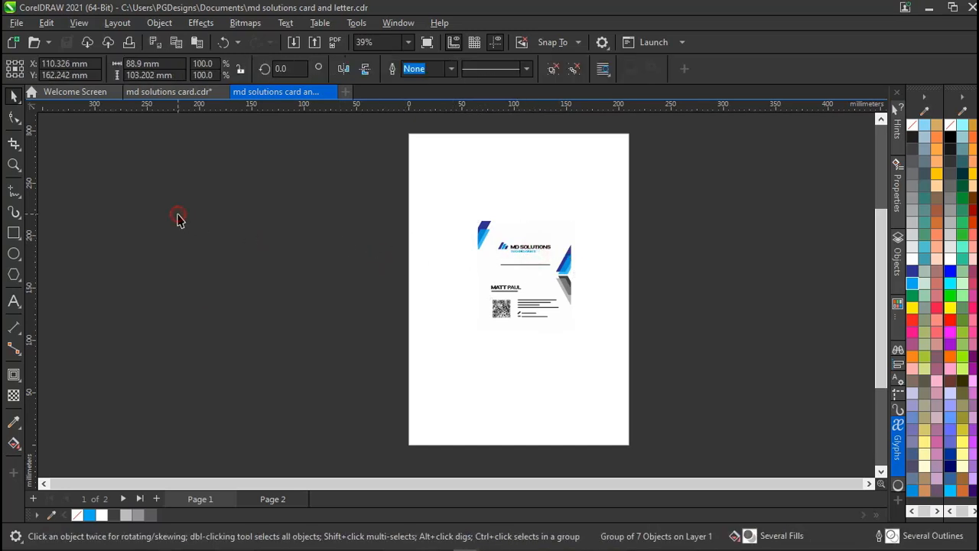
pyautogui.click(16, 23)
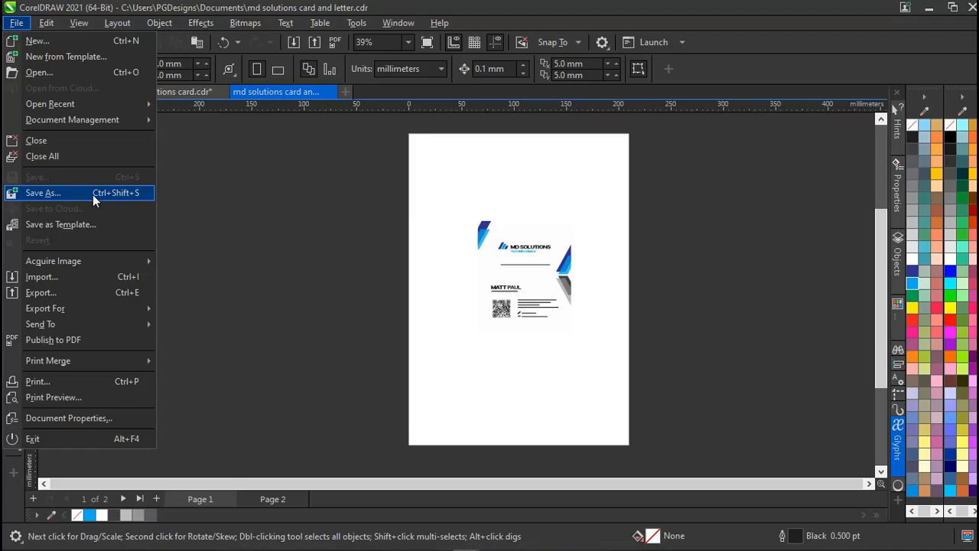
# Start Save As, keeping the file name 'md solutions card and letter' unchanged.
pyautogui.click(81, 194)
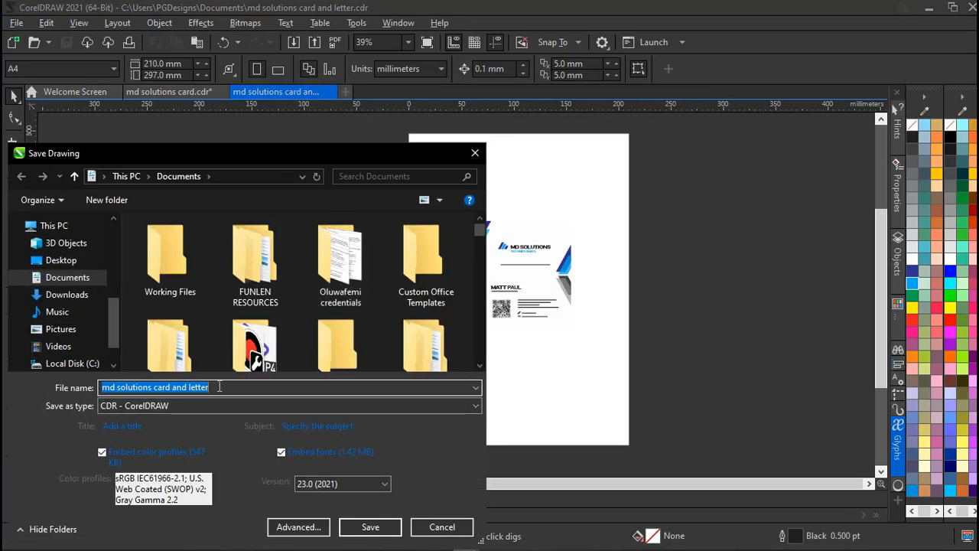
pyautogui.click(218, 387)
pyautogui.write('2')
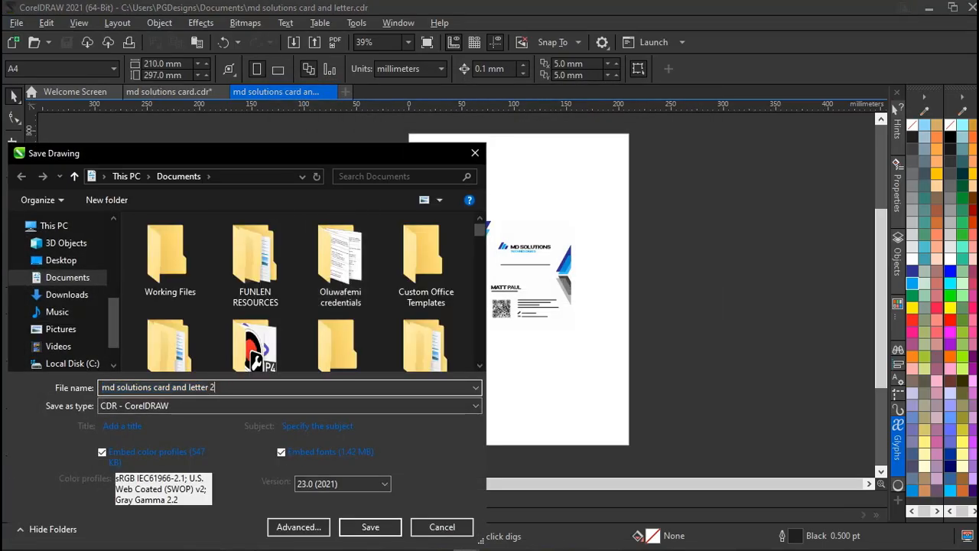
pyautogui.press('BackSpace')
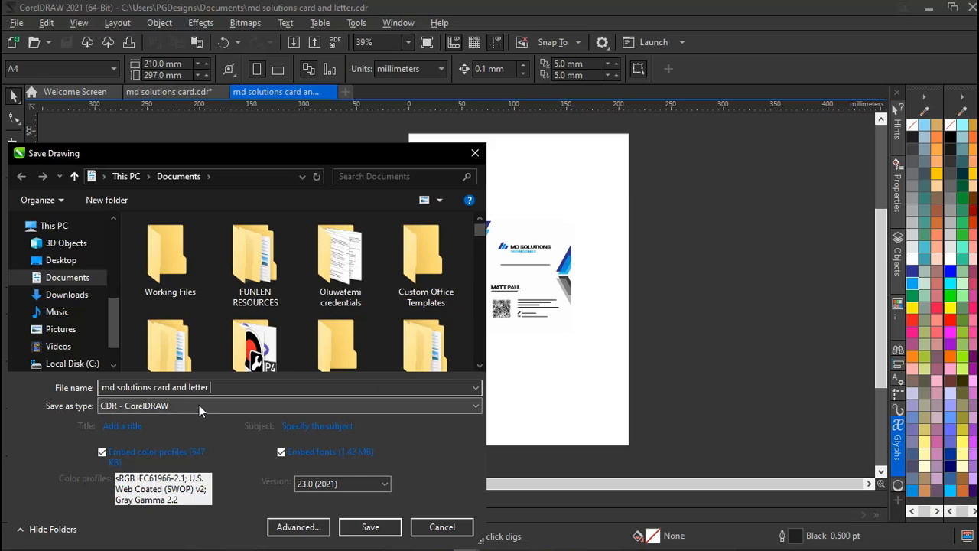
# Set the save type to PDF - Adobe Portable Document Format, target Downloads, and save.
pyautogui.click(220, 405)
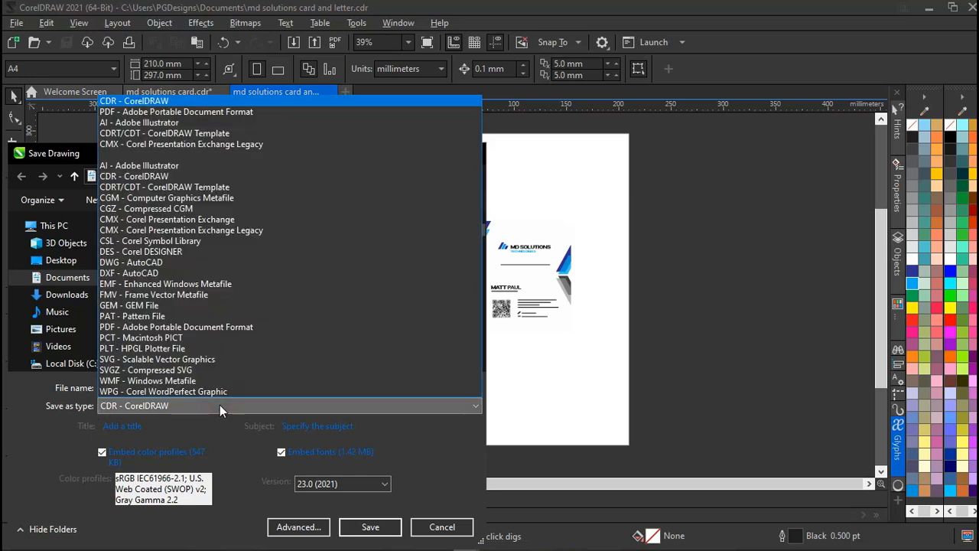
pyautogui.click(163, 407)
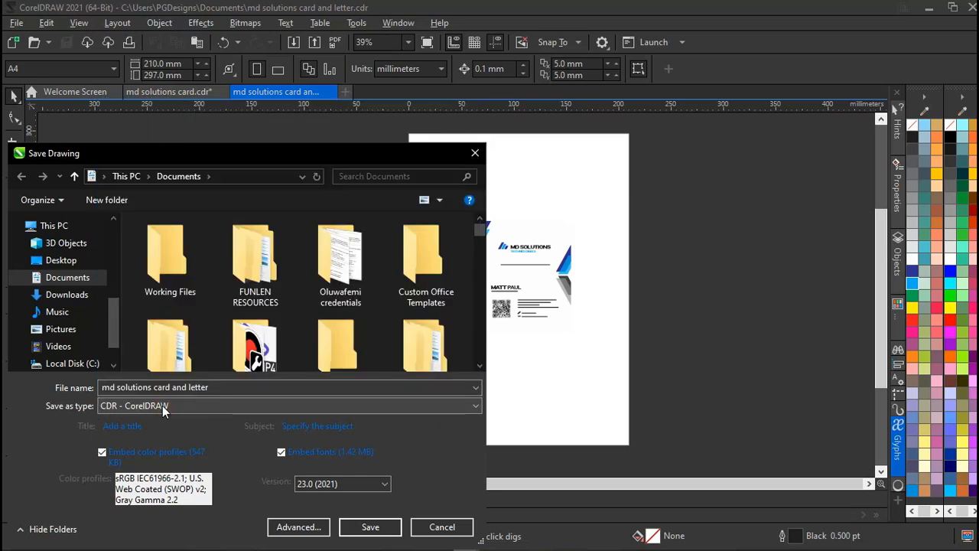
pyautogui.click(475, 407)
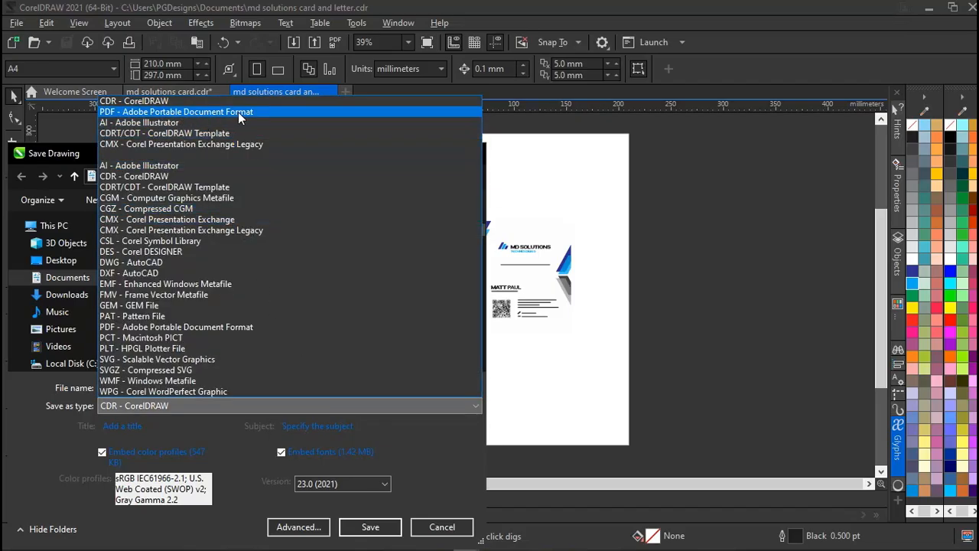
pyautogui.click(192, 112)
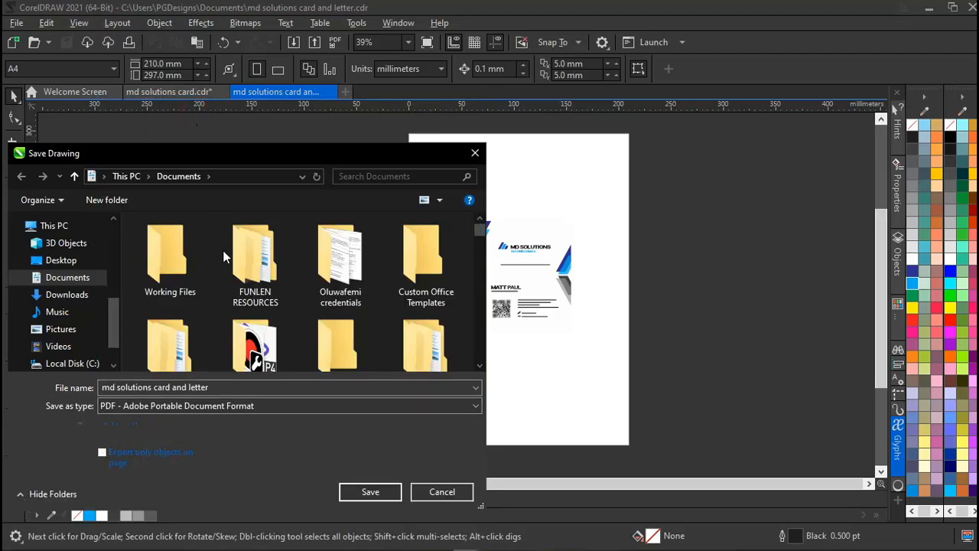
pyautogui.click(74, 303)
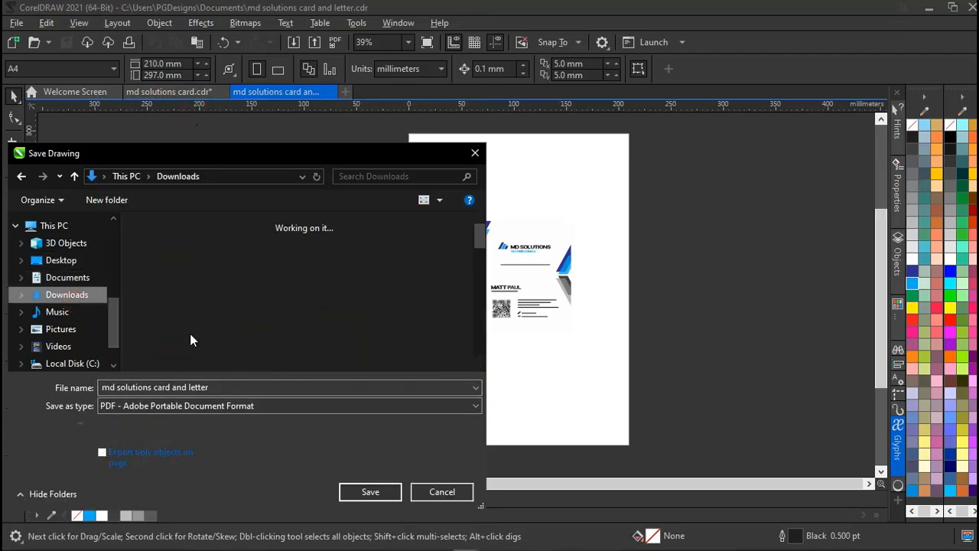
pyautogui.click(348, 492)
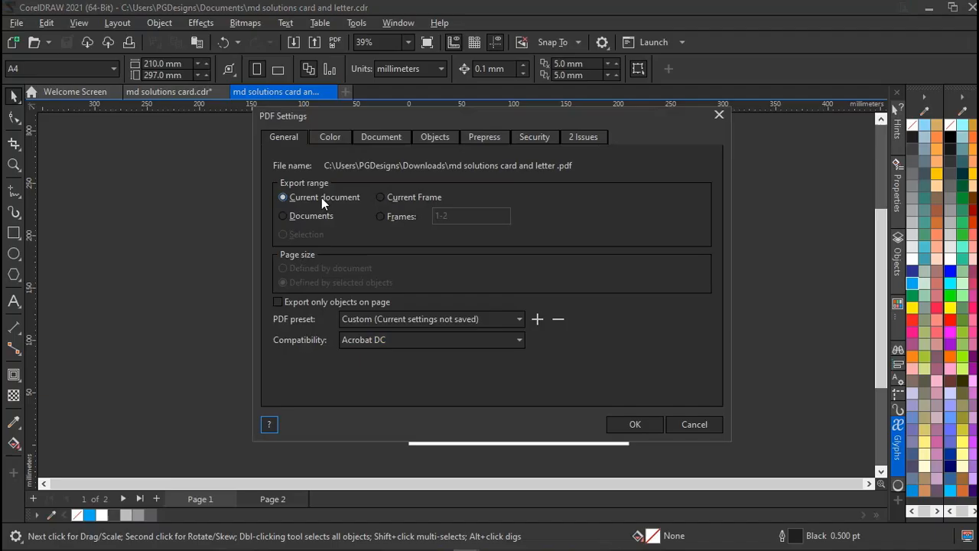
# Try the Current page option, then a custom page range, editing its page number.
pyautogui.click(411, 196)
pyautogui.click(382, 217)
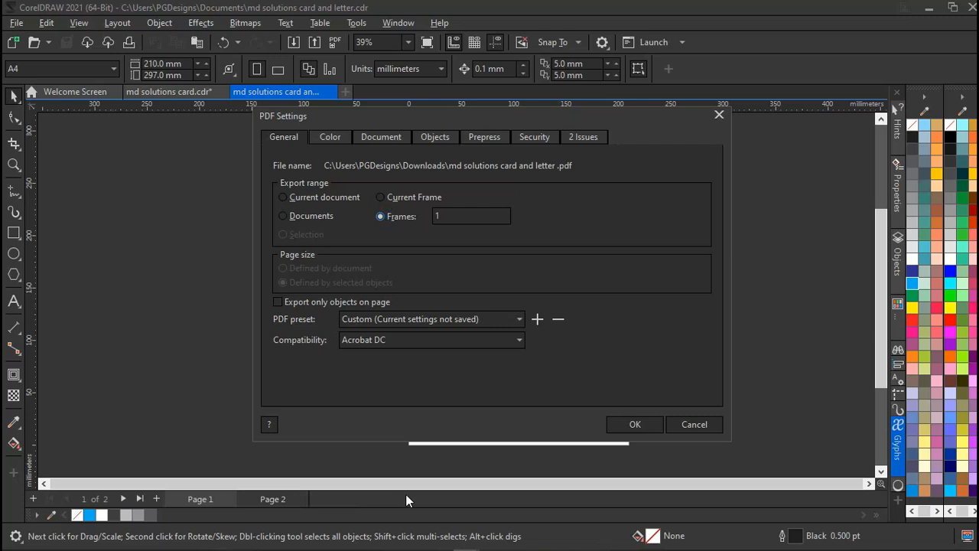
pyautogui.click(439, 217)
pyautogui.moveTo(447, 217); pyautogui.dragTo(419, 222)
pyautogui.write('10')
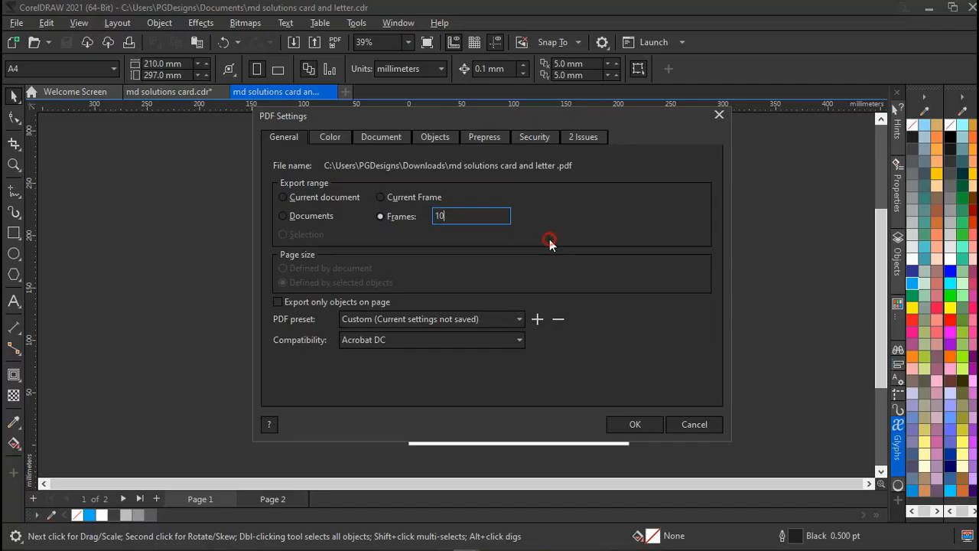
pyautogui.moveTo(463, 218); pyautogui.dragTo(404, 221)
pyautogui.write('1')
pyautogui.press('BackSpace')
pyautogui.write('2')
# Revise the page range, then switch to Current document and accept the PDF settings.
pyautogui.moveTo(469, 215); pyautogui.dragTo(408, 219)
pyautogui.write('-5')
pyautogui.press('BackSpace')
pyautogui.write('2')
pyautogui.click(319, 199)
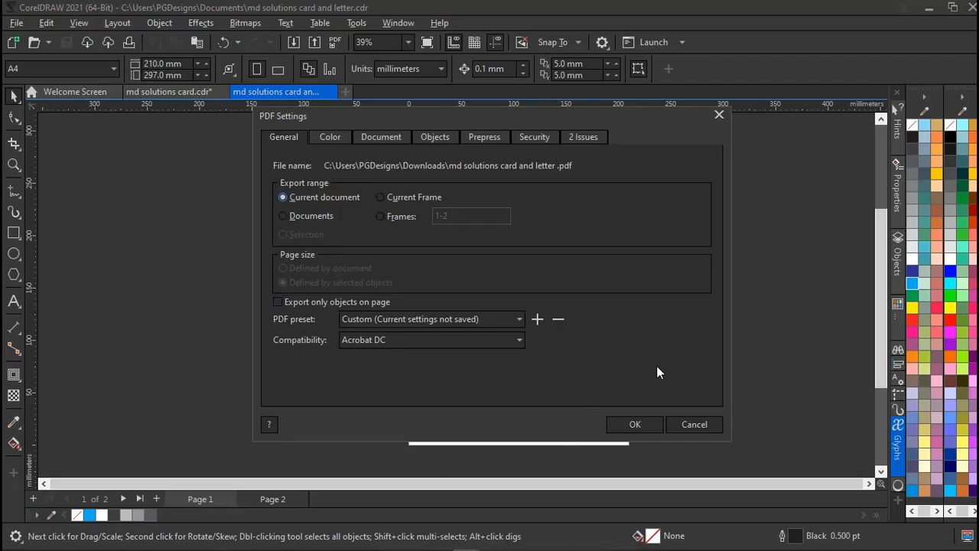
pyautogui.click(635, 424)
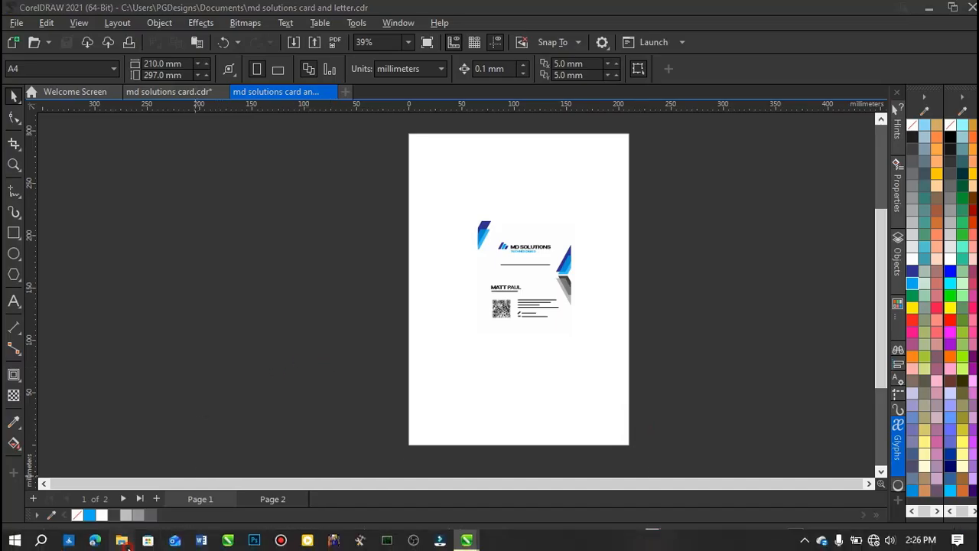
# Open the 'md solutions card and letter' PDF from the Downloads folder.
pyautogui.press('super+e')
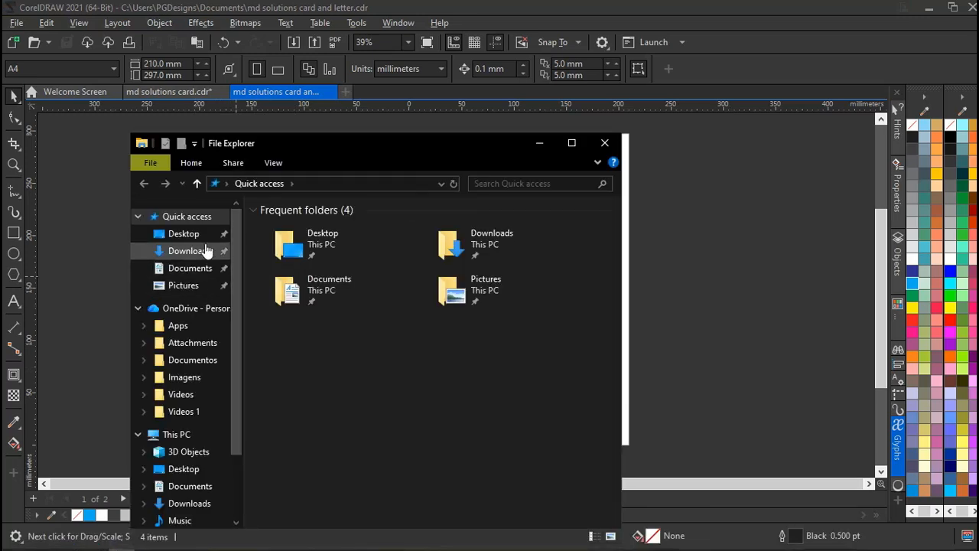
pyautogui.click(199, 254)
pyautogui.click(282, 246)
pyautogui.doubleClick(281, 246)
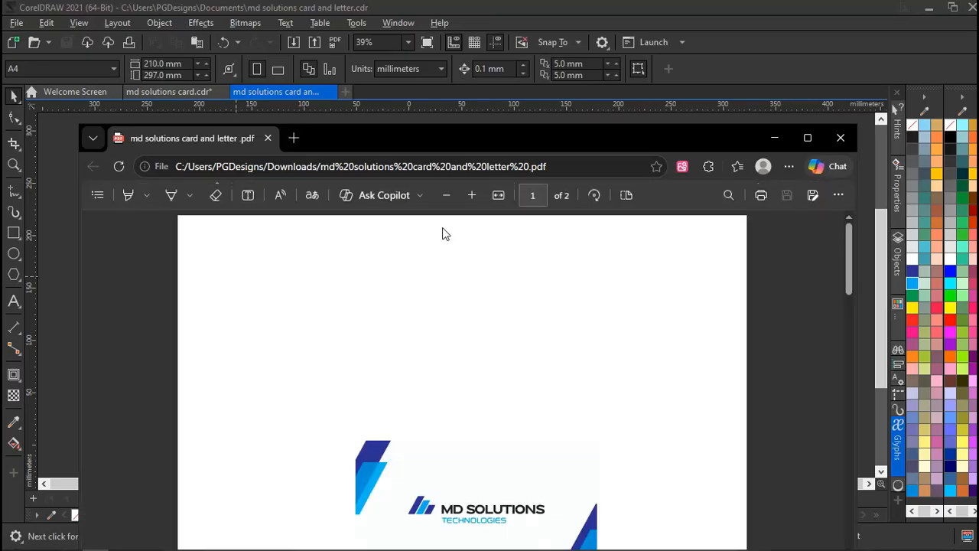
# Scroll through the business card and letterhead pages, then close Edge.
pyautogui.scroll(-3, 442, 234)
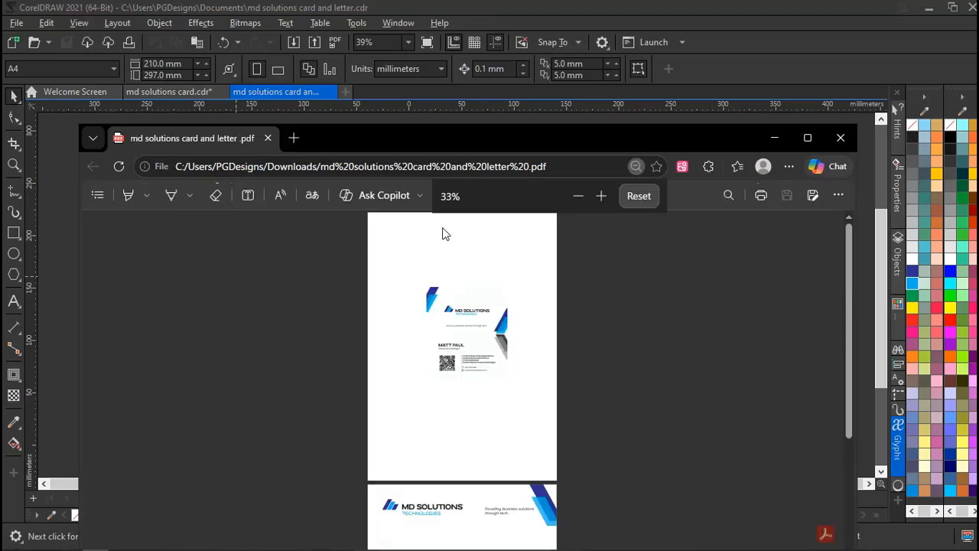
pyautogui.scroll(1, 442, 233)
pyautogui.scroll(1, 442, 233)
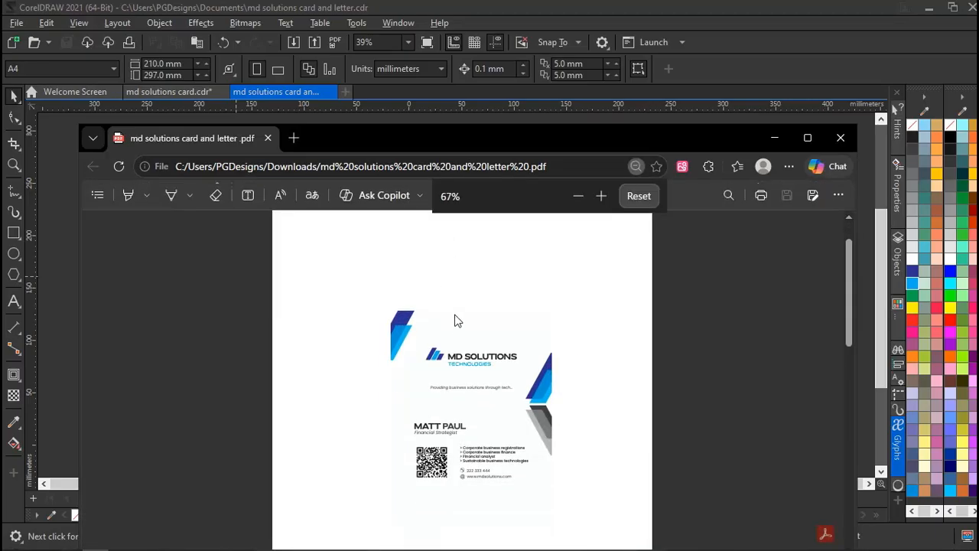
pyautogui.scroll(-5, 458, 452)
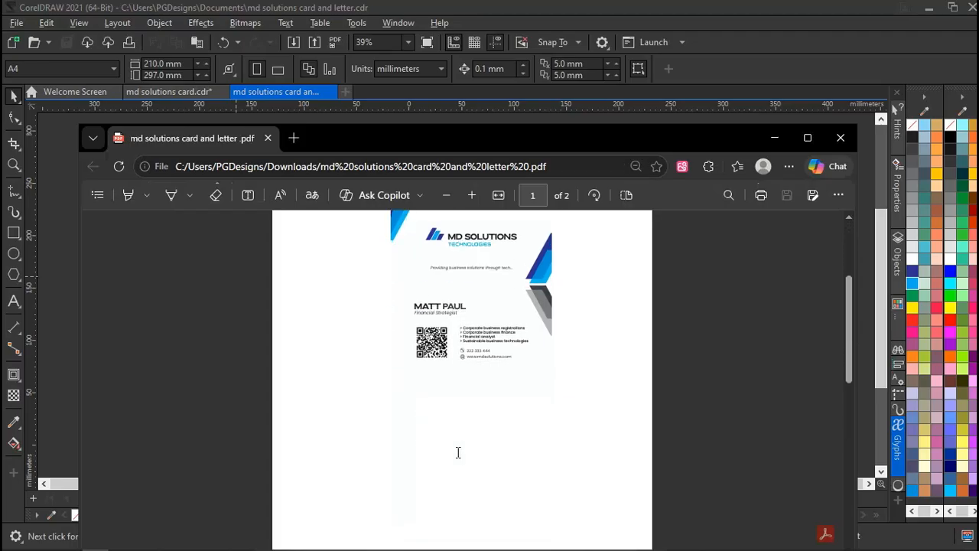
pyautogui.scroll(-6, 458, 452)
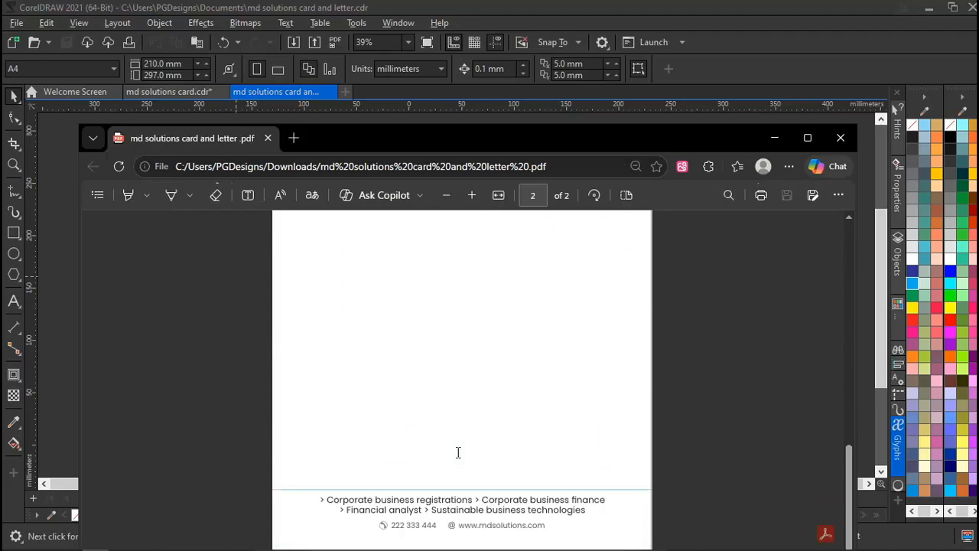
pyautogui.scroll(3, 458, 452)
pyautogui.scroll(3, 457, 452)
pyautogui.scroll(-2, 458, 452)
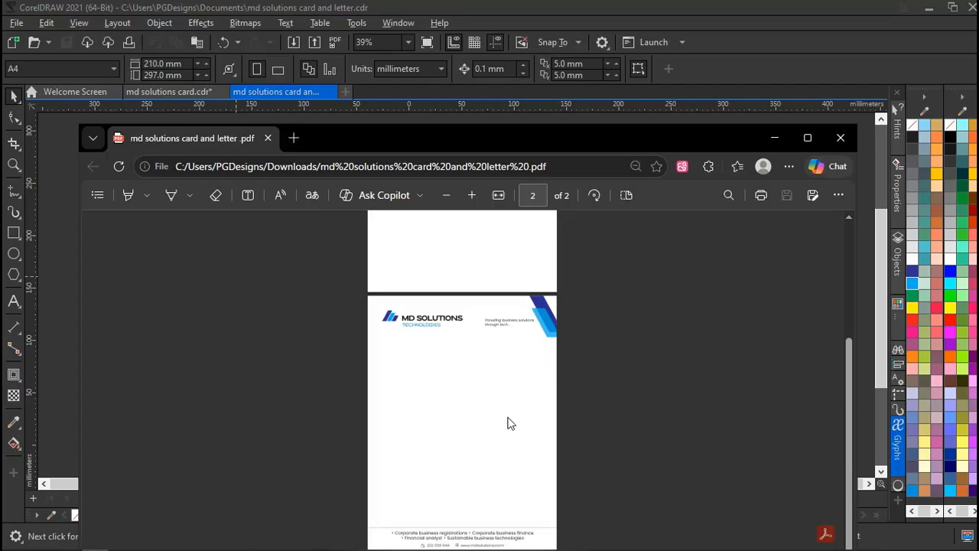
pyautogui.scroll(1, 486, 325)
pyautogui.scroll(-1, 482, 340)
pyautogui.scroll(3, 469, 398)
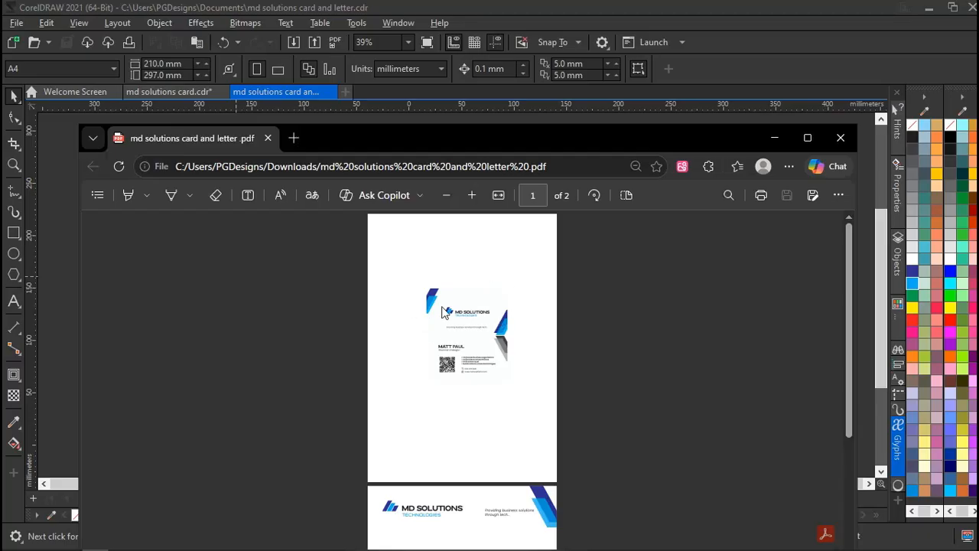
pyautogui.scroll(3, 442, 312)
pyautogui.scroll(-1, 442, 313)
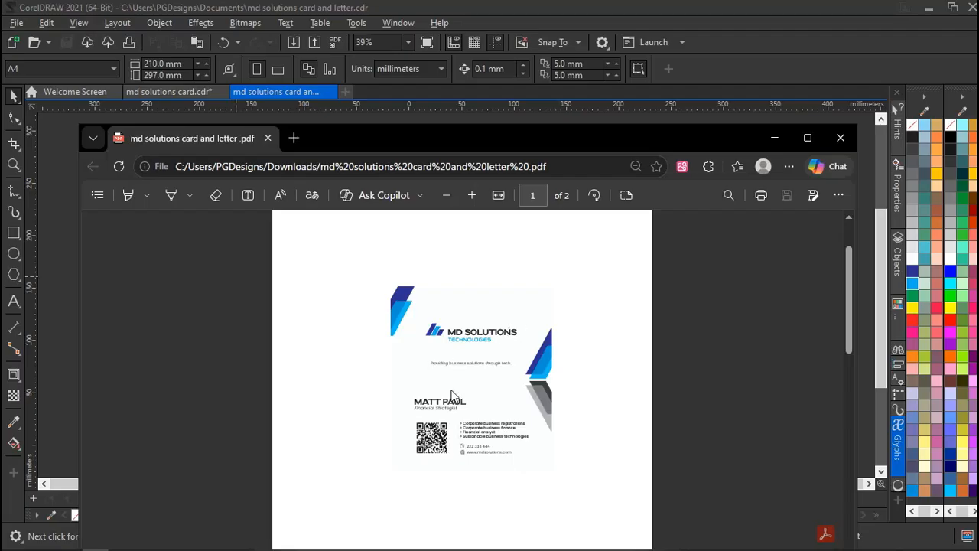
pyautogui.scroll(-5, 451, 436)
pyautogui.scroll(5, 429, 380)
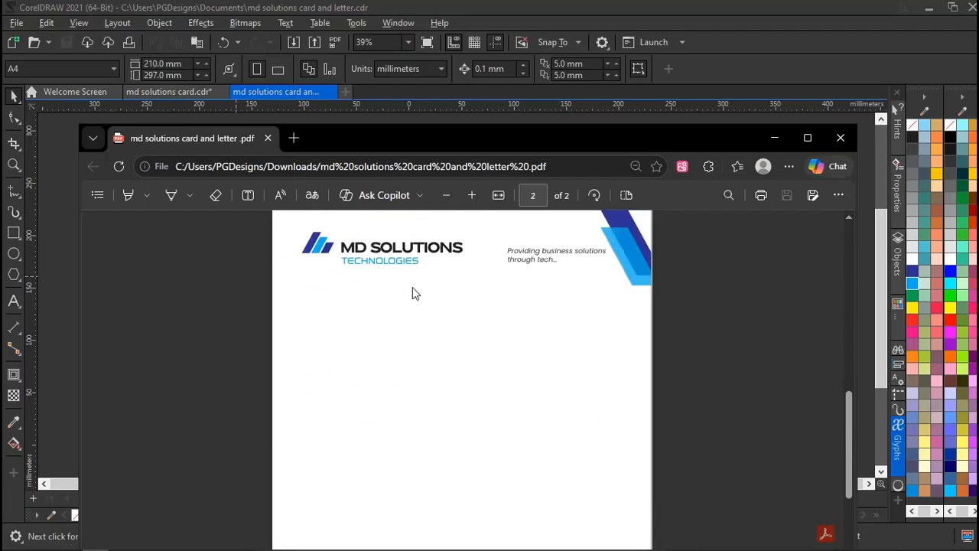
pyautogui.scroll(2, 413, 289)
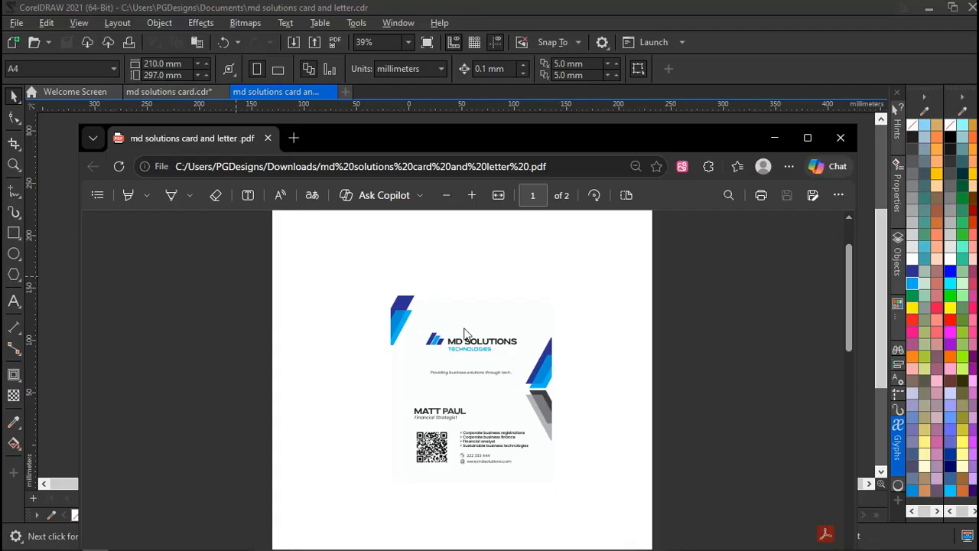
pyautogui.scroll(-5, 509, 404)
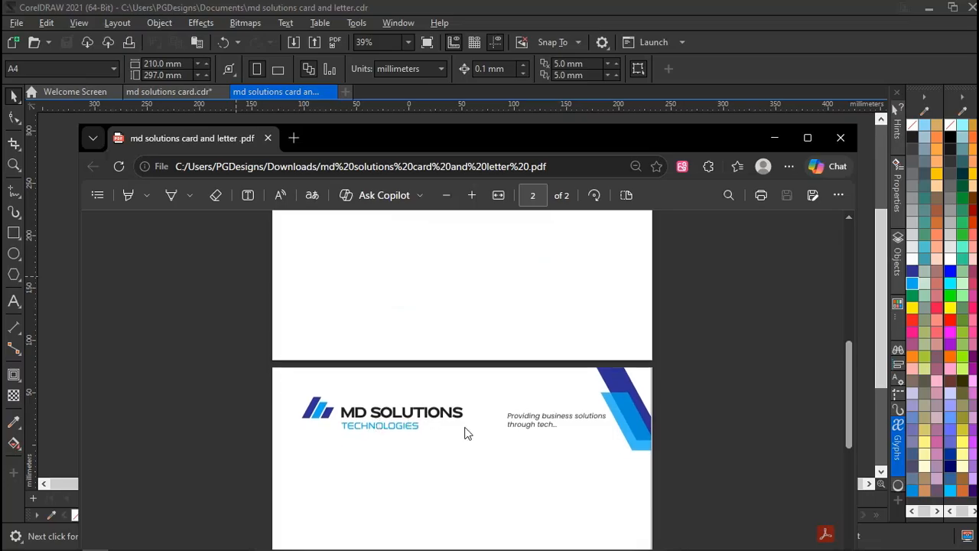
pyautogui.scroll(-1, 465, 431)
pyautogui.scroll(3, 464, 434)
pyautogui.scroll(3, 464, 433)
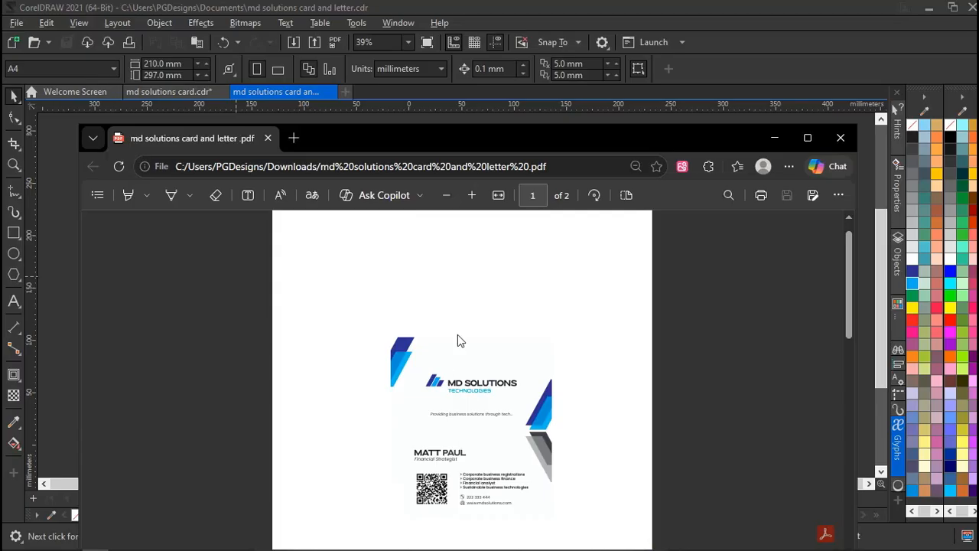
pyautogui.scroll(-5, 573, 308)
pyautogui.scroll(5, 572, 309)
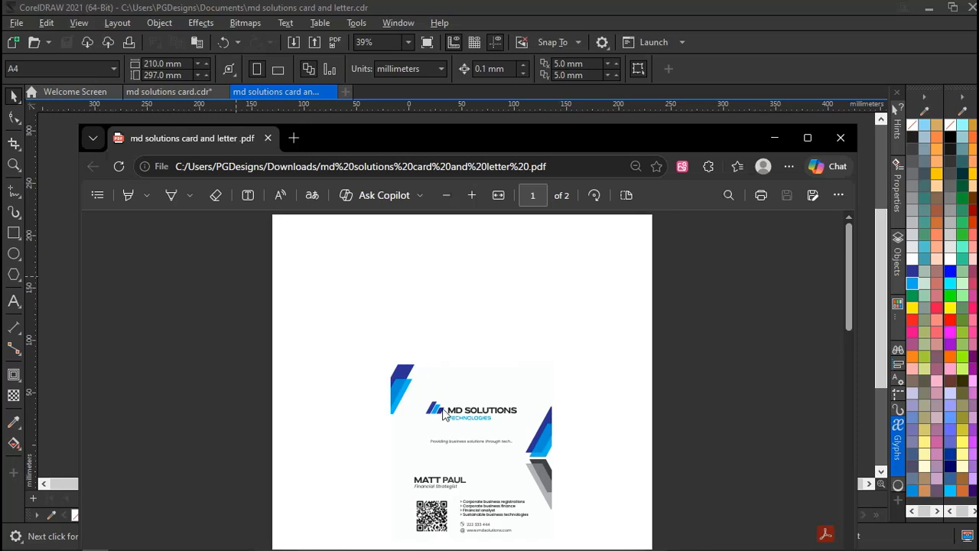
pyautogui.scroll(-1, 450, 429)
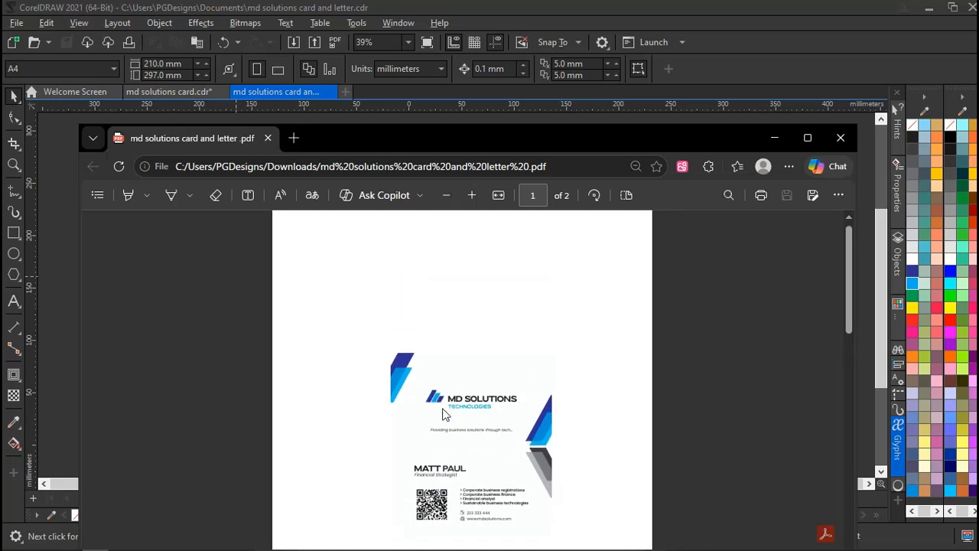
pyautogui.click(842, 140)
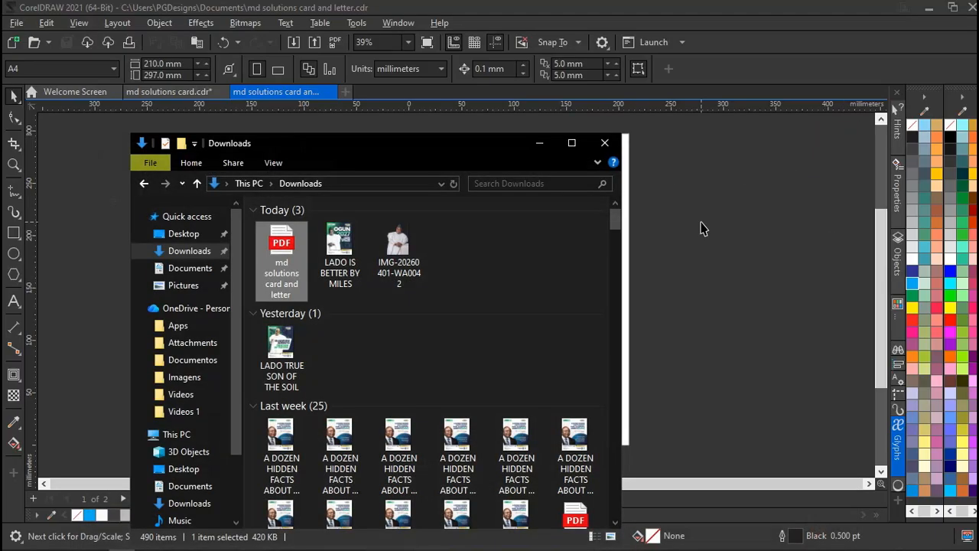
# Bring CorelDRAW back in front and look over the View menu without changing anything.
pyautogui.click(701, 227)
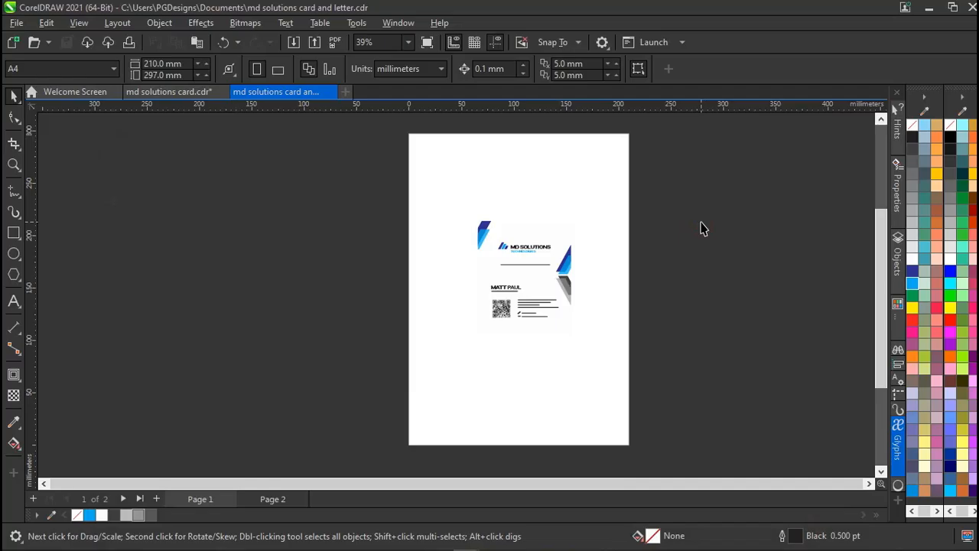
pyautogui.click(72, 24)
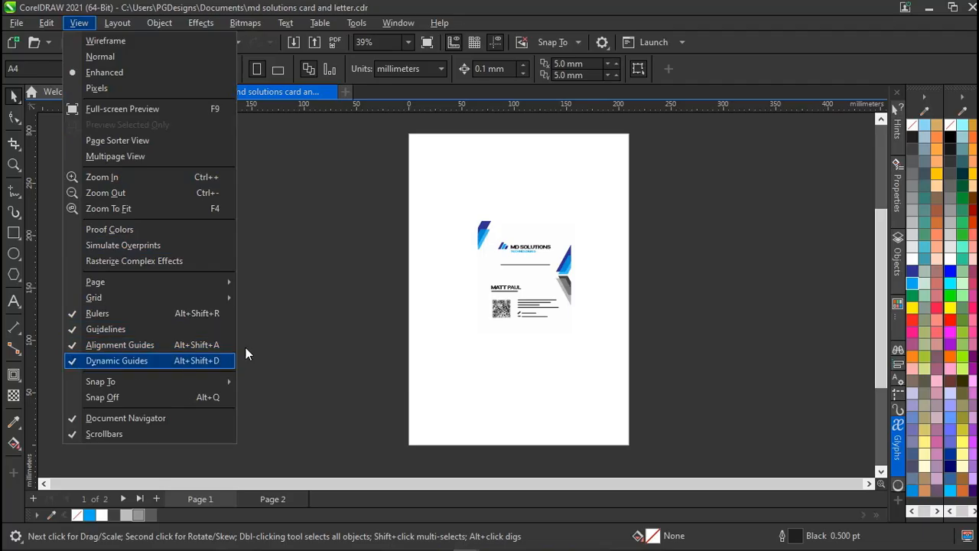
pyautogui.click(352, 332)
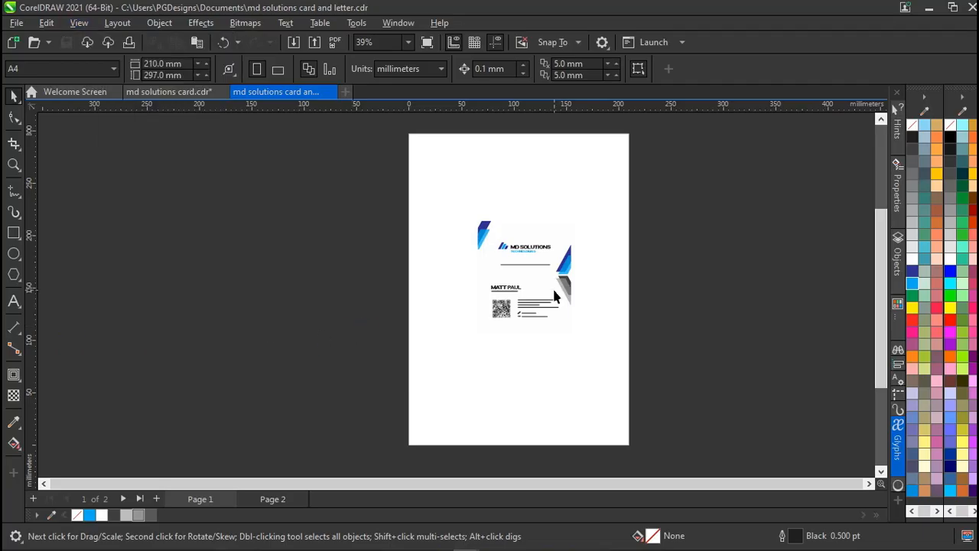